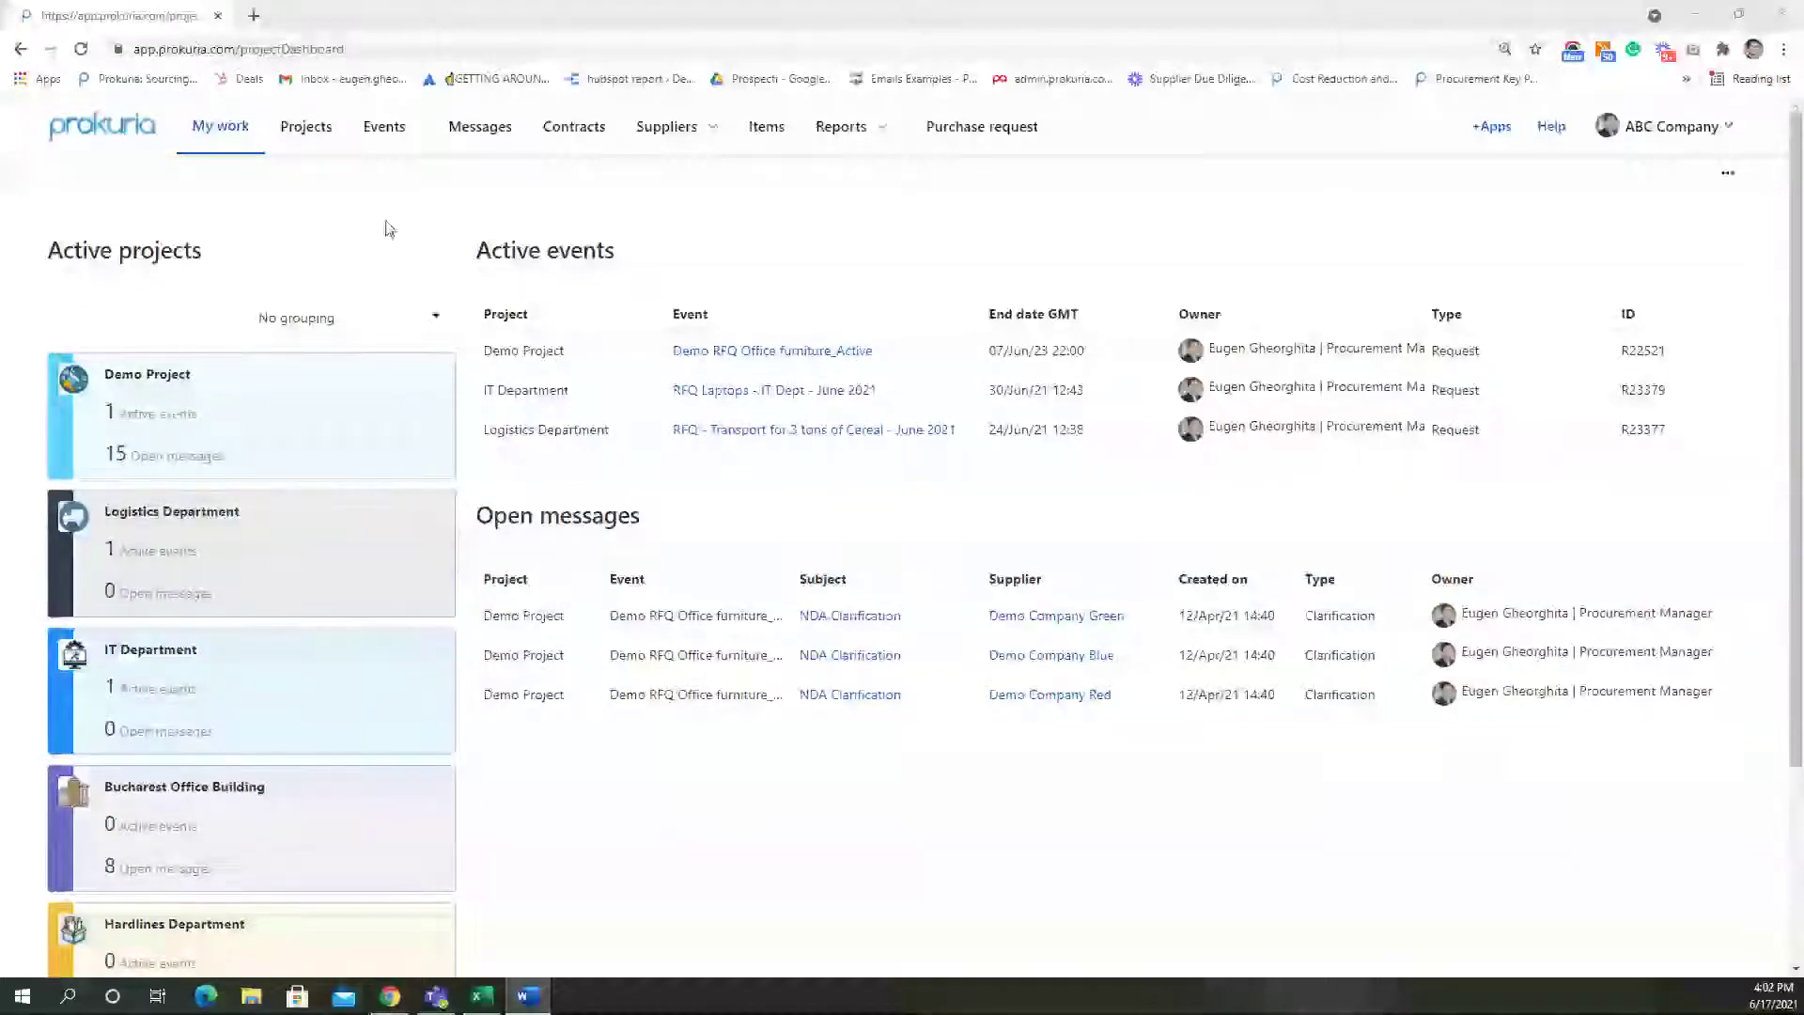
Open the Events list and filter it to Draft events only
click(383, 130)
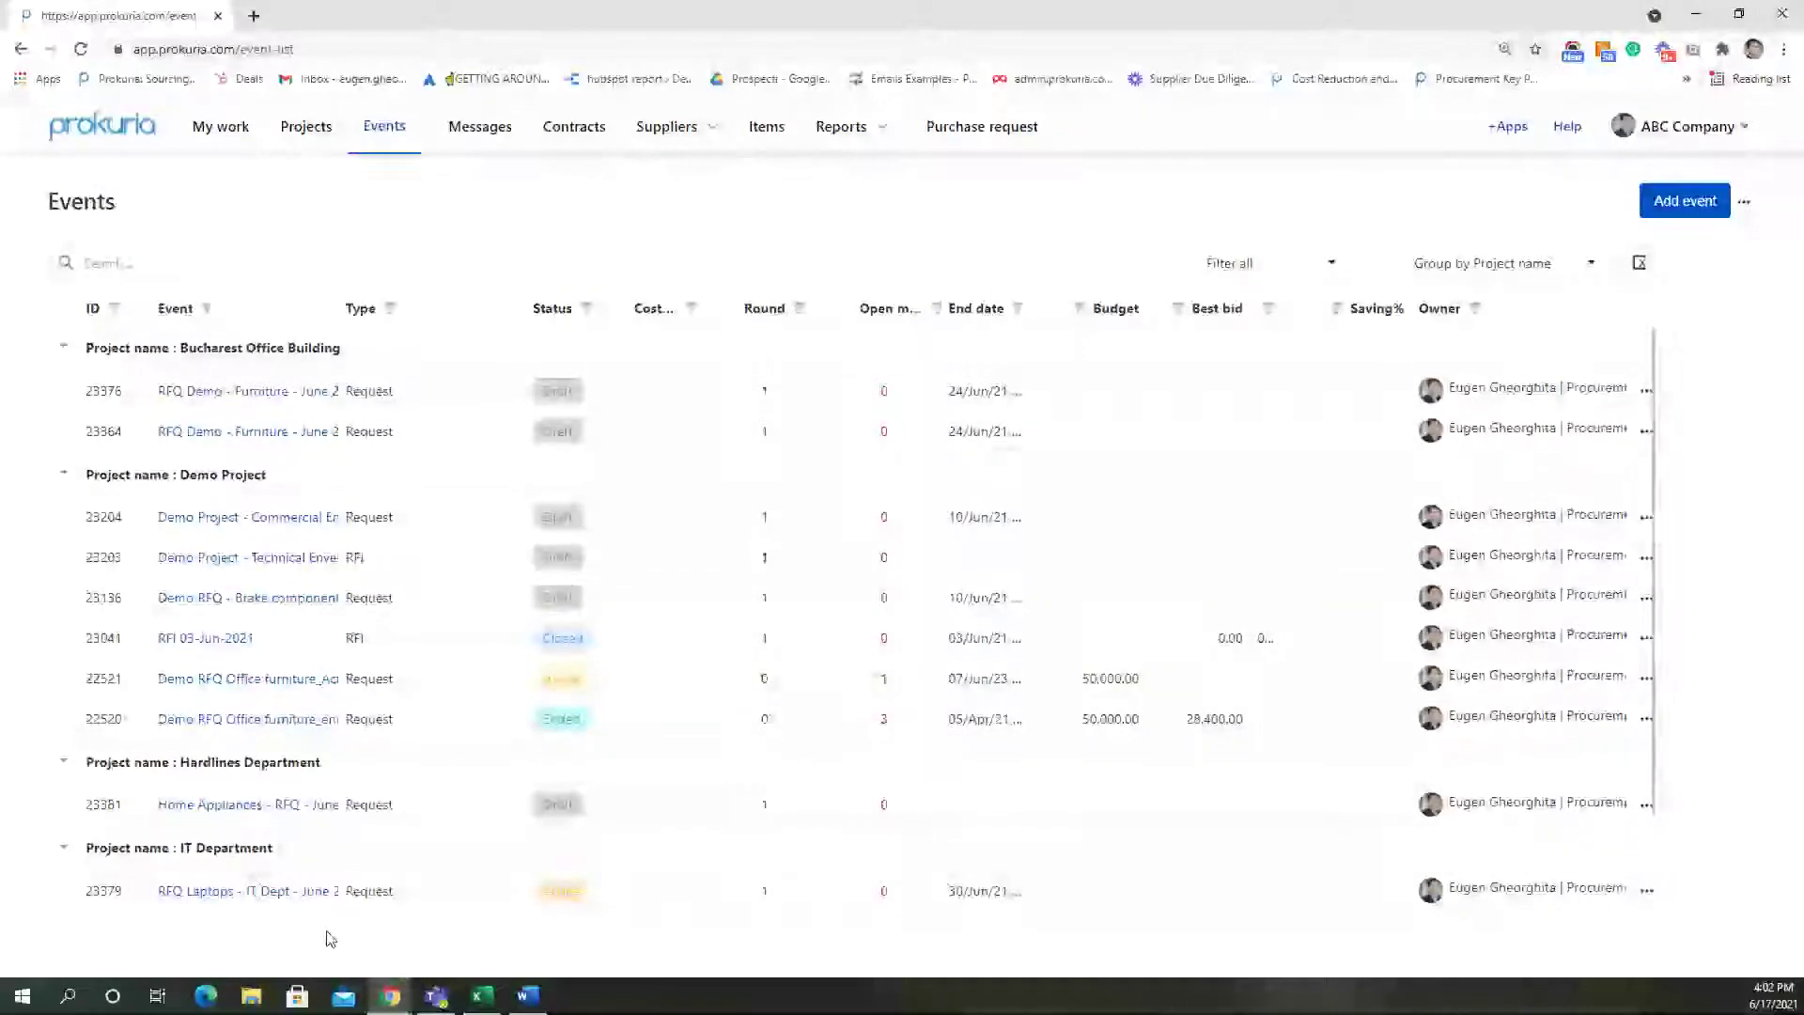
click(588, 309)
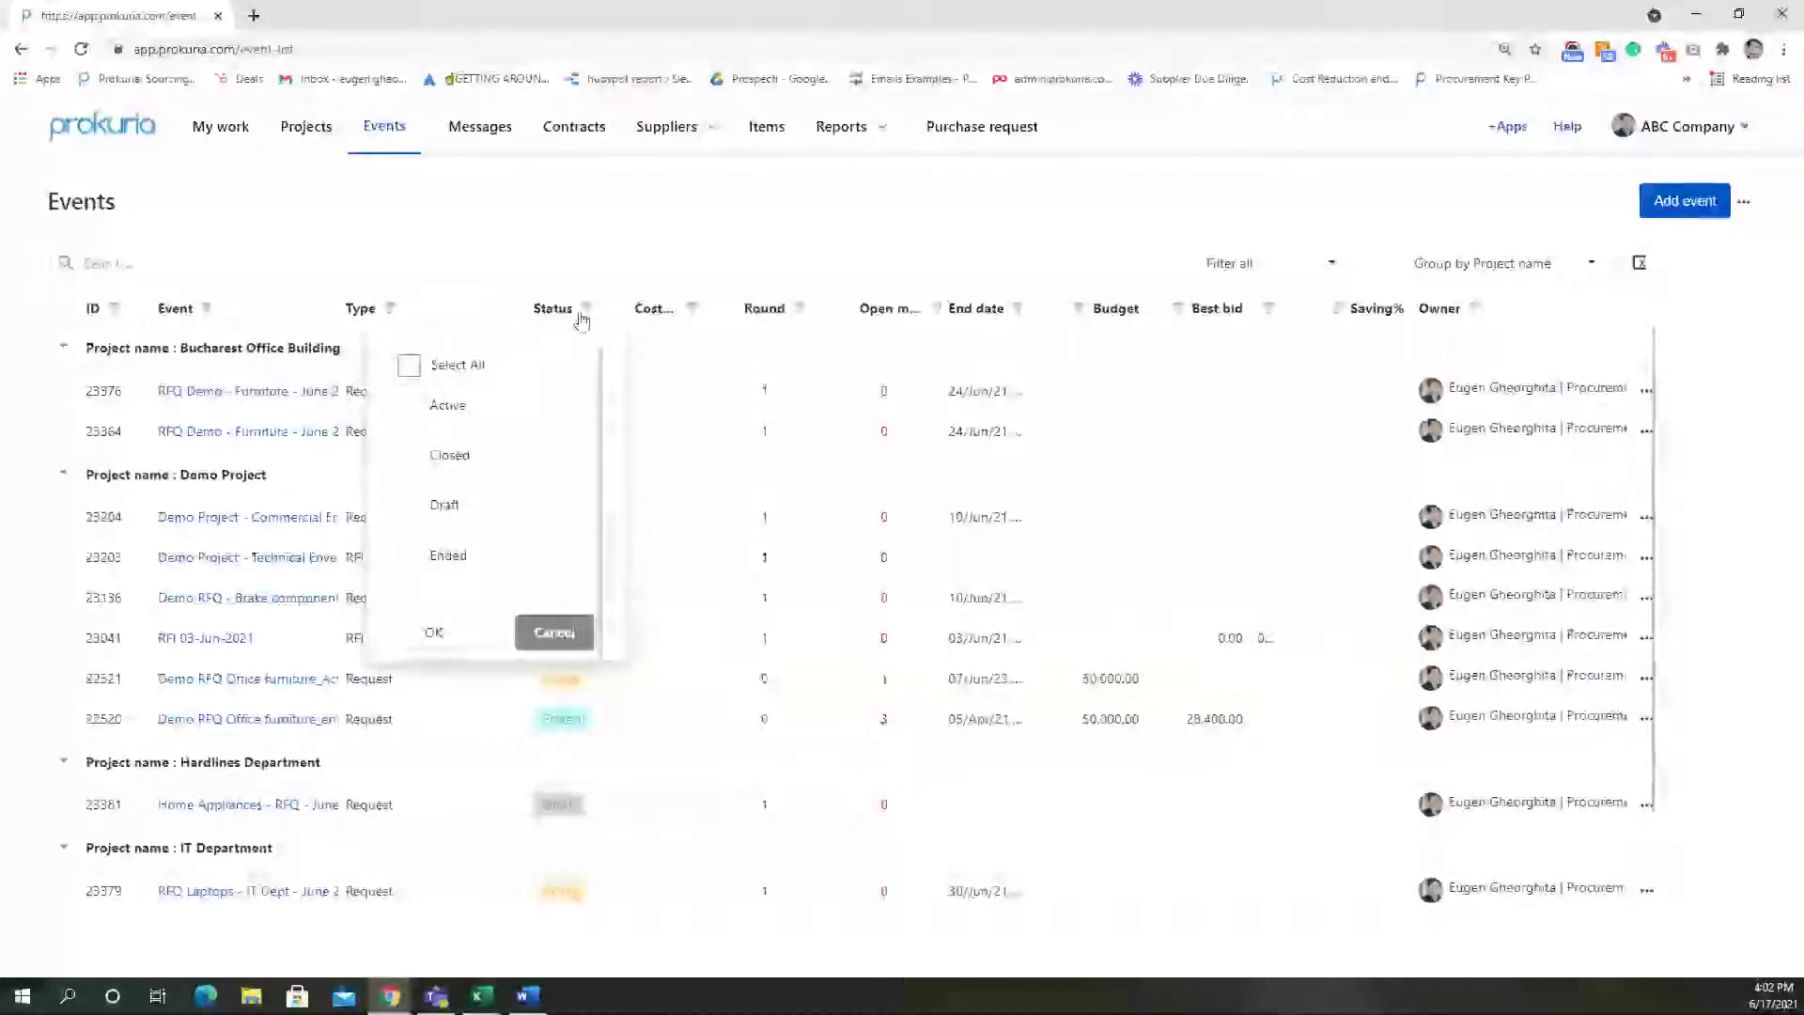
click(410, 505)
click(438, 633)
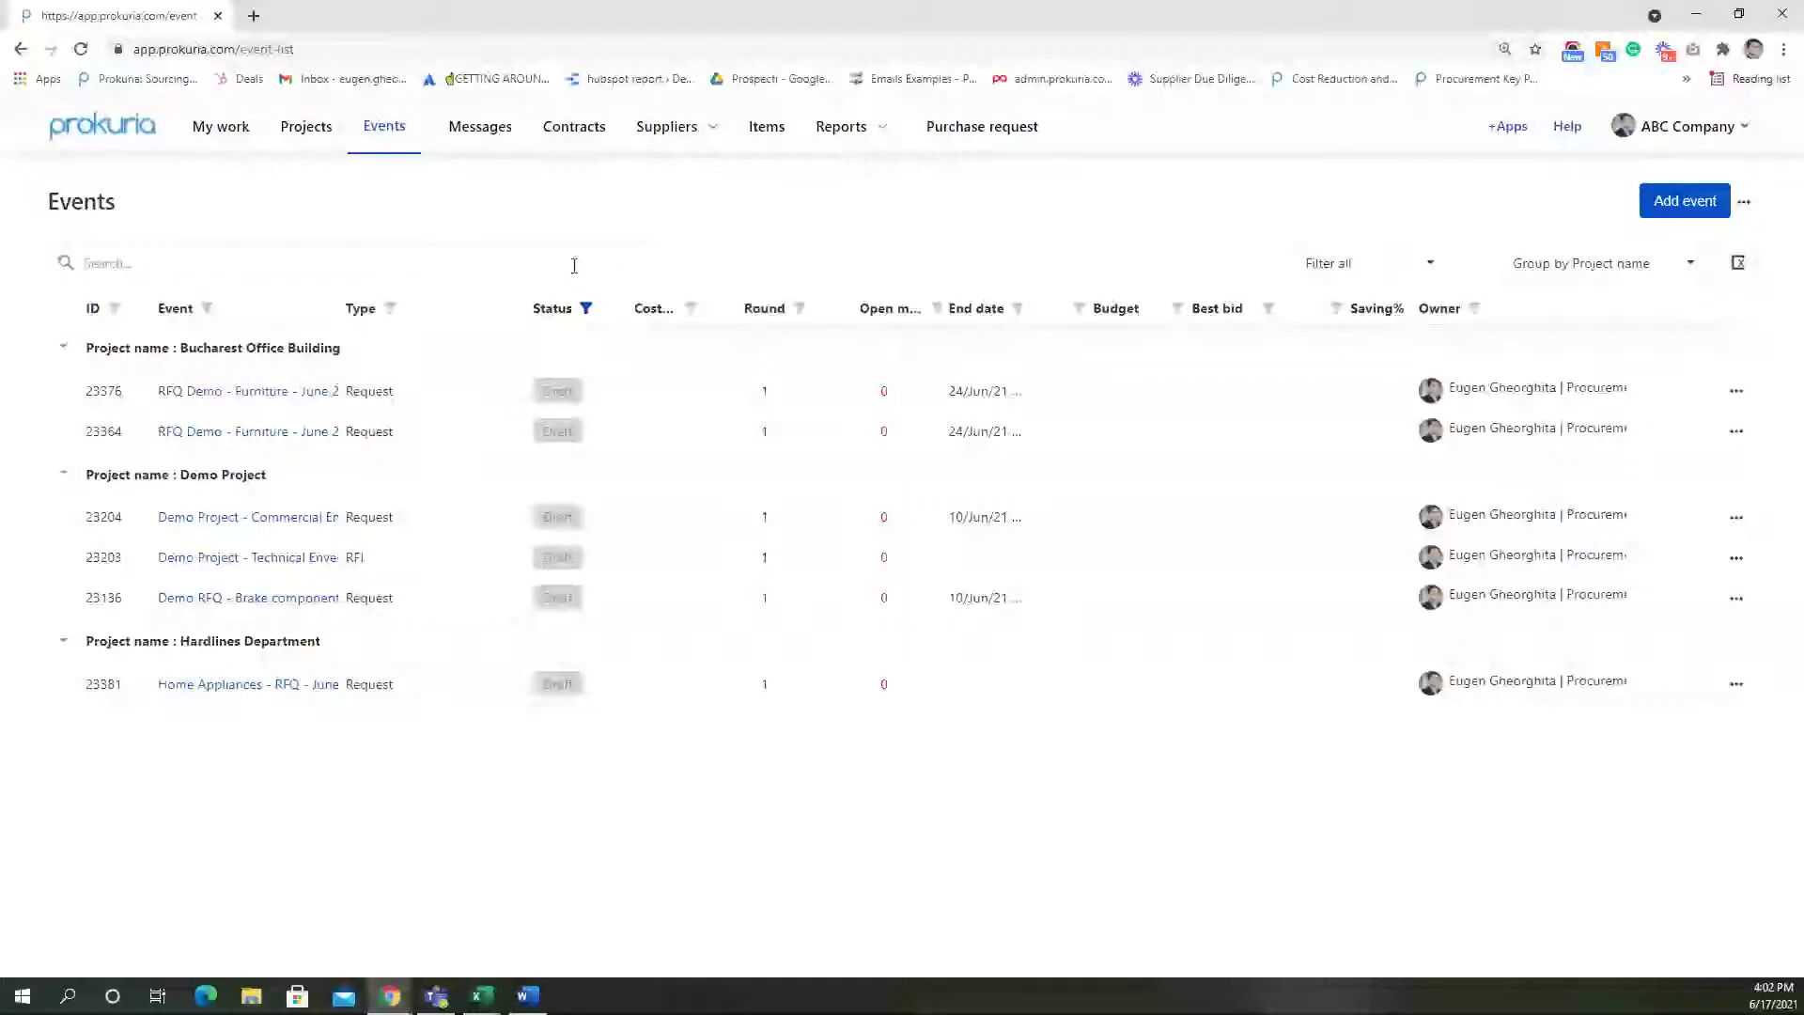
Clear the Draft filter by selecting all statuses so every event shows again
click(586, 310)
click(410, 504)
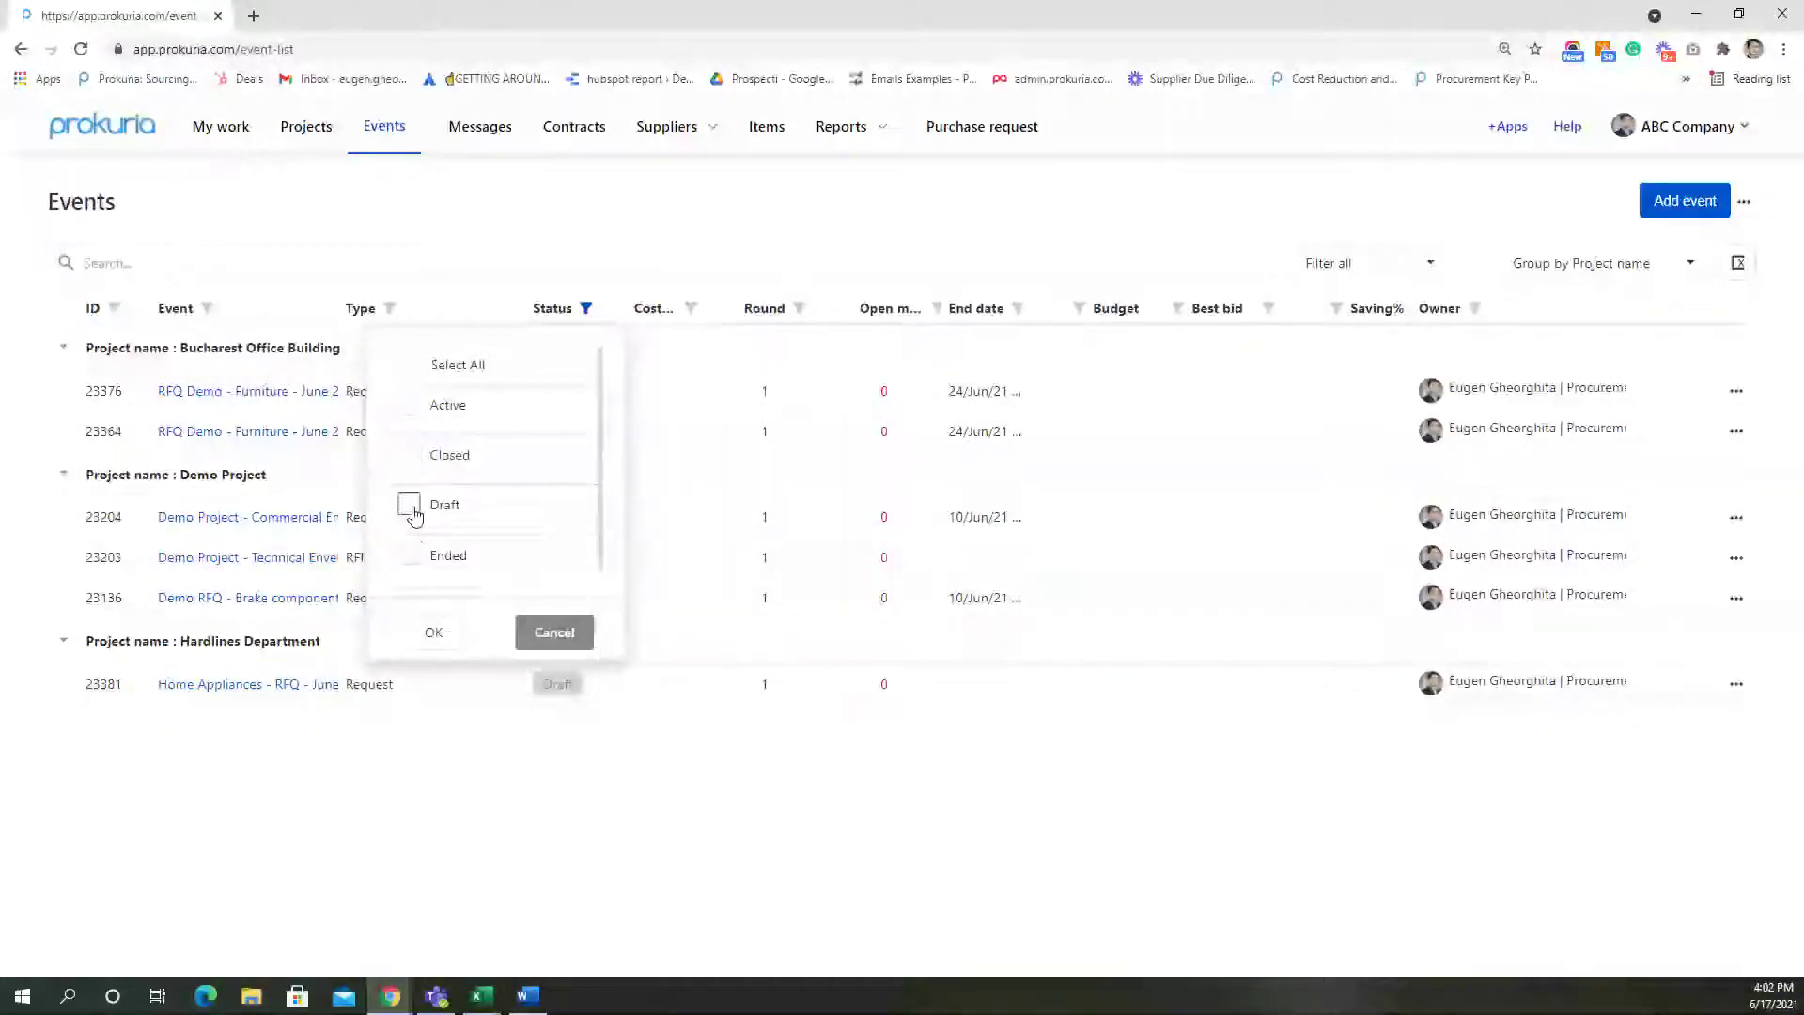
click(411, 366)
click(433, 633)
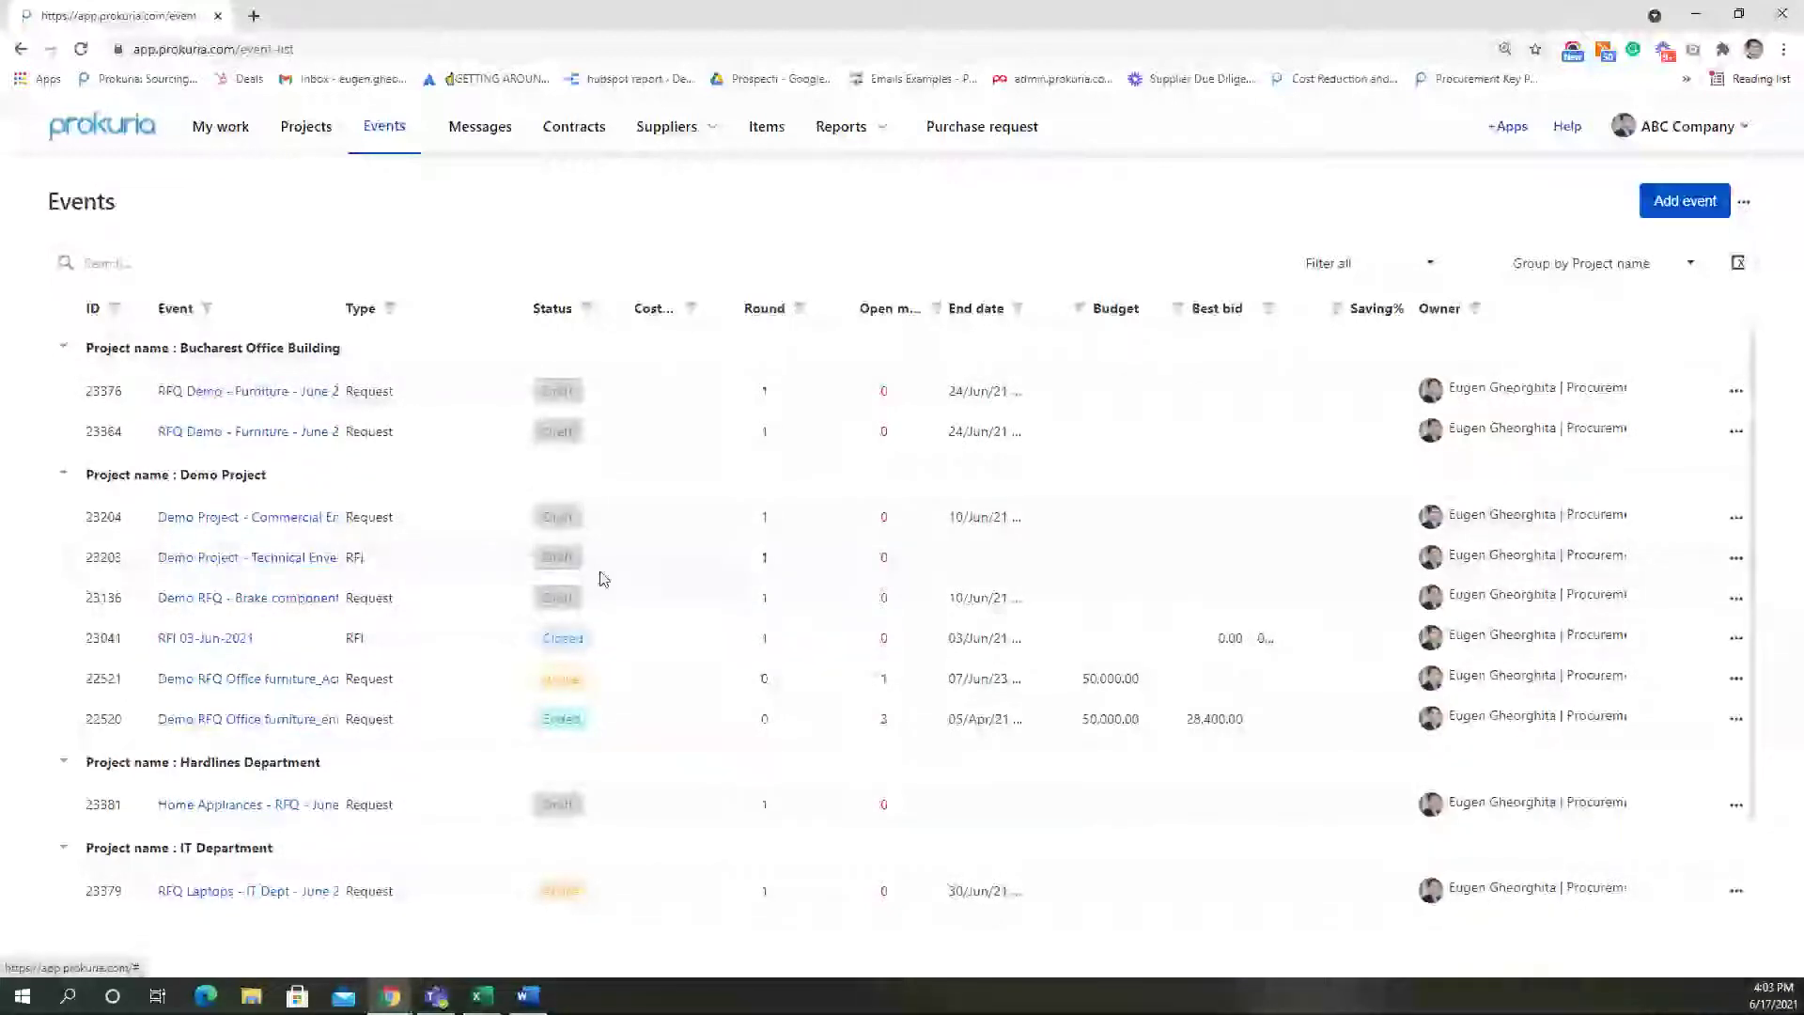
Create a new RFQ event in Demo Project
click(1689, 201)
click(1671, 401)
click(716, 266)
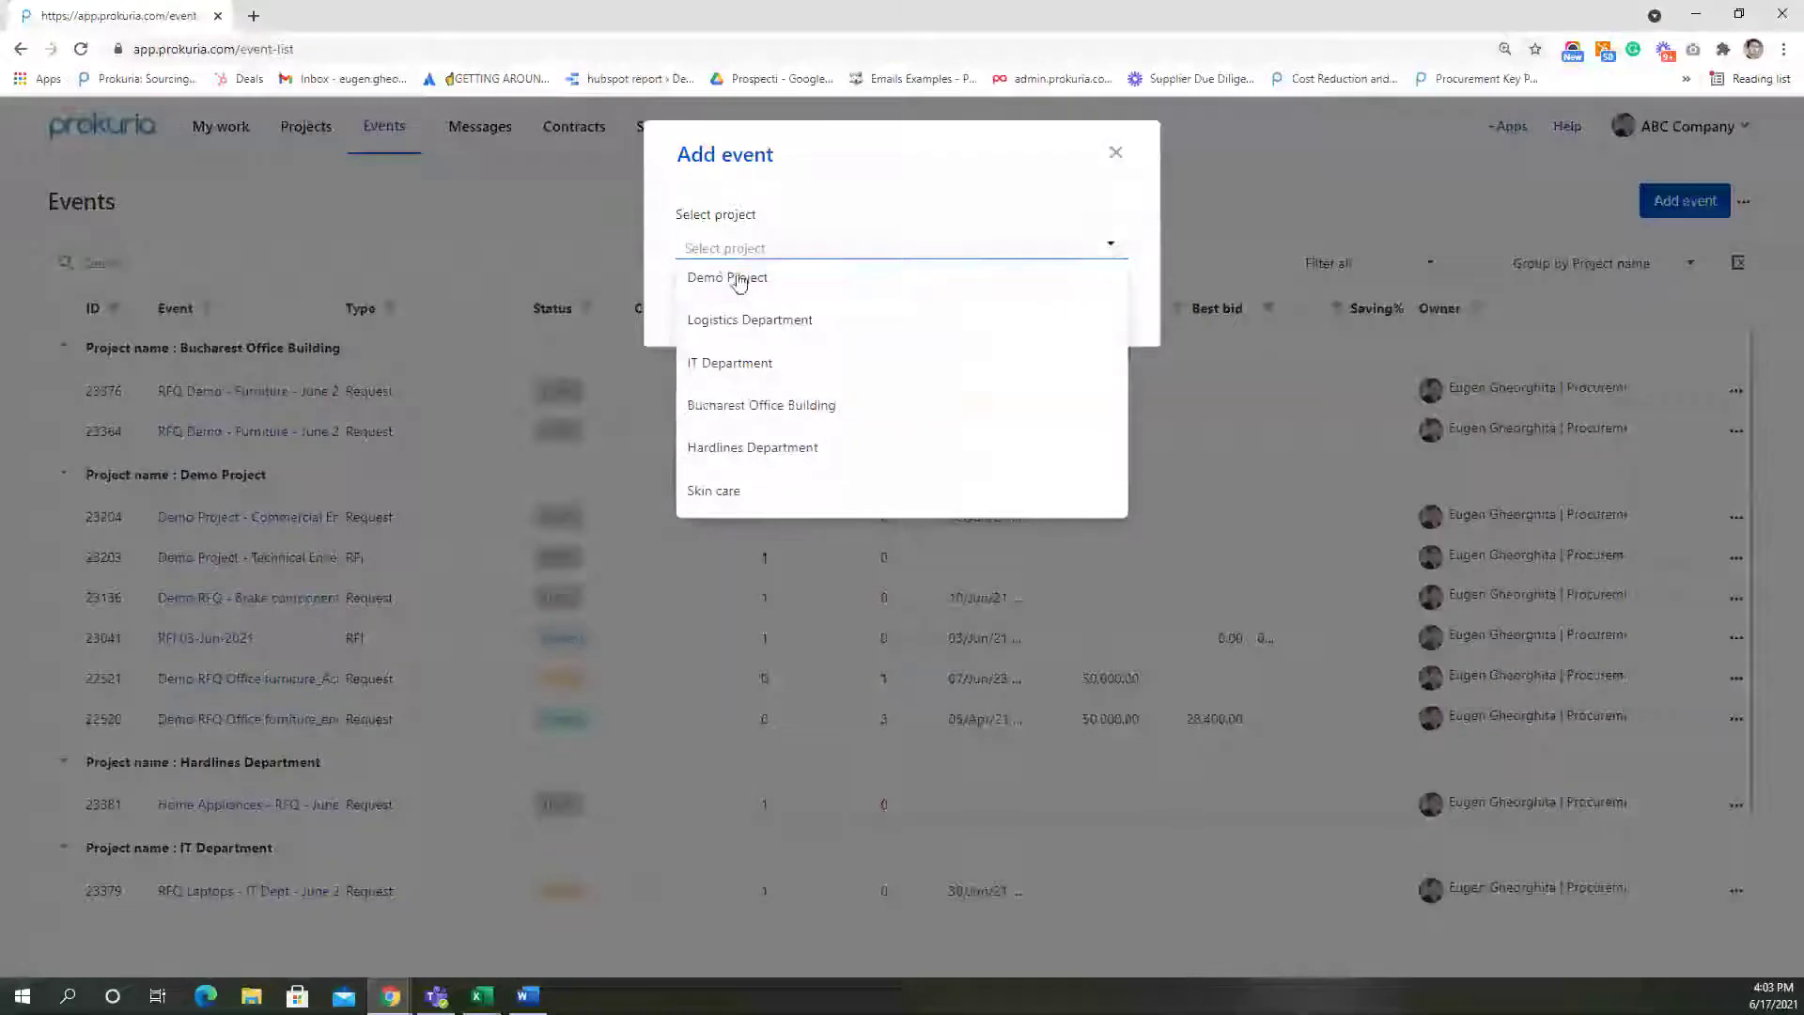
click(793, 280)
click(1099, 316)
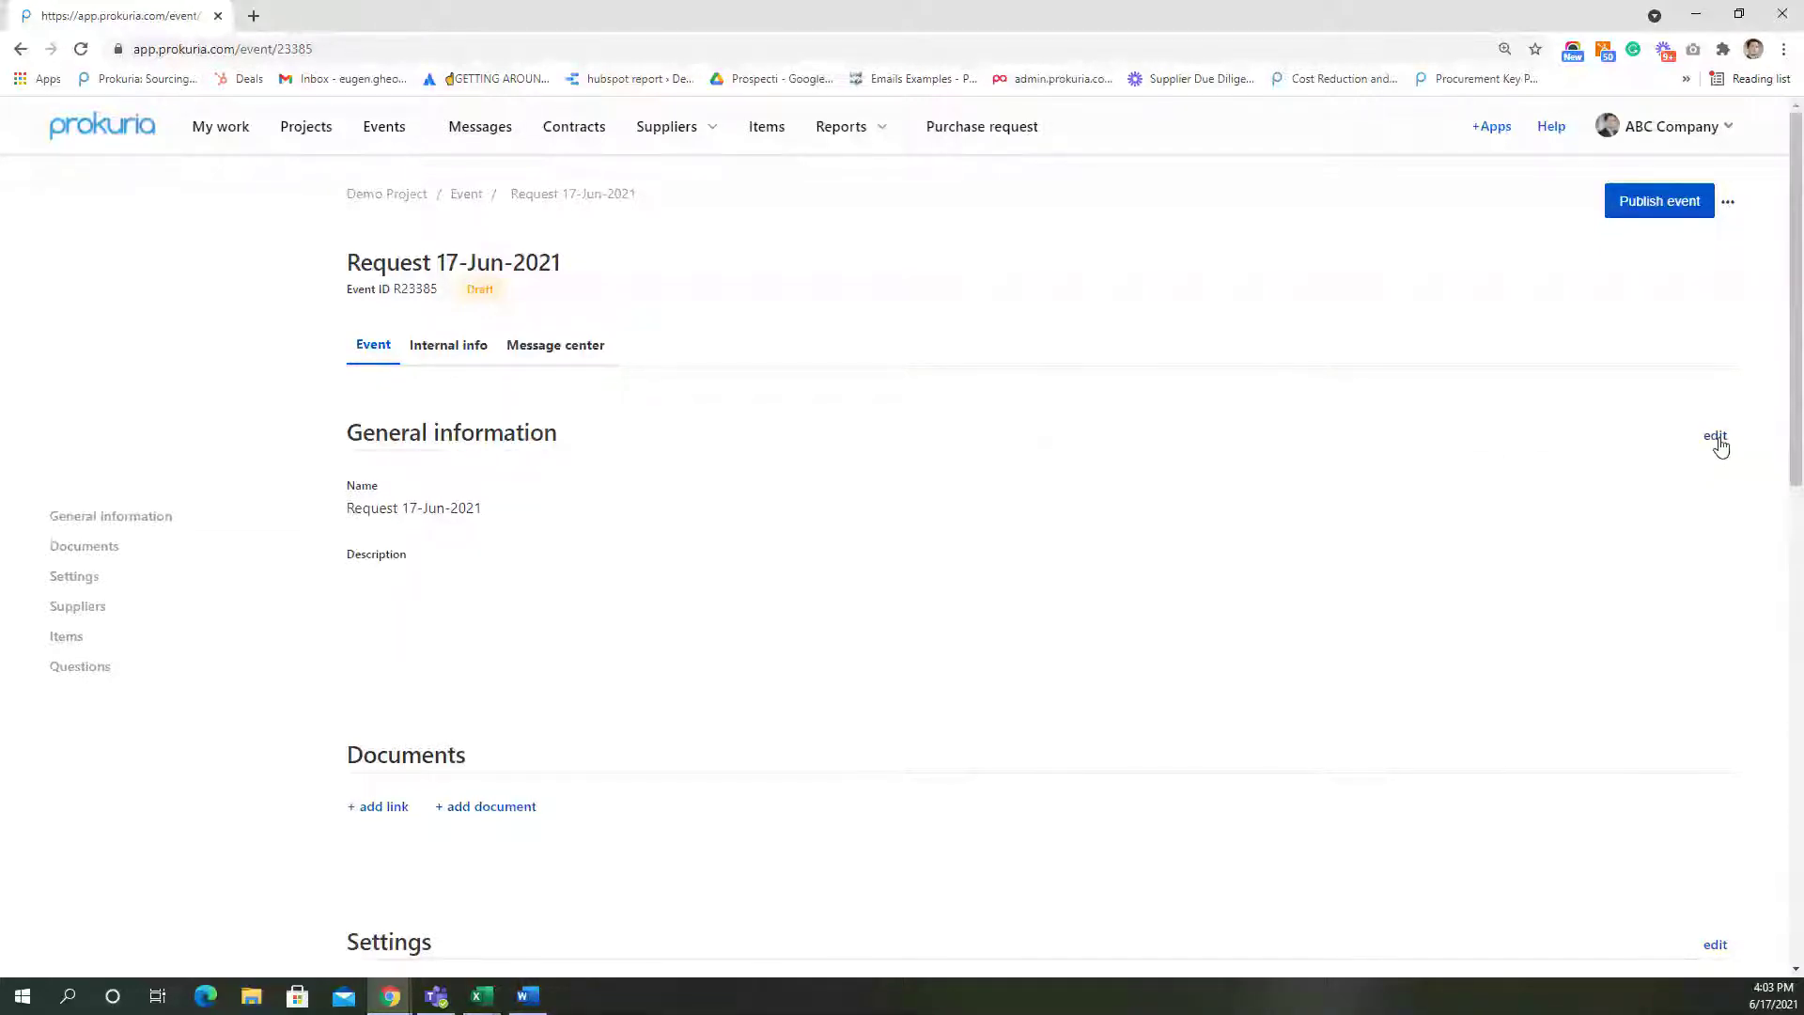
Rename the event to 'RFQ Demo - Furniture June 2021'
click(1718, 439)
drag(487, 507, 298, 511)
text(RFQ)
click(484, 550)
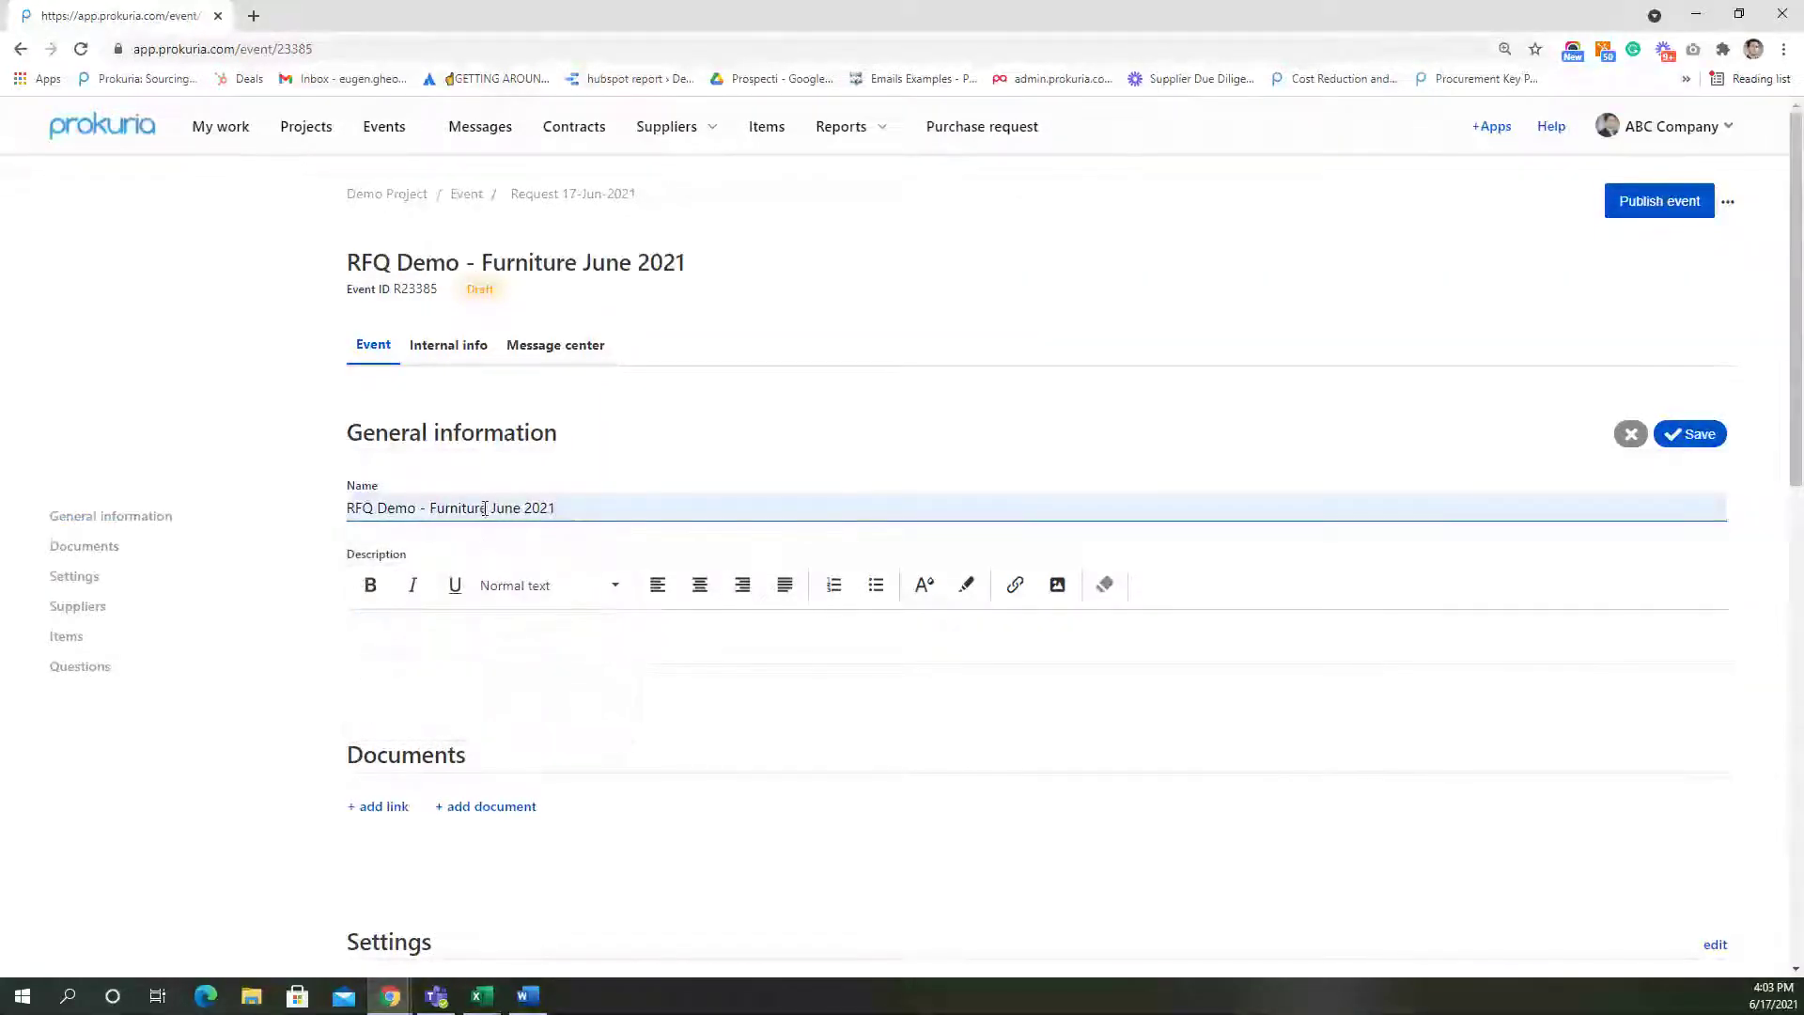
Paste the supplier invitation text into the description and save the general information
click(527, 996)
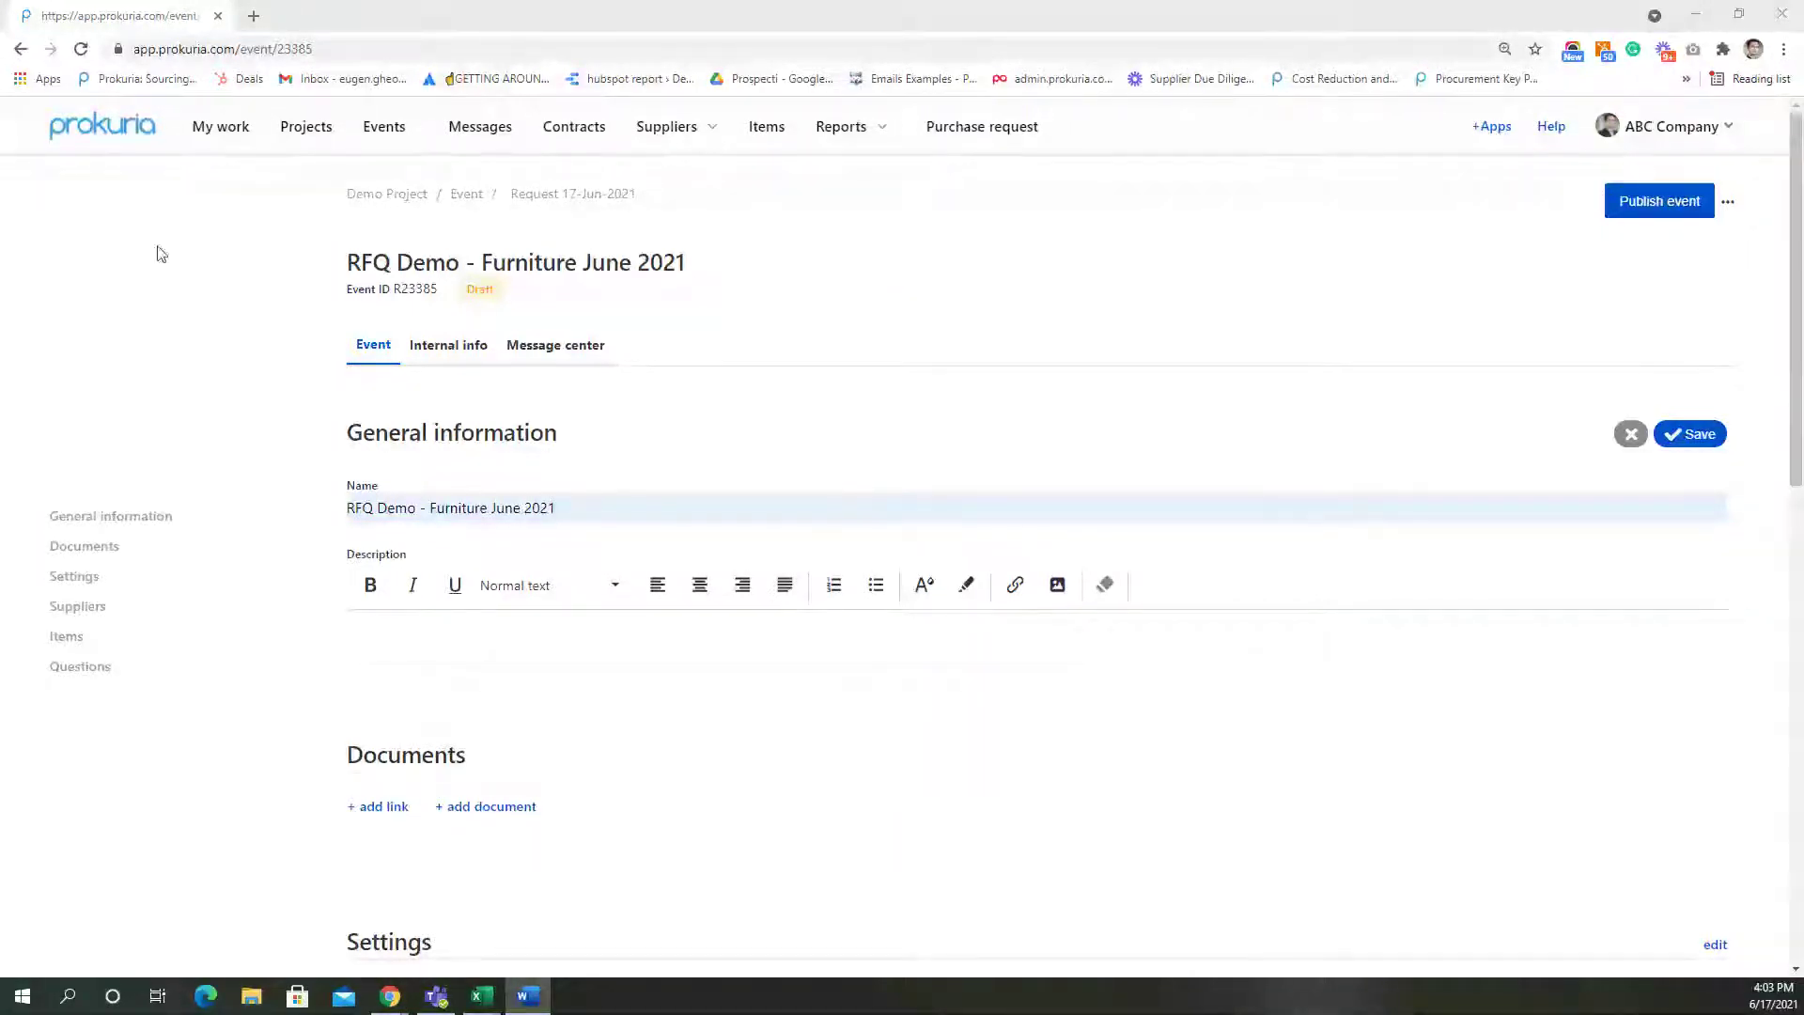
click(419, 624)
text(Dear Partner, We are pleased to inform you that you are invited to participate in the "RFQ Office Furniture" for the Prokuria Office Building project, located in Bucharest. The following documents have been attached along with this RFQ. 1. NDA 2. Technical Specifications You are requested to submit all the related responses and documents through this e-link. We shall not consider any commercials sent over e-mail. Thank you, The Procurement Team)
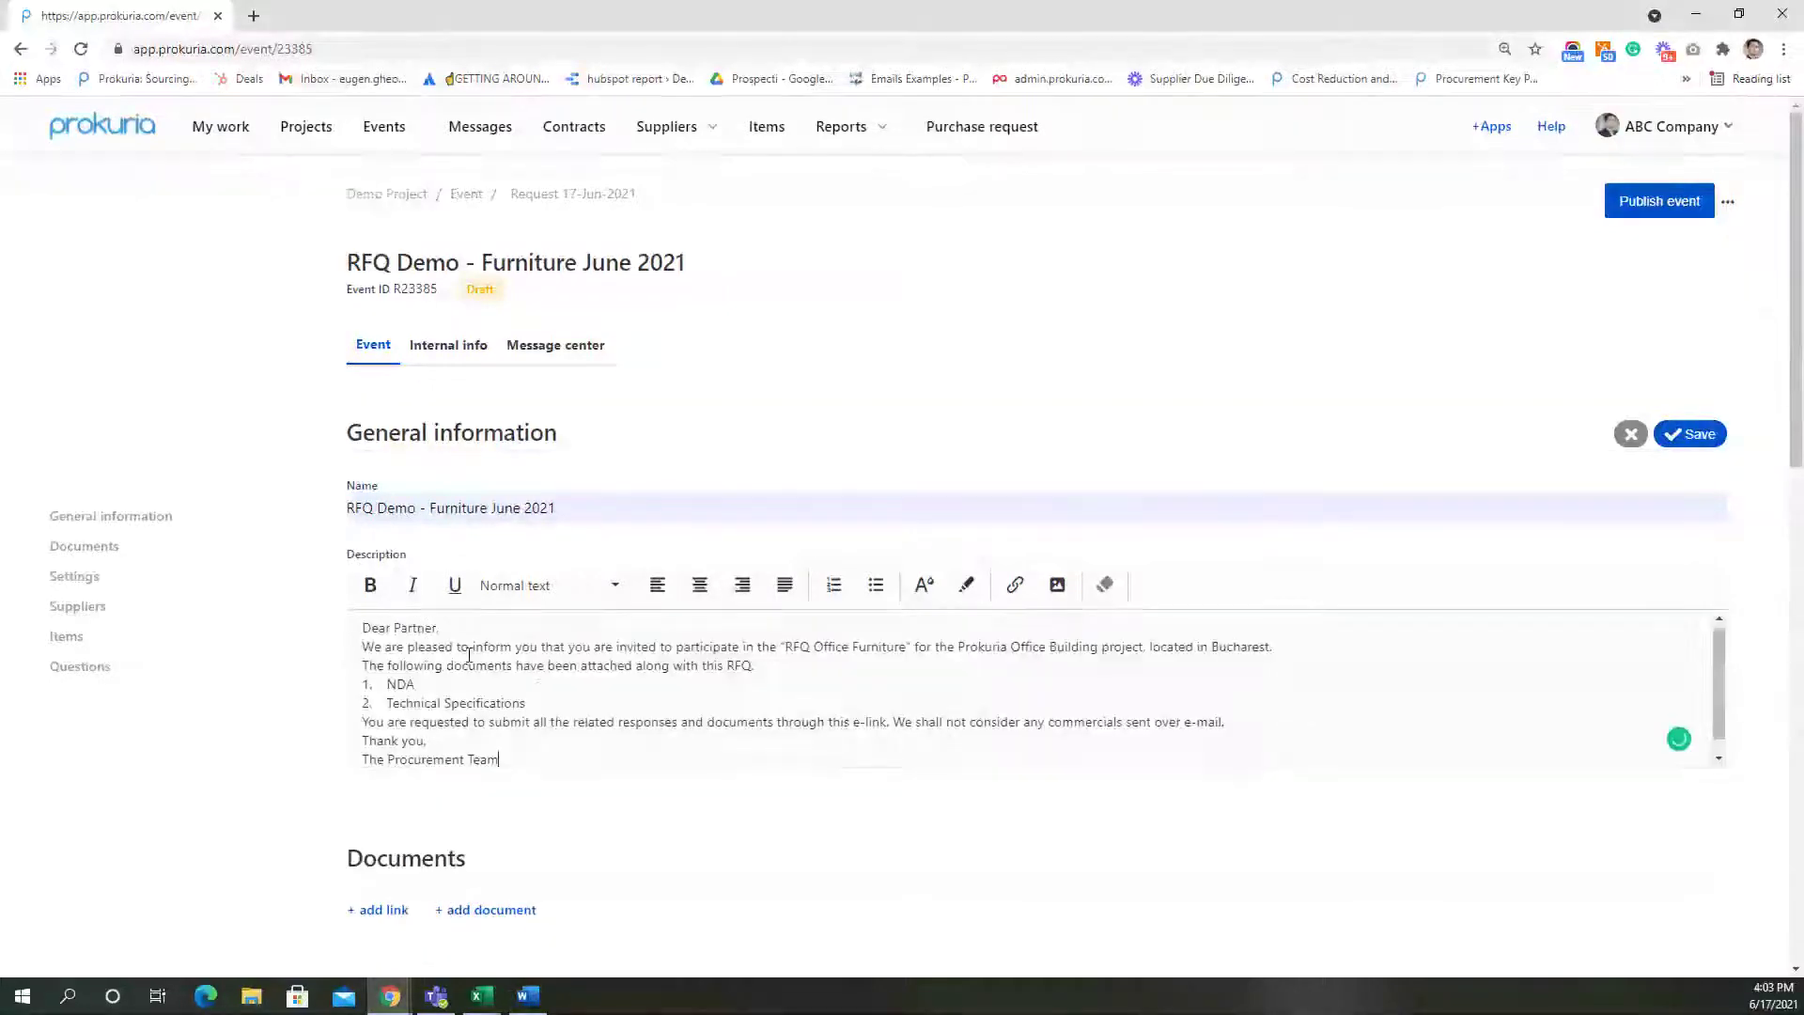
scroll(527, 669, down, 1)
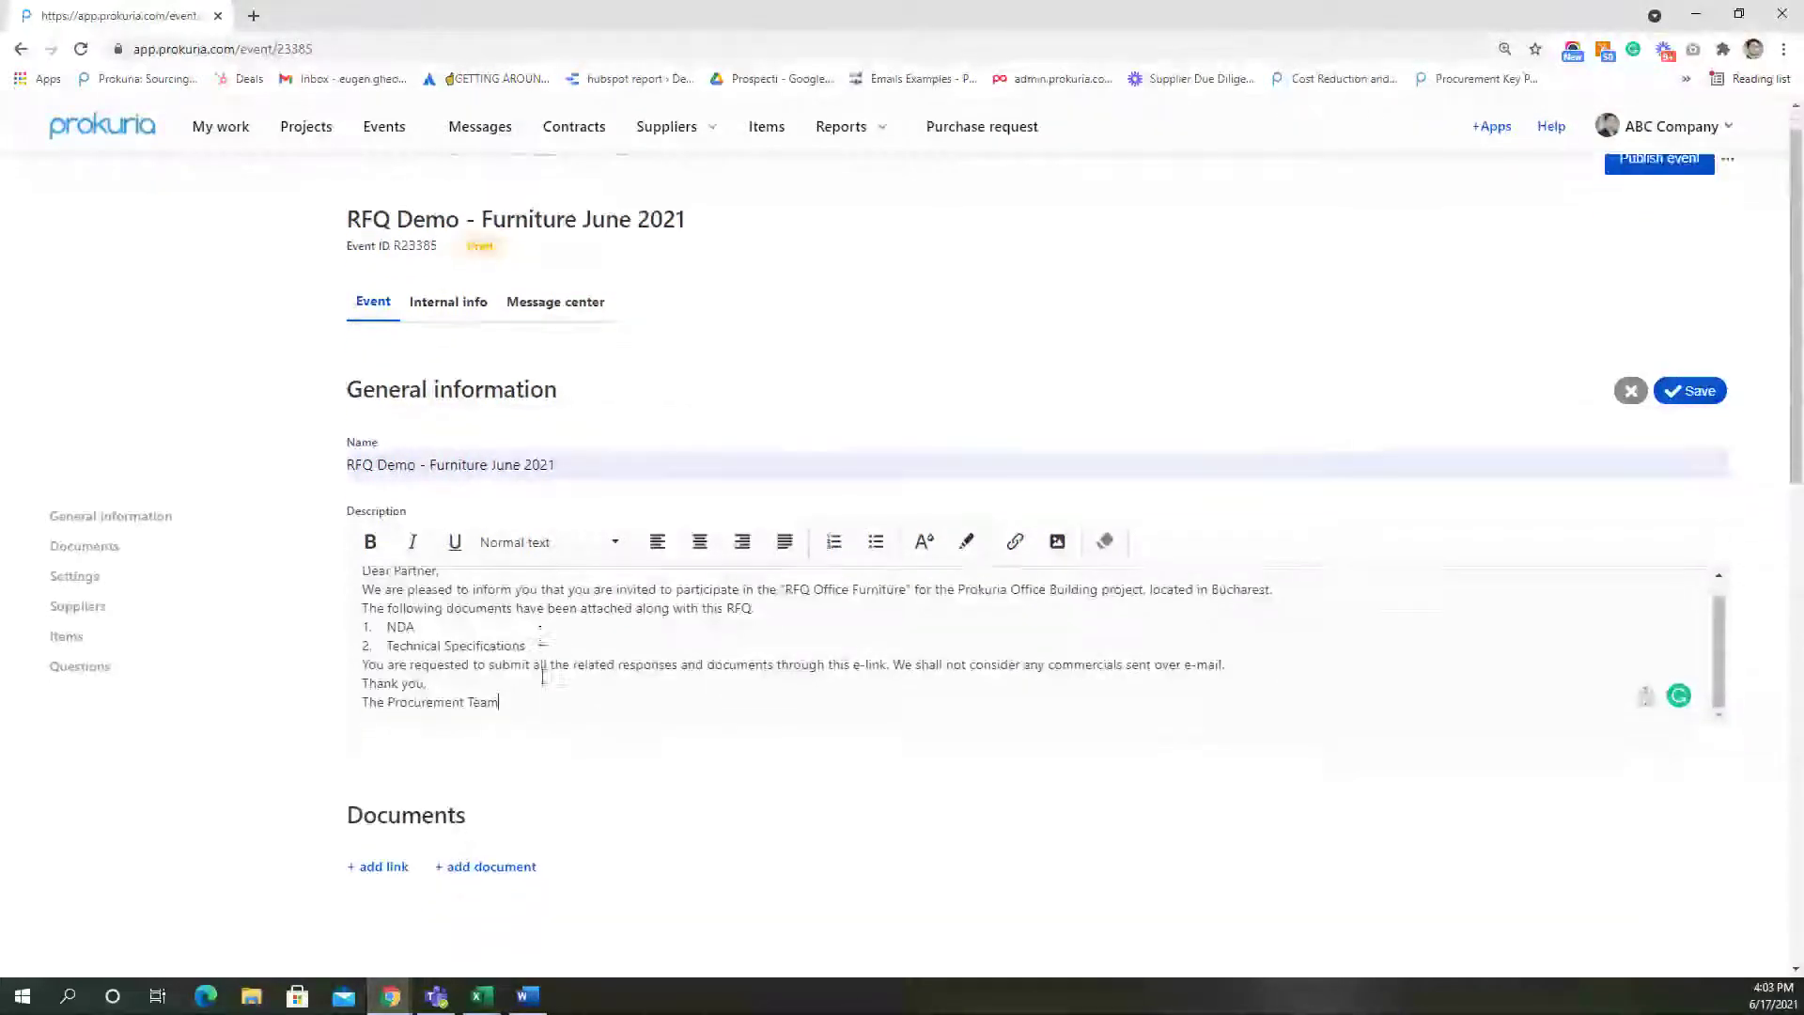
scroll(543, 667, down, 1)
scroll(676, 610, up, 1)
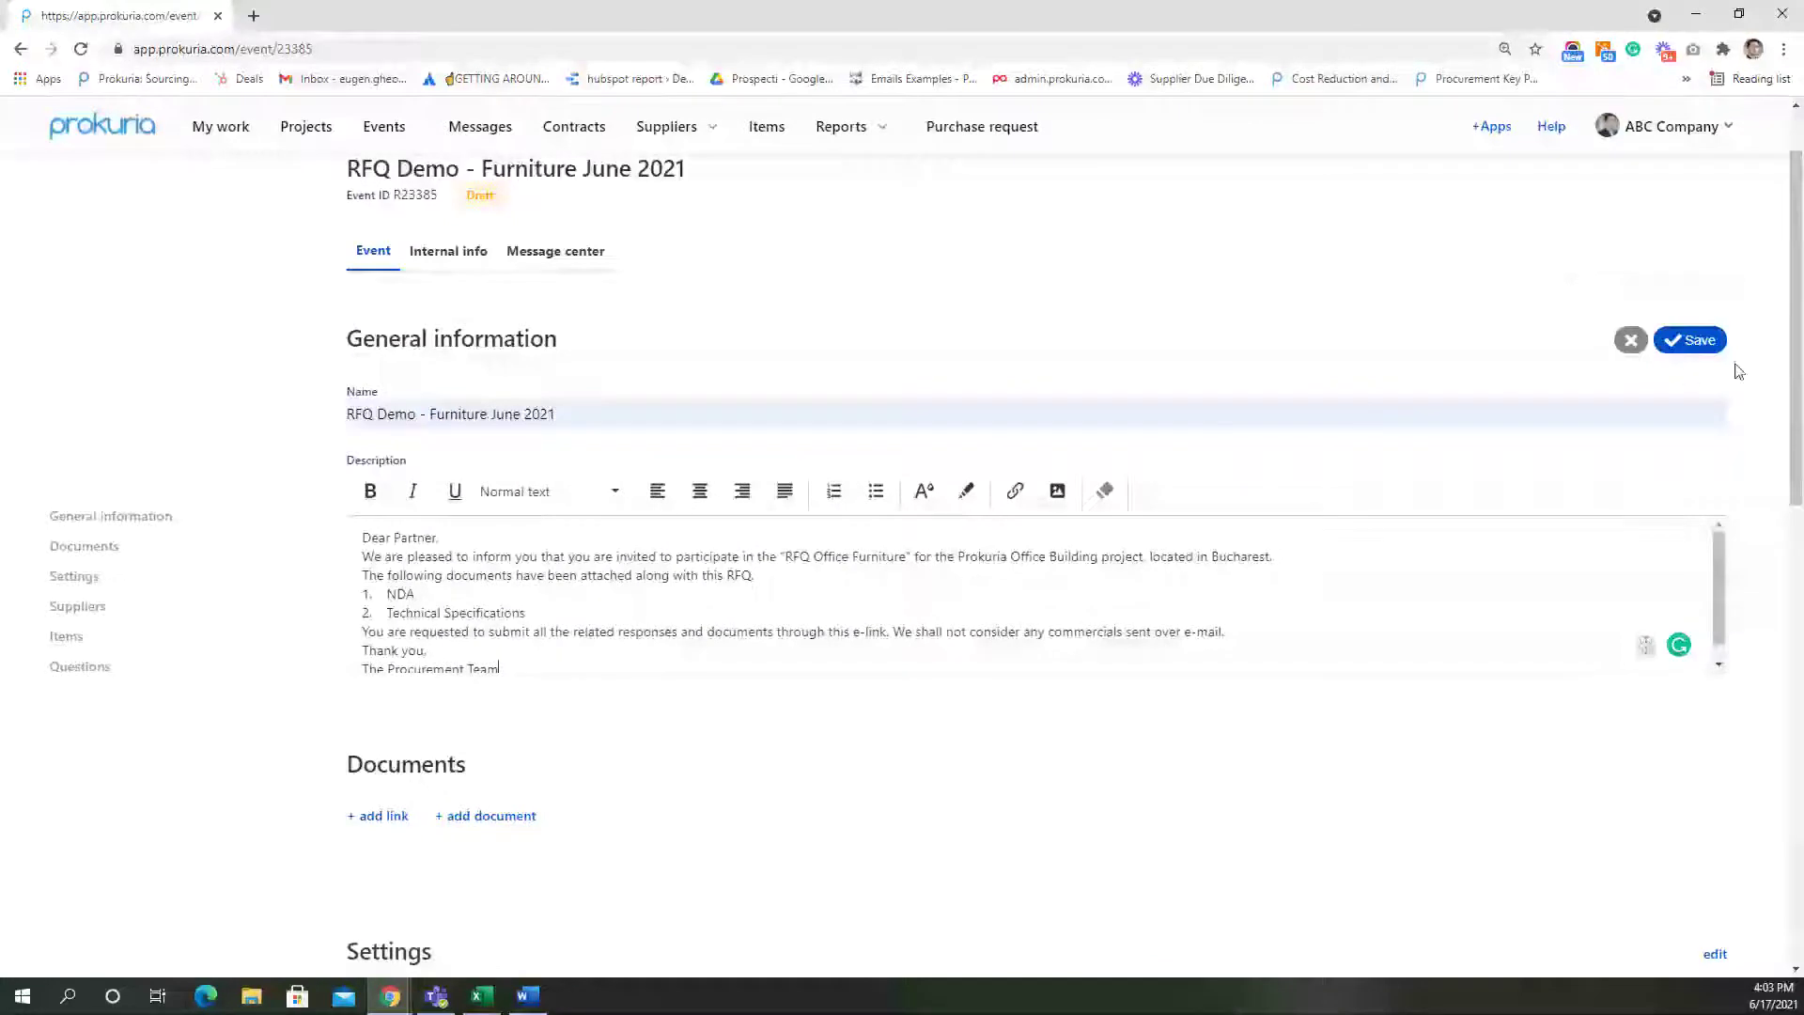
click(1703, 341)
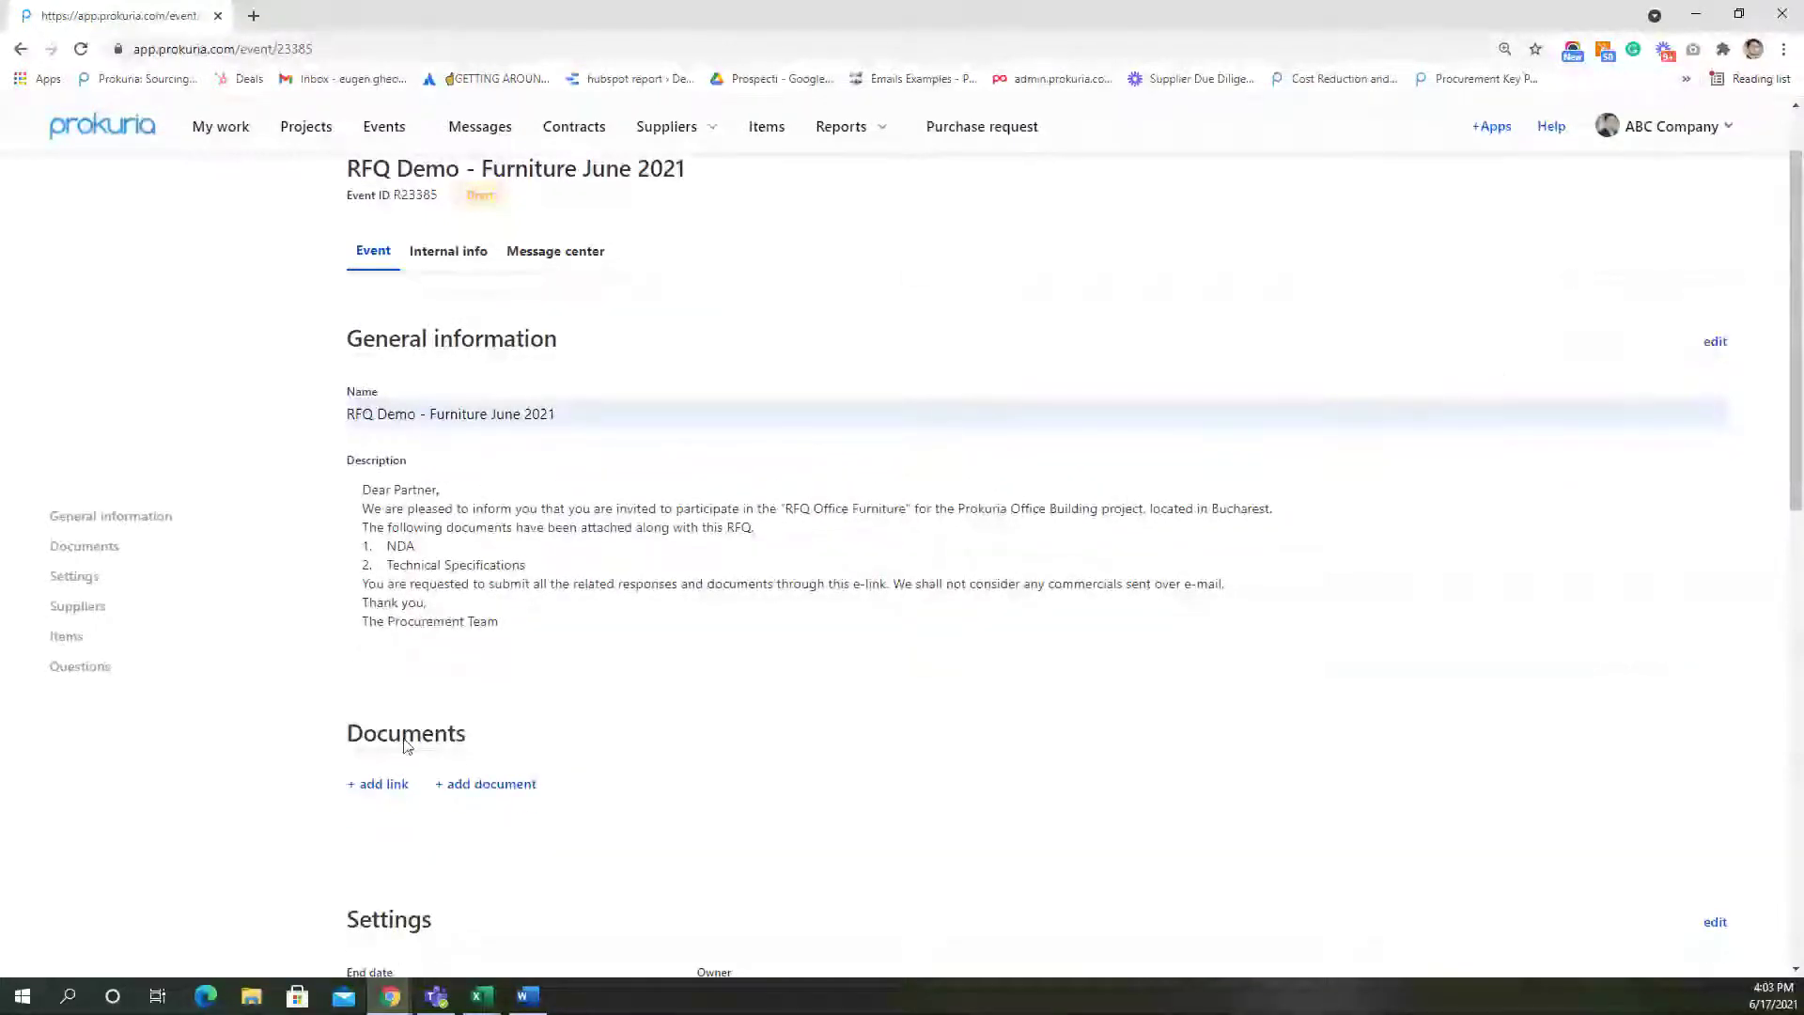
scroll(407, 745, down, 2)
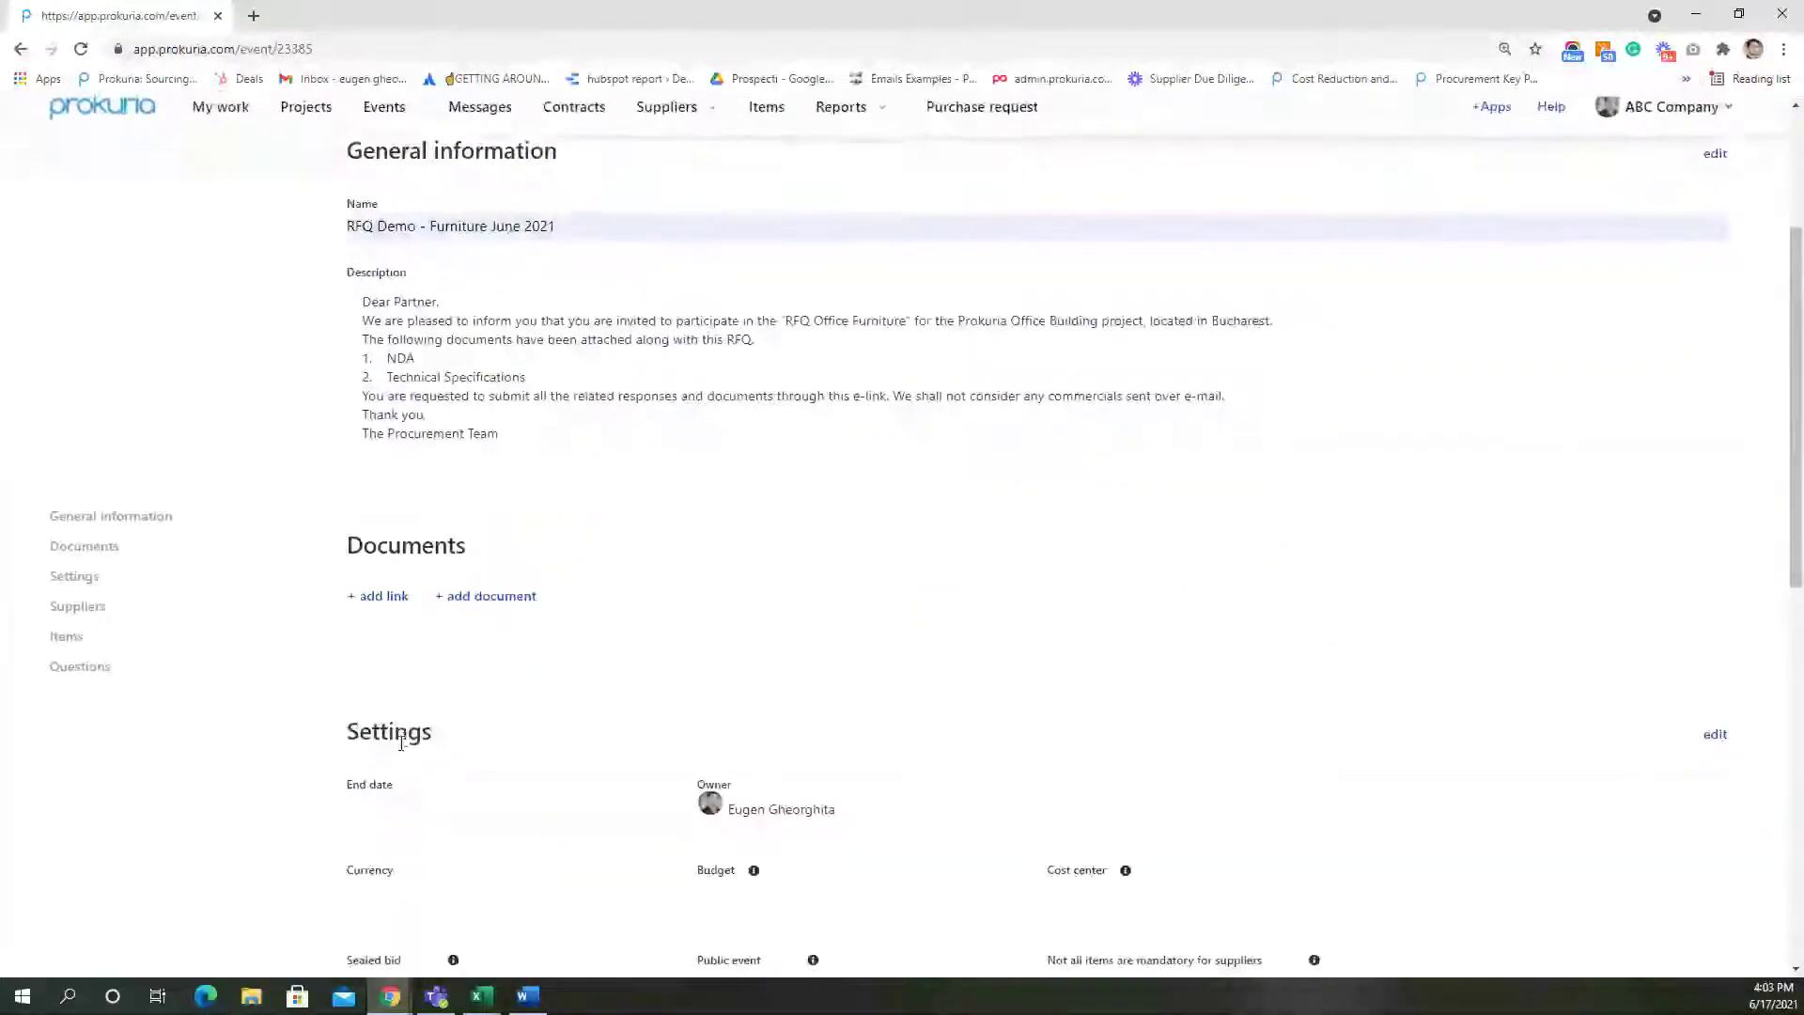
Attach Tech Specs.pdf to the event's documents
click(489, 598)
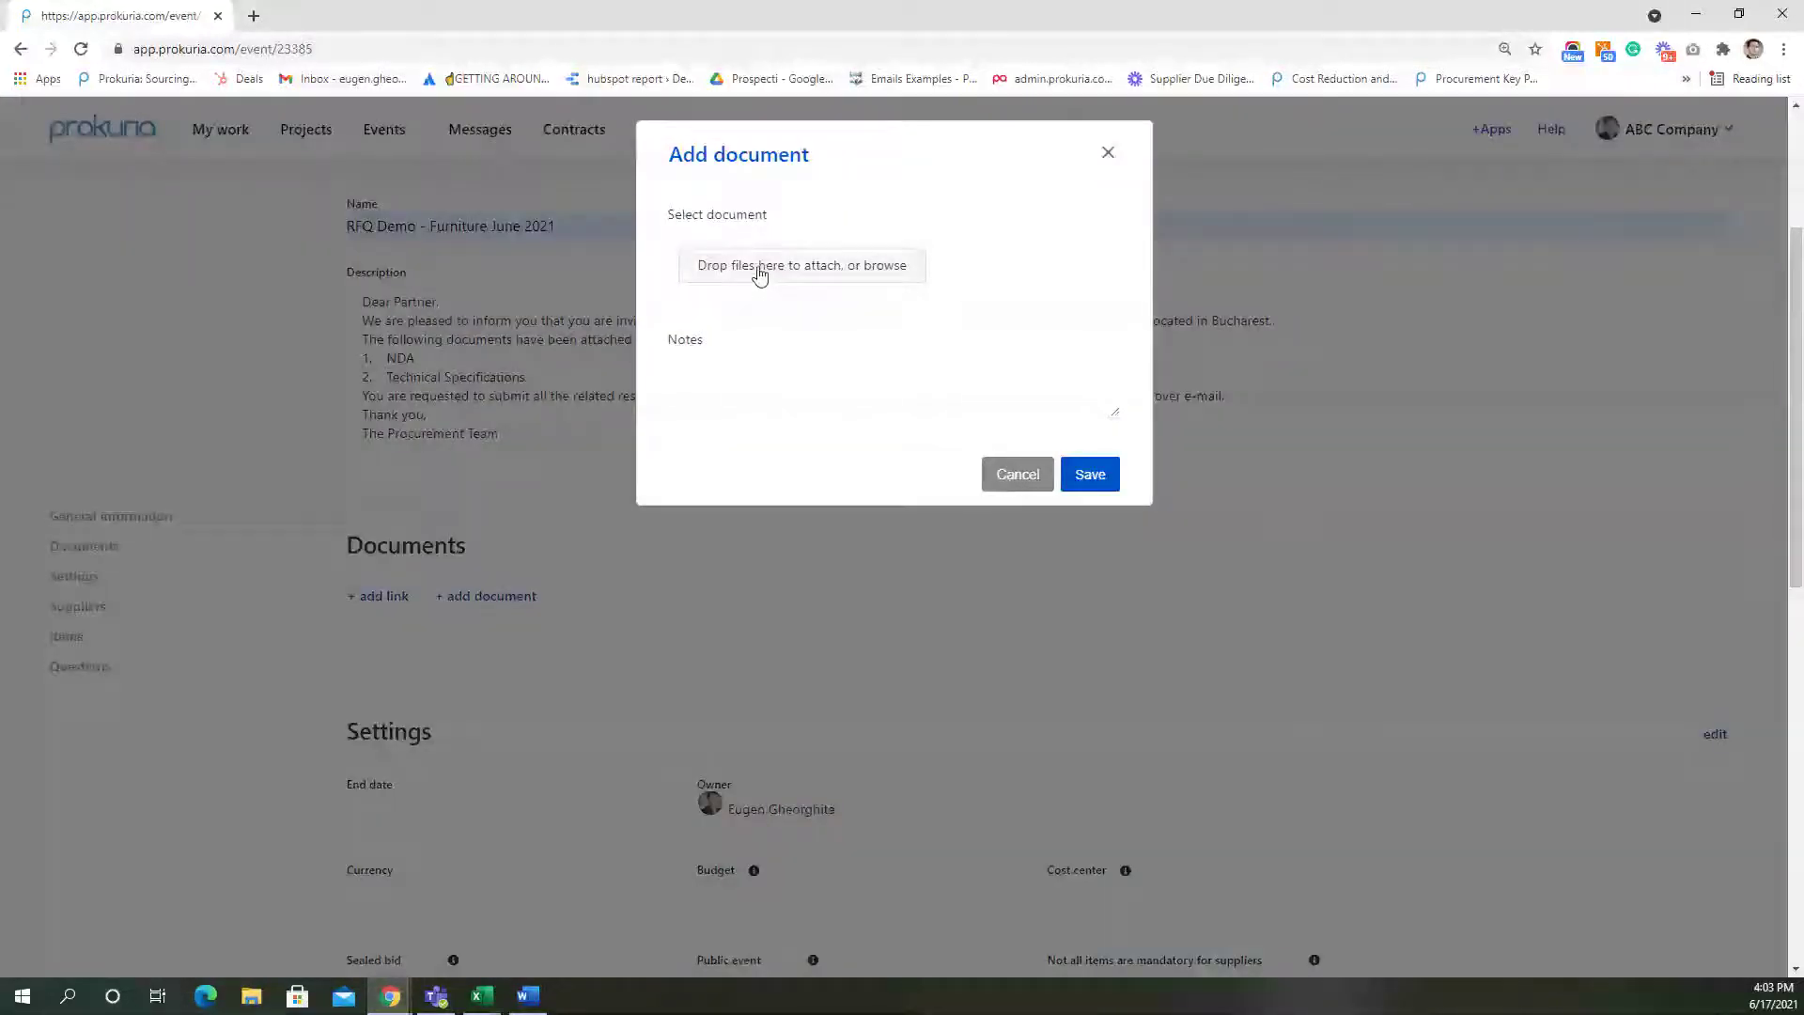
click(761, 272)
click(238, 256)
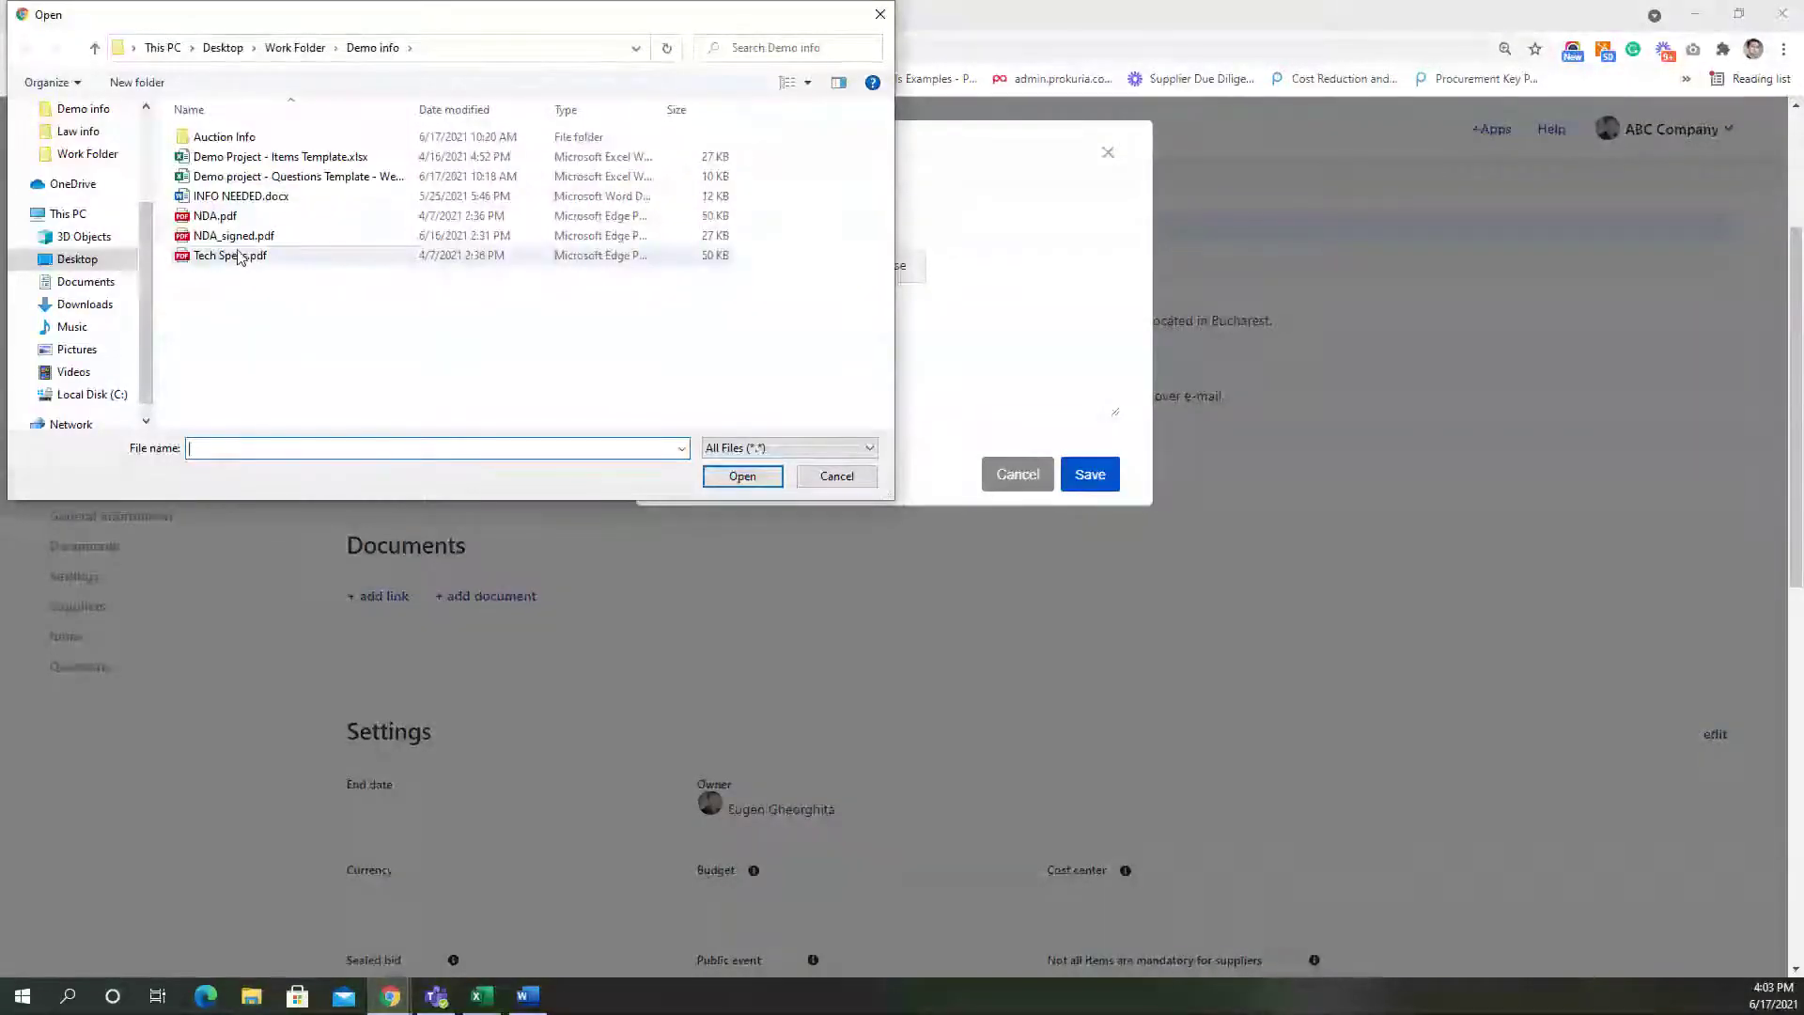
double_click(238, 257)
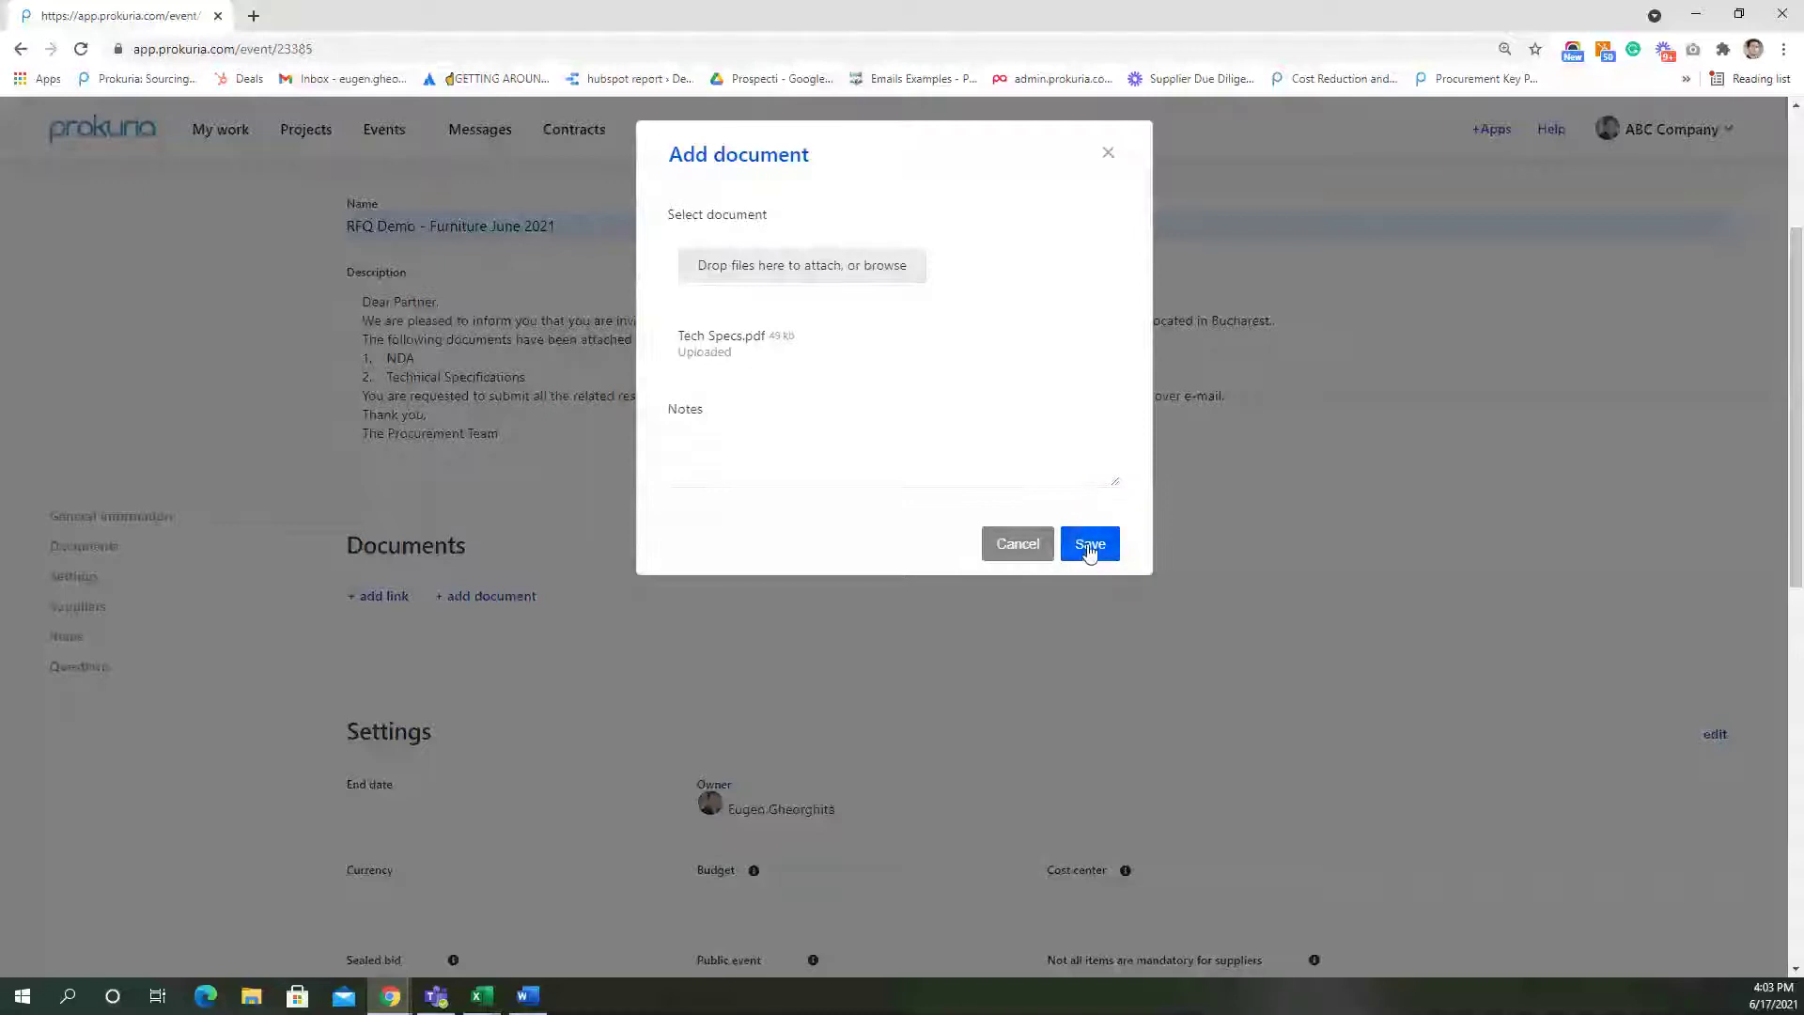
click(1087, 541)
Attach NDA.pdf to the event's documents as well
click(489, 642)
click(734, 266)
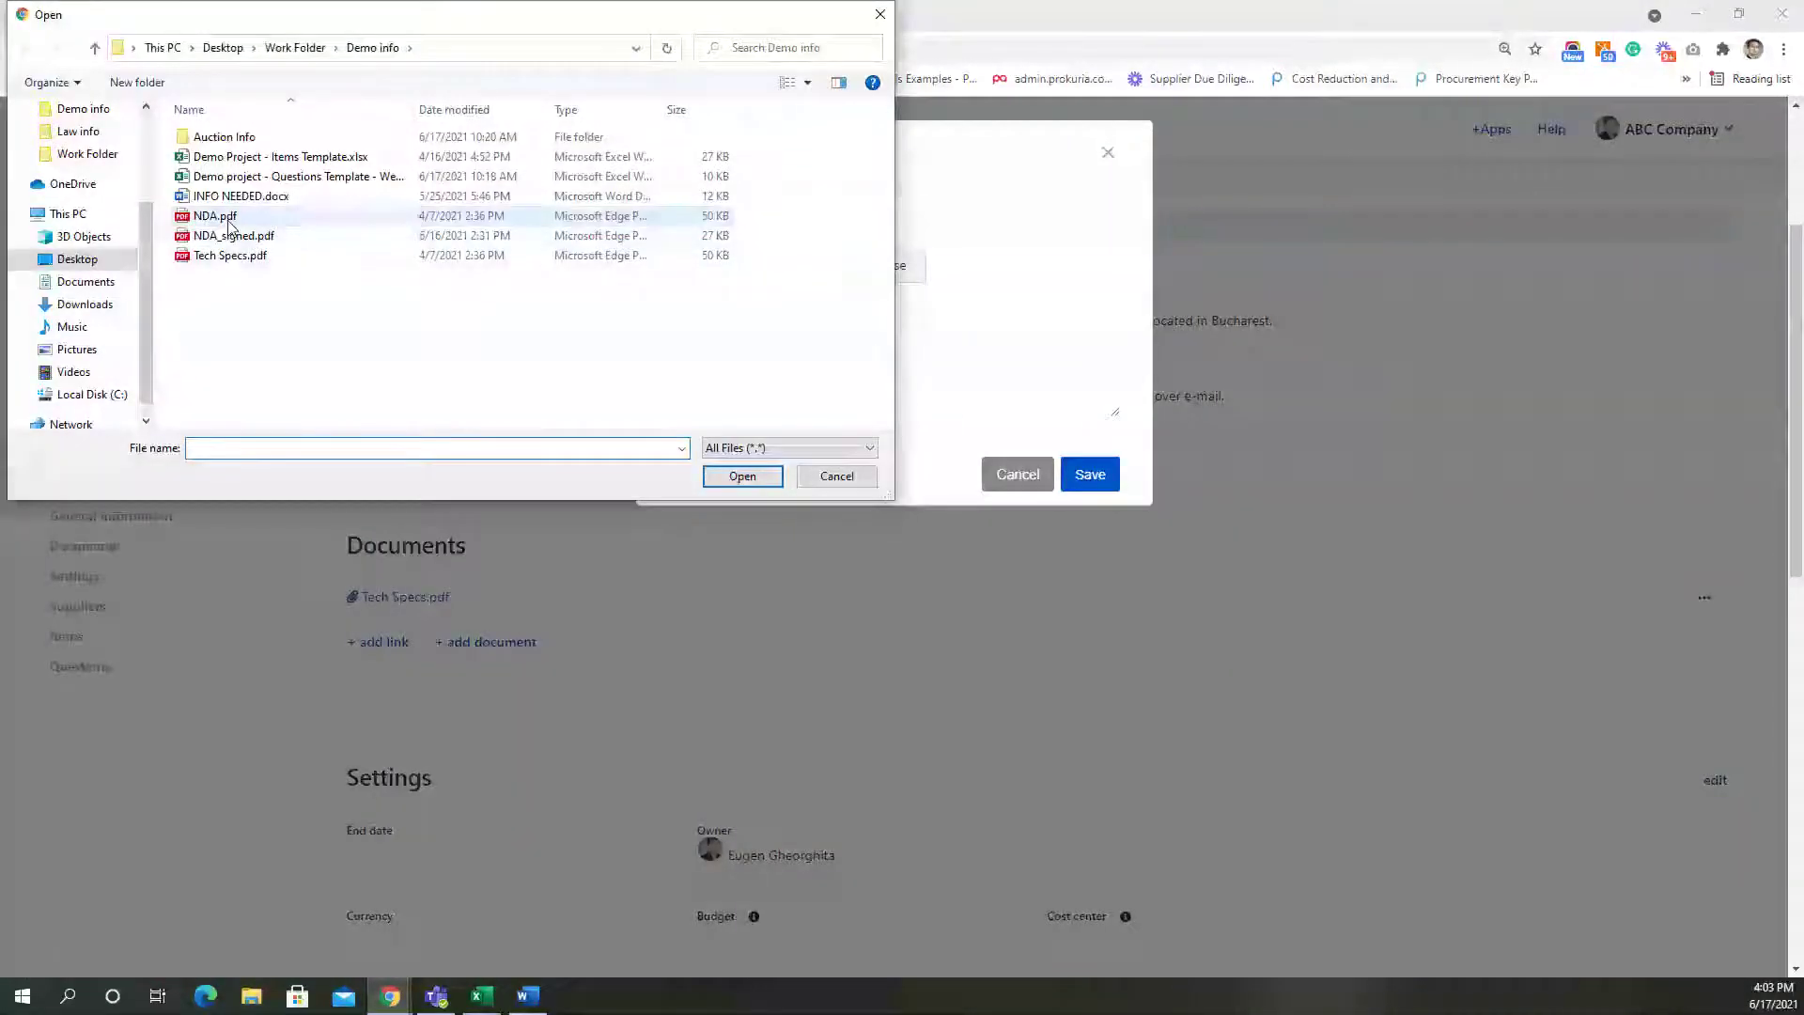
double_click(230, 228)
click(1090, 540)
scroll(583, 729, down, 2)
scroll(1052, 524, down, 2)
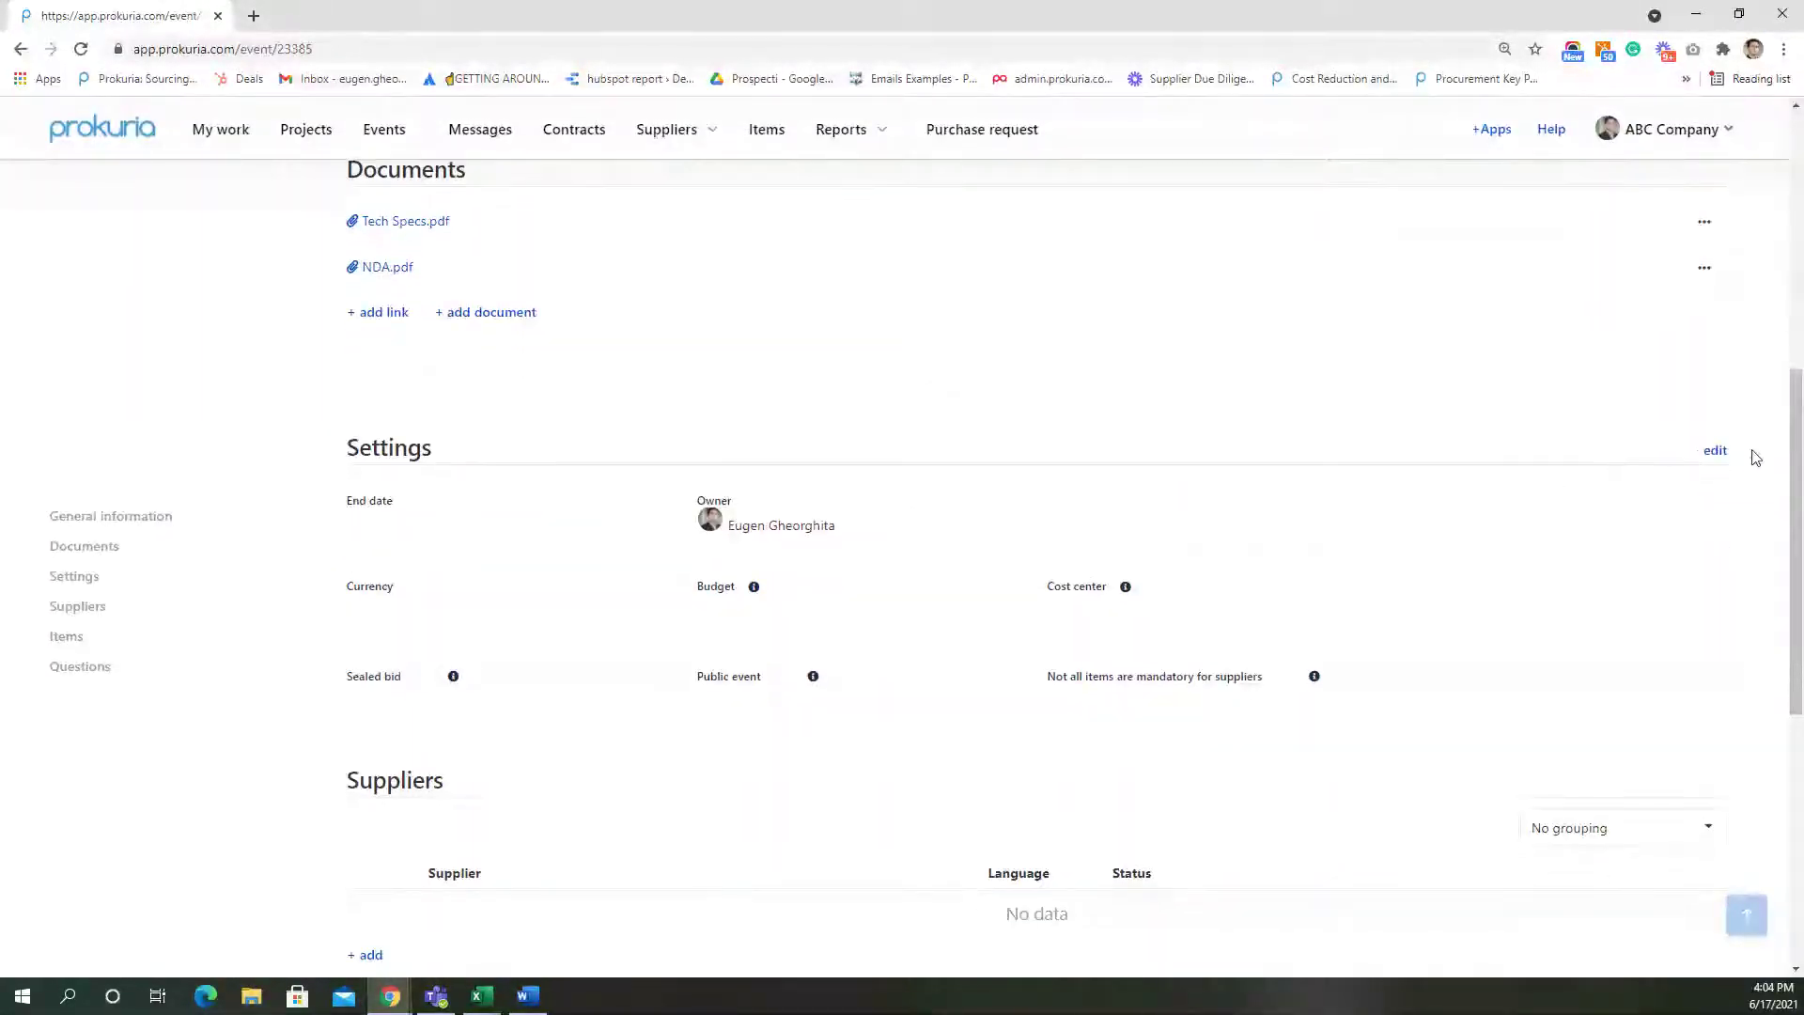
Set the event end date to 23/Jun/21 16:04 and currency to EUR, and save
click(1715, 451)
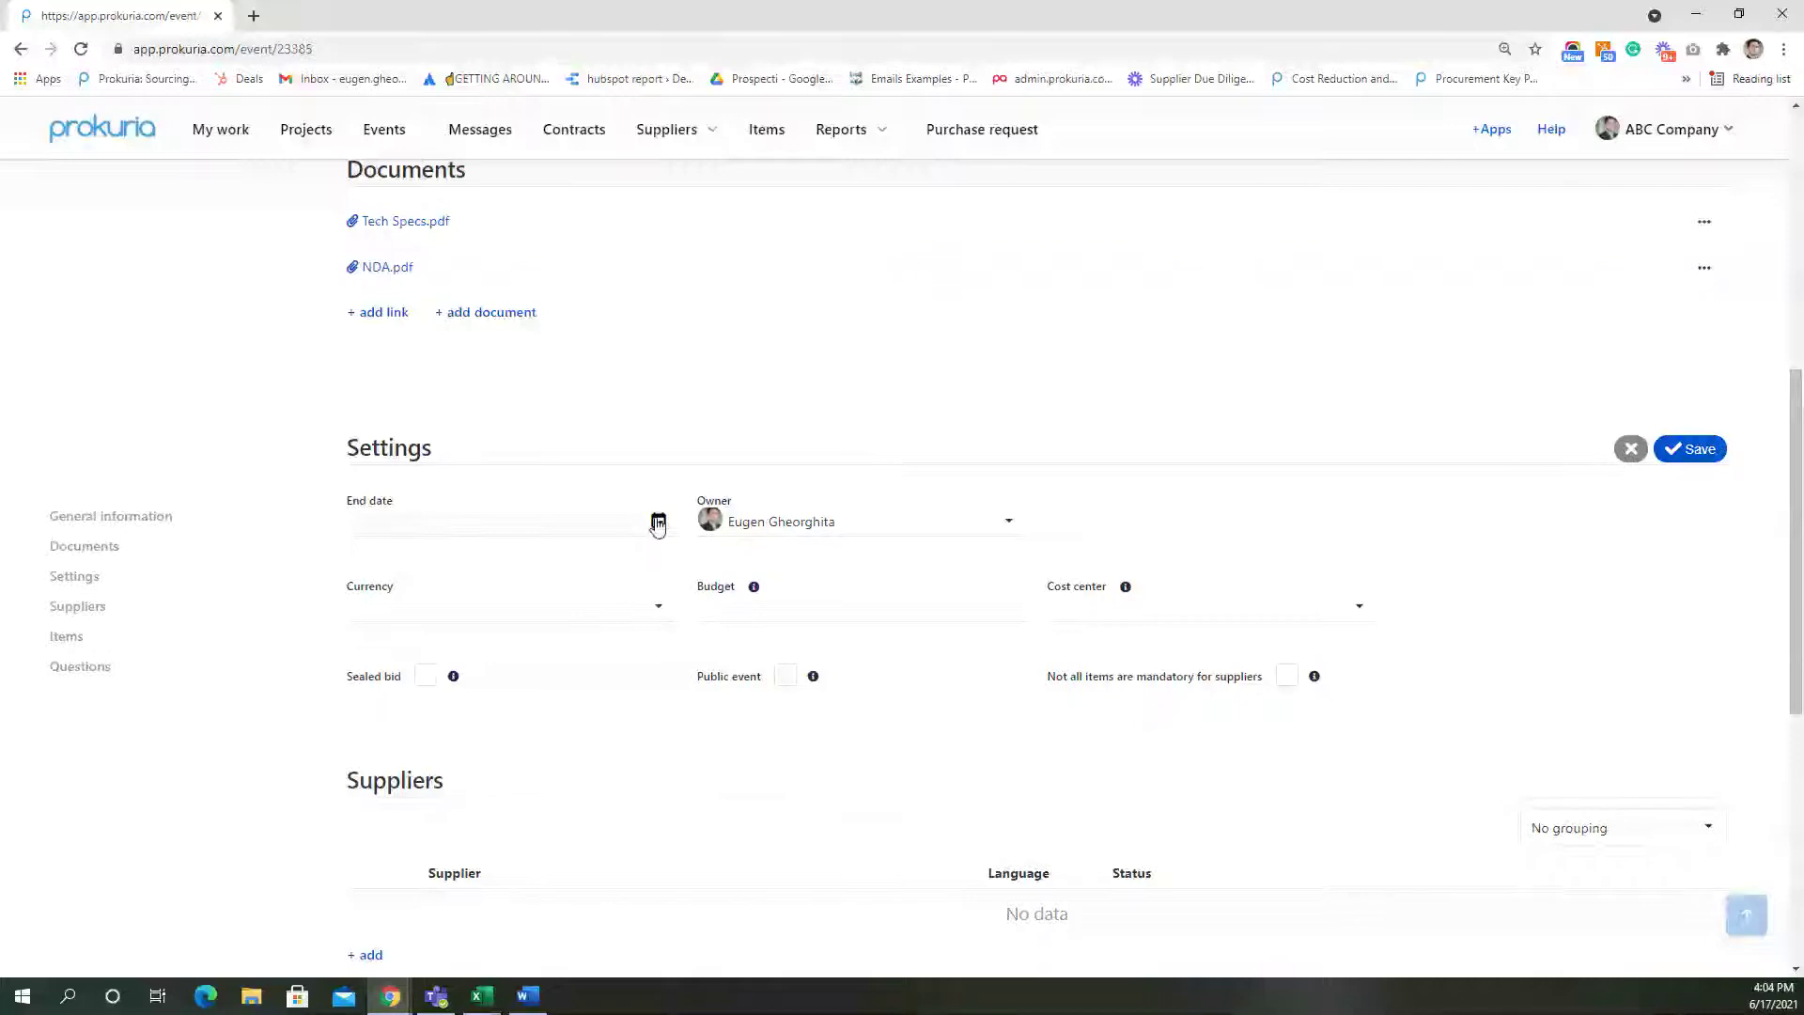
click(658, 523)
click(533, 770)
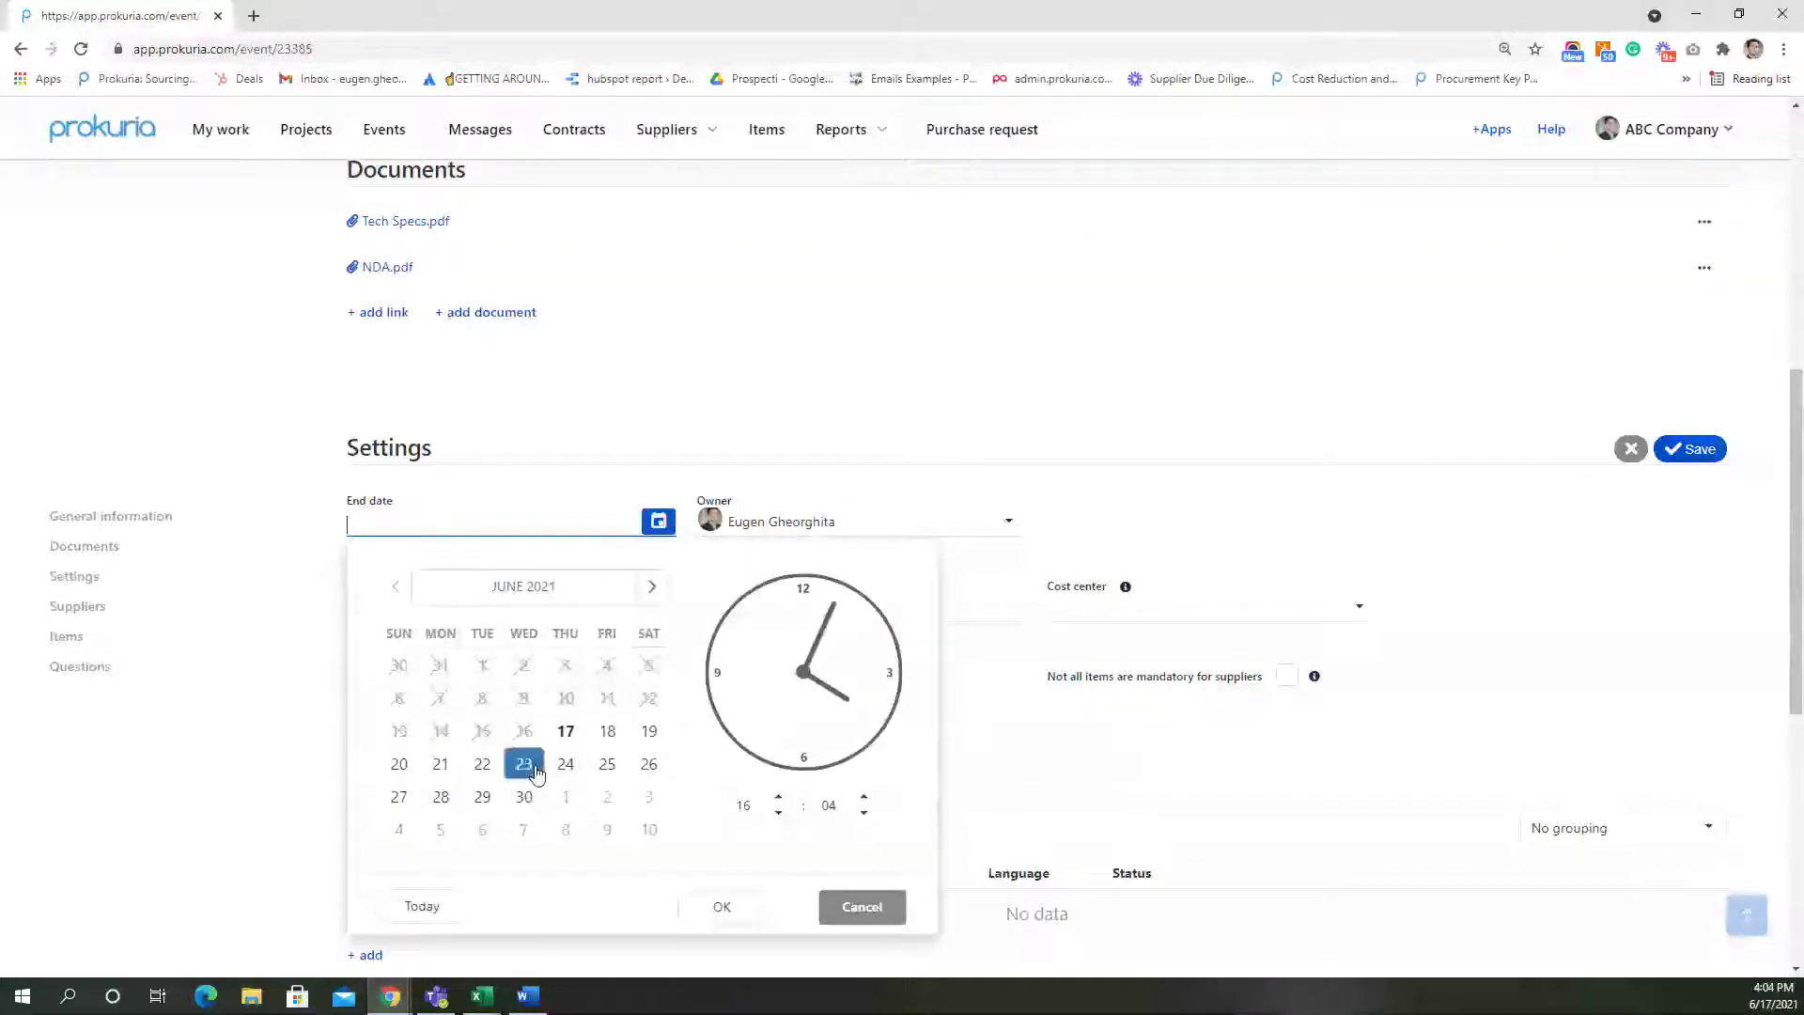
click(720, 902)
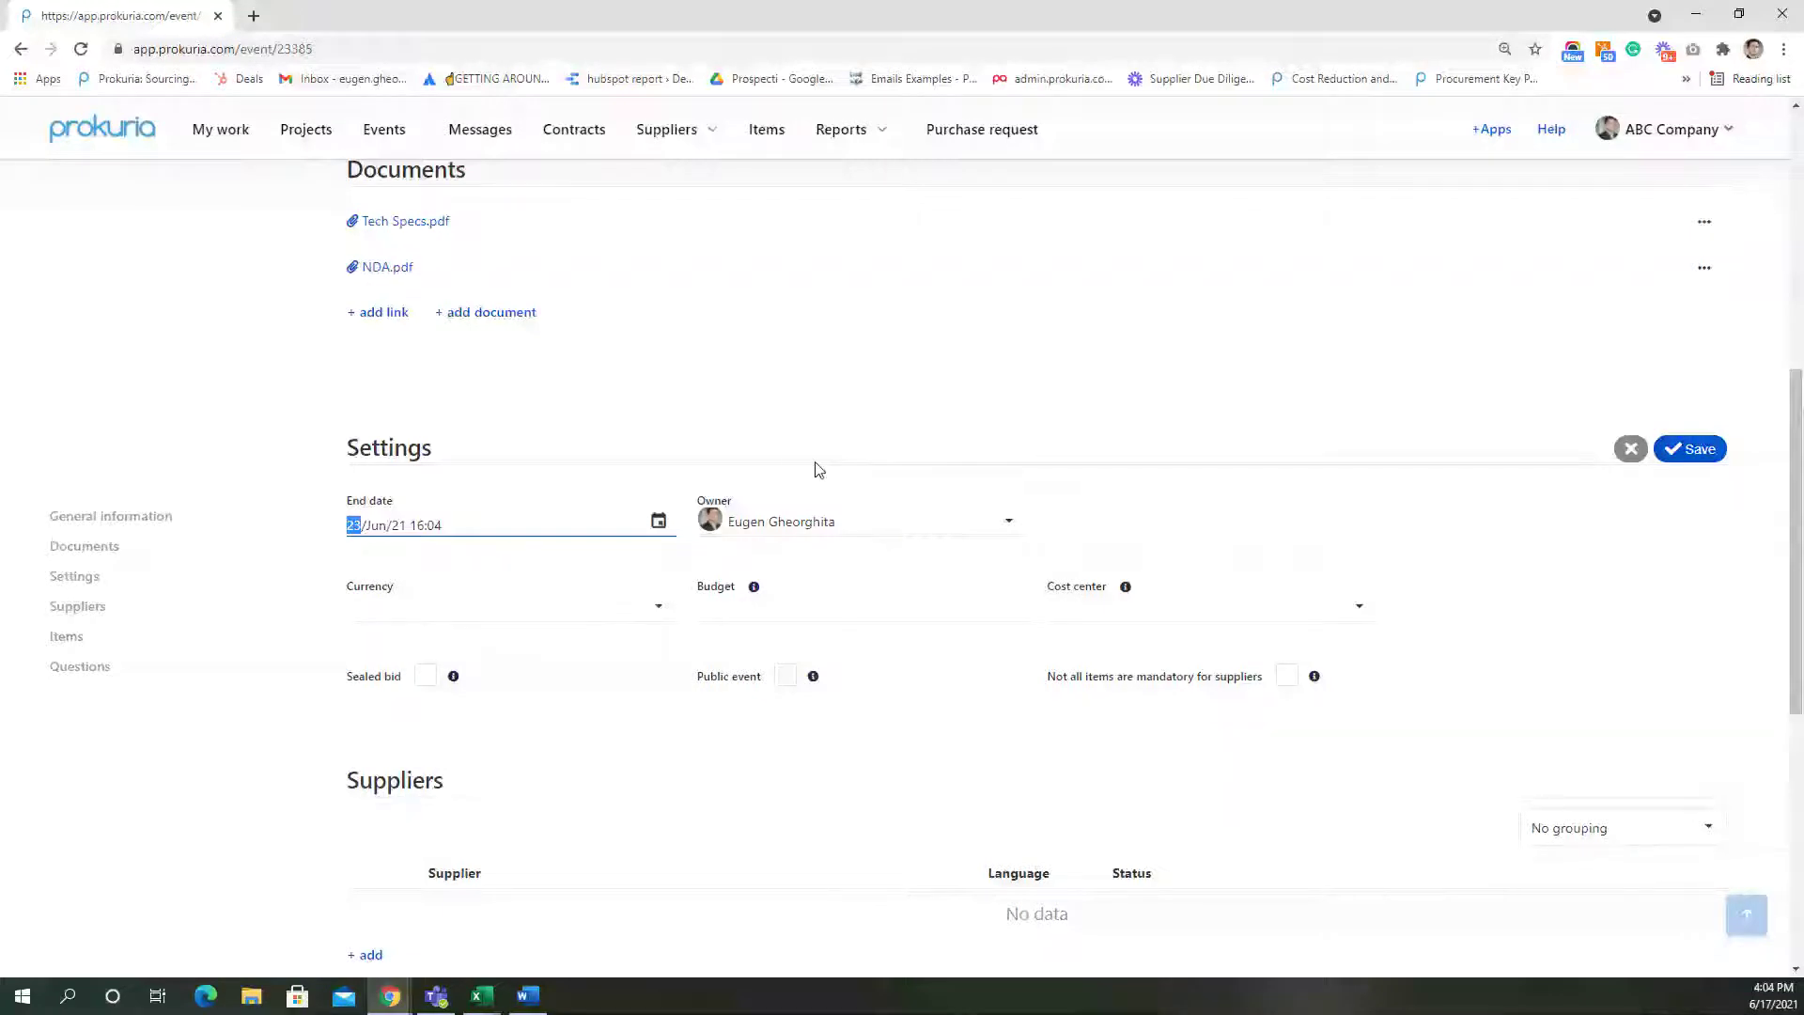
click(657, 616)
click(406, 232)
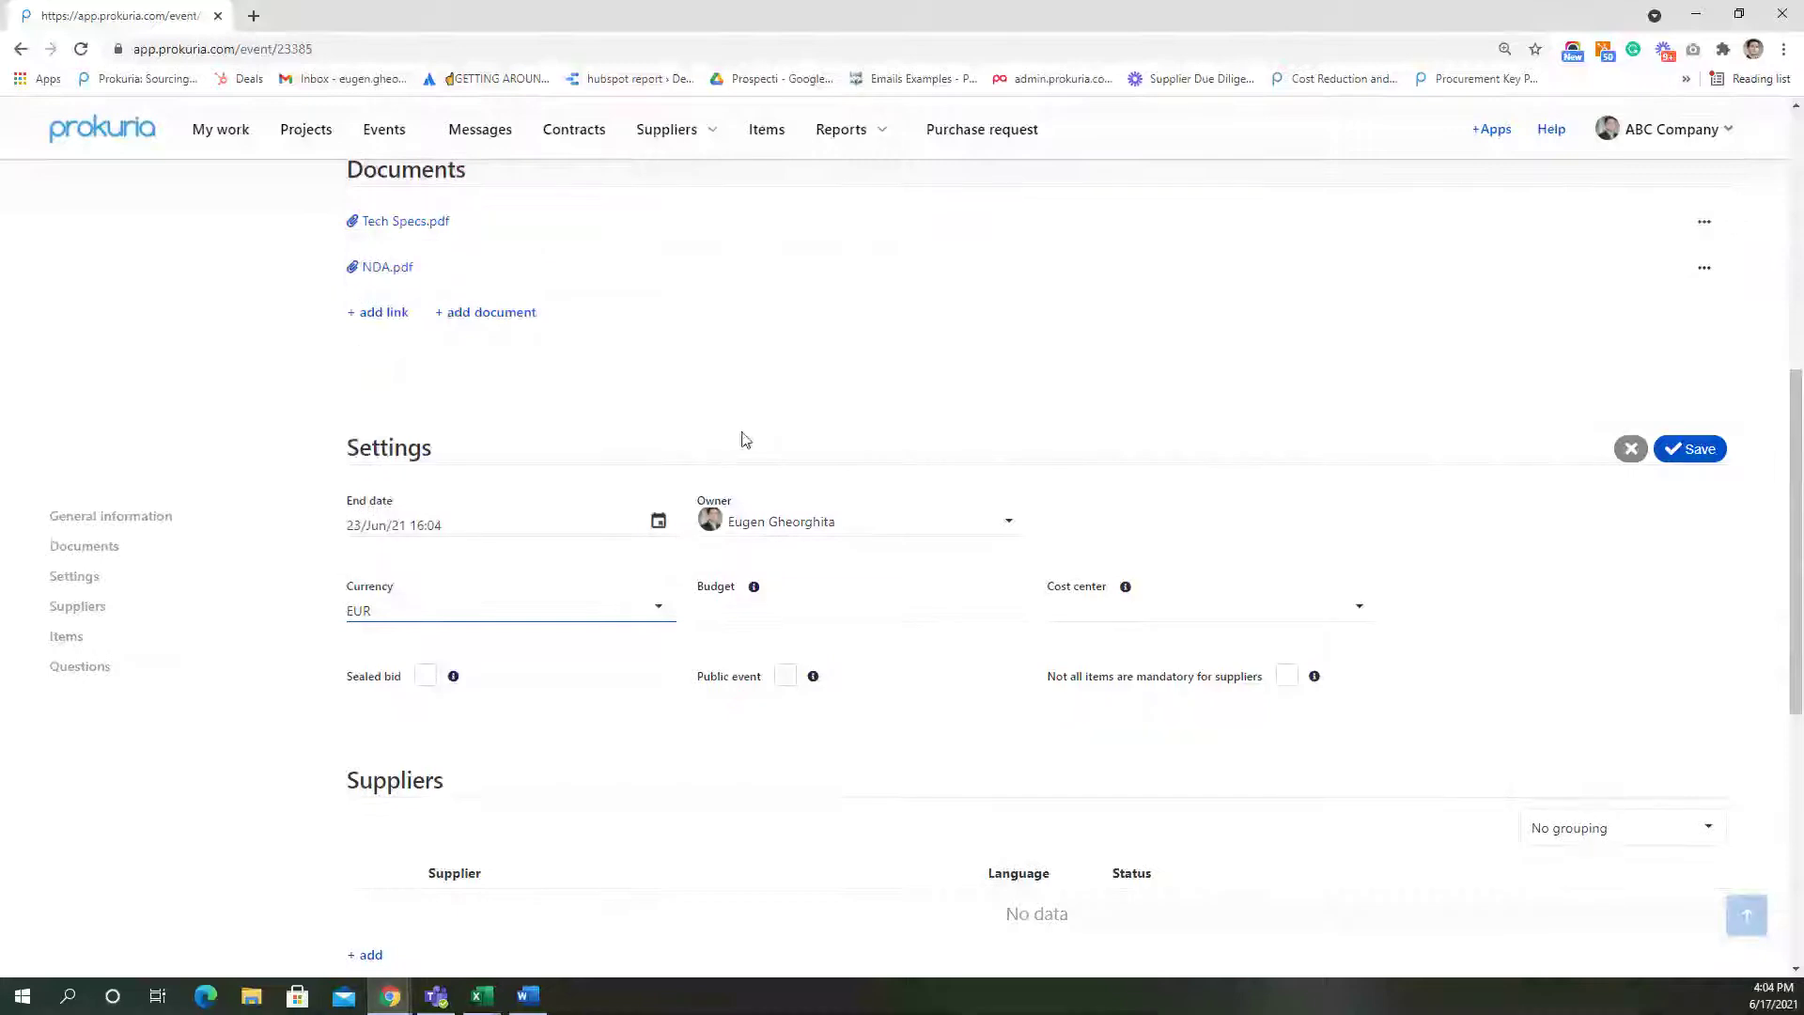
click(1697, 451)
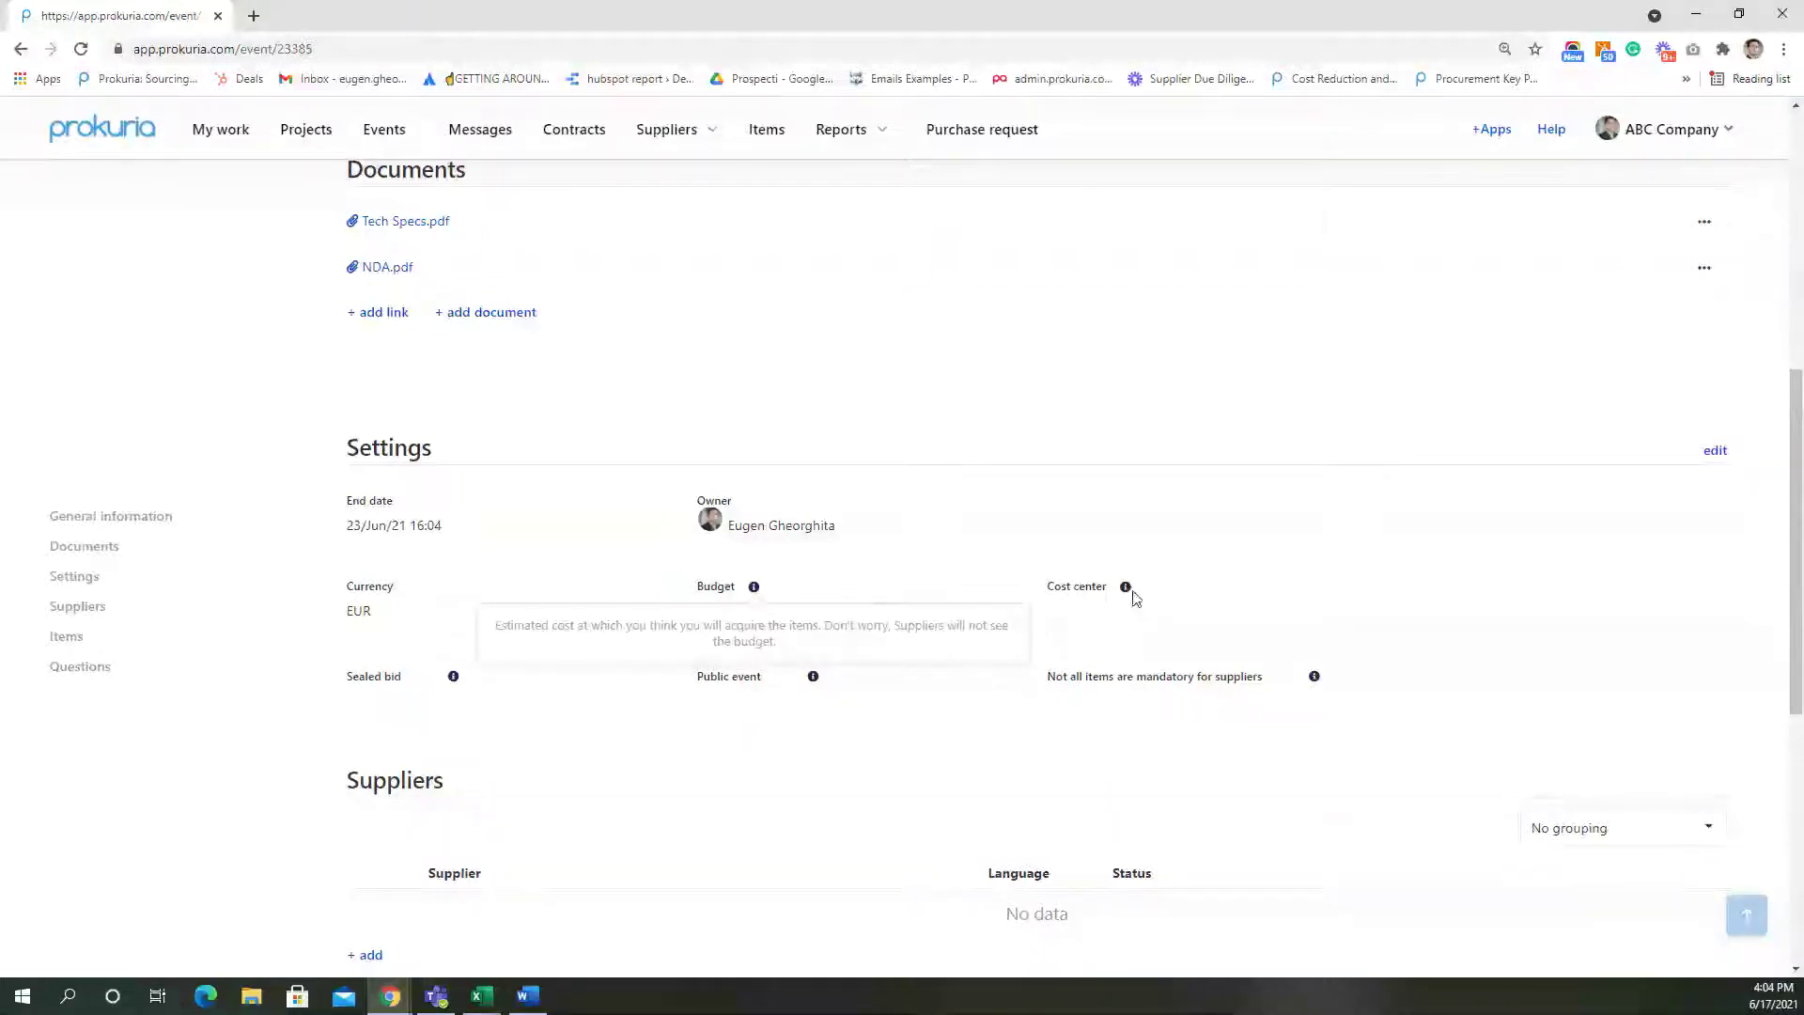
mouse_move(1127, 592)
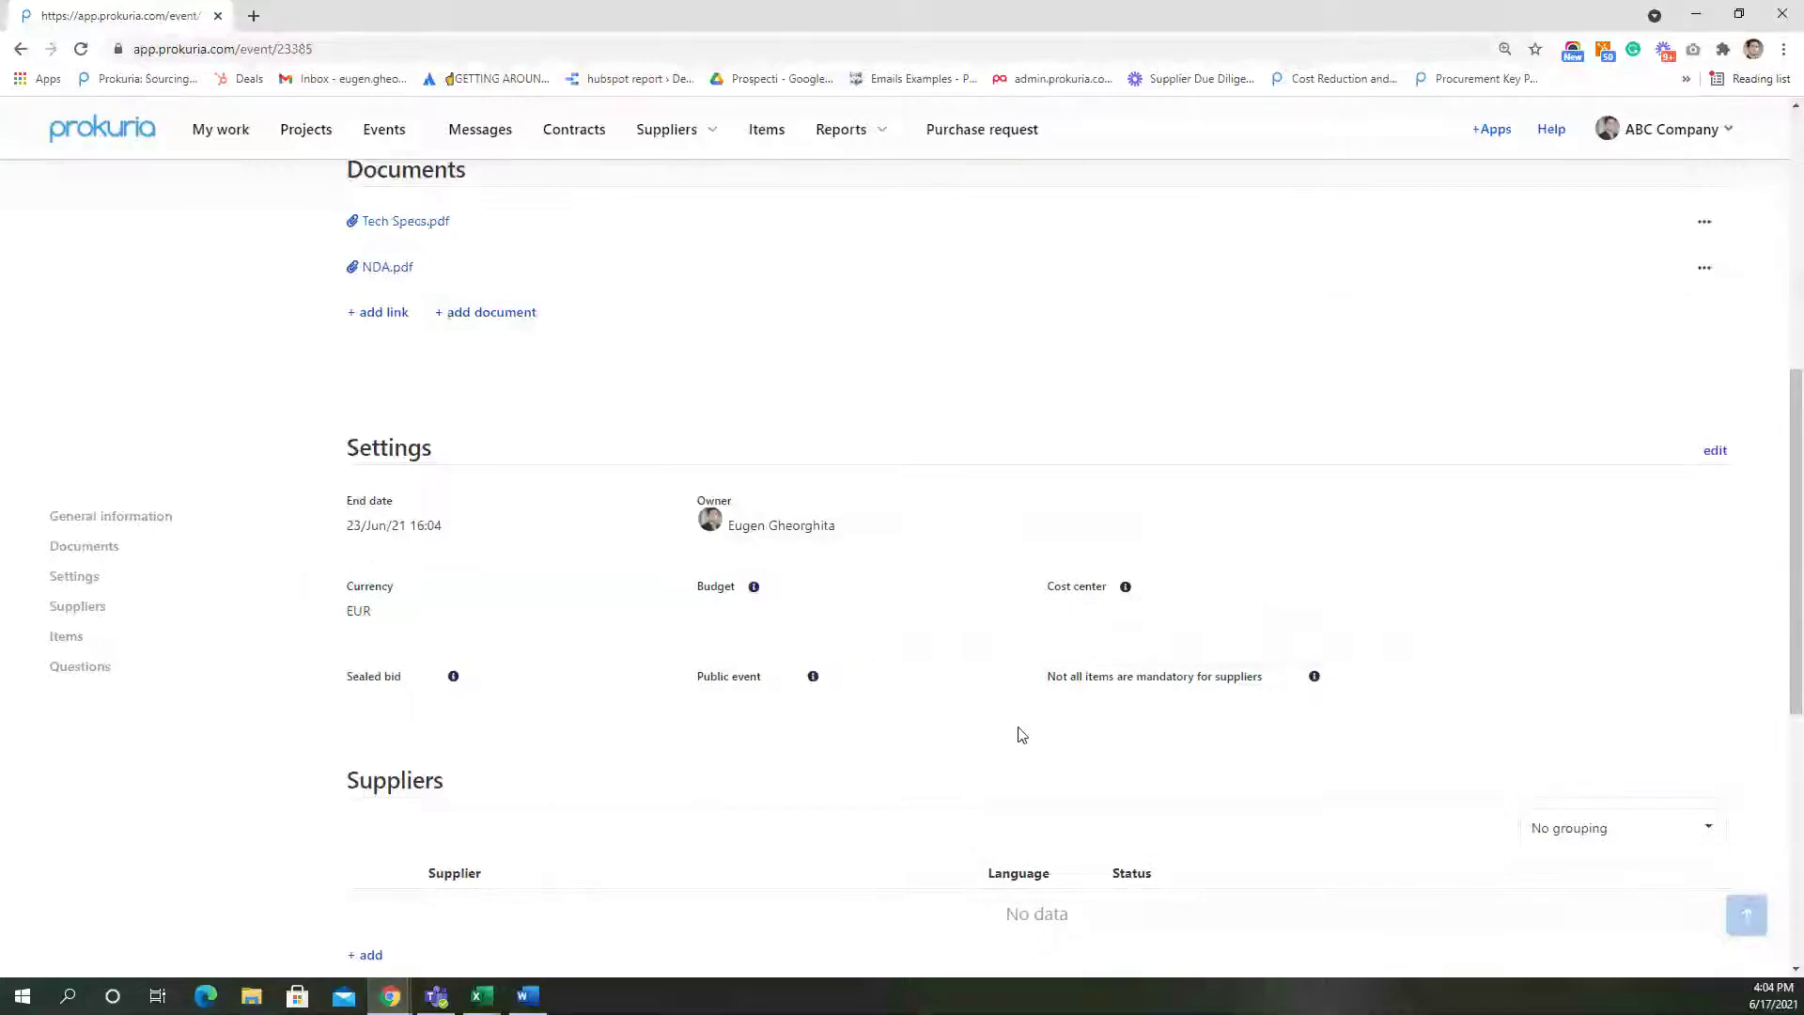
scroll(1015, 728, down, 4)
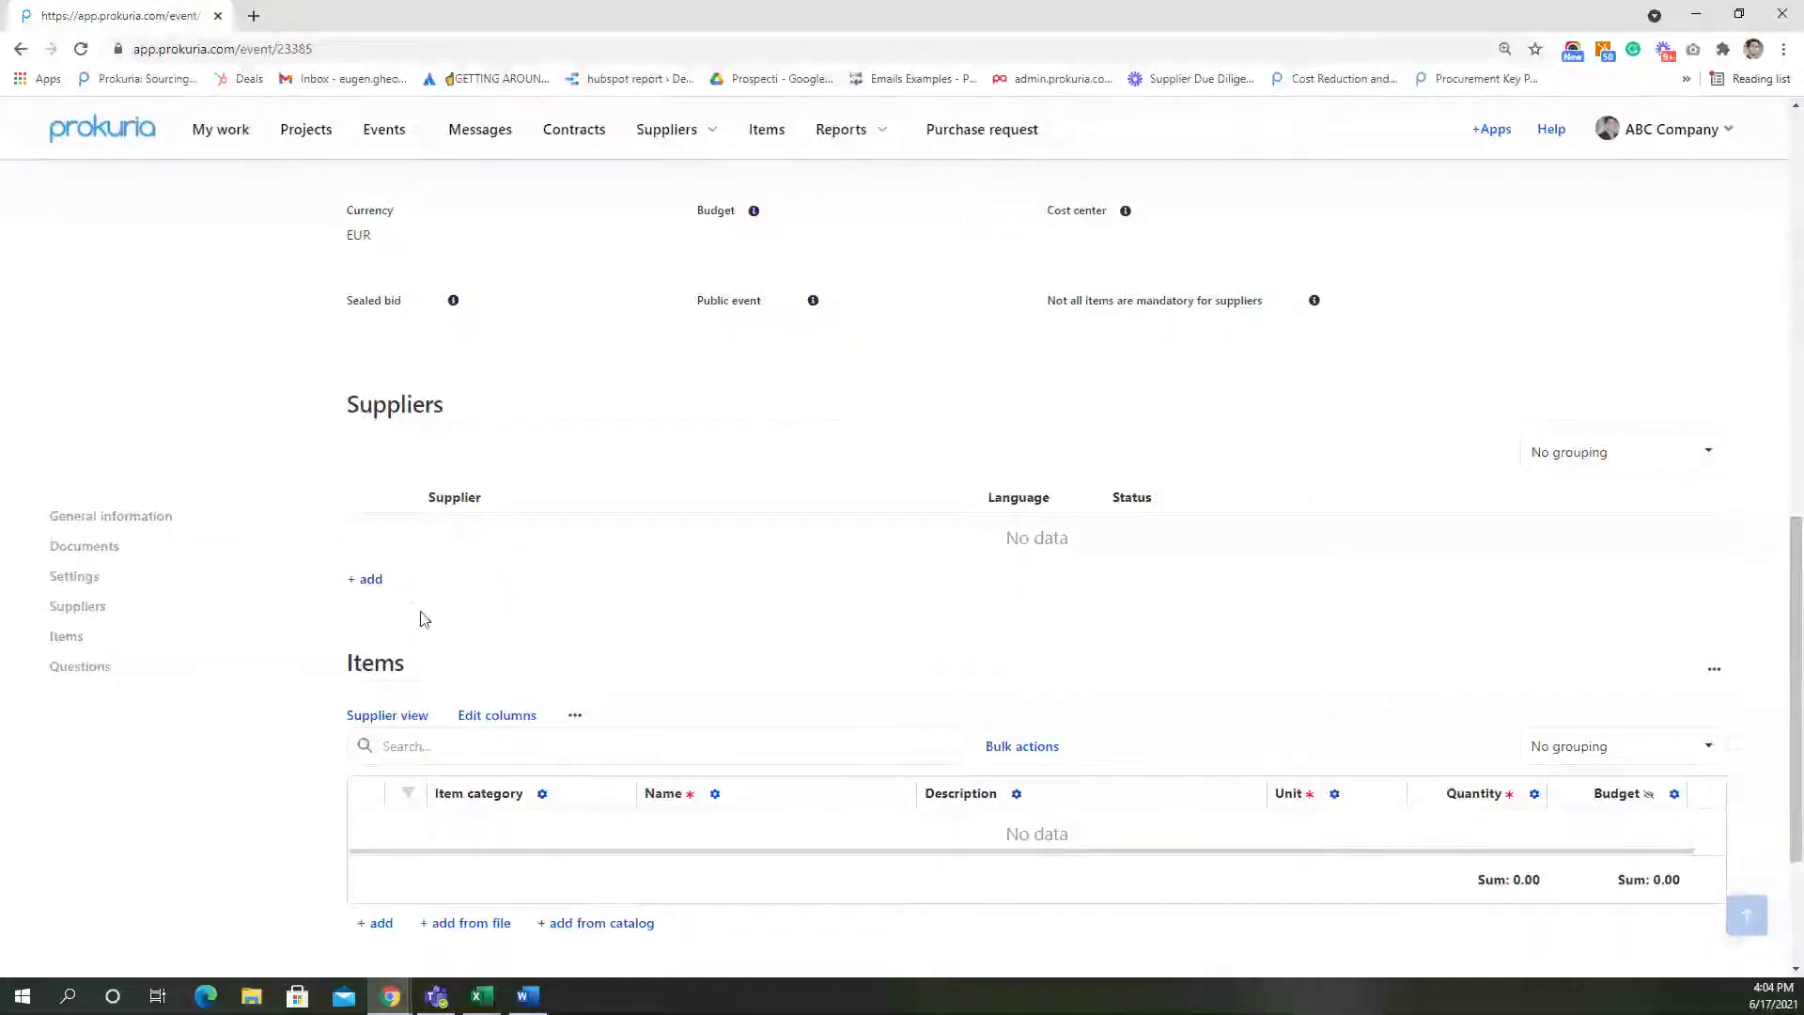
Invite A2B Enterprises, E2F Enterprises, 456 Company and 123 Company as suppliers
click(377, 582)
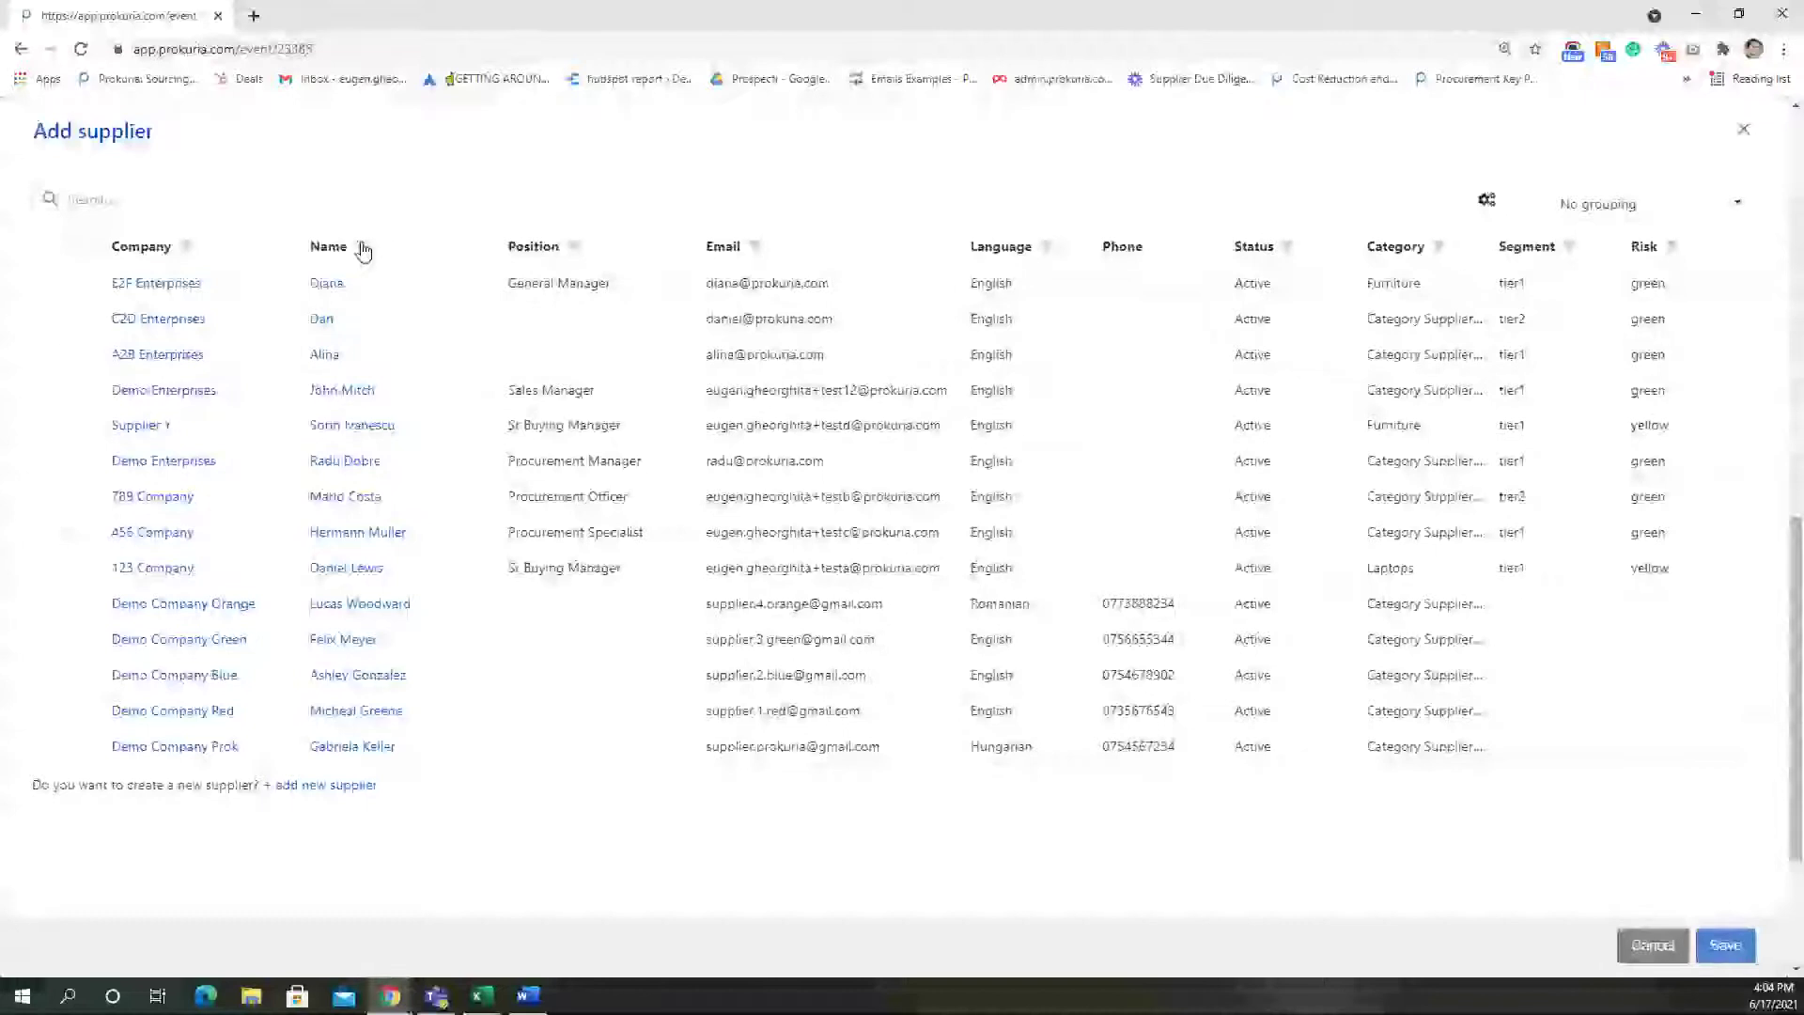
click(572, 247)
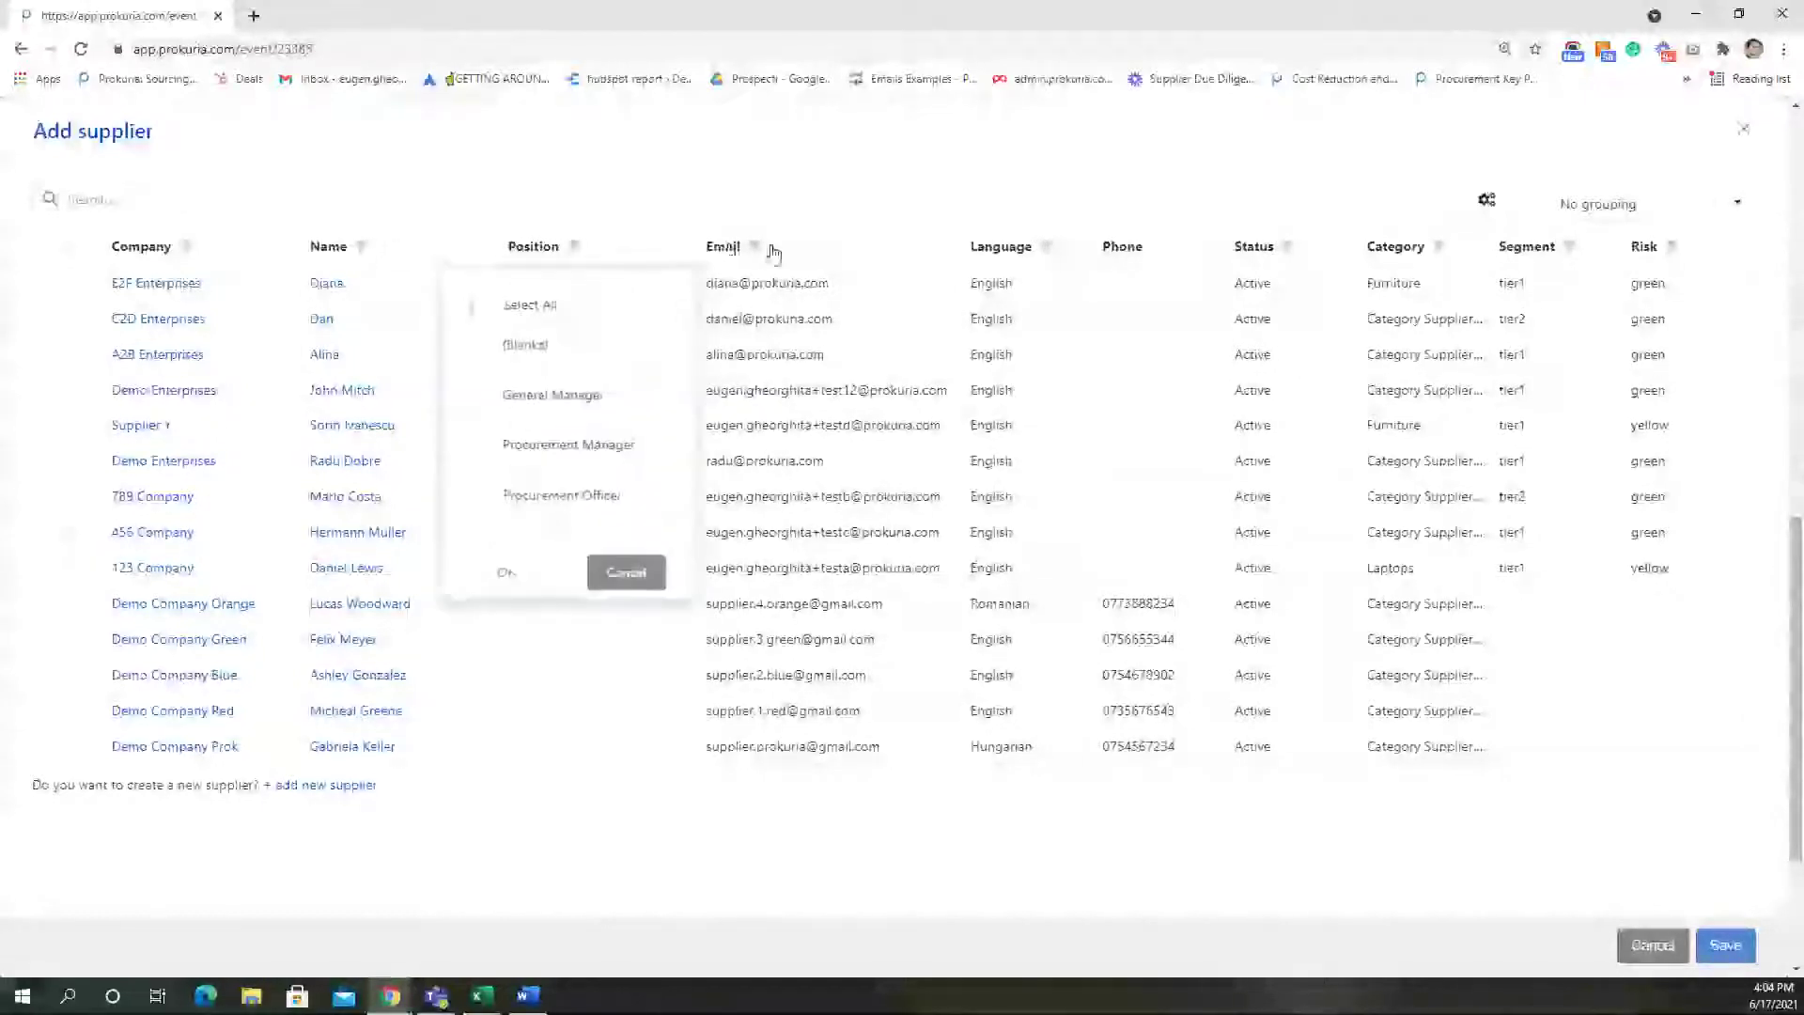
click(1438, 246)
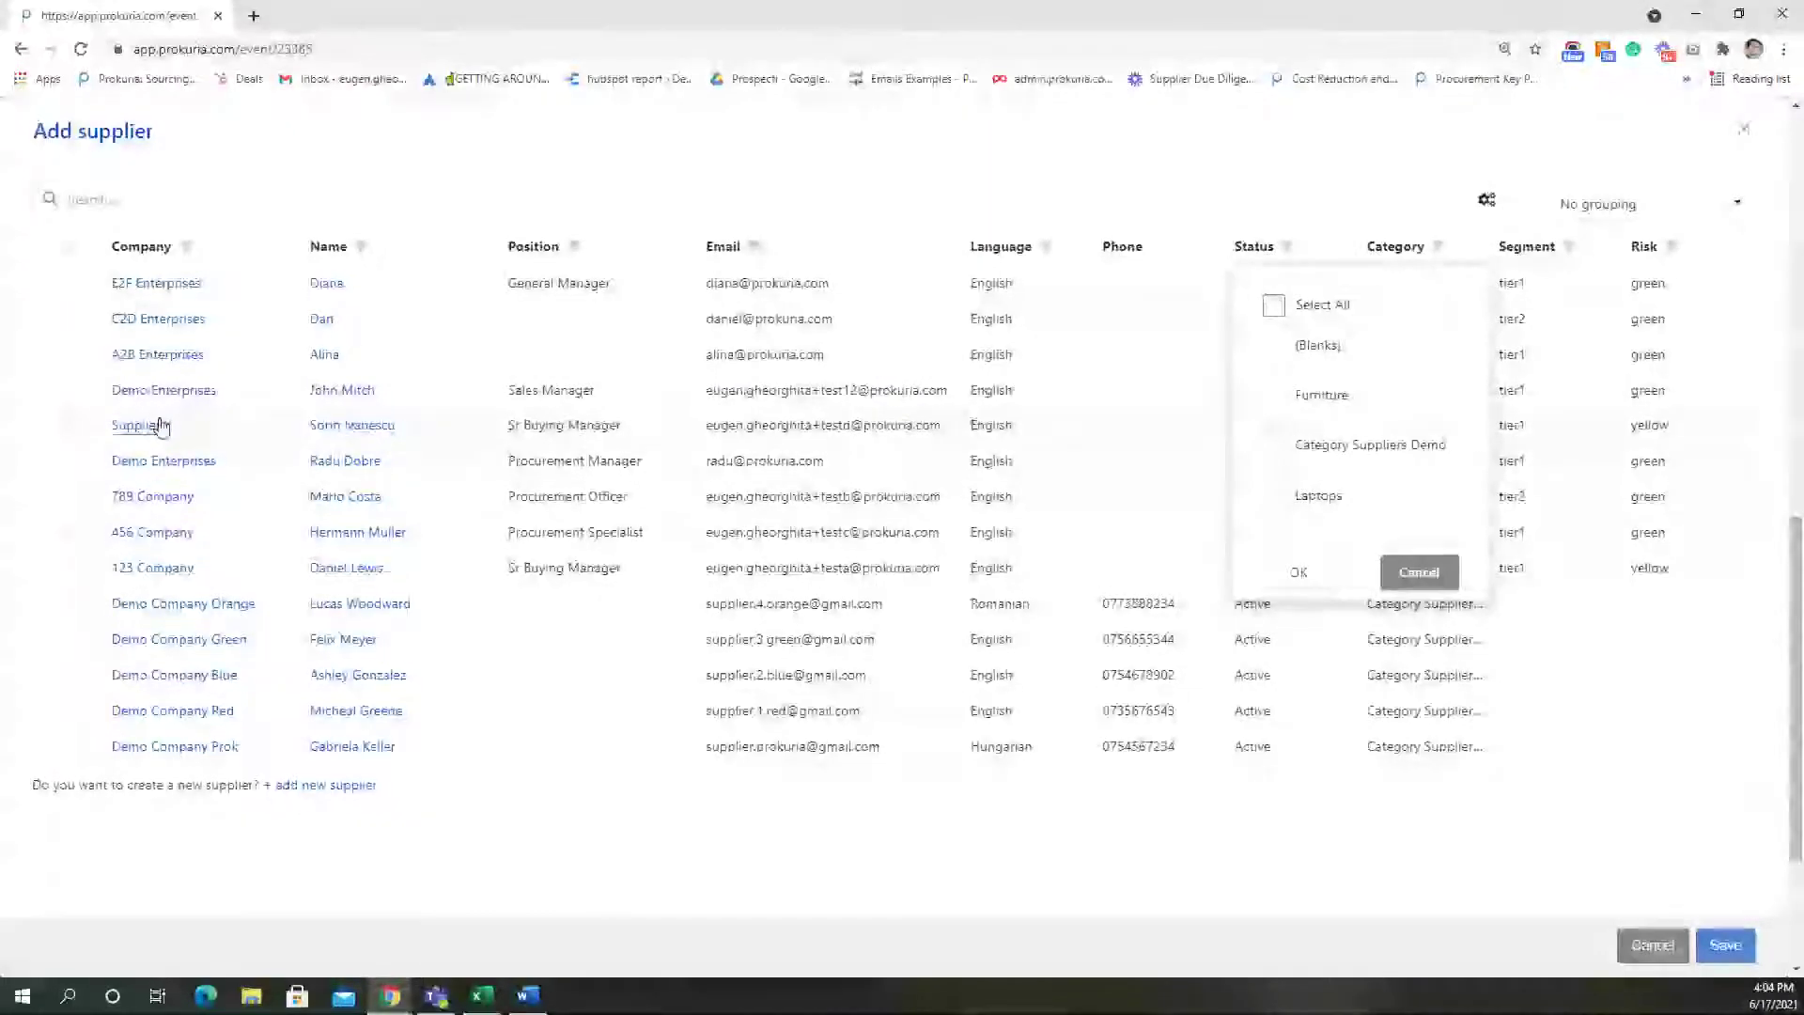
click(69, 356)
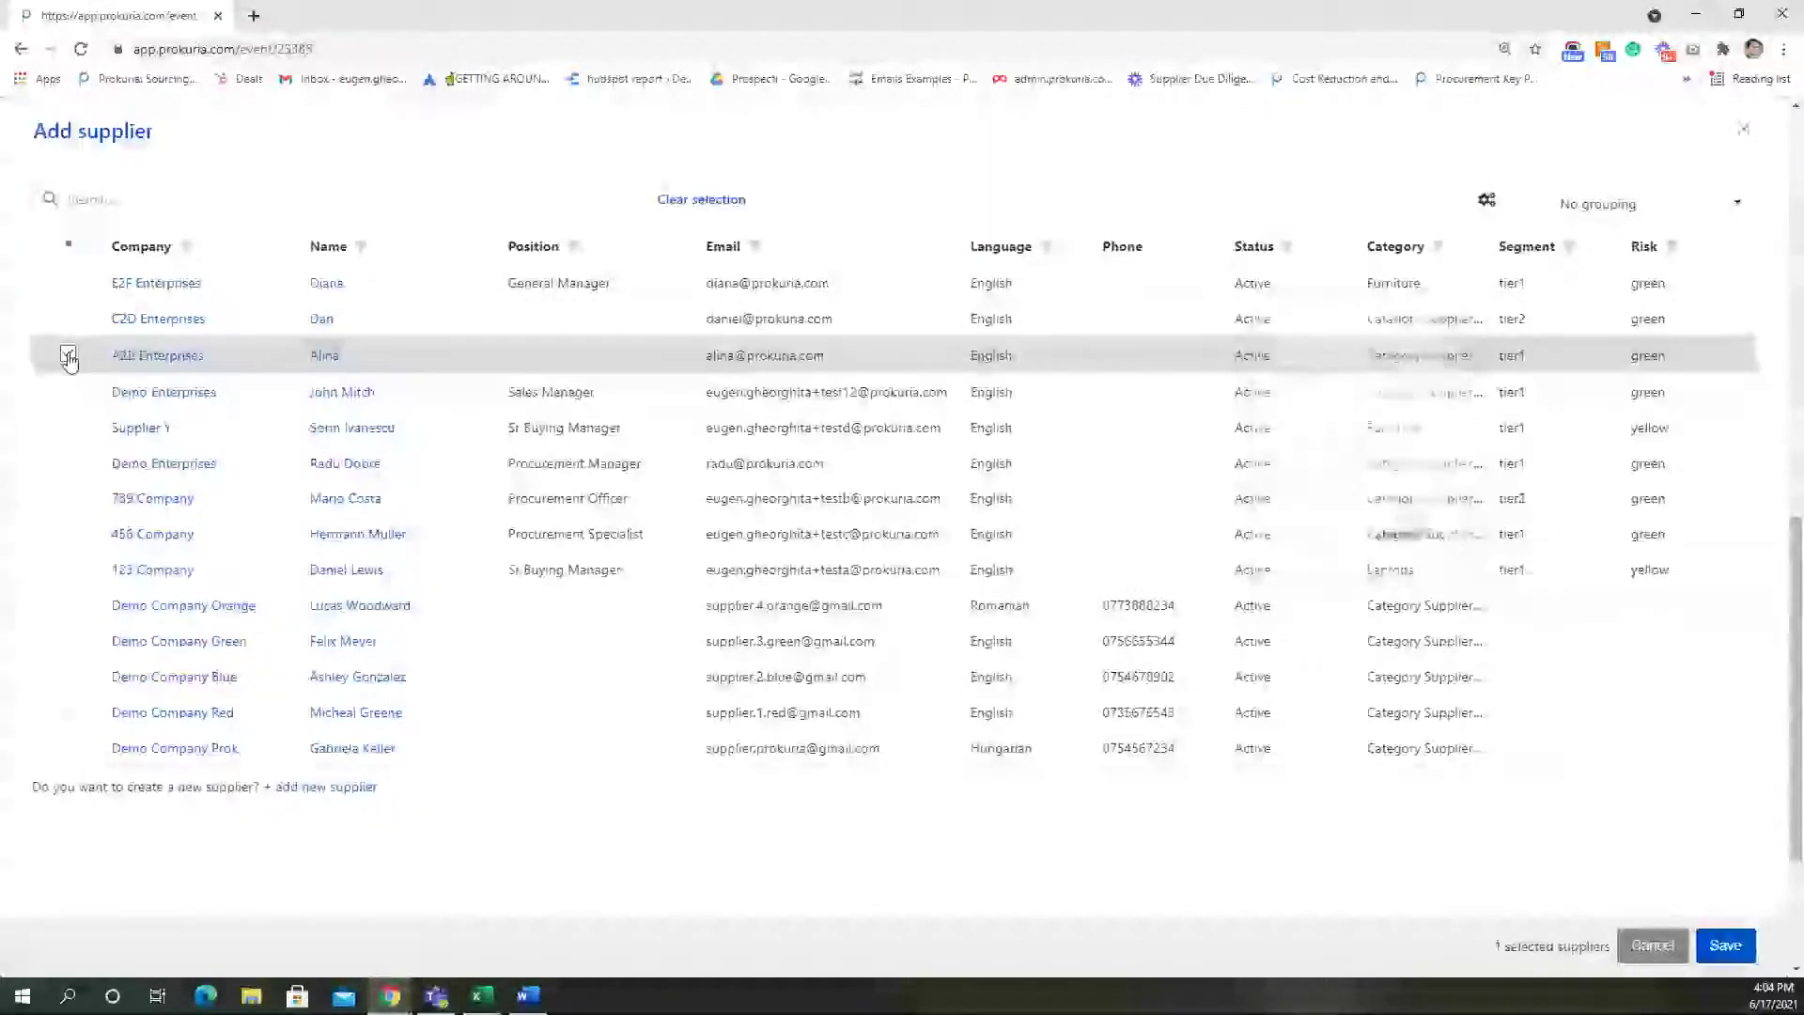
click(69, 283)
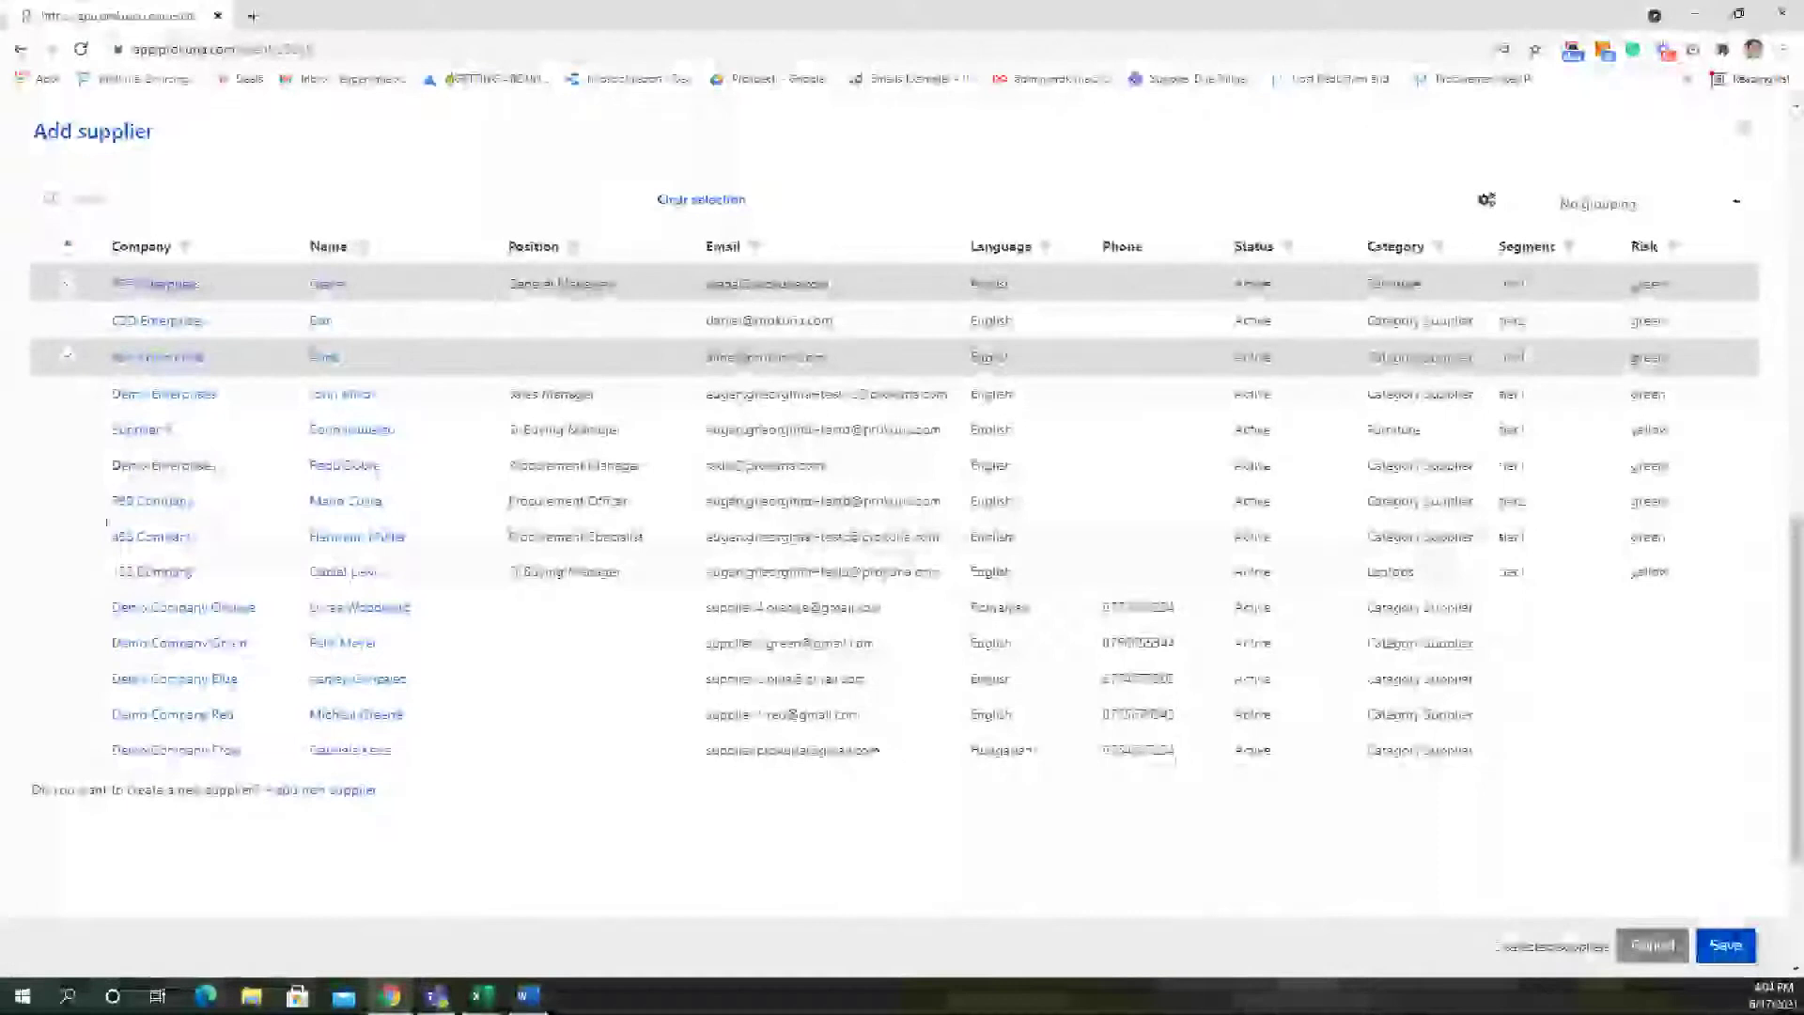
click(68, 536)
click(68, 572)
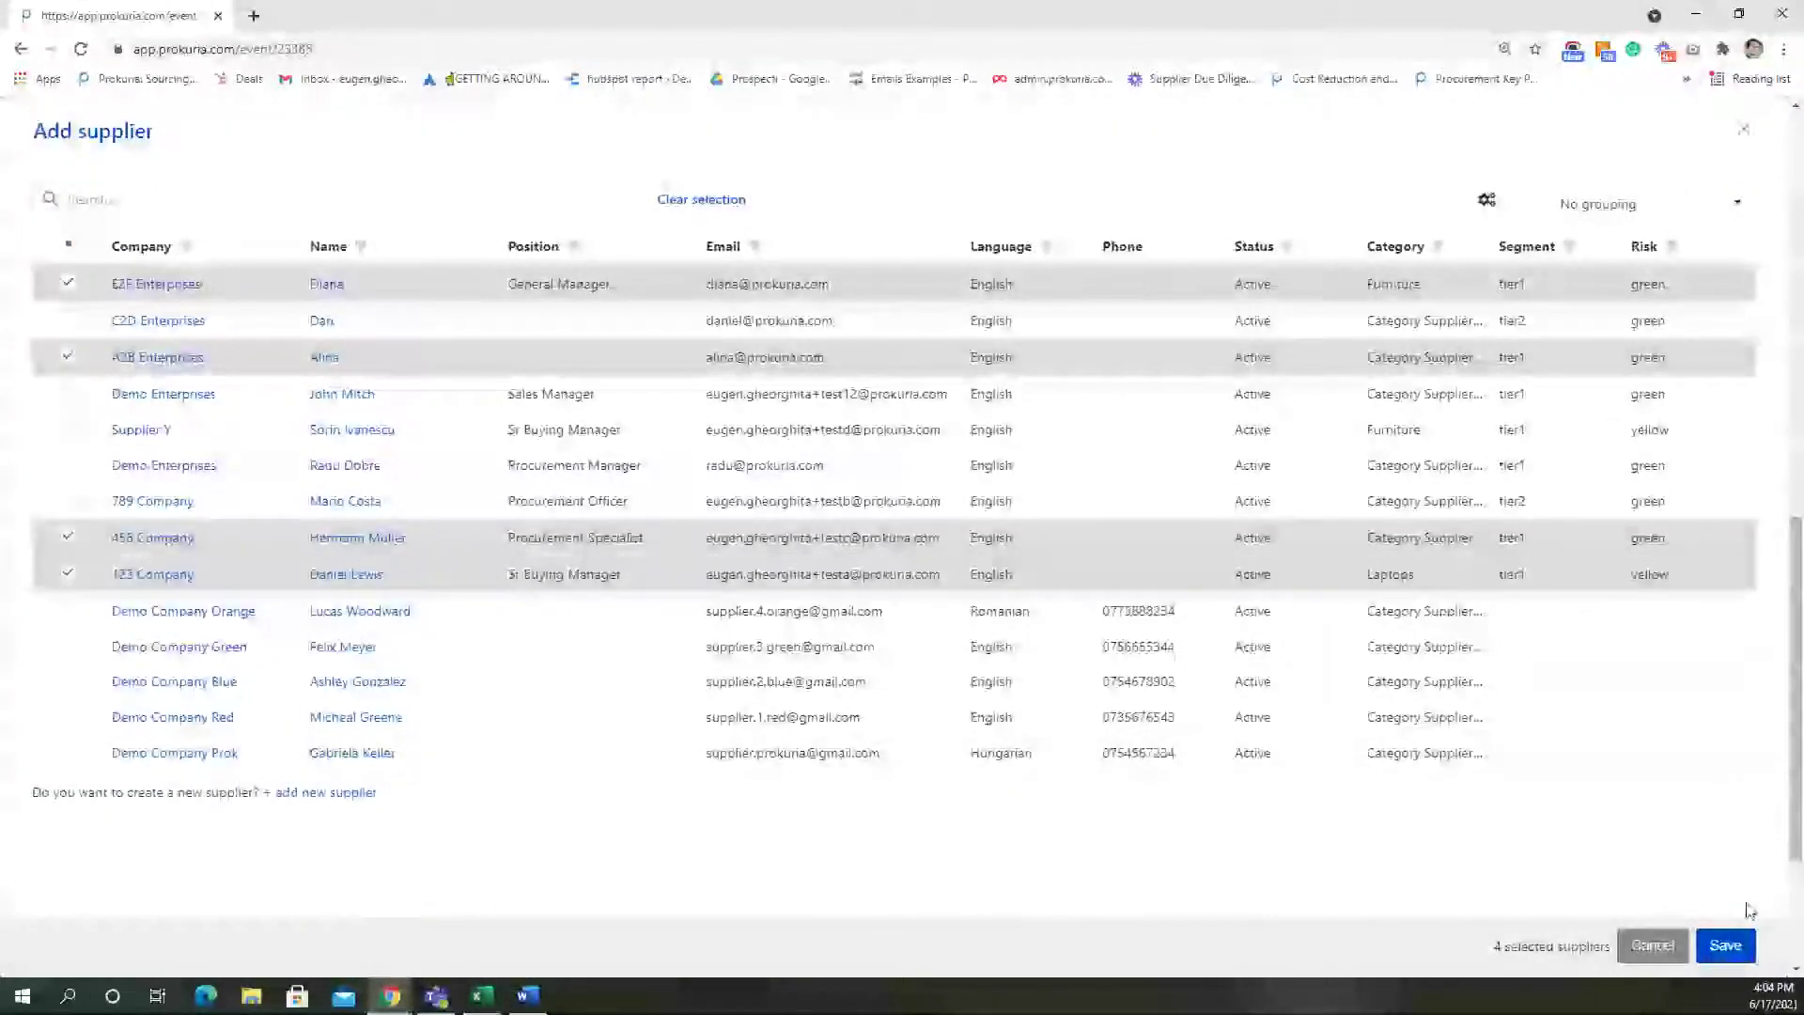
click(1737, 951)
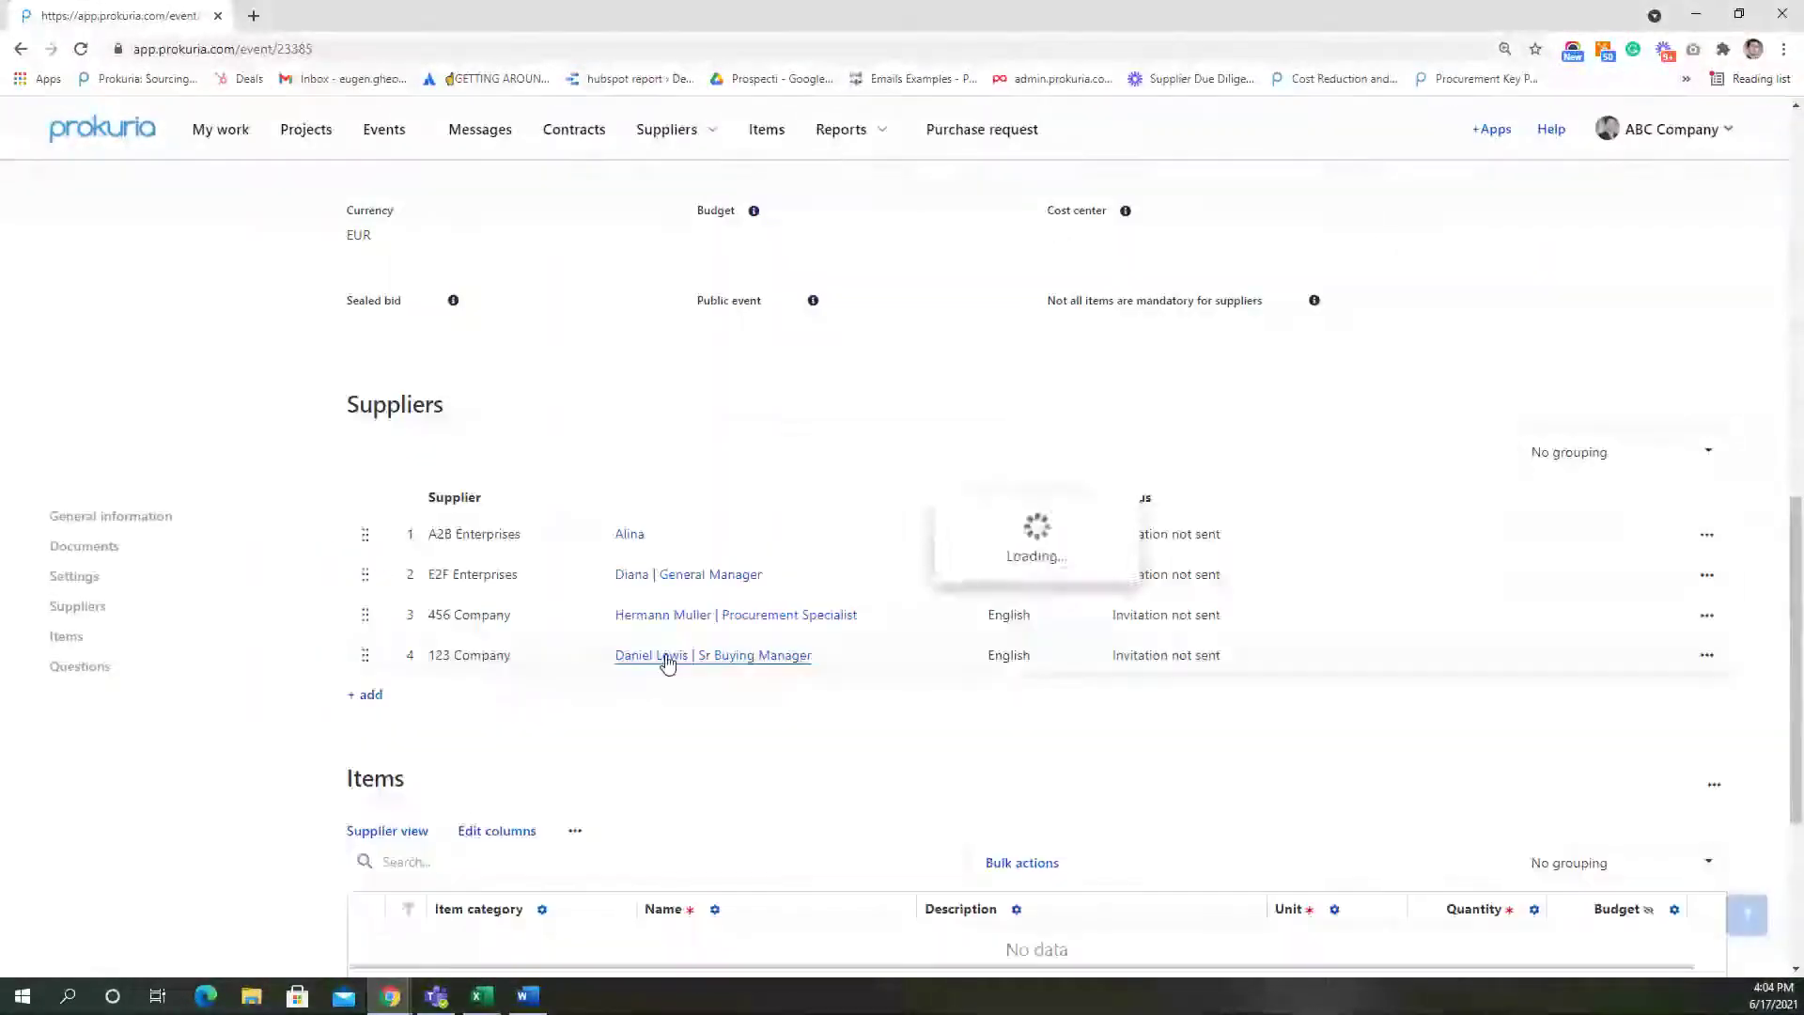
scroll(662, 658, down, 2)
scroll(662, 648, down, 2)
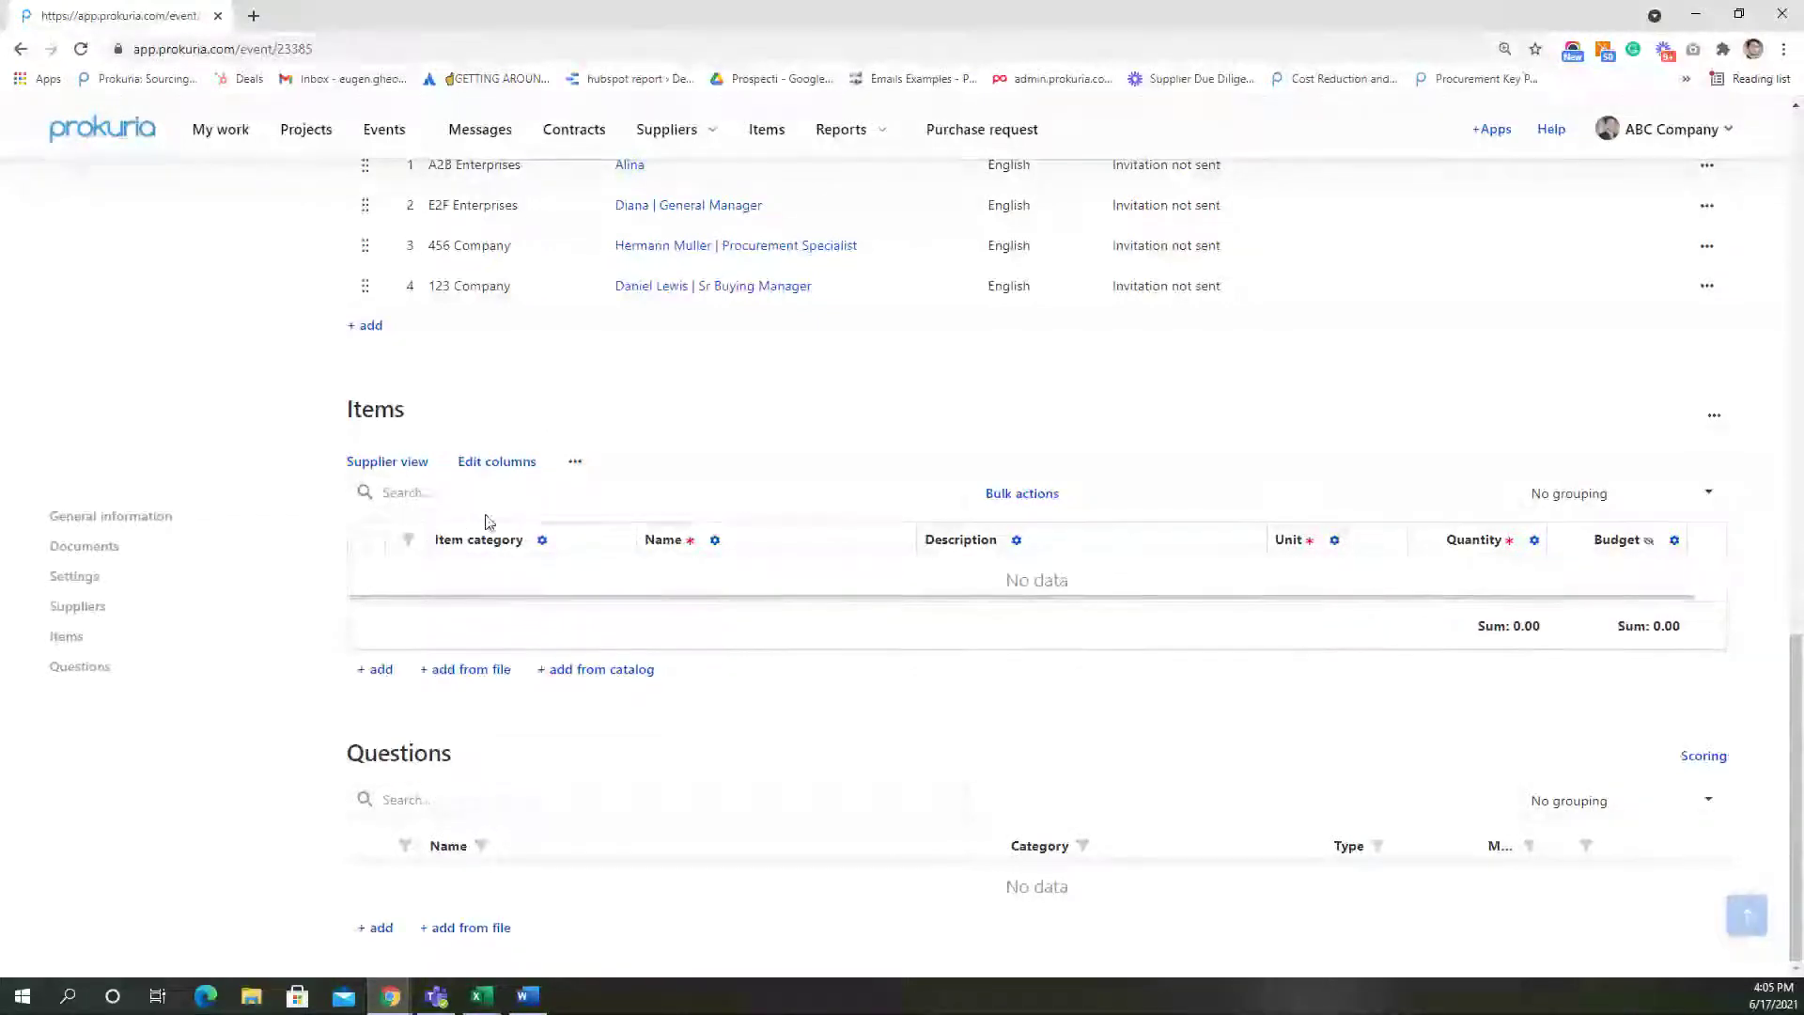
mouse_move(505, 599)
mouse_down()
mouse_move(541, 597)
mouse_move(493, 596)
mouse_up()
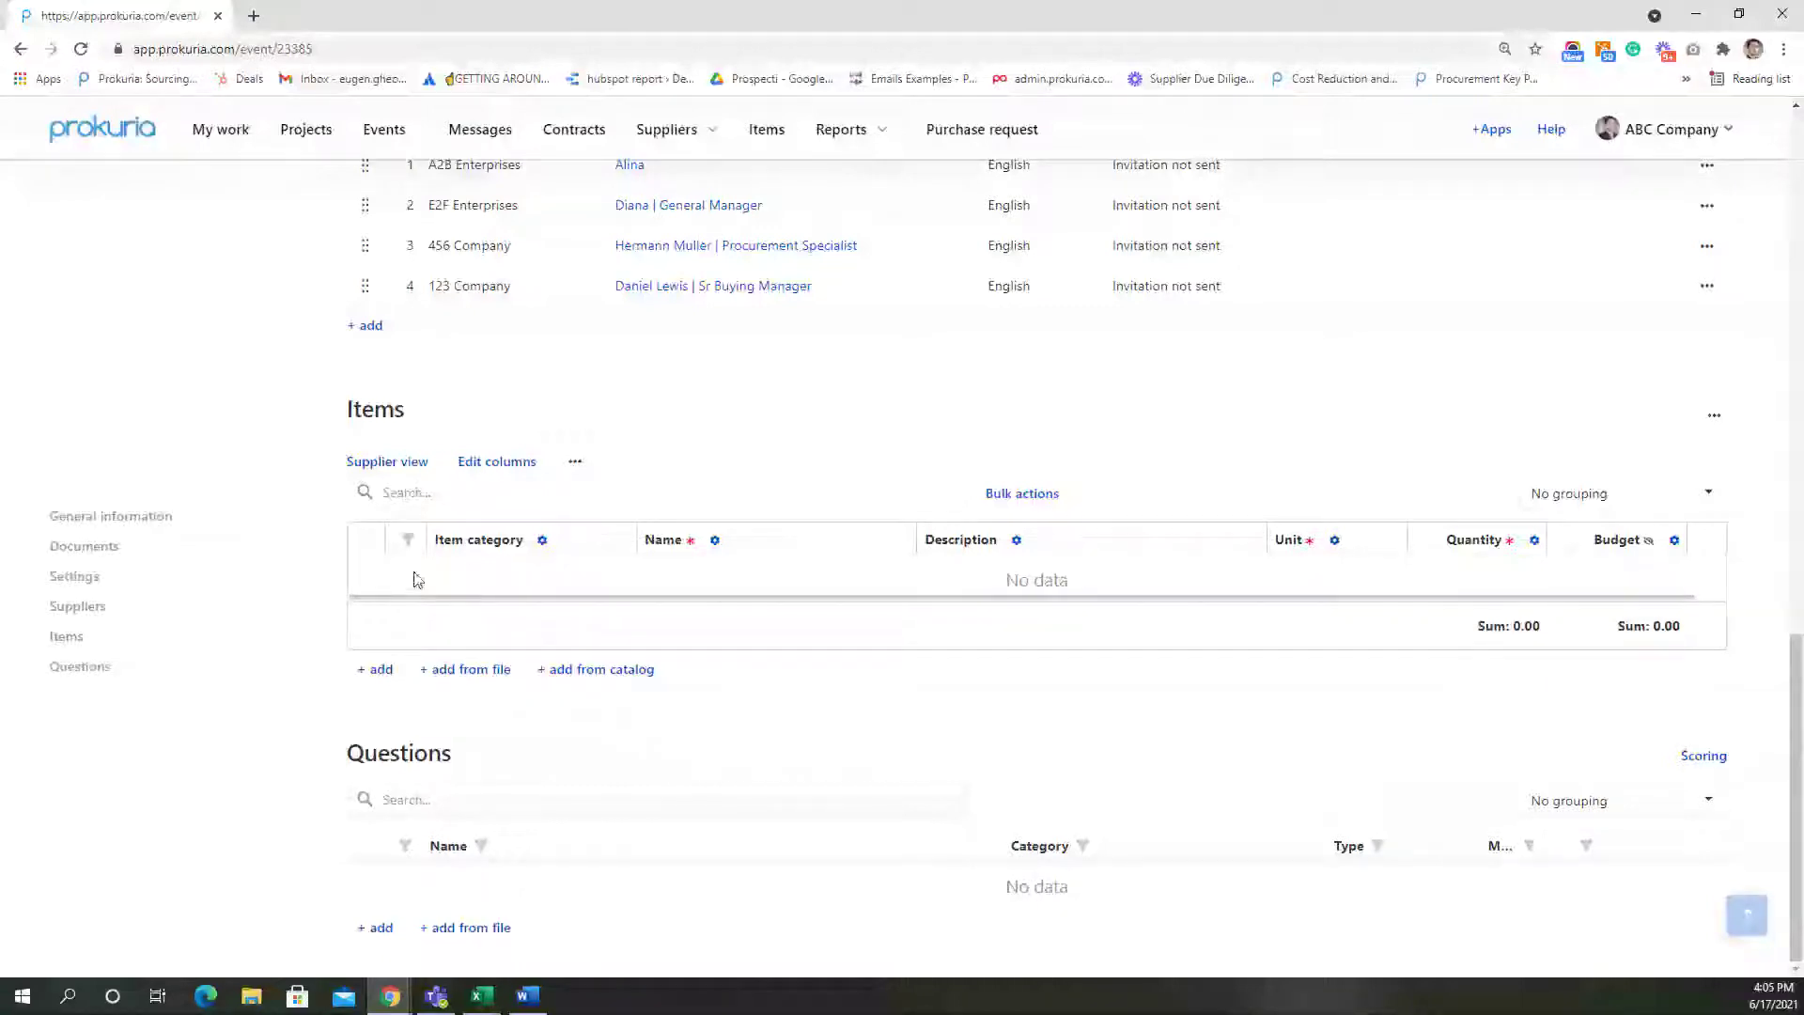
click(379, 673)
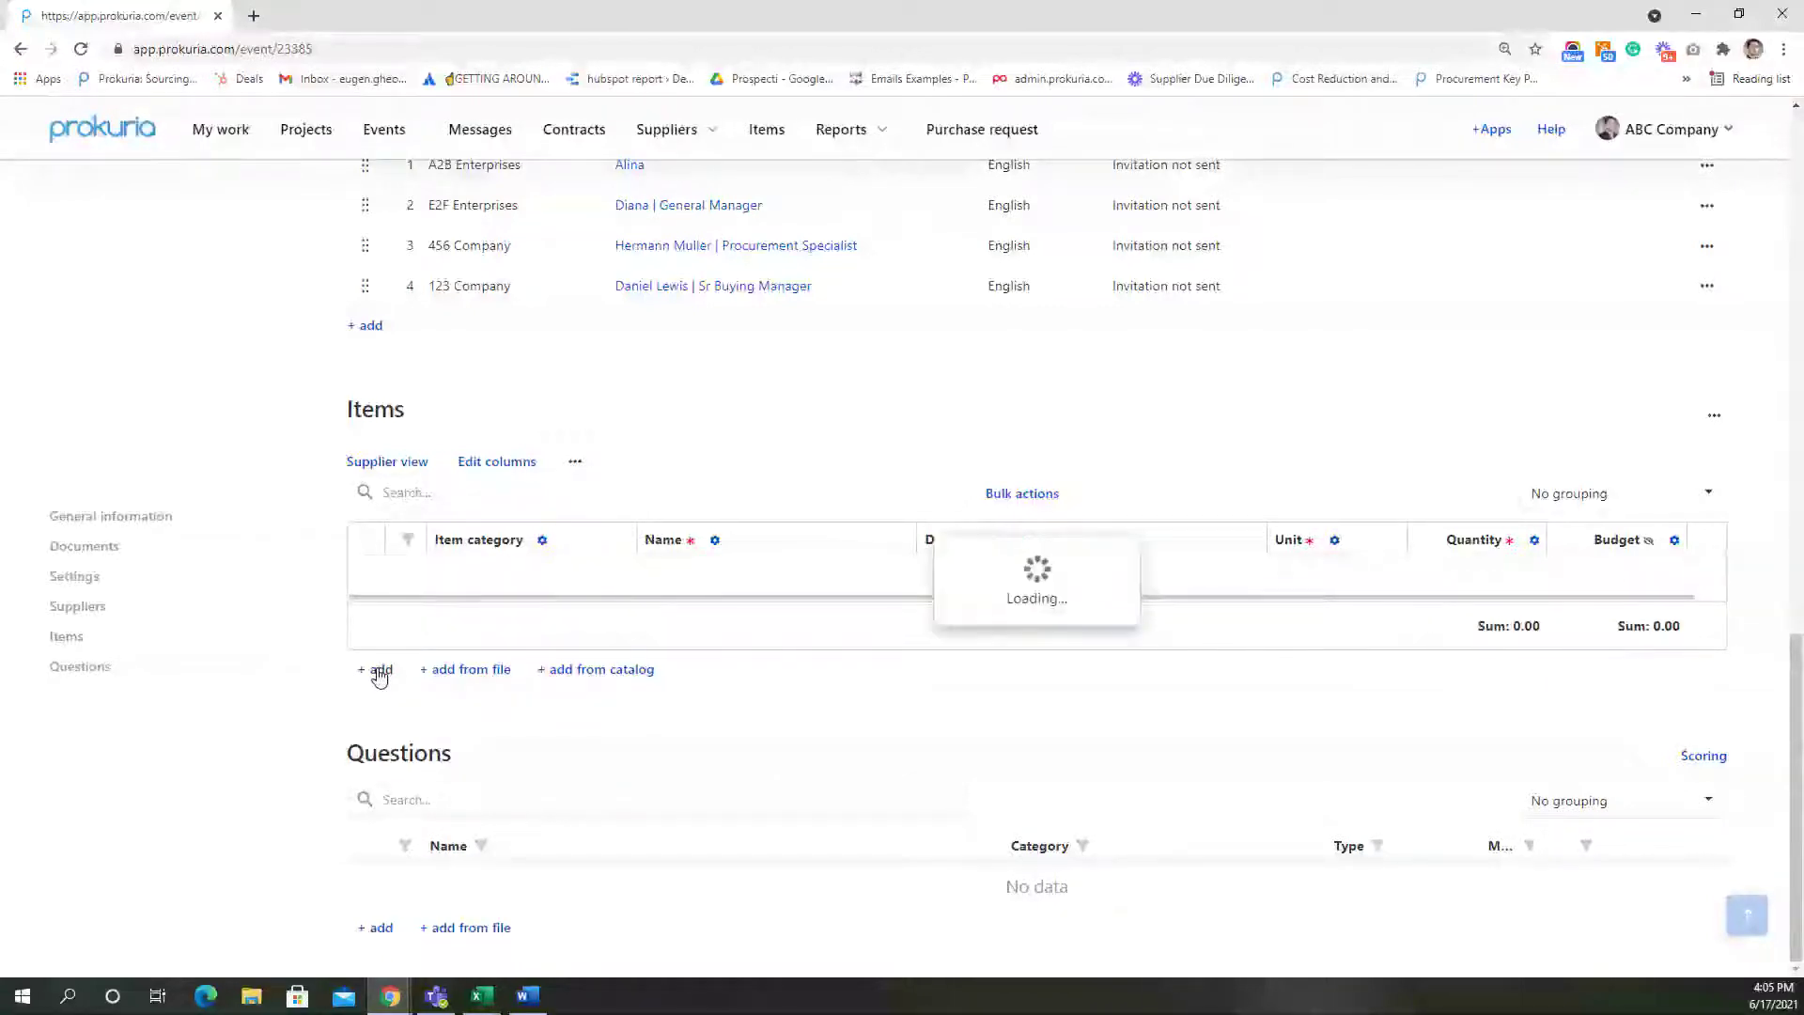
click(716, 570)
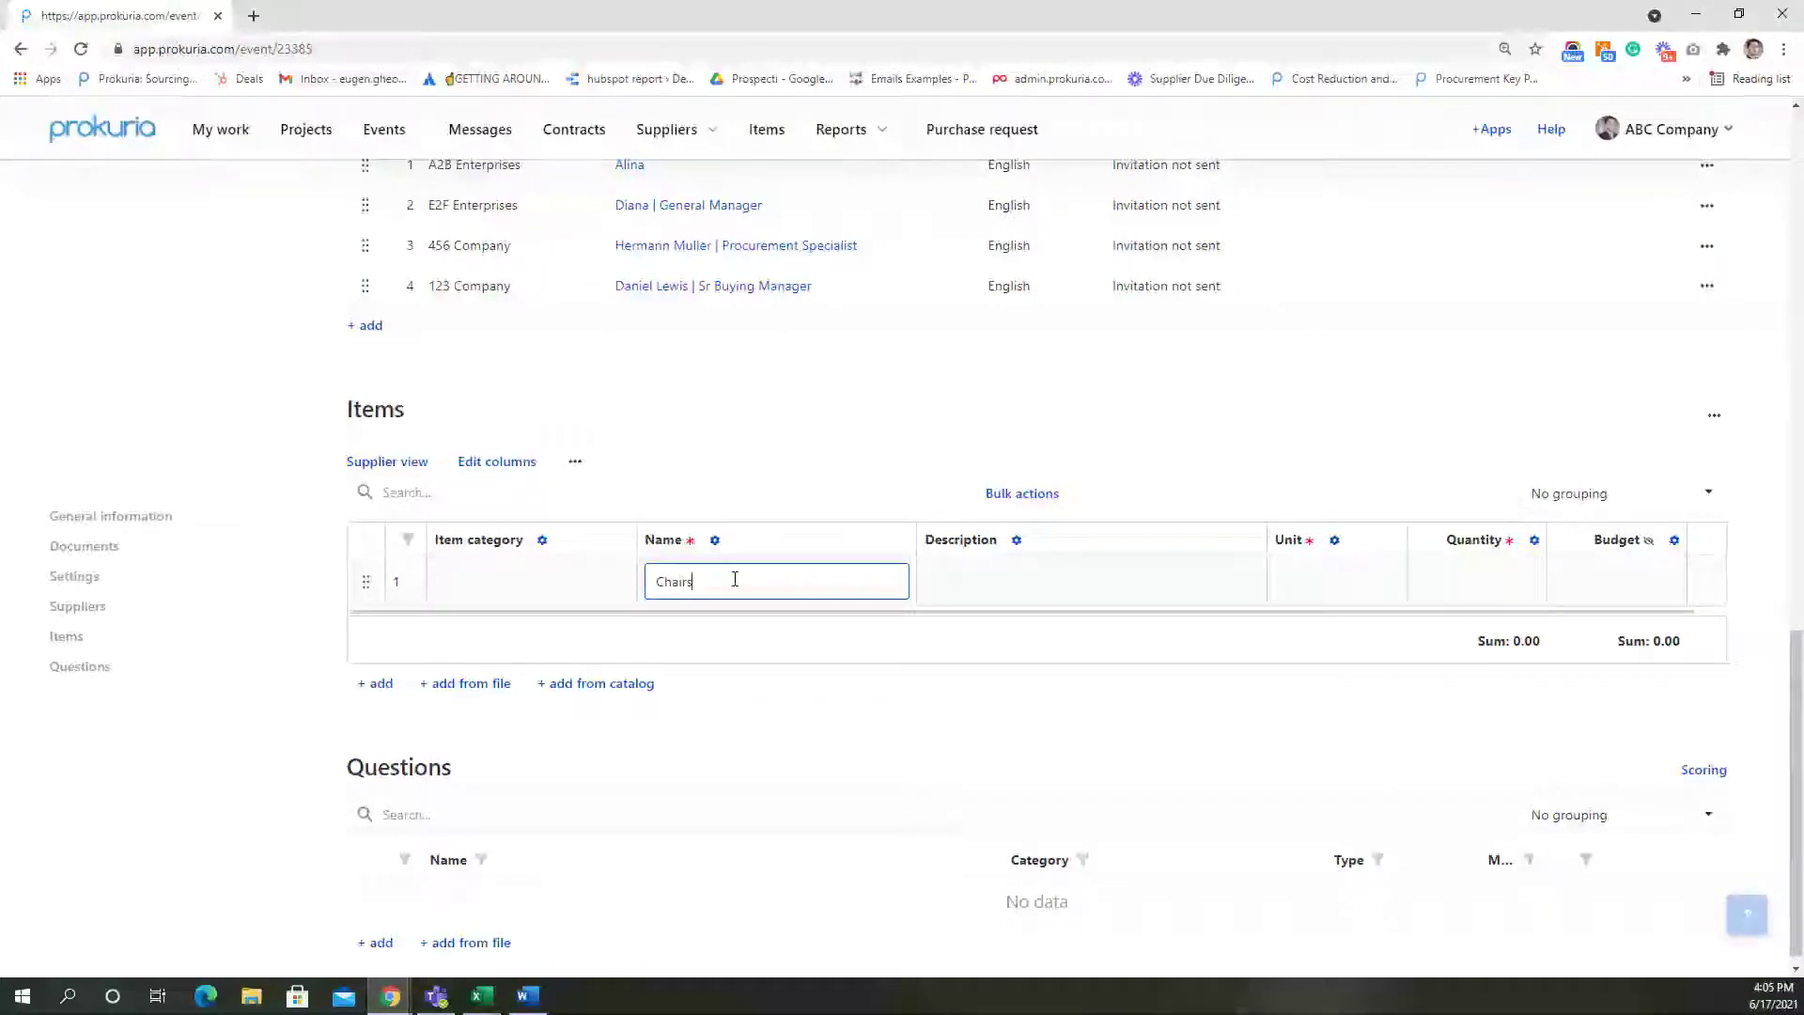
click(1308, 579)
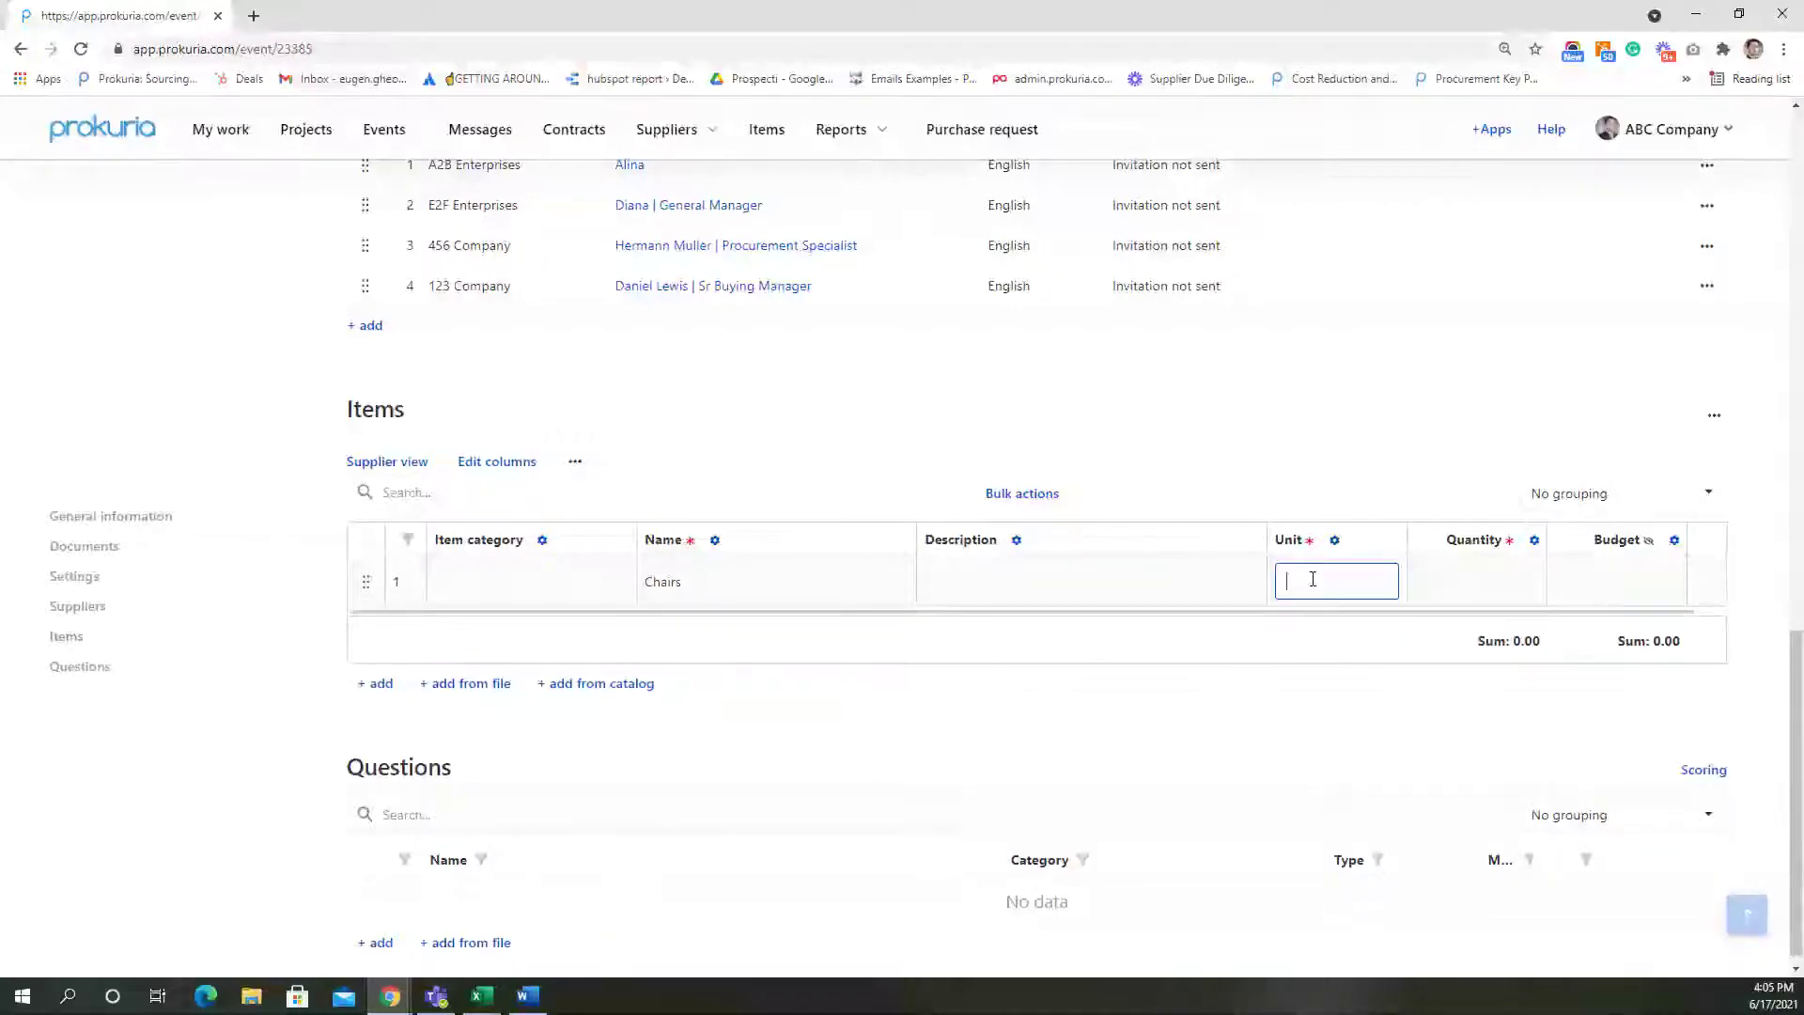
text(pcs)
key(Tab)
text(100)
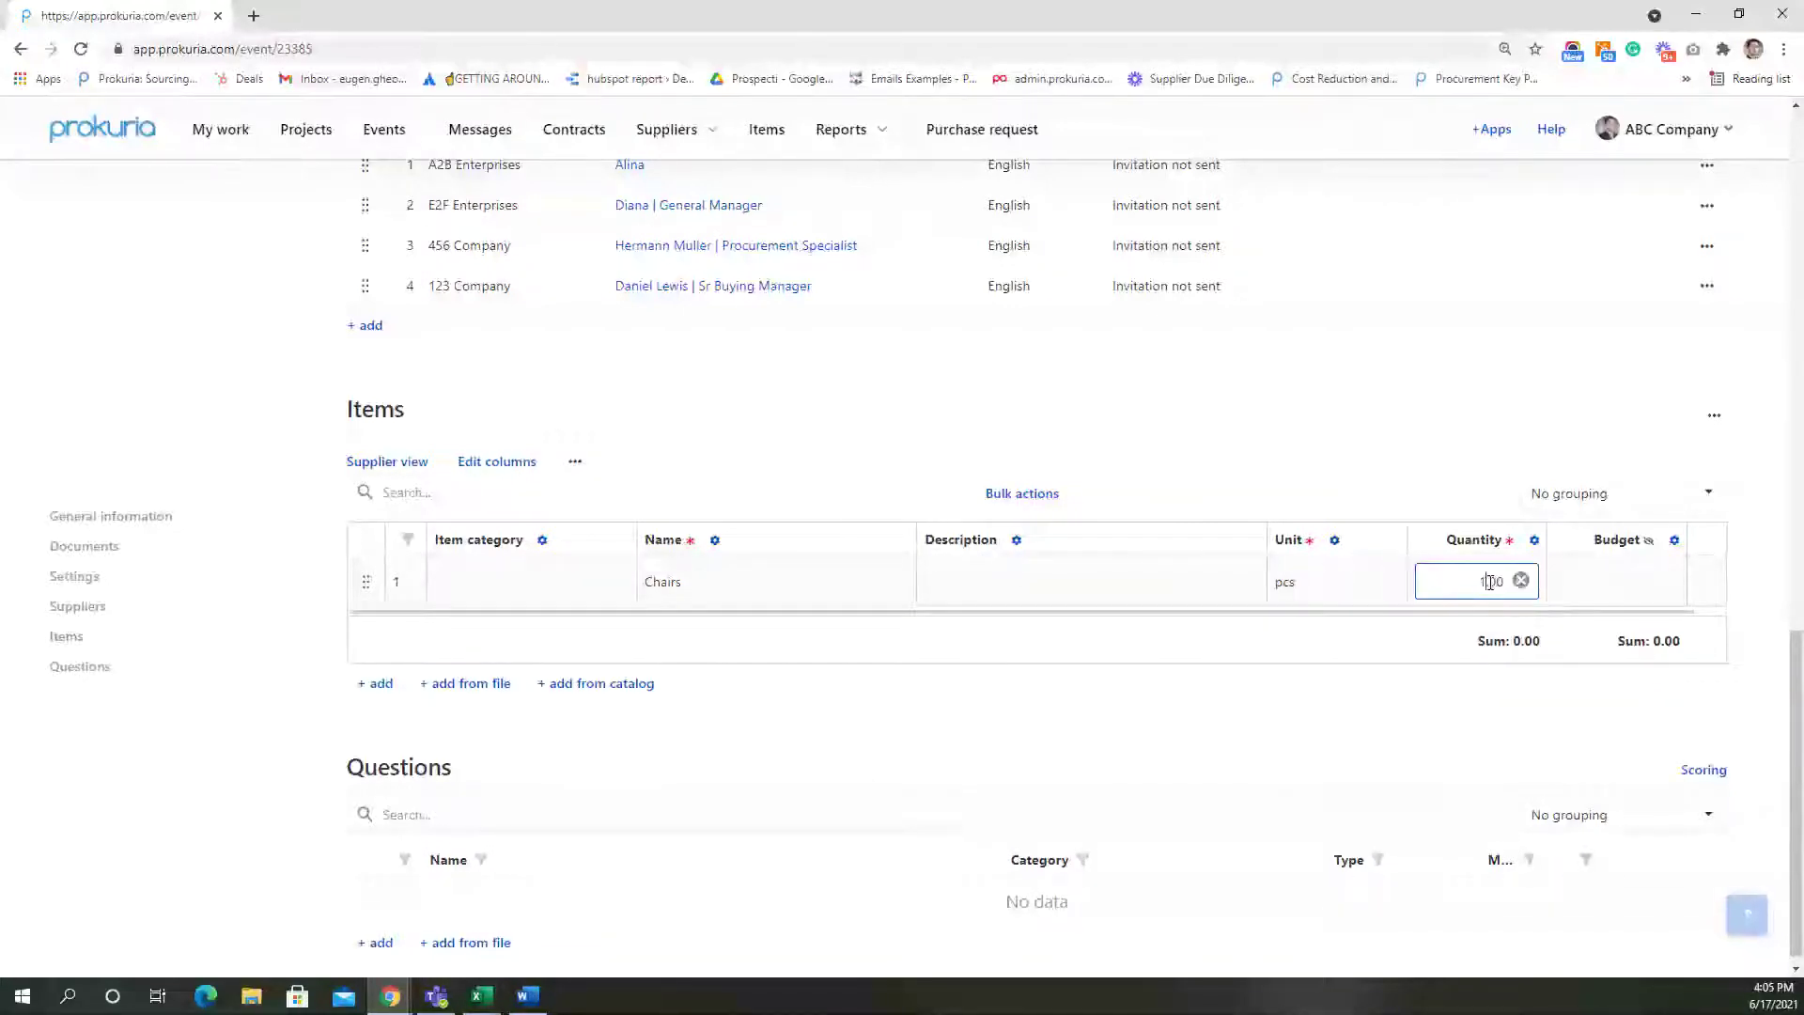
click(1491, 583)
text(00)
click(1416, 721)
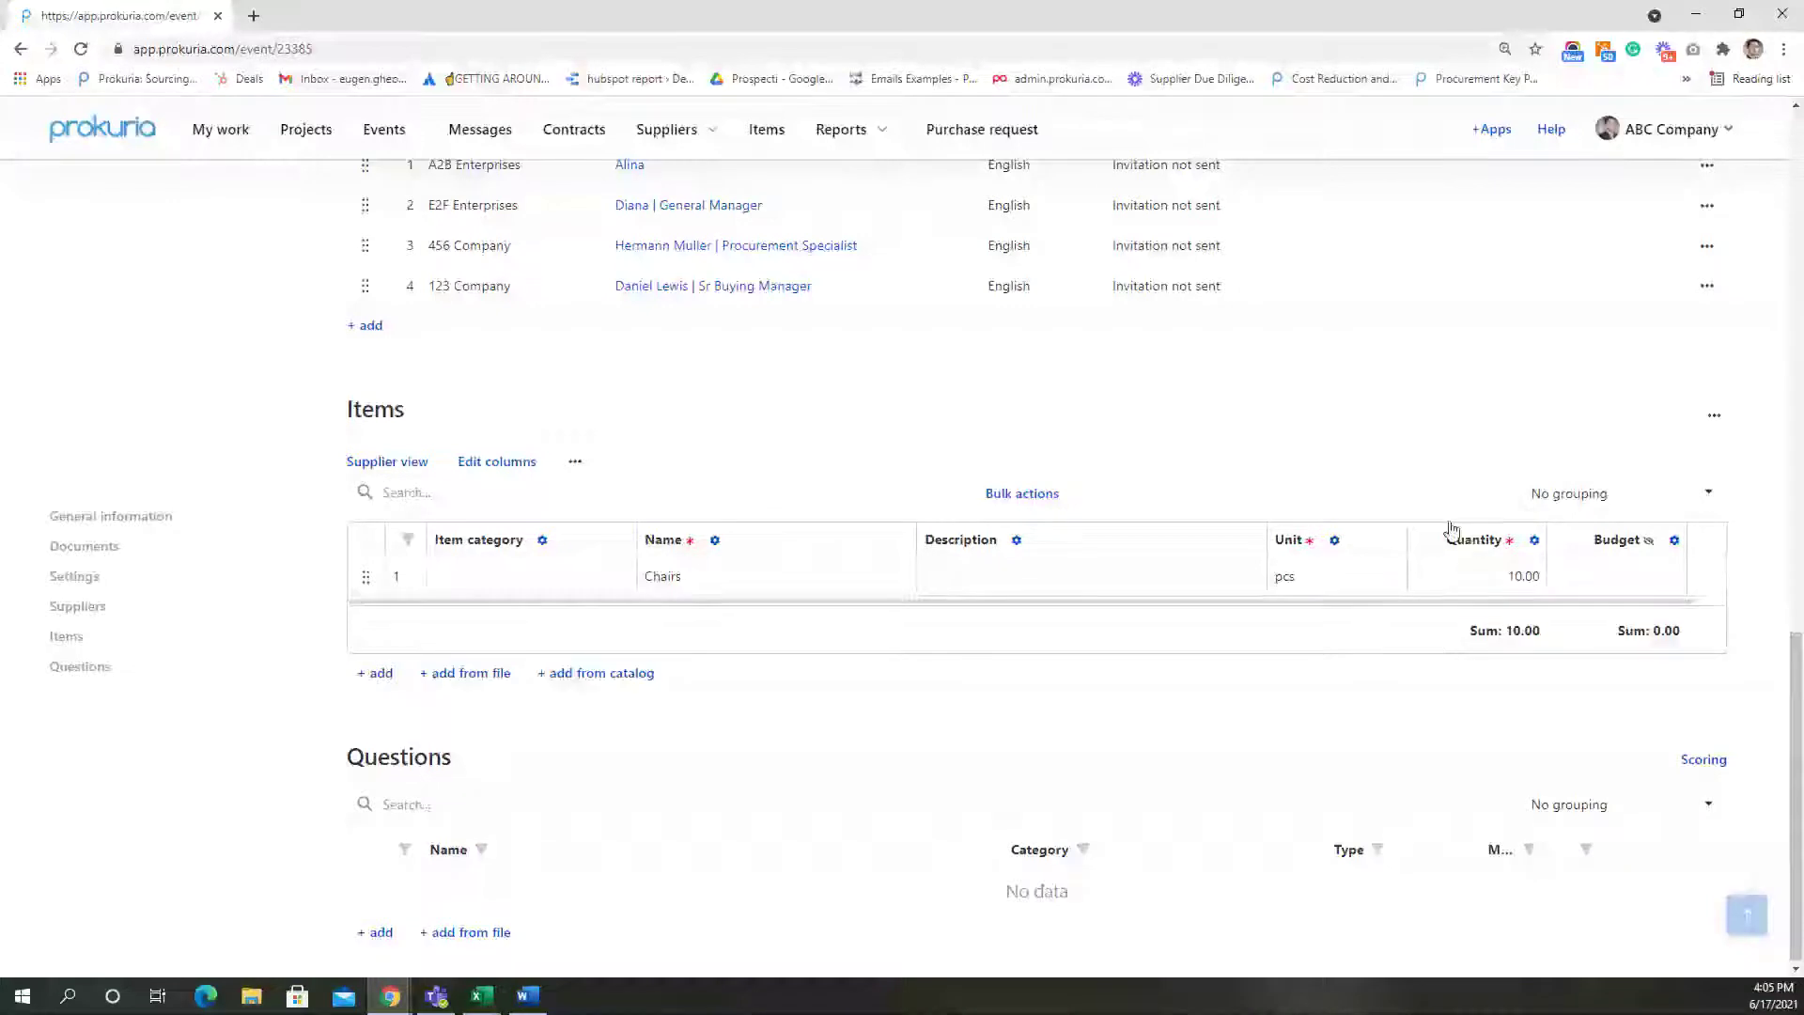
drag(1582, 604, 1667, 598)
click(1706, 576)
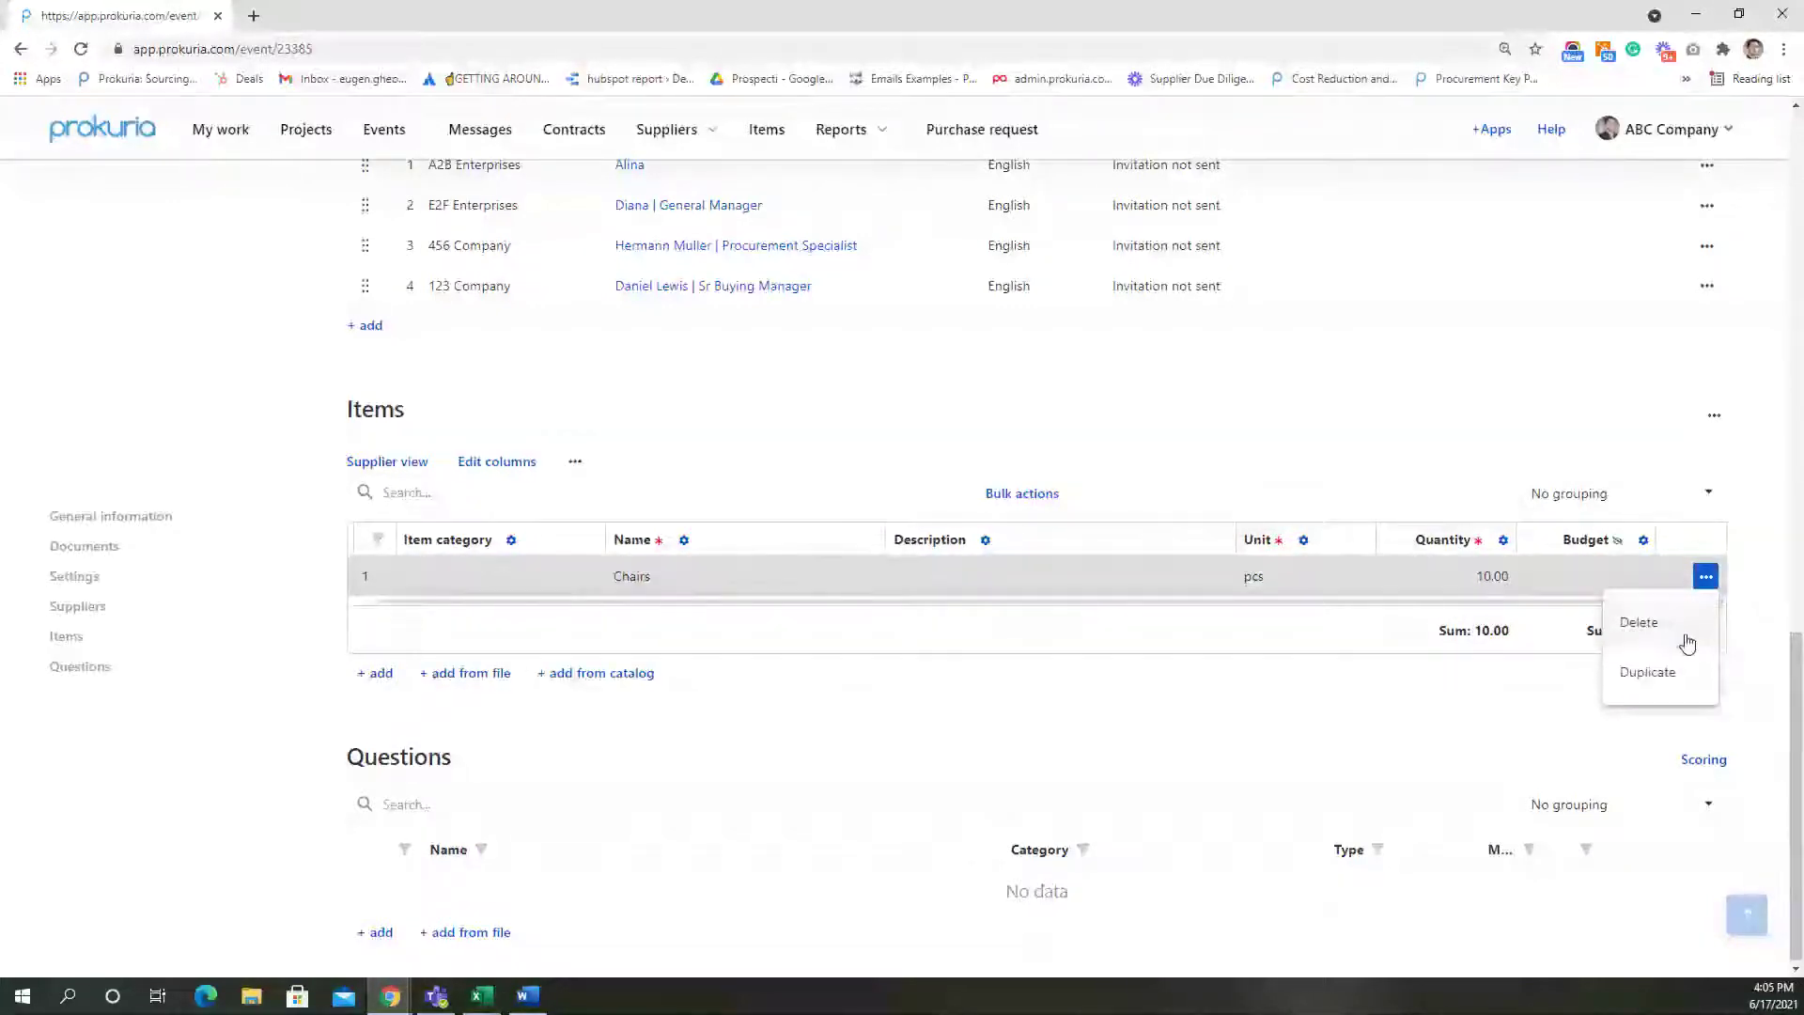
click(1673, 632)
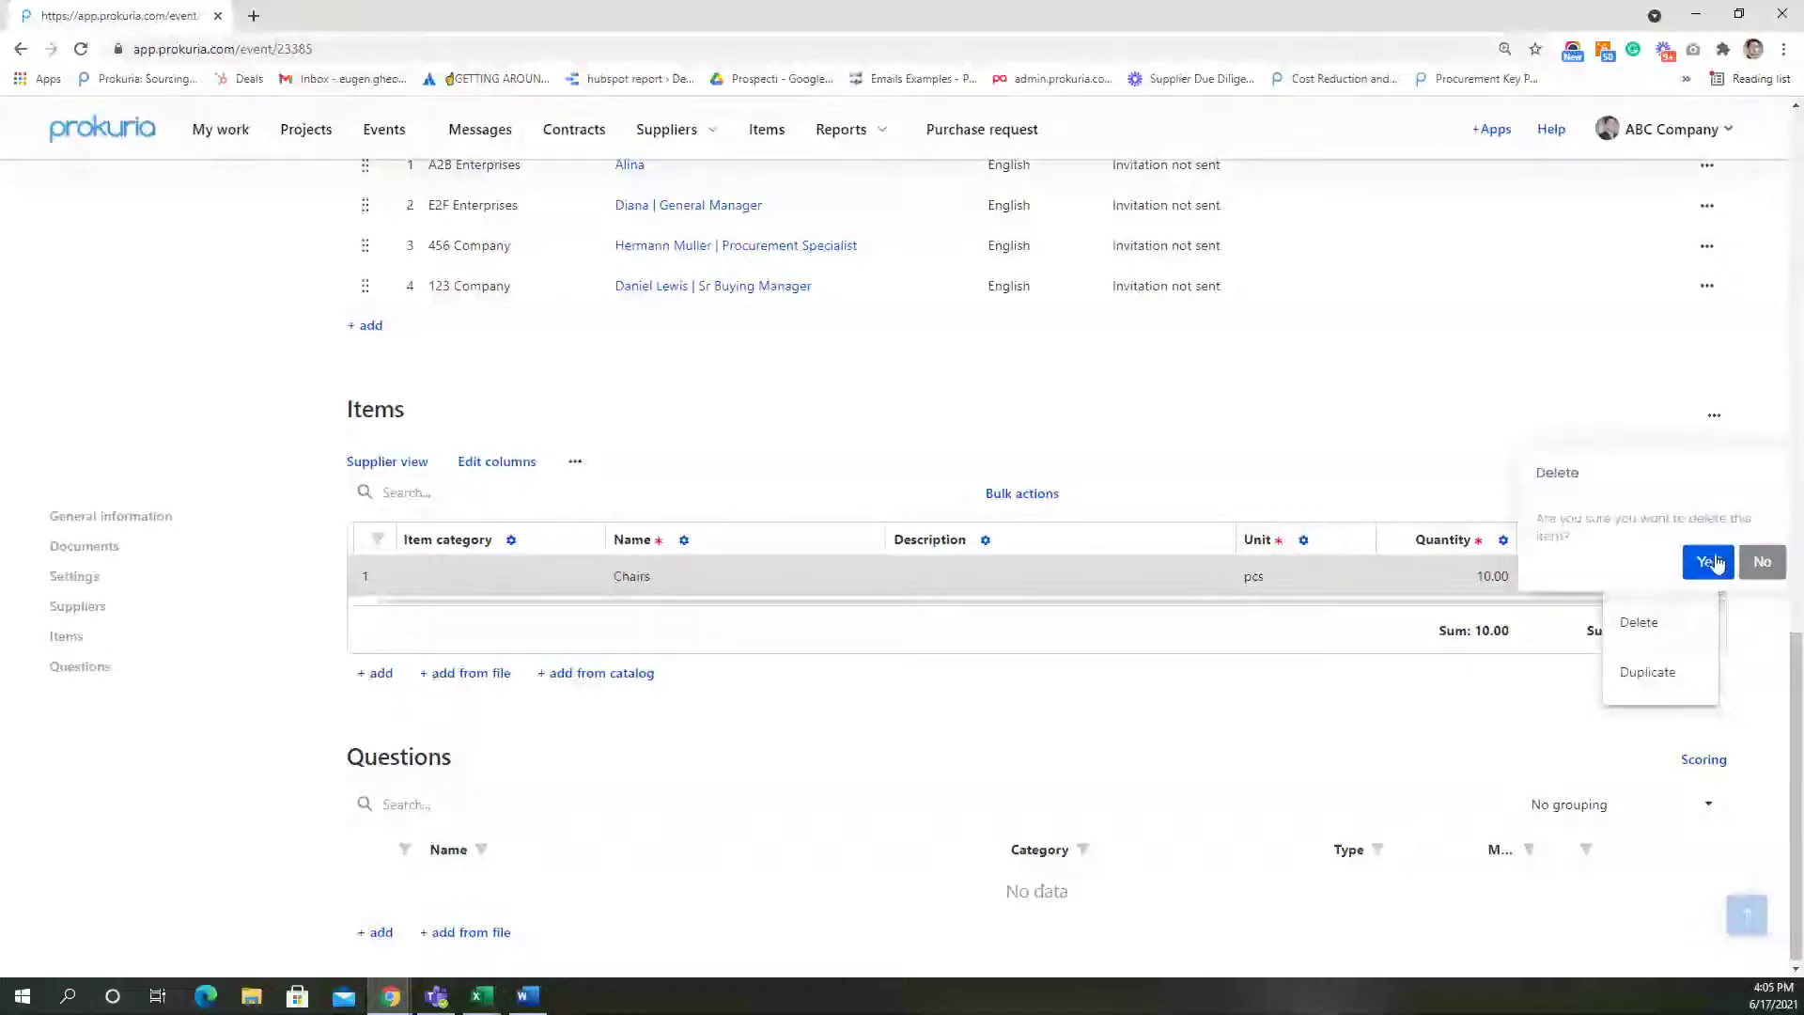
click(1710, 558)
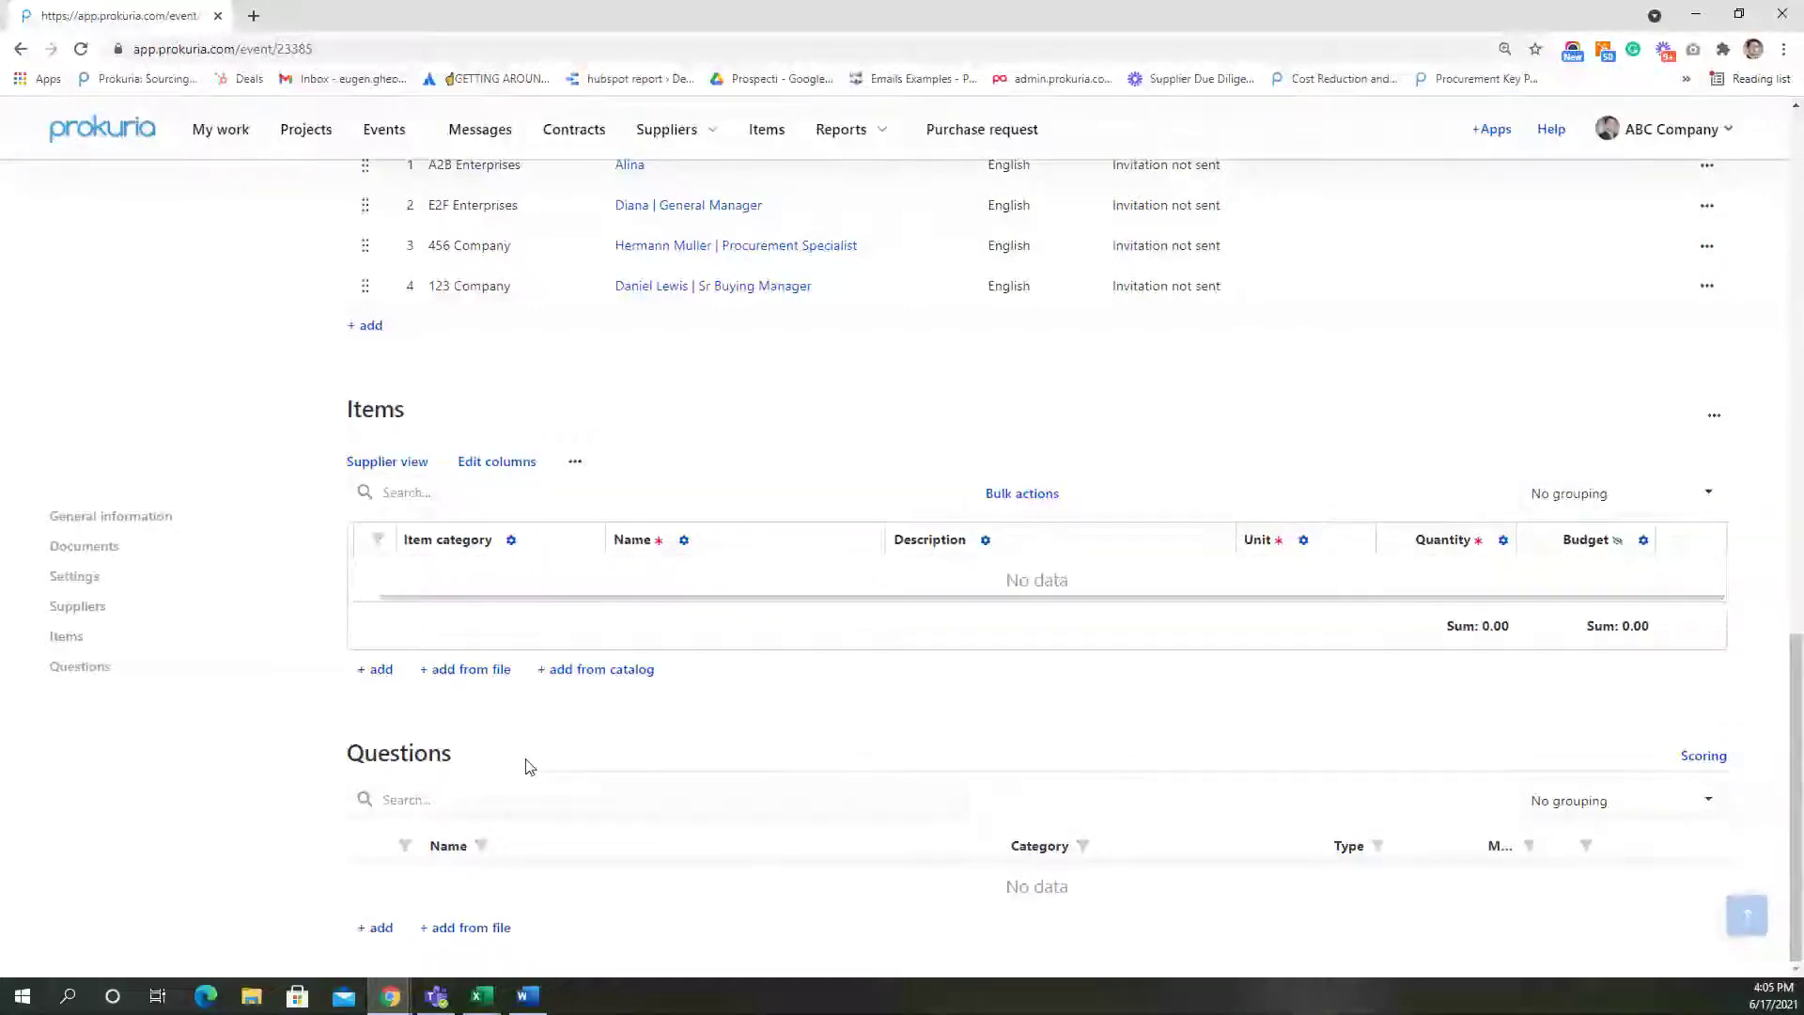
Import Chairs, Tables and Interior Design items from Demo Project - Items Template.xlsx
click(470, 674)
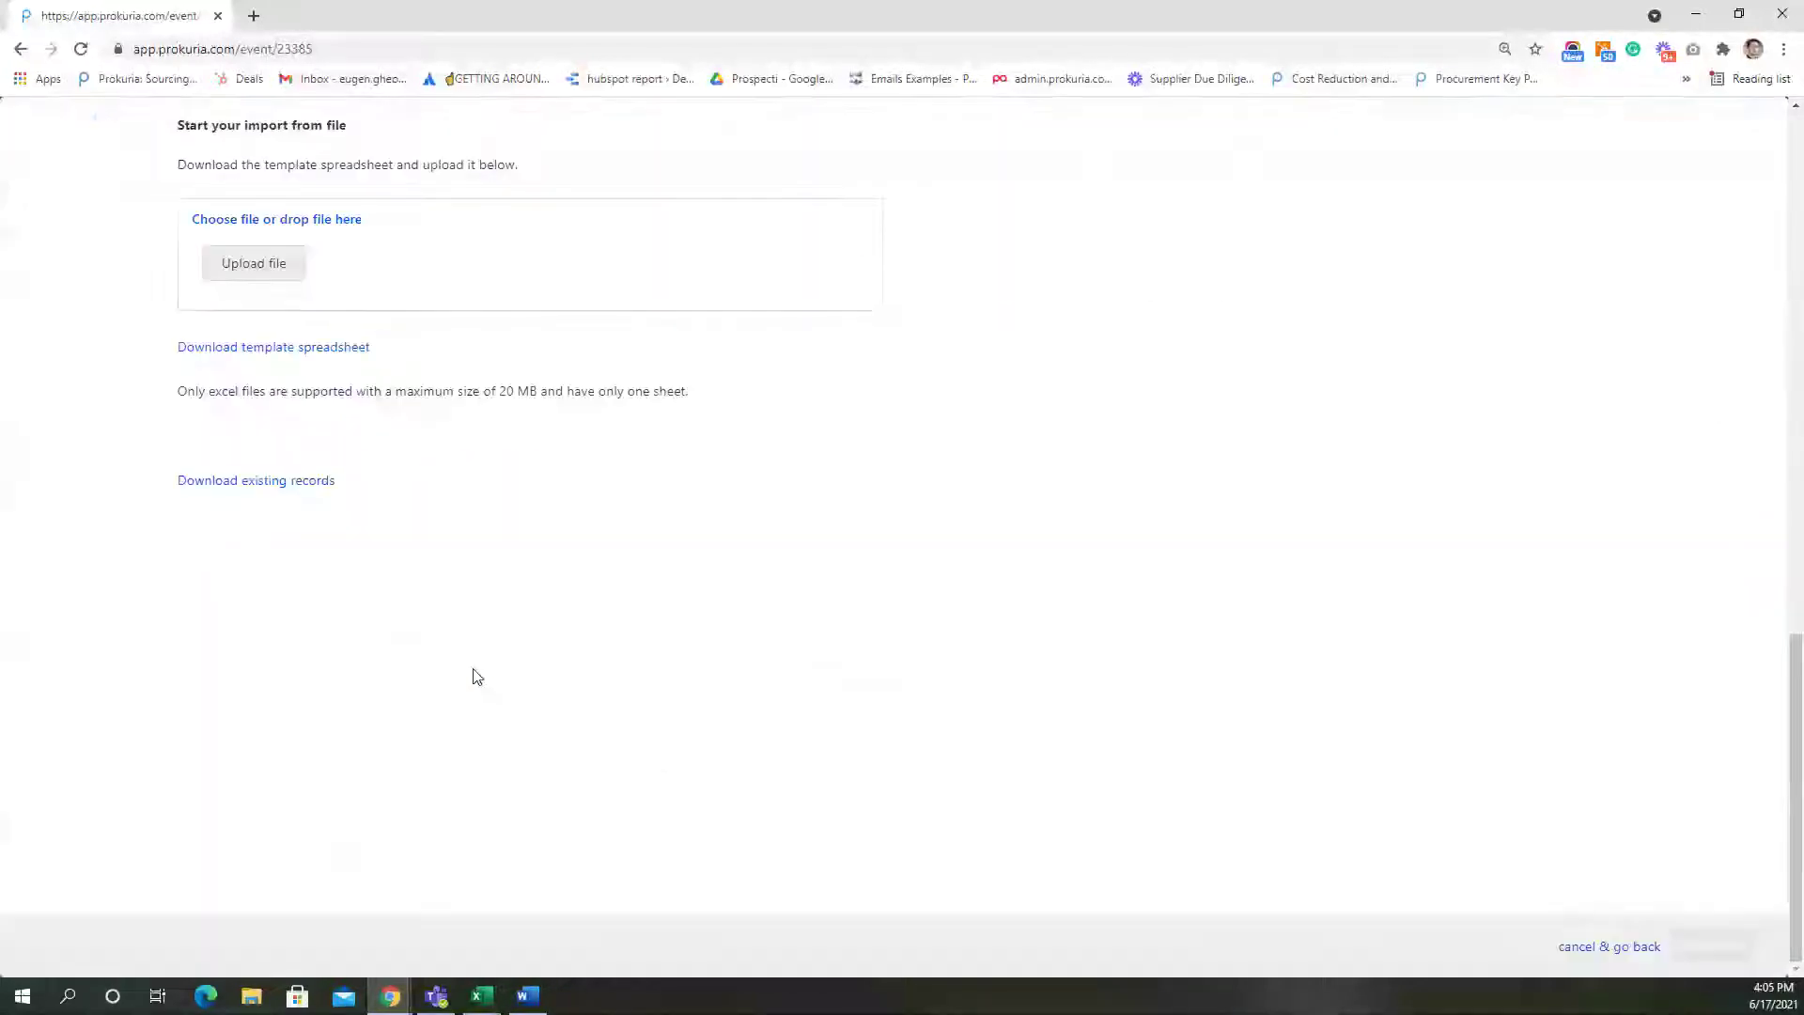
click(263, 358)
click(264, 272)
double_click(246, 159)
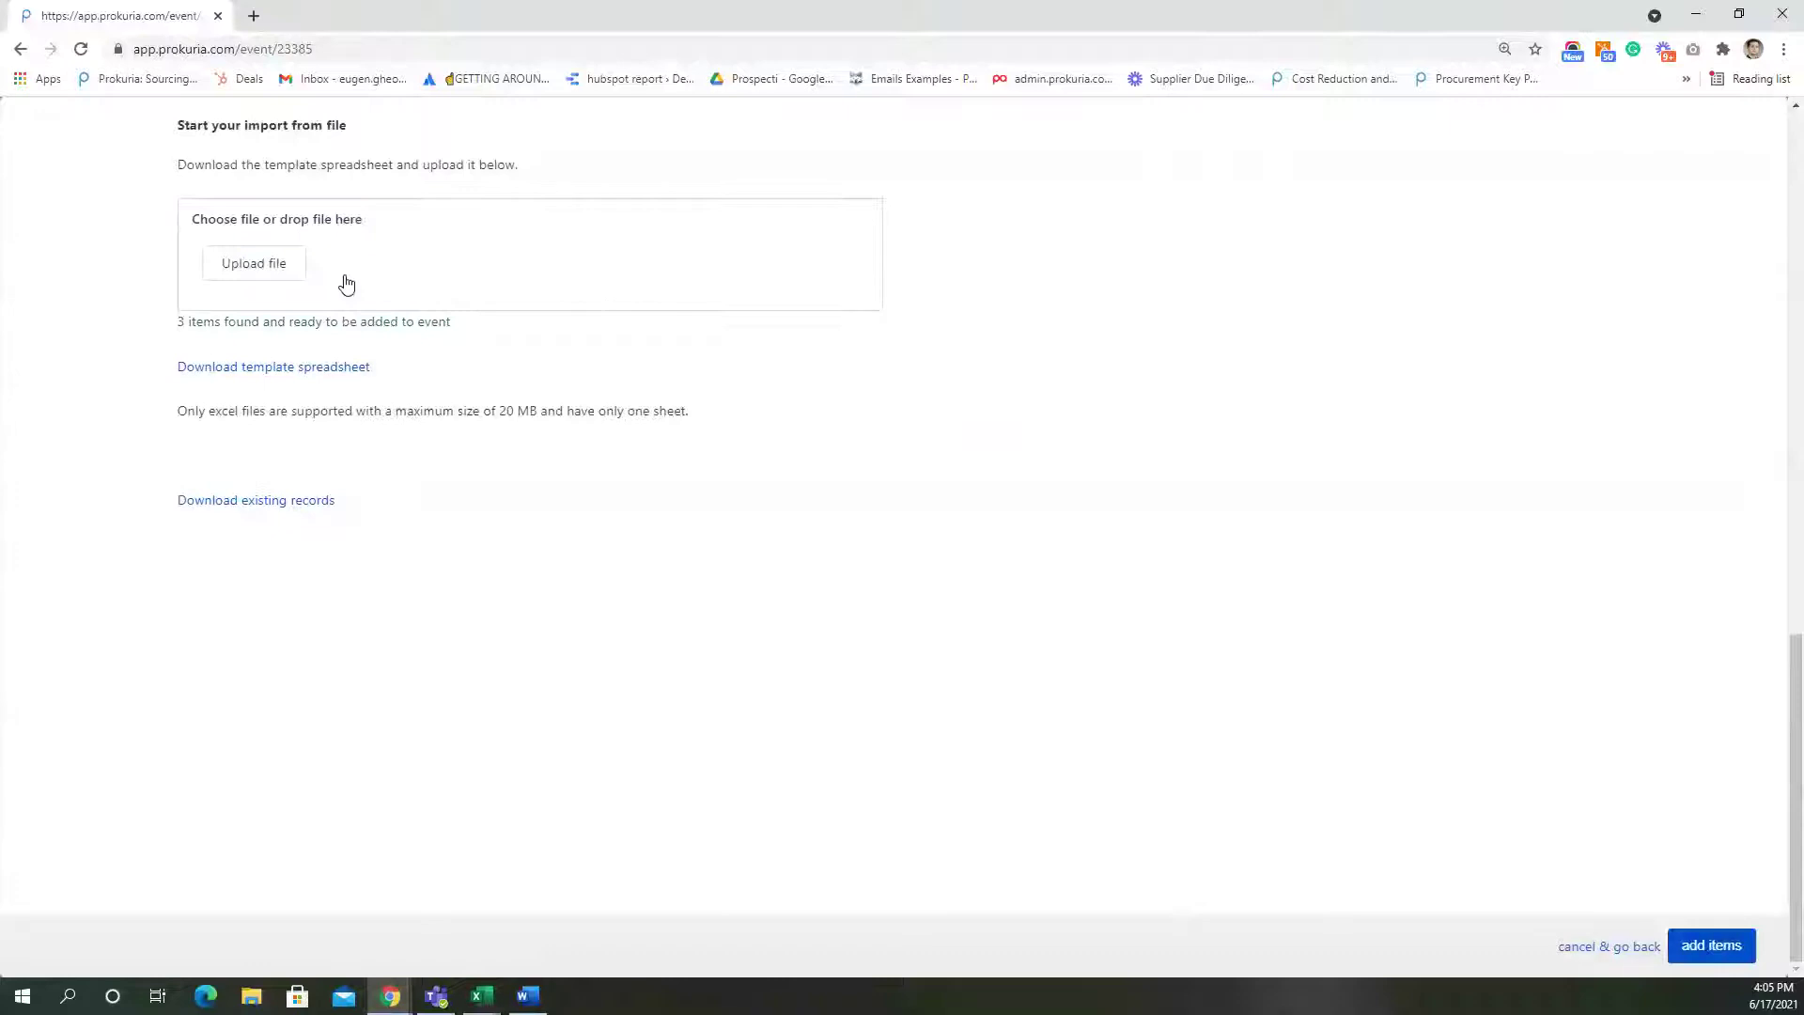
click(1716, 944)
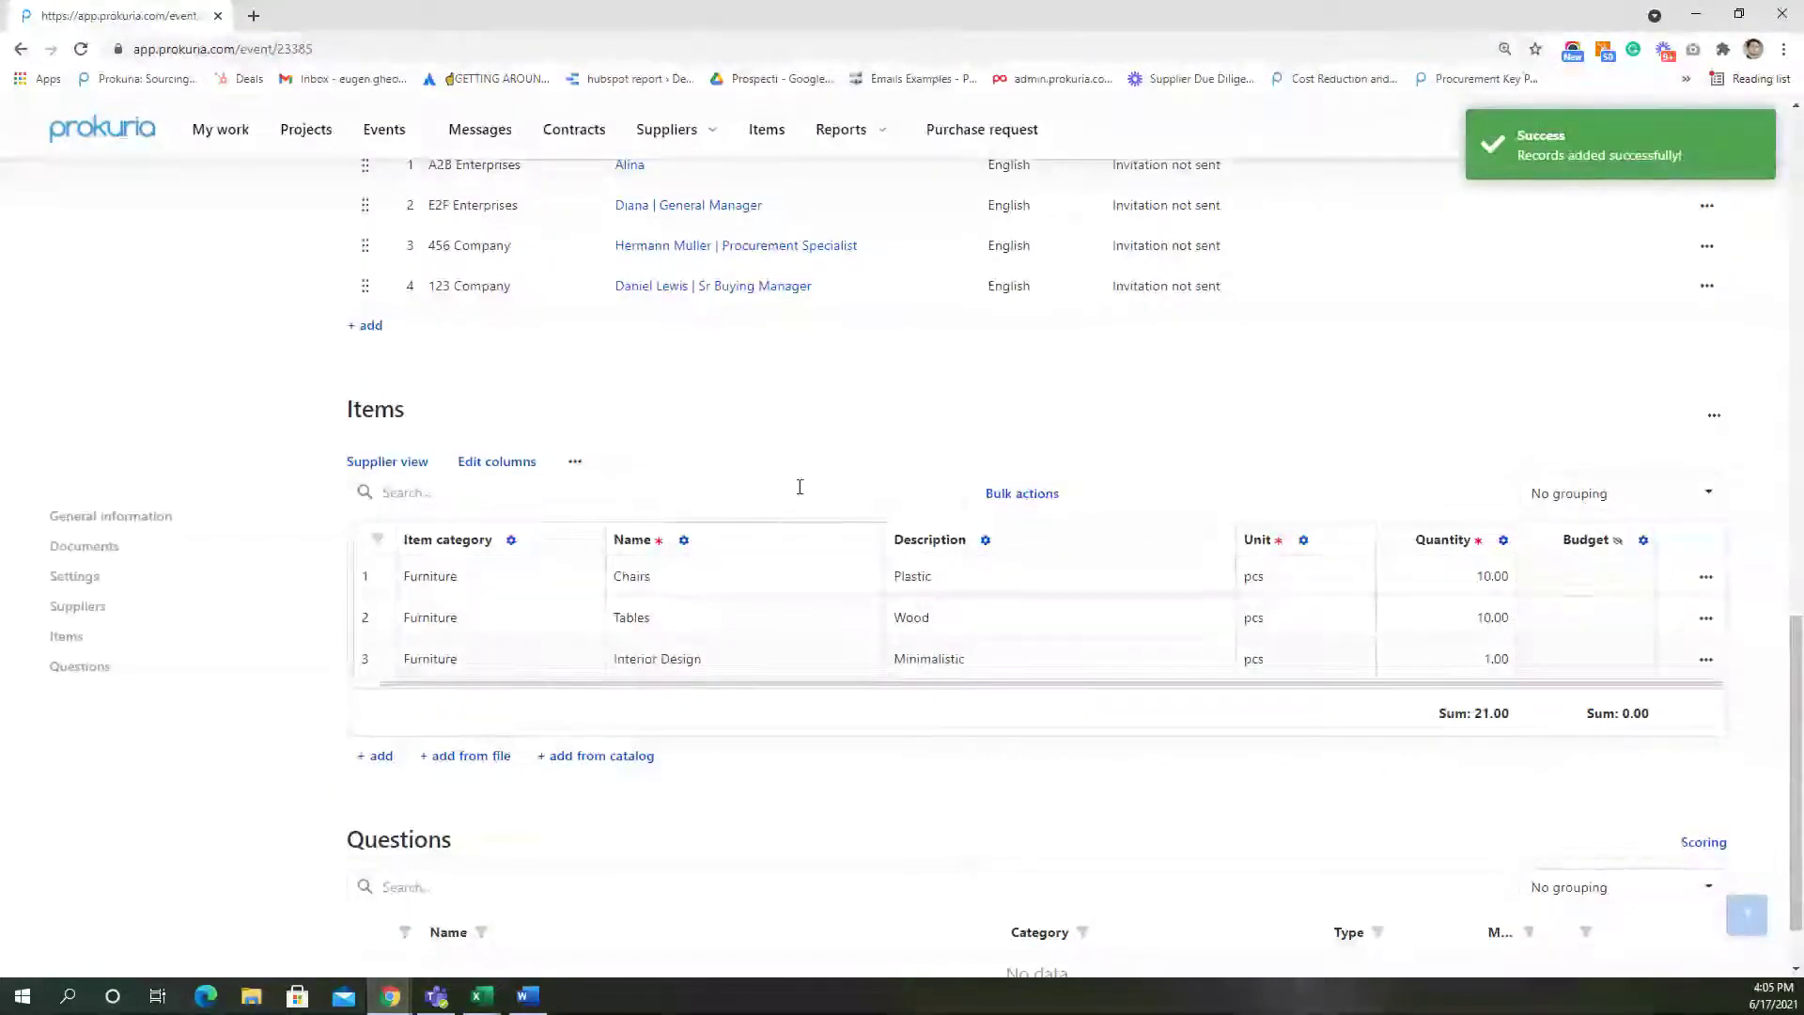
drag(749, 681, 713, 692)
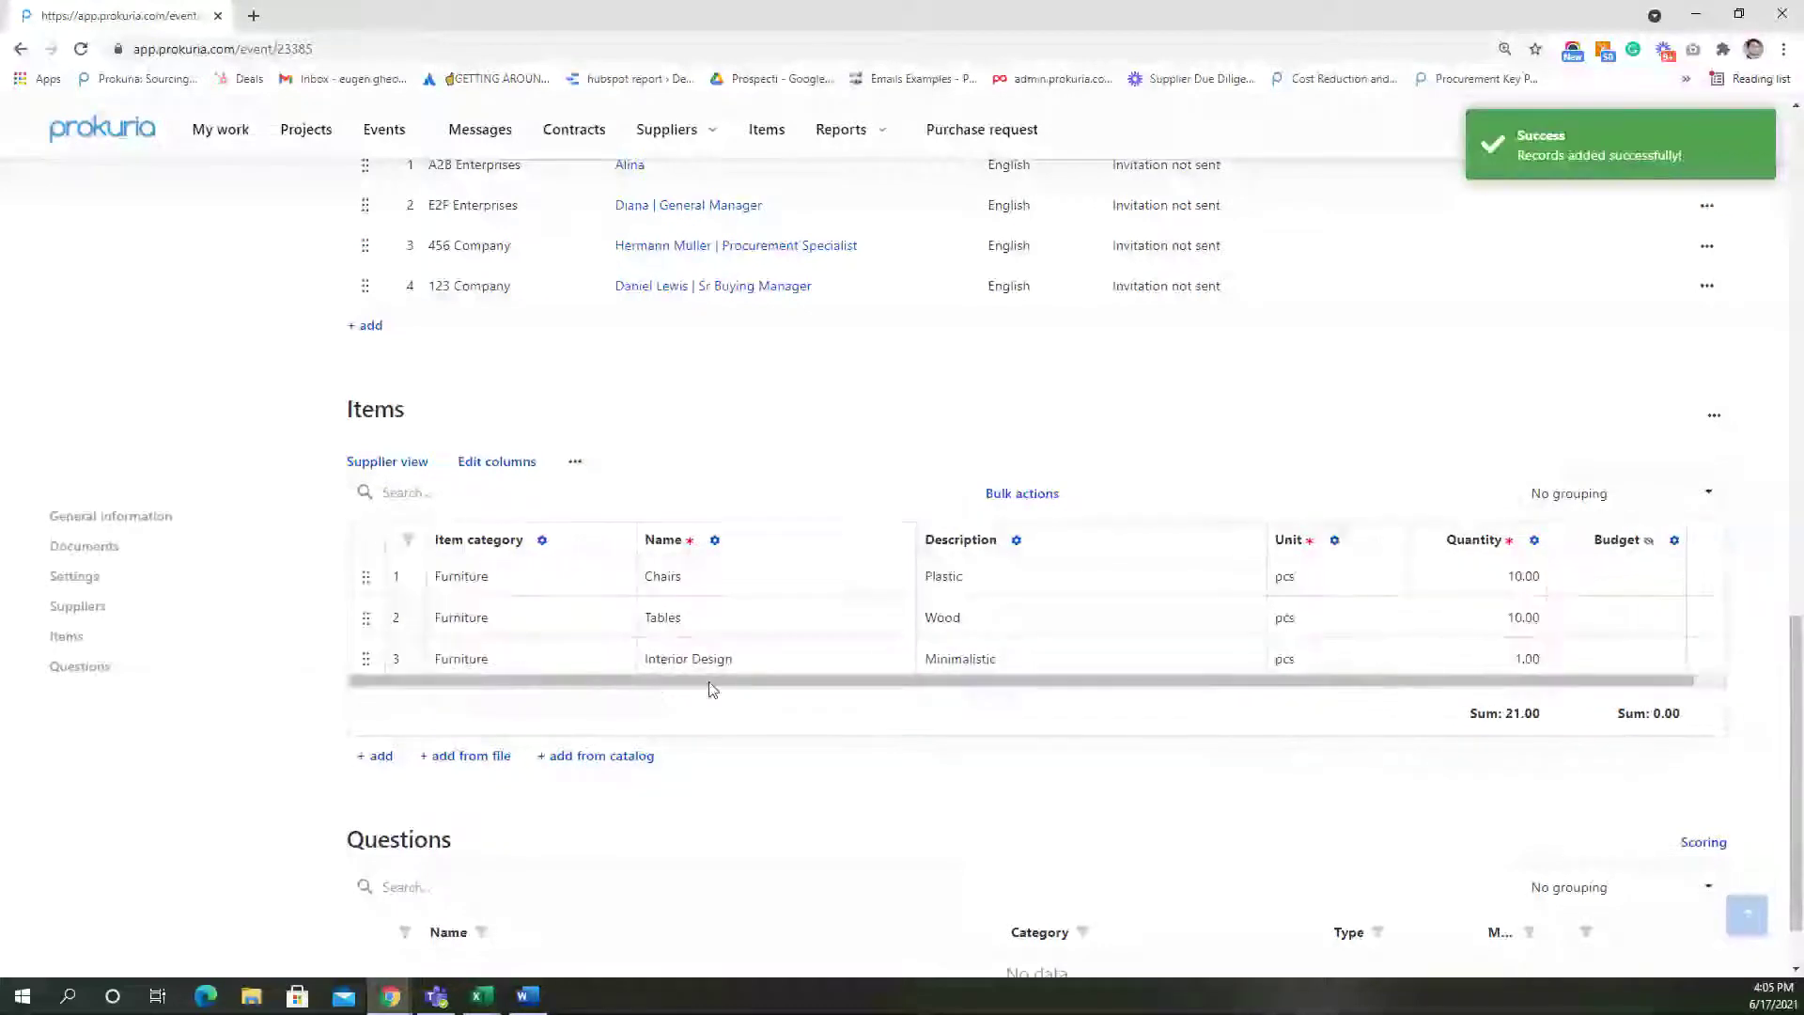
scroll(648, 717, down, 1)
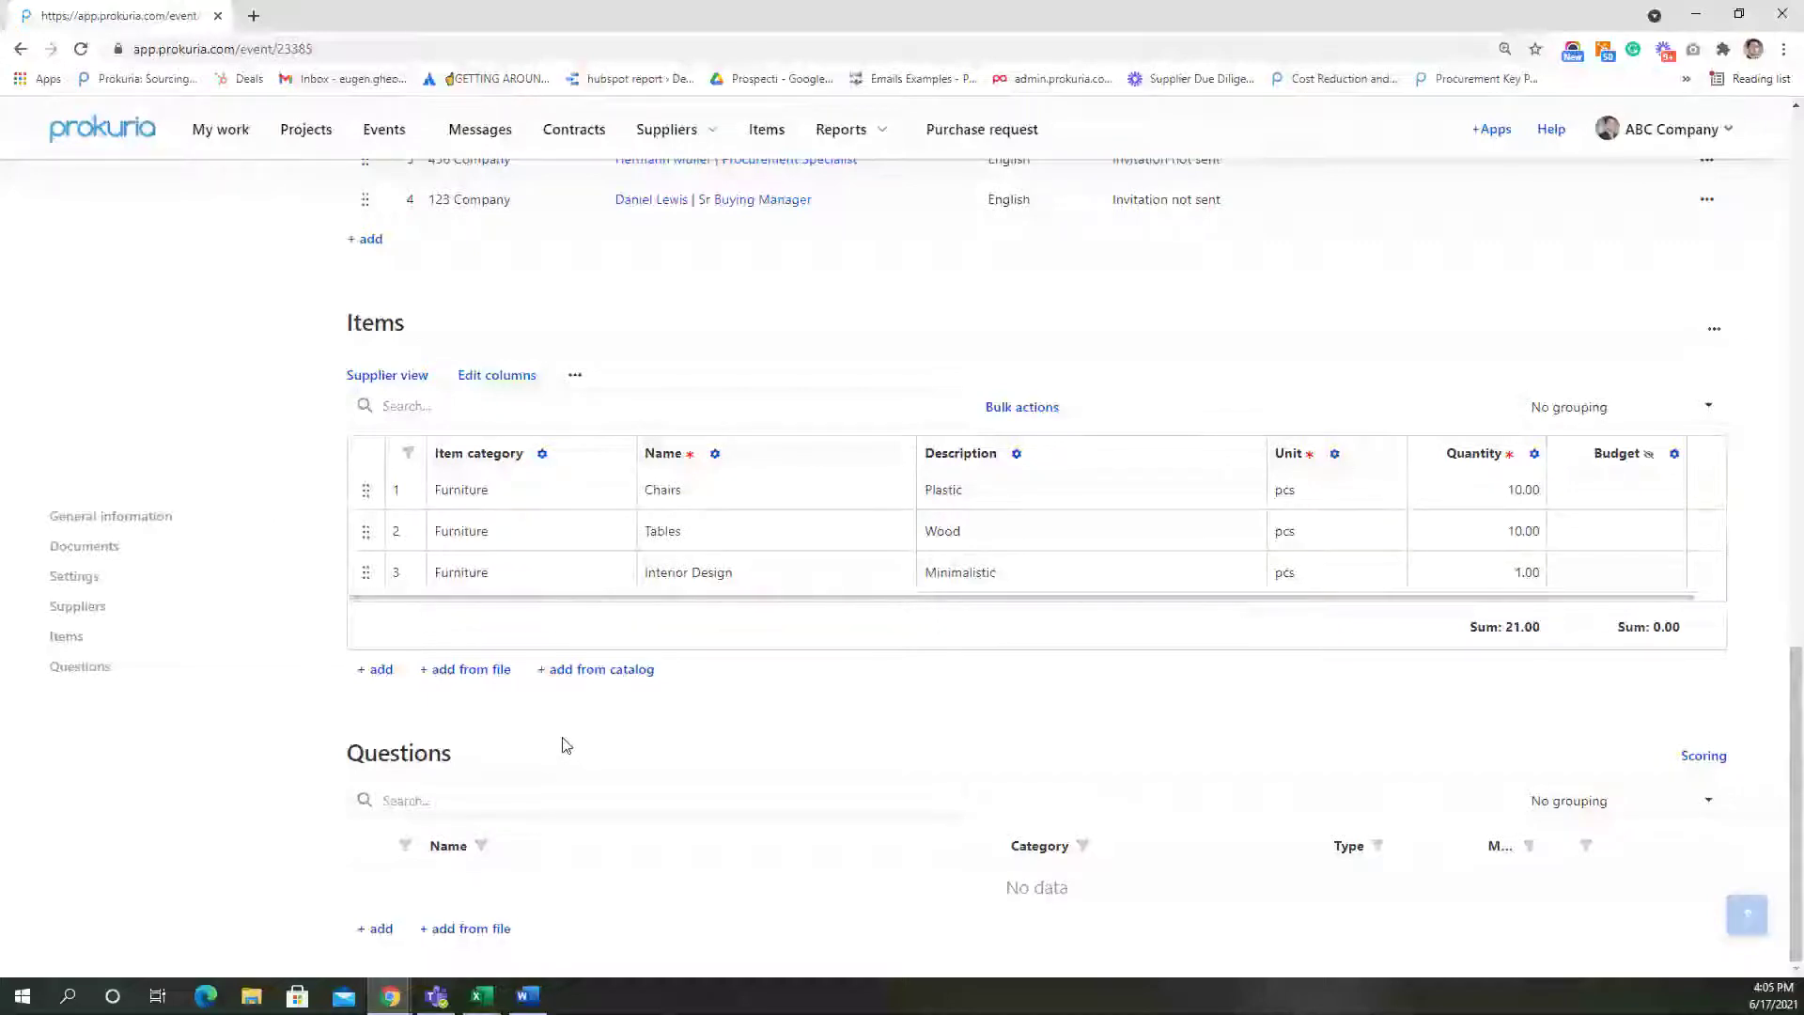
scroll(564, 759, up, 1)
scroll(562, 758, down, 1)
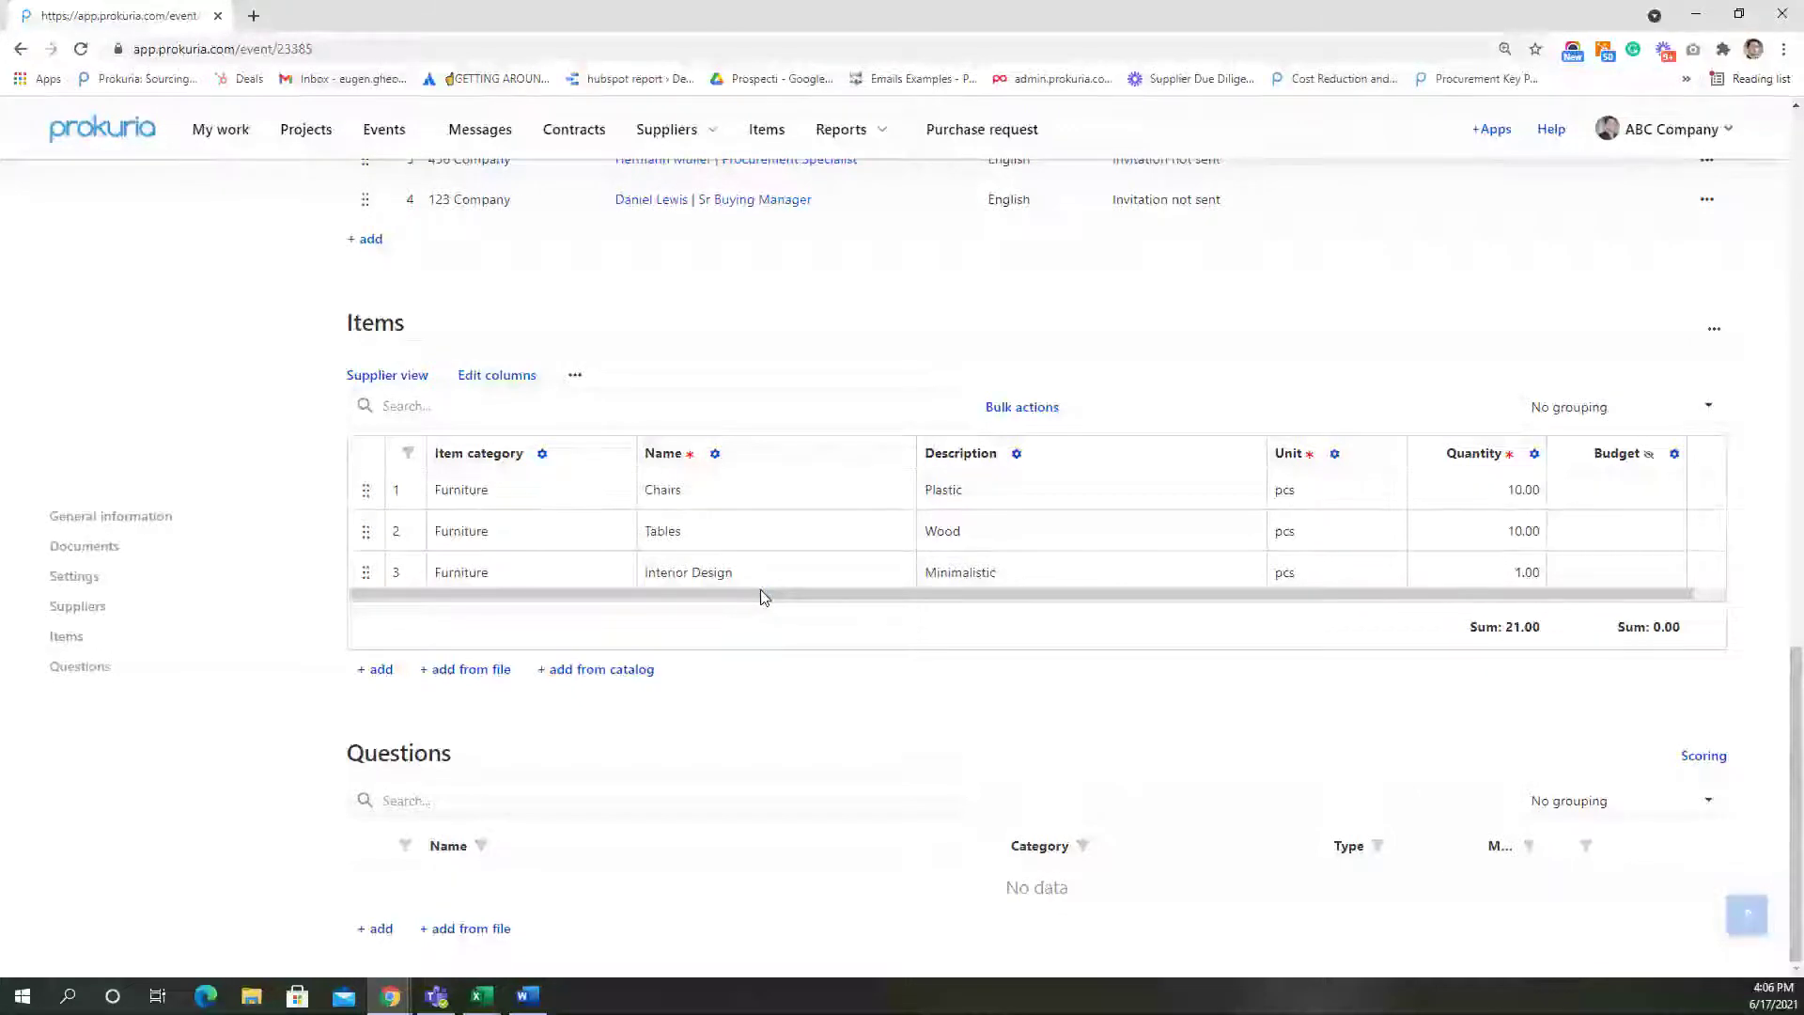
Import the five questions from the questions template spreadsheet
click(463, 936)
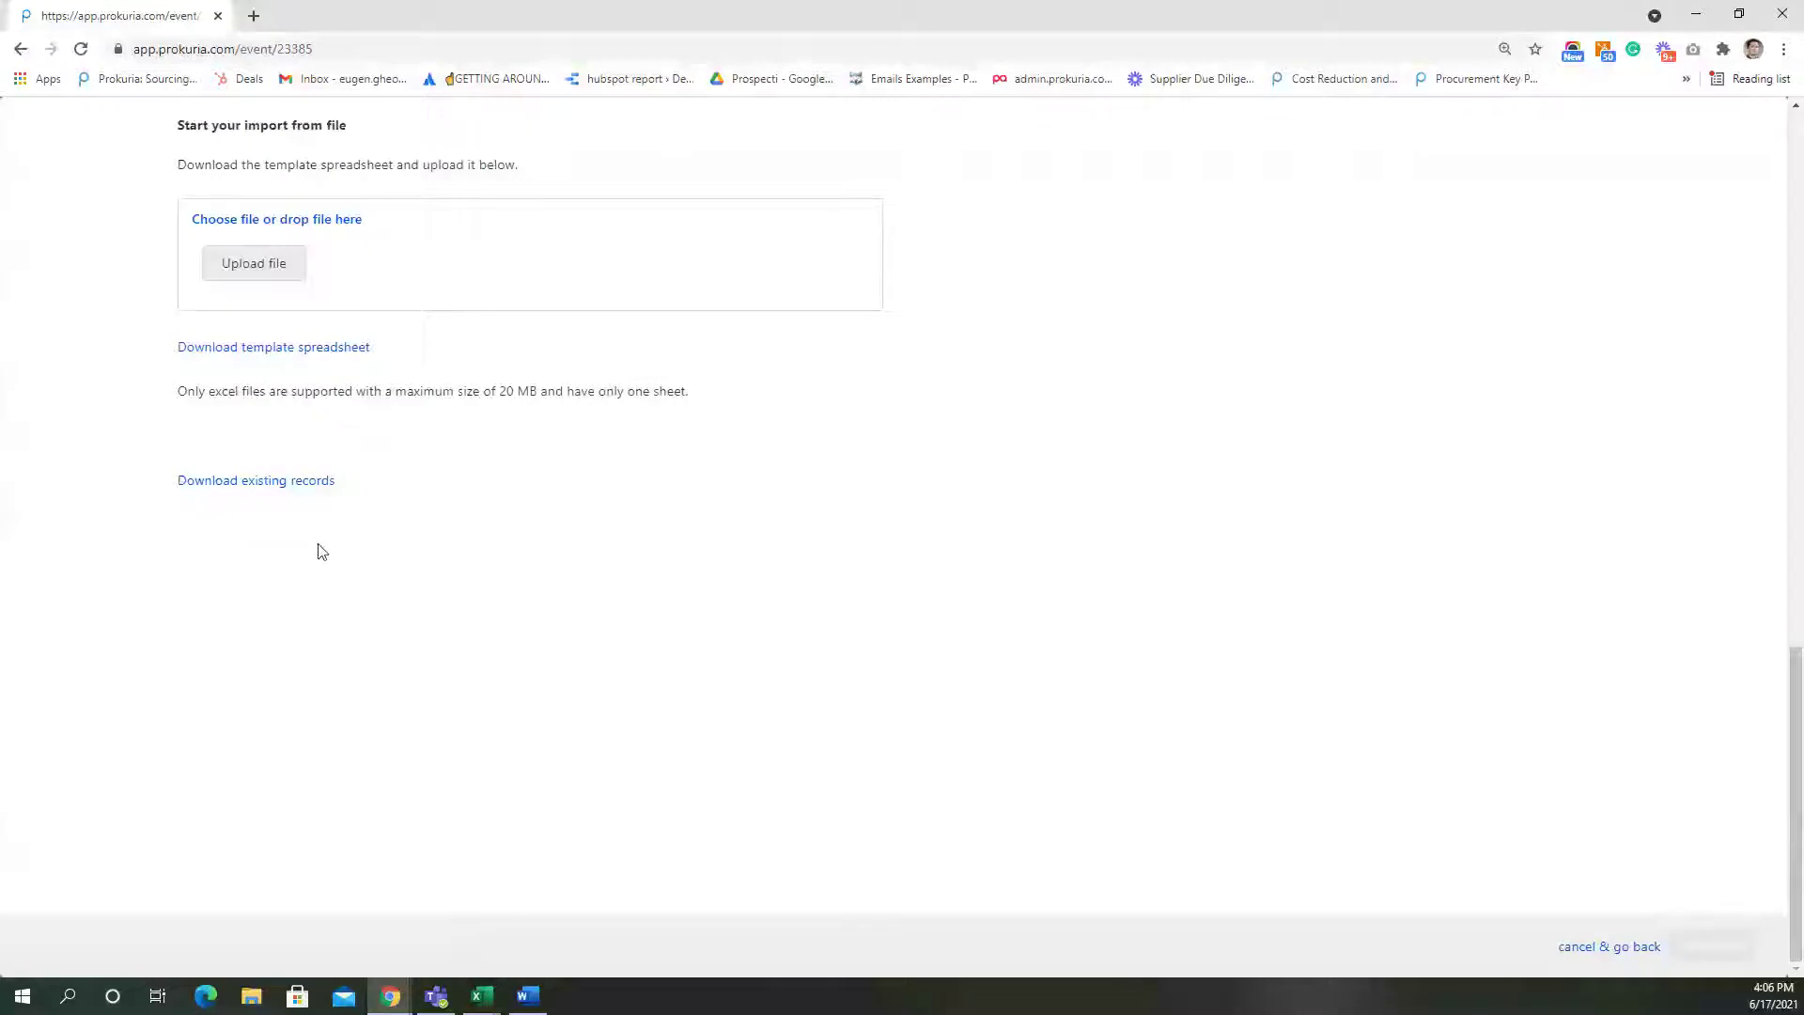
click(250, 265)
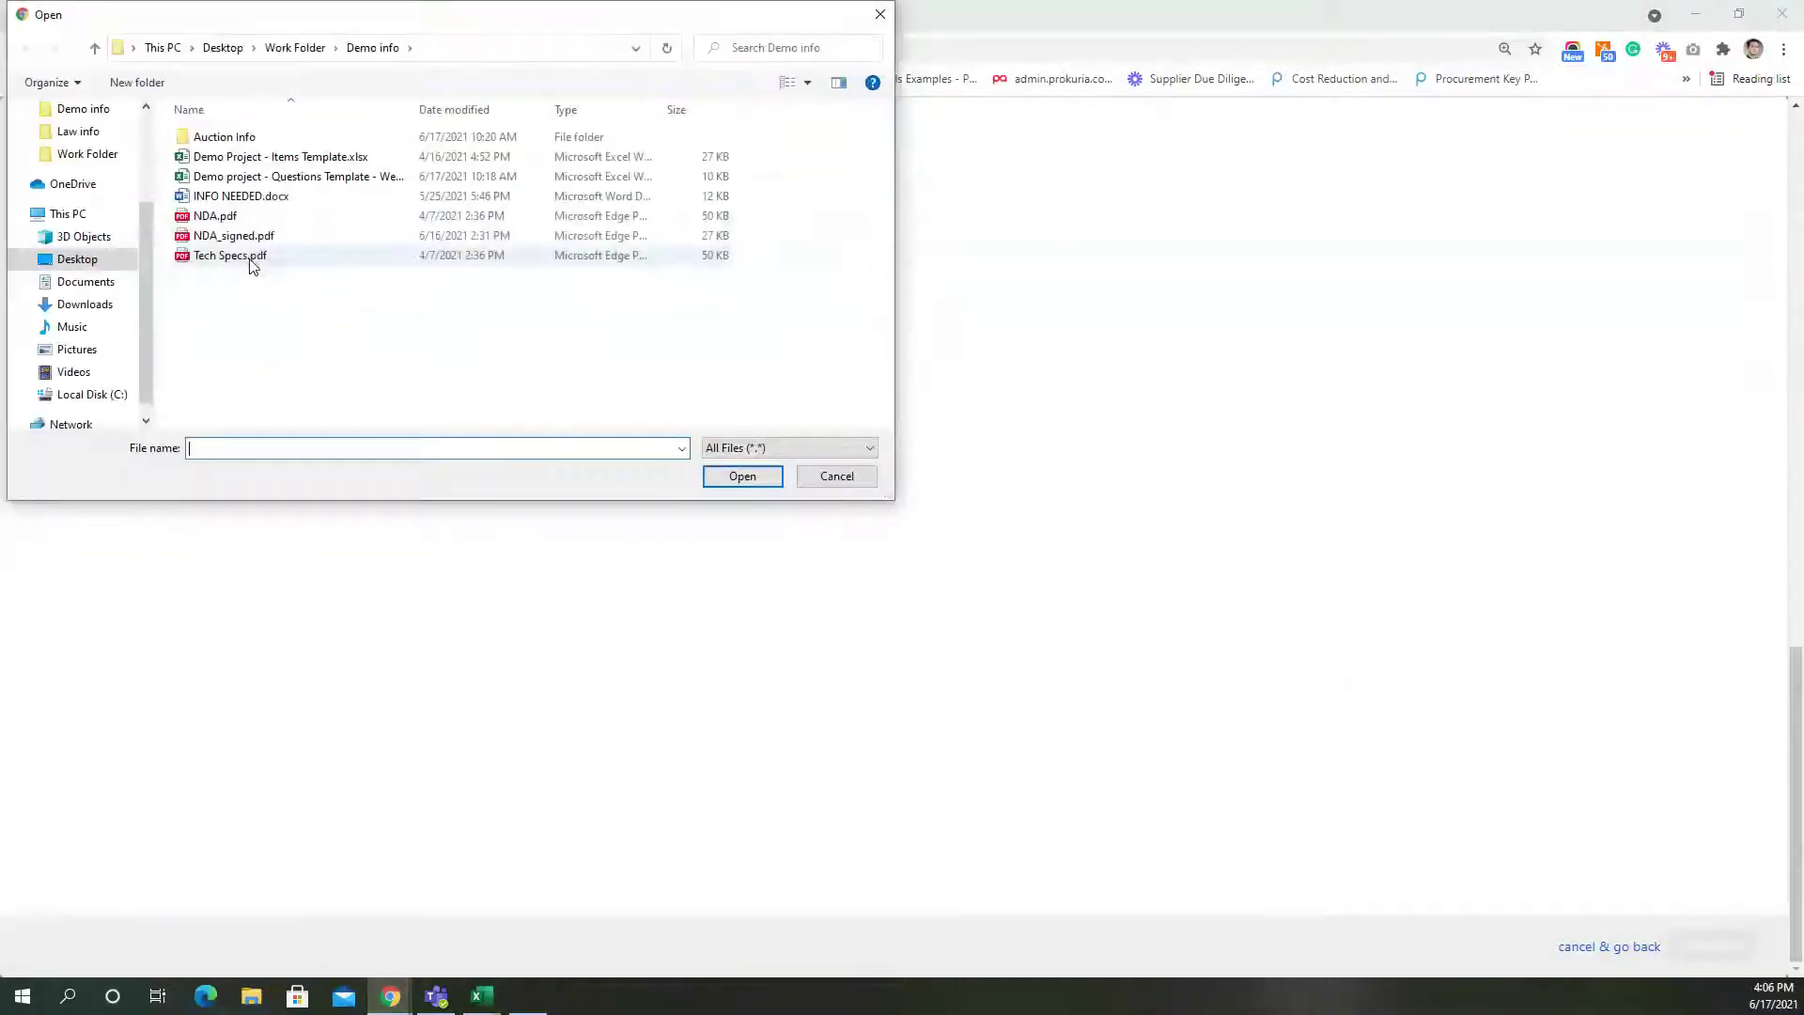
click(297, 178)
double_click(297, 178)
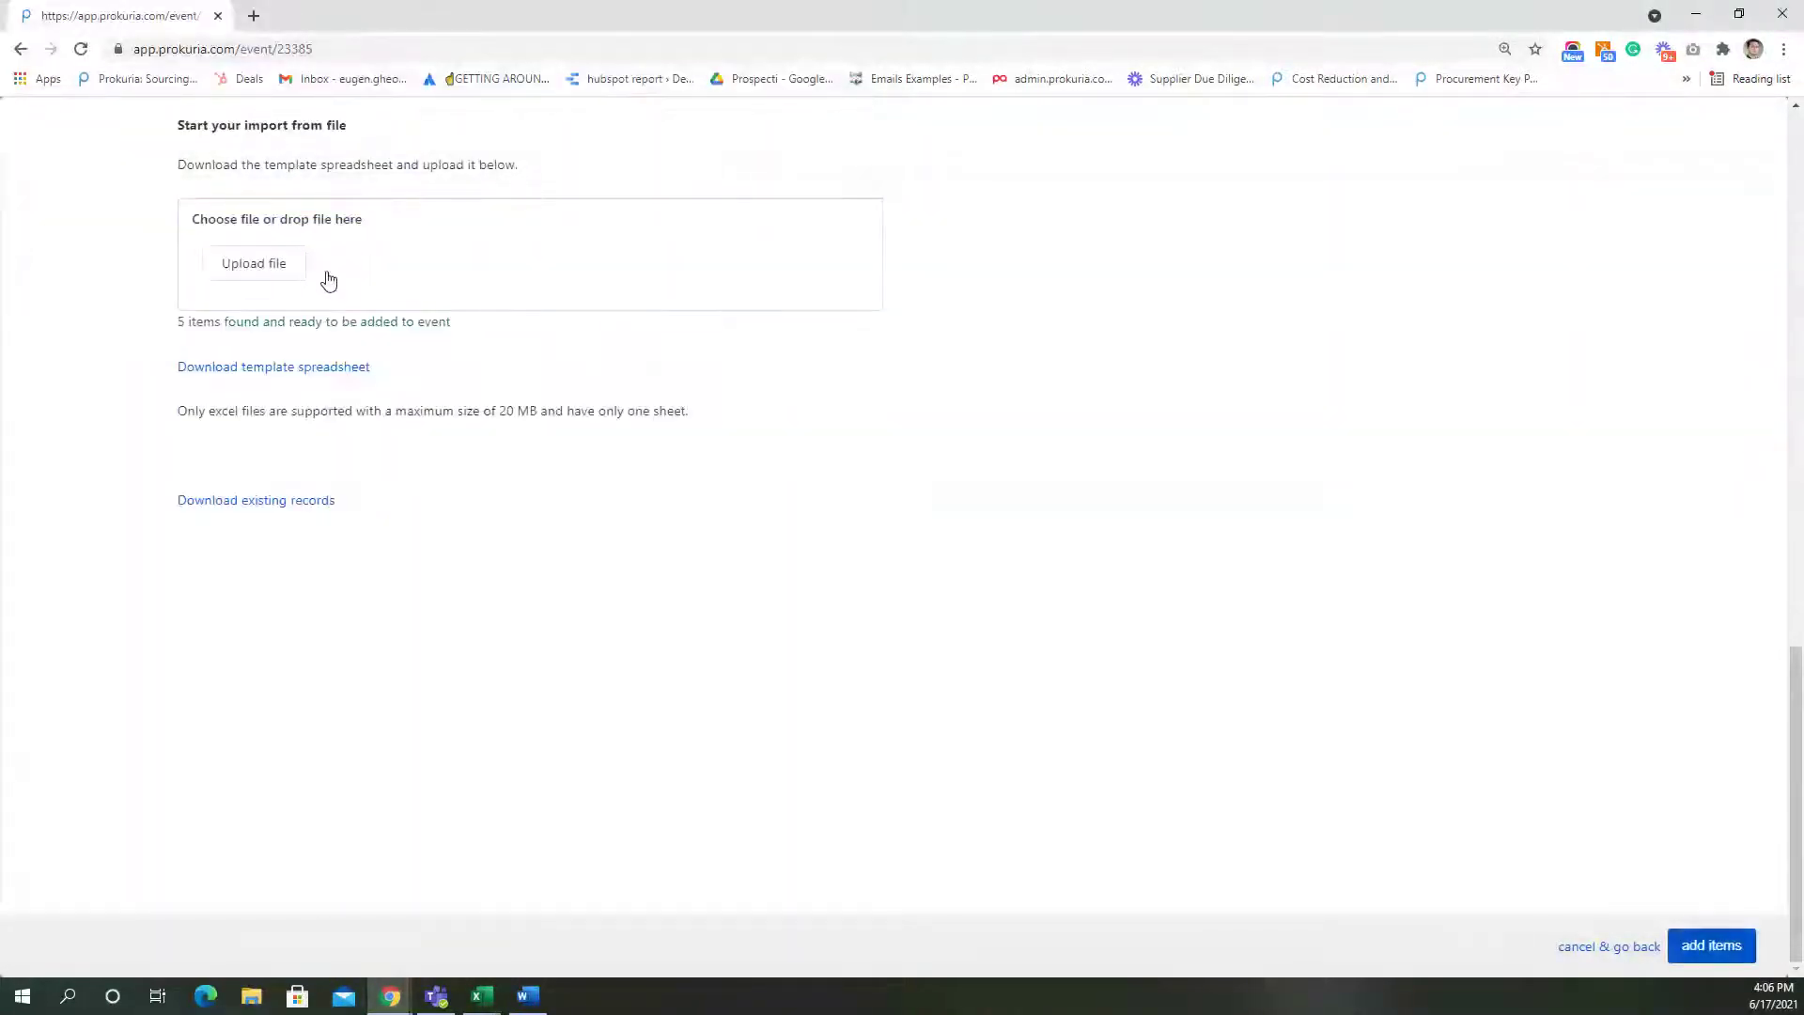
click(1700, 949)
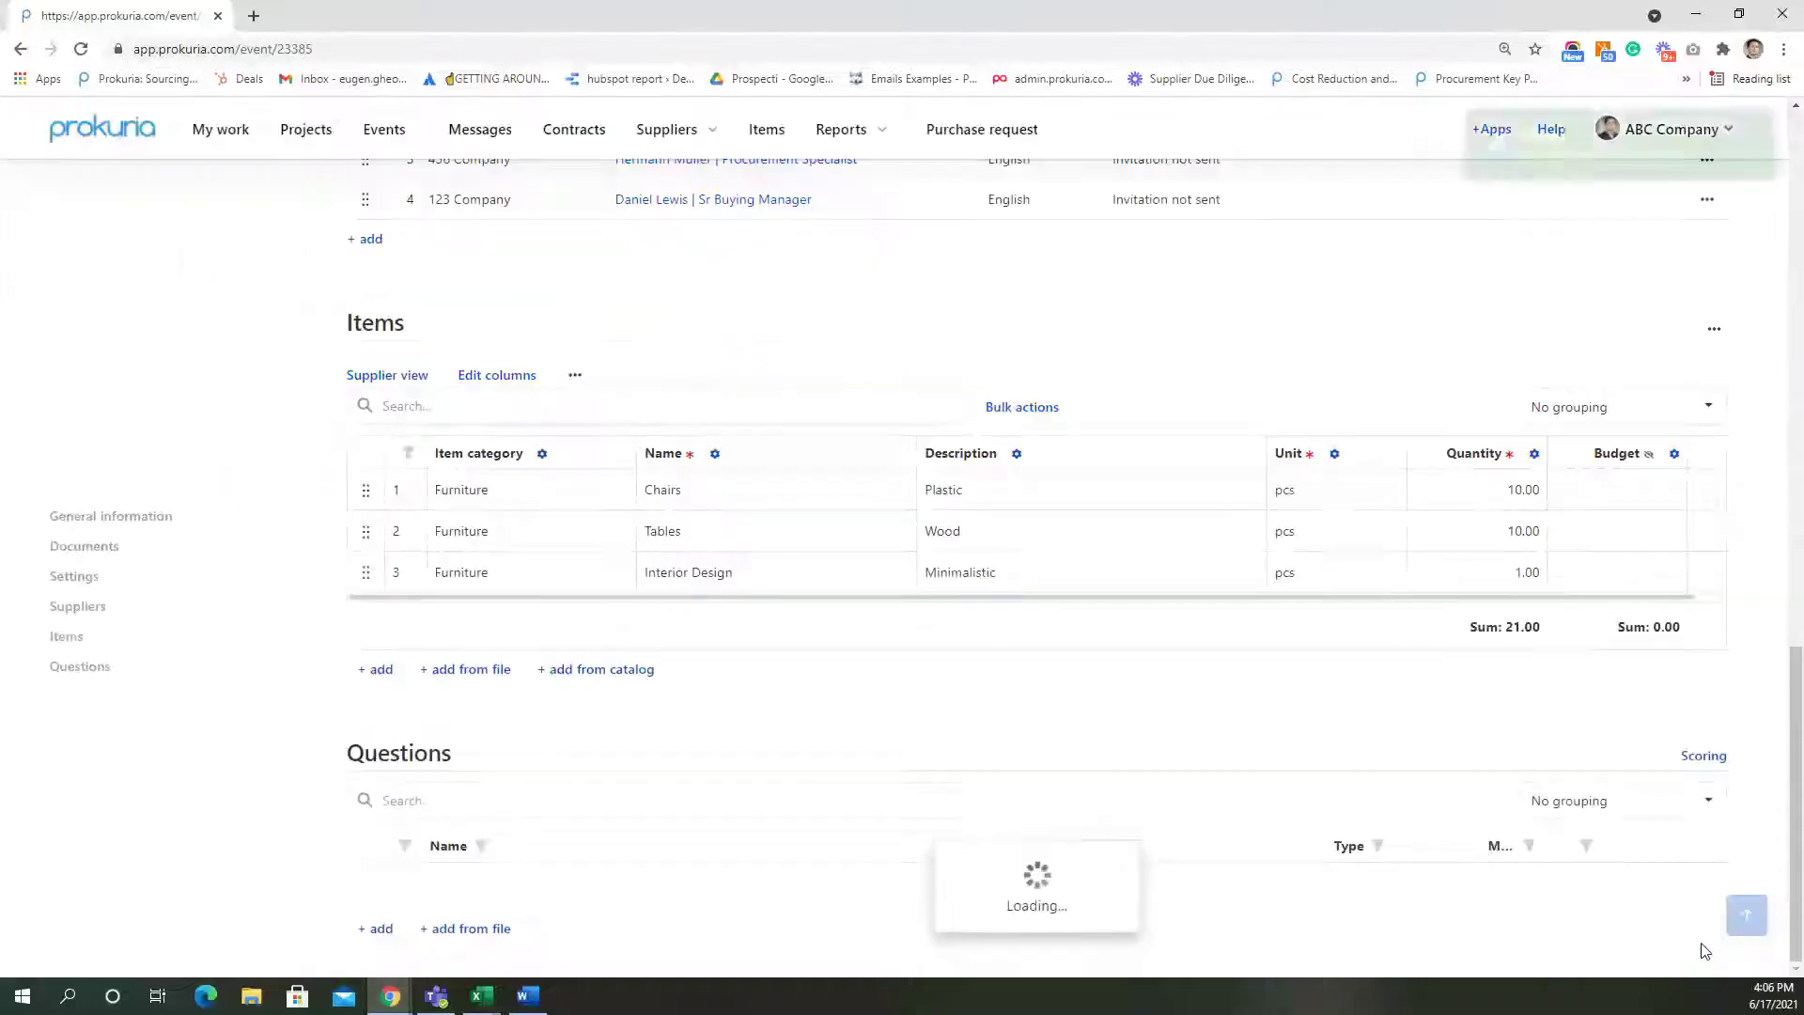
scroll(644, 785, down, 1)
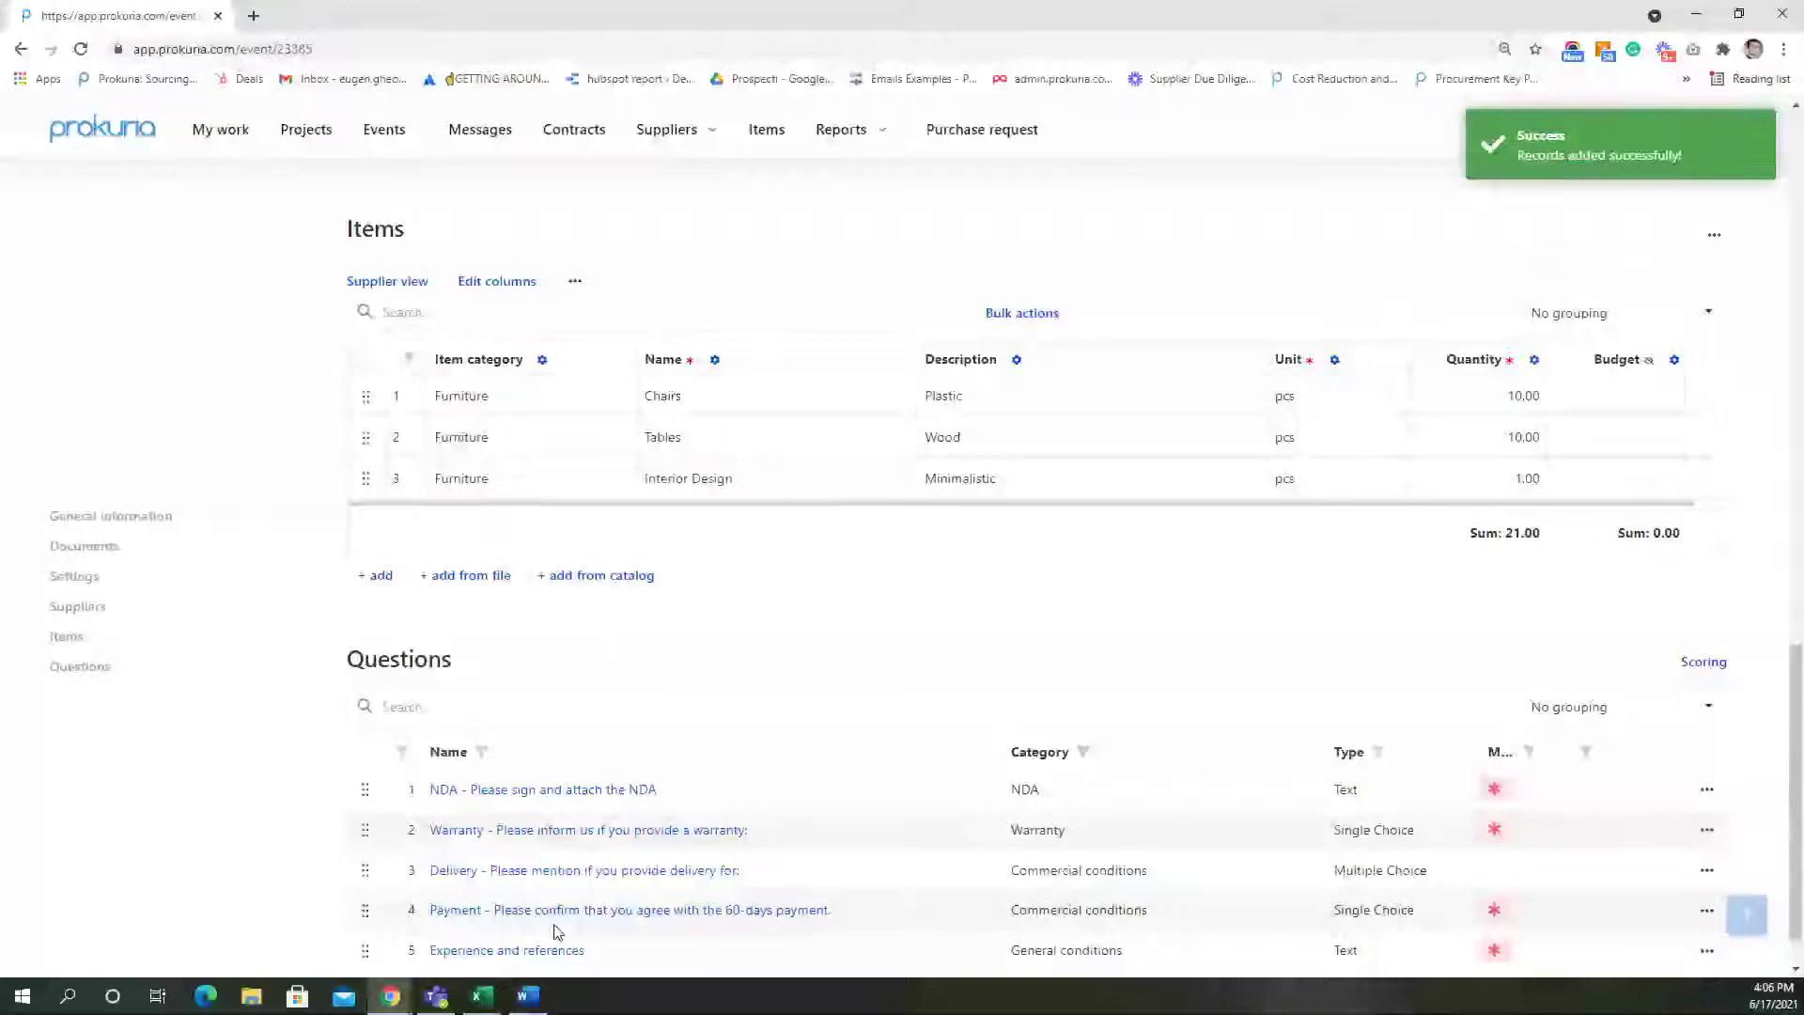
scroll(556, 928, down, 1)
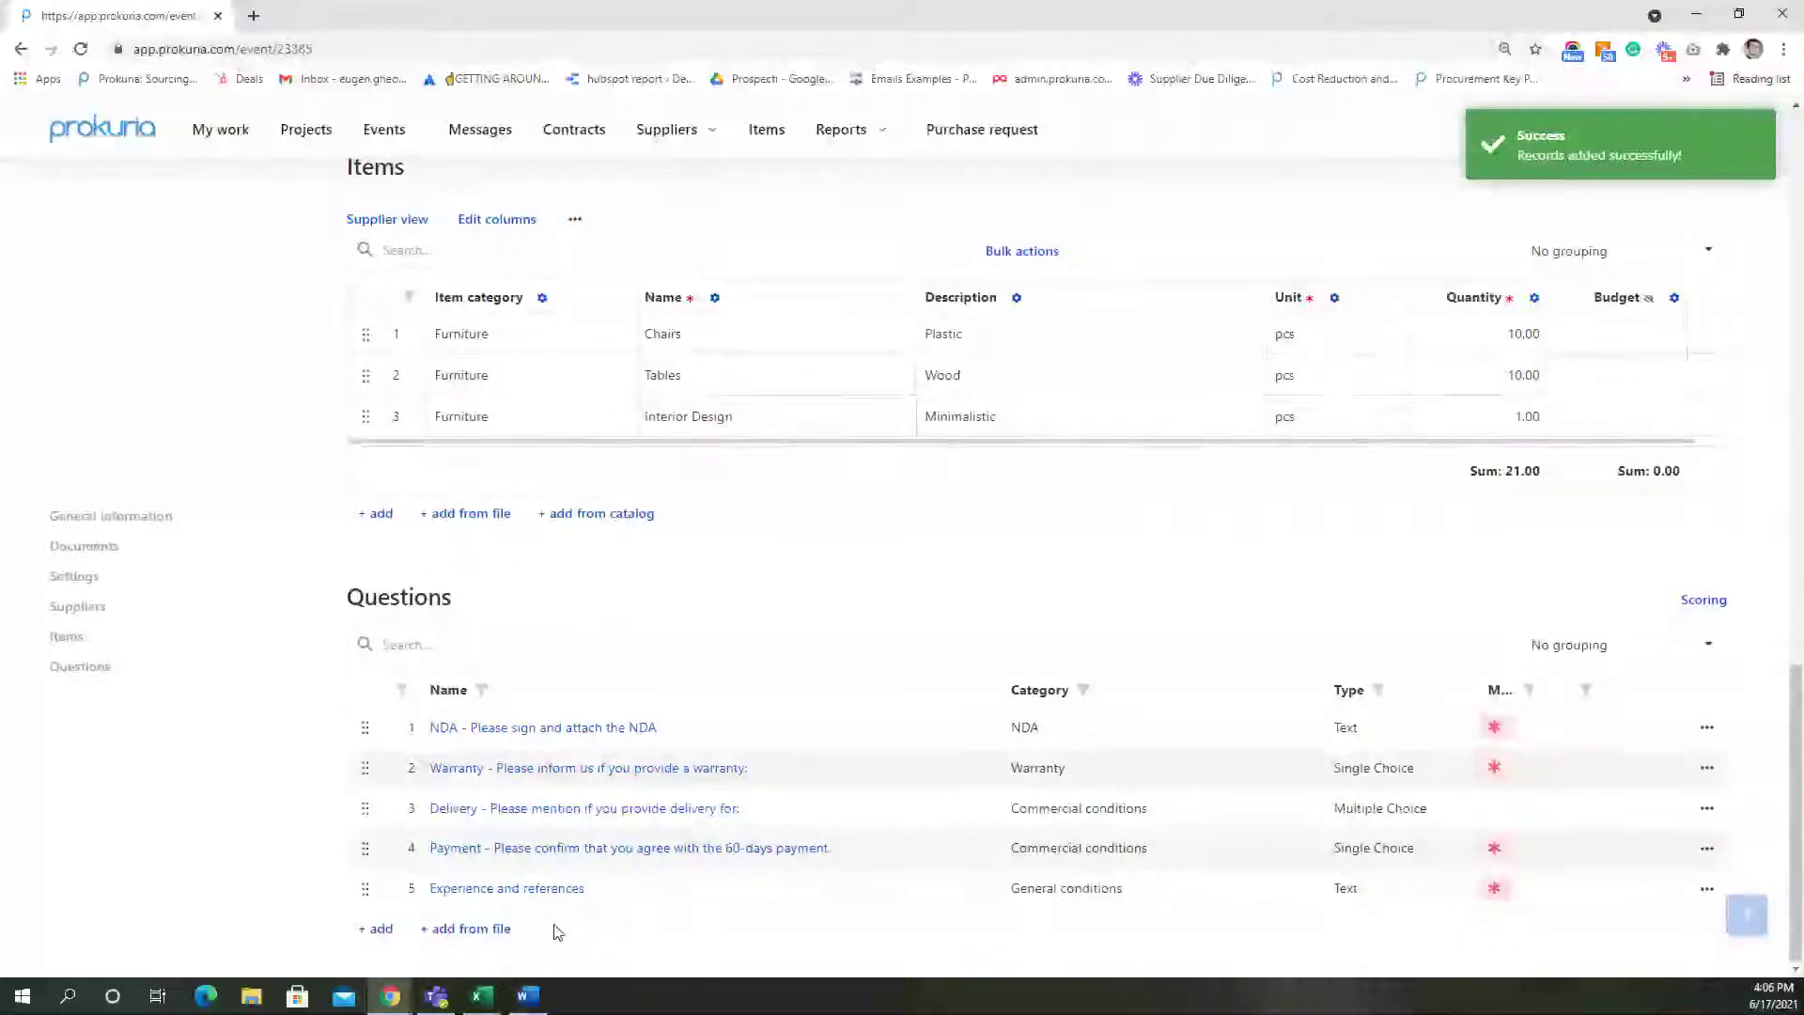
Review the NDA and Warranty questions, closing each without changes
click(559, 733)
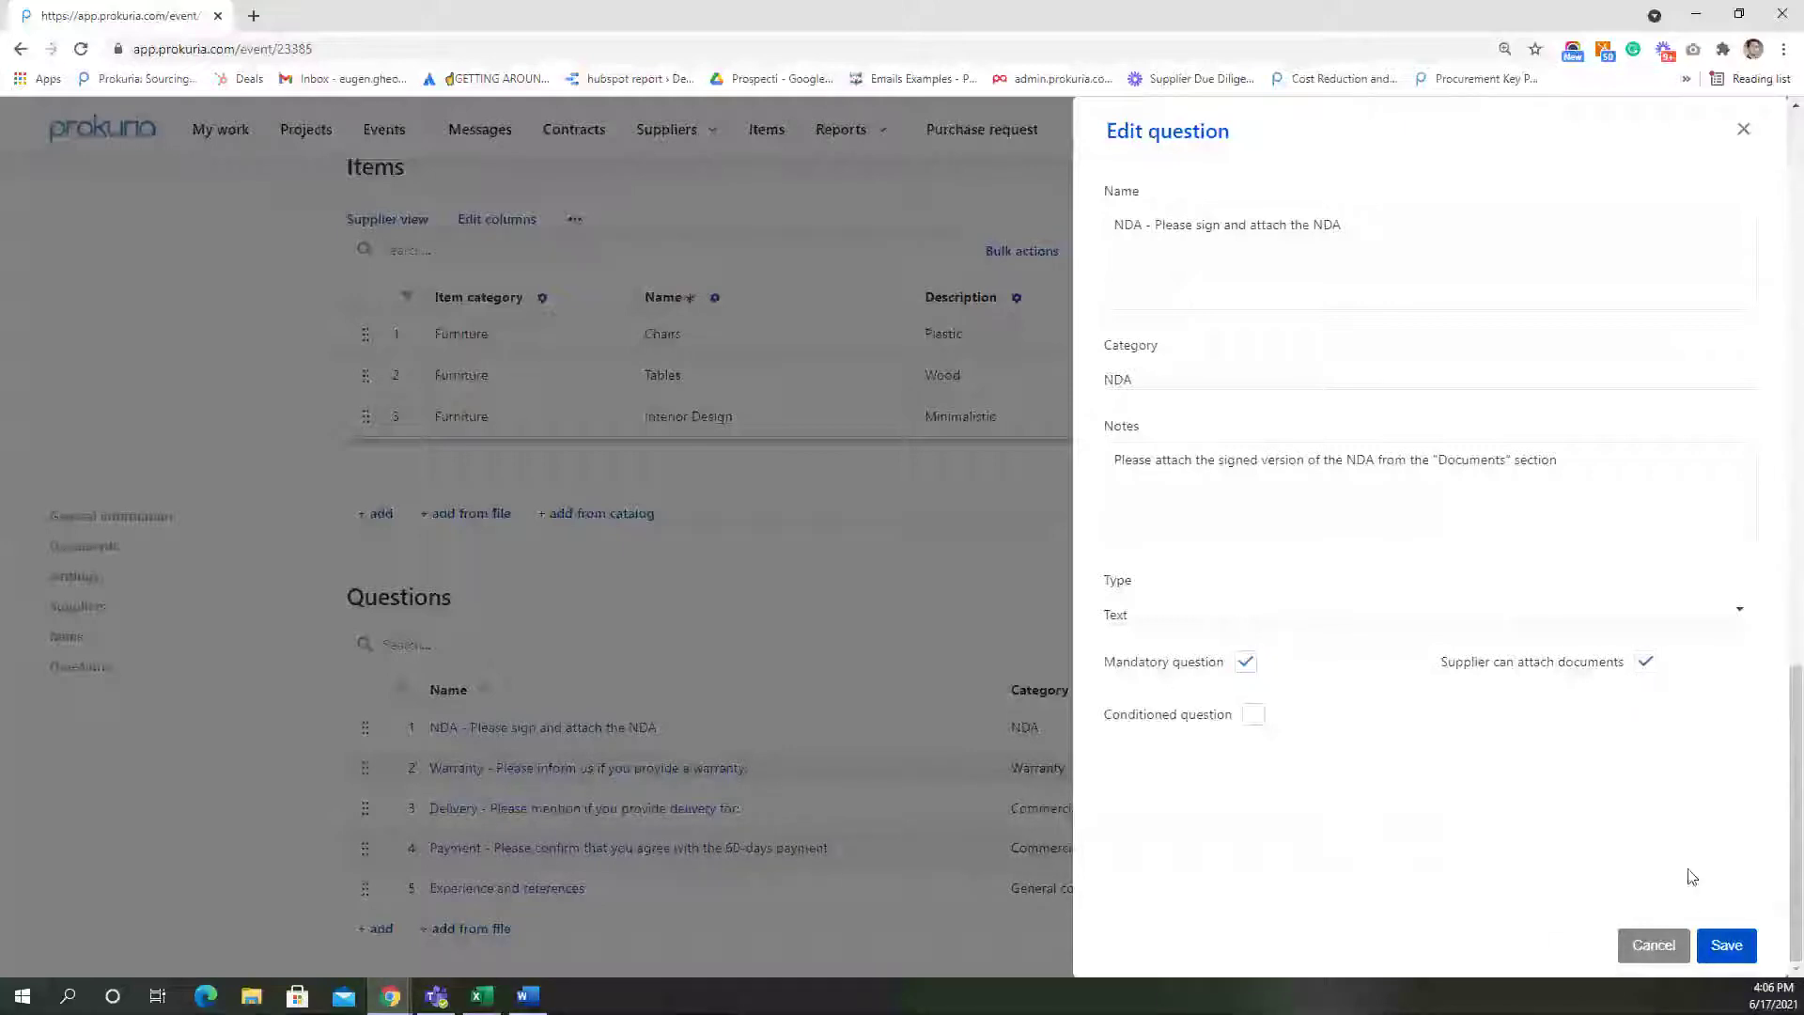
click(1668, 948)
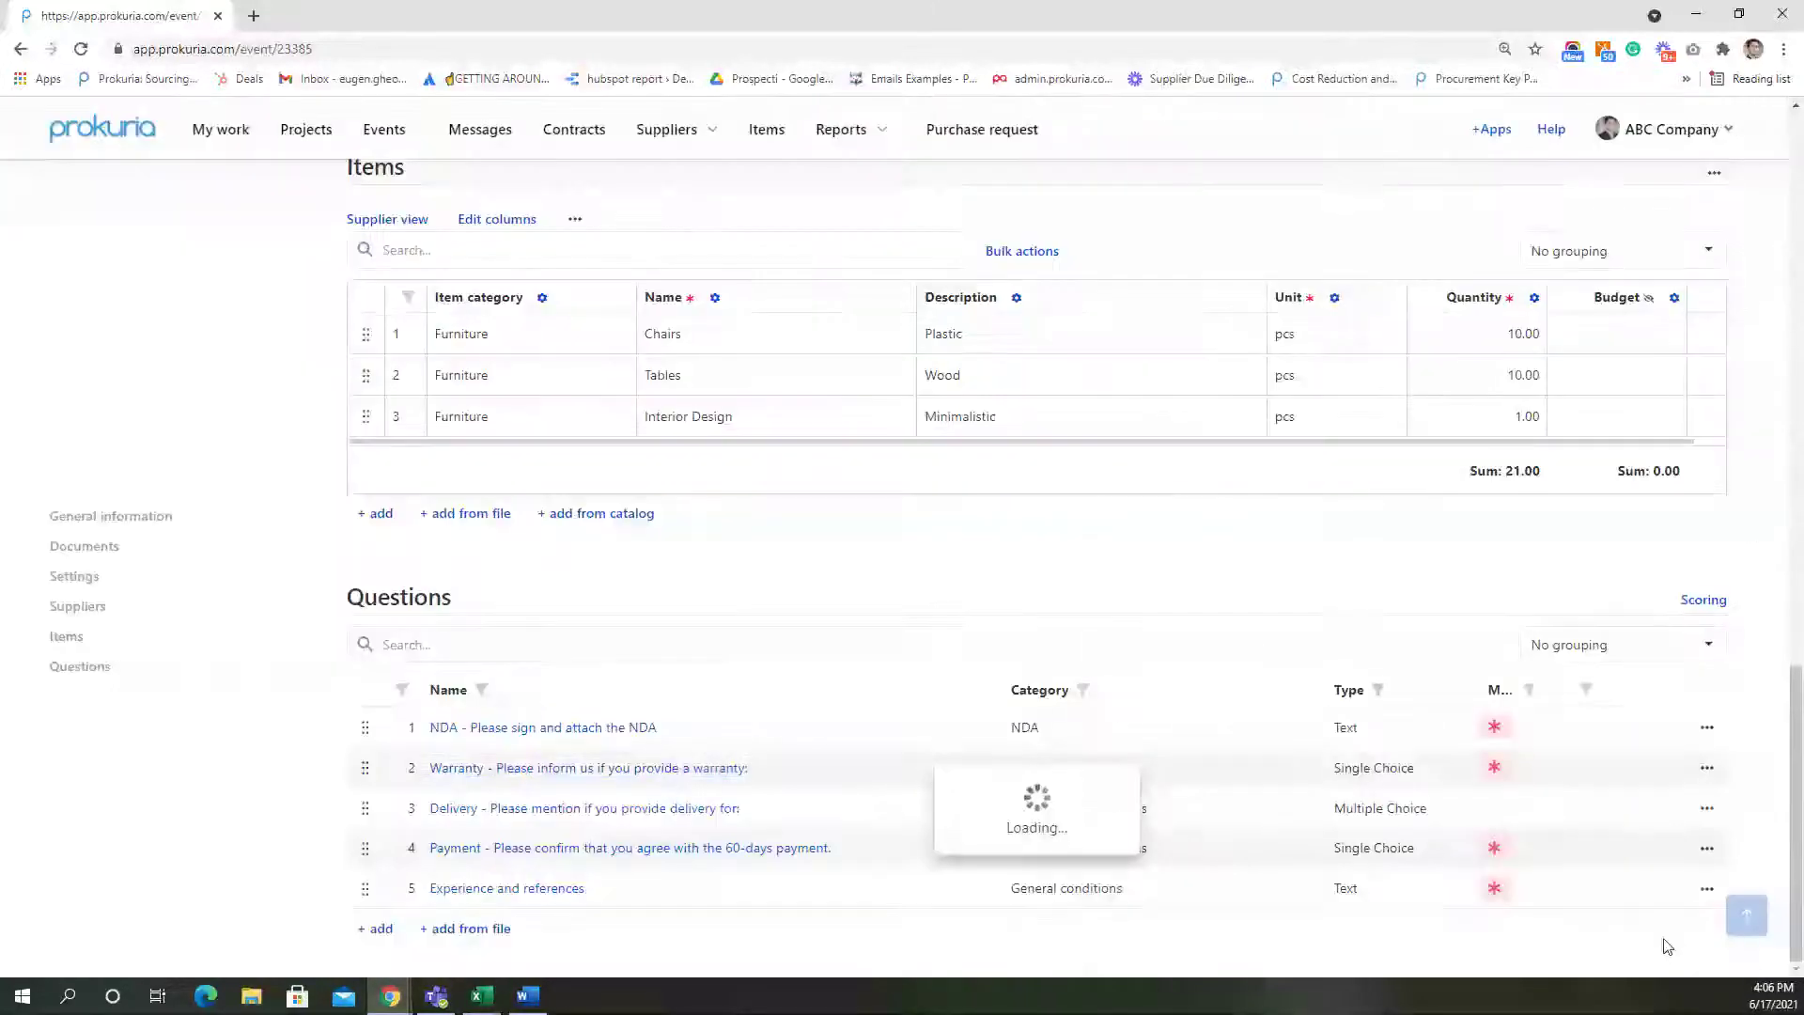
click(554, 768)
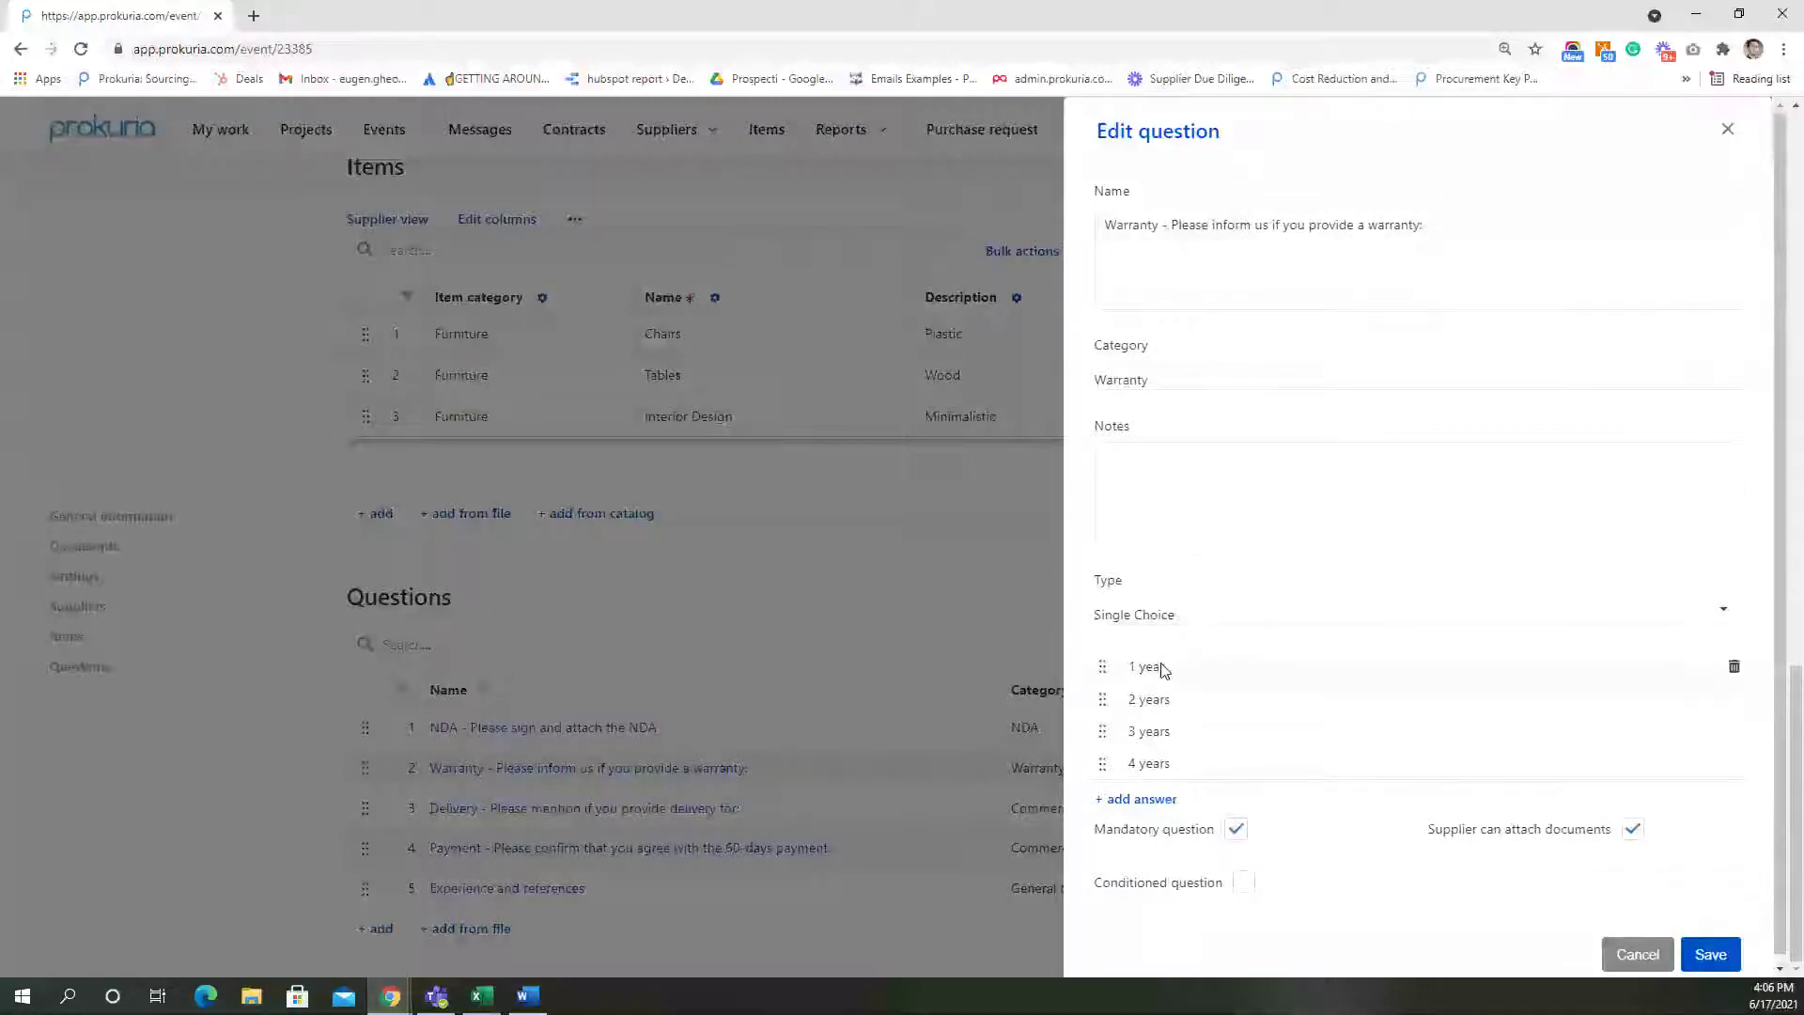
scroll(1163, 669, down, 1)
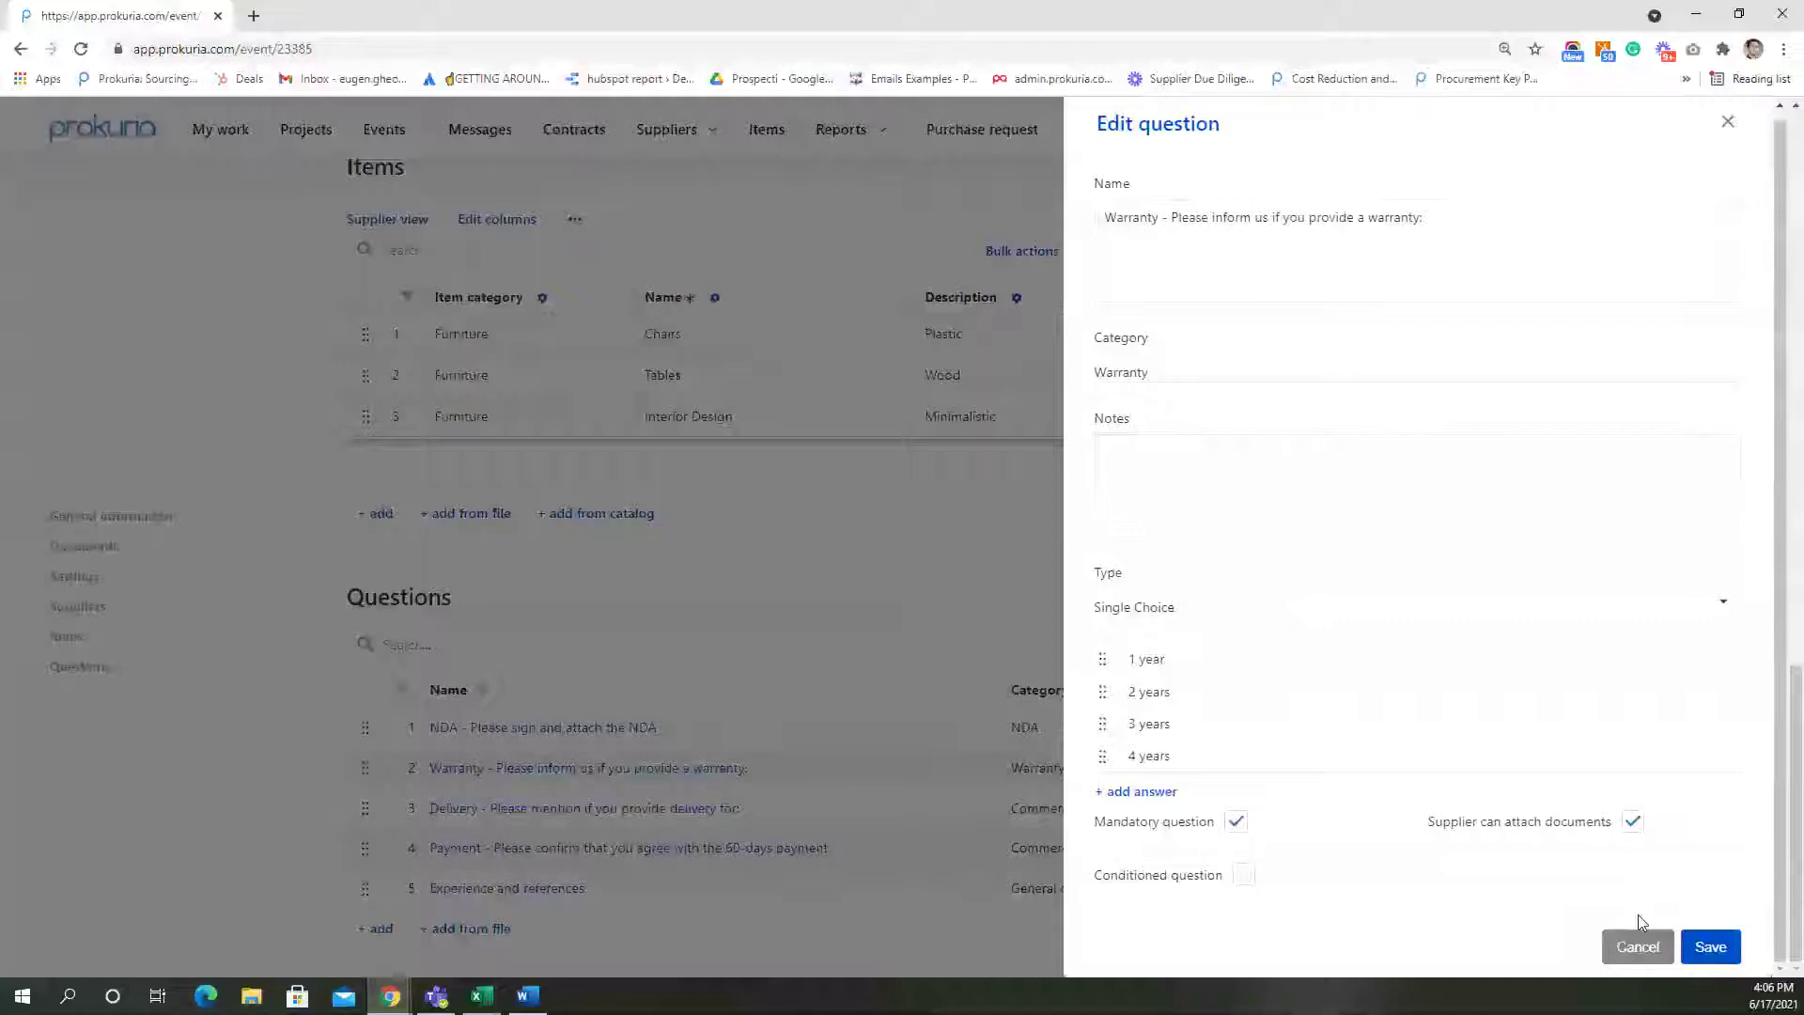
click(1710, 949)
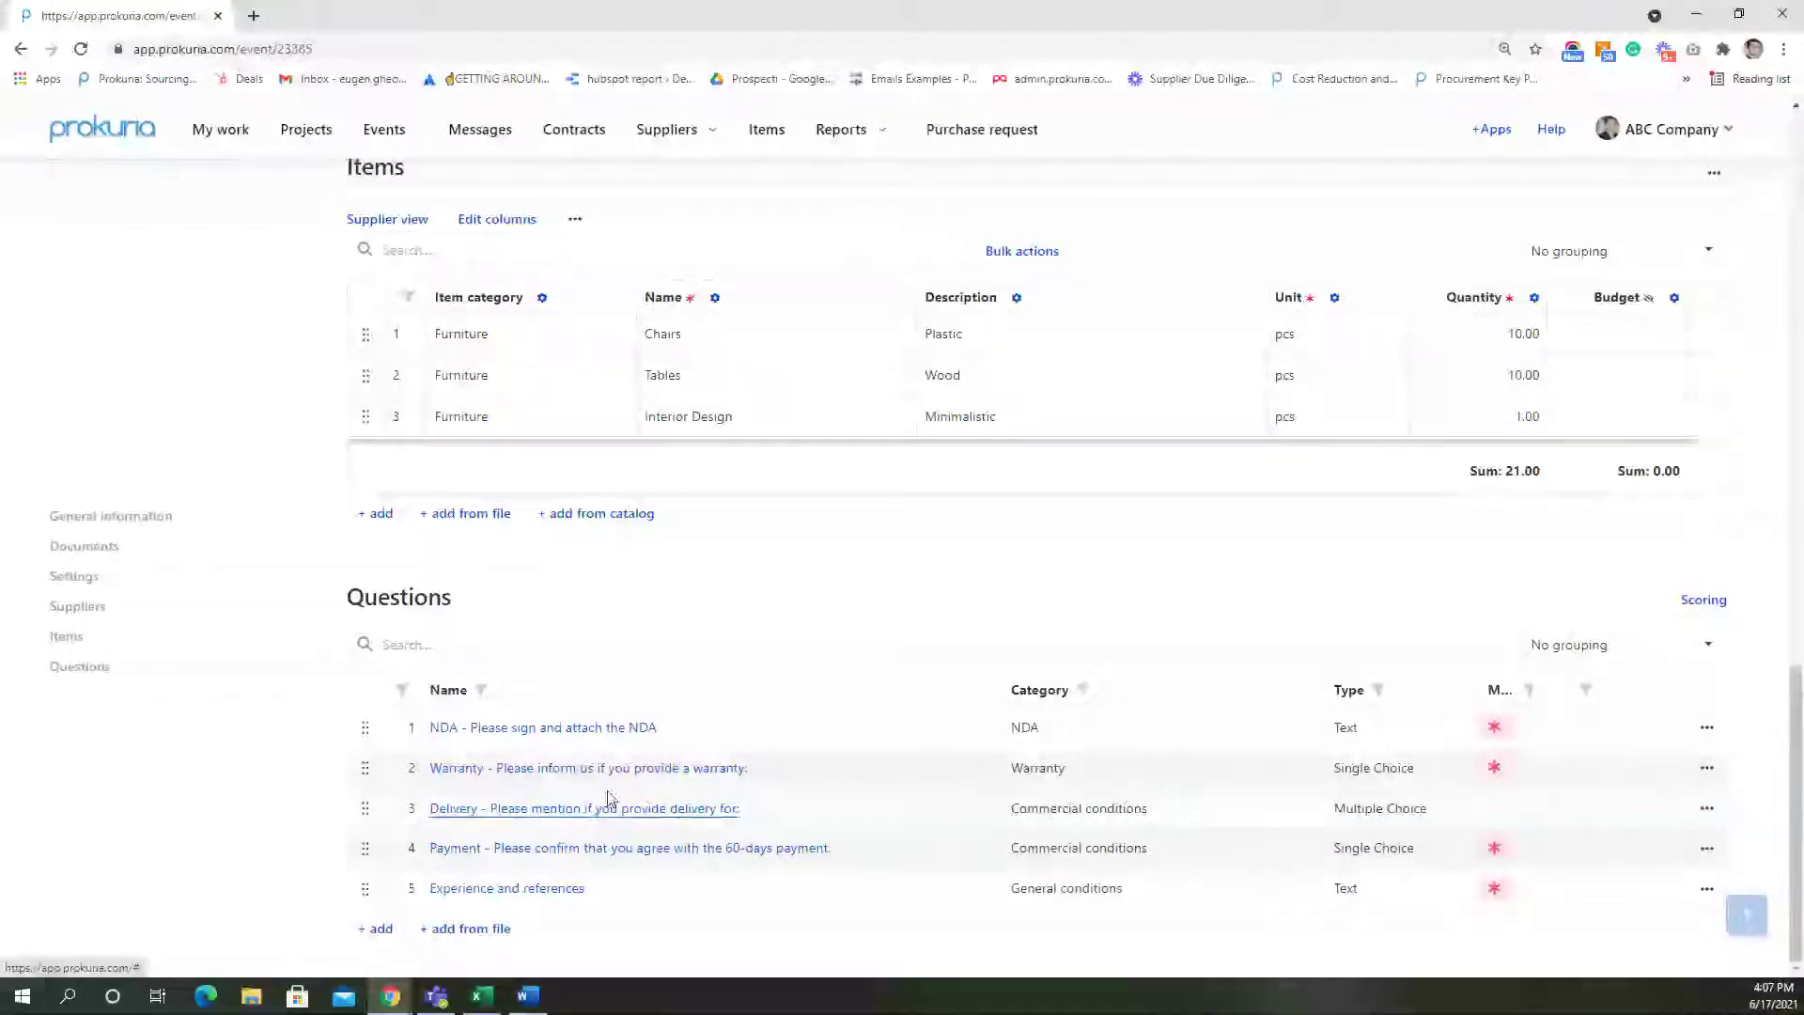
Change the Items table template to Default items template and save
scroll(709, 686, up, 1)
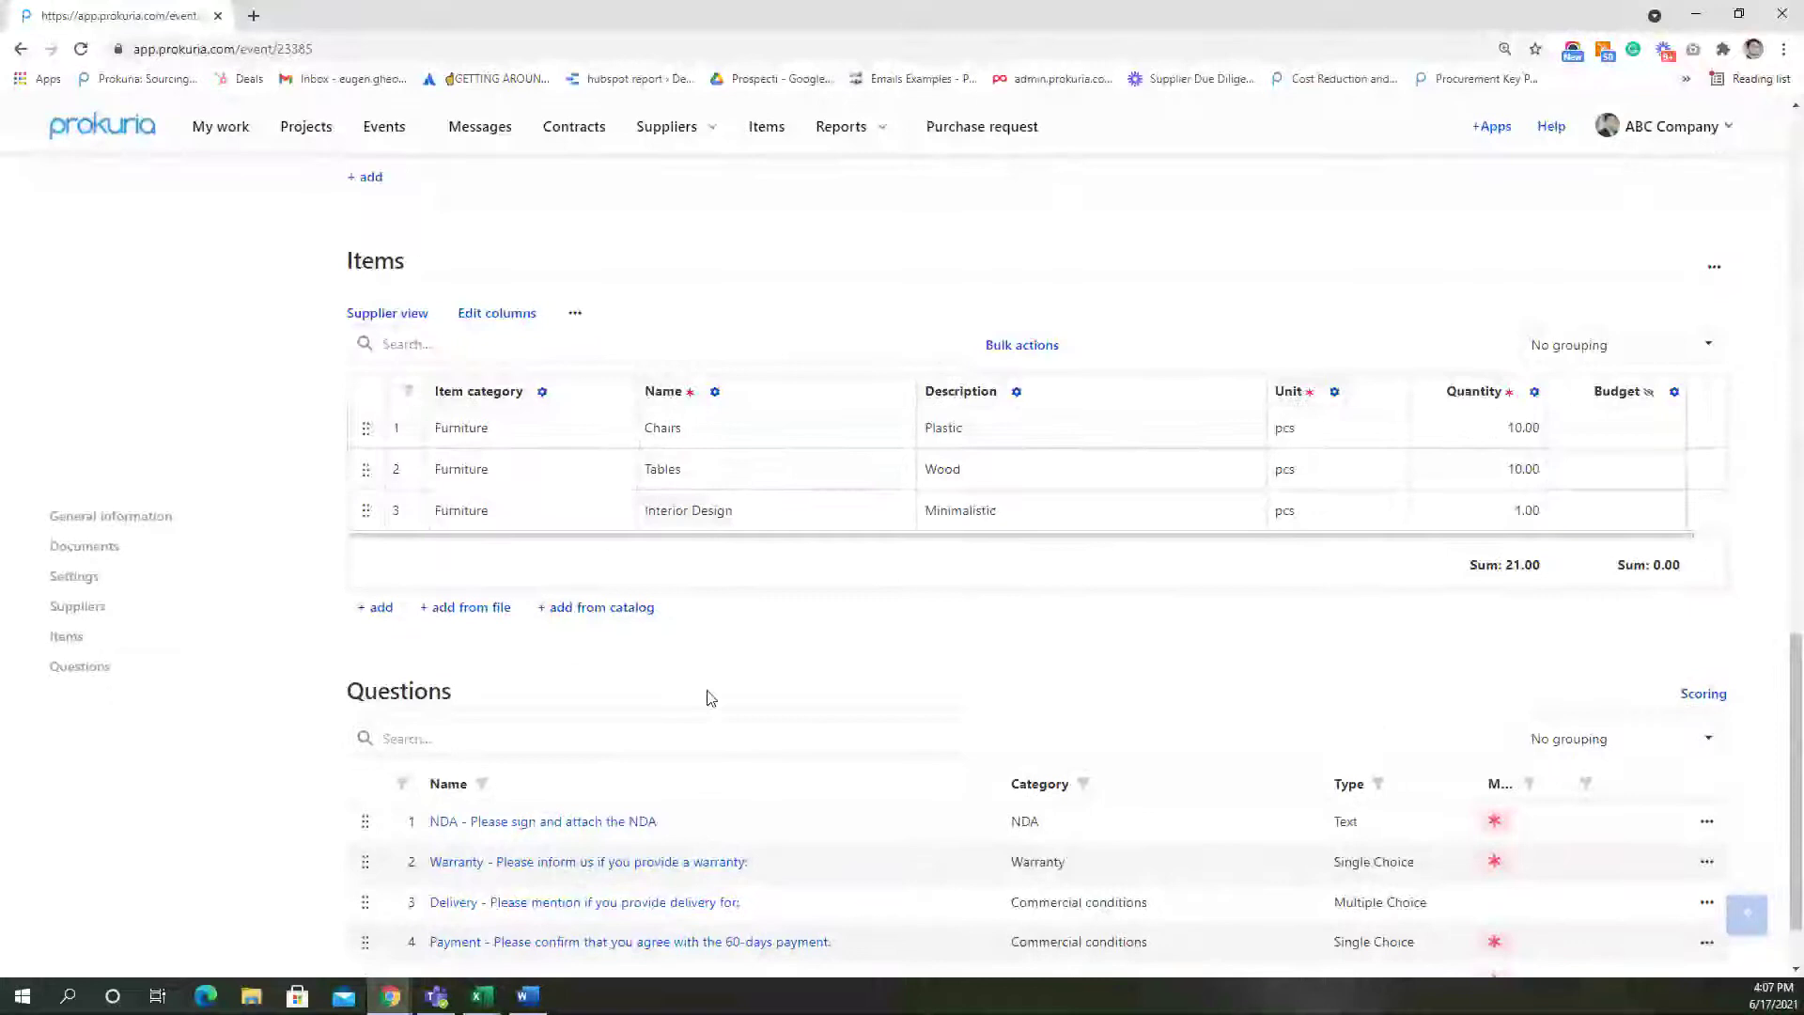
scroll(701, 695, up, 1)
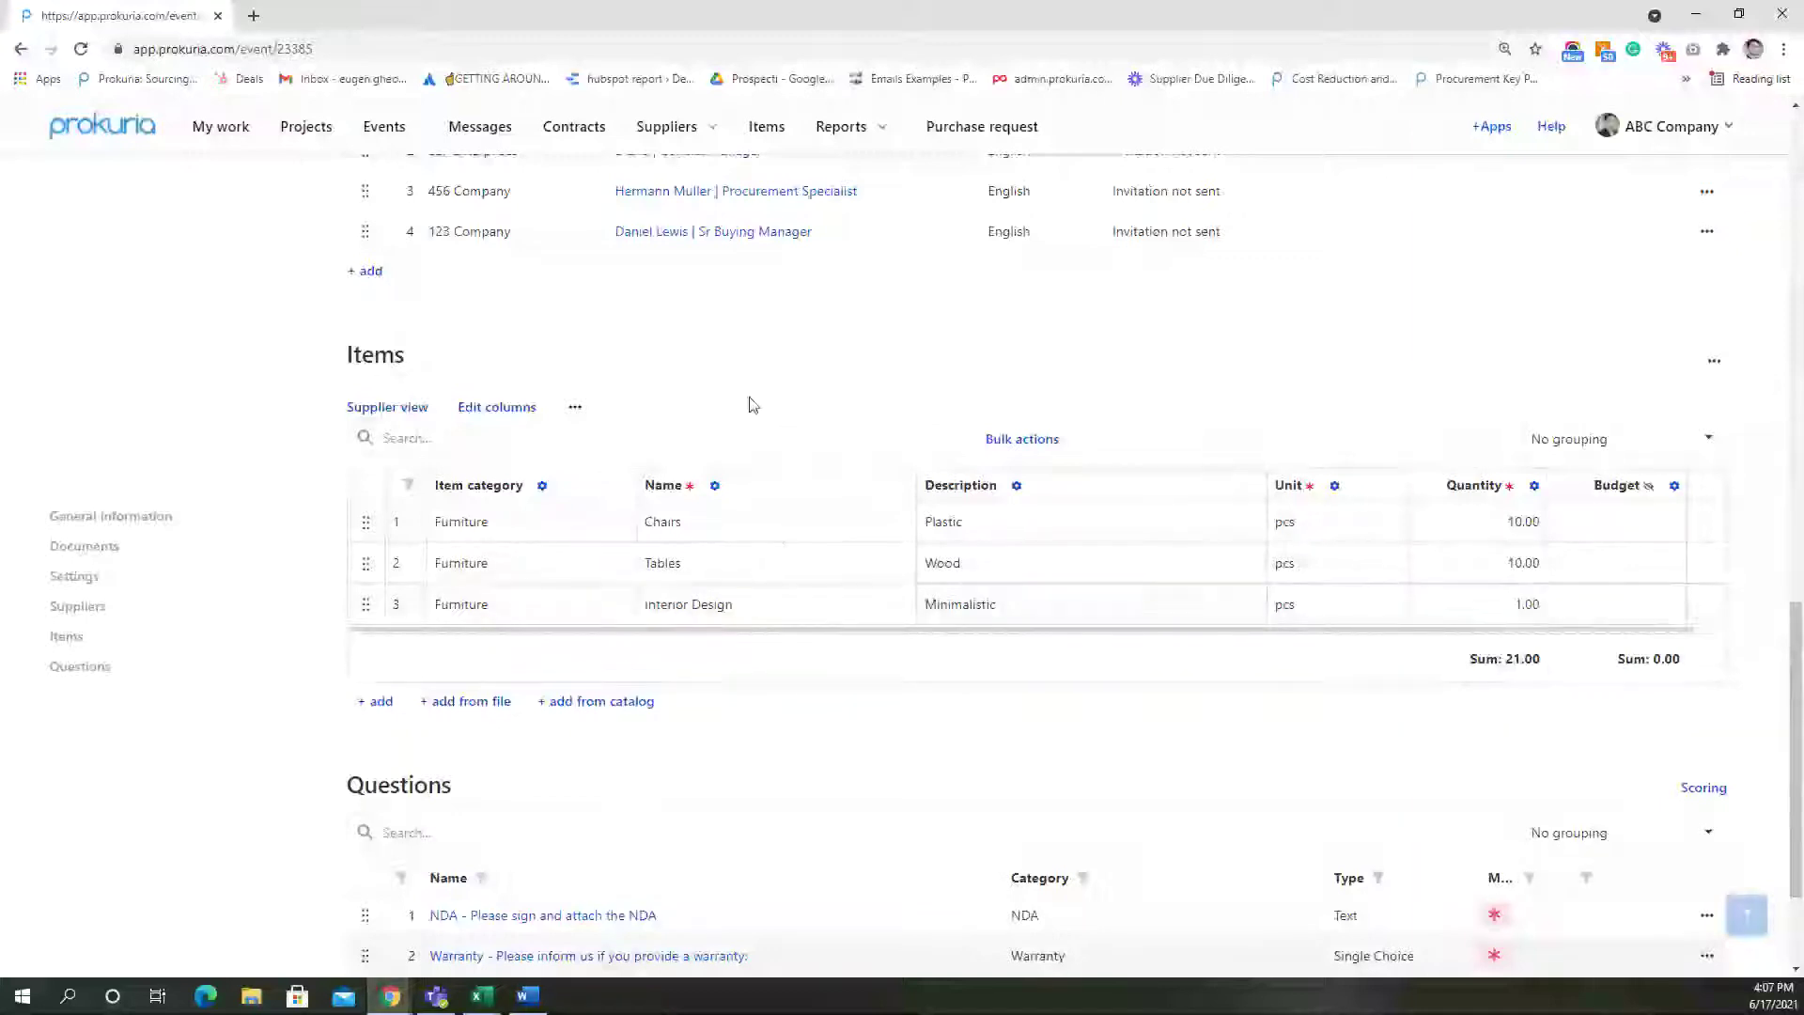
drag(702, 636, 837, 633)
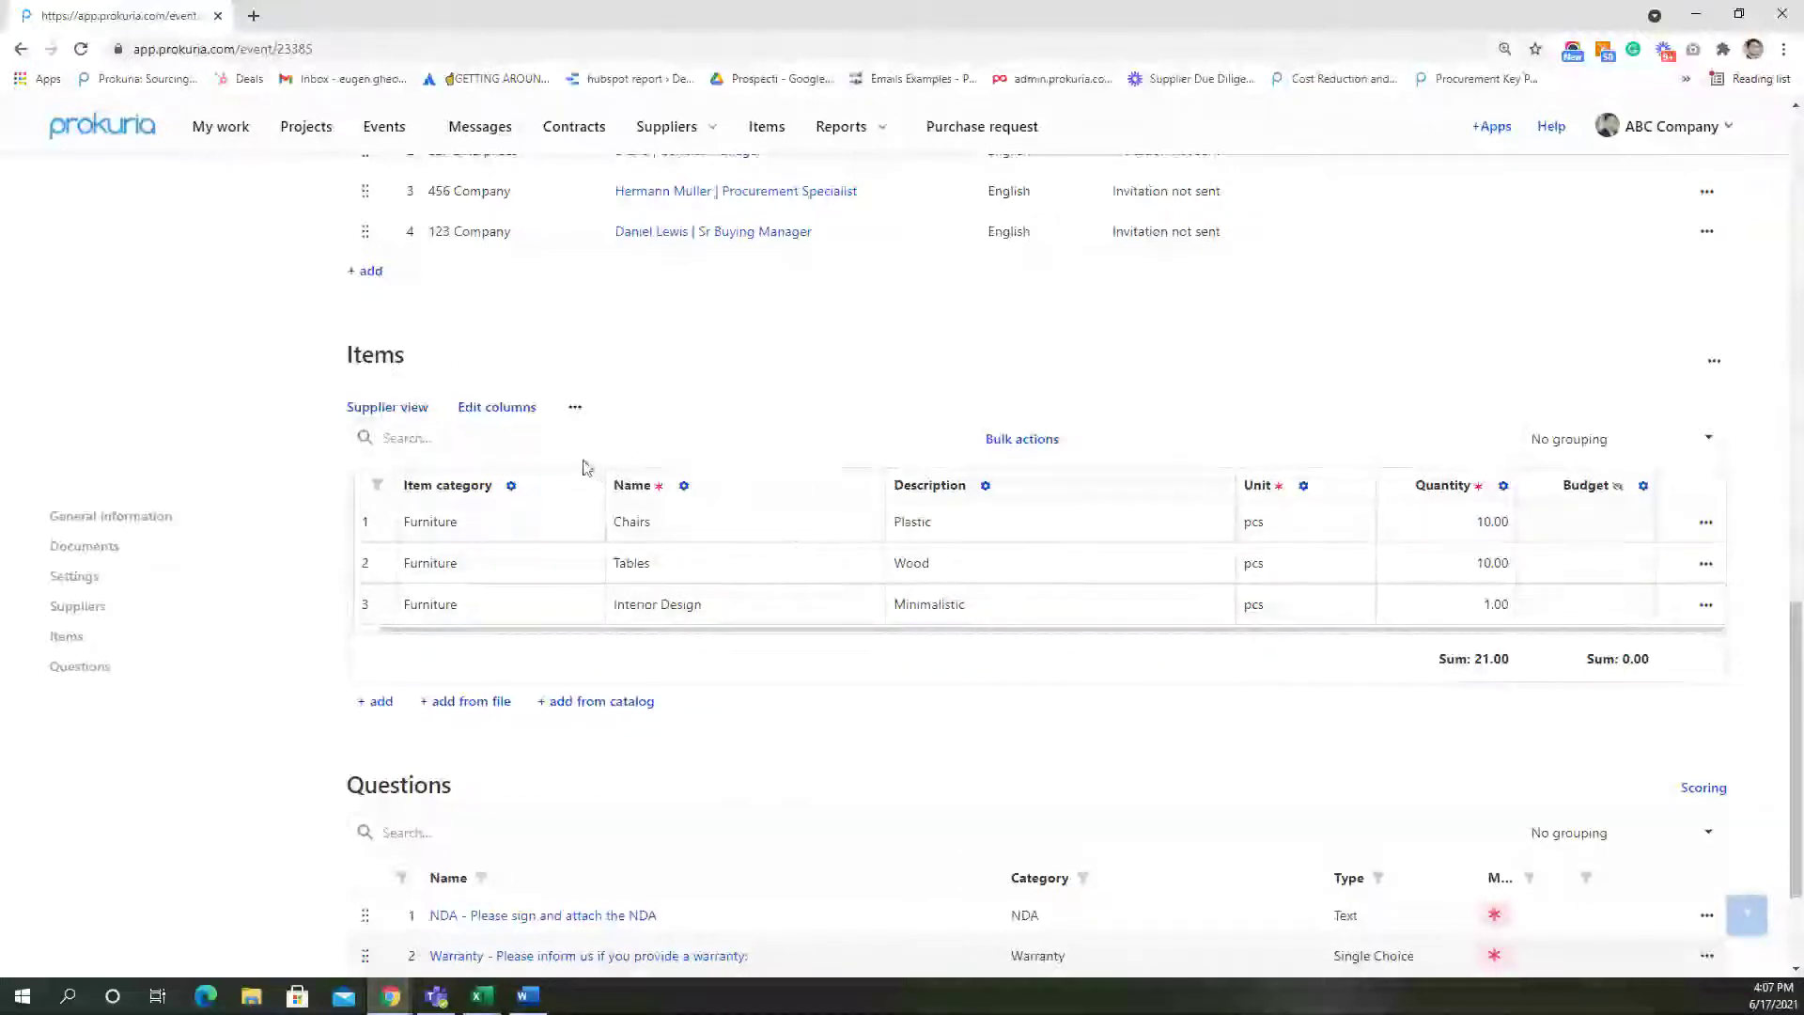
click(575, 407)
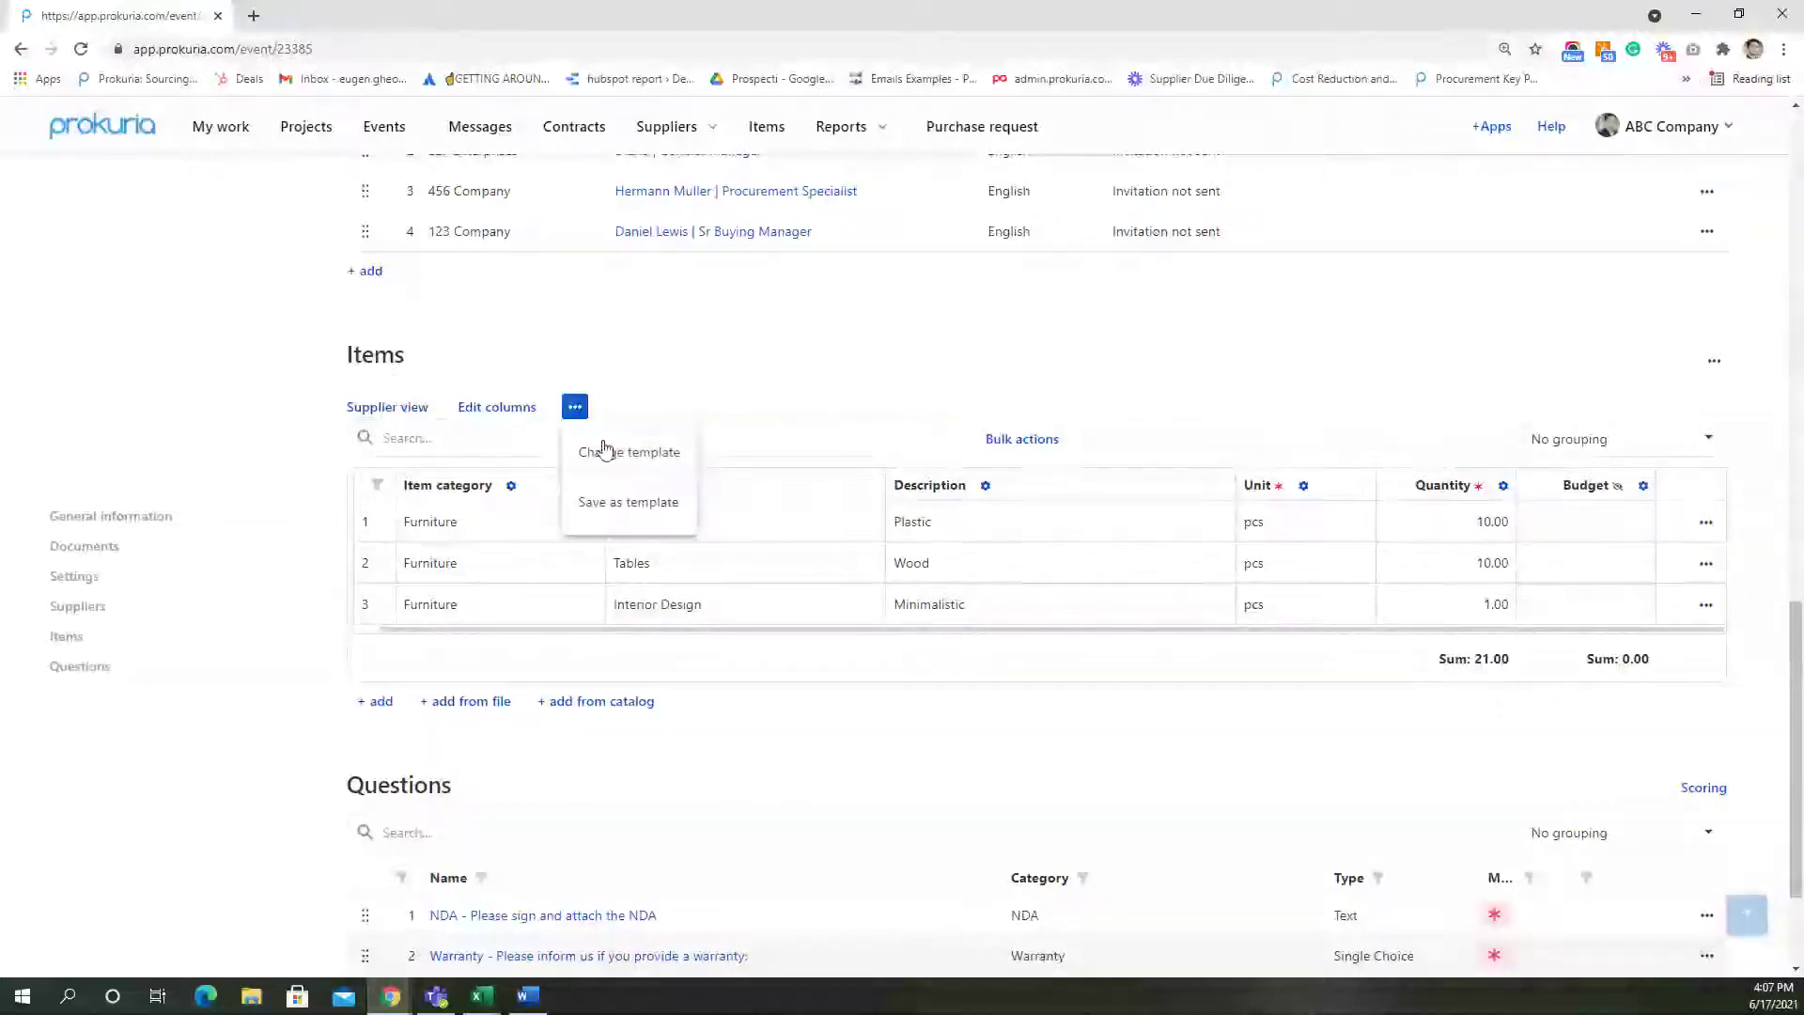
click(630, 455)
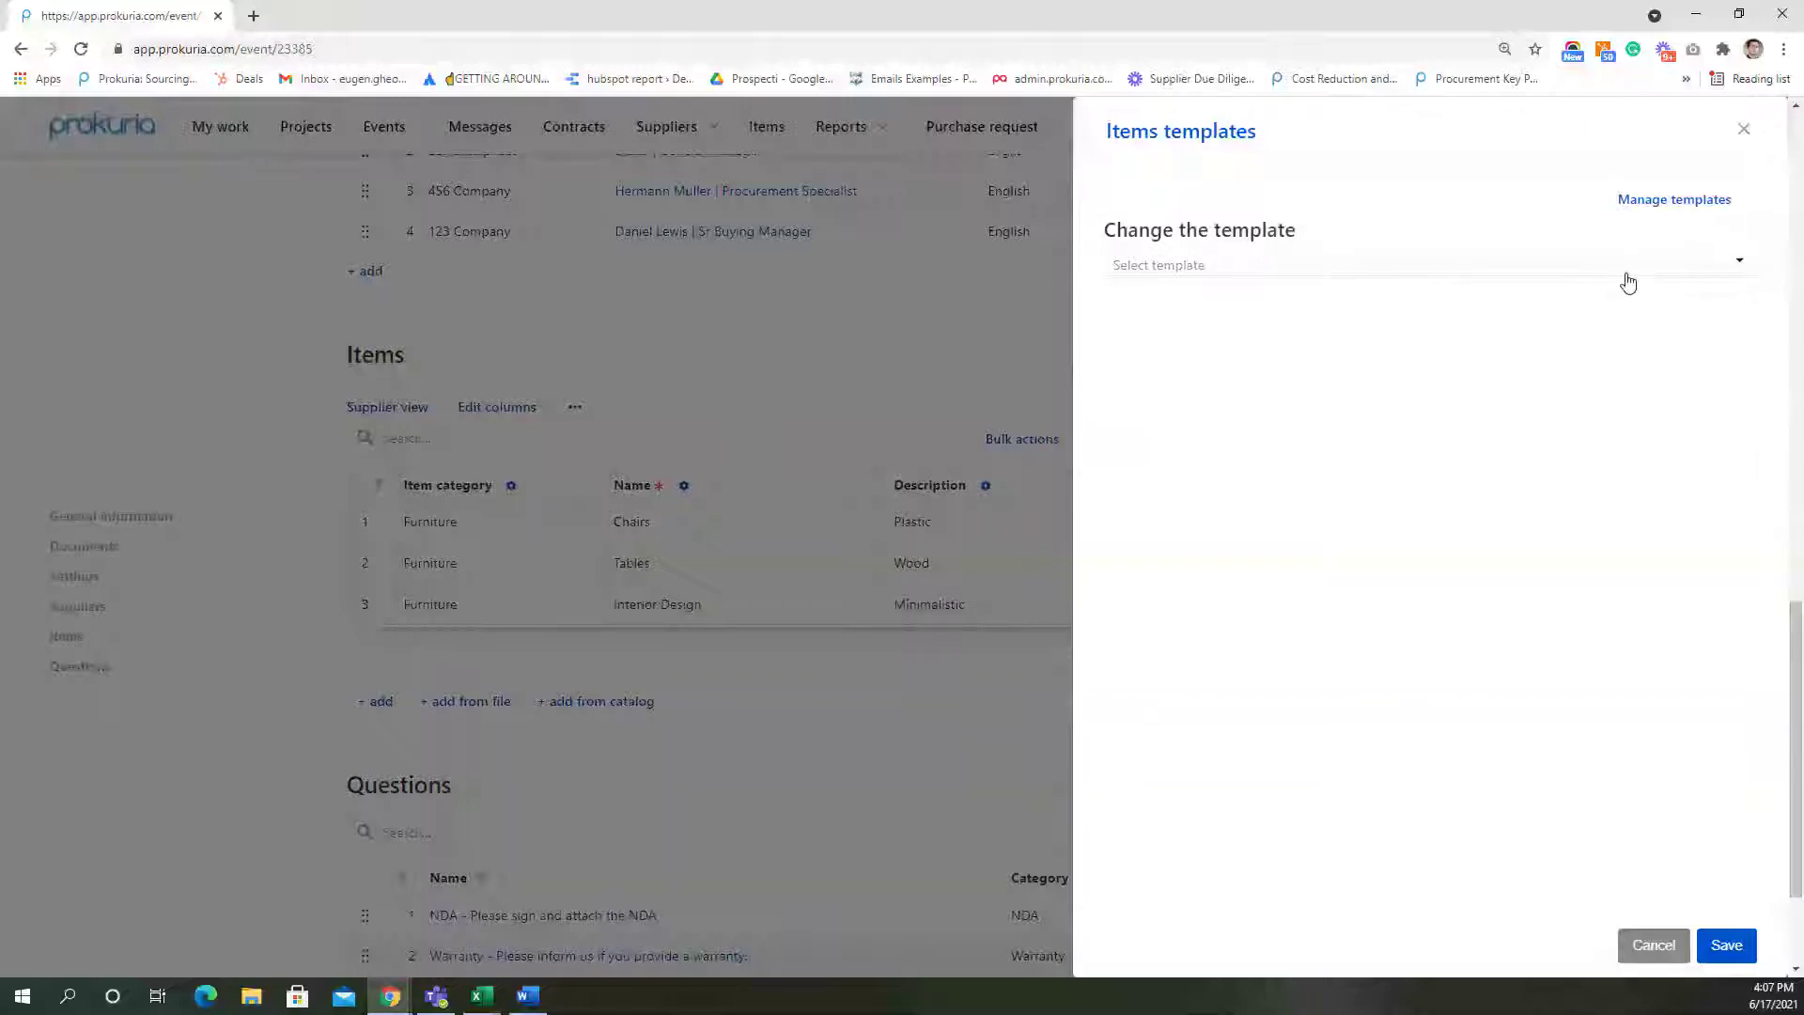
click(1628, 273)
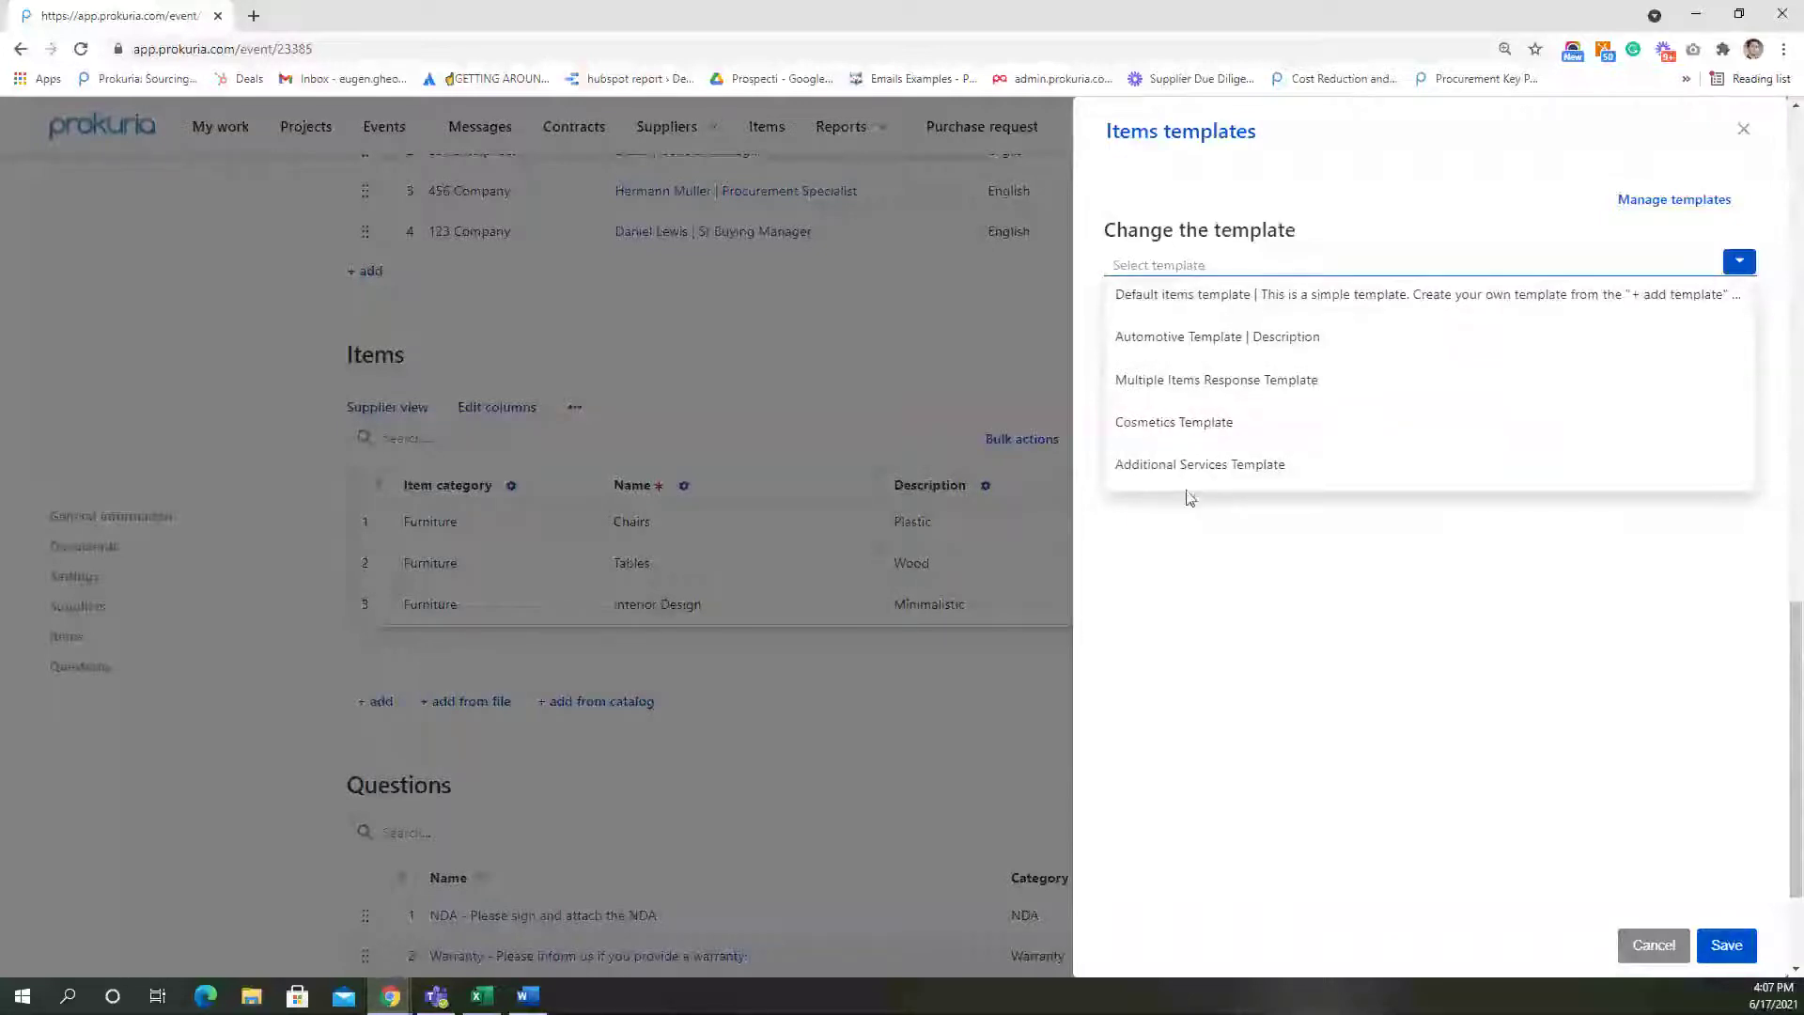
click(1188, 299)
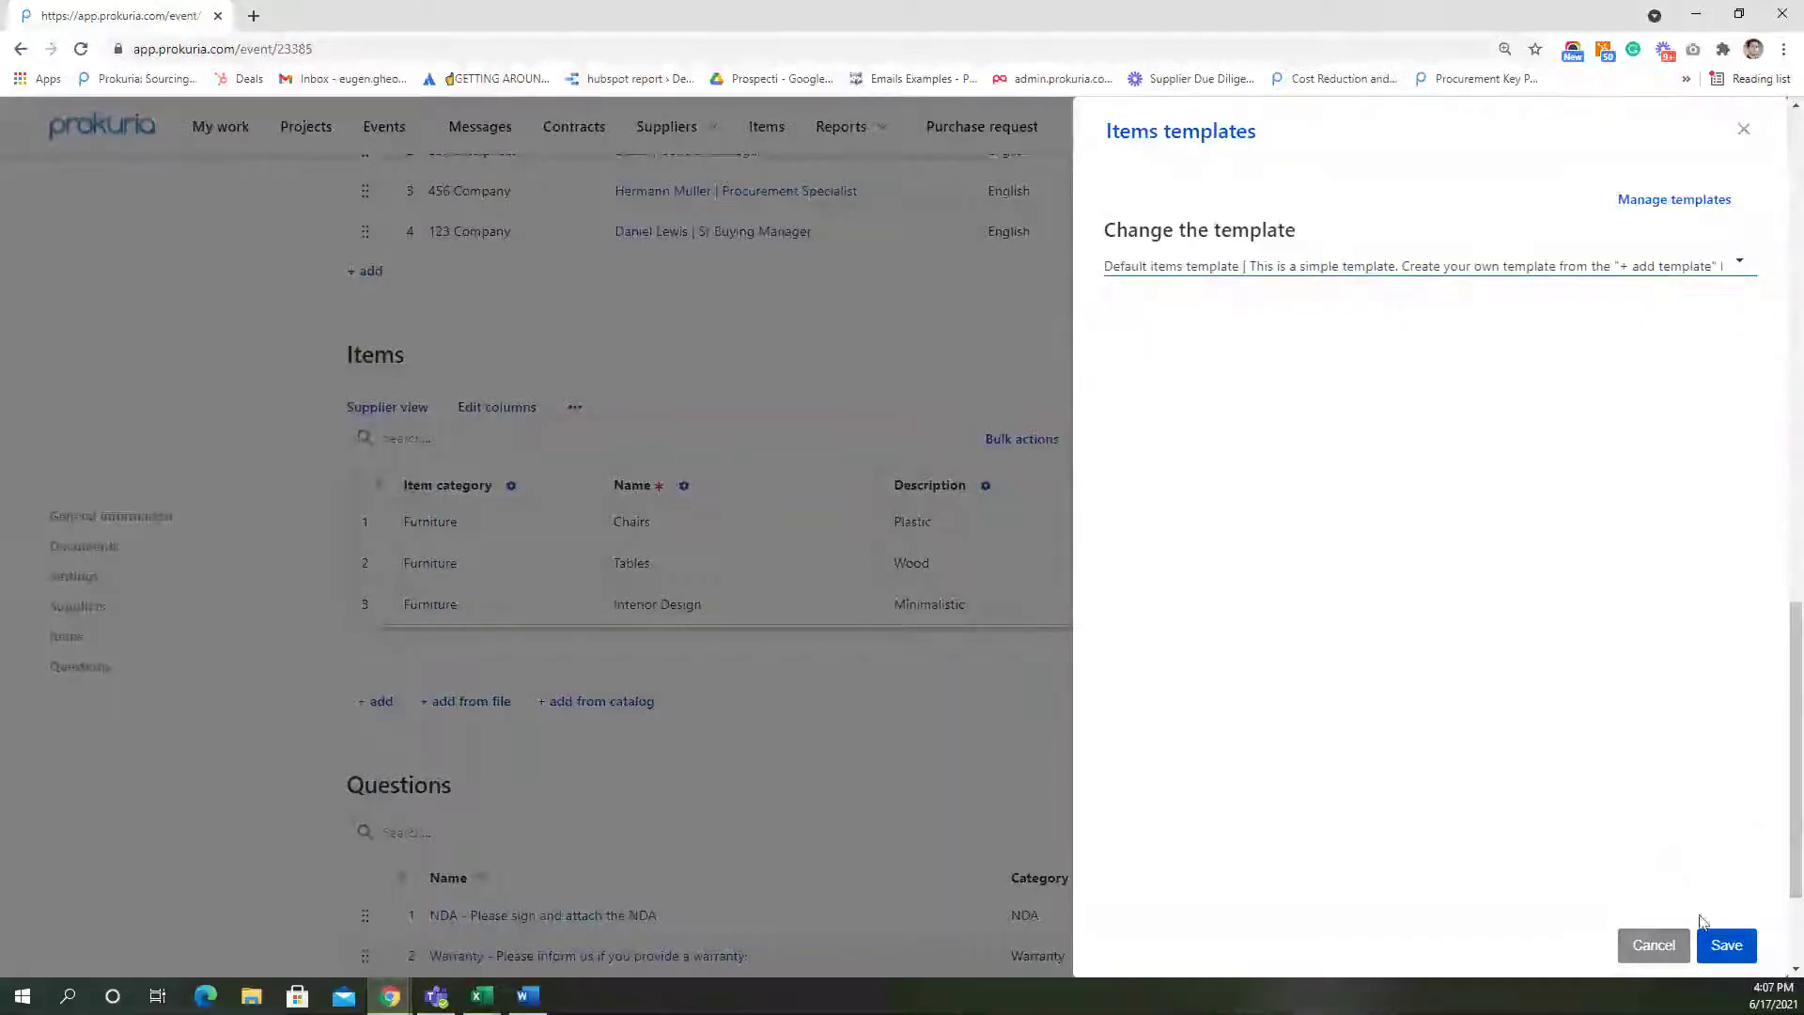
click(1725, 945)
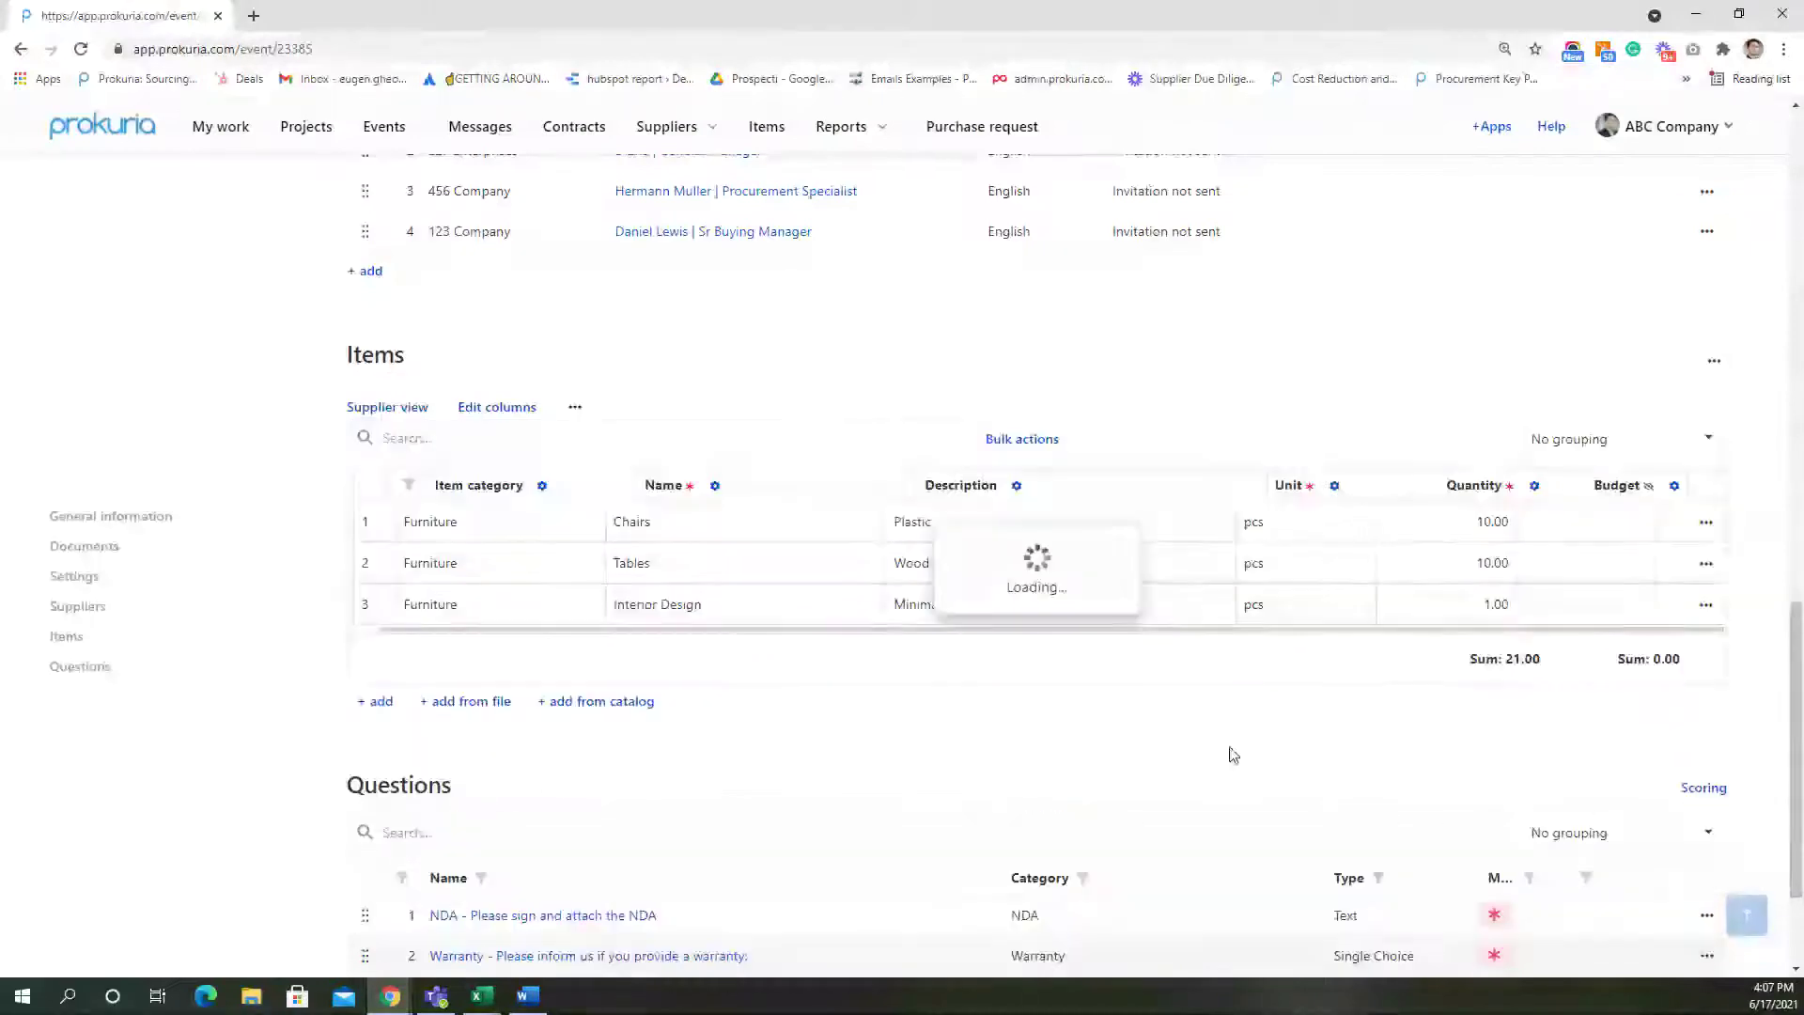
scroll(1234, 756, down, 2)
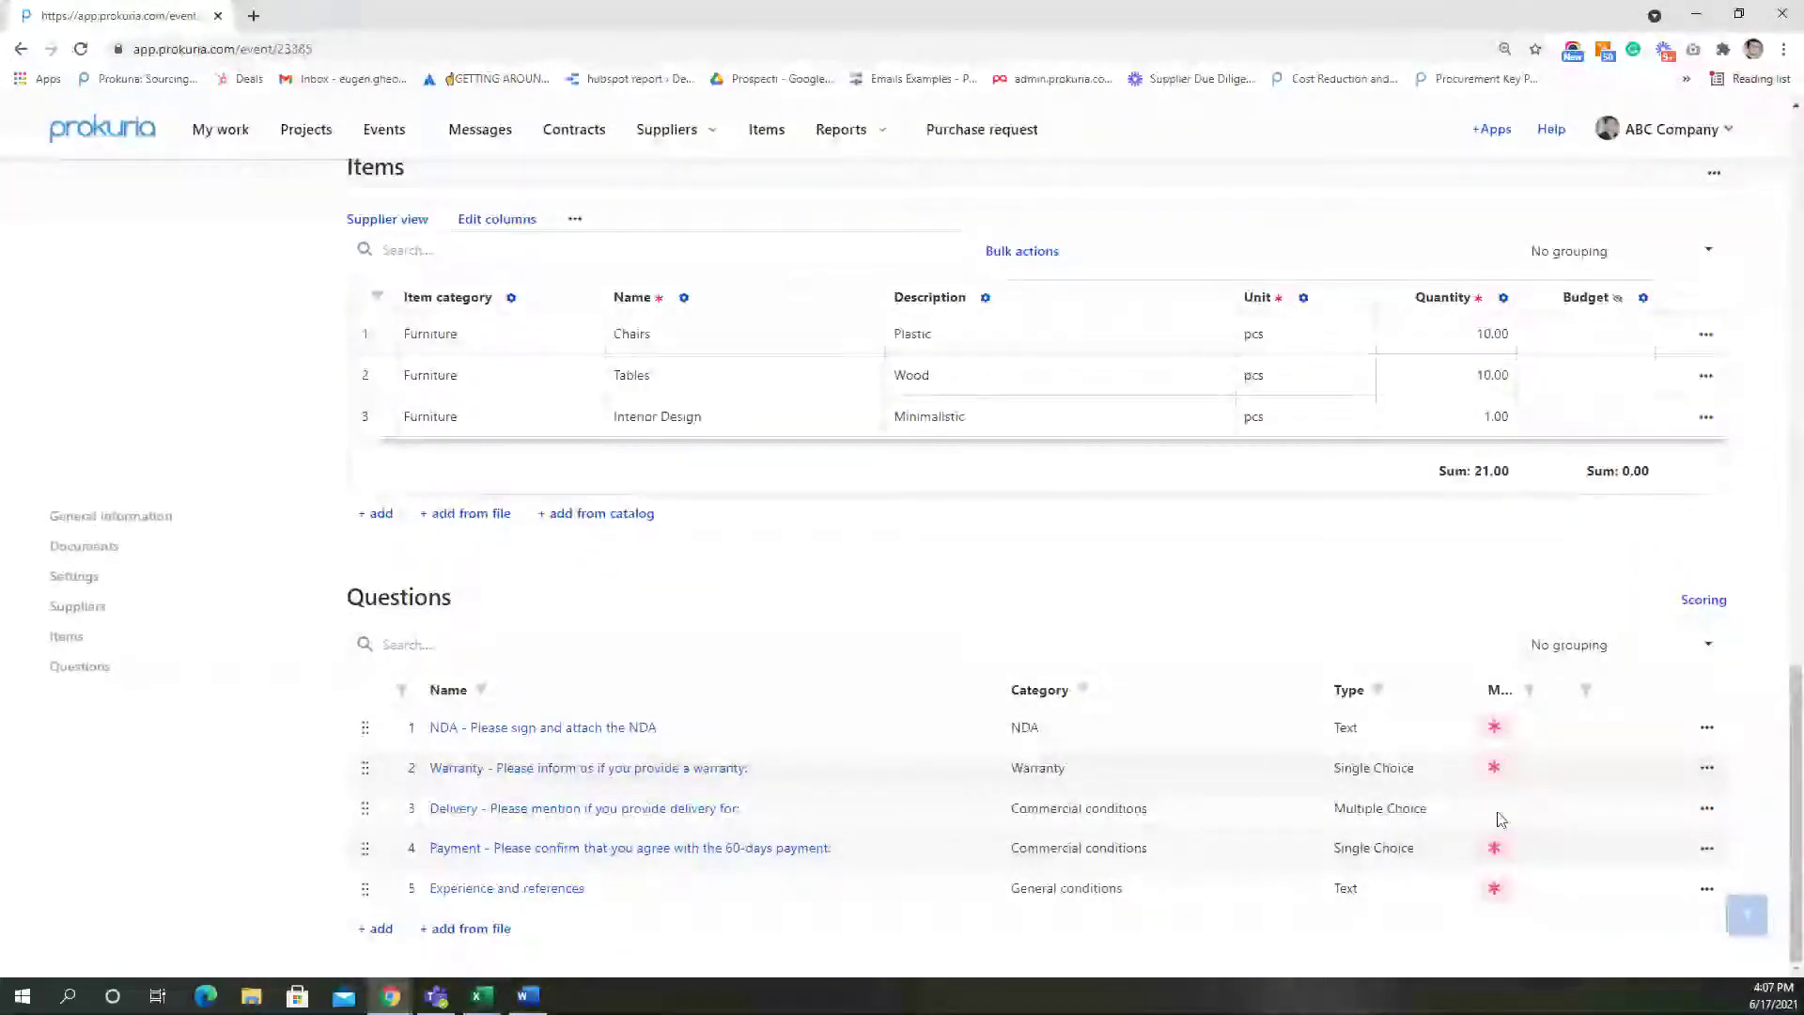
Publish the RFQ Demo - Furniture June 2021 event and confirm with Yes
scroll(821, 620, up, 4)
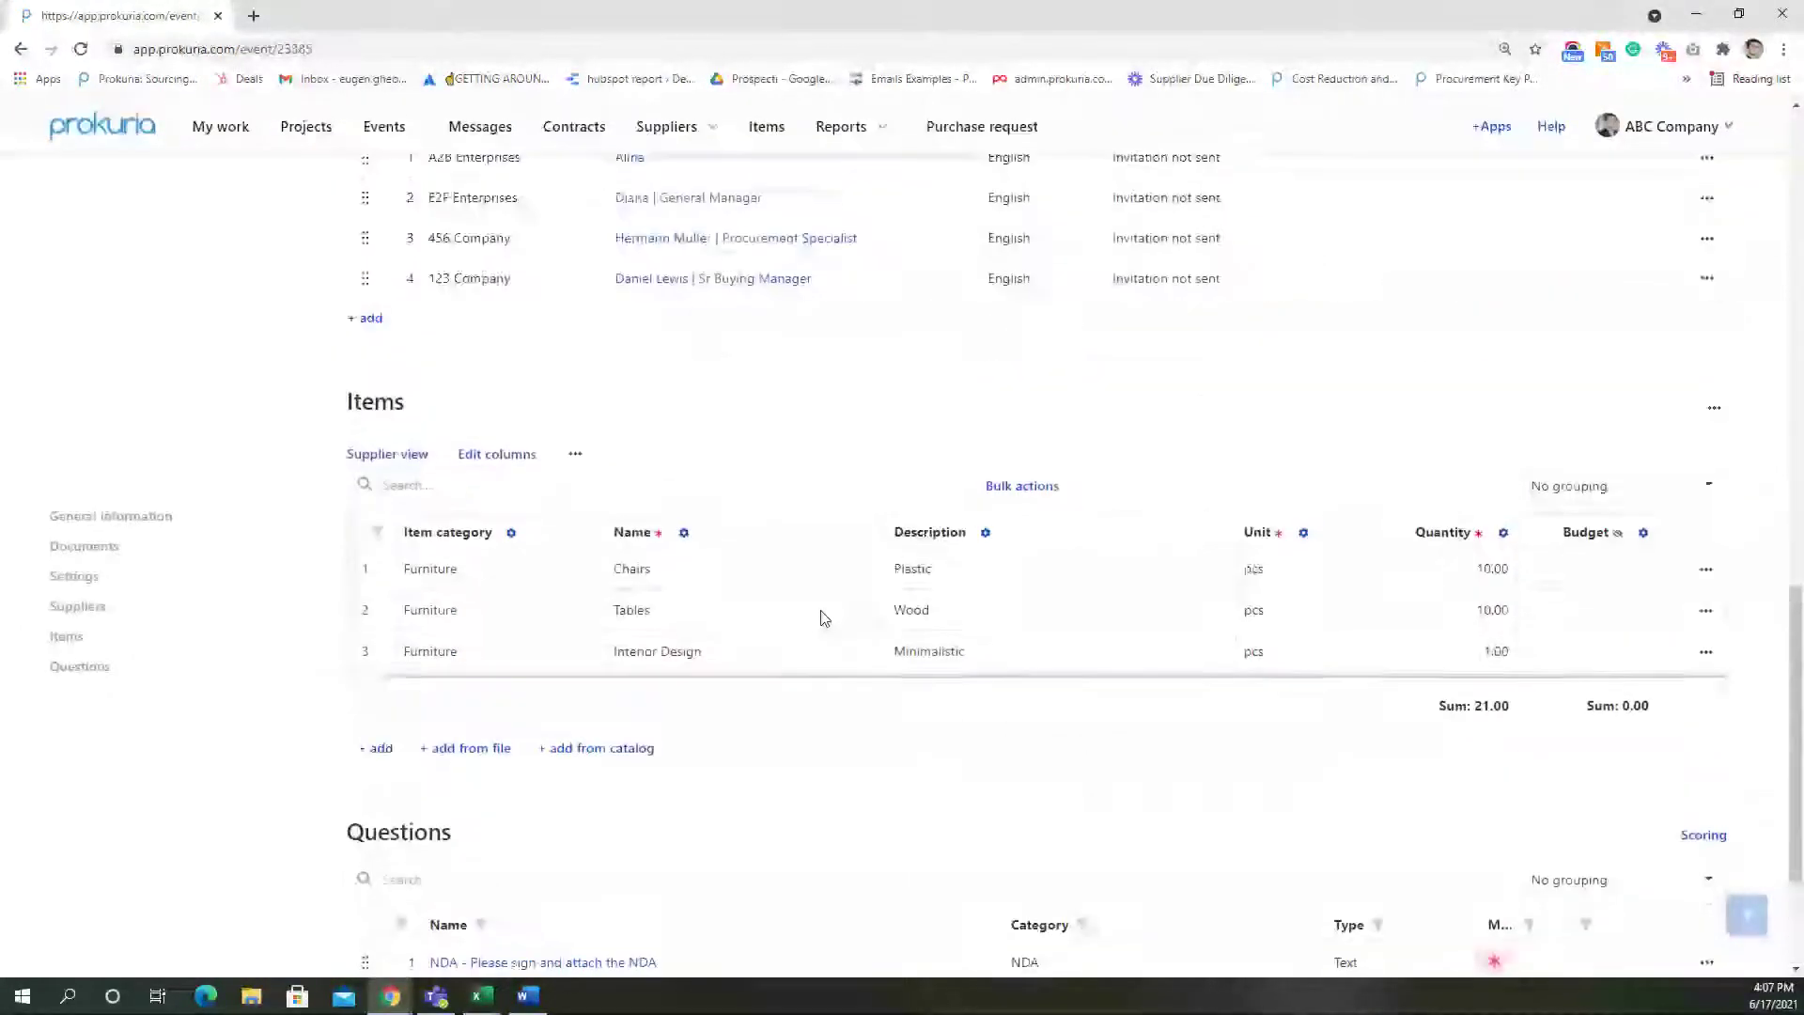
scroll(821, 642, up, 13)
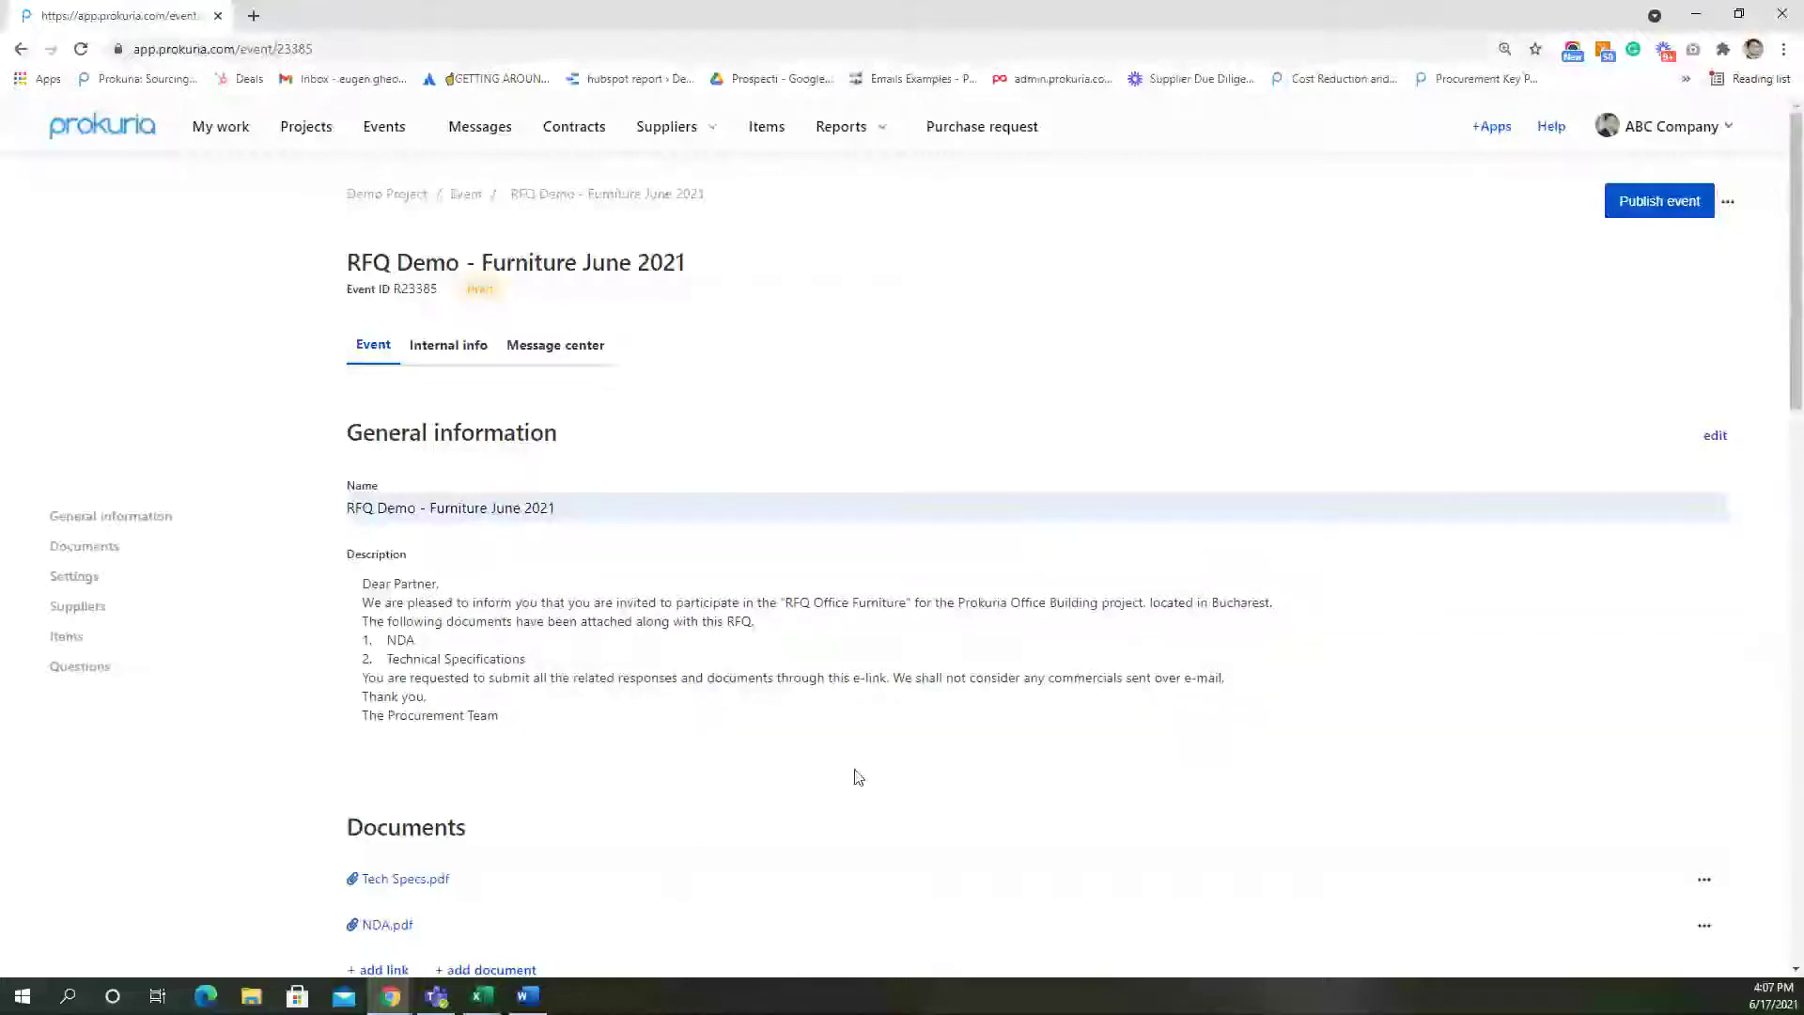
click(1643, 214)
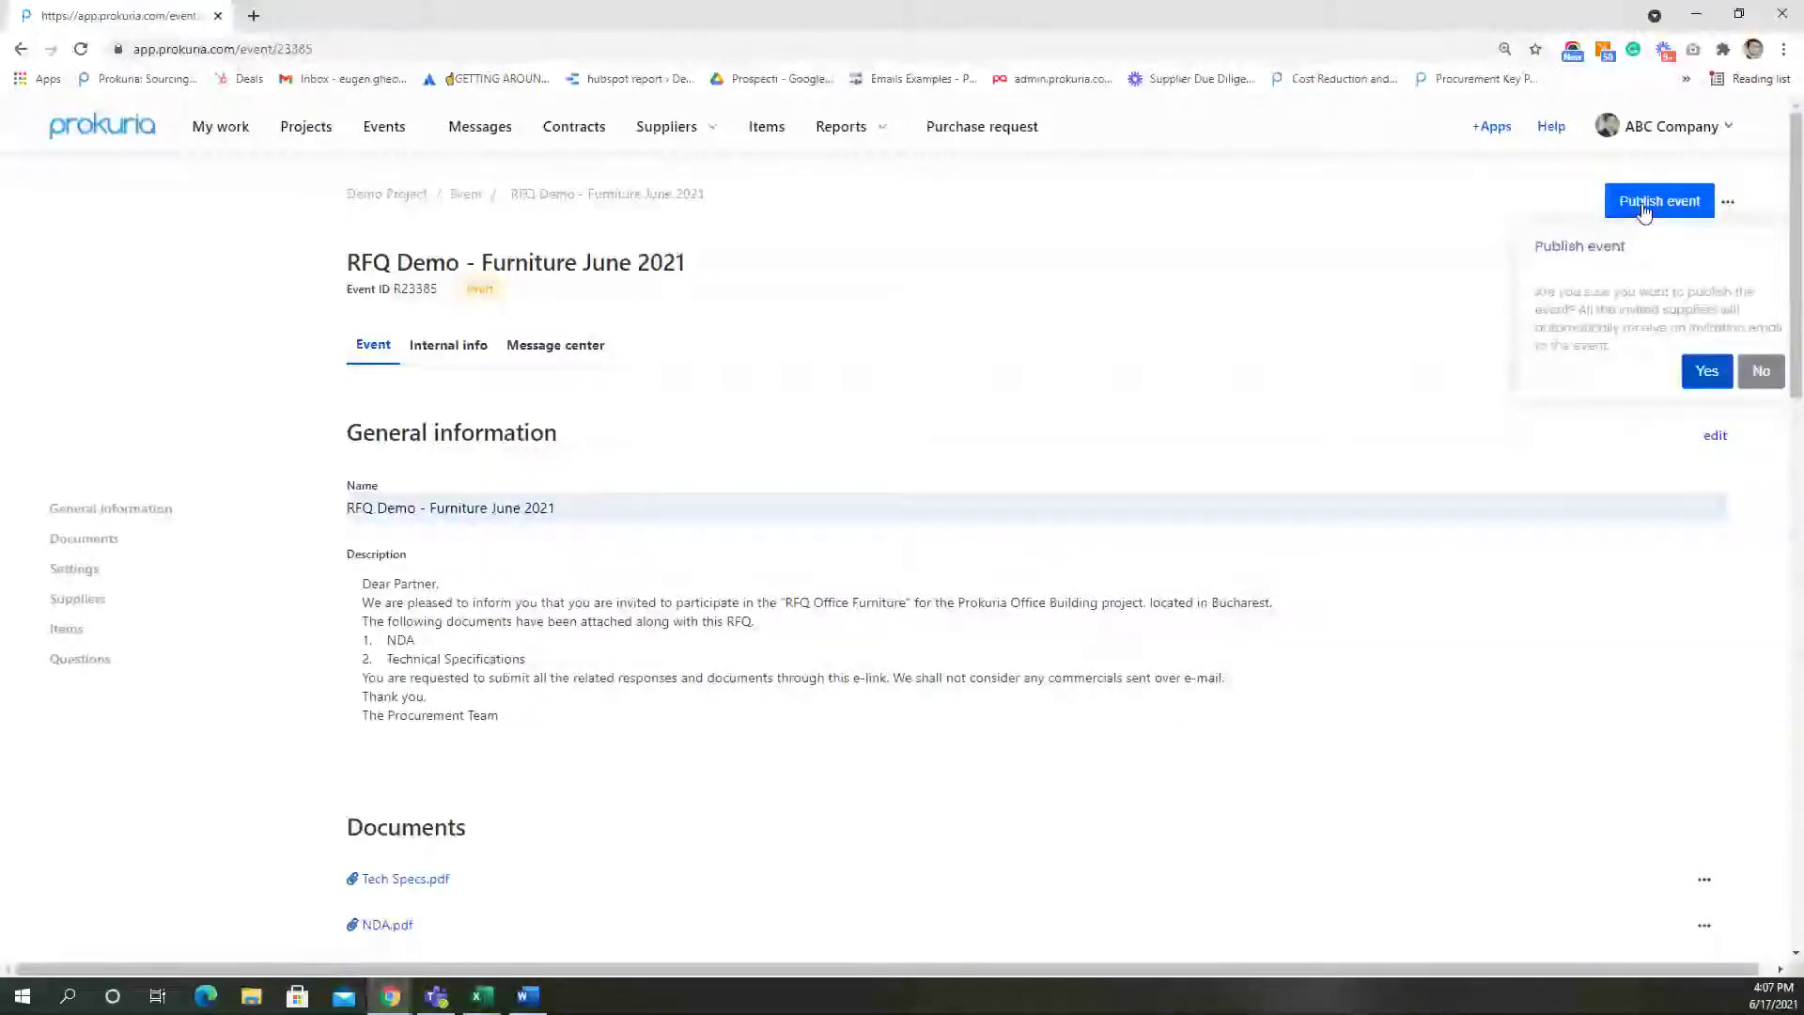
click(1707, 373)
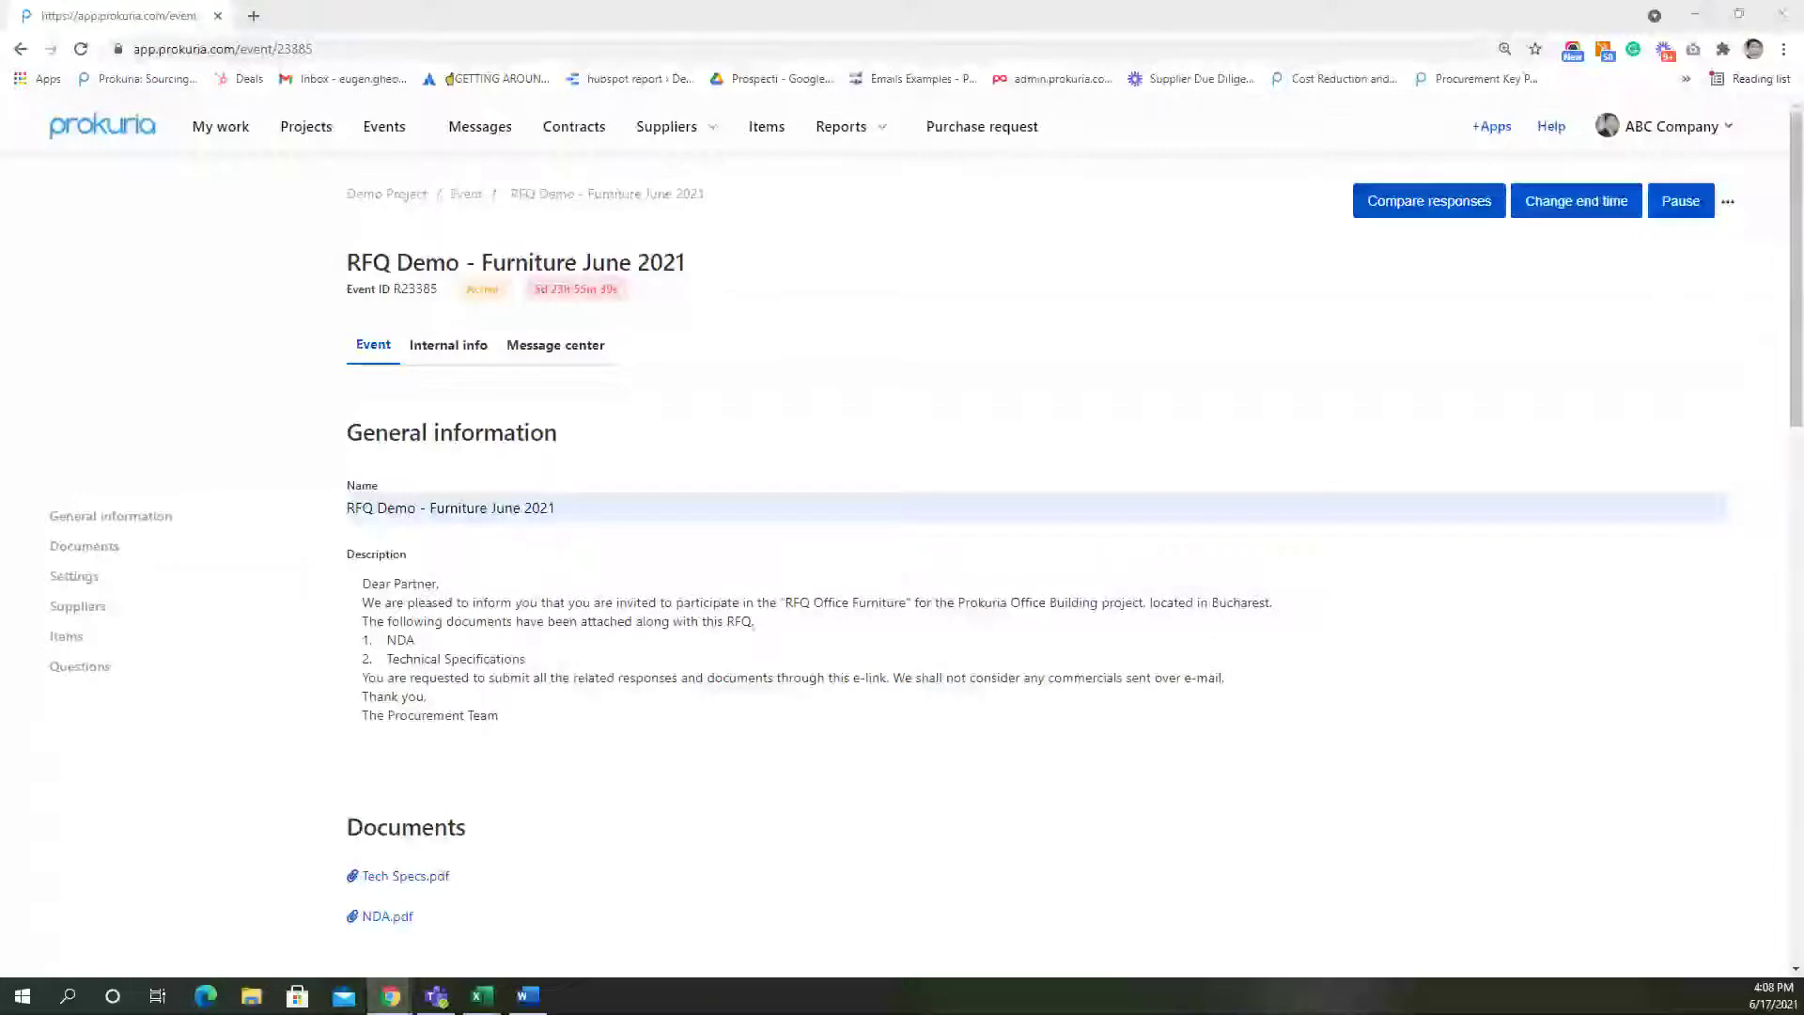
Open the RFQ Demo - Furniture June 2021 invitation email in Gmail and read through it
drag(207, 9, 384, 31)
scroll(918, 606, down, 1)
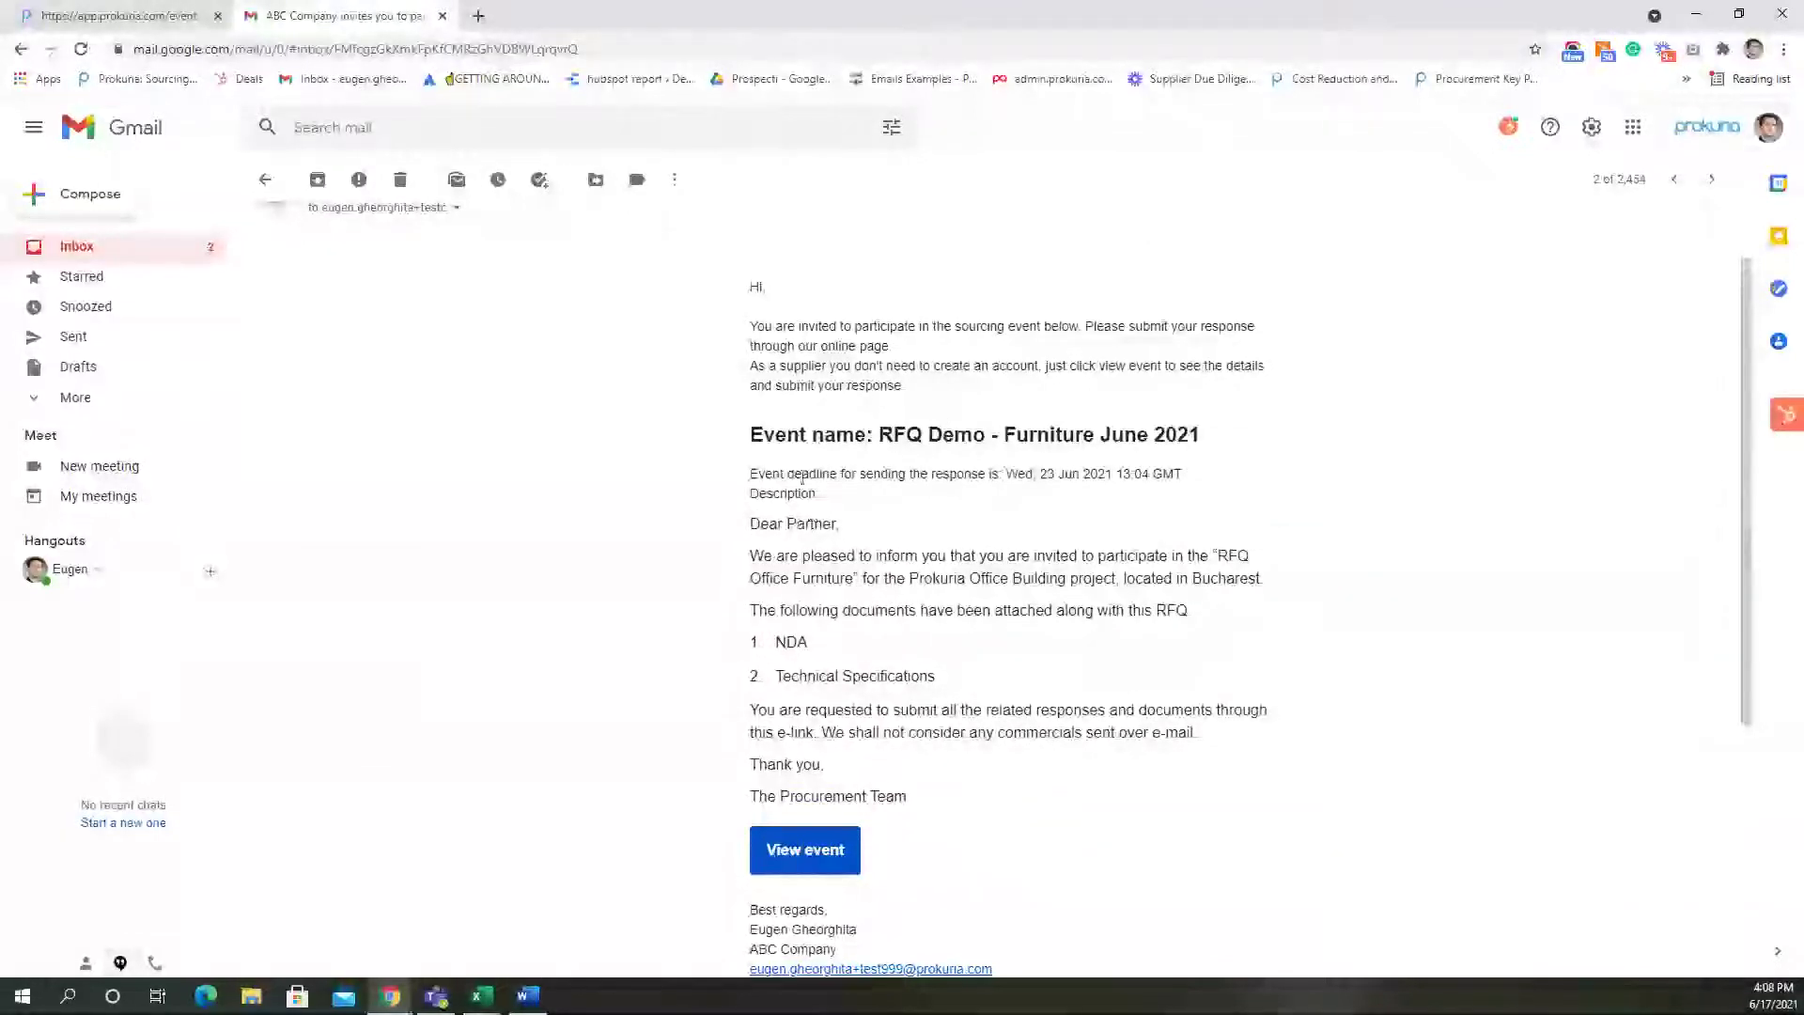
drag(787, 434, 1221, 449)
click(1047, 487)
scroll(927, 801, down, 1)
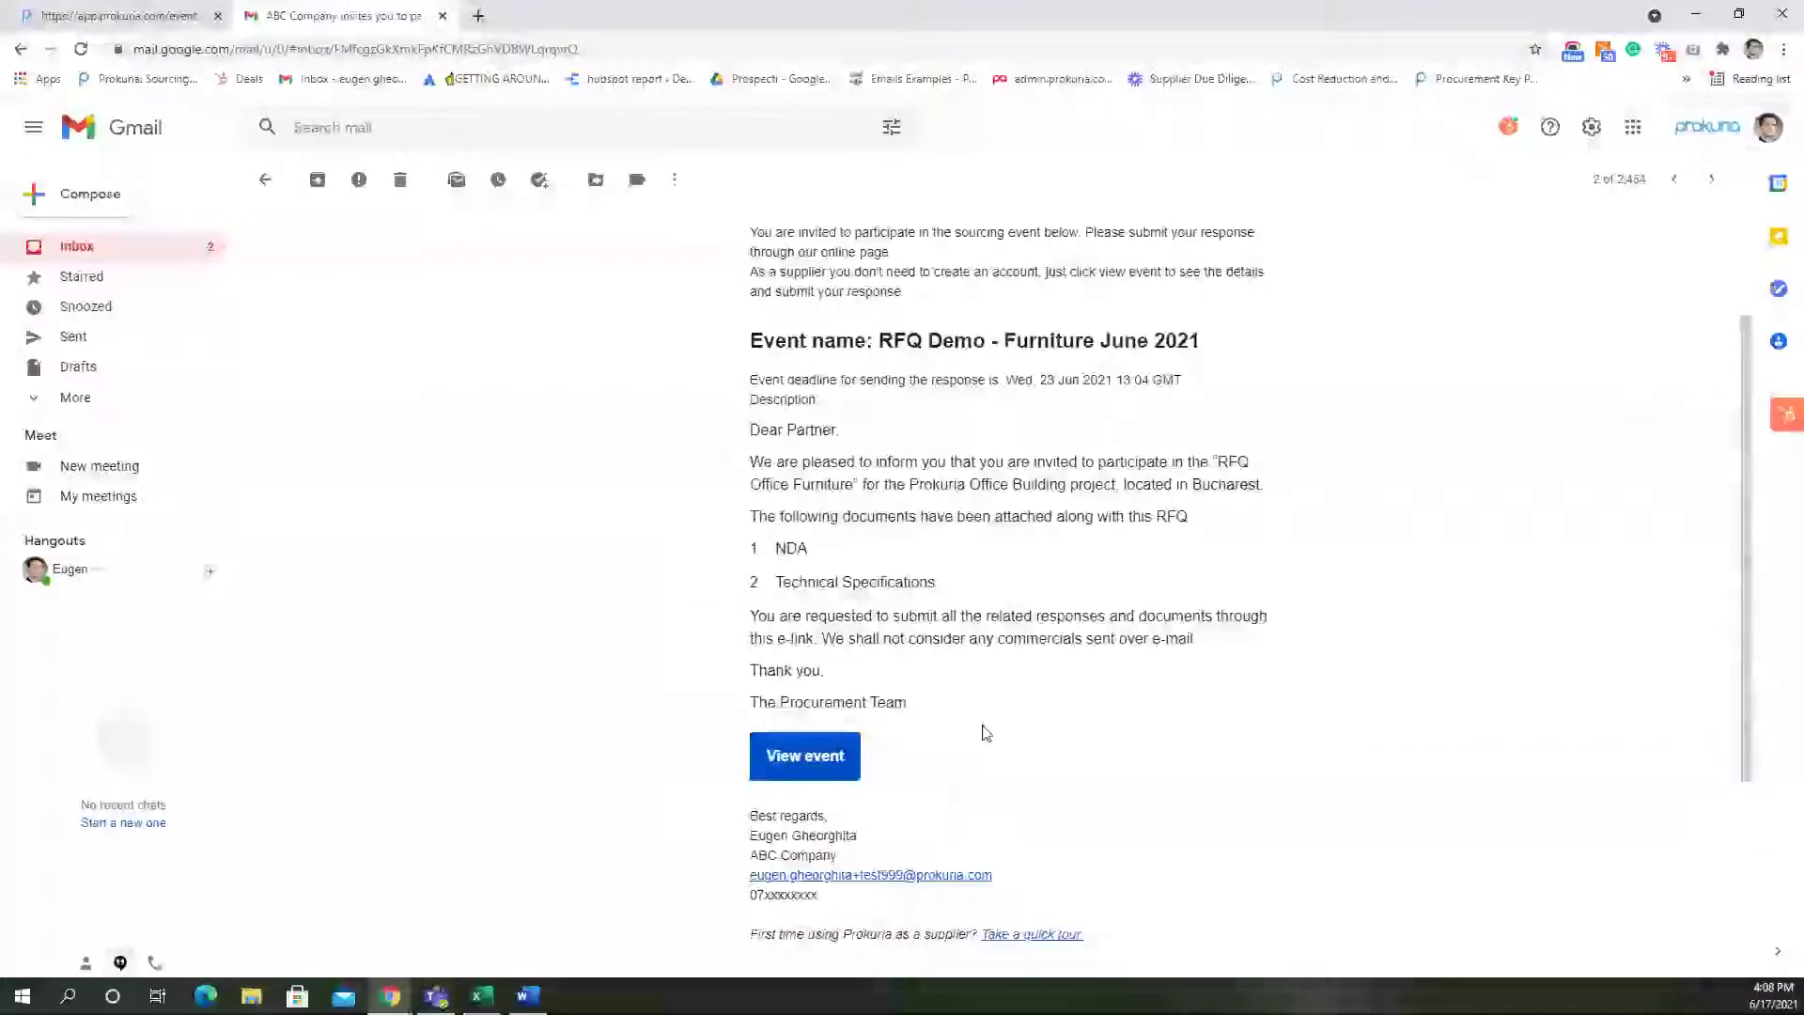
Open the RFQ Demo - Furniture June 2021 event from the invitation email and accept its terms and conditions
click(809, 759)
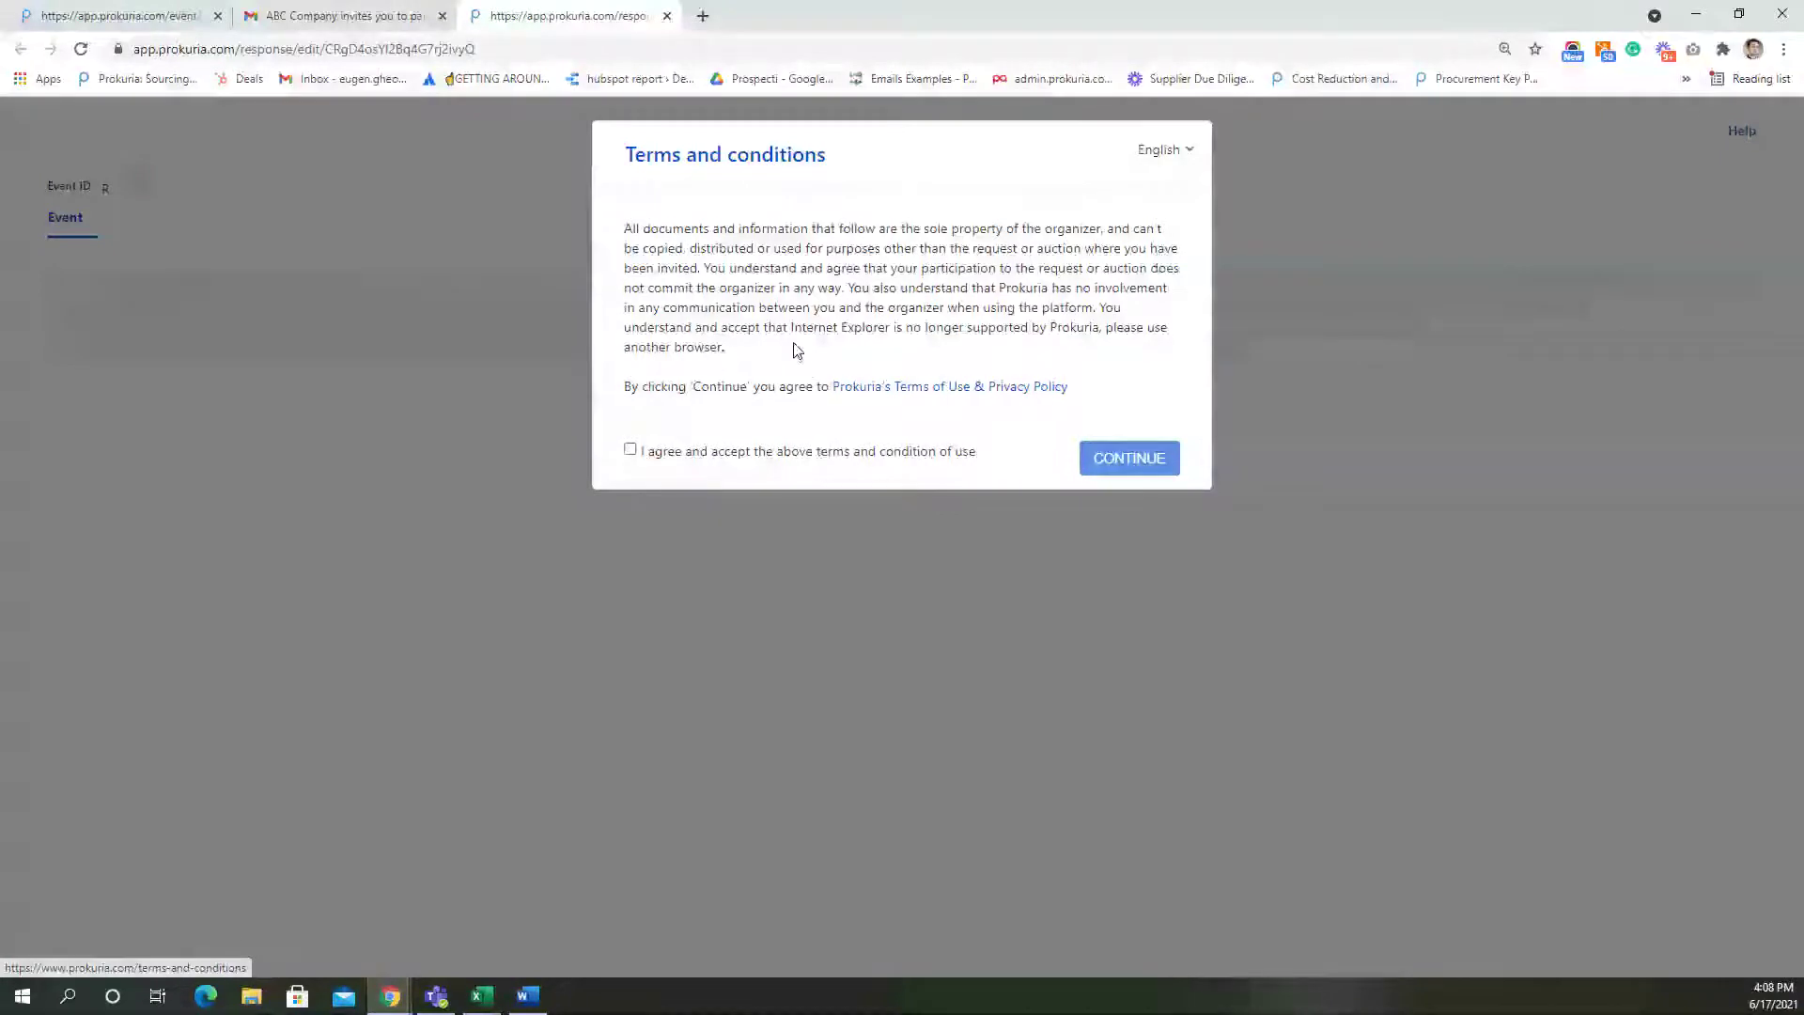
click(631, 451)
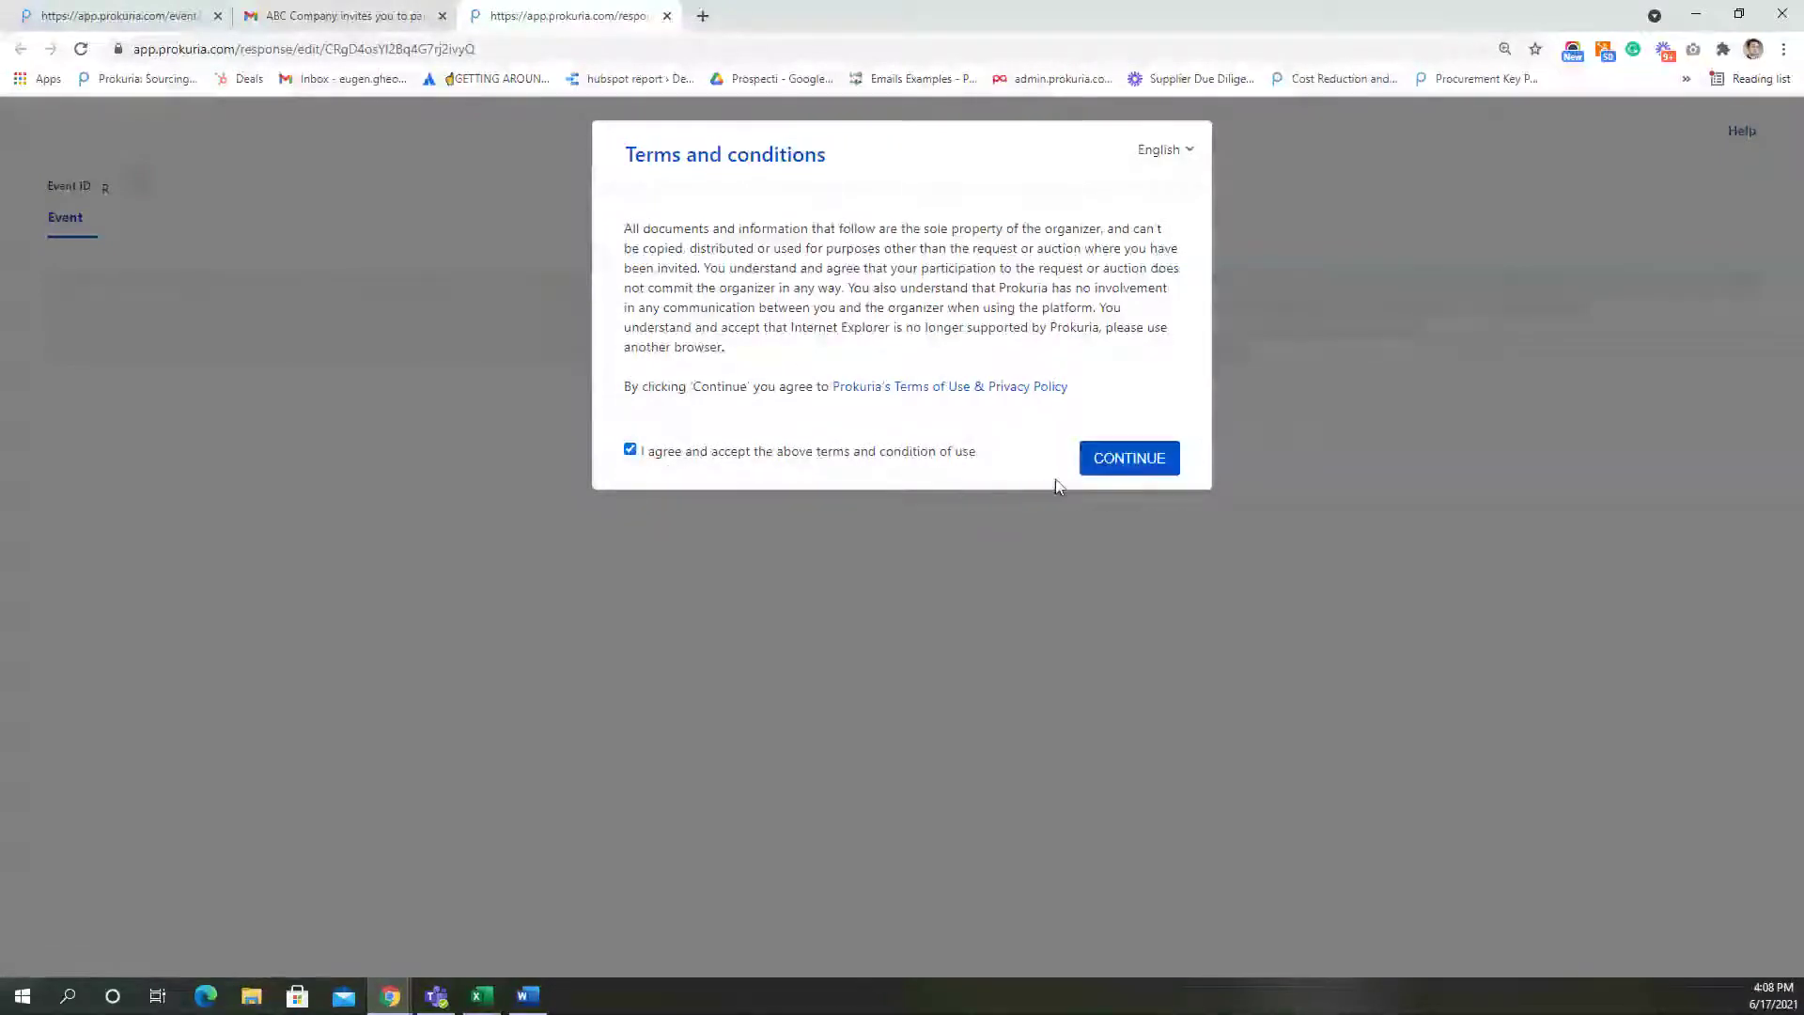
click(1127, 460)
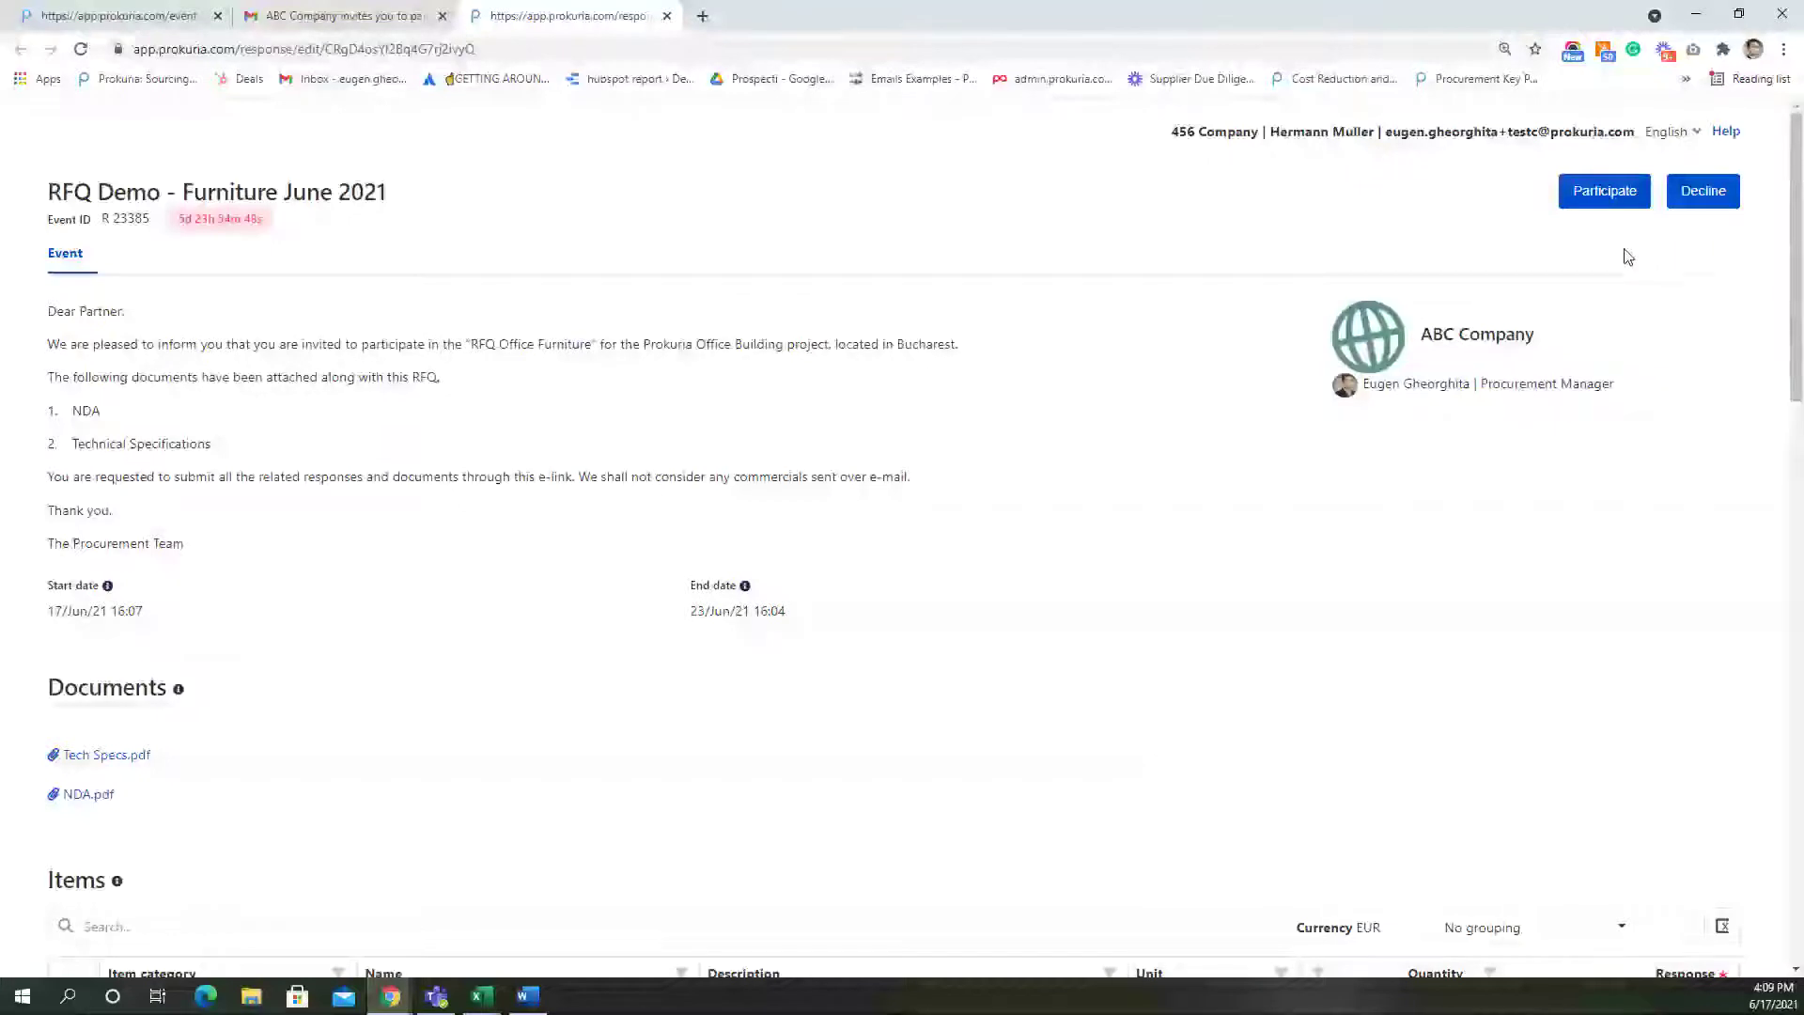
Join the event as a participant and download the Tech Specs and NDA documents
click(1608, 194)
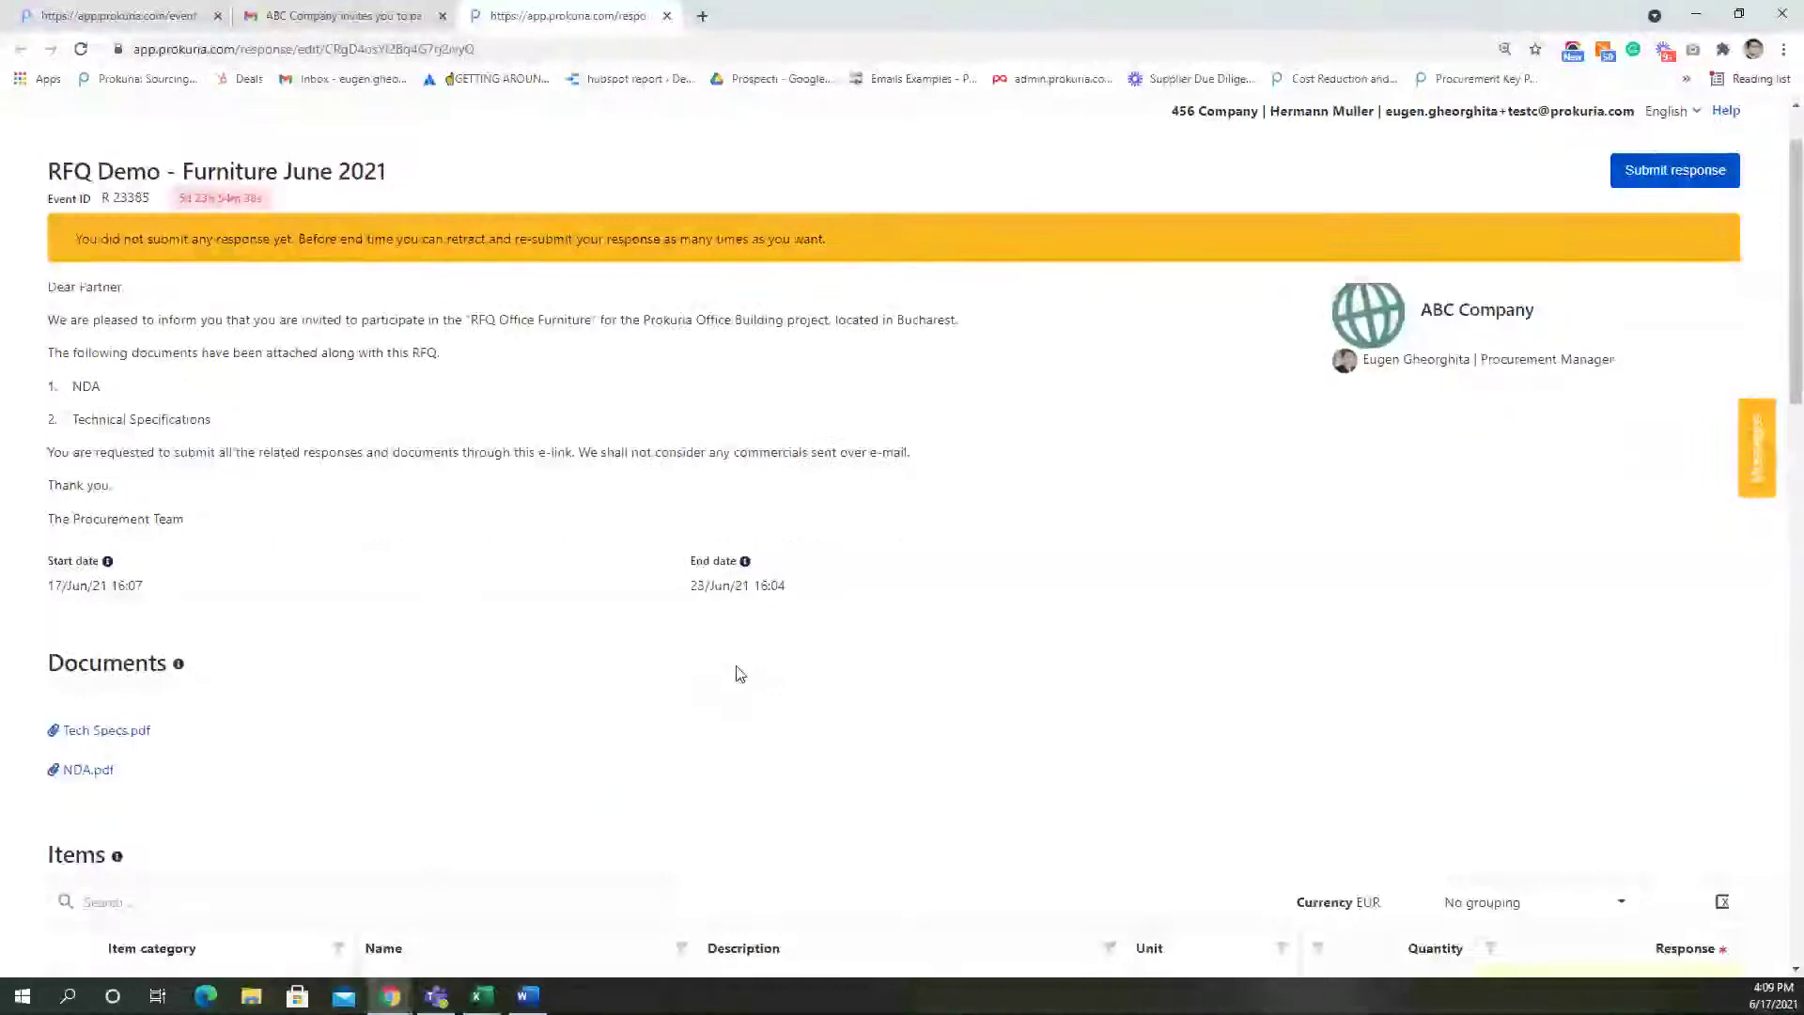
scroll(486, 689, down, 1)
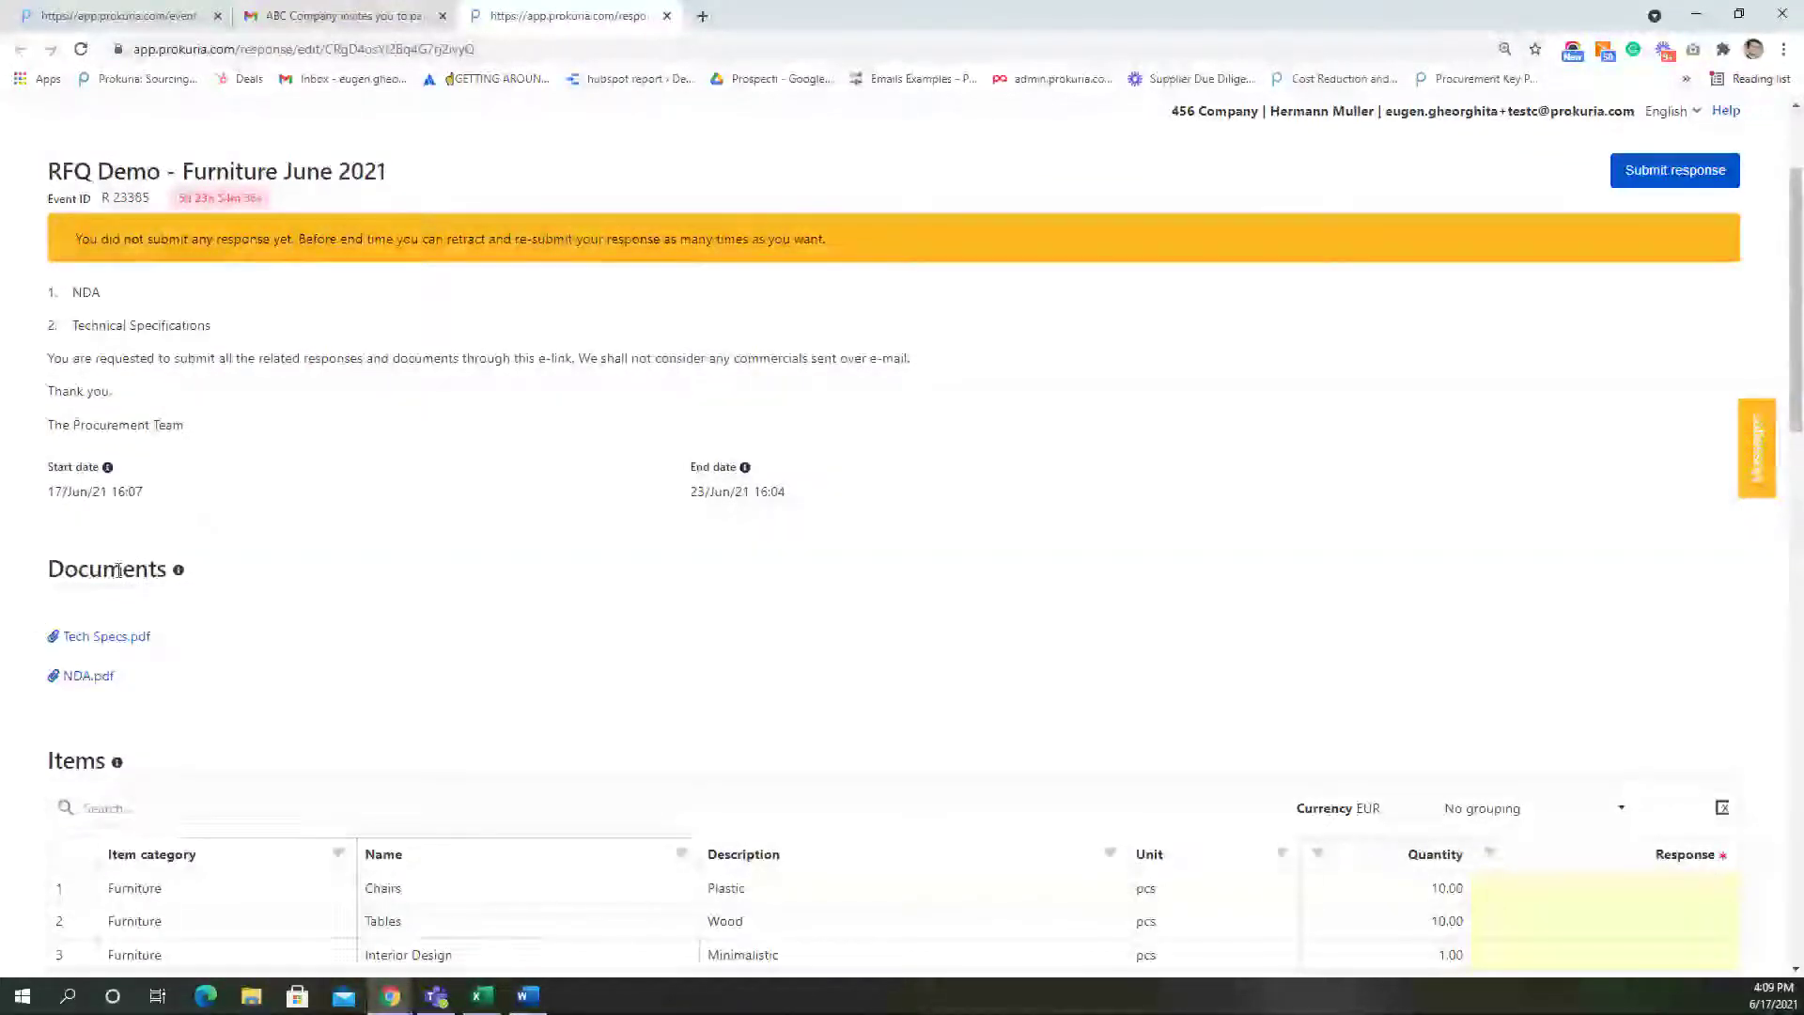
click(111, 639)
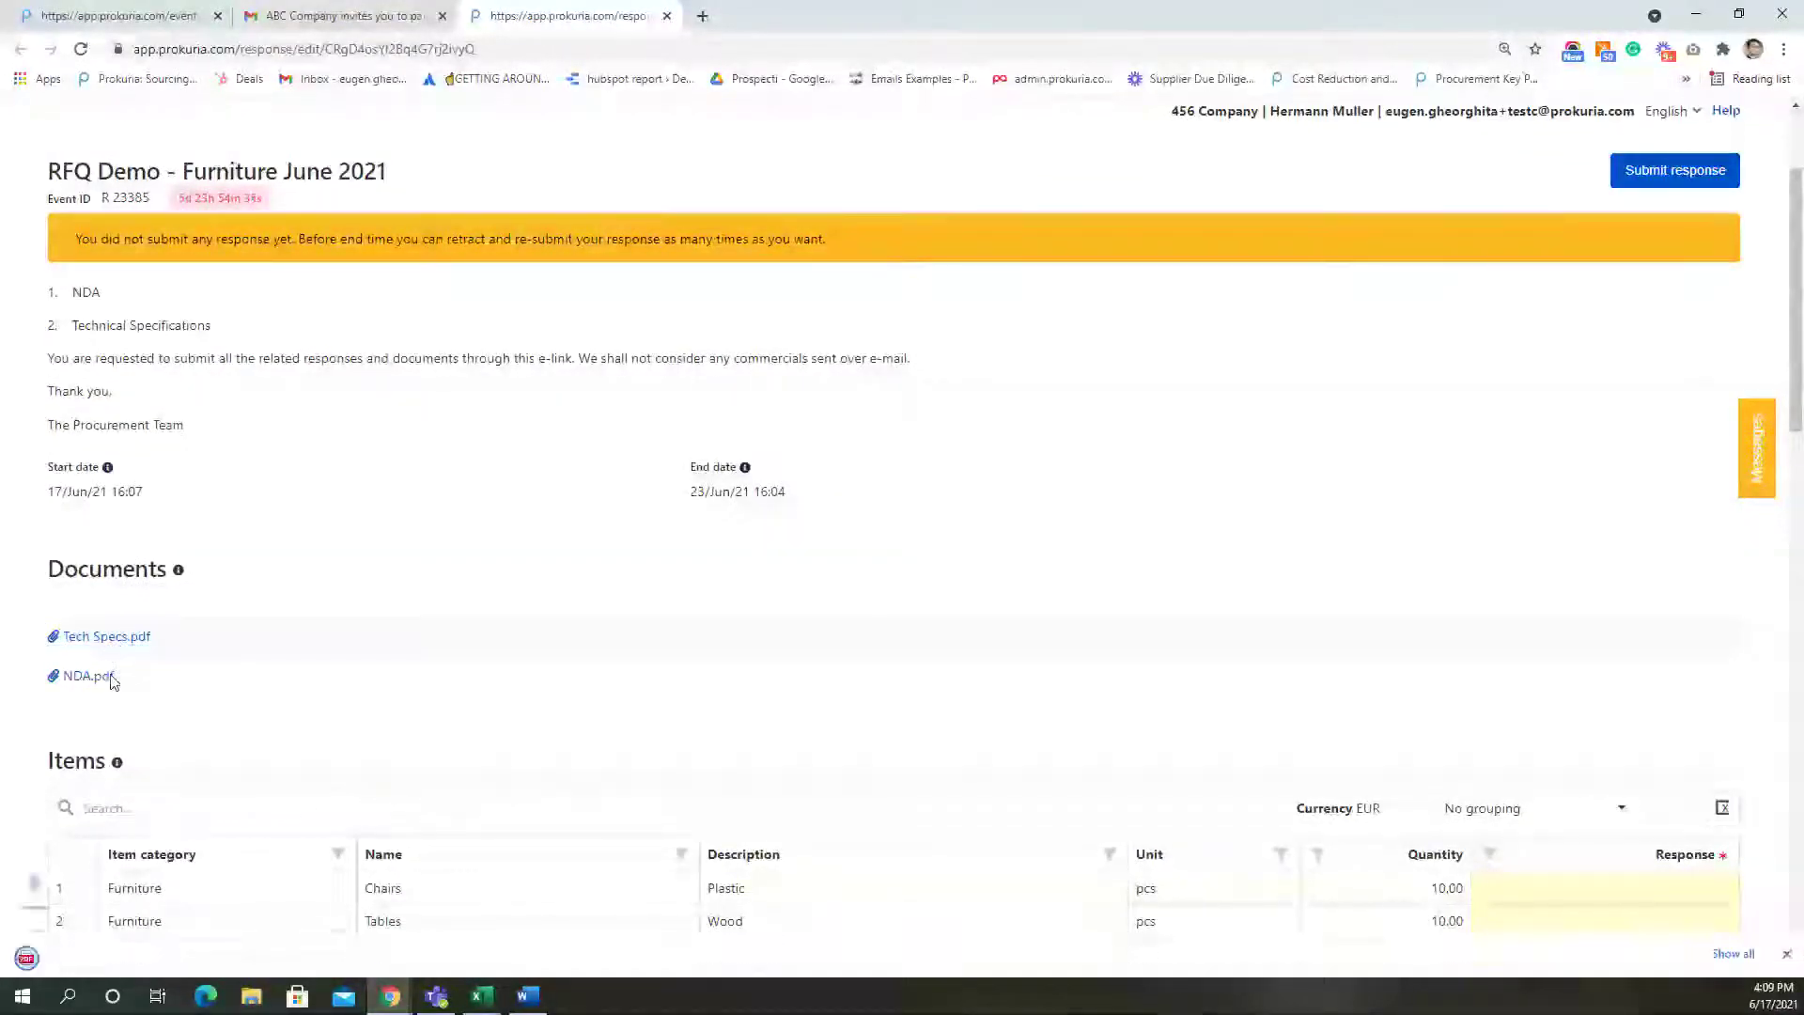
click(89, 676)
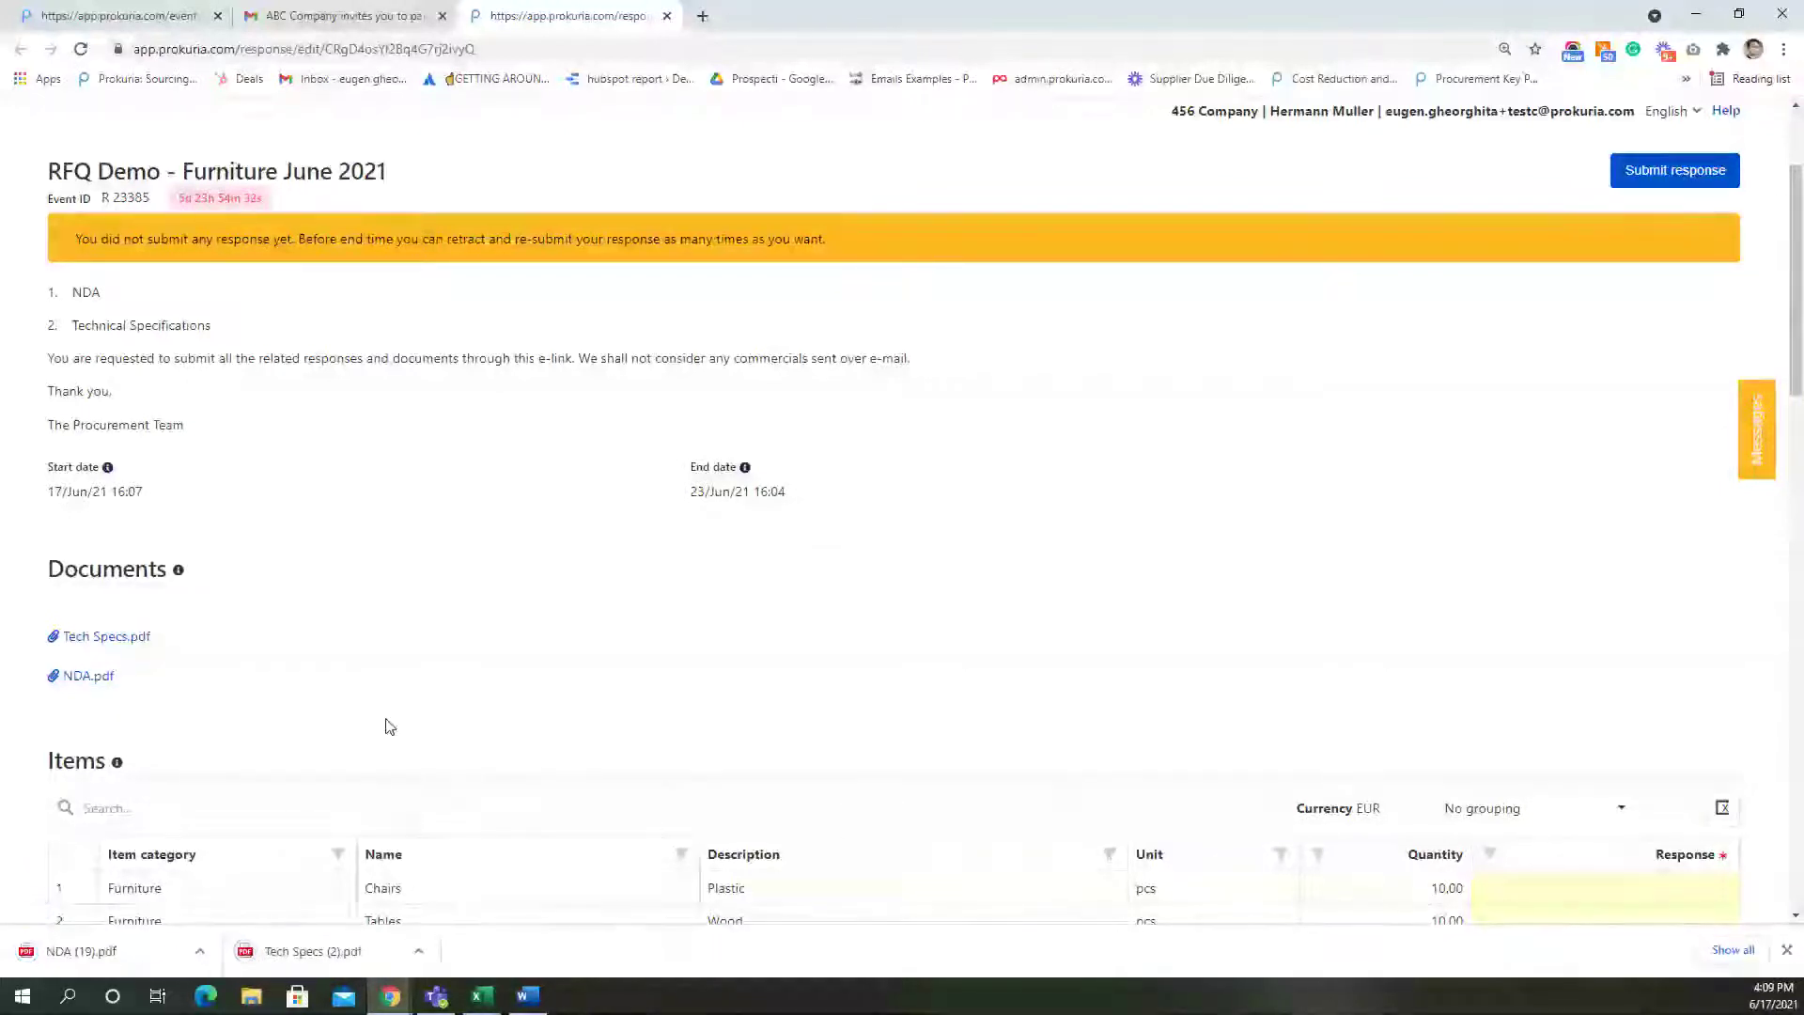
scroll(389, 725, down, 2)
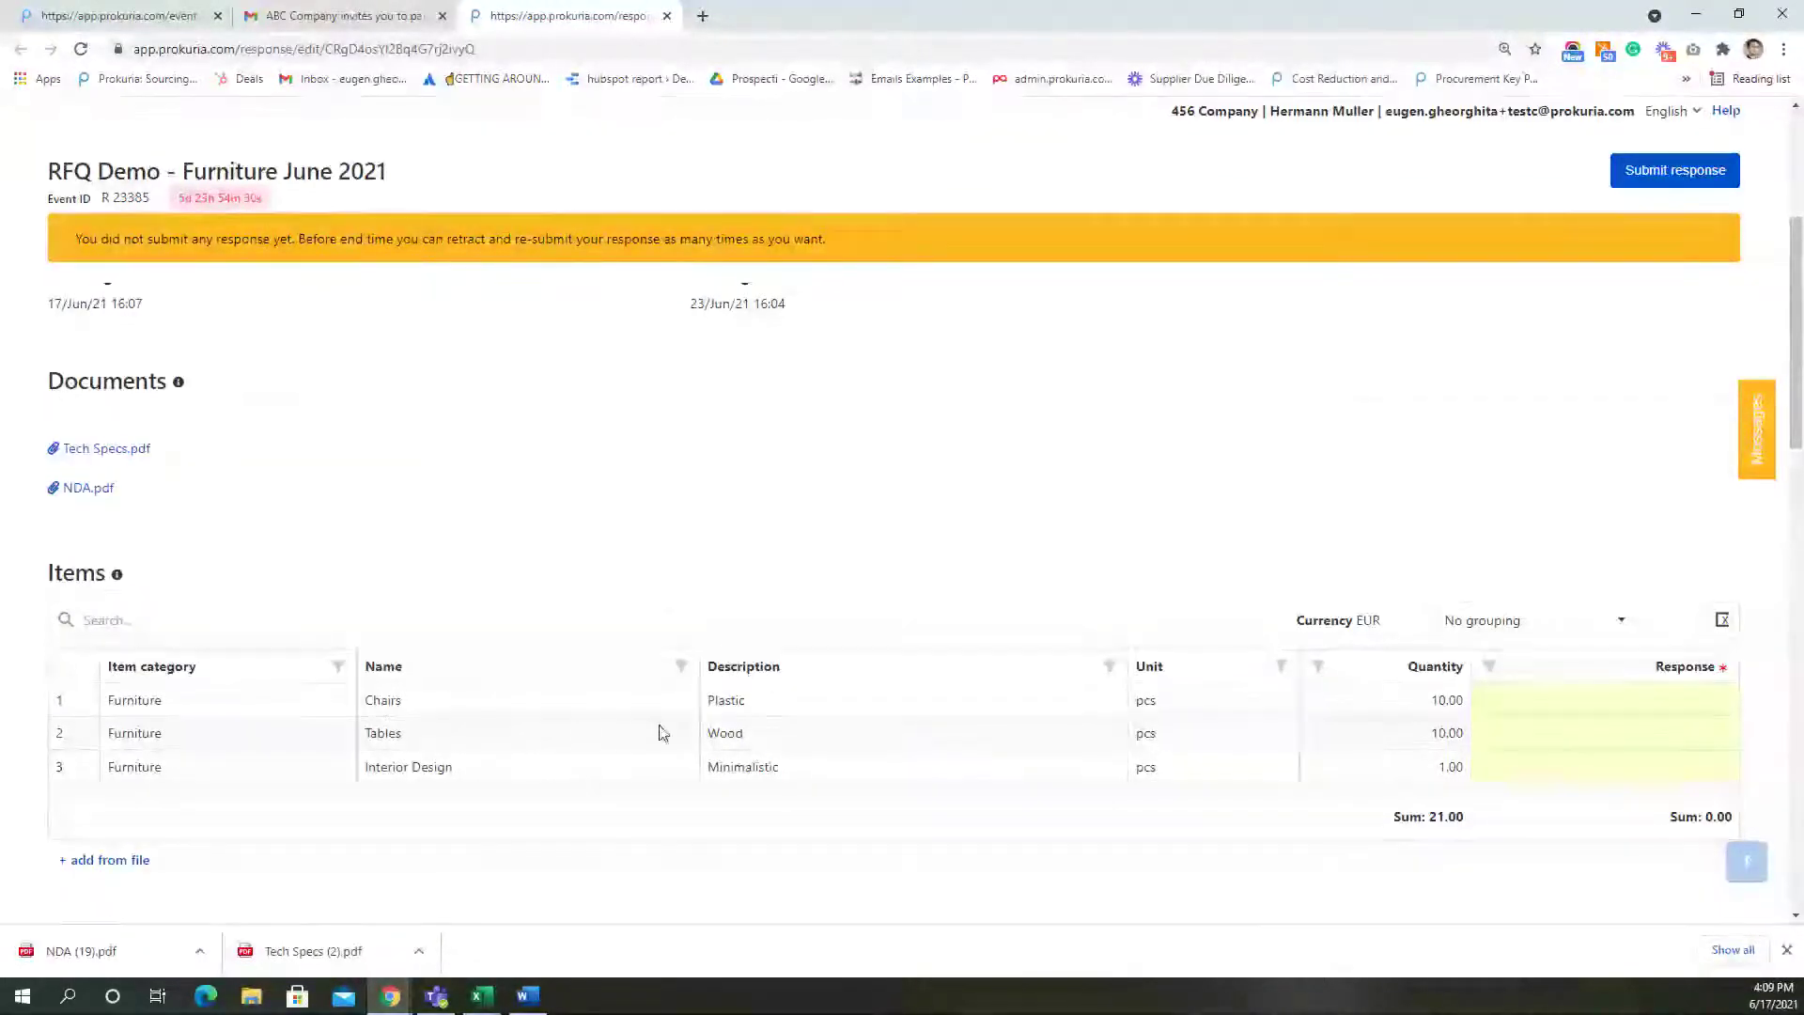
Price the items: Chairs 300.00, Tables 400 and Interior Design 1,000
click(1643, 702)
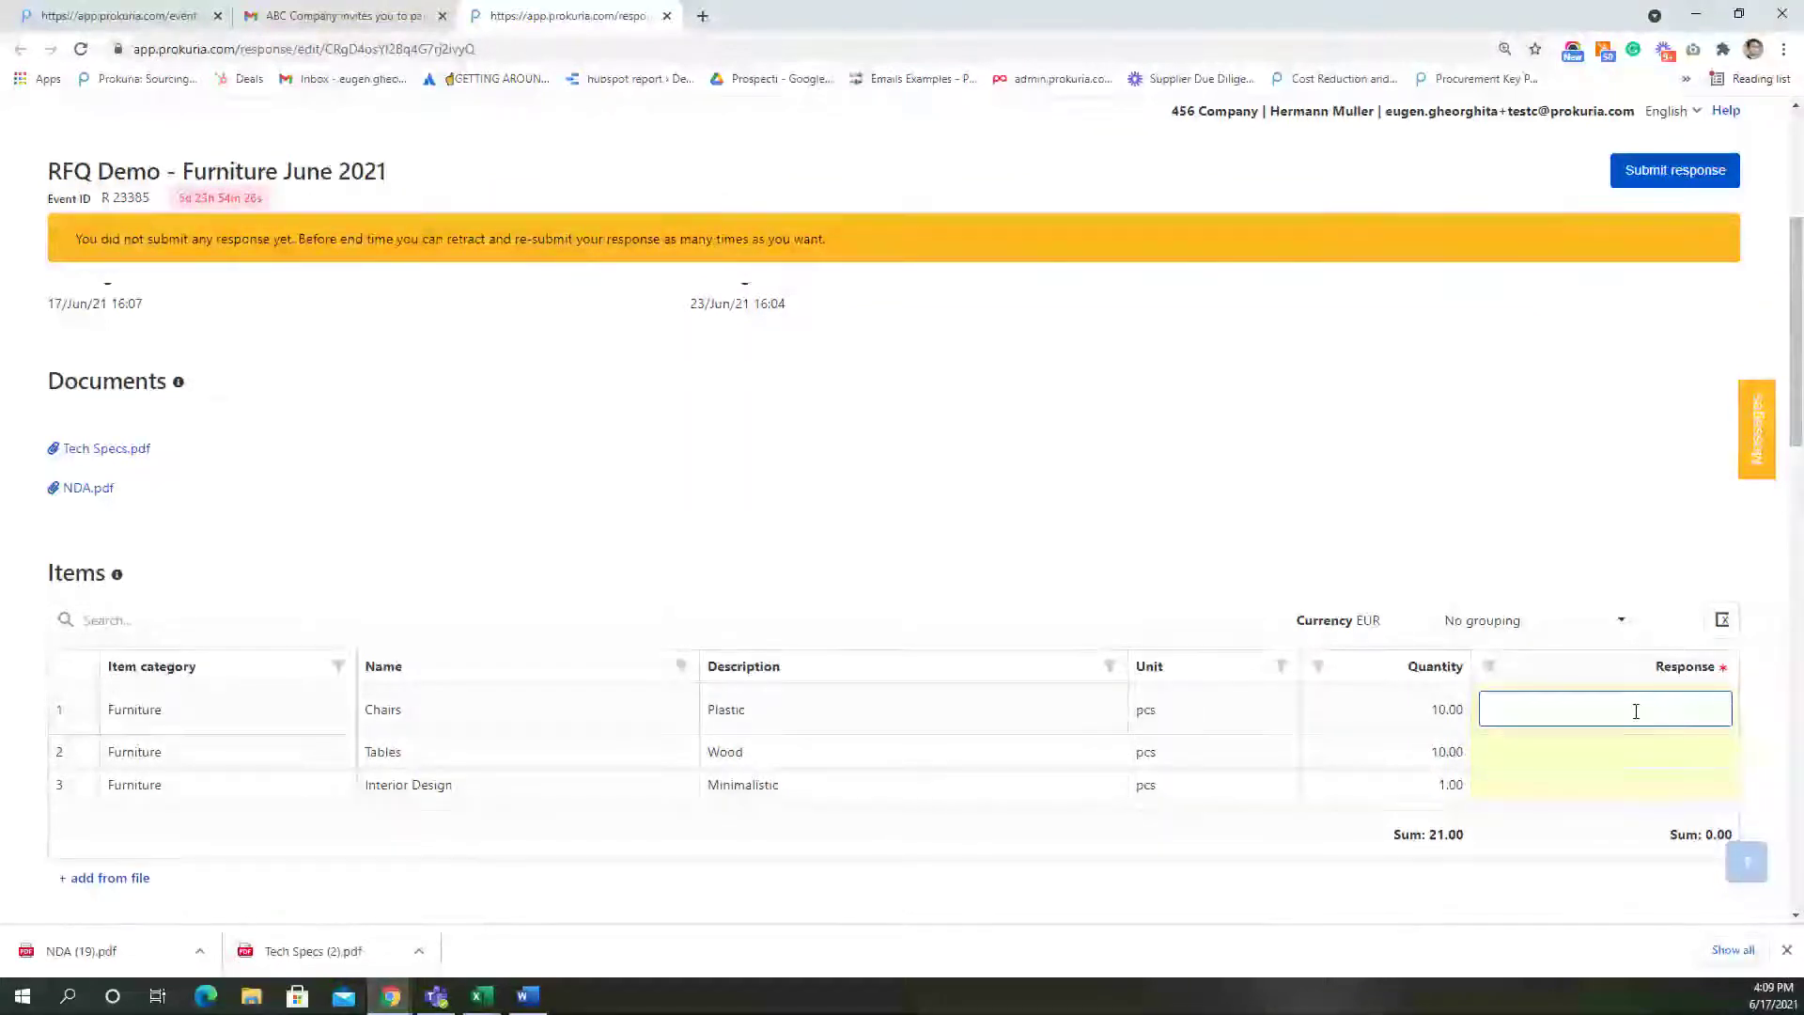
text(50)
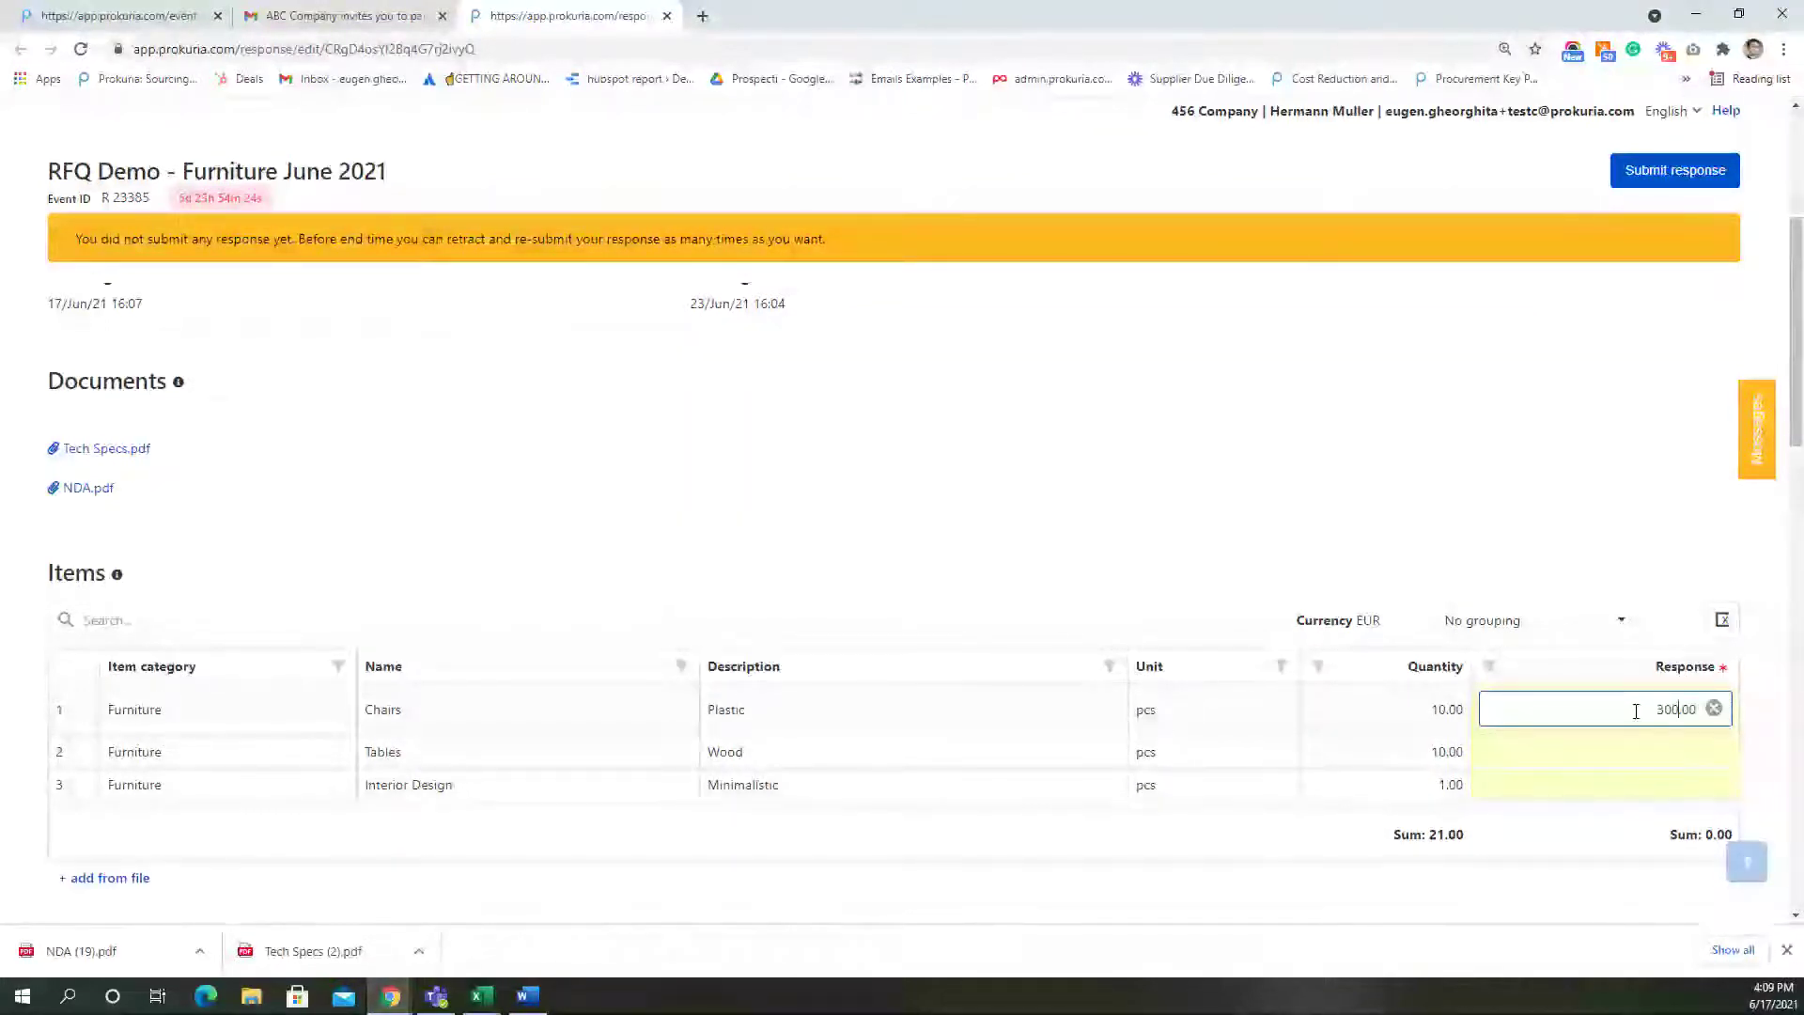
click(1633, 753)
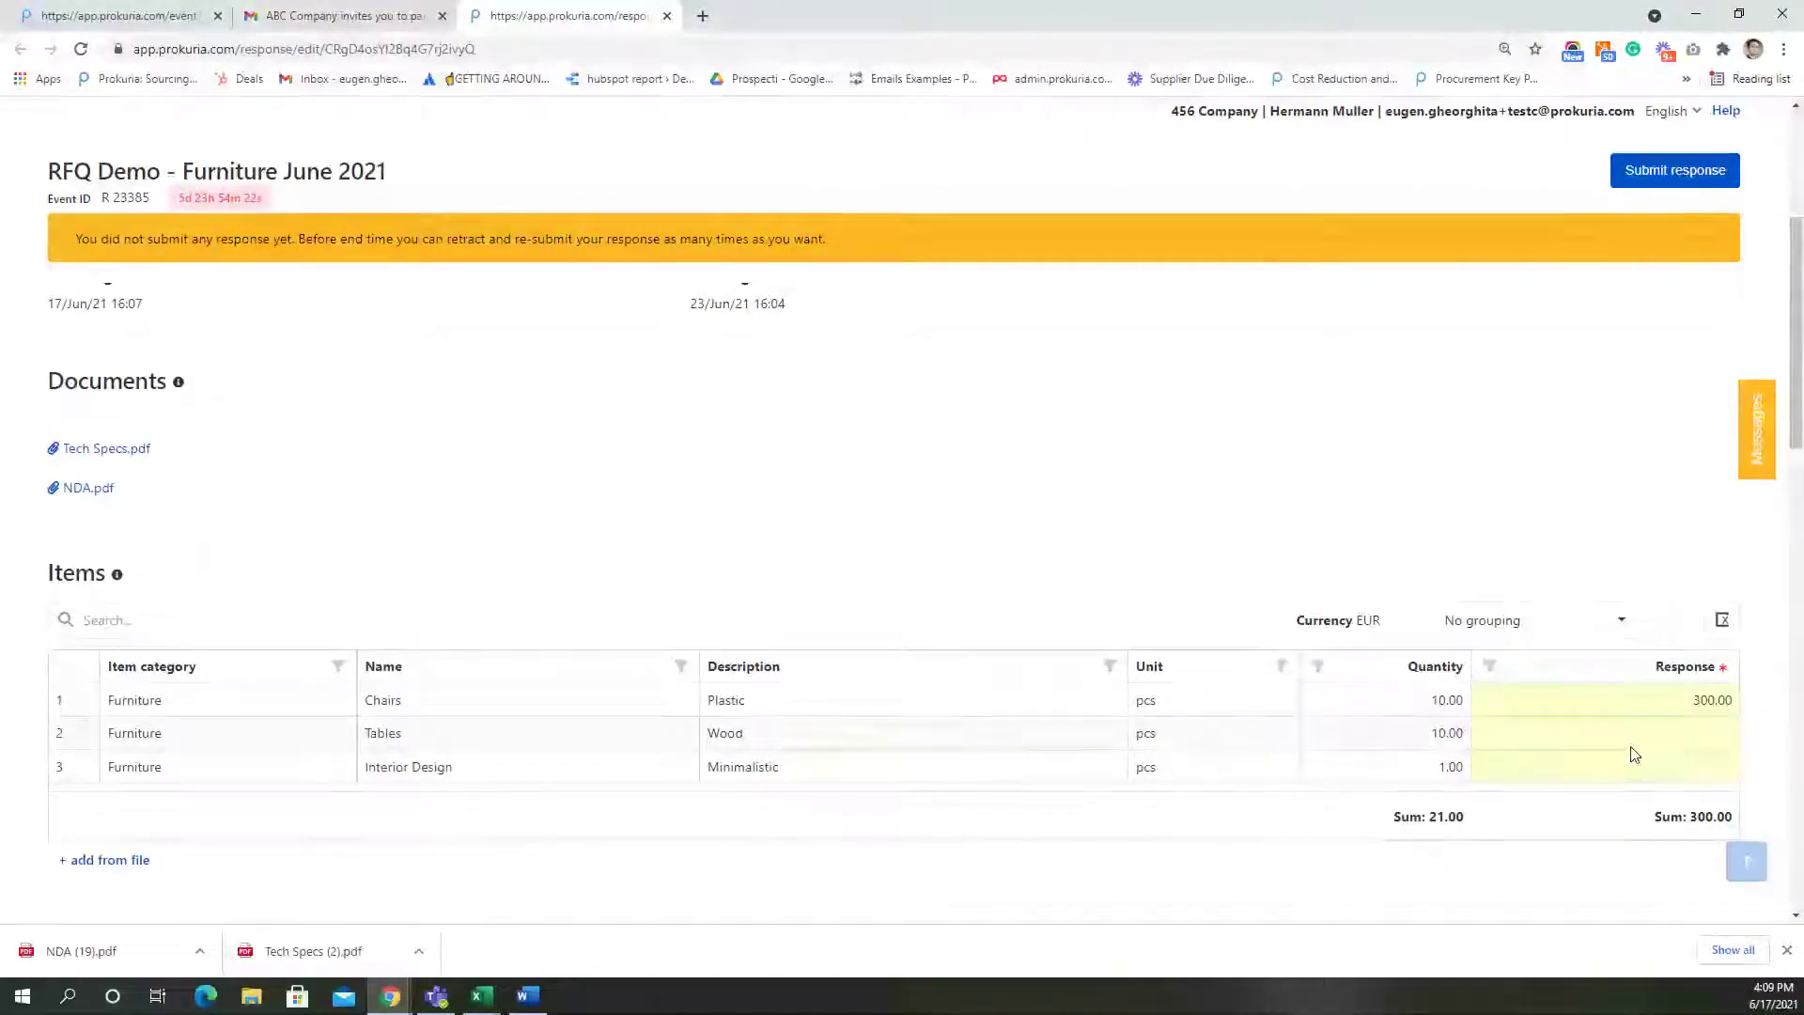
click(1643, 733)
text(400)
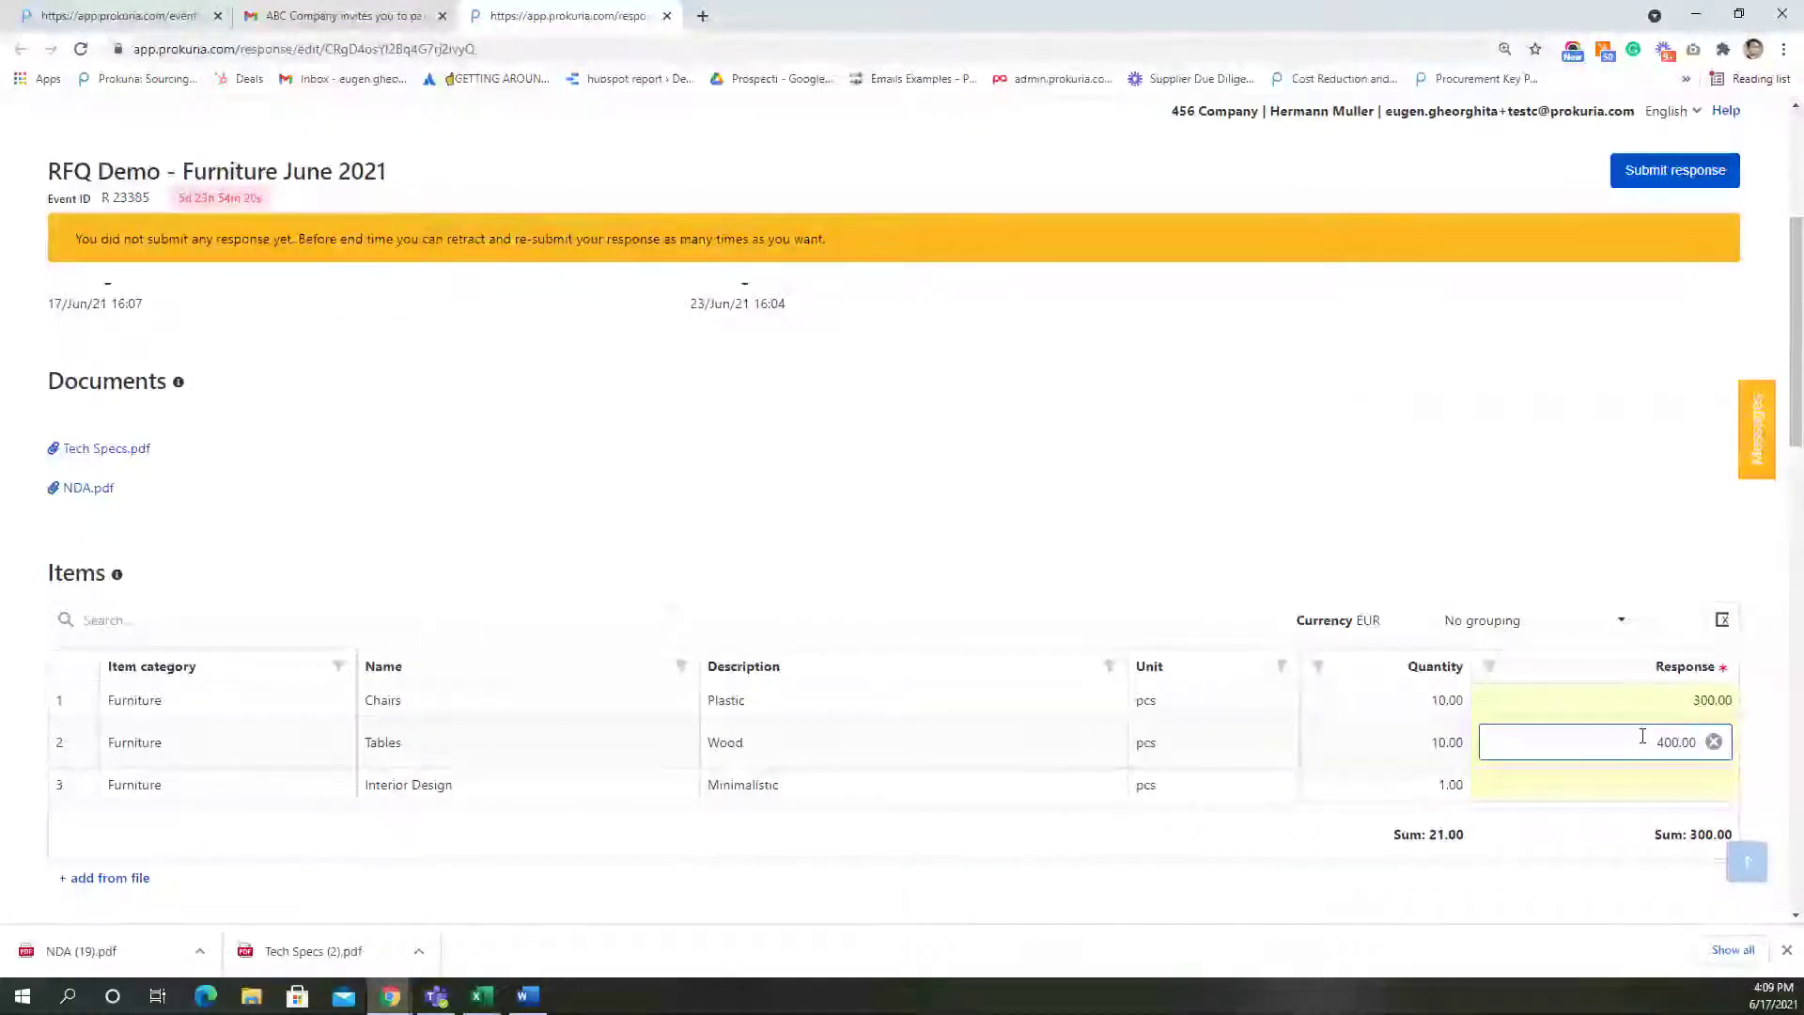
click(1633, 769)
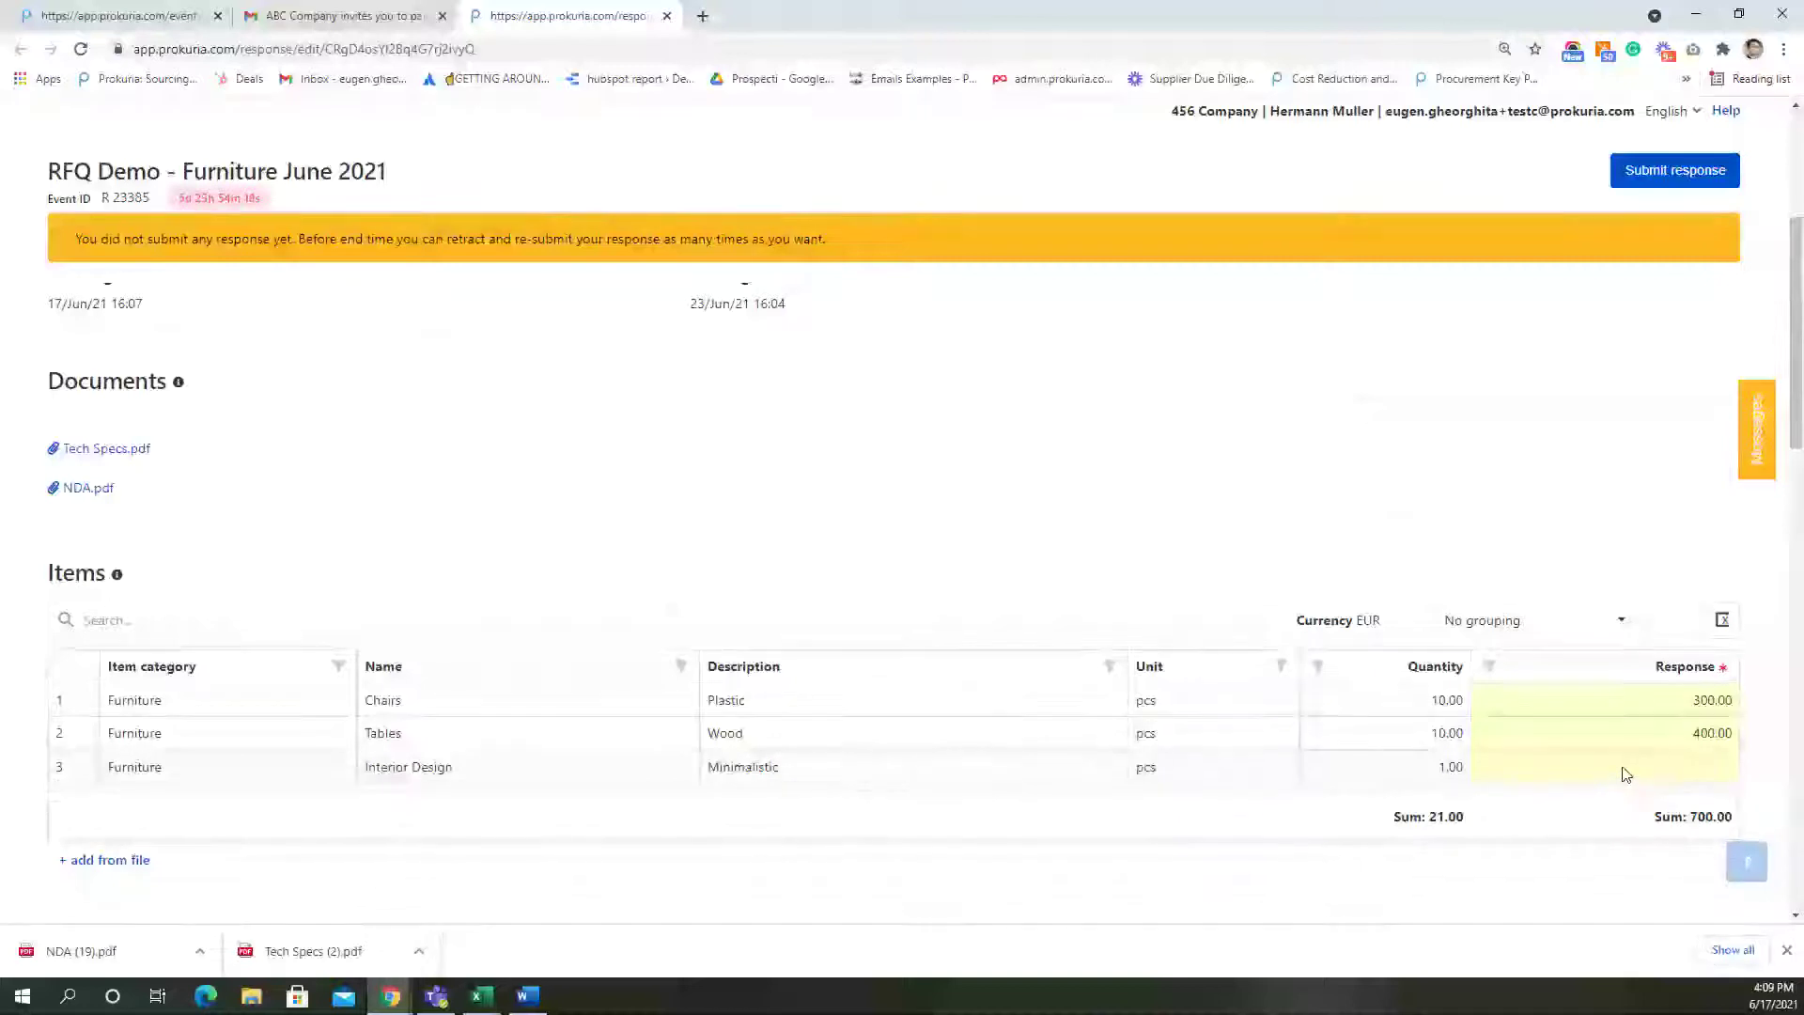
click(1624, 766)
text(100000.00)
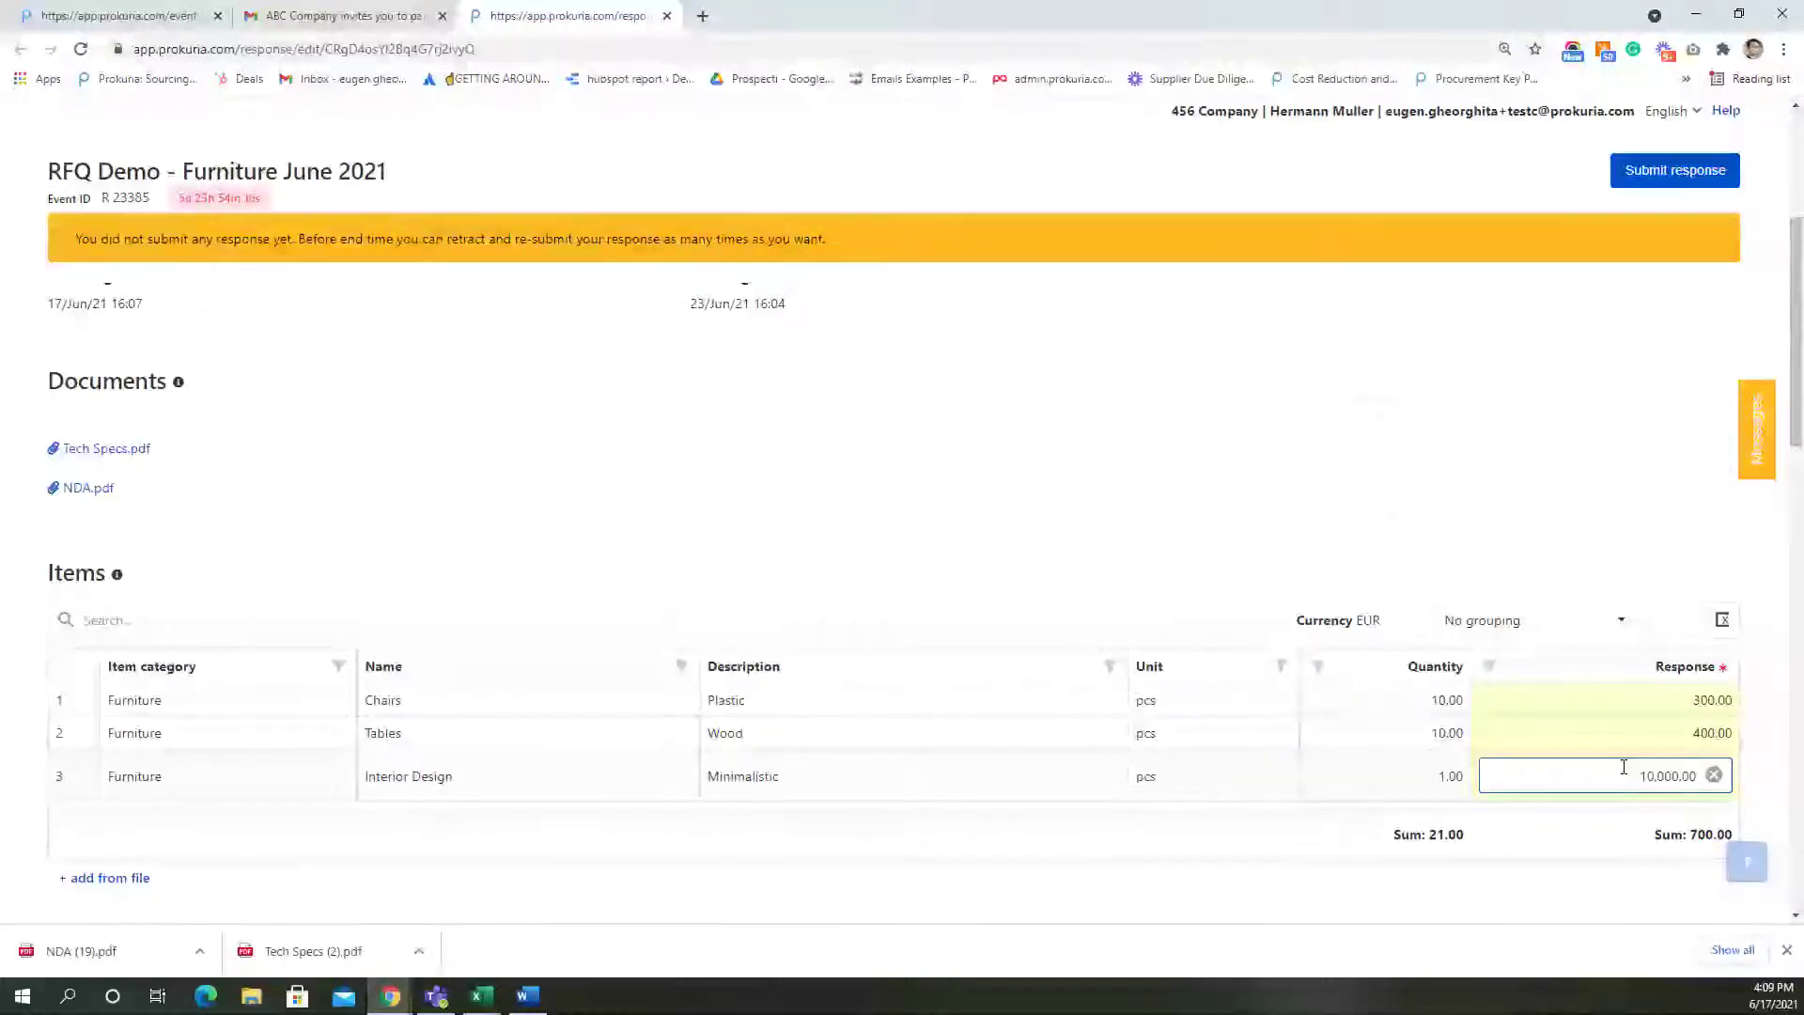
key(BackSpace)
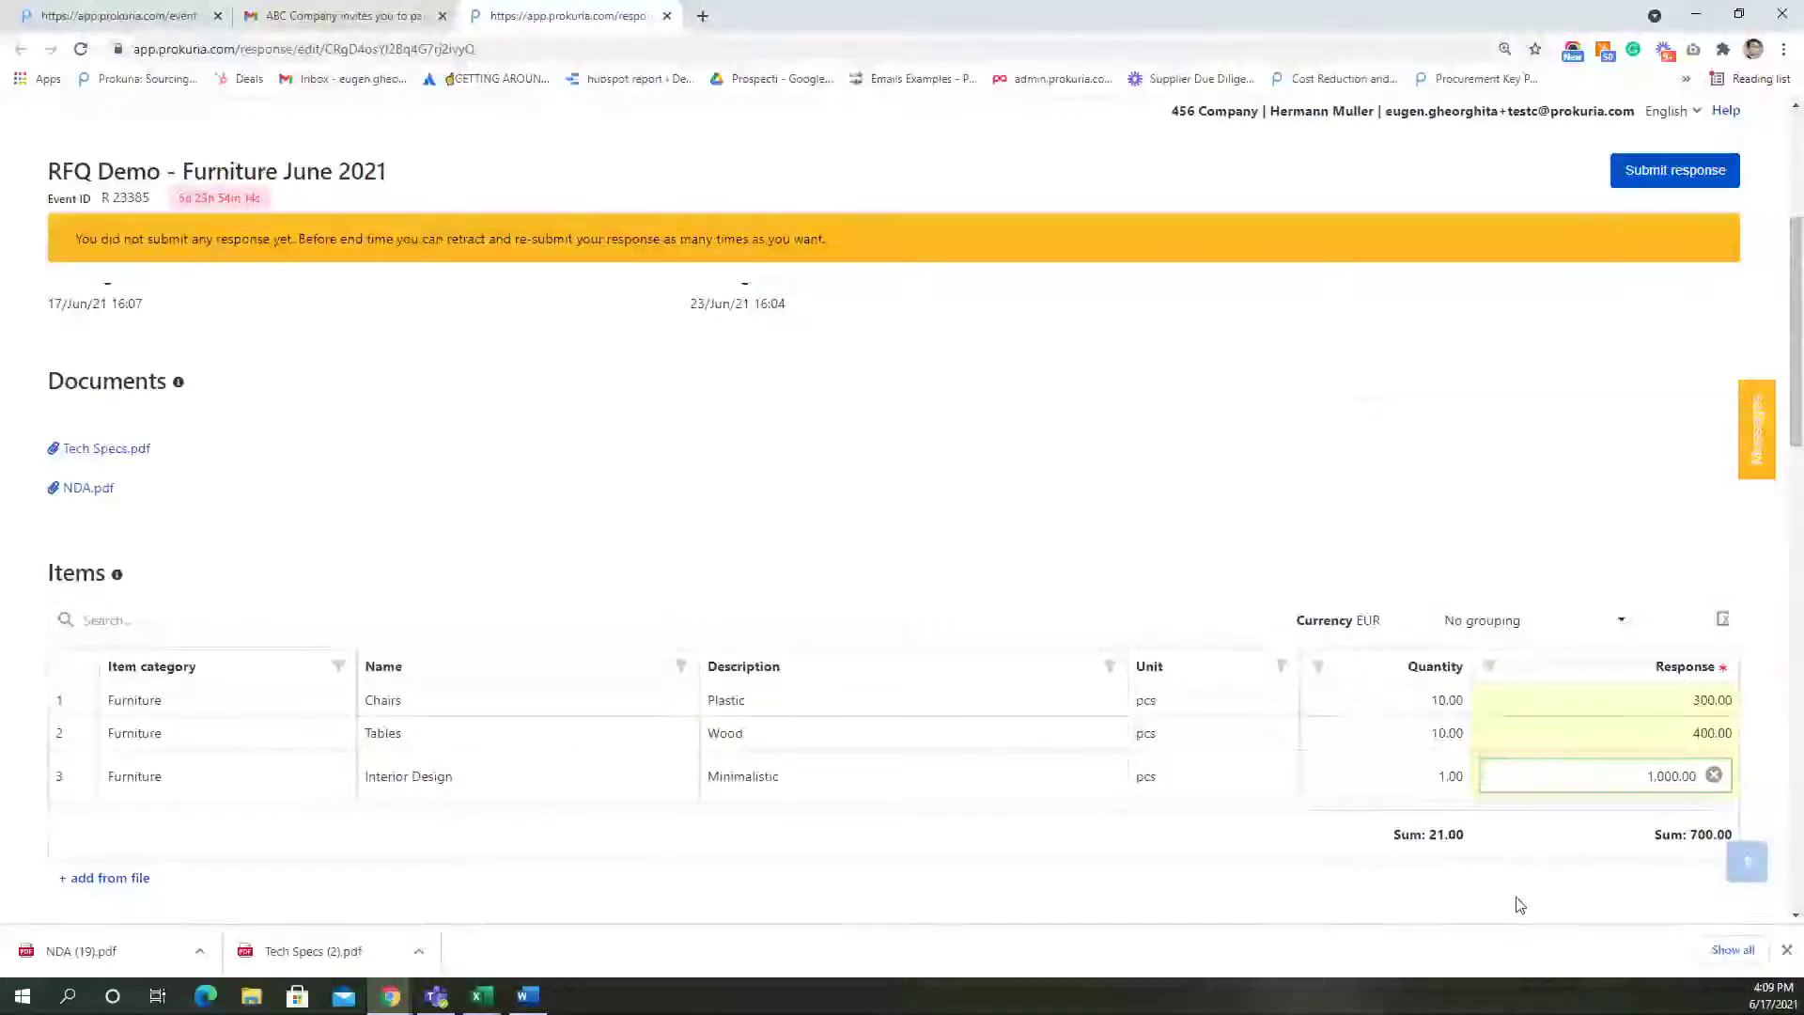
click(1519, 905)
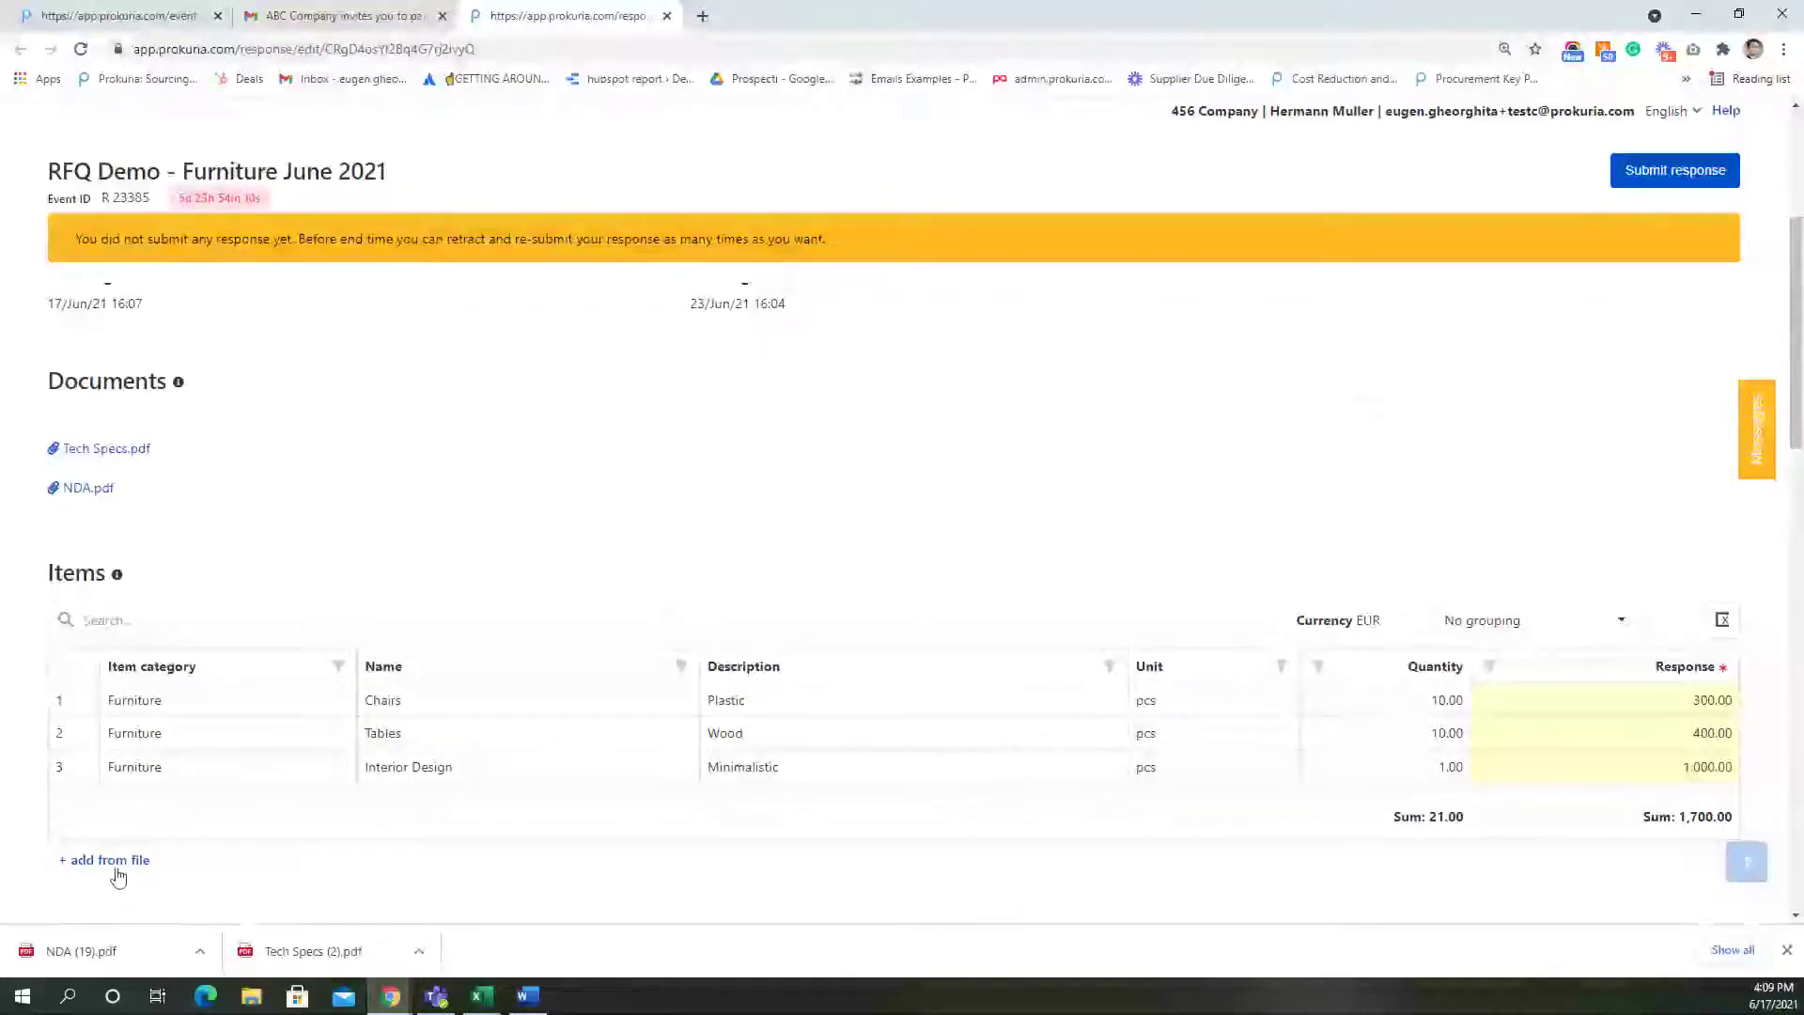
Open the import of items from a file, then cancel back to the items list
click(105, 861)
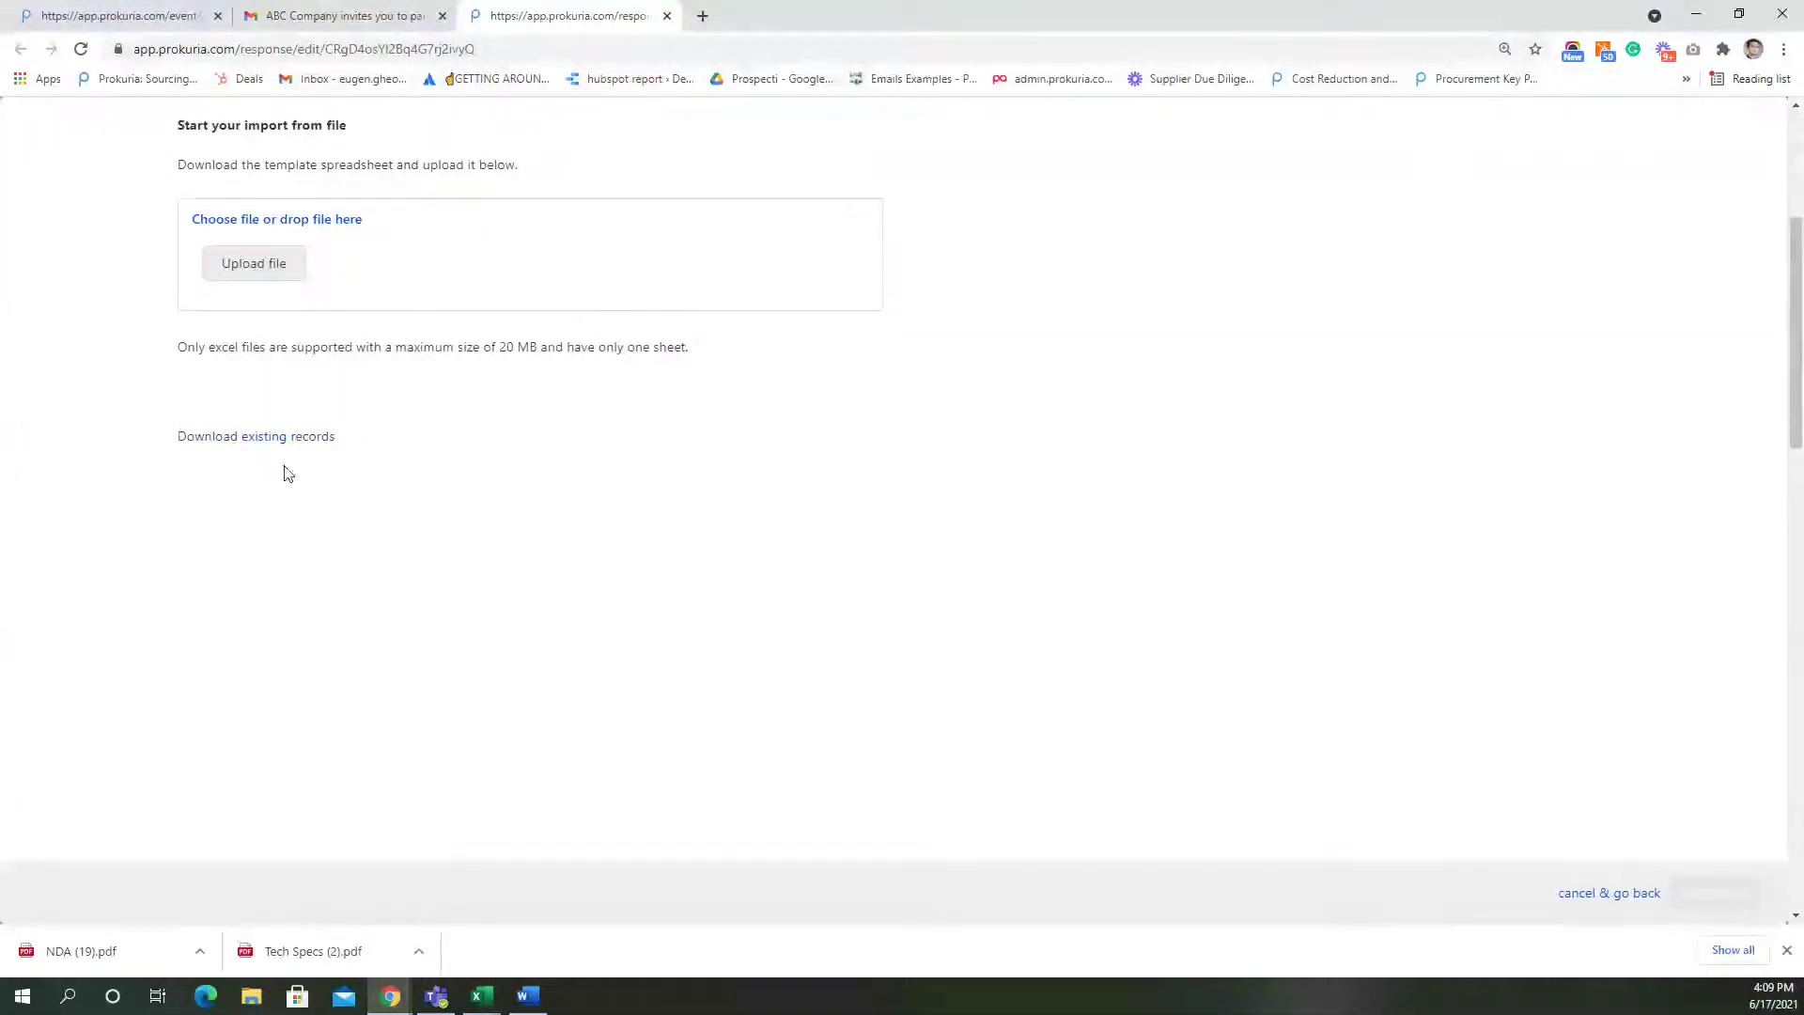
click(1592, 897)
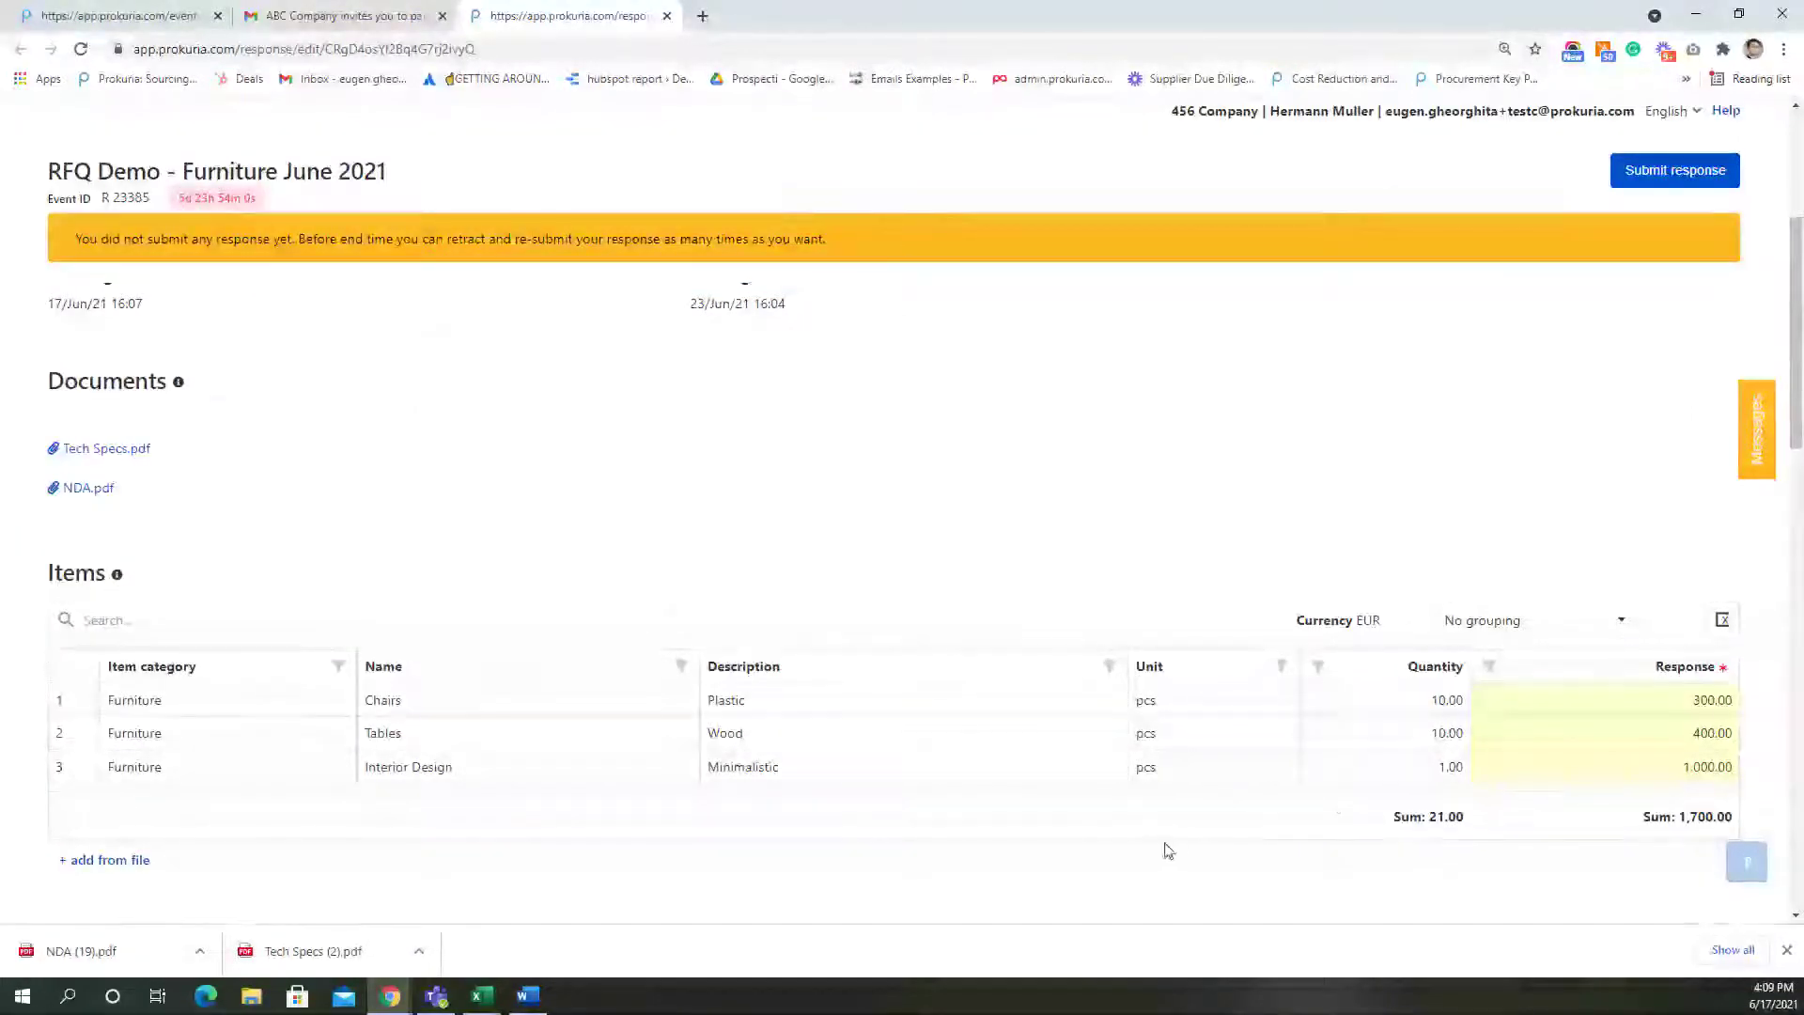
scroll(1155, 844, down, 1)
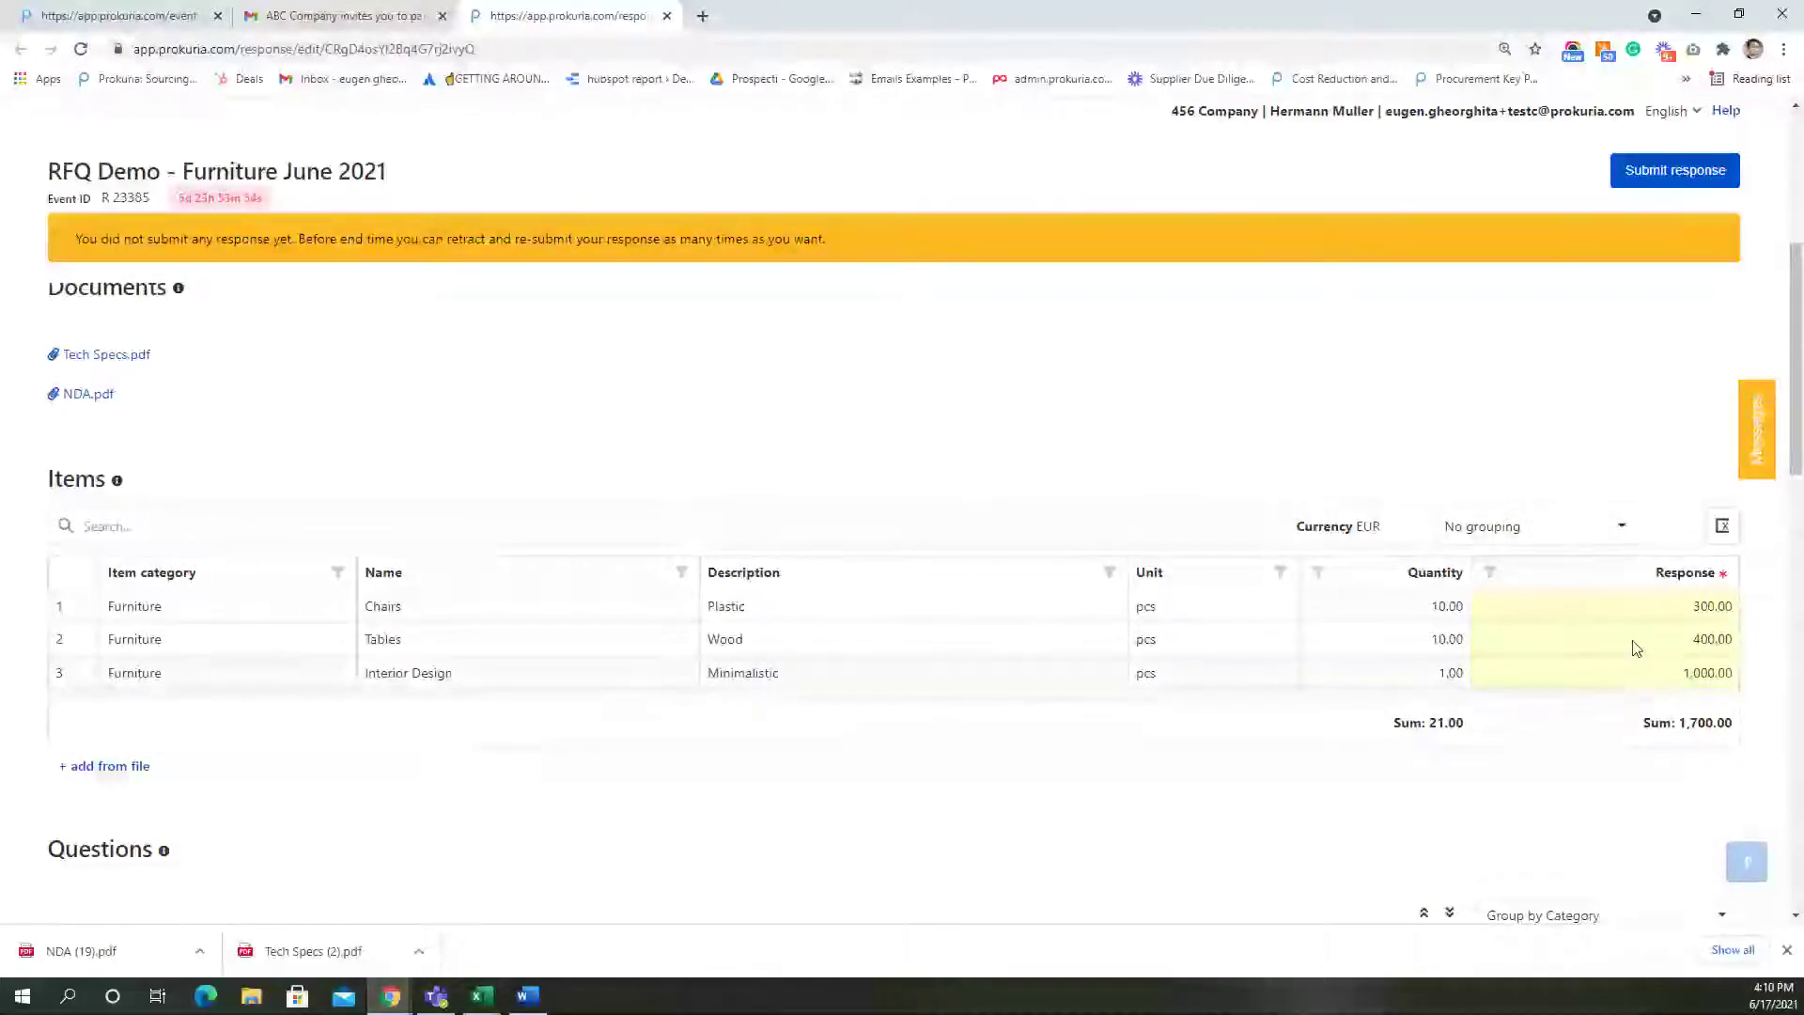
Attach NDA_signed.pdf to the NDA question and start typing the answer 'Please find'
scroll(821, 778, down, 4)
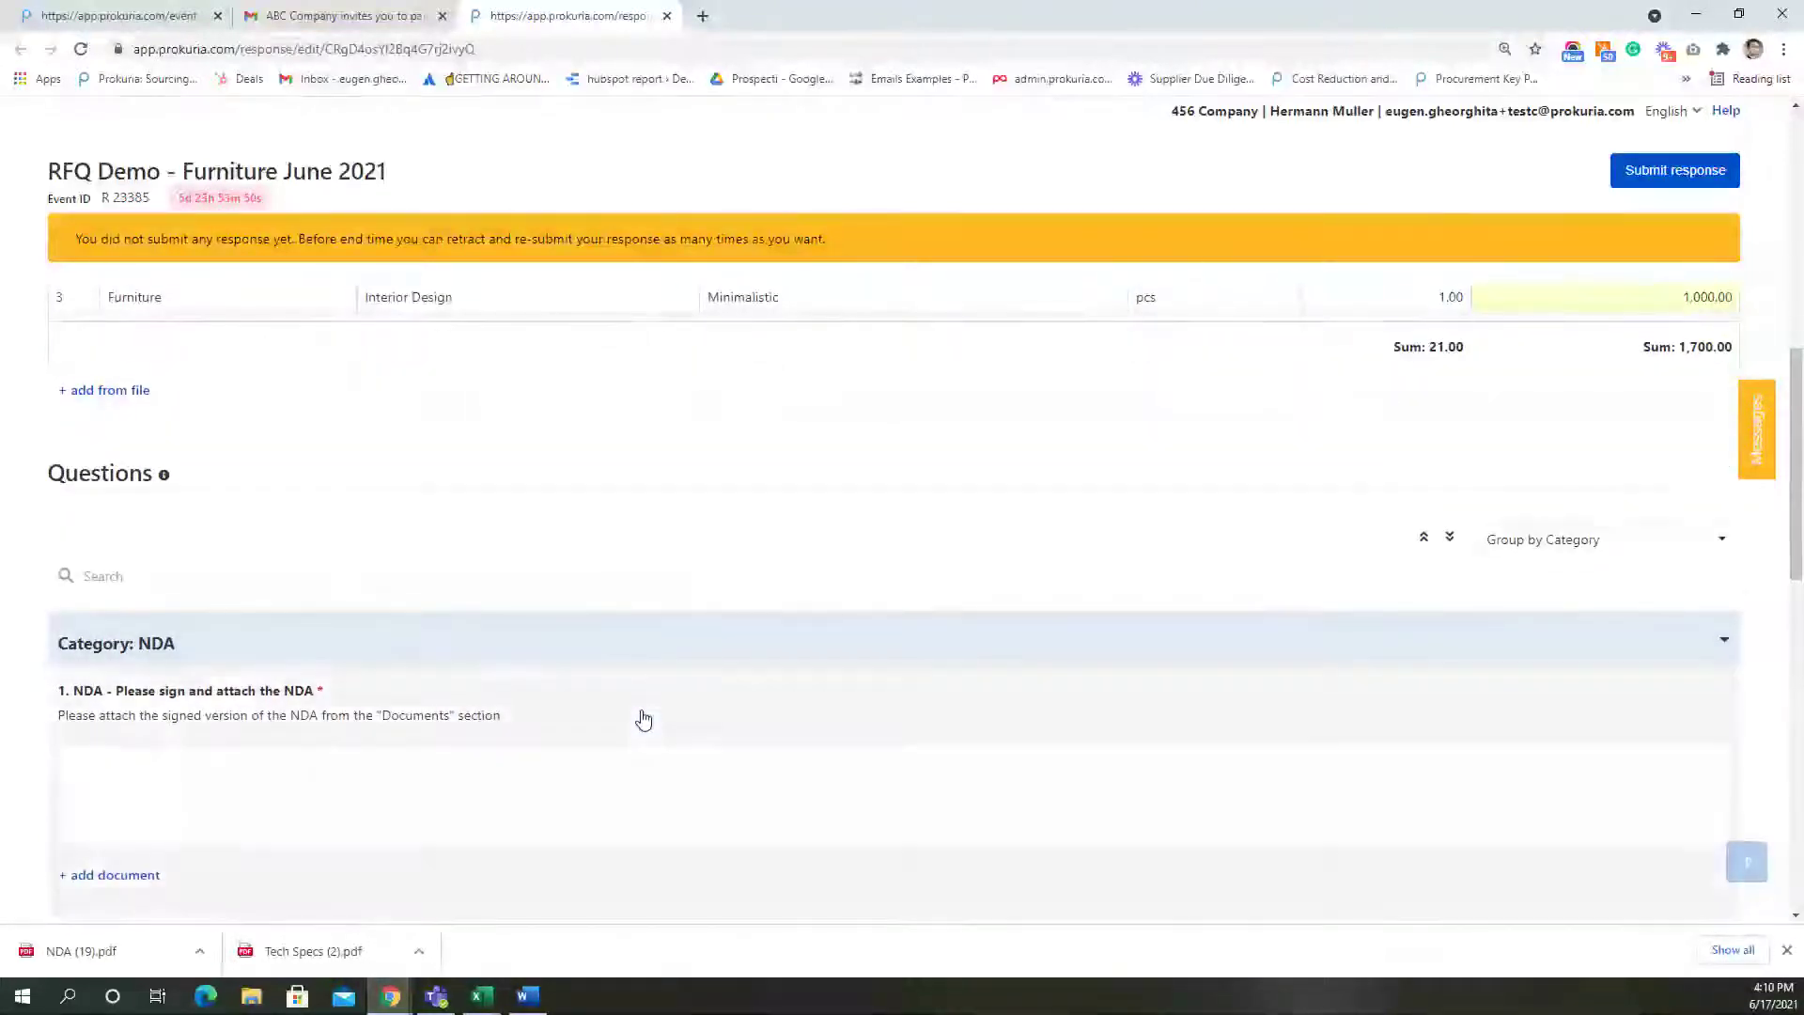
scroll(644, 719, down, 1)
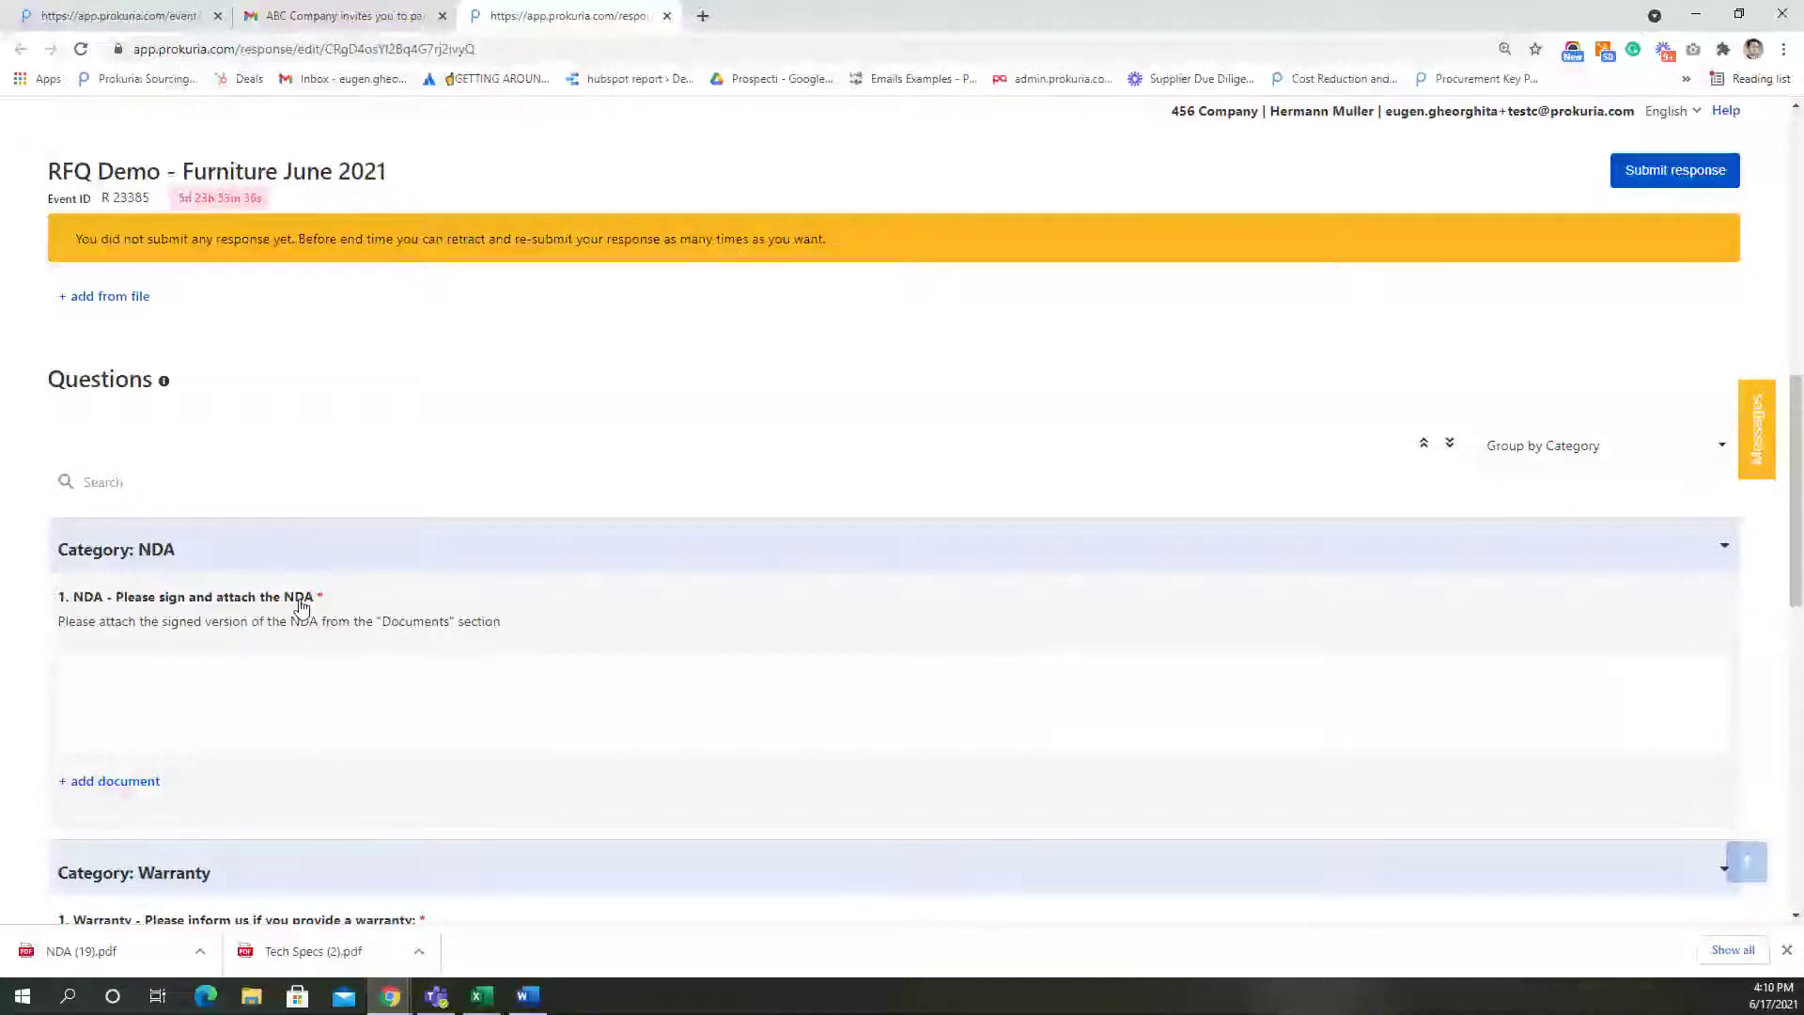
click(118, 780)
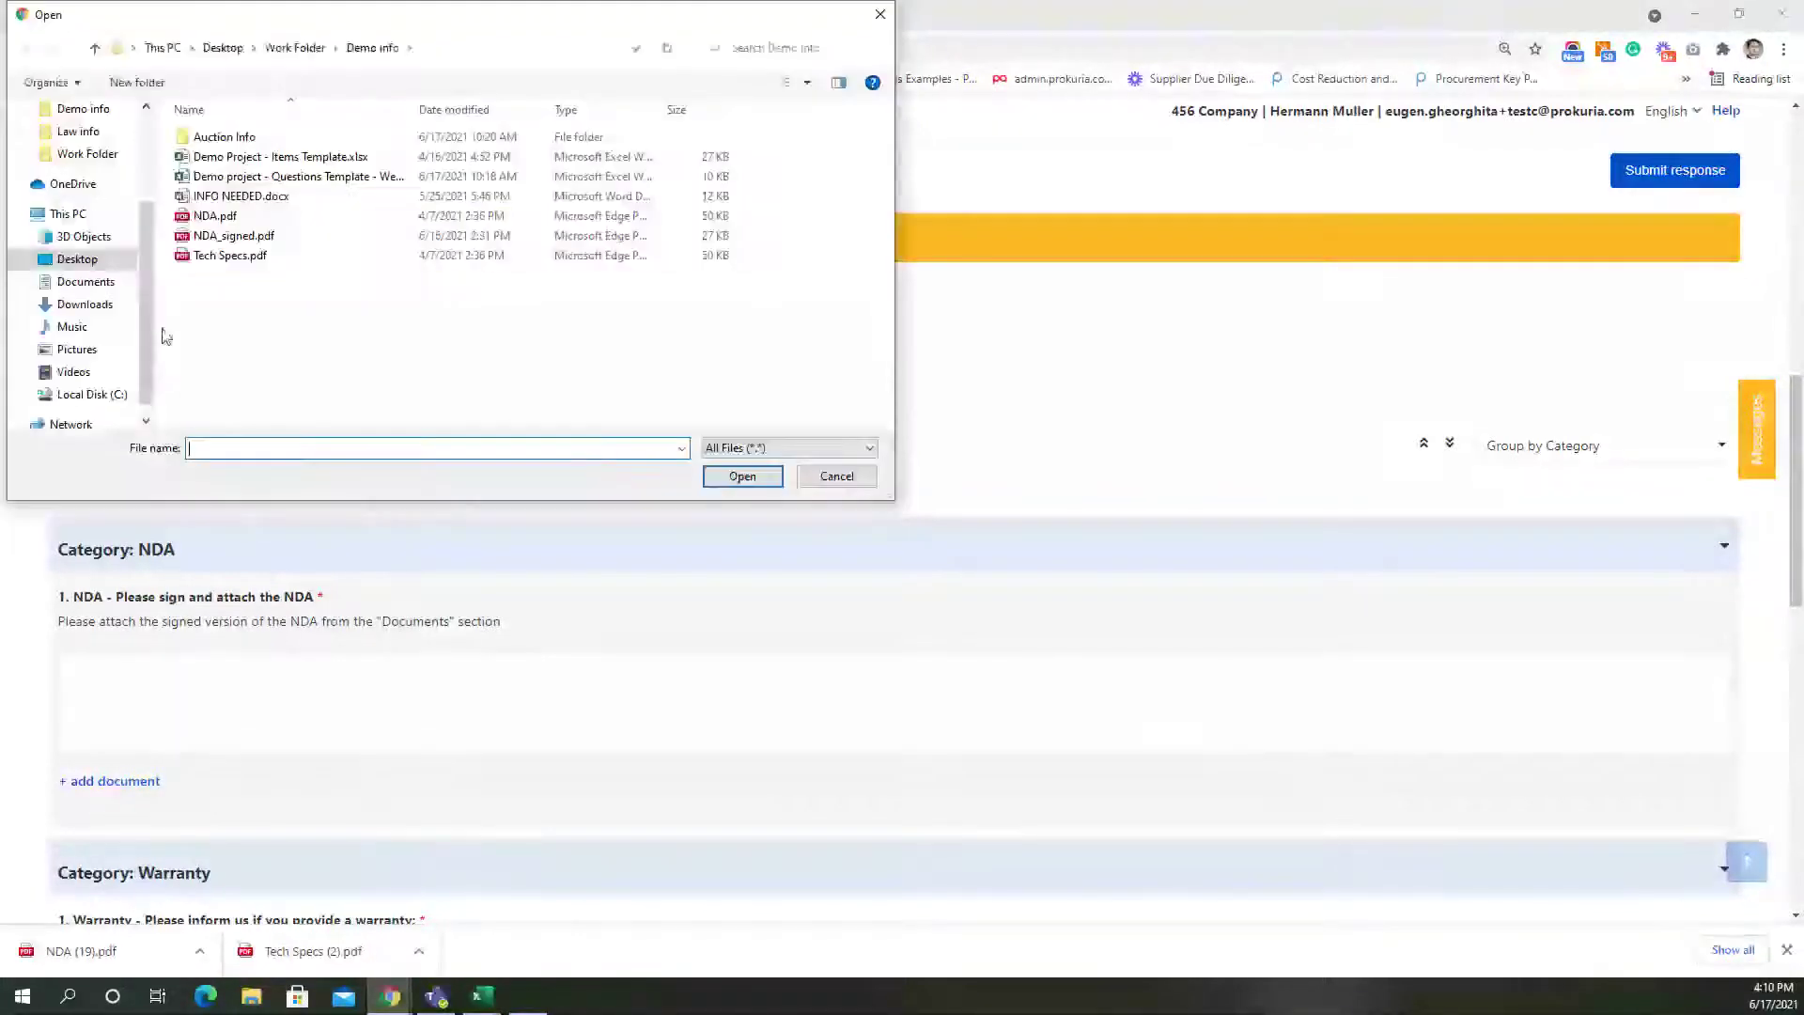
double_click(226, 237)
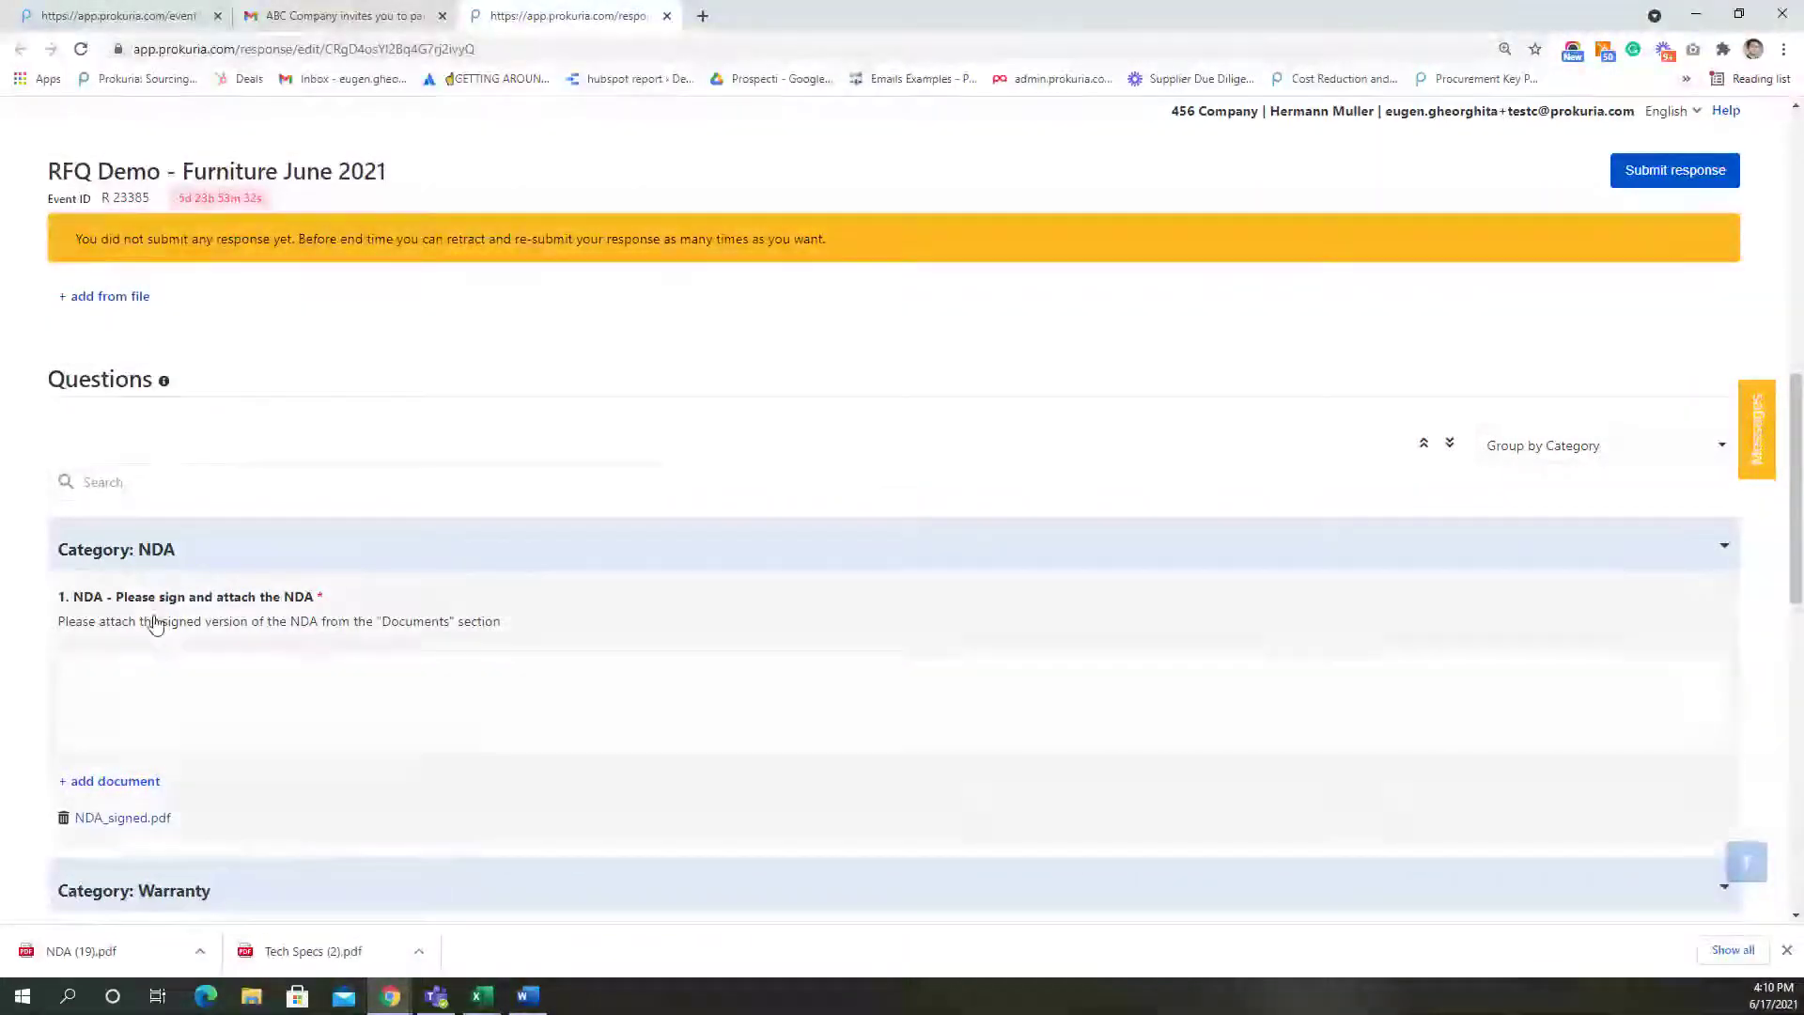
click(150, 665)
text(Please find attached an NDA.)
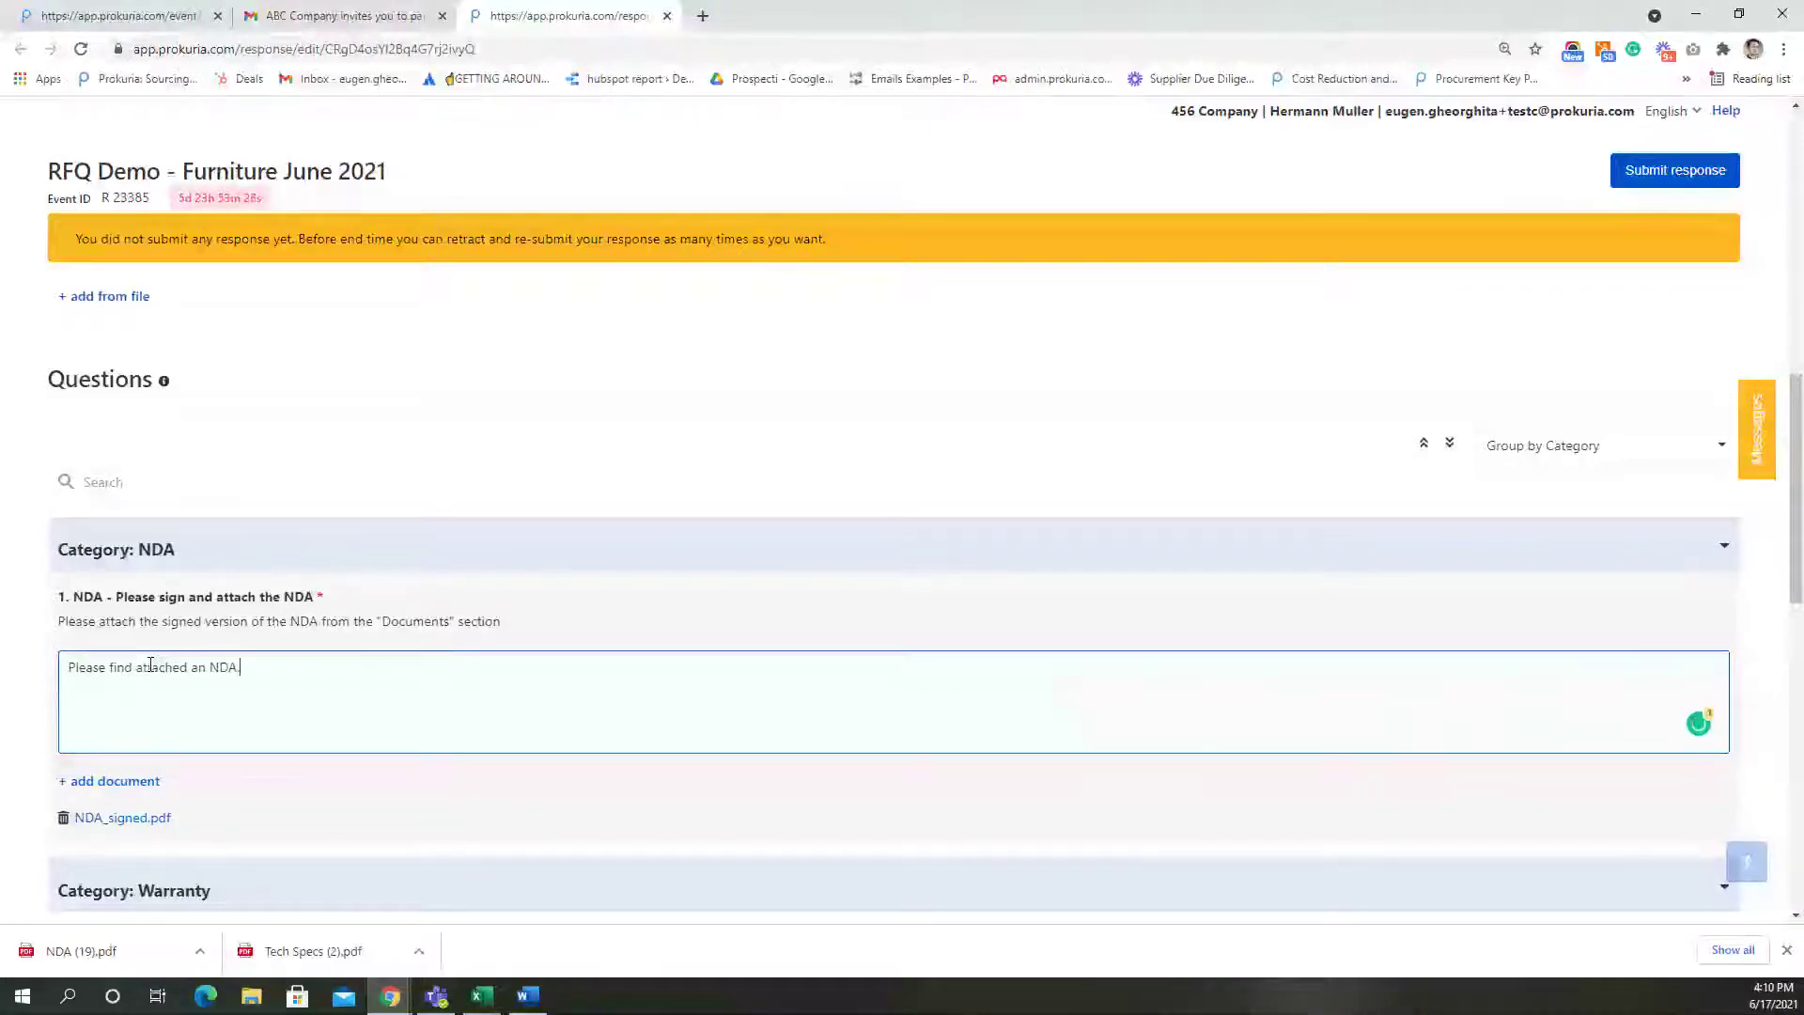
Choose a 1 year warranty and offer delivery to Budapest, Sofia and Bucharest
scroll(96, 699, down, 4)
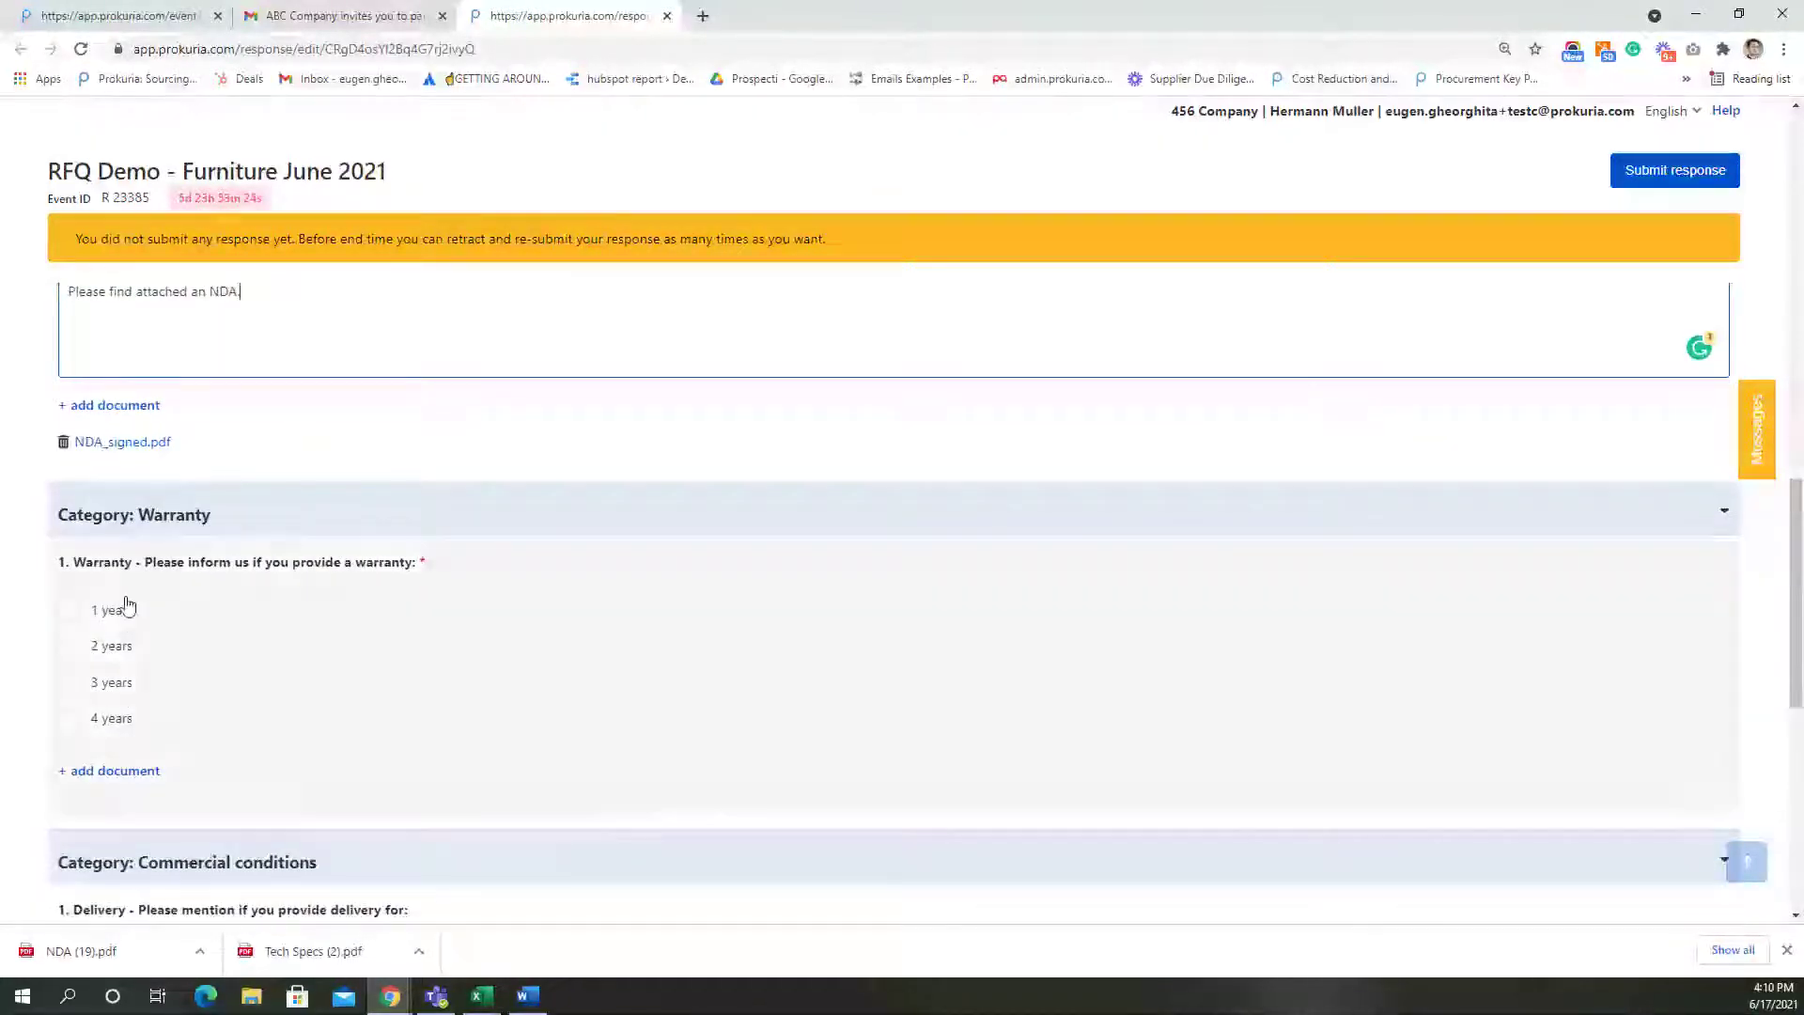
click(71, 621)
scroll(222, 657, down, 2)
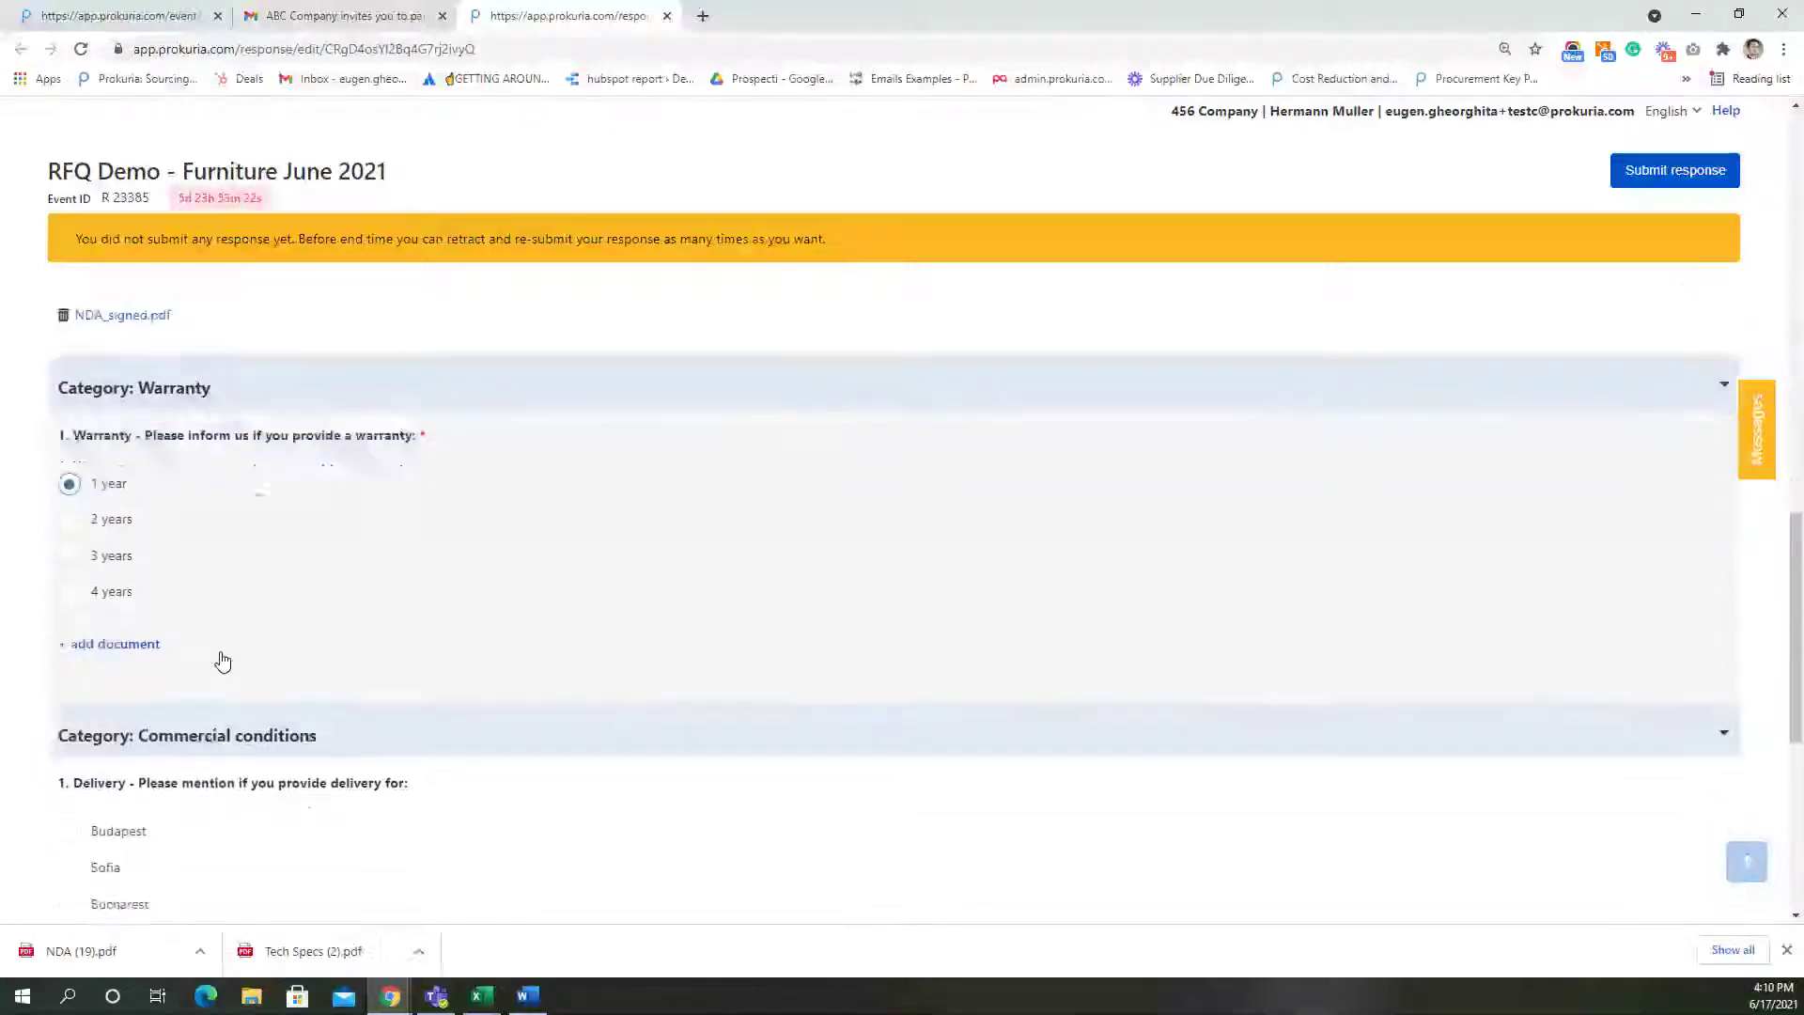
scroll(221, 661, down, 2)
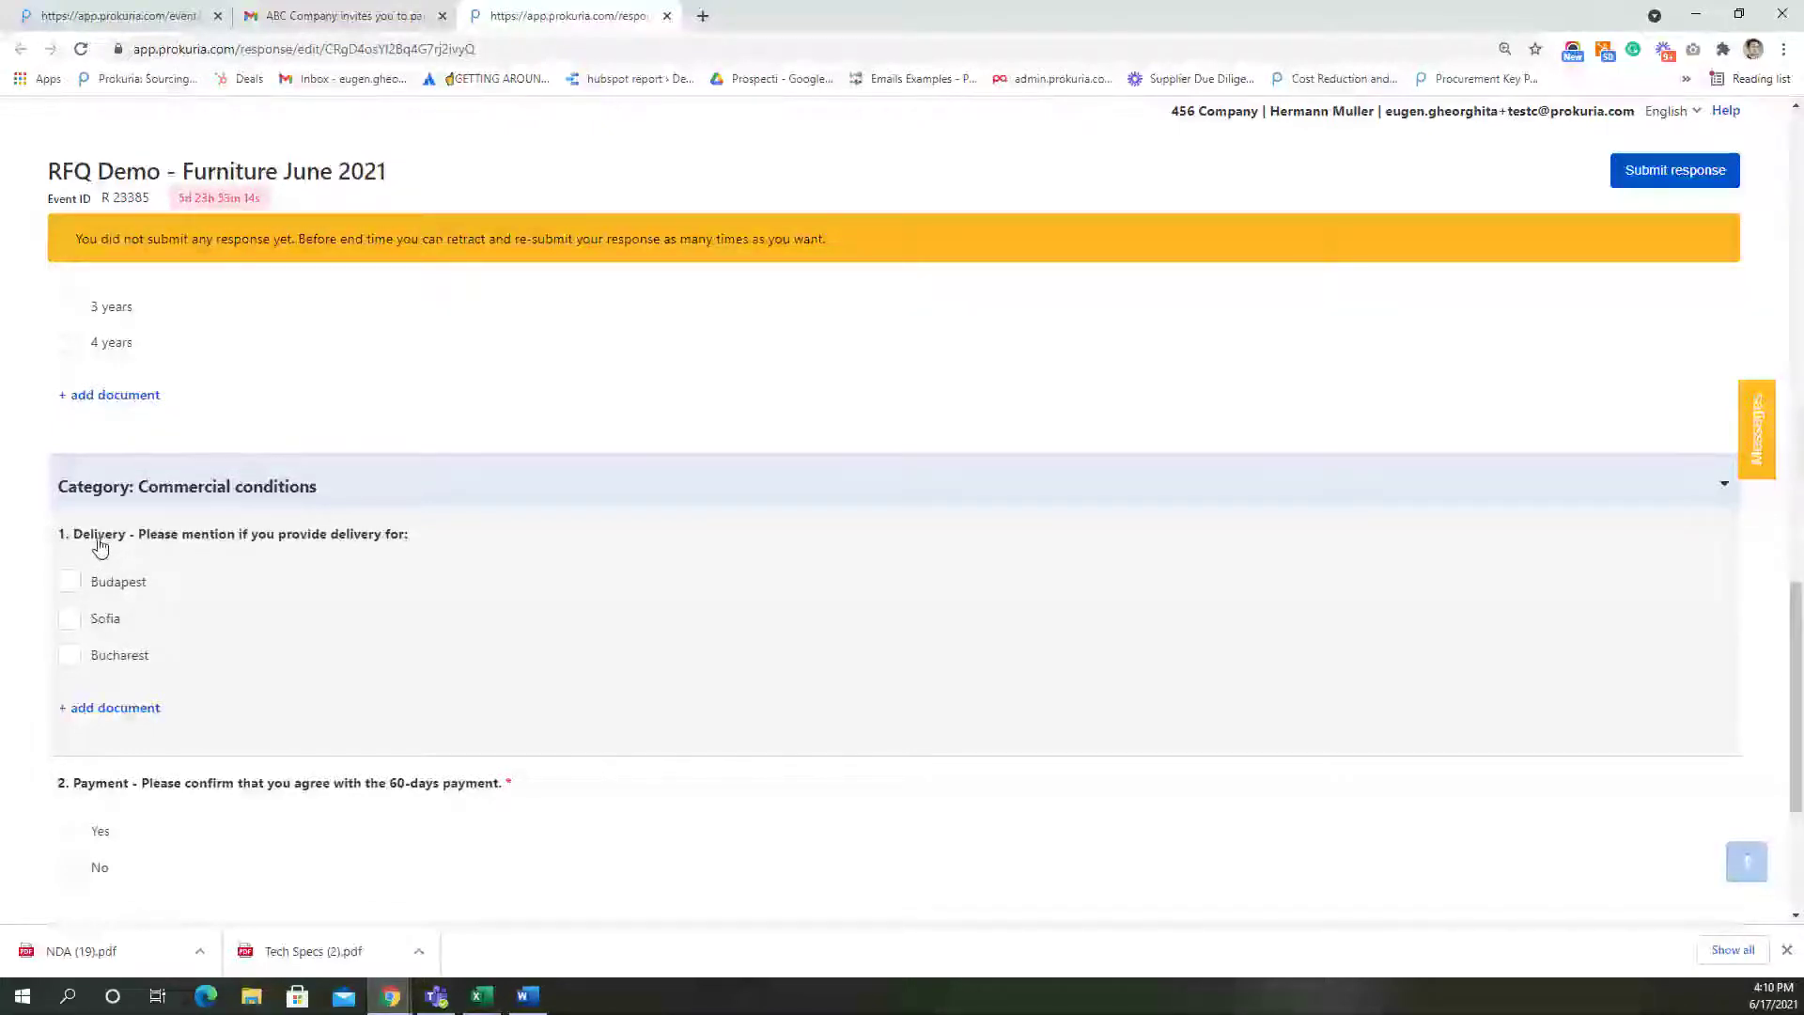
click(71, 582)
click(70, 619)
click(71, 655)
Accept the 60-day payment terms and answer Experience with 'Please find attached all references.'
scroll(283, 685, down, 3)
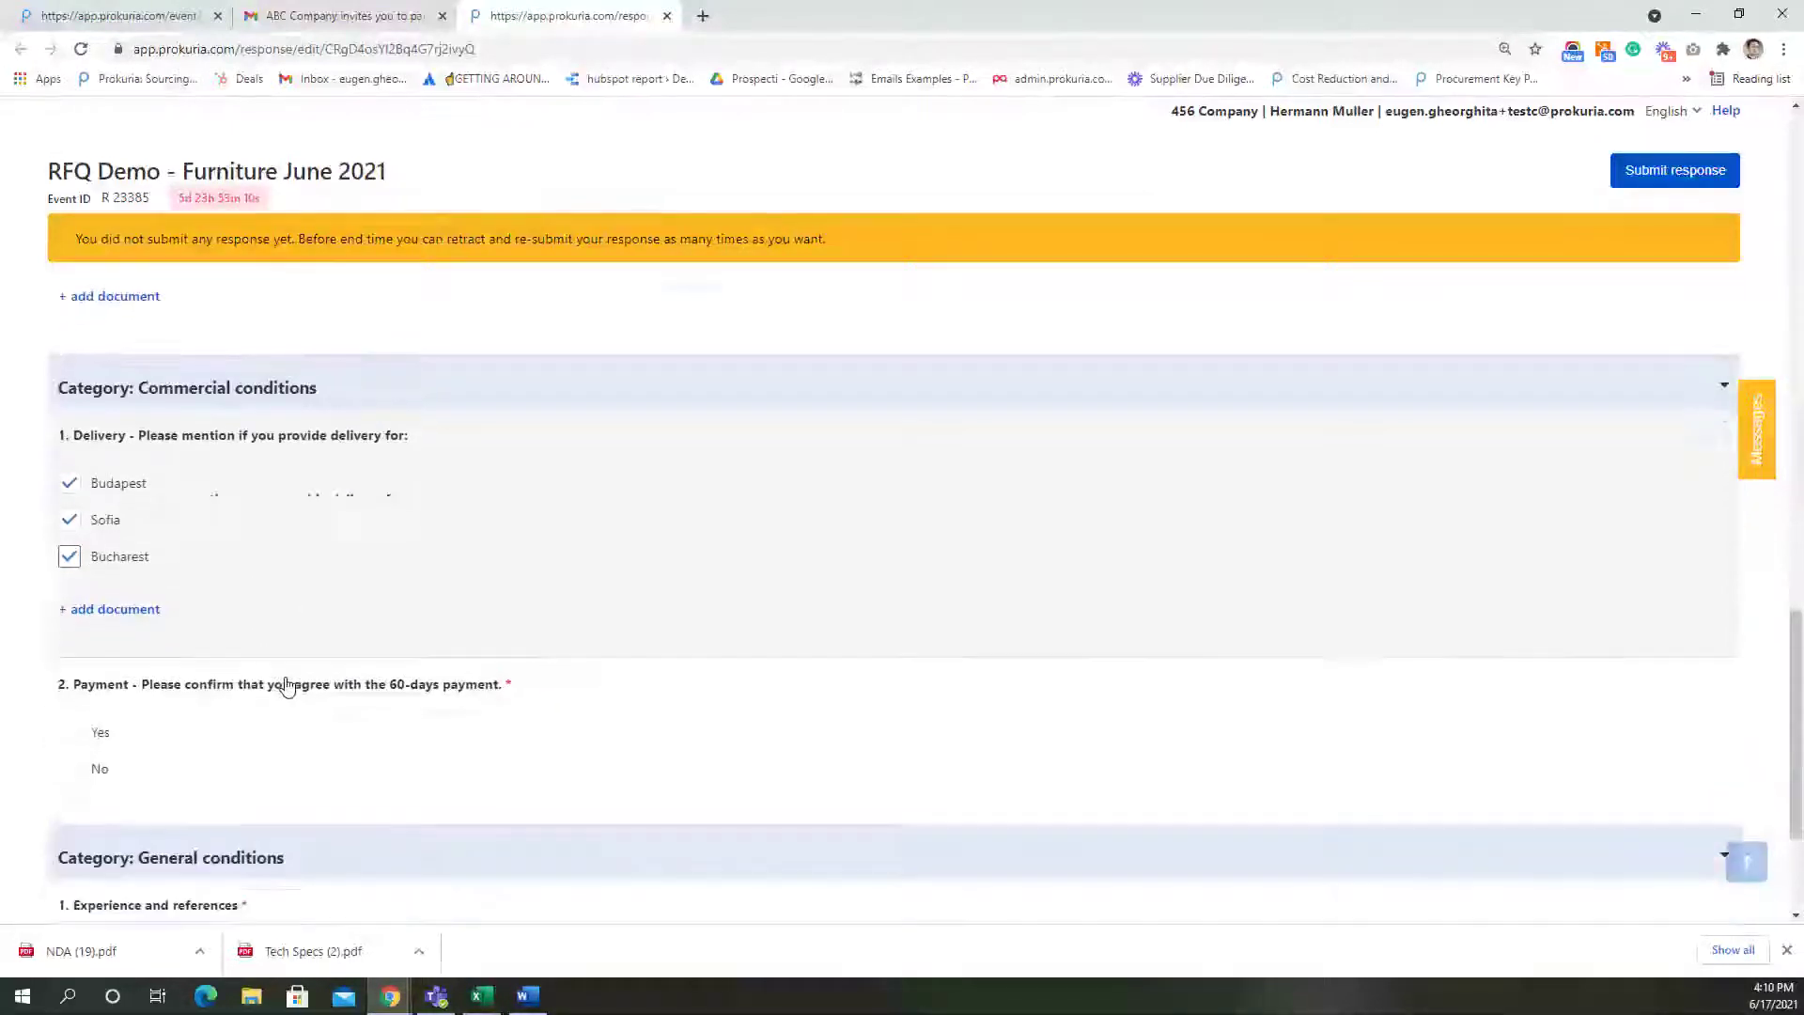
click(70, 563)
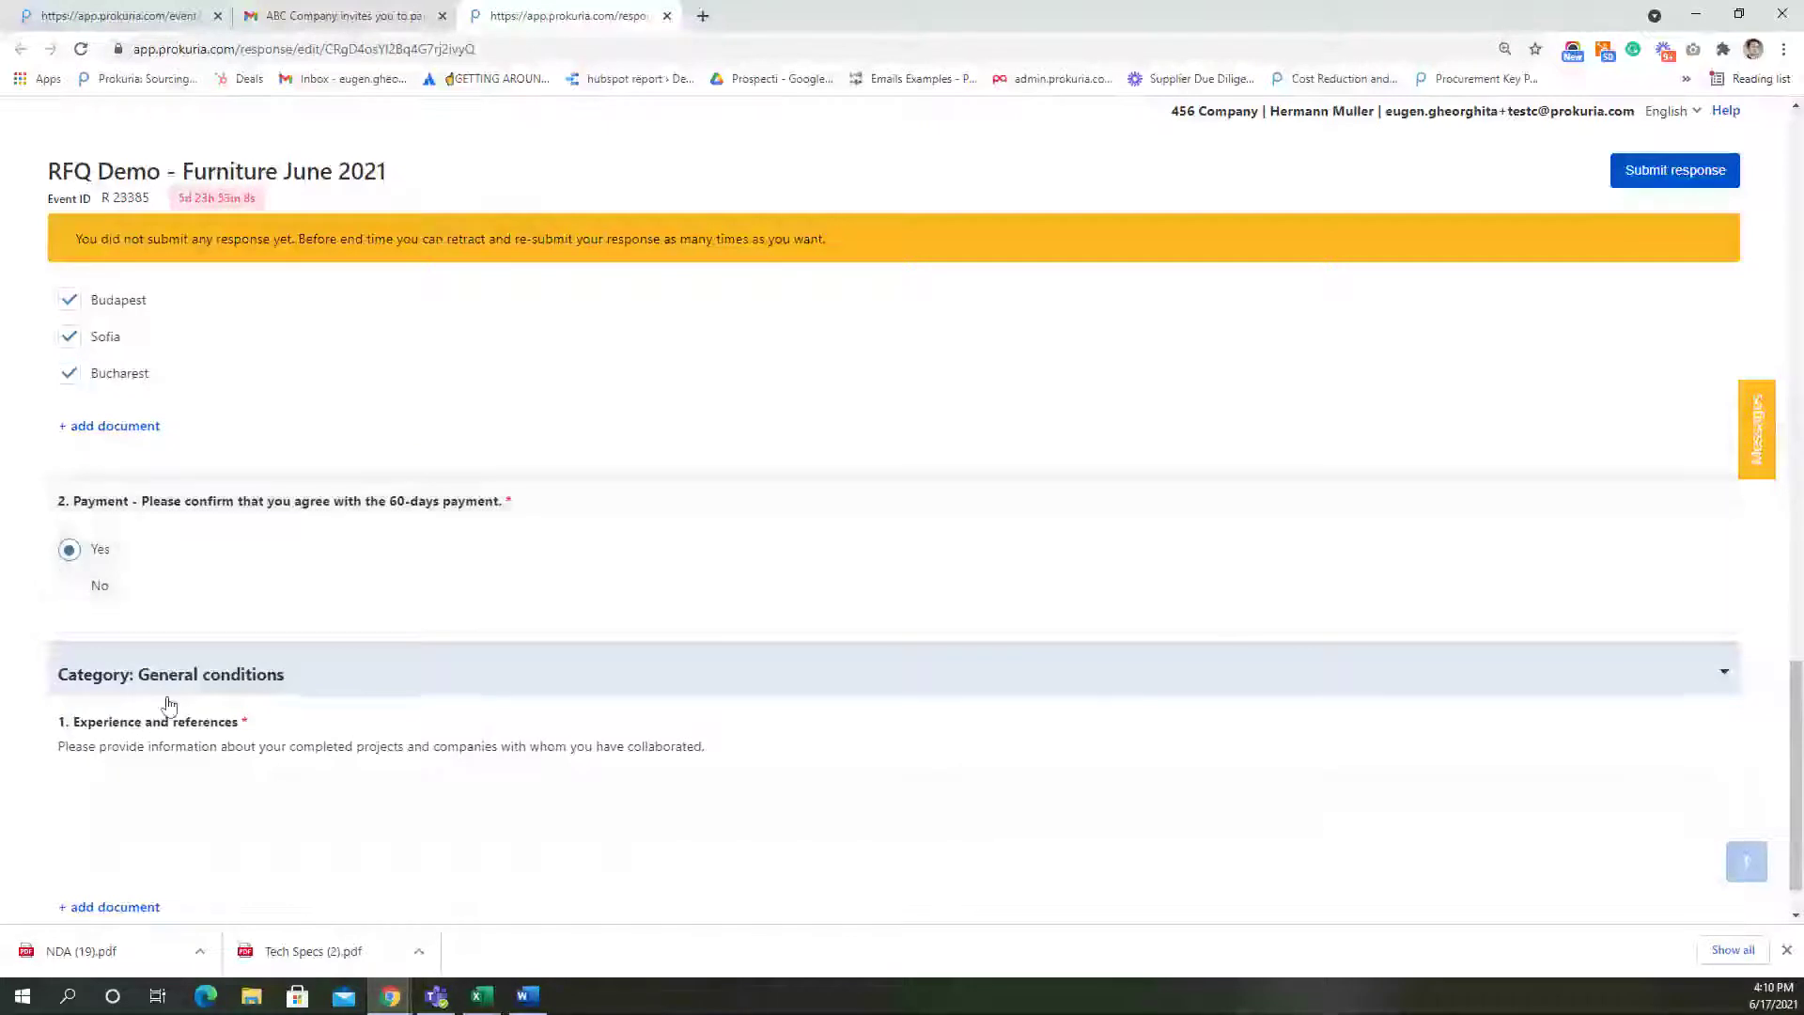
scroll(166, 704, down, 1)
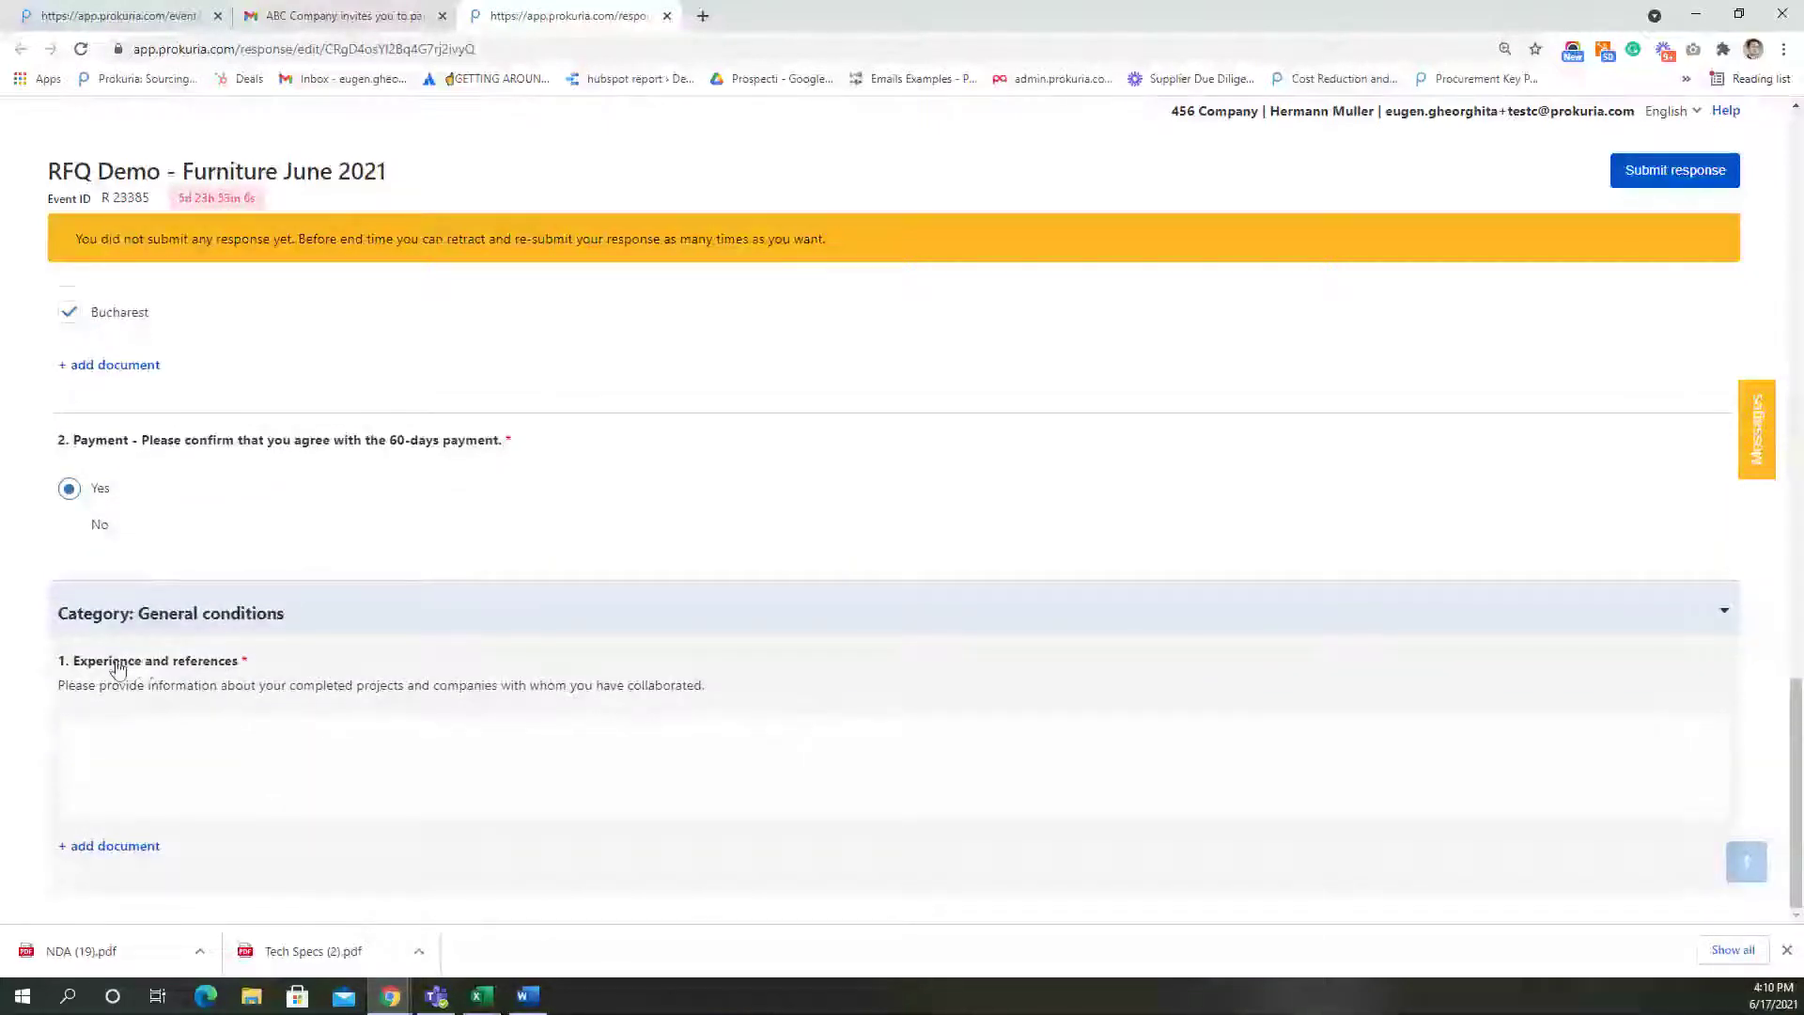
click(229, 746)
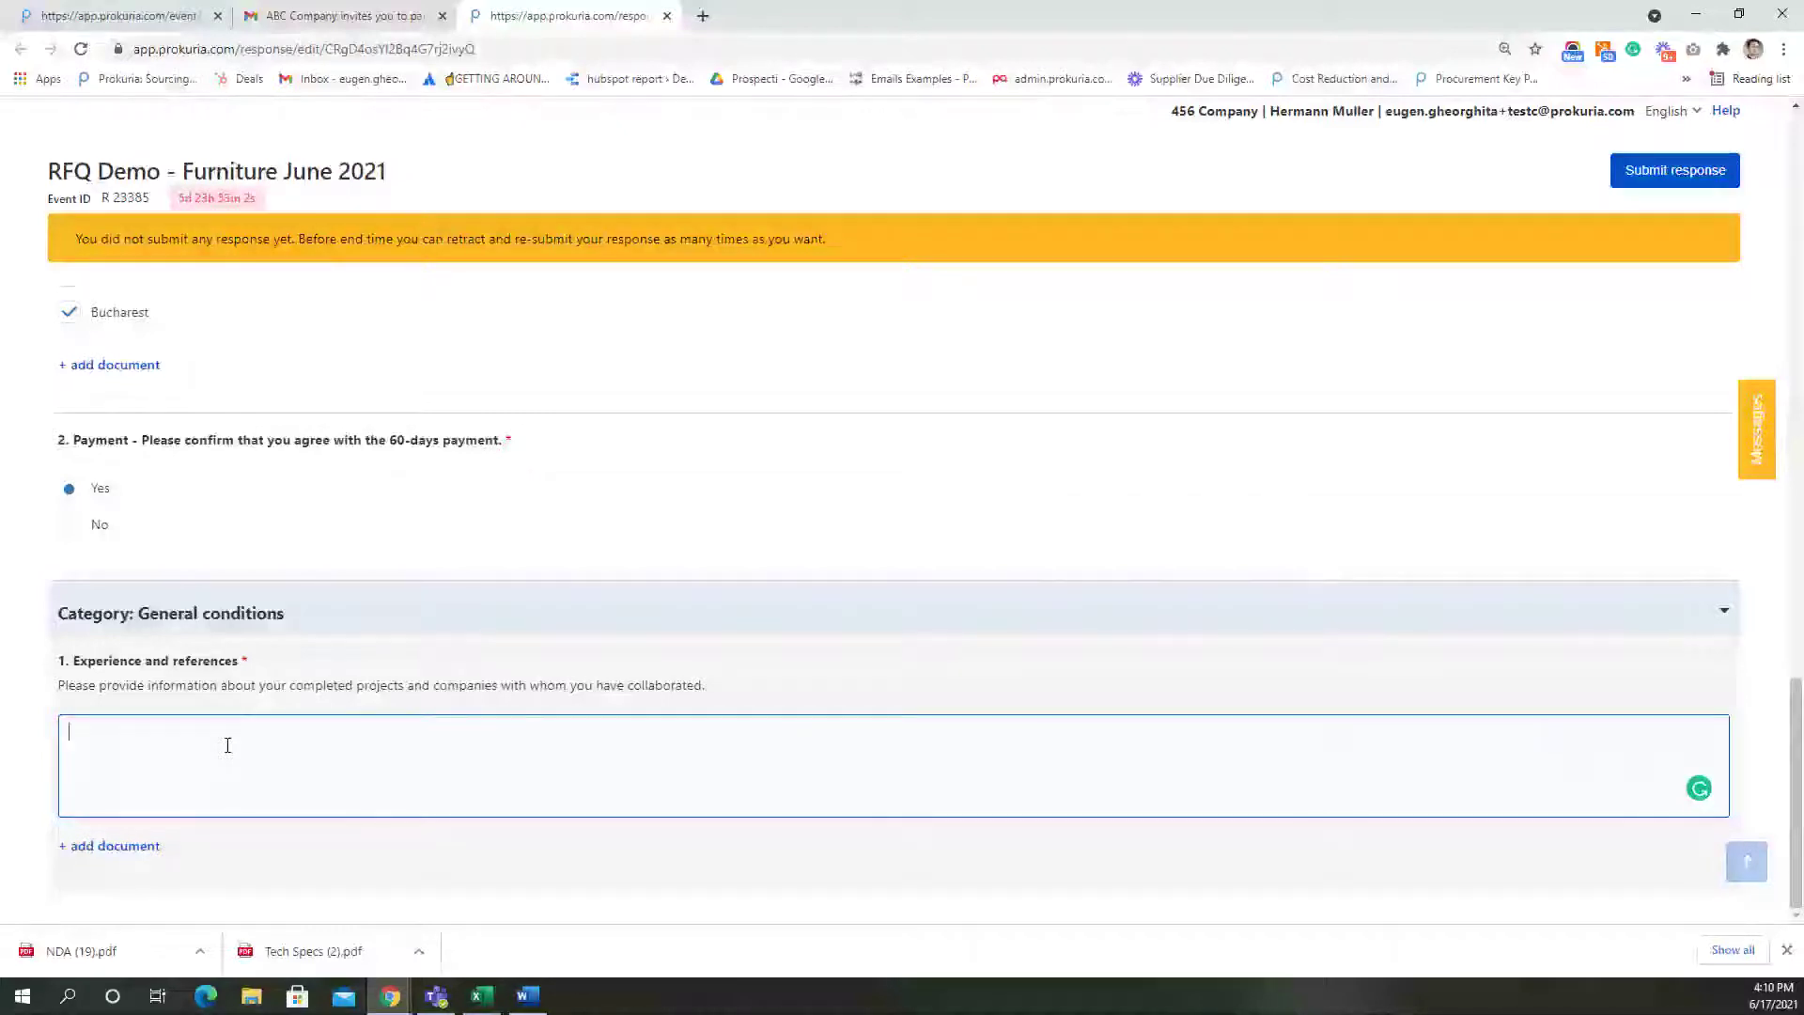
text(Please find attached all references.)
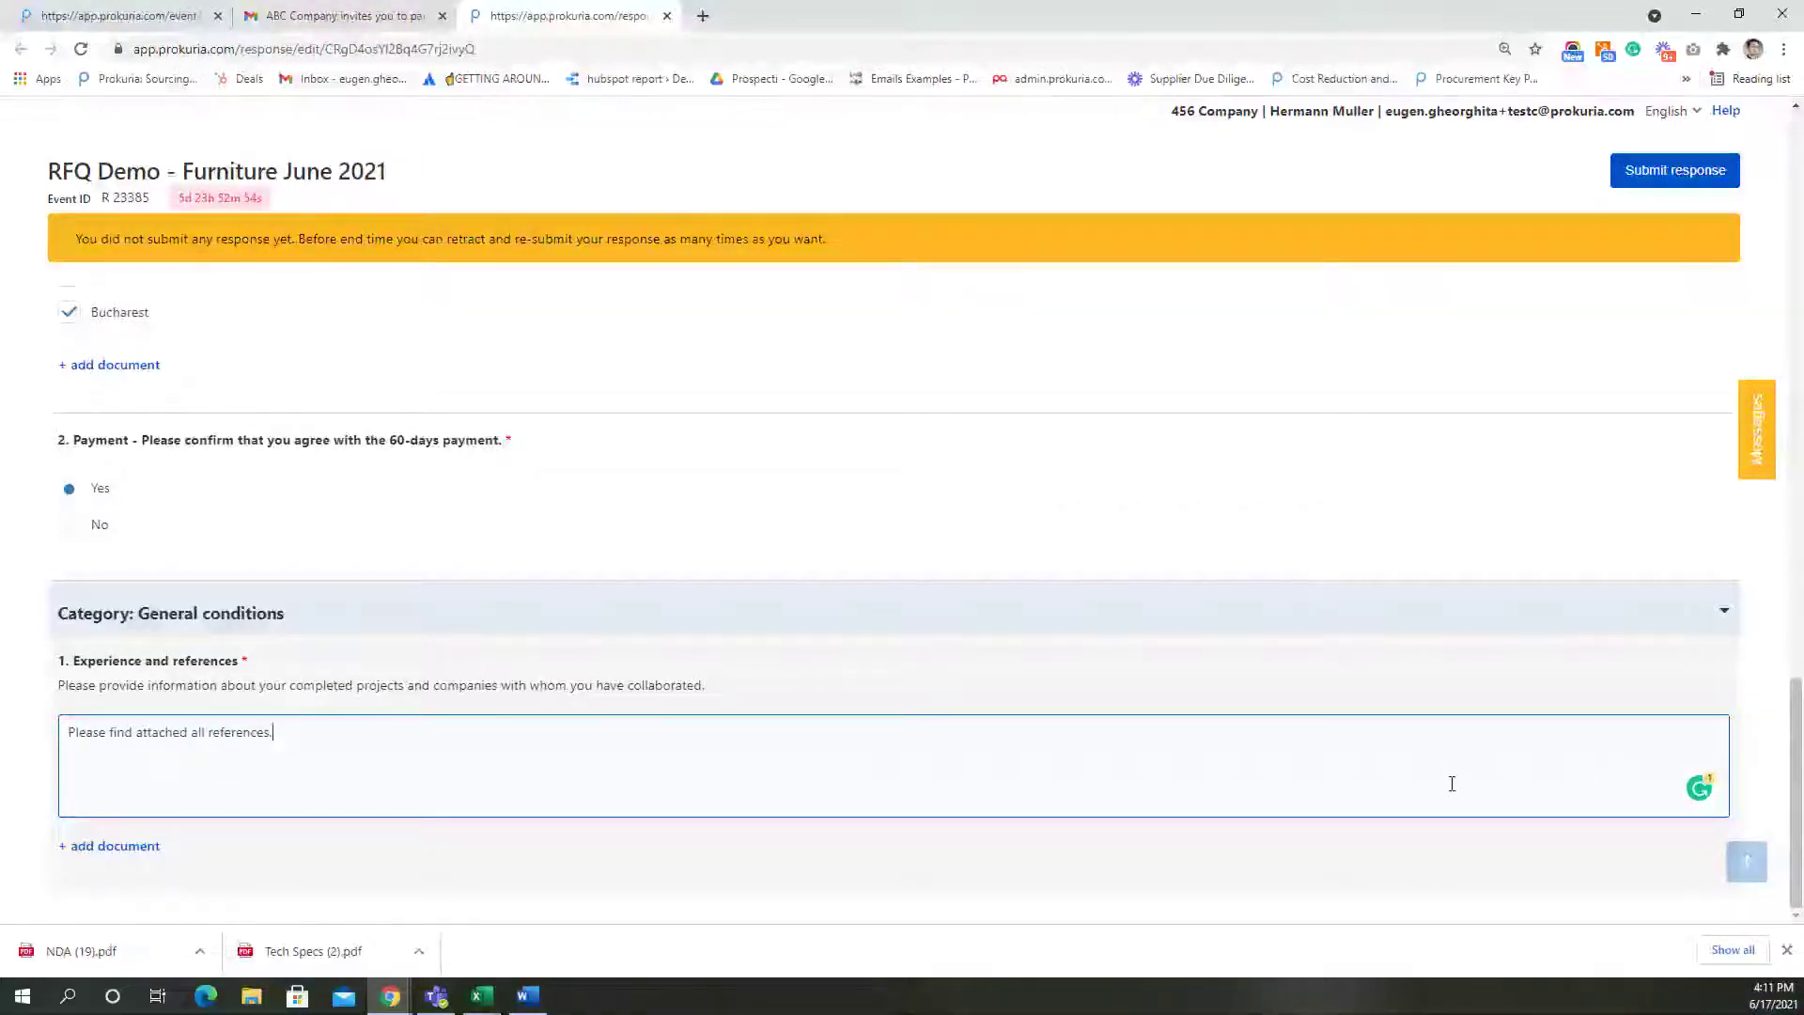
scroll(1451, 783, up, 8)
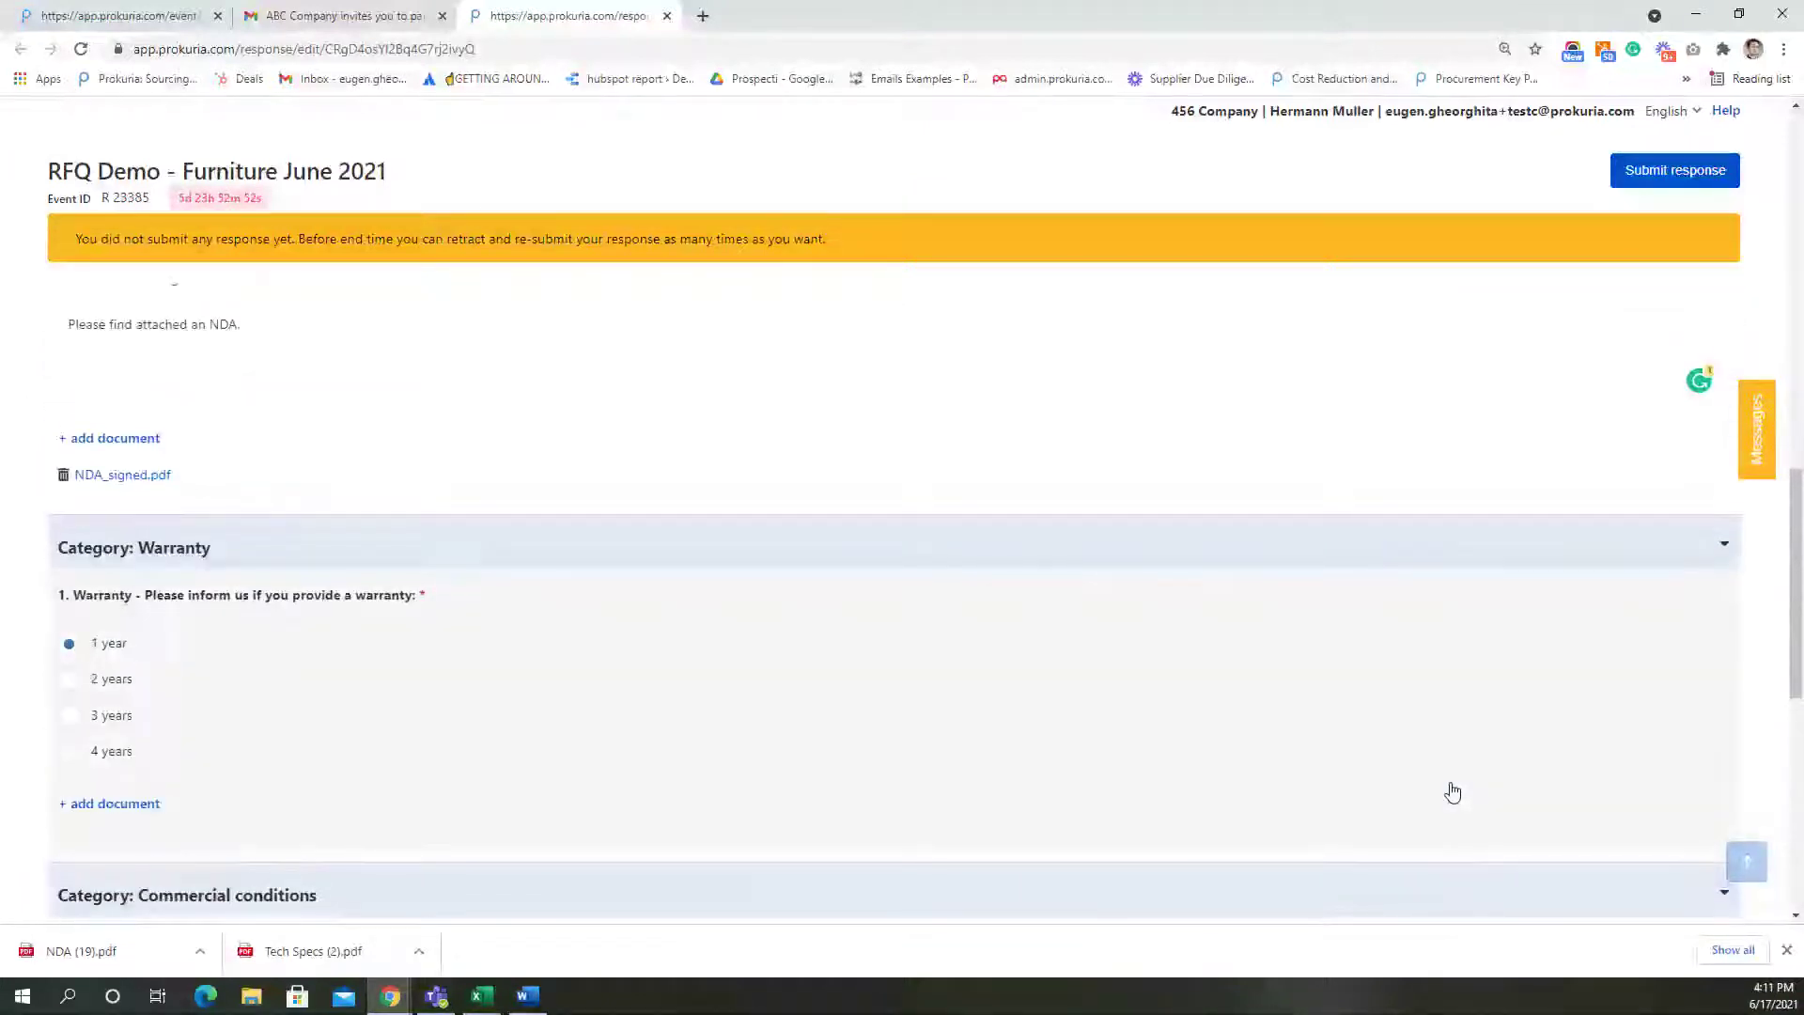
scroll(1452, 792, up, 15)
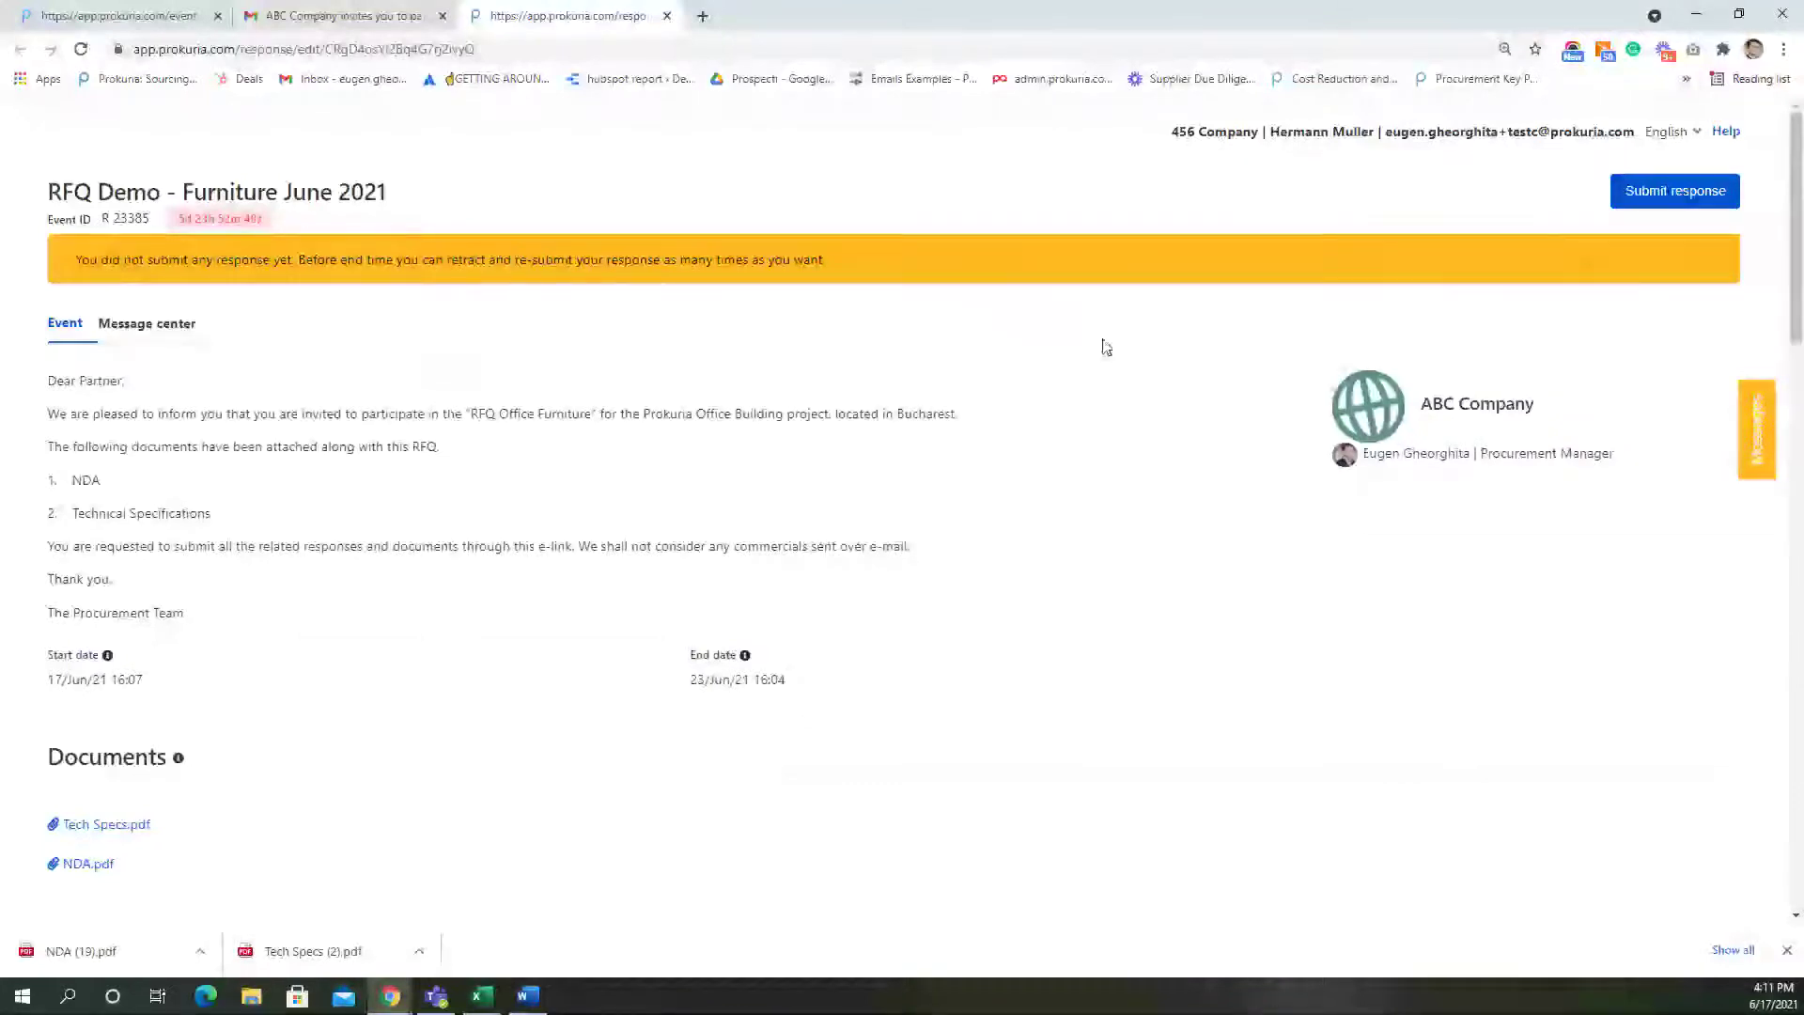
Submit the supplier response, confirm it, and return to the buyer's event tab
click(1664, 199)
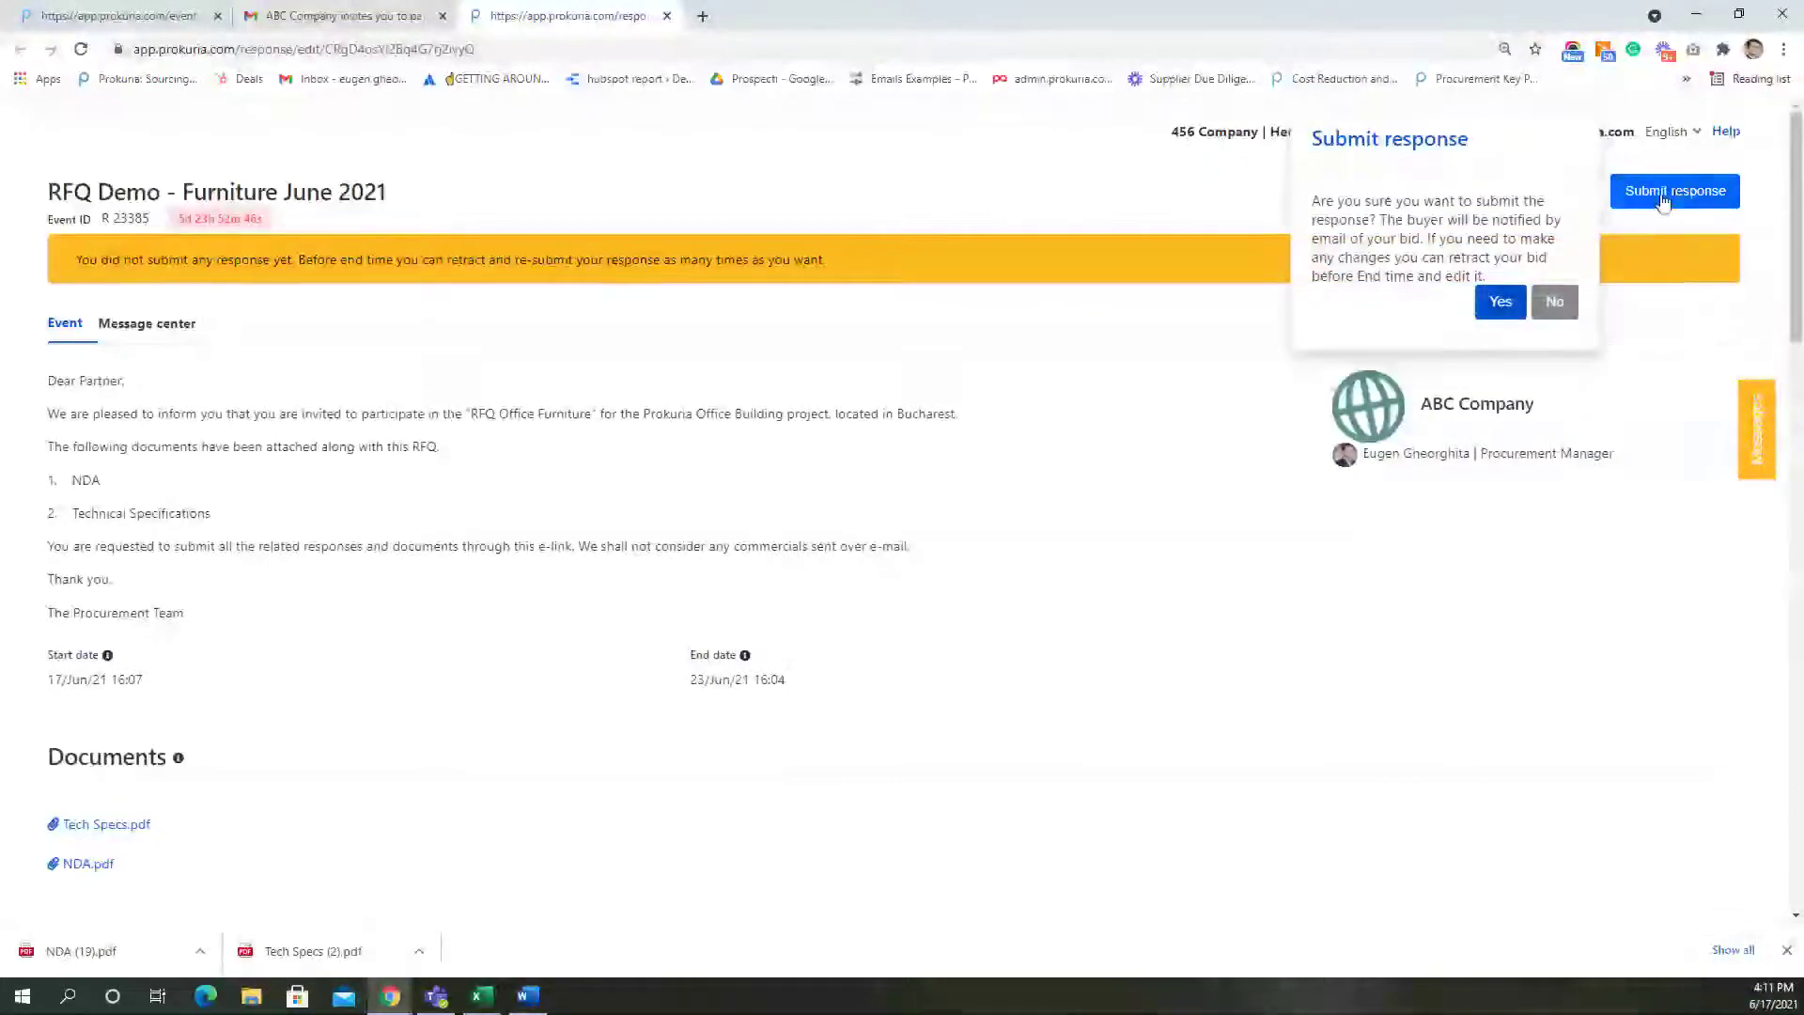
click(1501, 302)
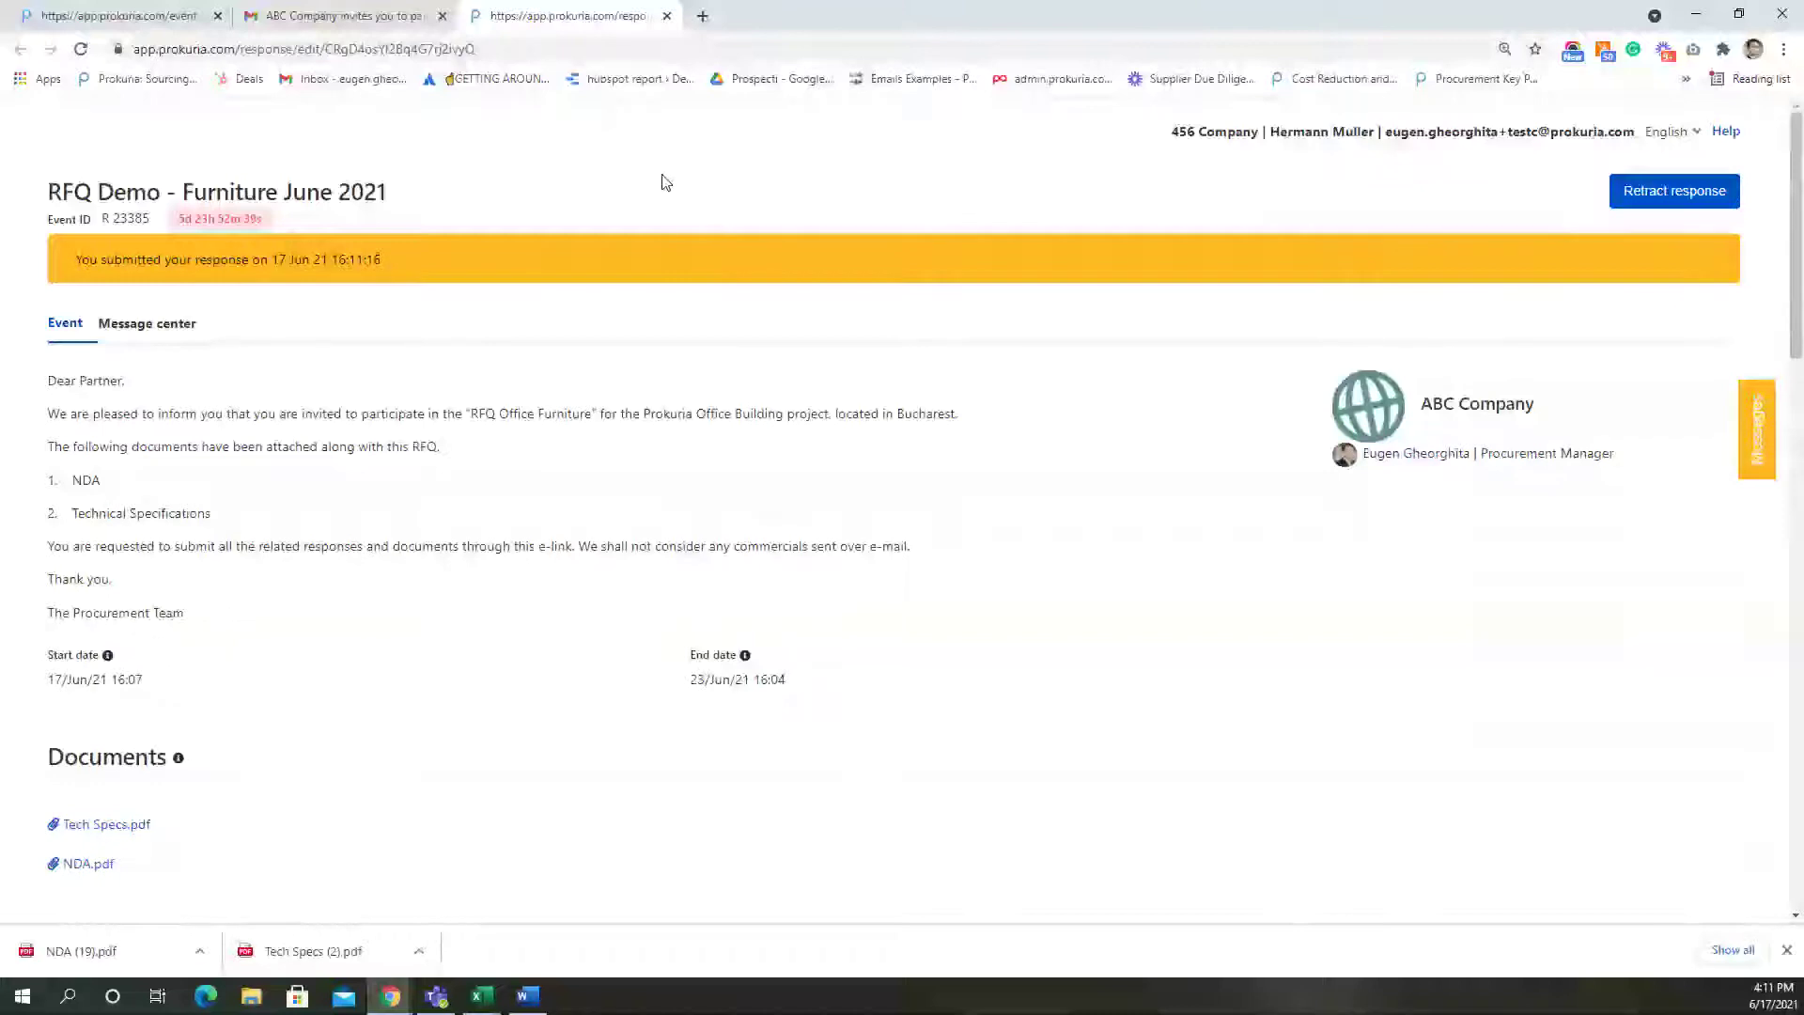
click(101, 18)
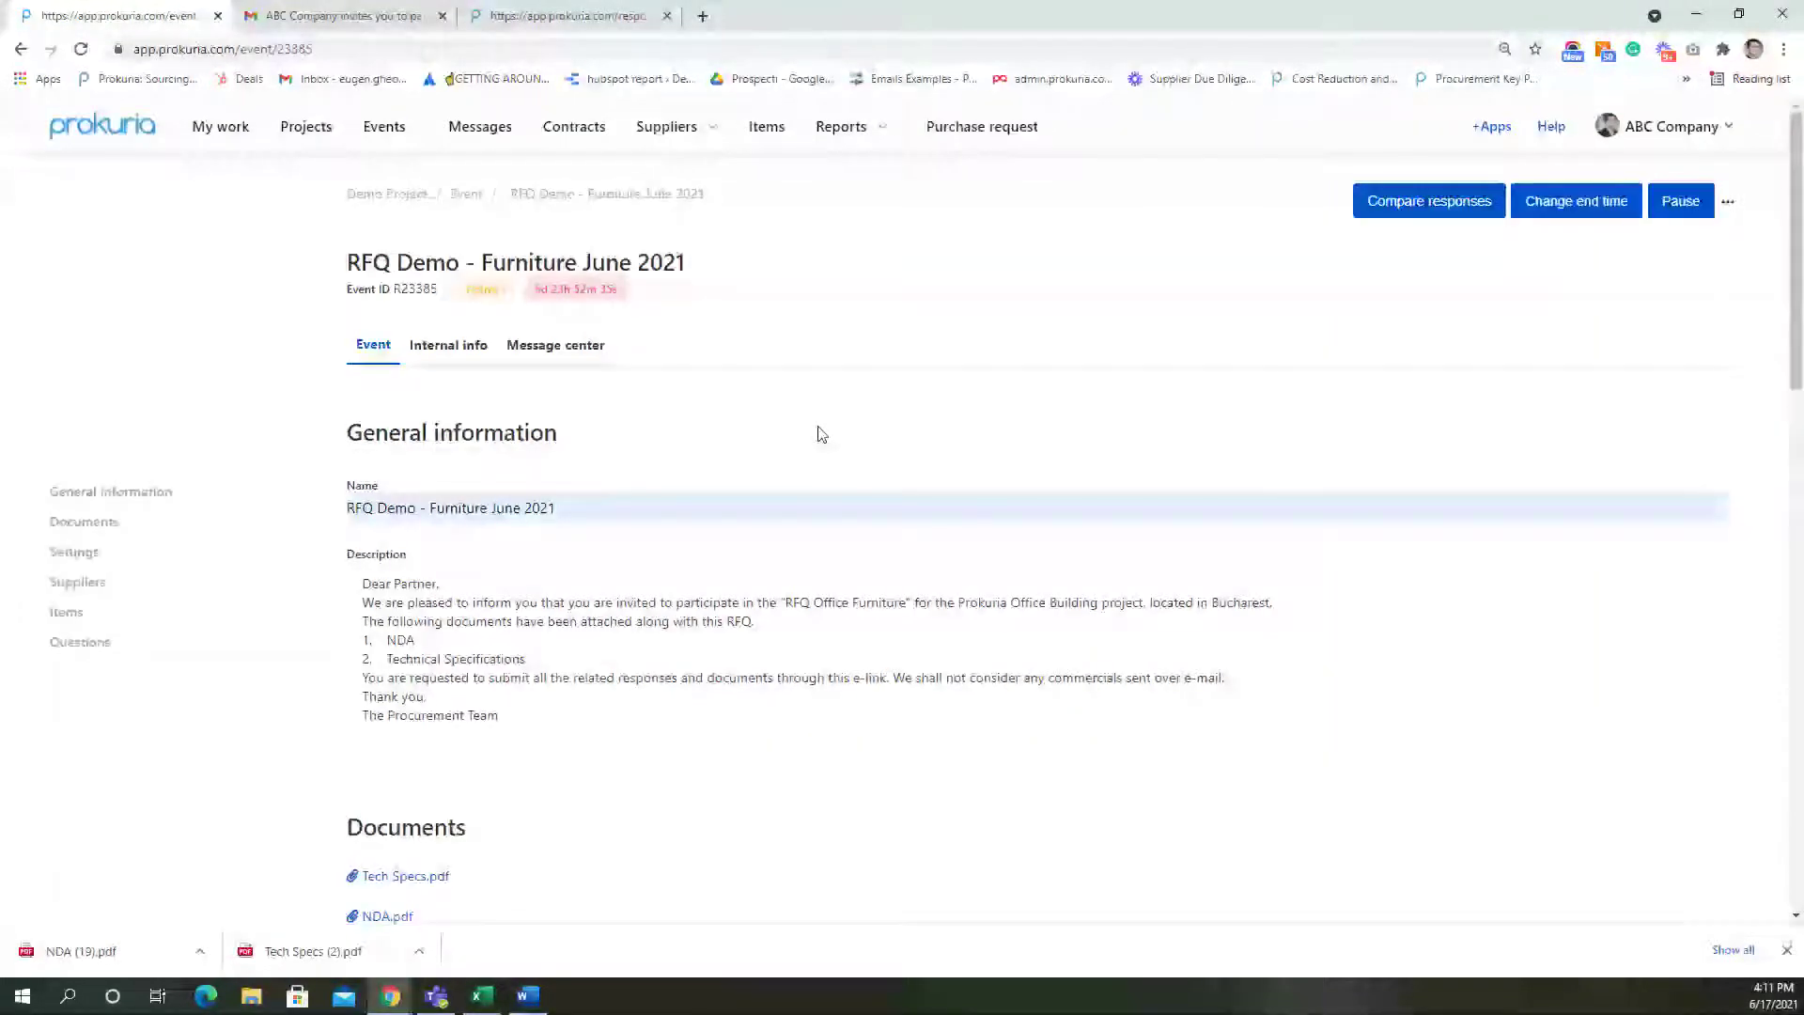
scroll(820, 434, down, 8)
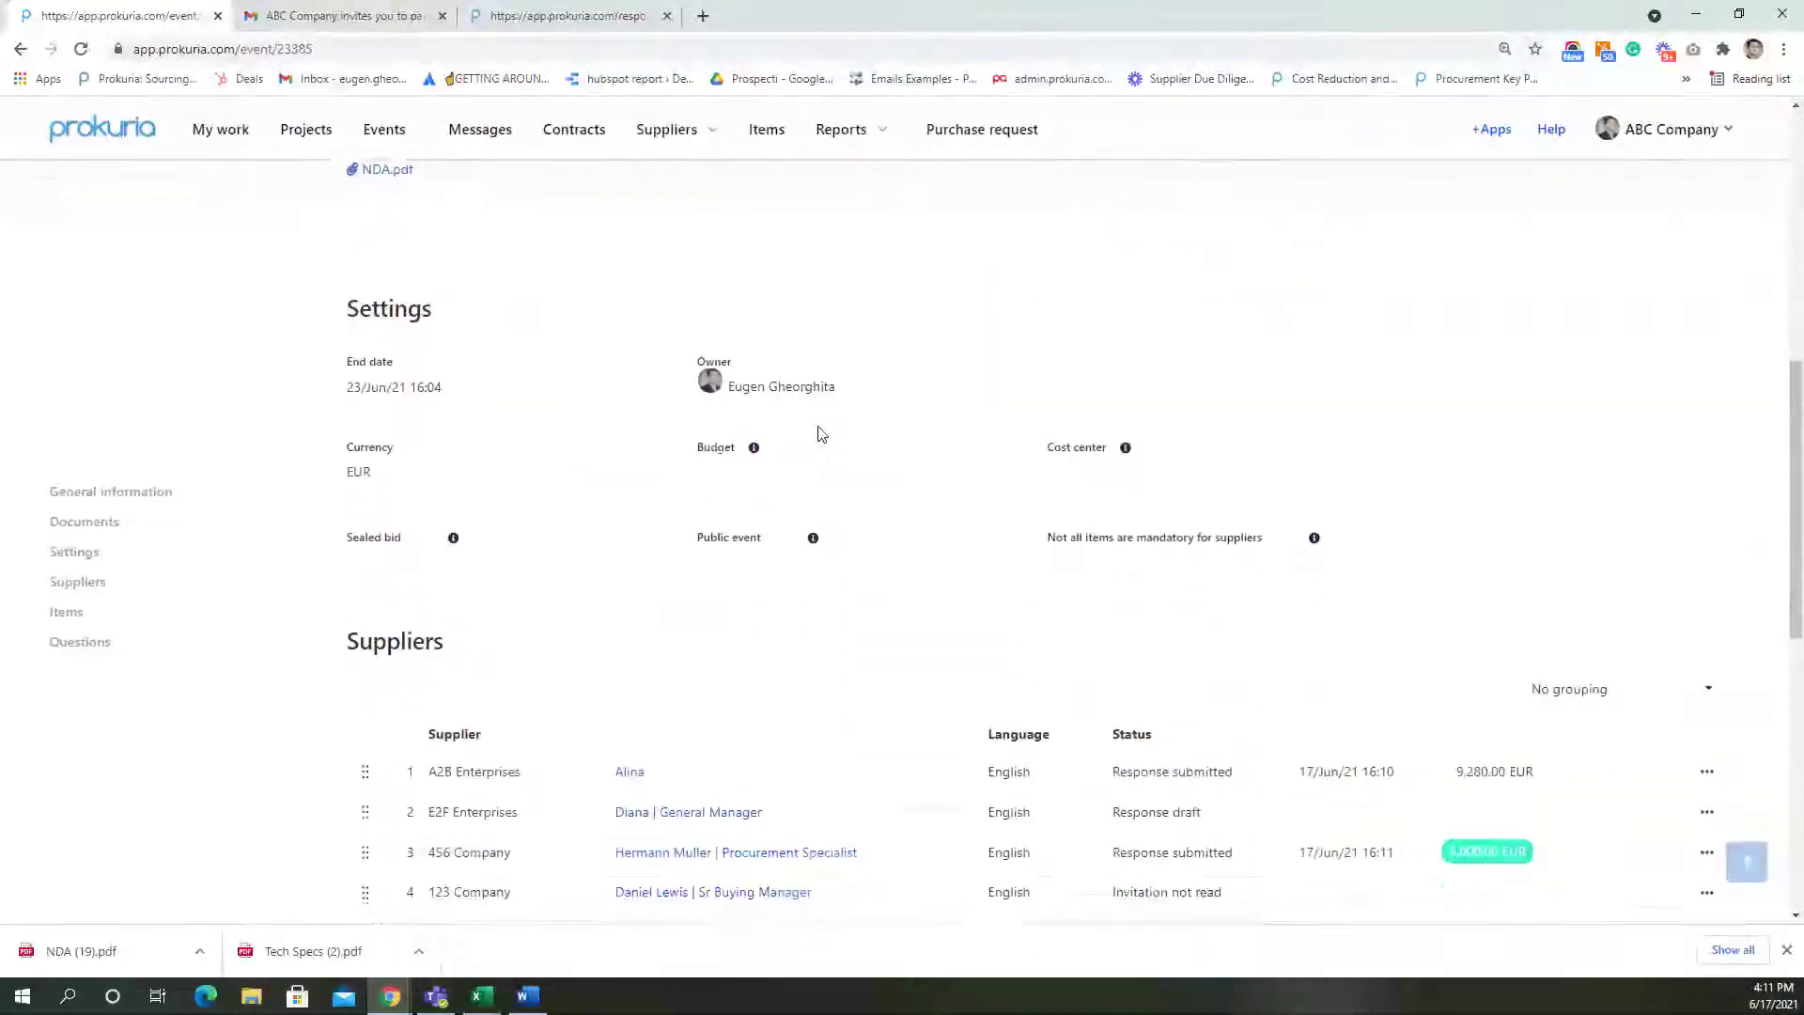
scroll(819, 433, down, 3)
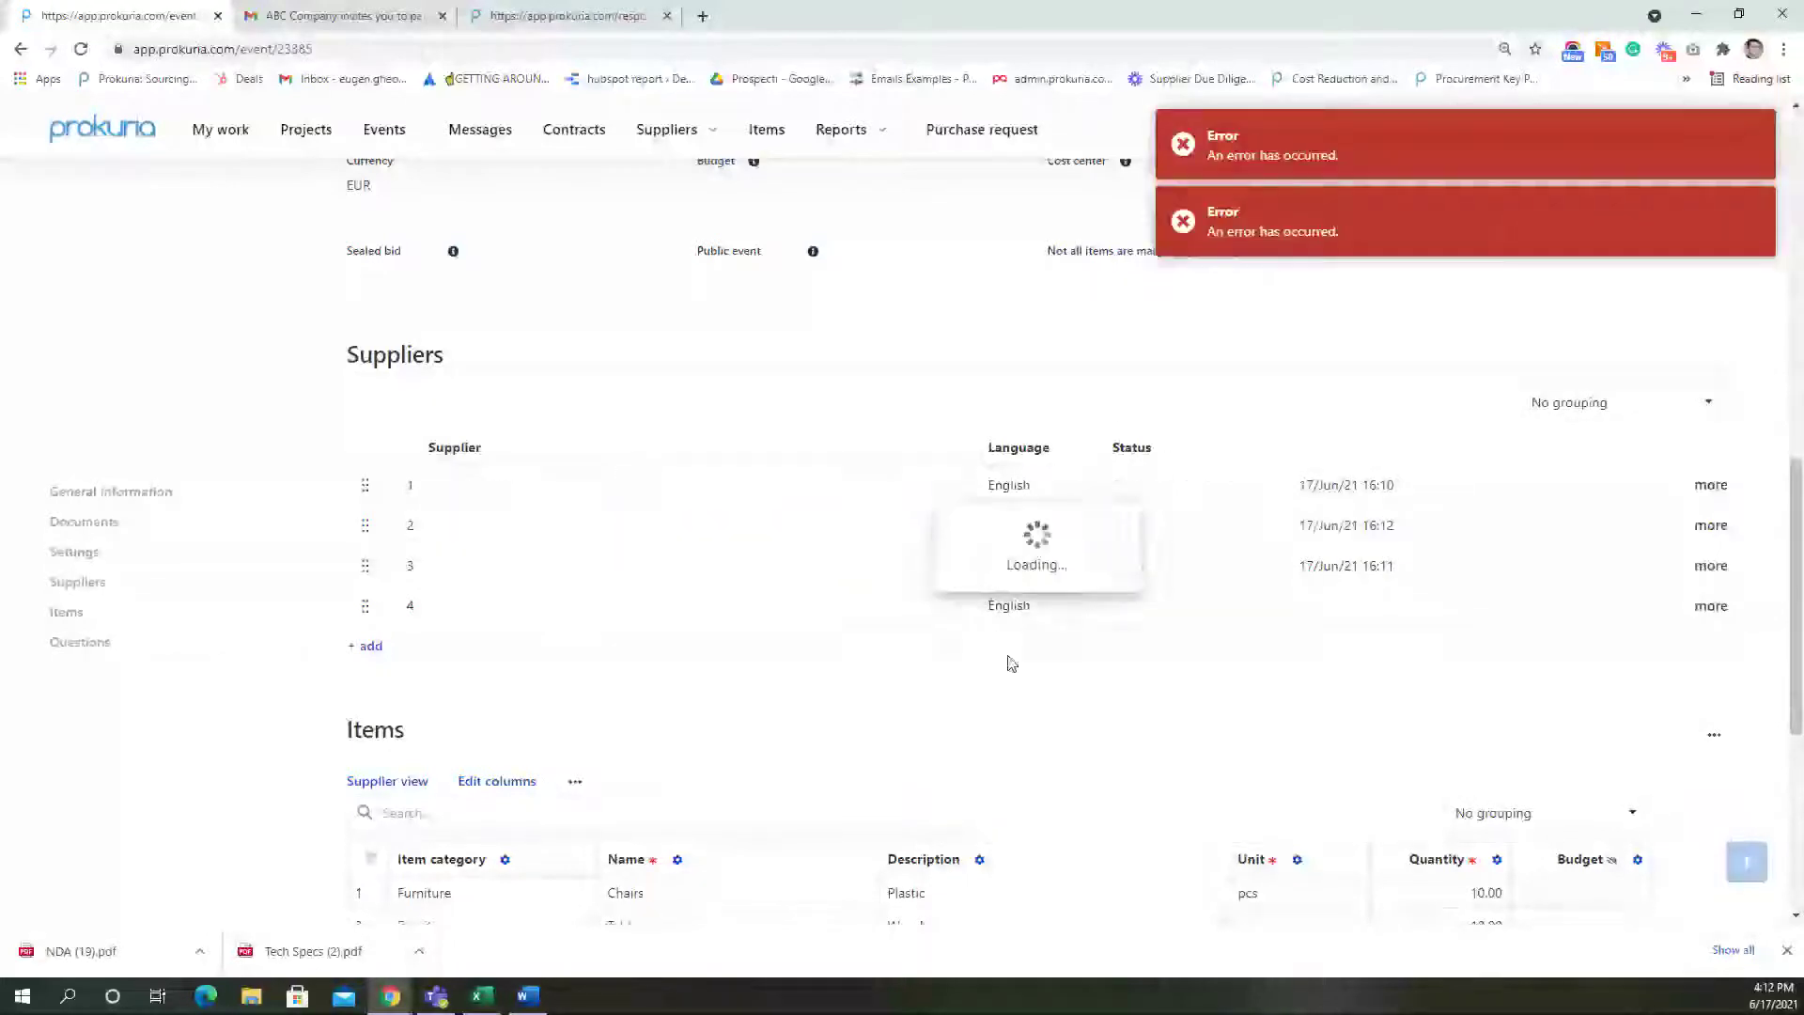
scroll(1046, 584, up, 5)
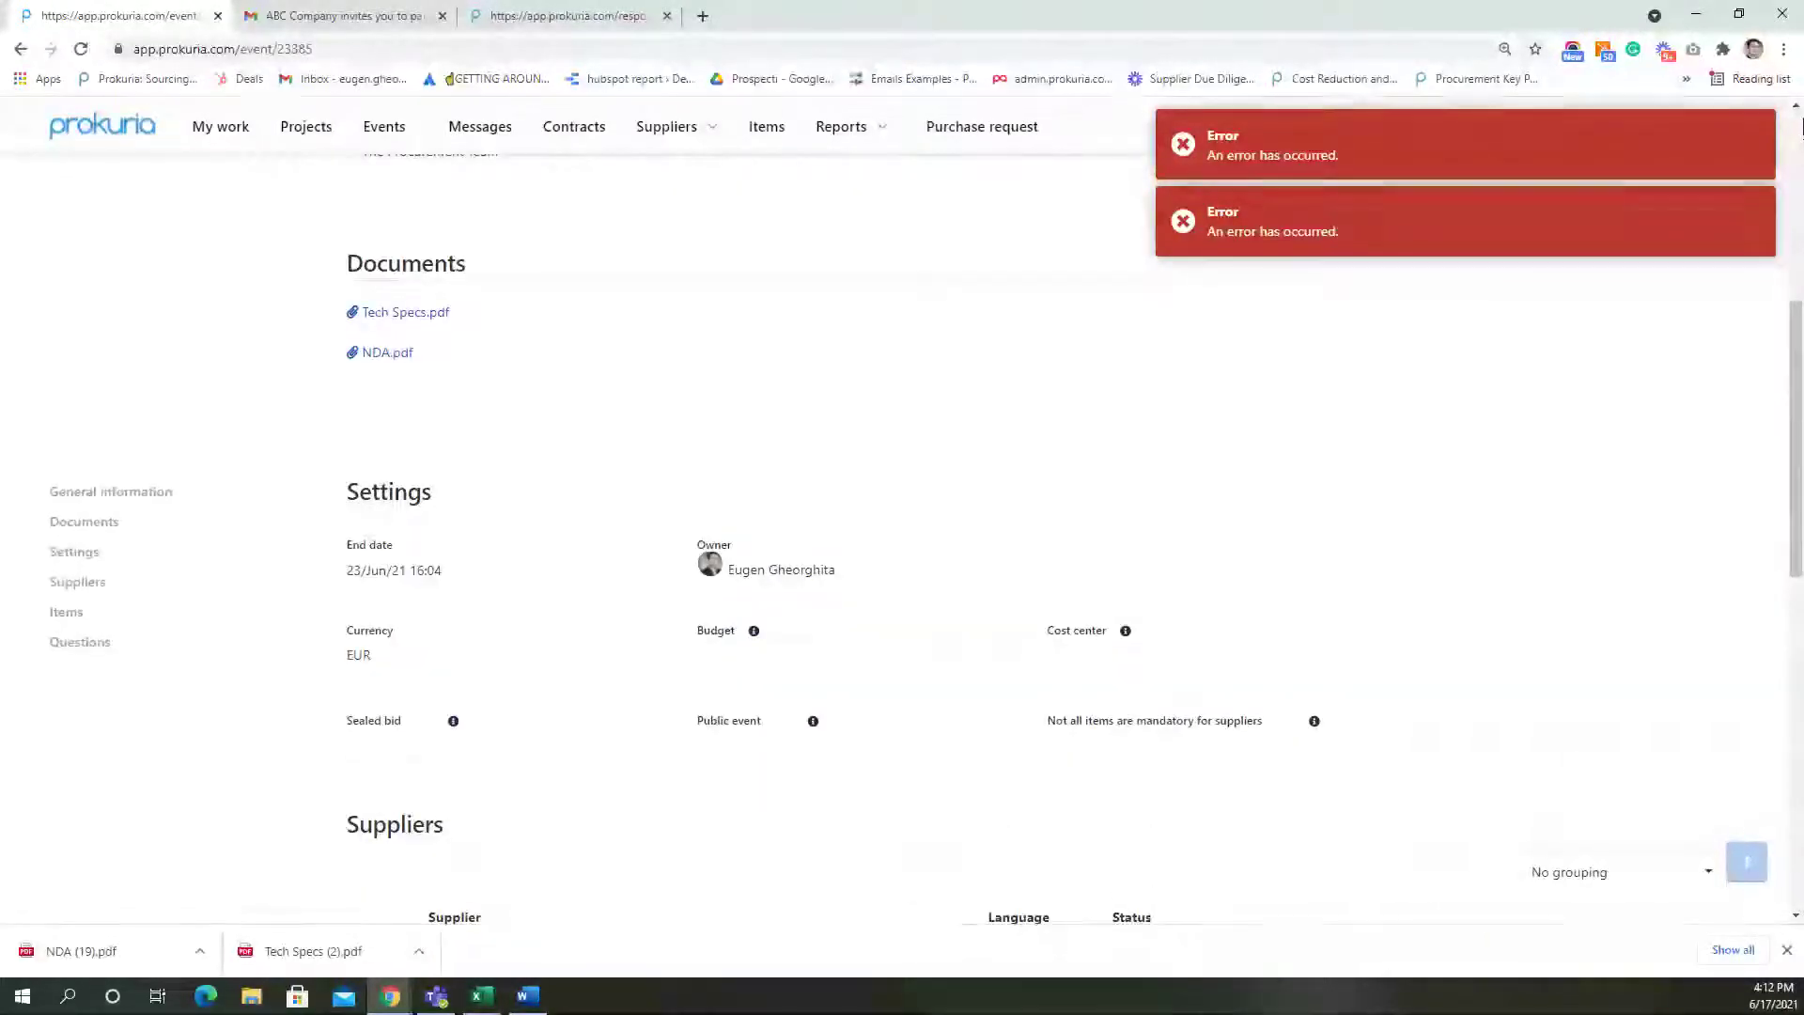
scroll(1448, 575, down, 6)
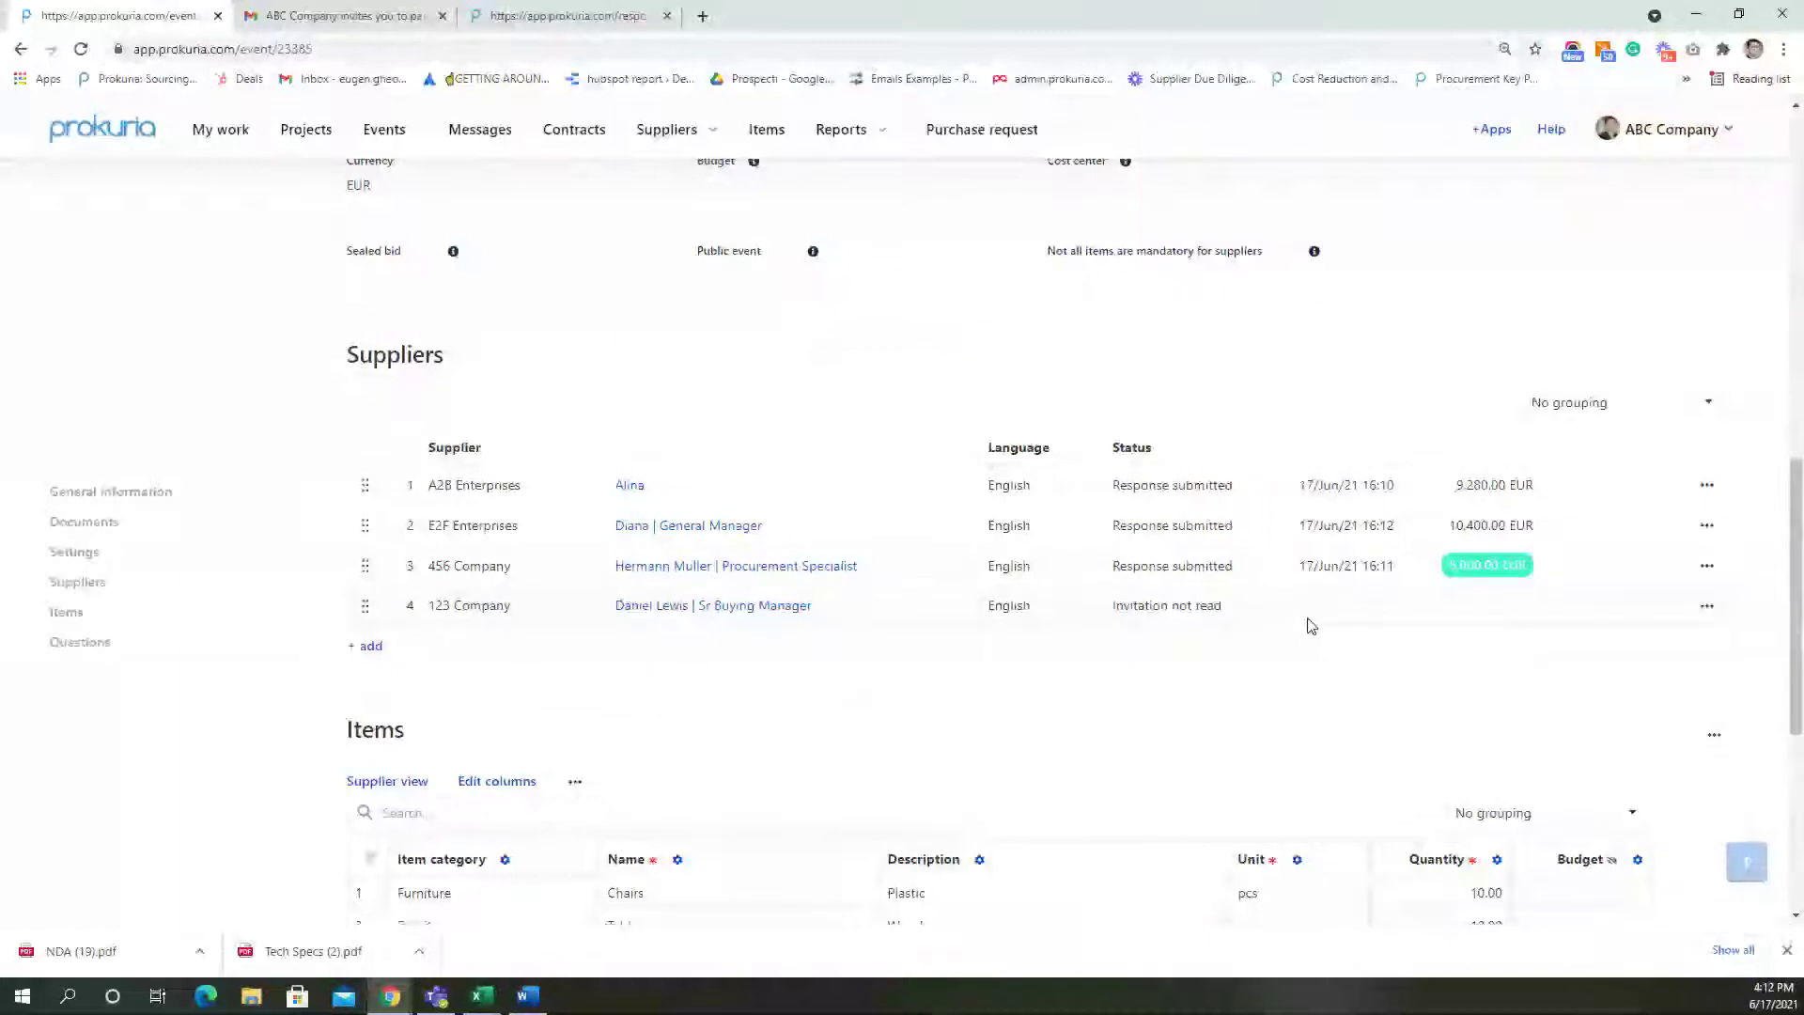
scroll(1311, 627, down, 2)
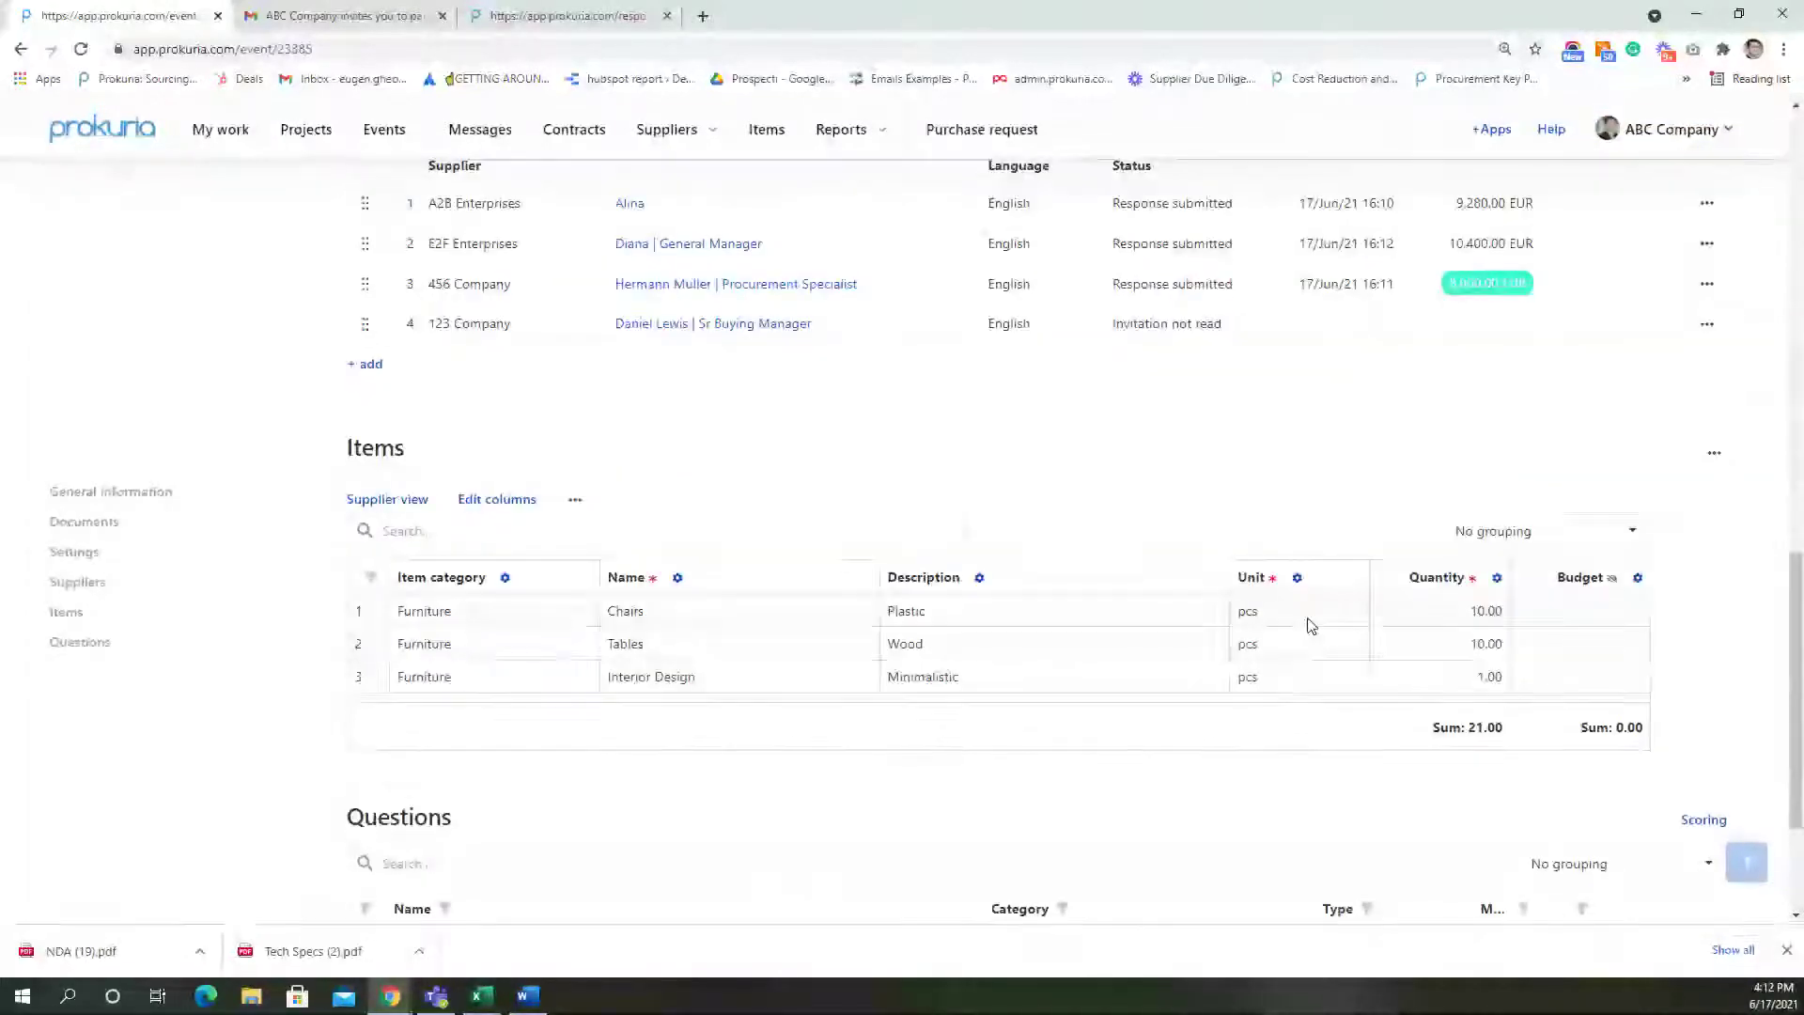
scroll(857, 504, up, 10)
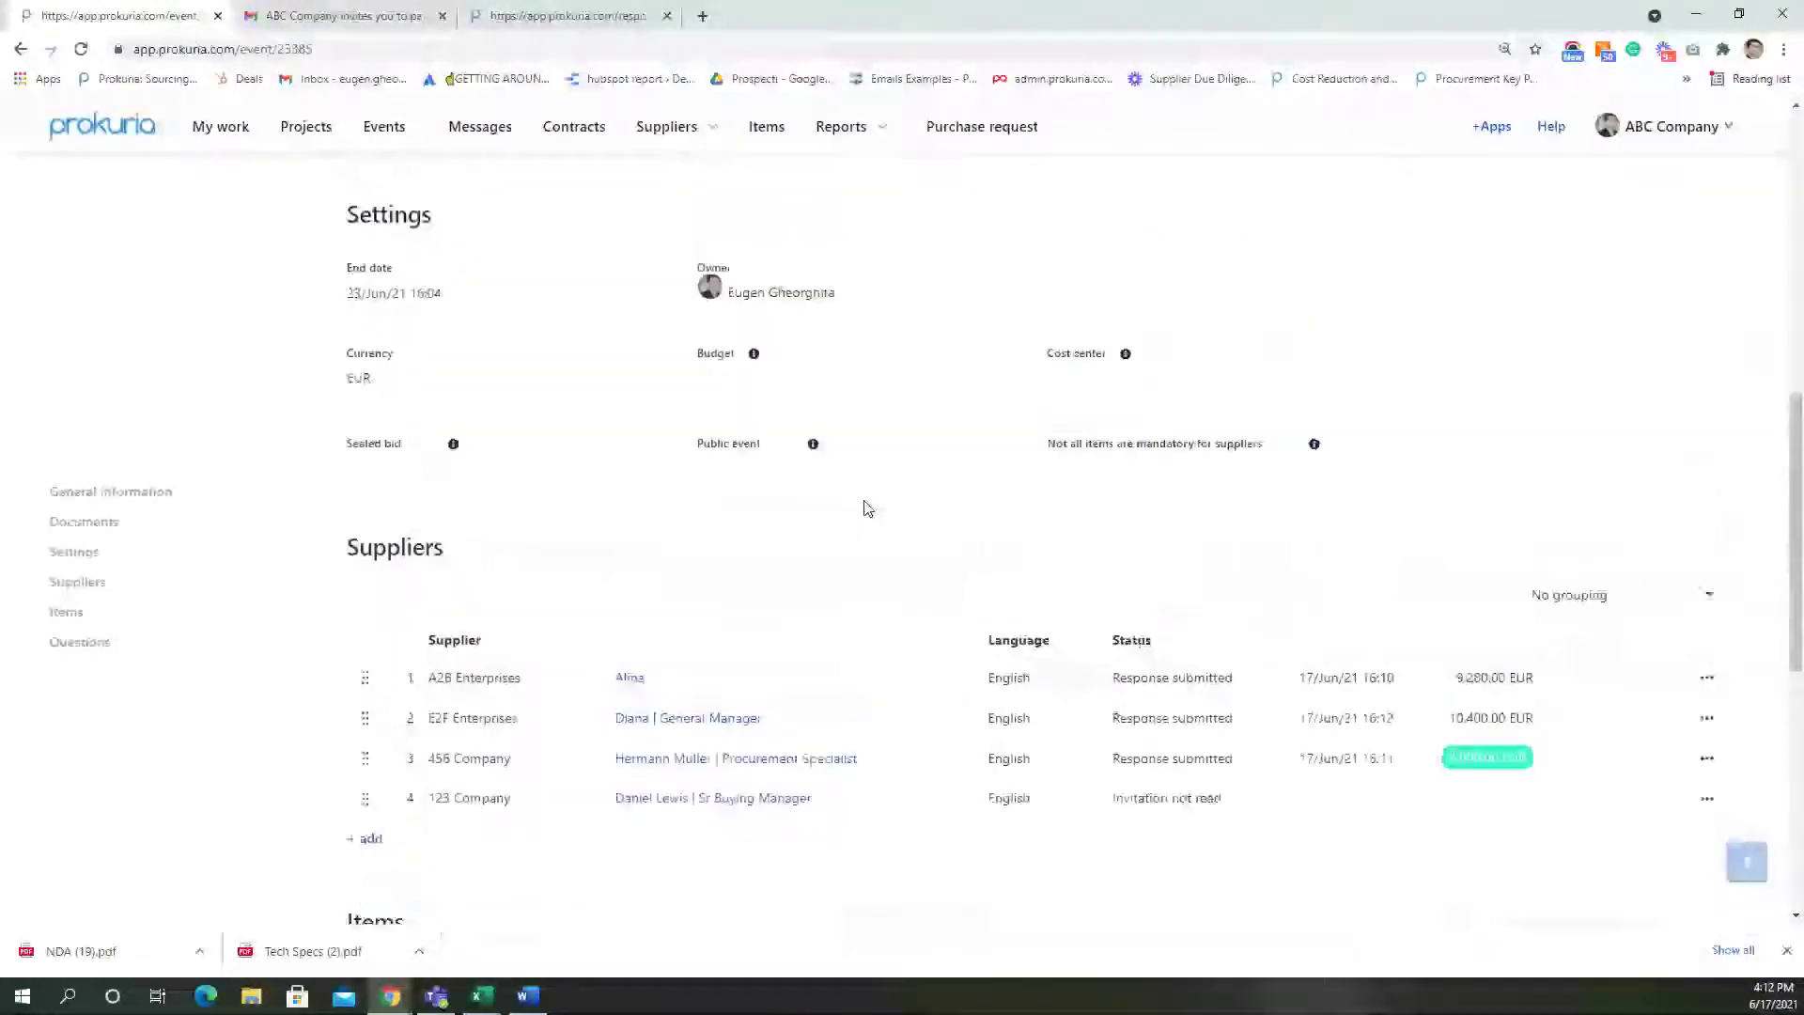
scroll(868, 508, up, 2)
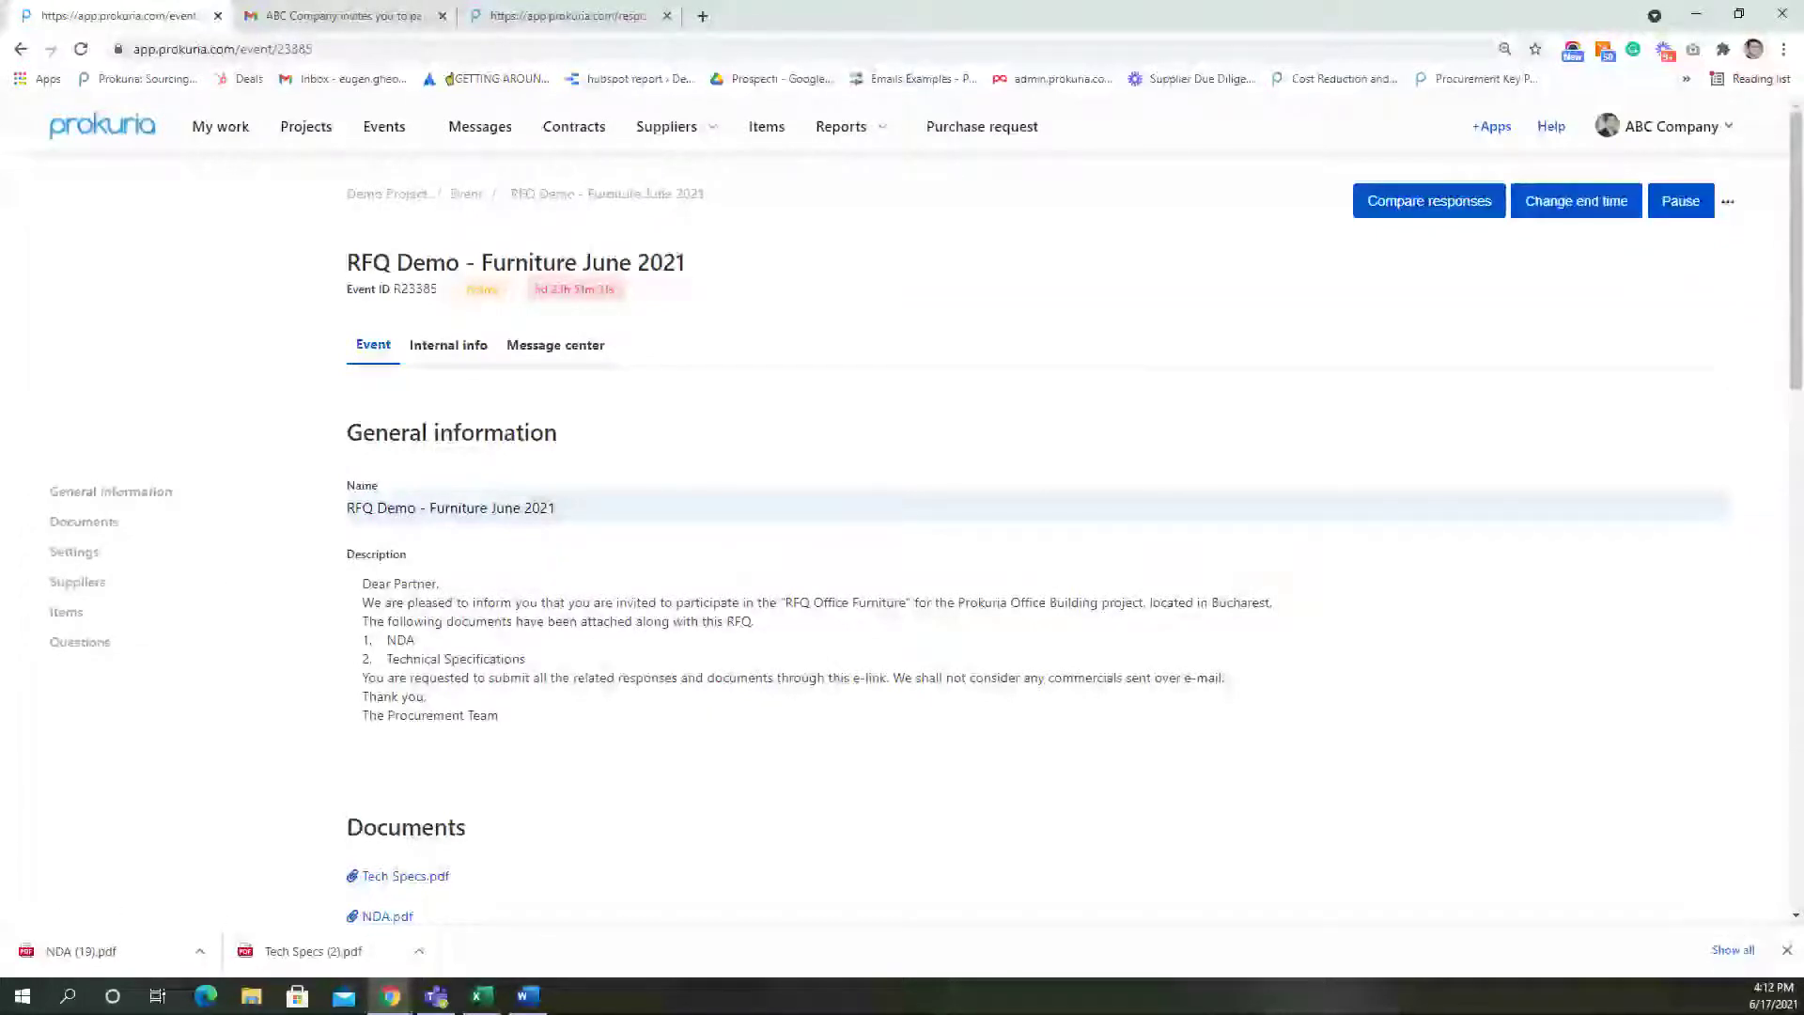
scroll(753, 617, down, 6)
scroll(756, 621, down, 3)
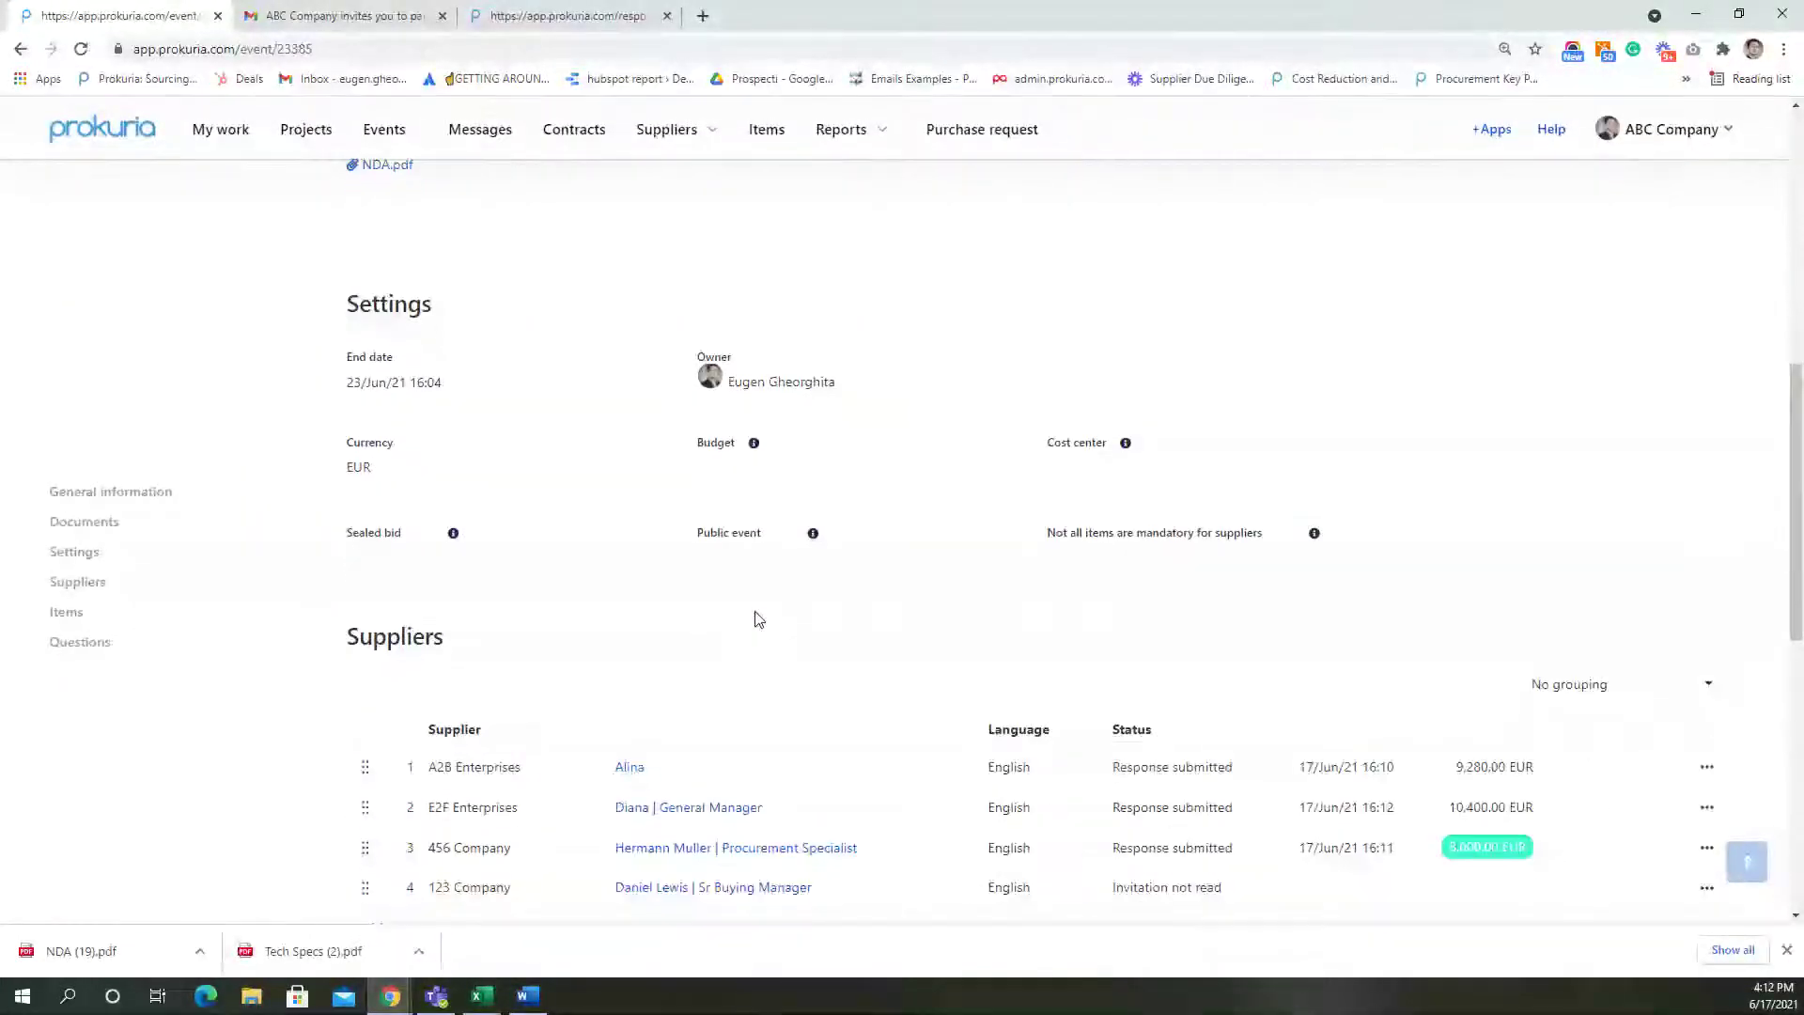
scroll(757, 620, down, 2)
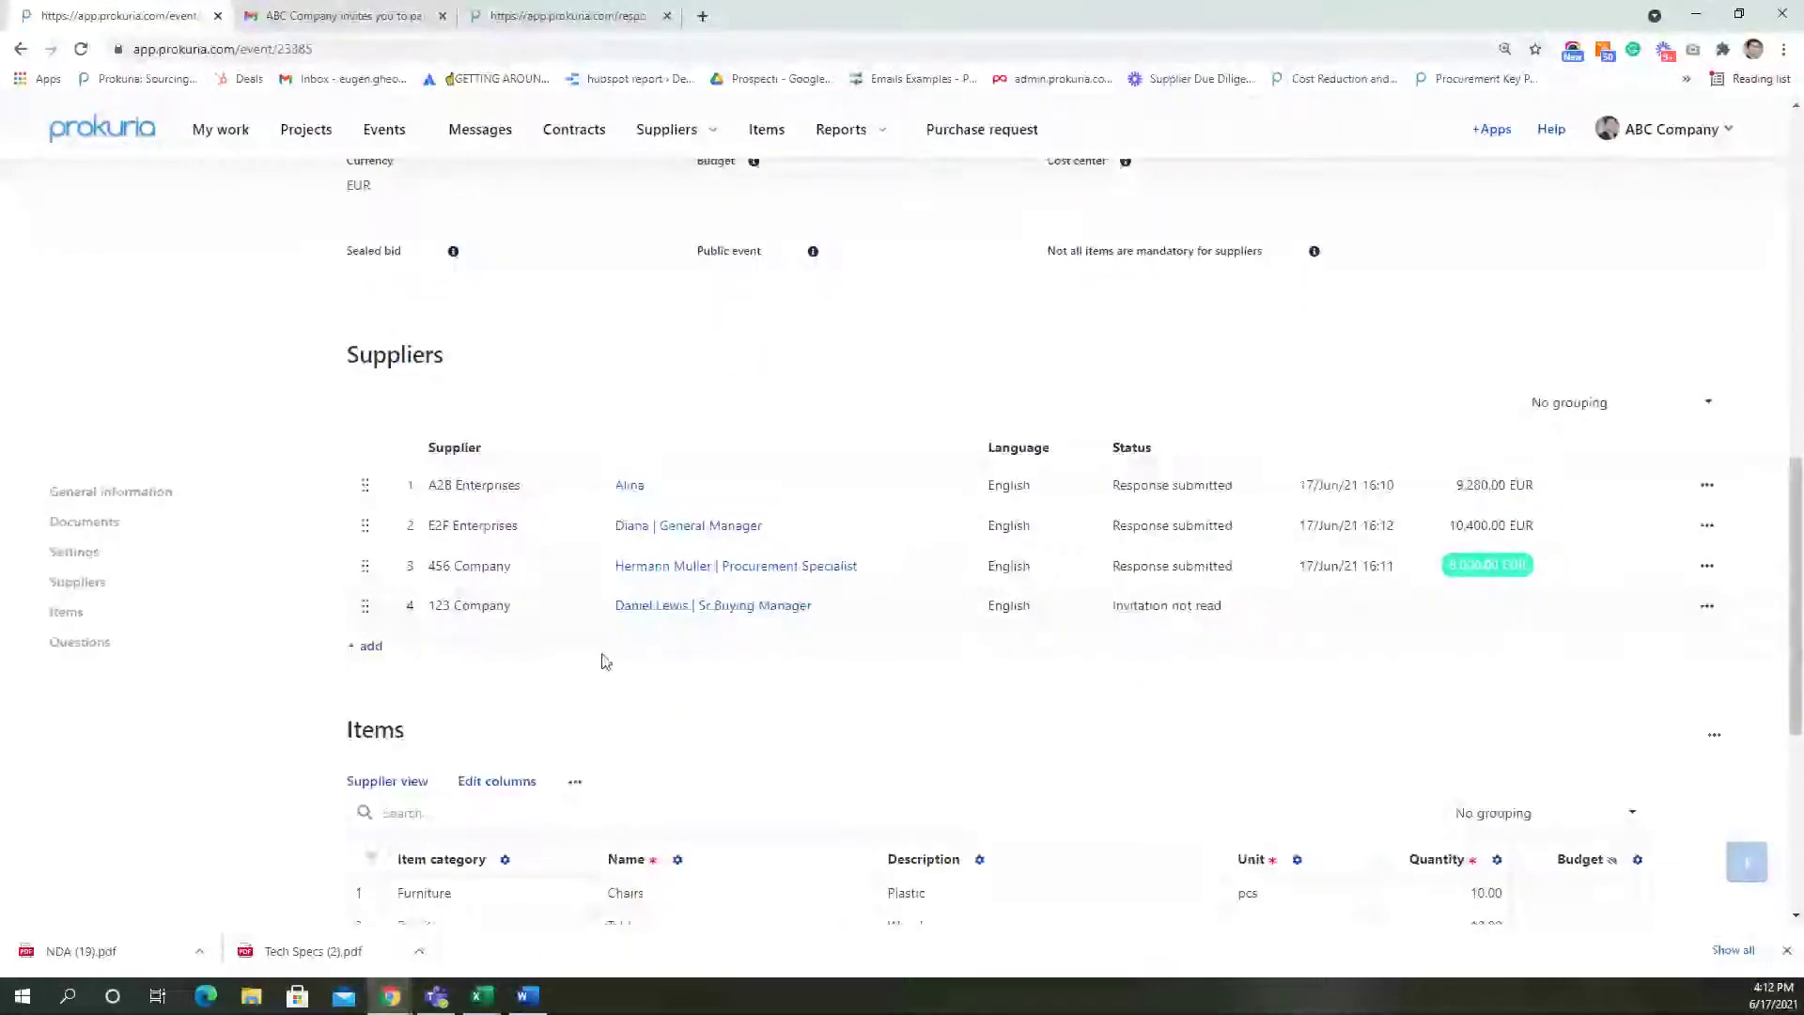
Invite 789 Company and Supplier Y to the event's supplier list
click(370, 647)
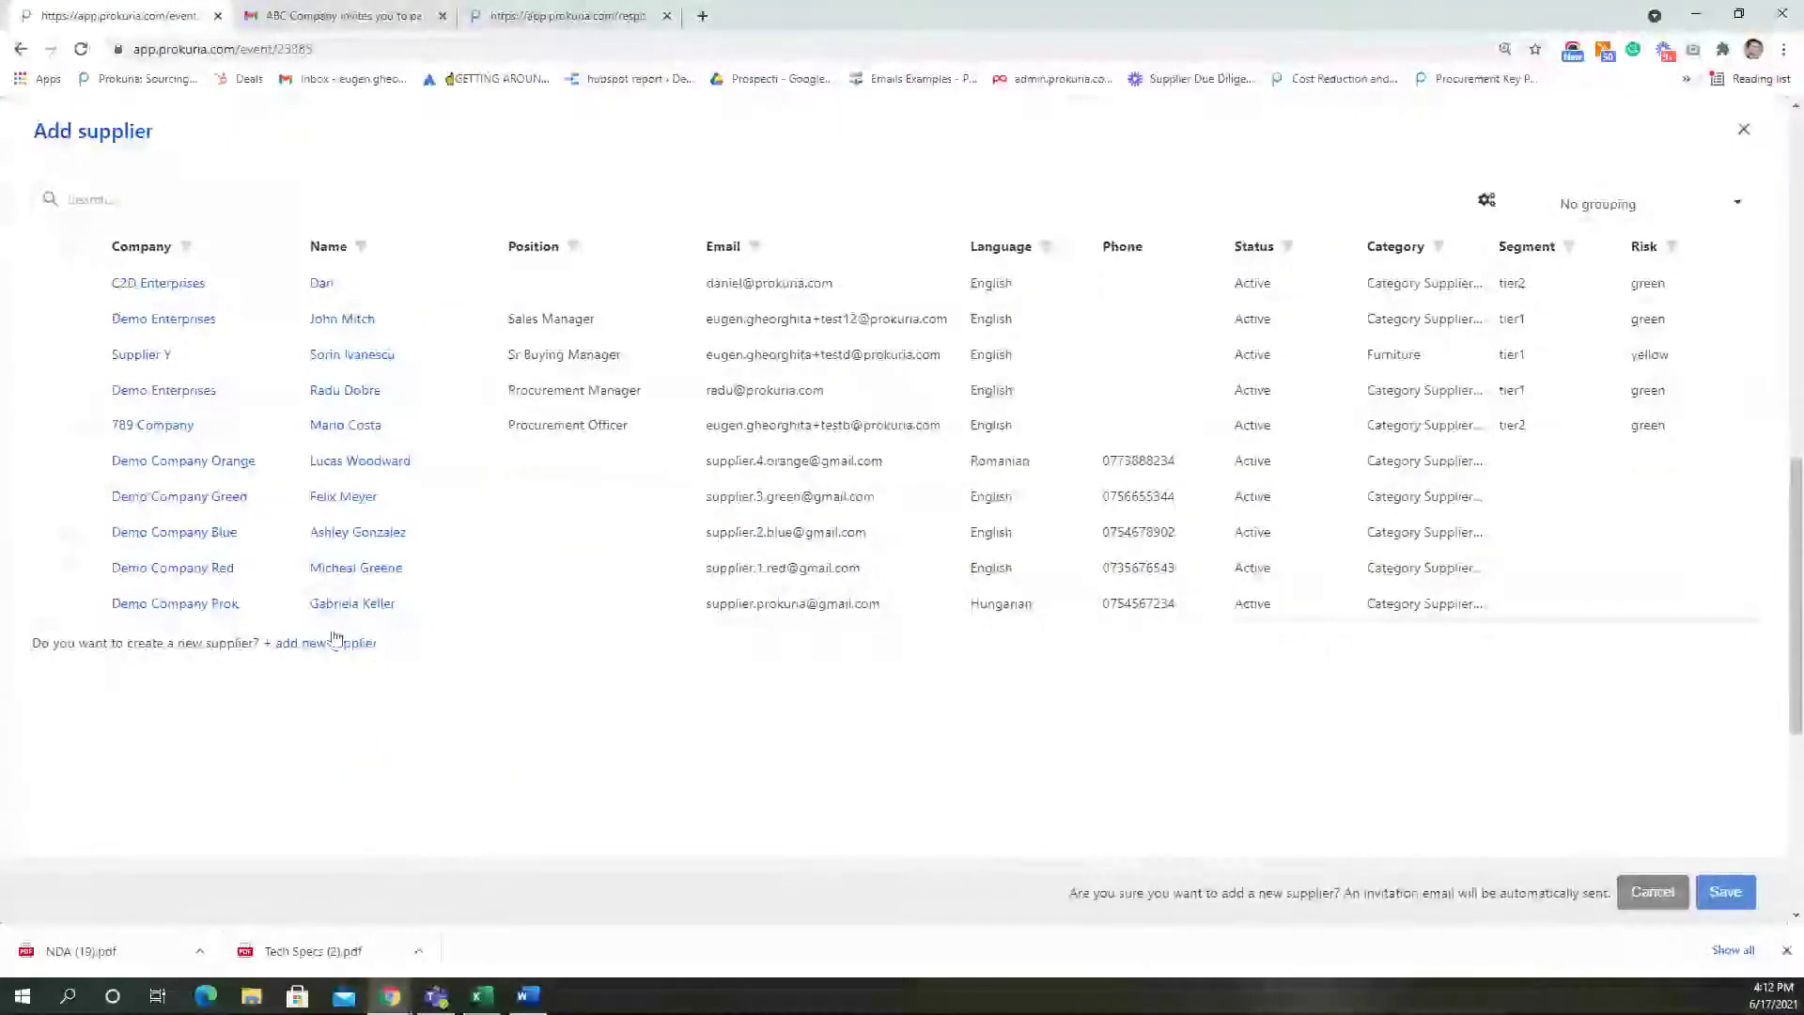
click(68, 426)
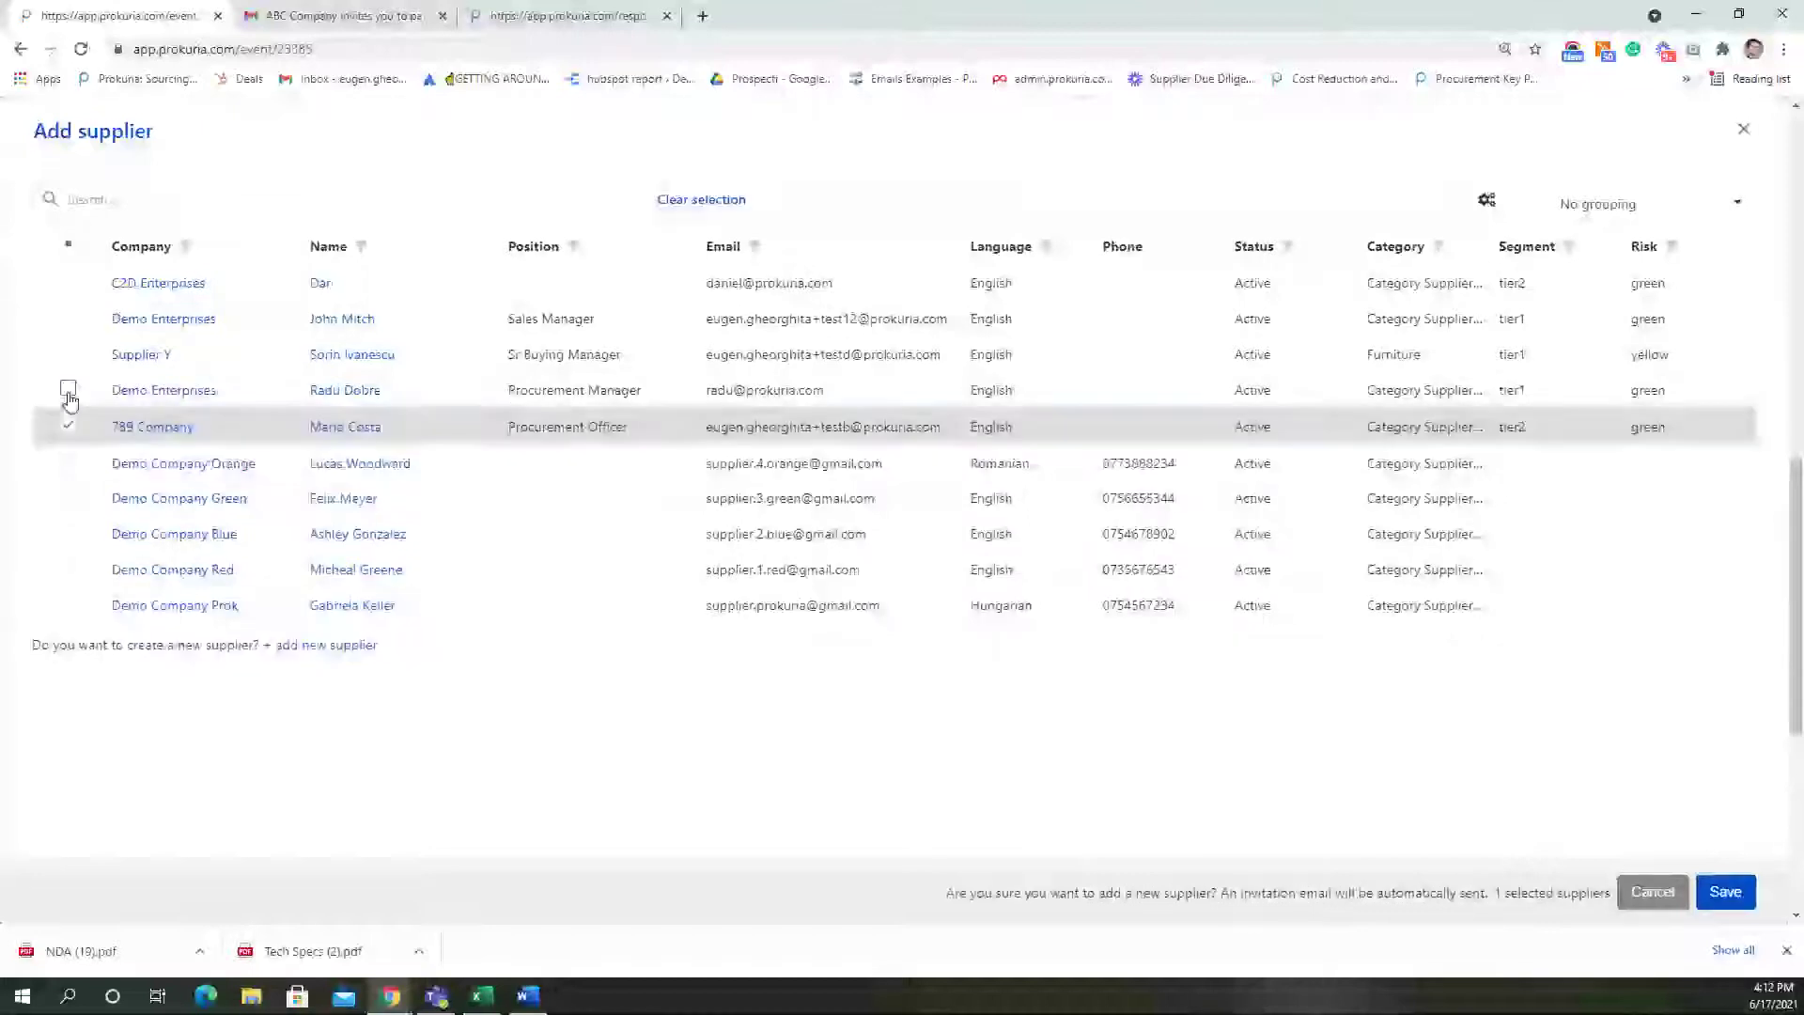
click(67, 354)
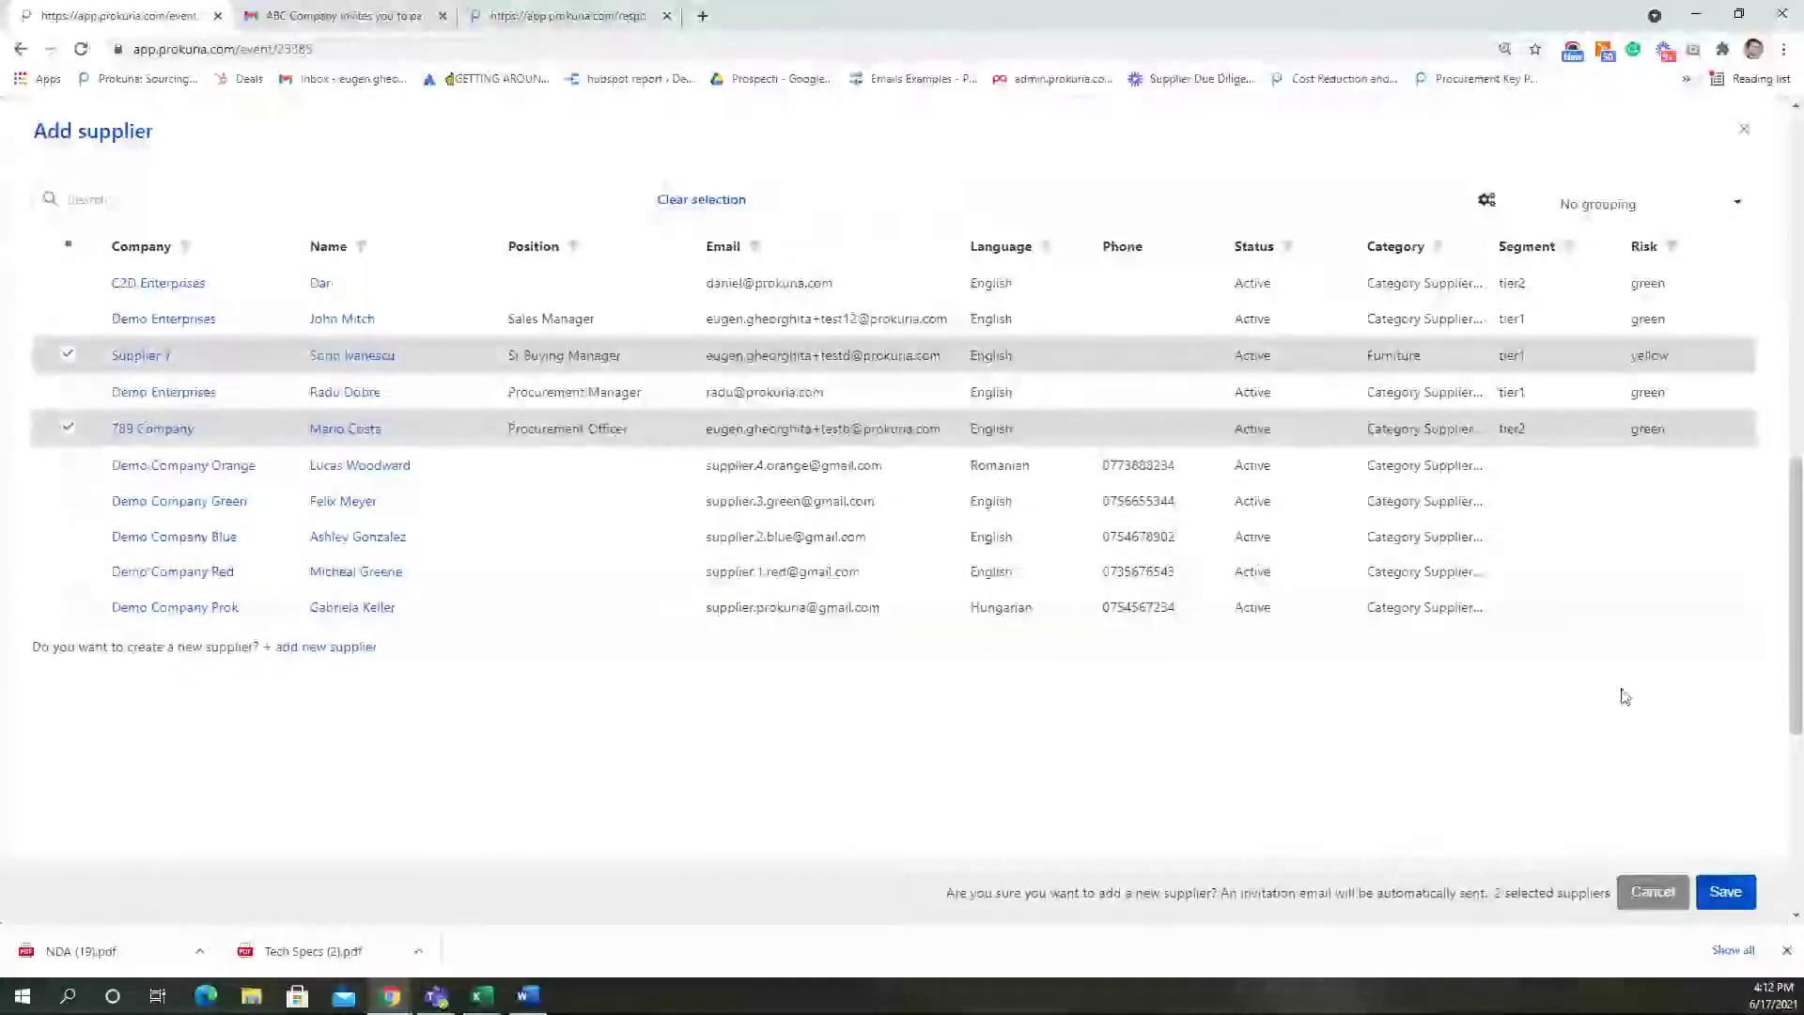
click(1743, 900)
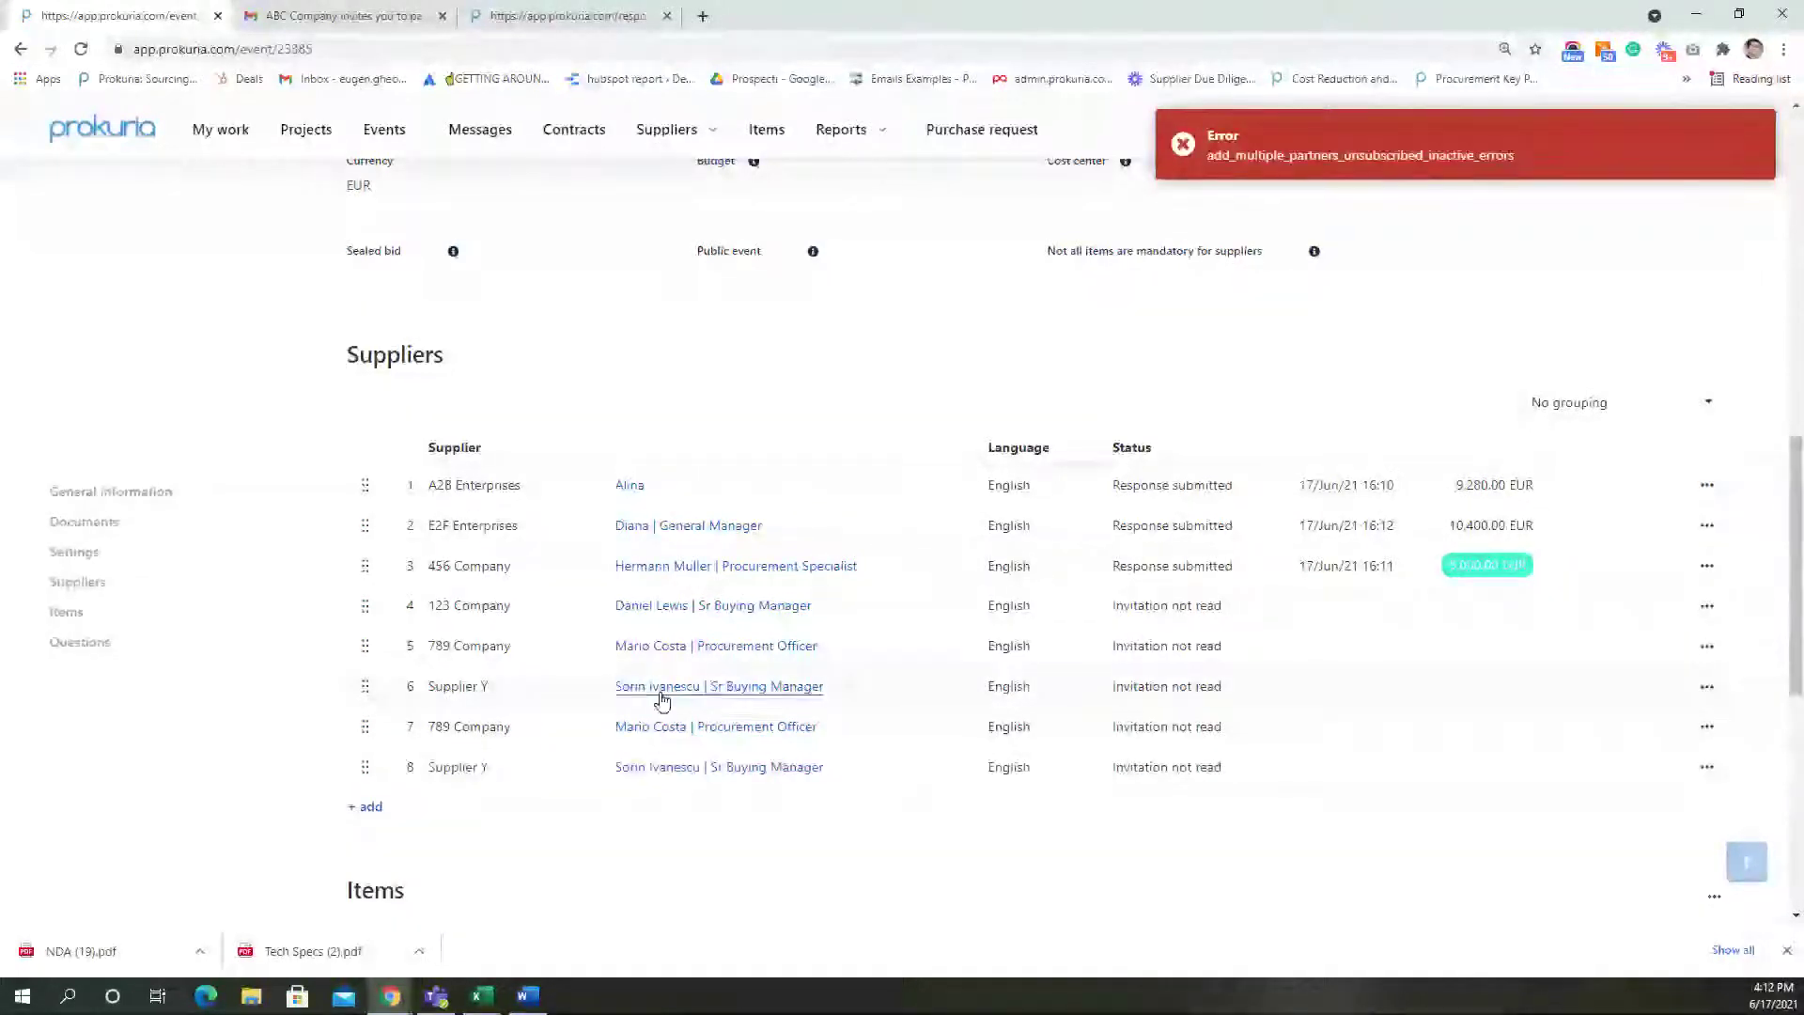
scroll(1344, 346, up, 8)
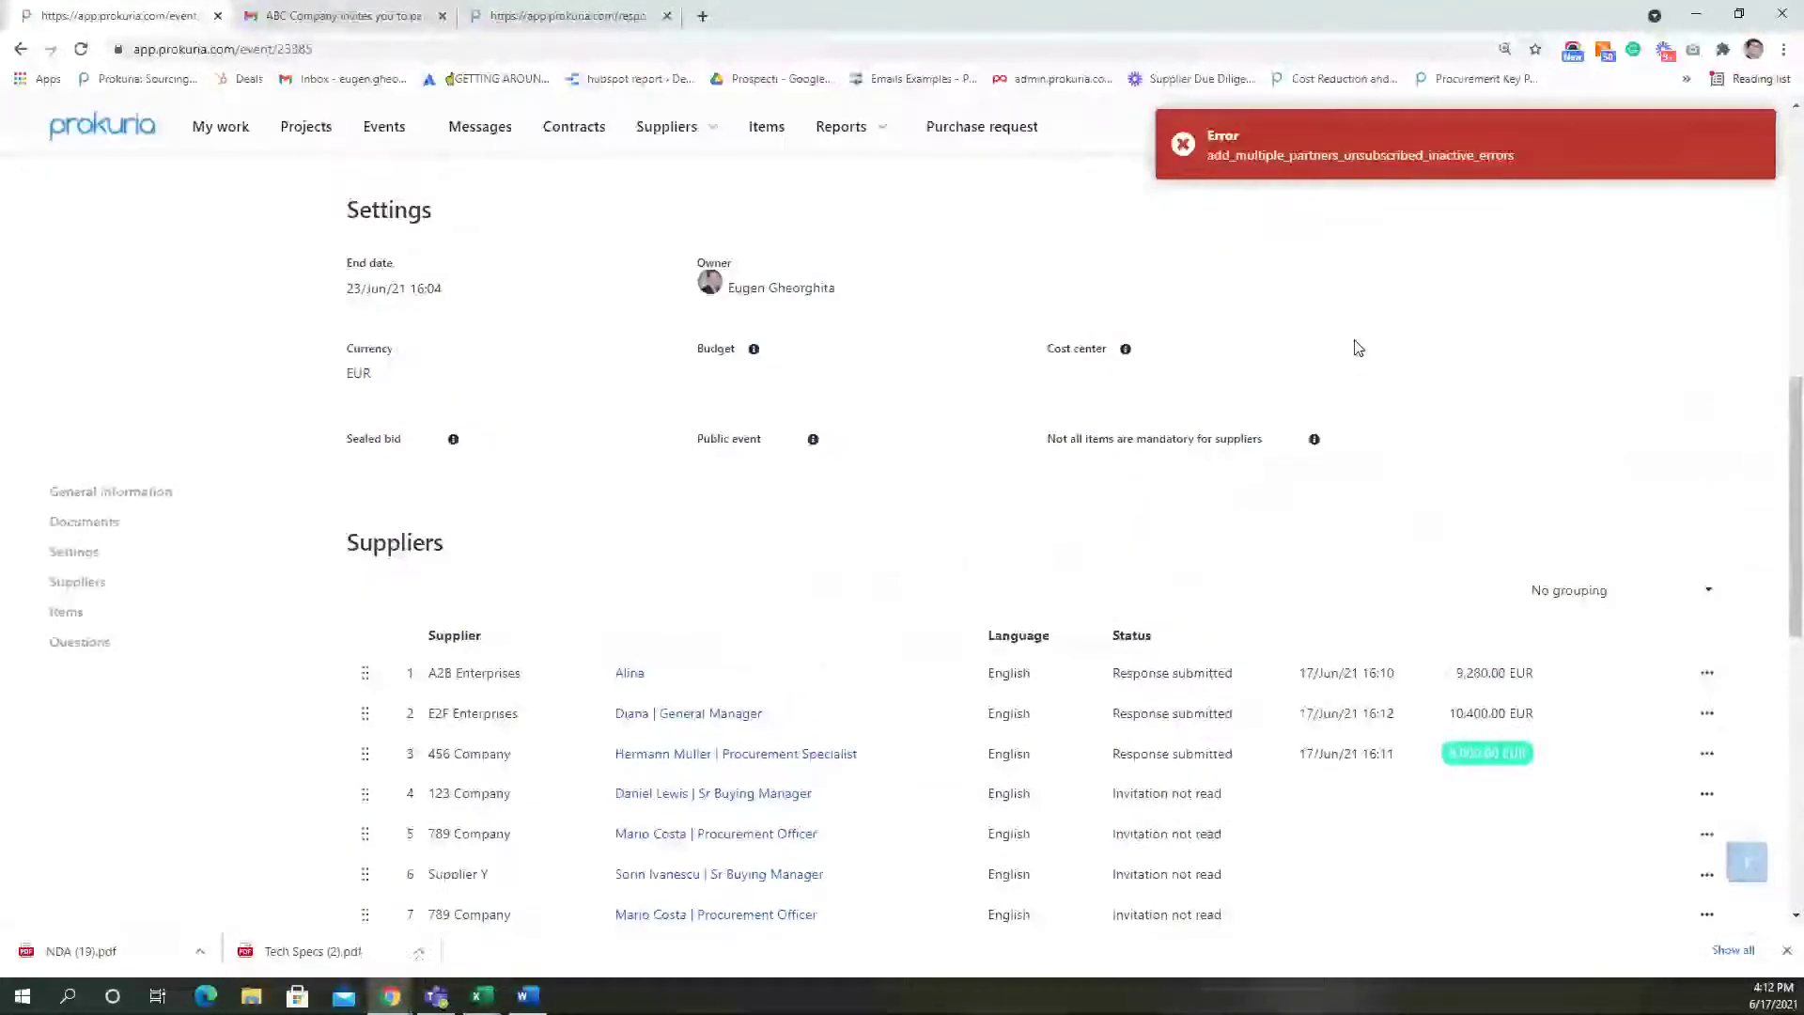
scroll(1511, 489, up, 3)
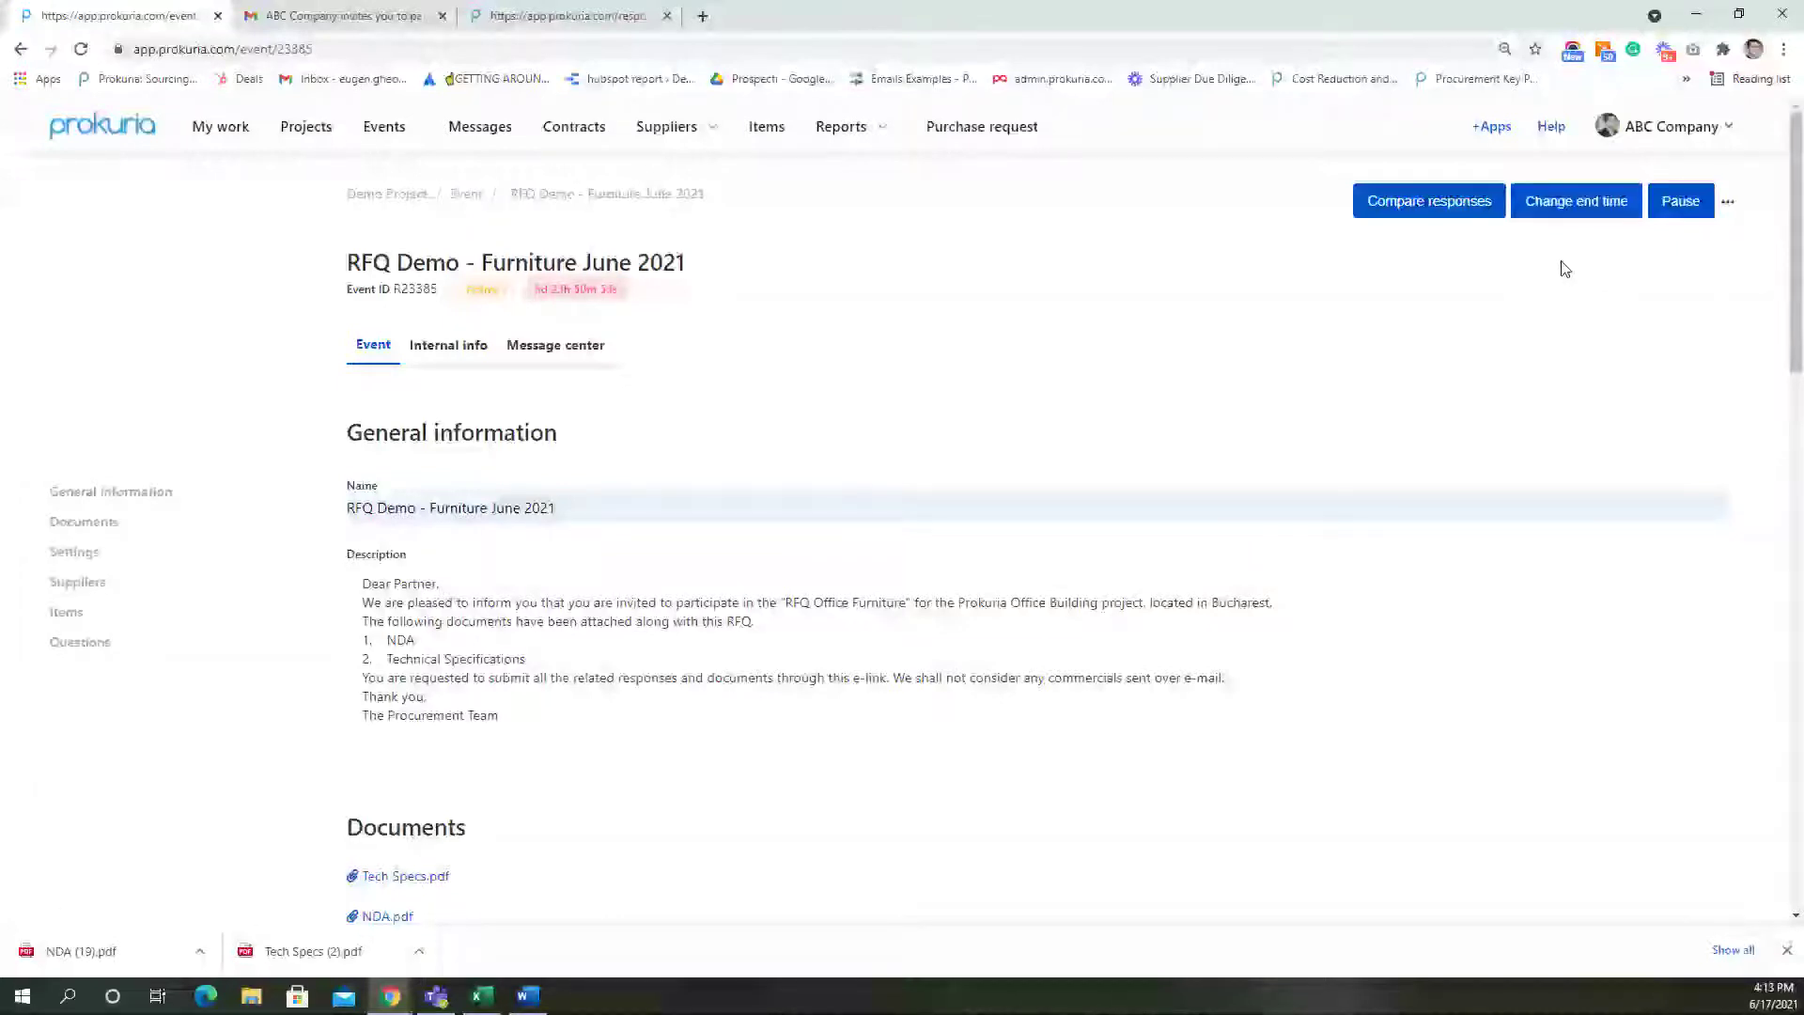
Change the event's end date from the 23rd to 25/Jun/21 16:04 and save
click(1582, 211)
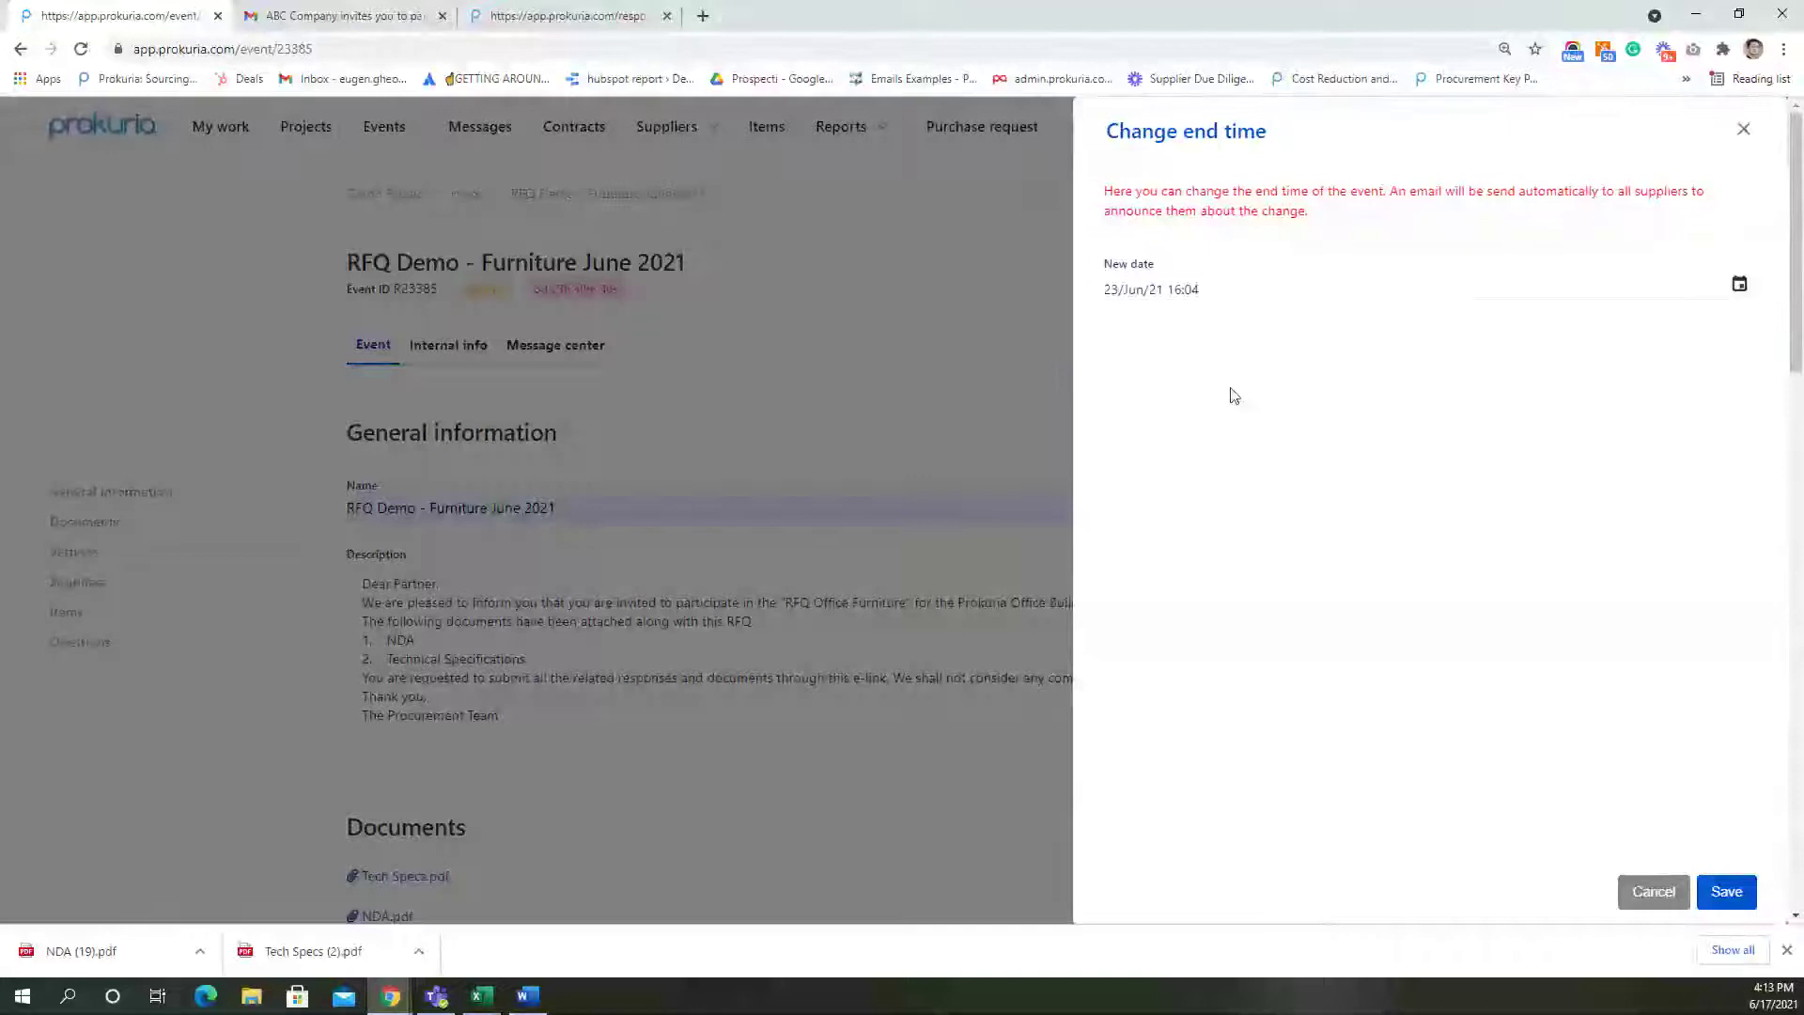
click(1124, 292)
text(25)
click(1233, 289)
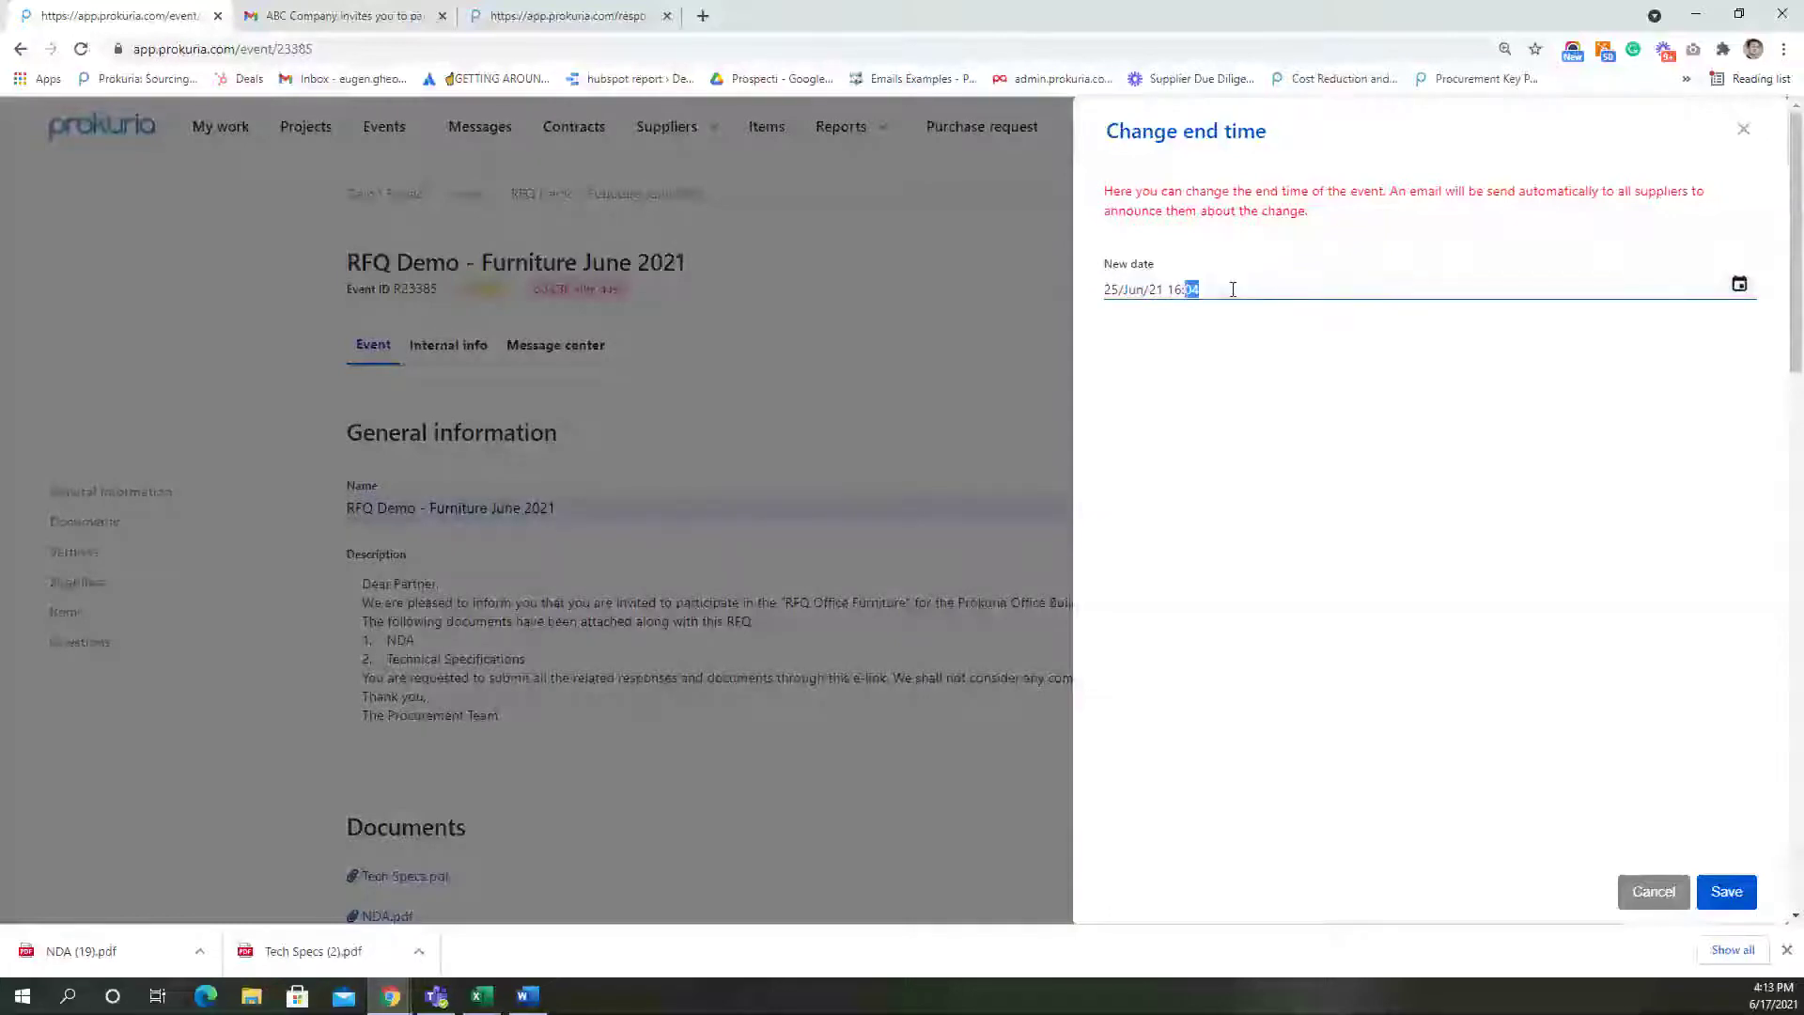
click(1434, 491)
click(1729, 892)
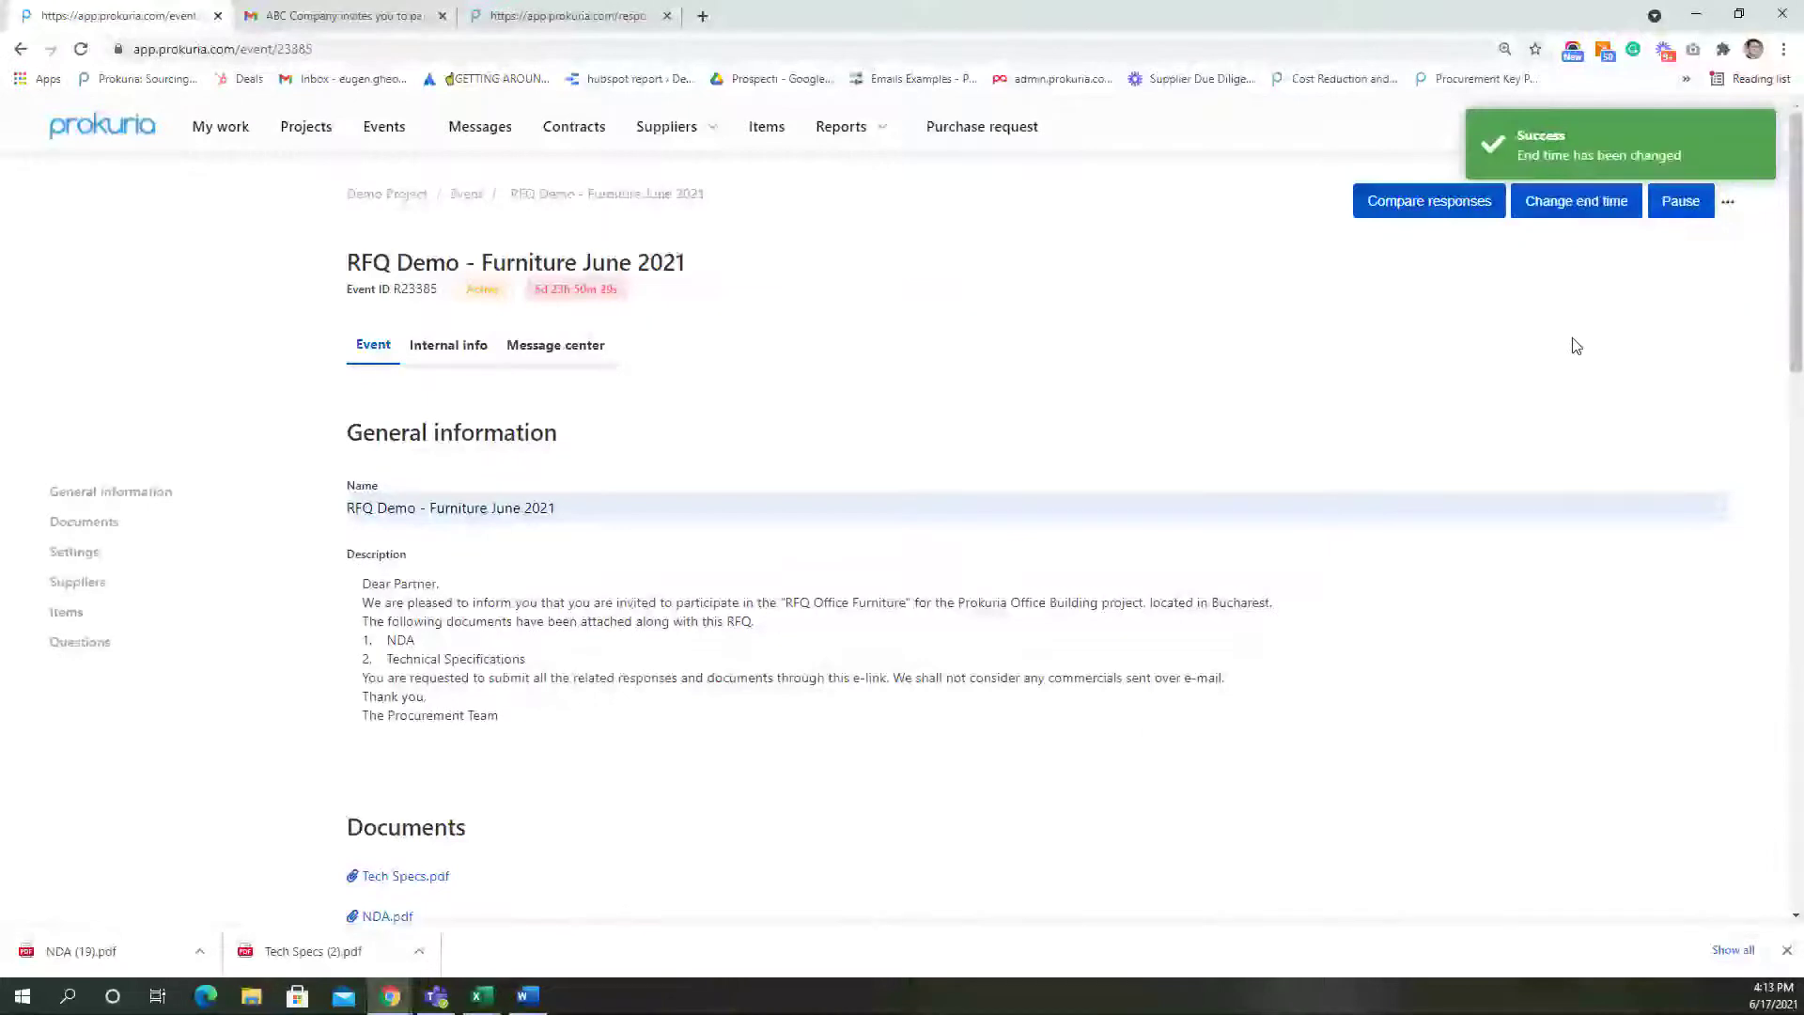
Open the Pause options for the event
scroll(1445, 474, down, 1)
scroll(1445, 474, up, 1)
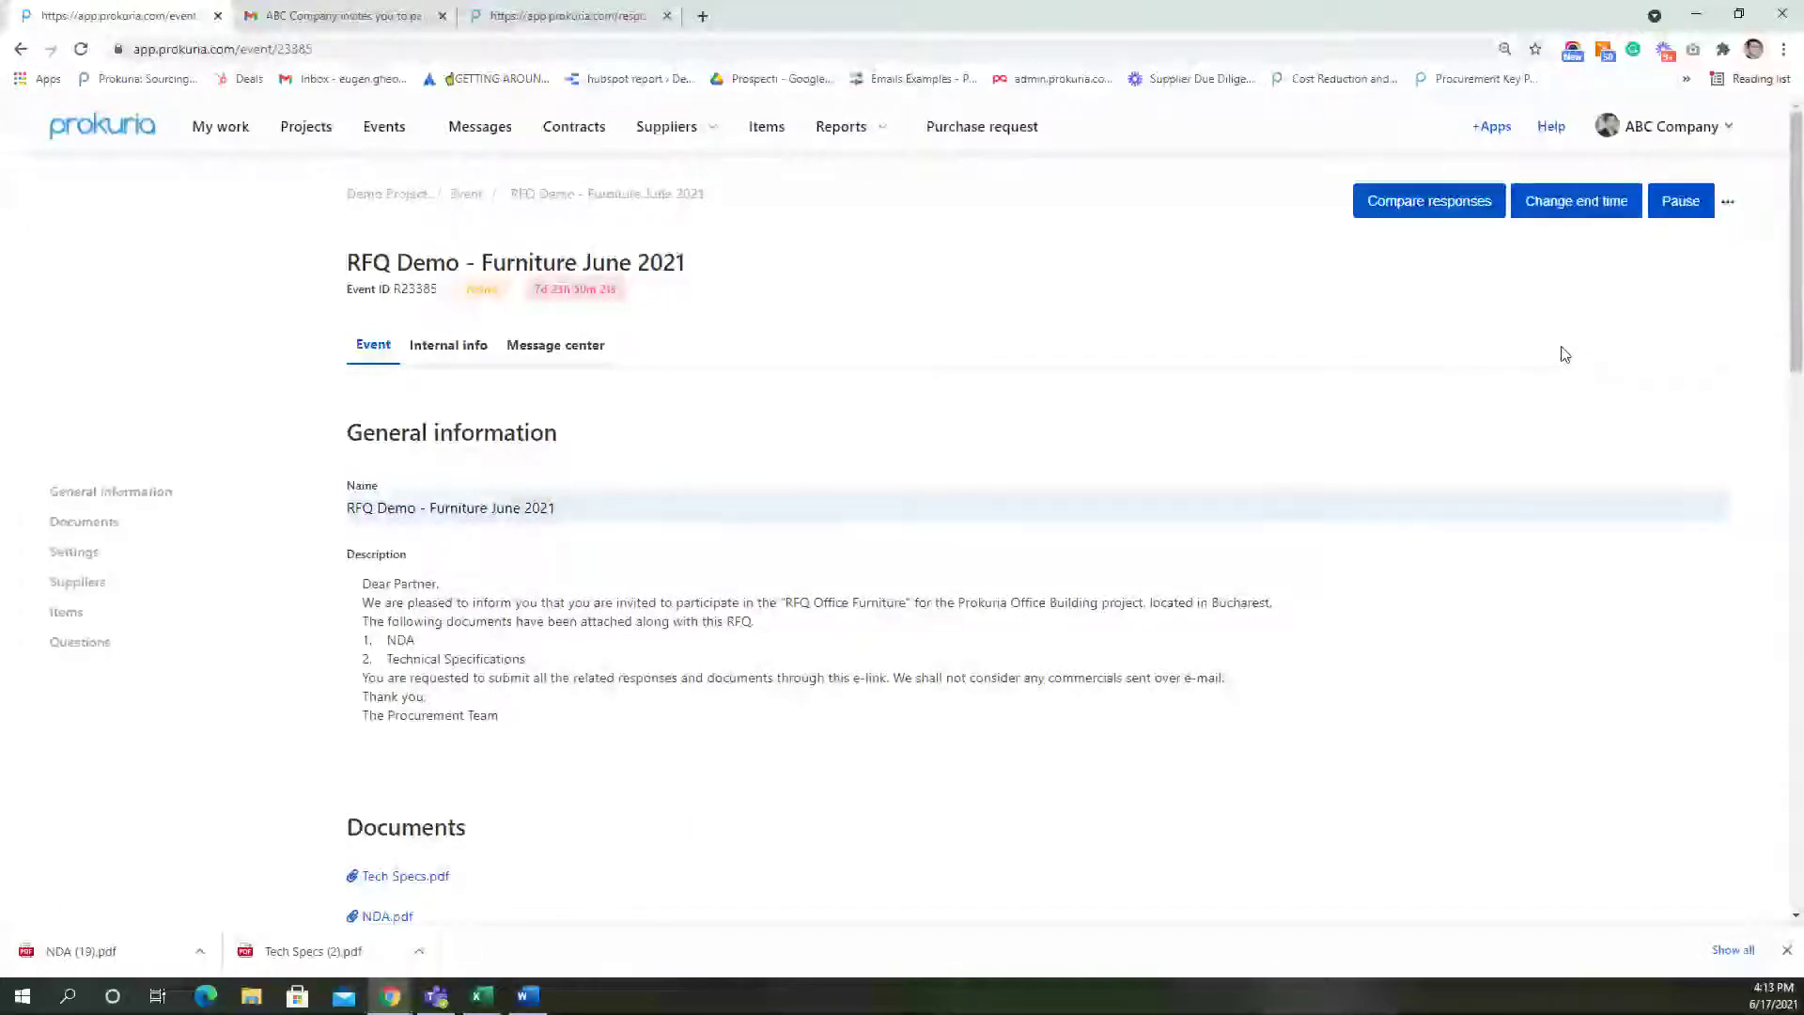
scroll(1565, 354, down, 2)
scroll(1555, 370, up, 2)
click(1681, 207)
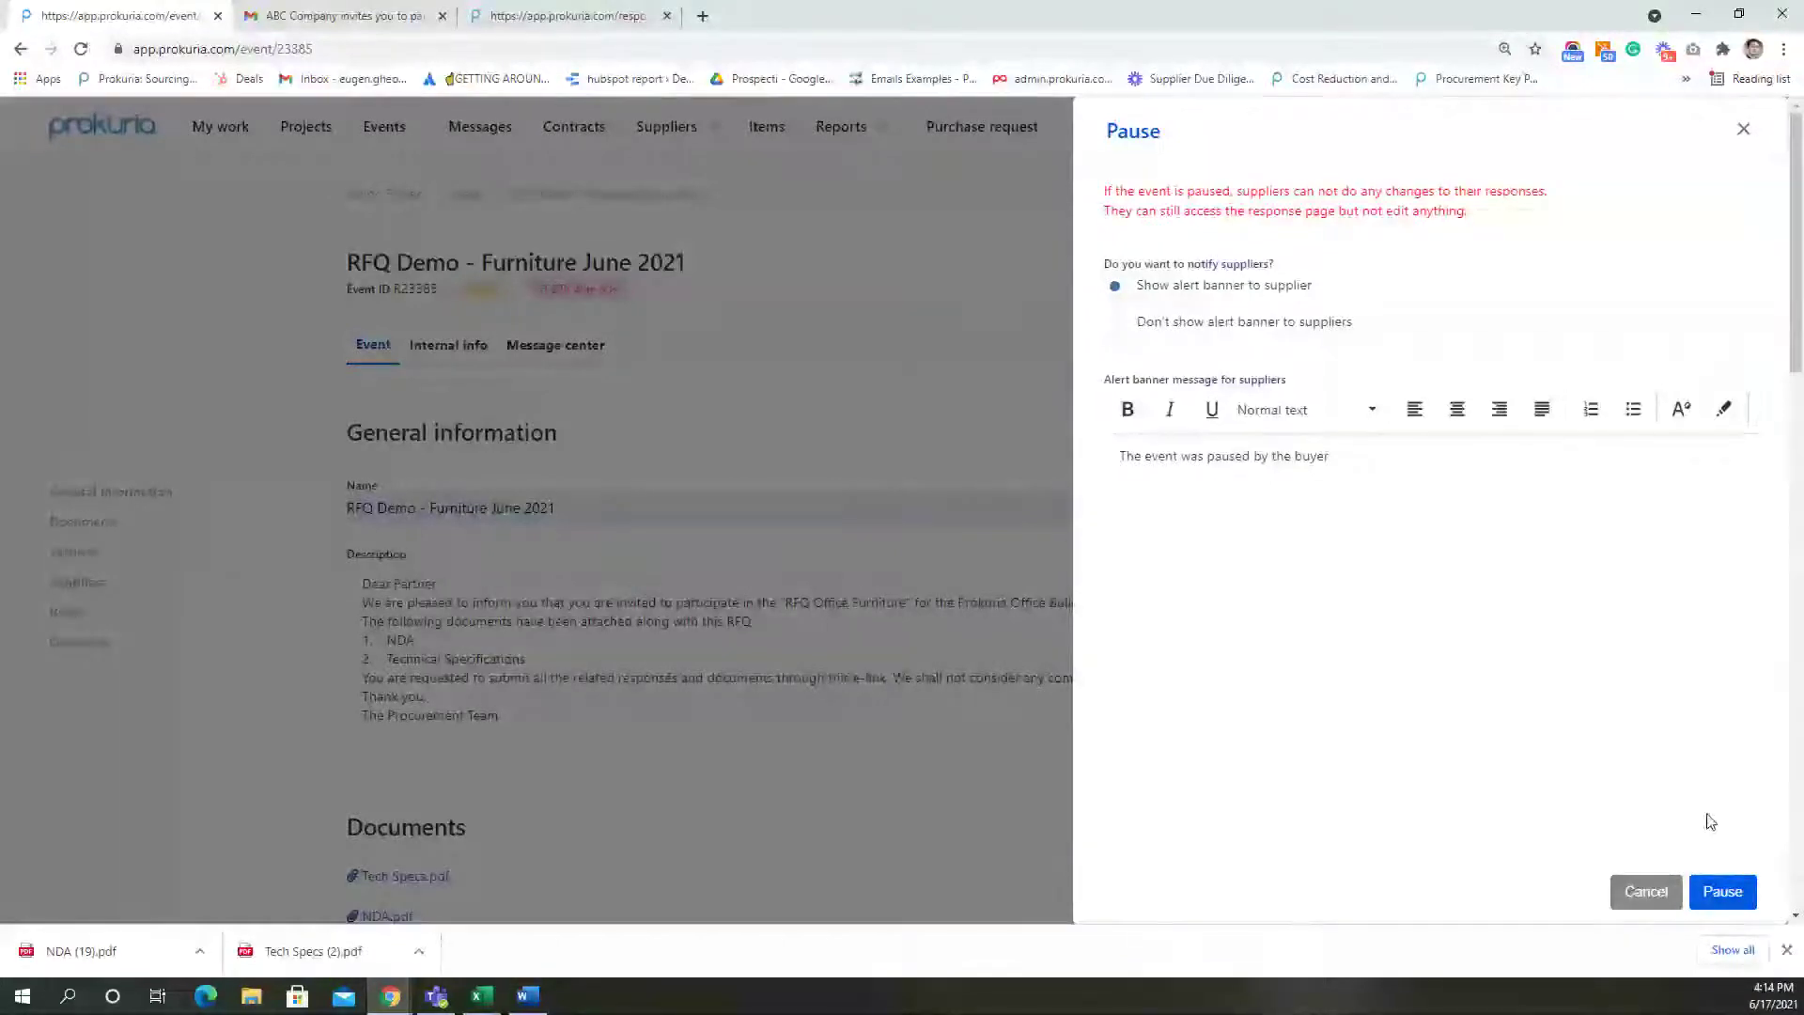
Pause the event, showing suppliers the banner 'The event was paused by the buyer'
click(1712, 893)
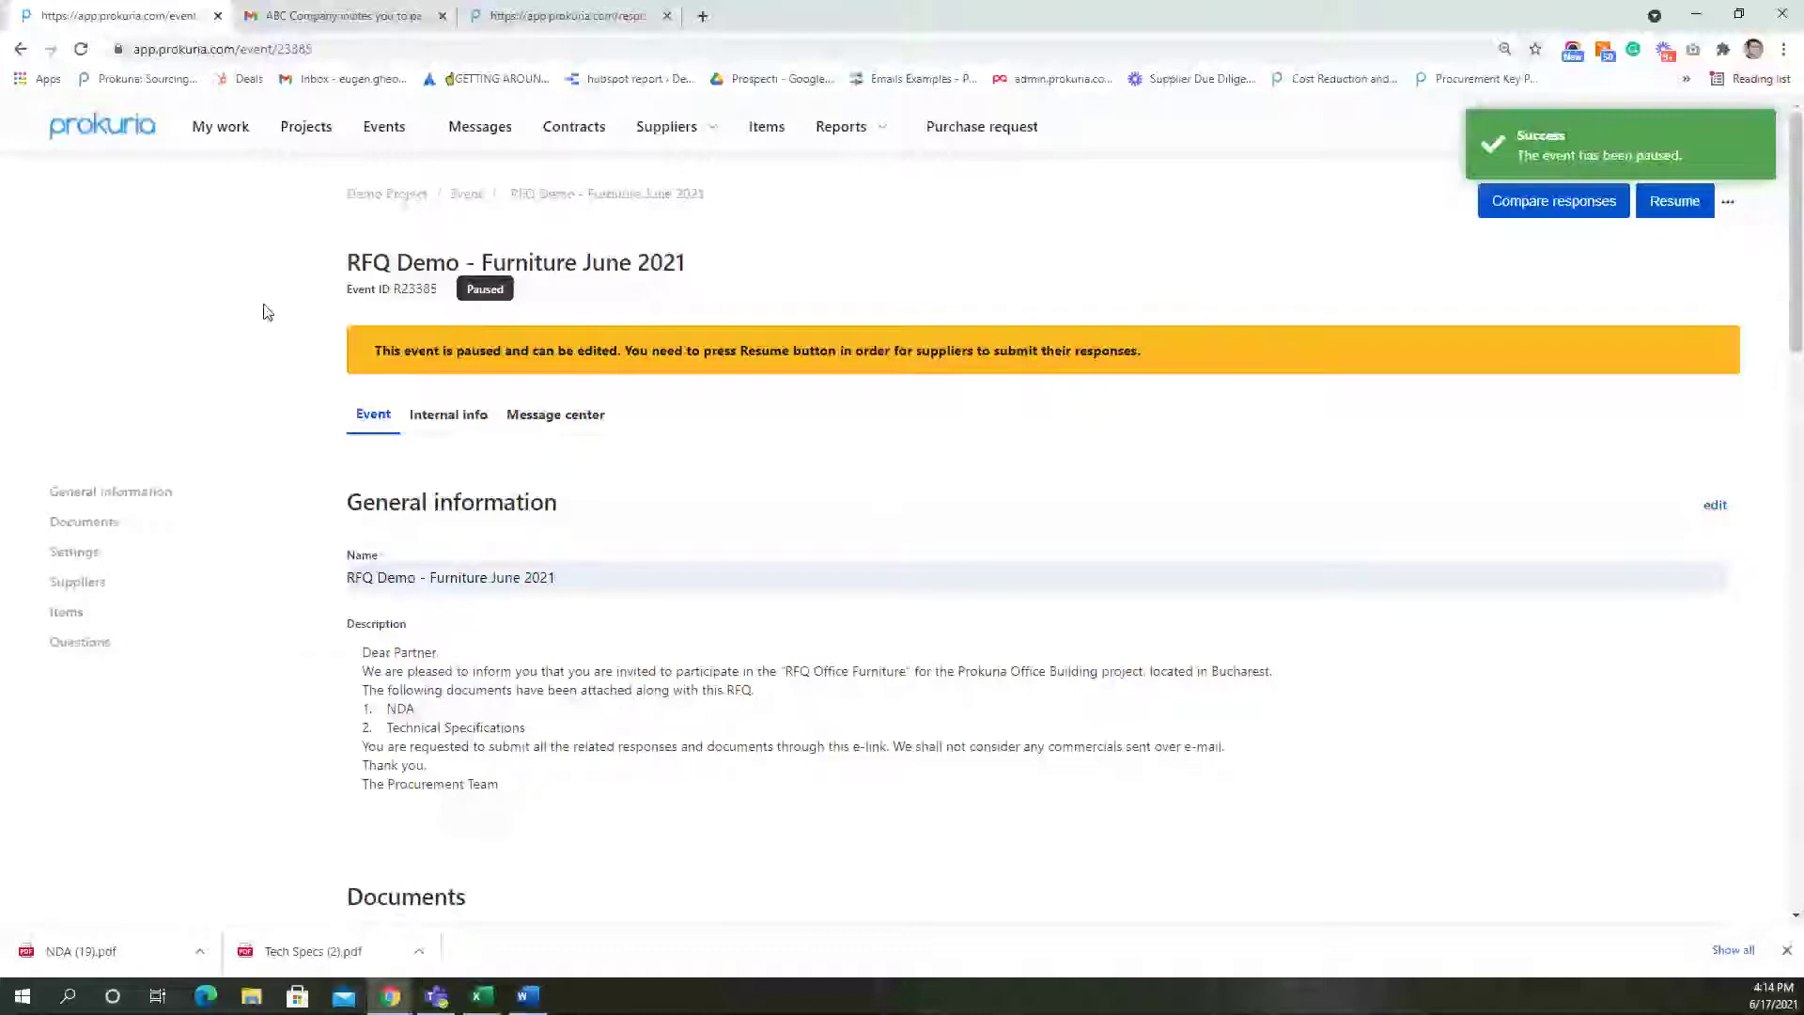
click(570, 19)
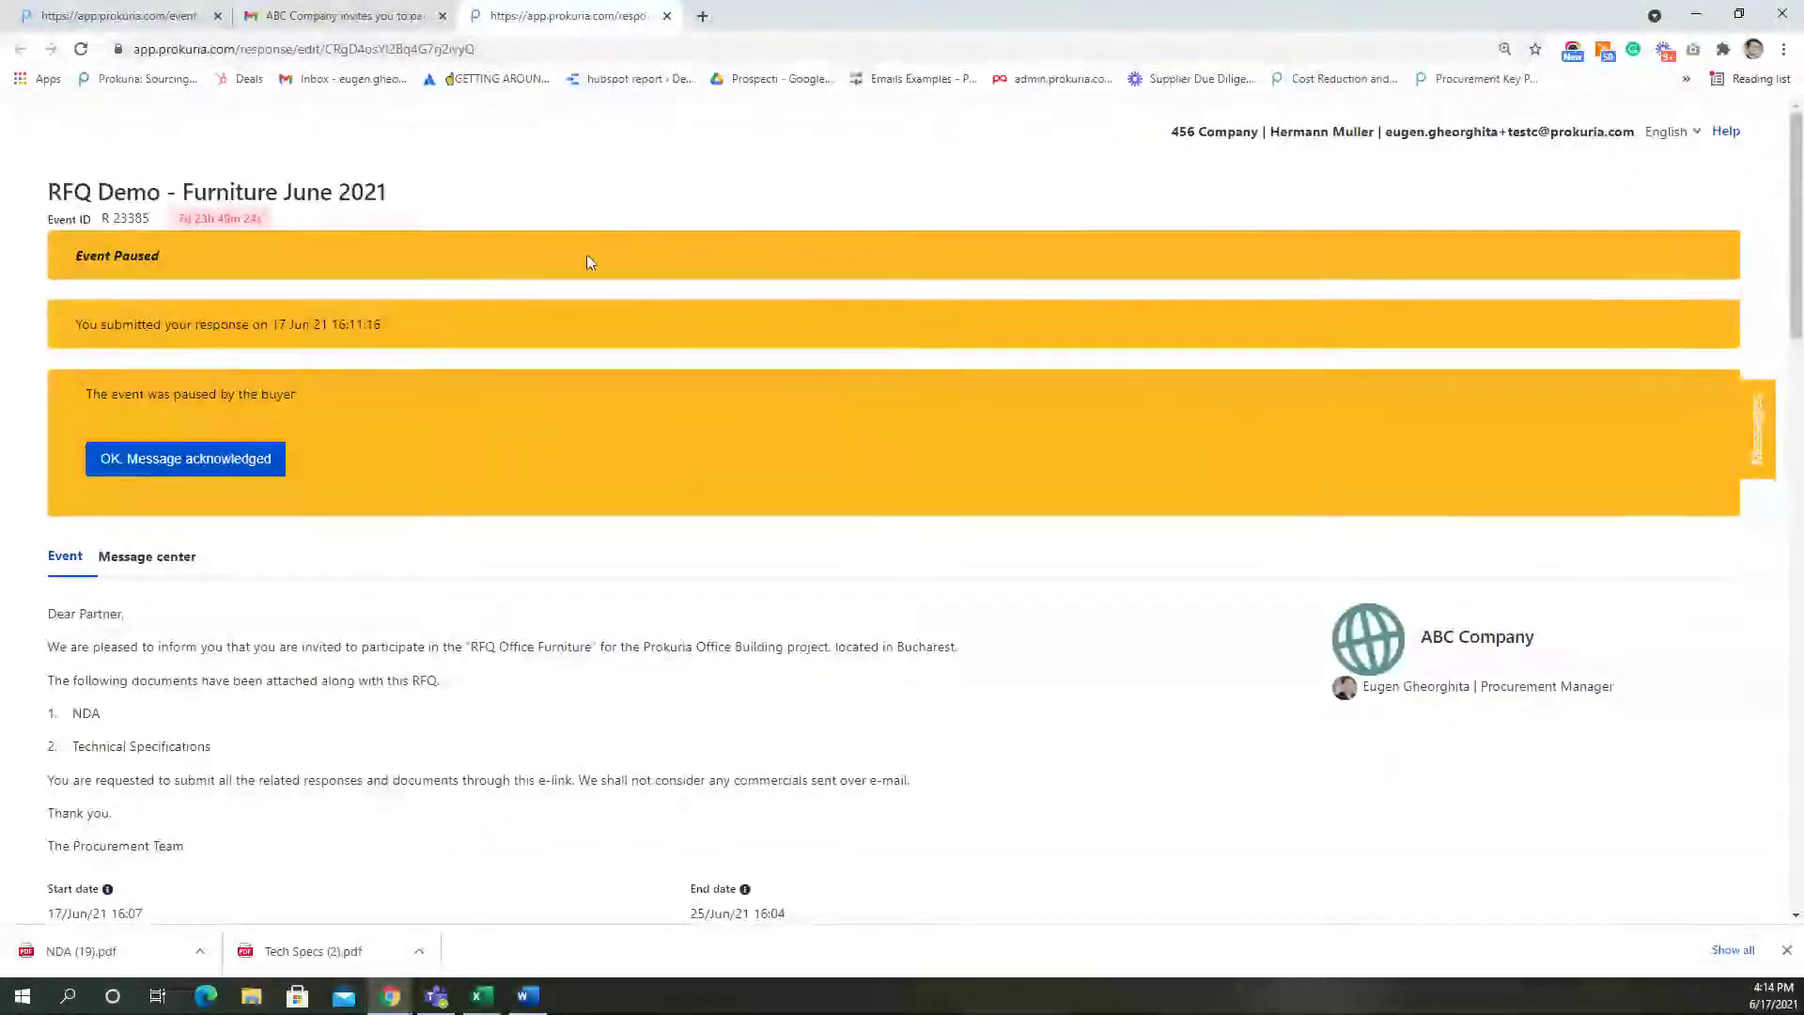
Acknowledge the buyer's pause message on the supplier response page
drag(116, 394, 303, 387)
click(319, 392)
click(131, 396)
click(303, 387)
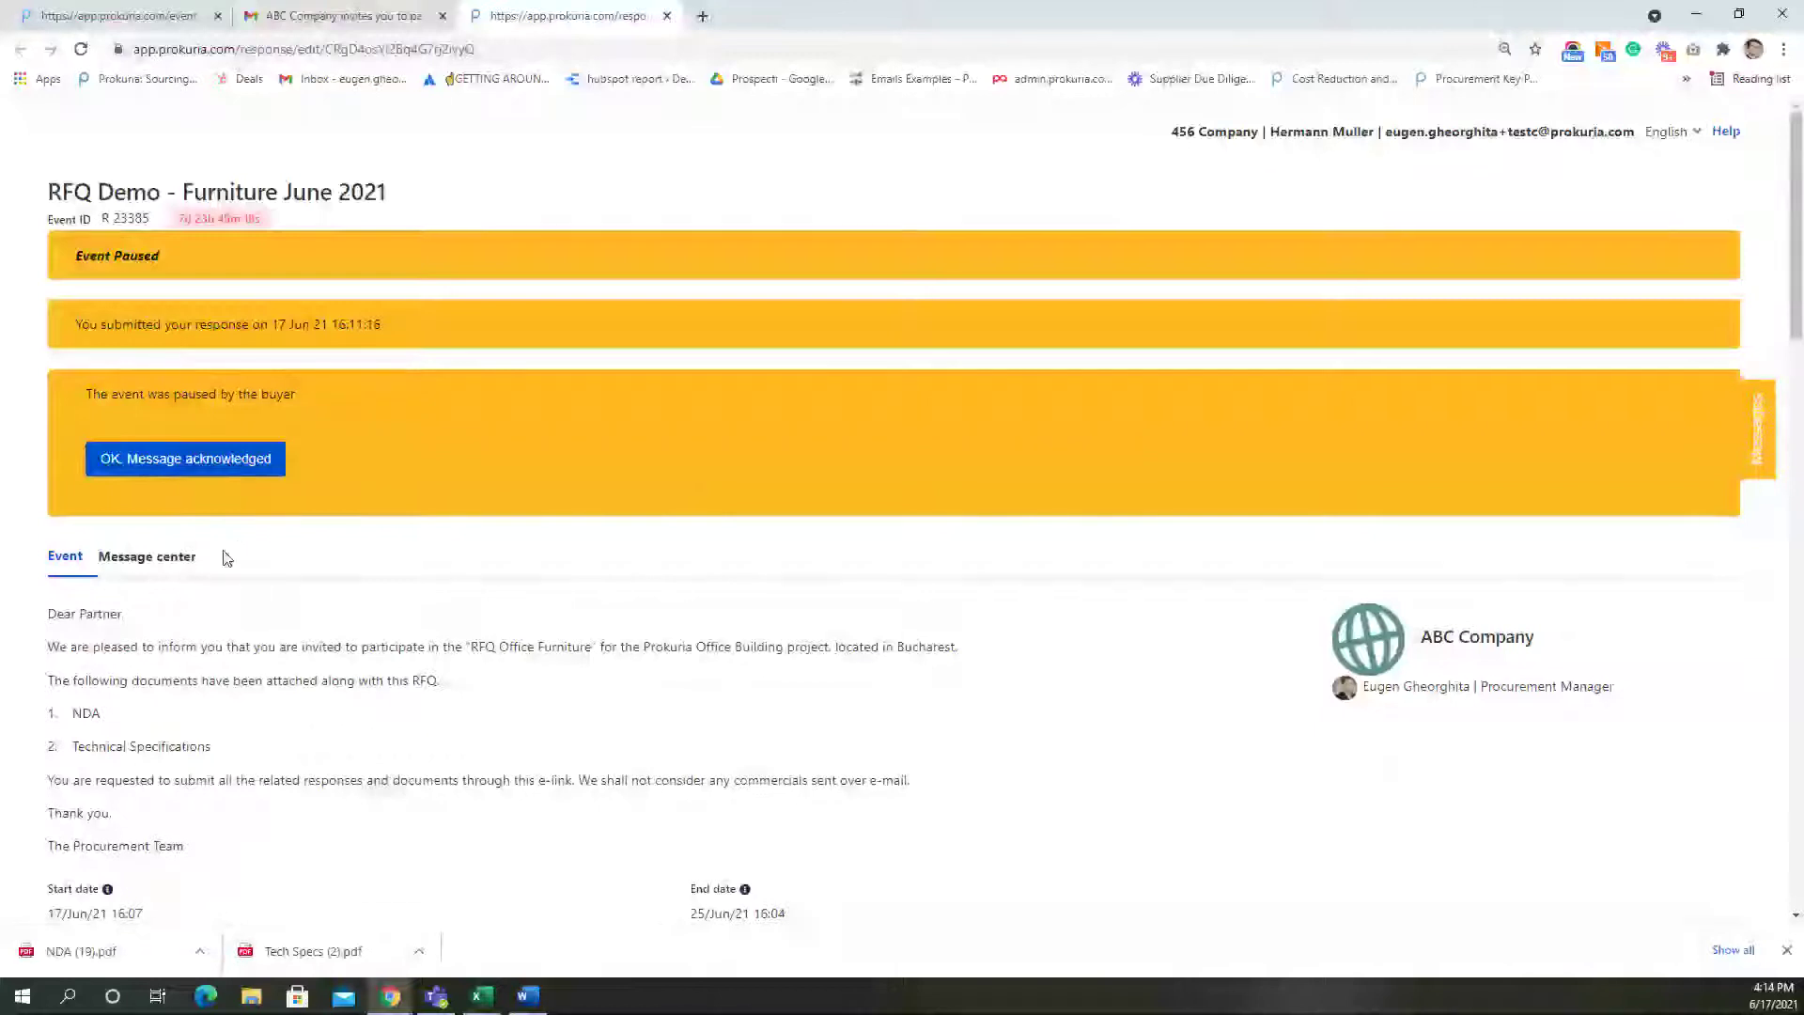
click(208, 469)
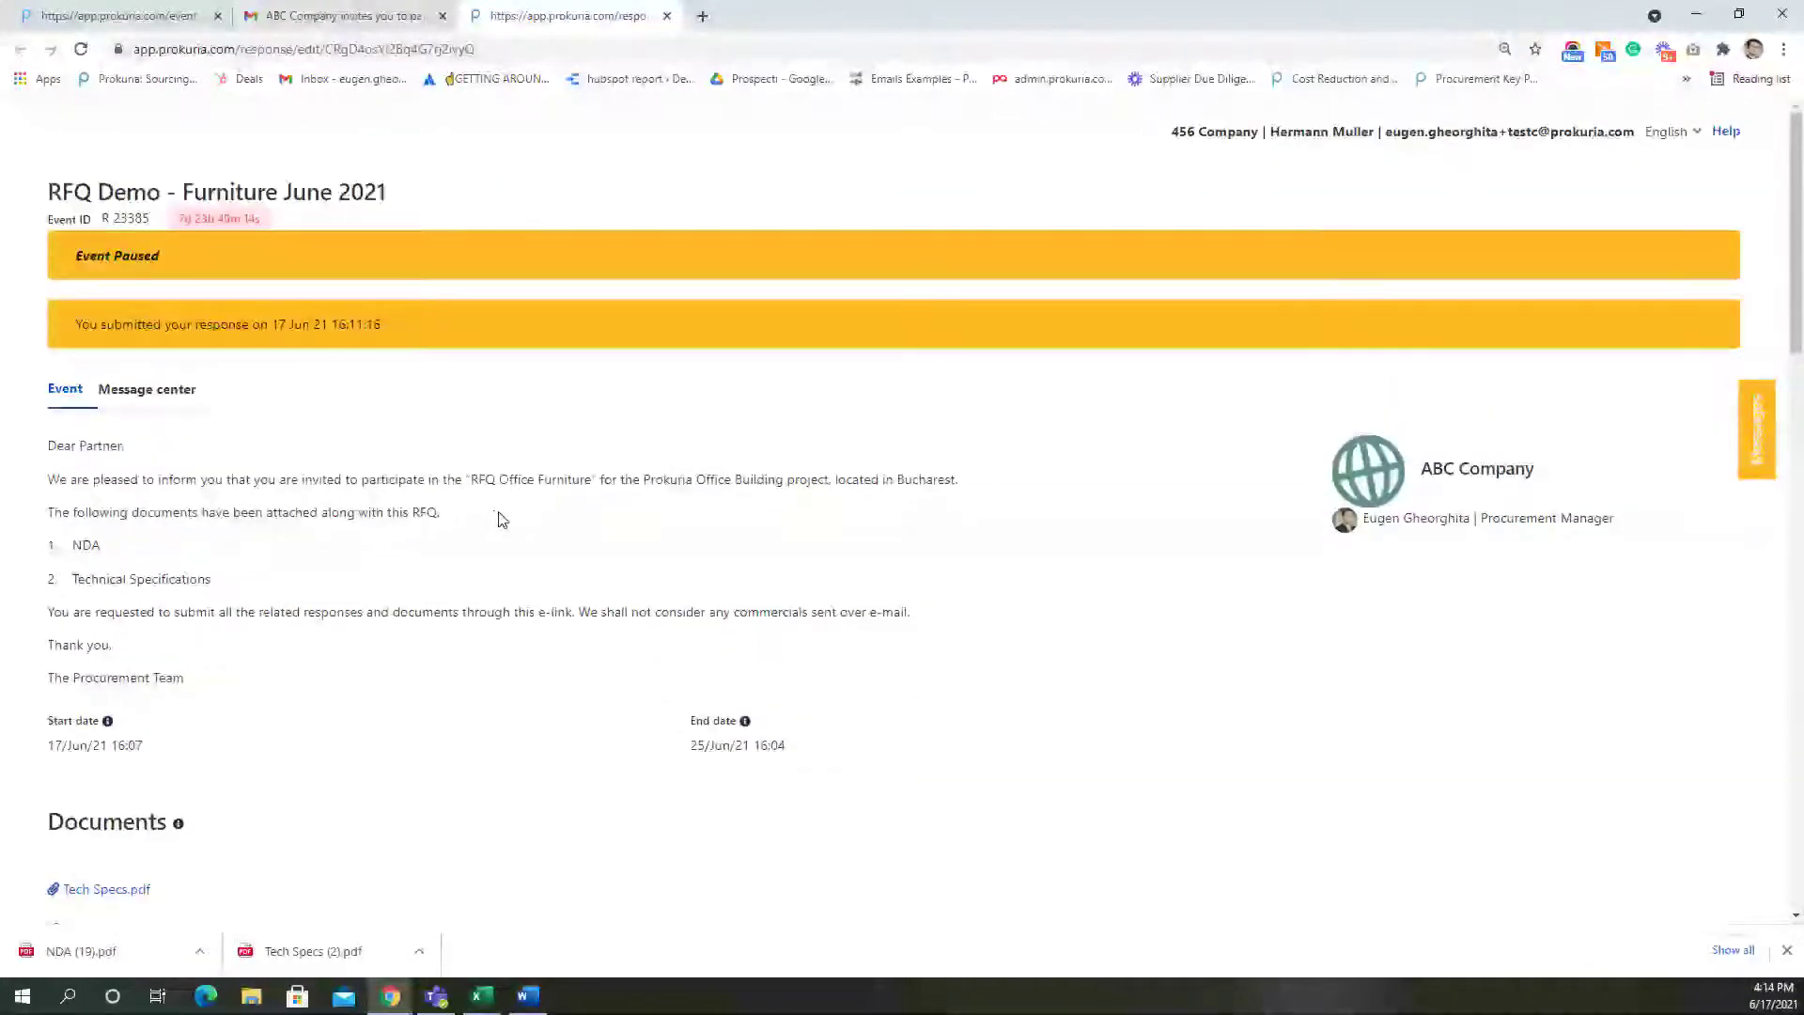
On the buyer's paused event, inspect the Interior Design and Wood item cells unchanged, then start Resume
click(141, 19)
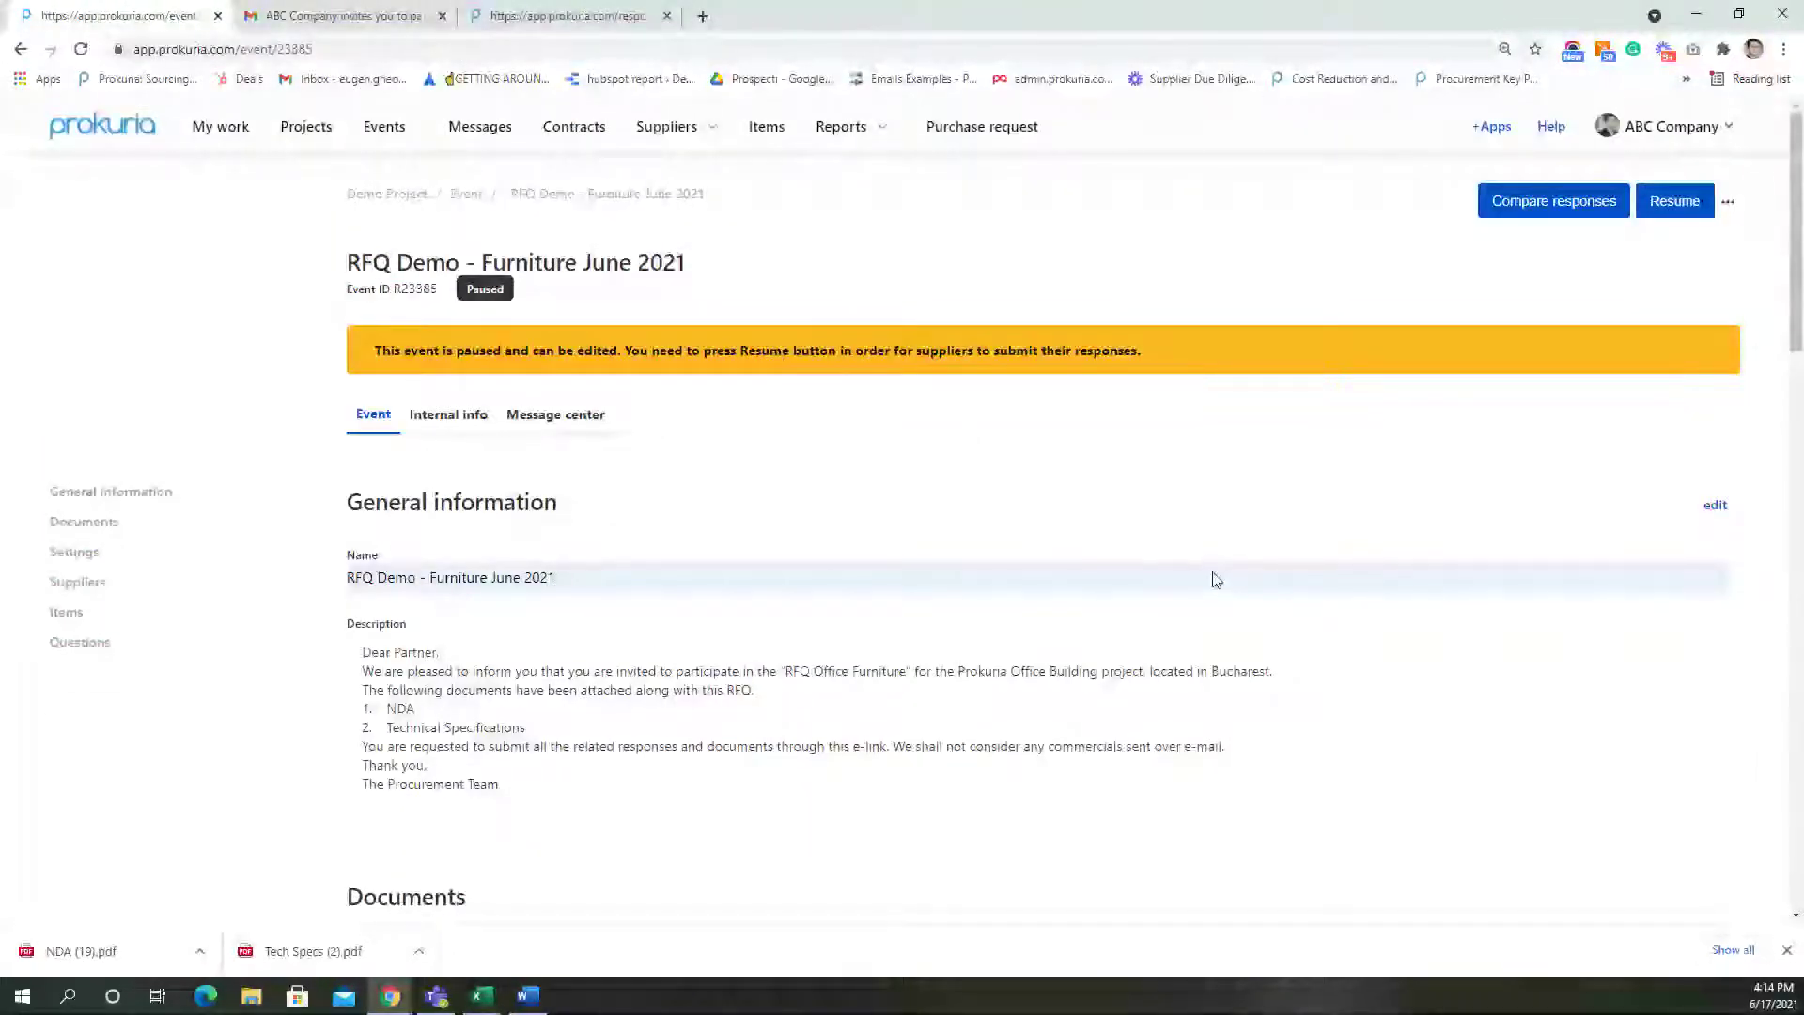
scroll(1212, 579, down, 7)
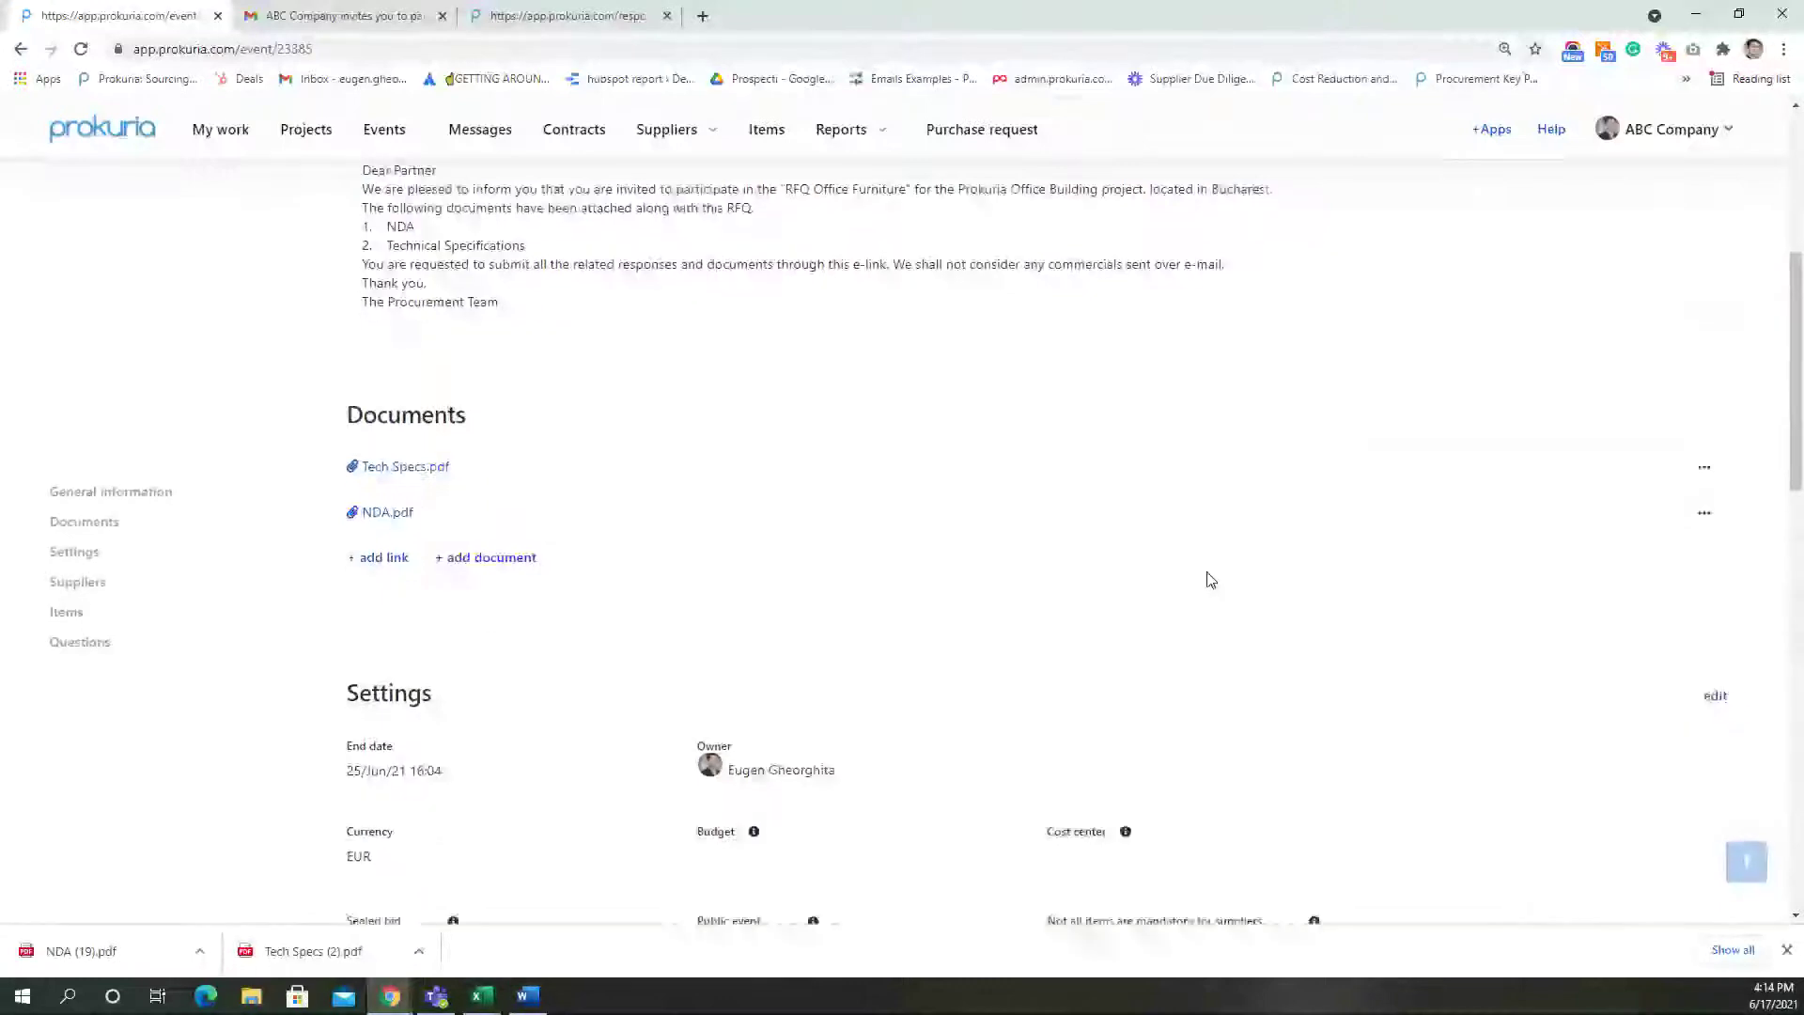
scroll(1202, 580, down, 11)
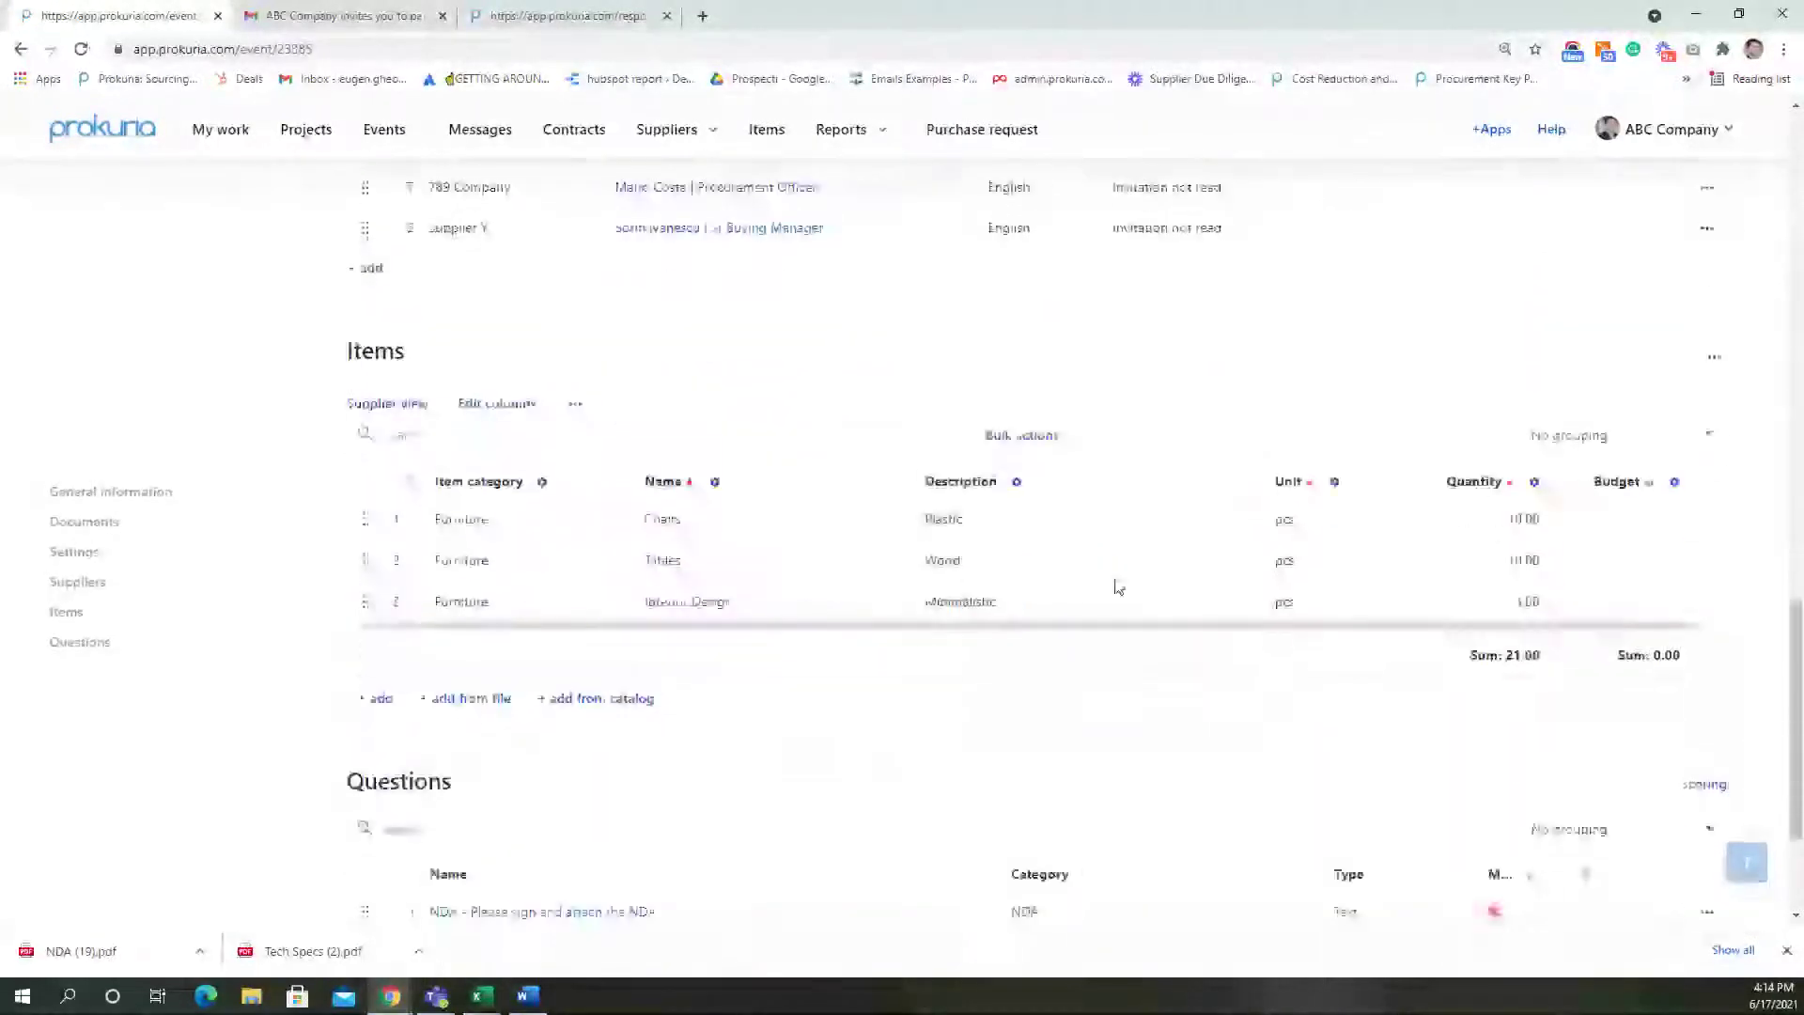
click(761, 602)
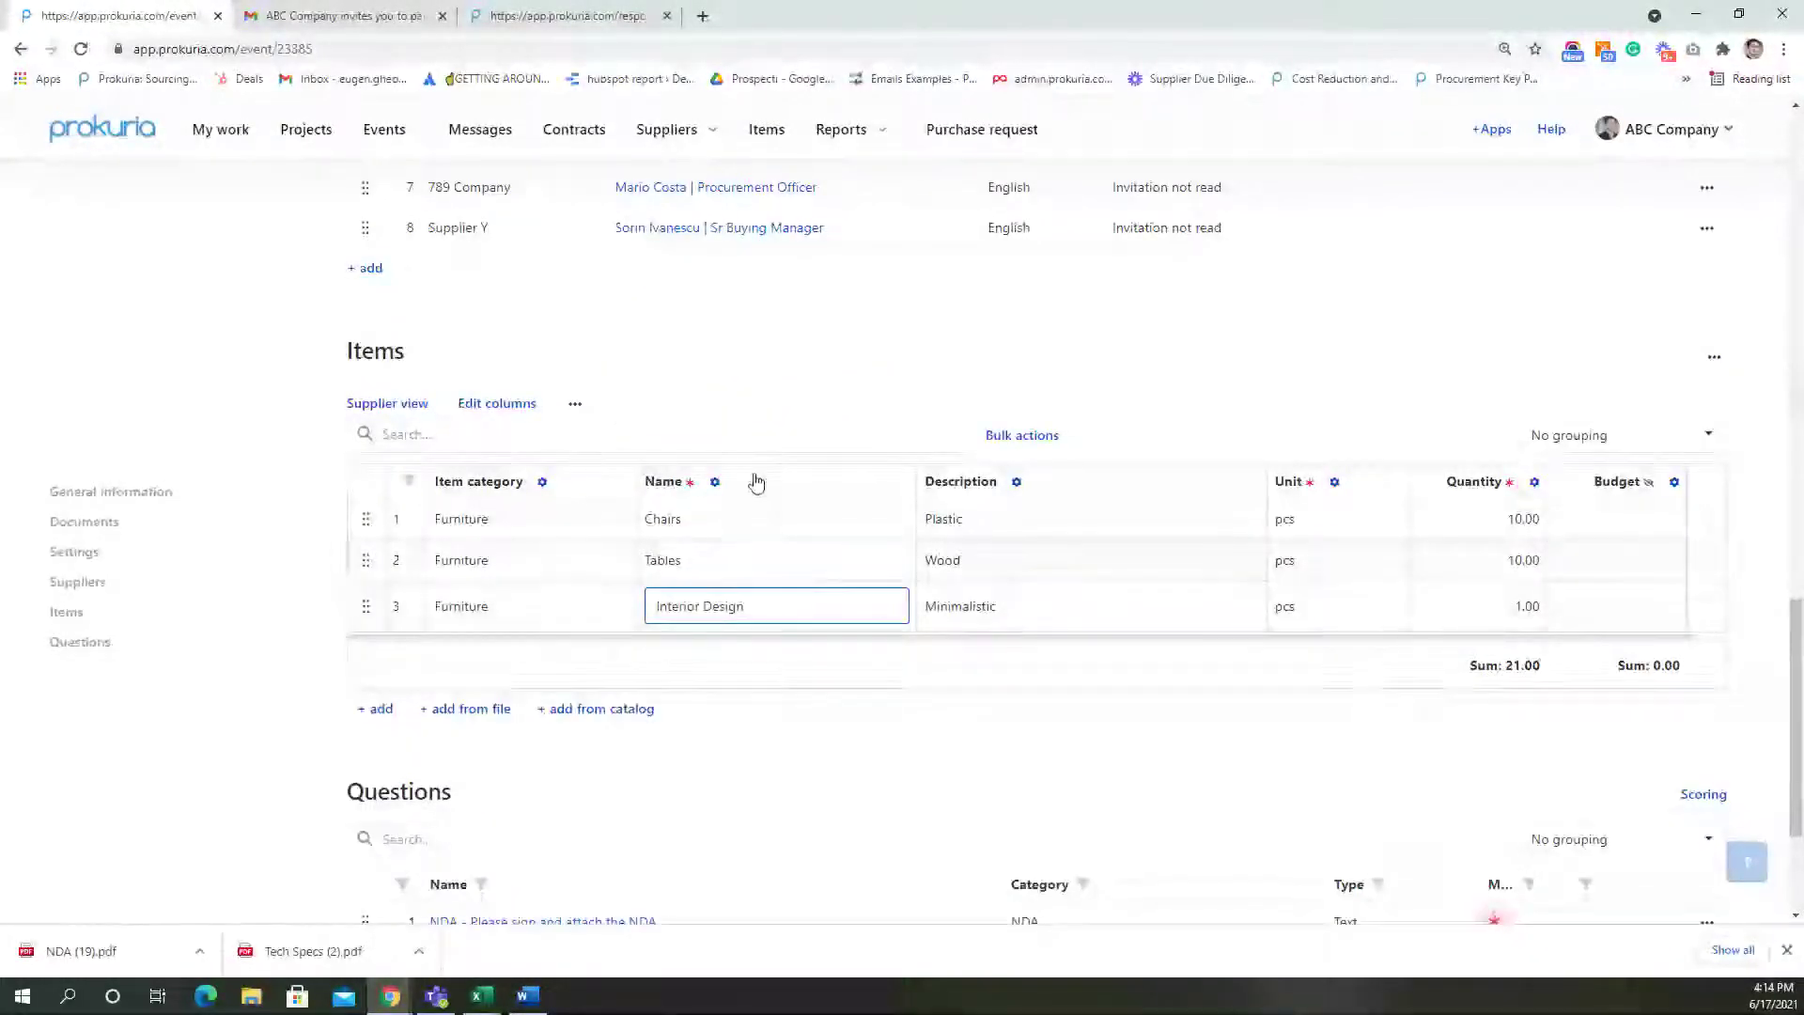
click(1006, 607)
drag(1006, 606, 931, 606)
click(999, 555)
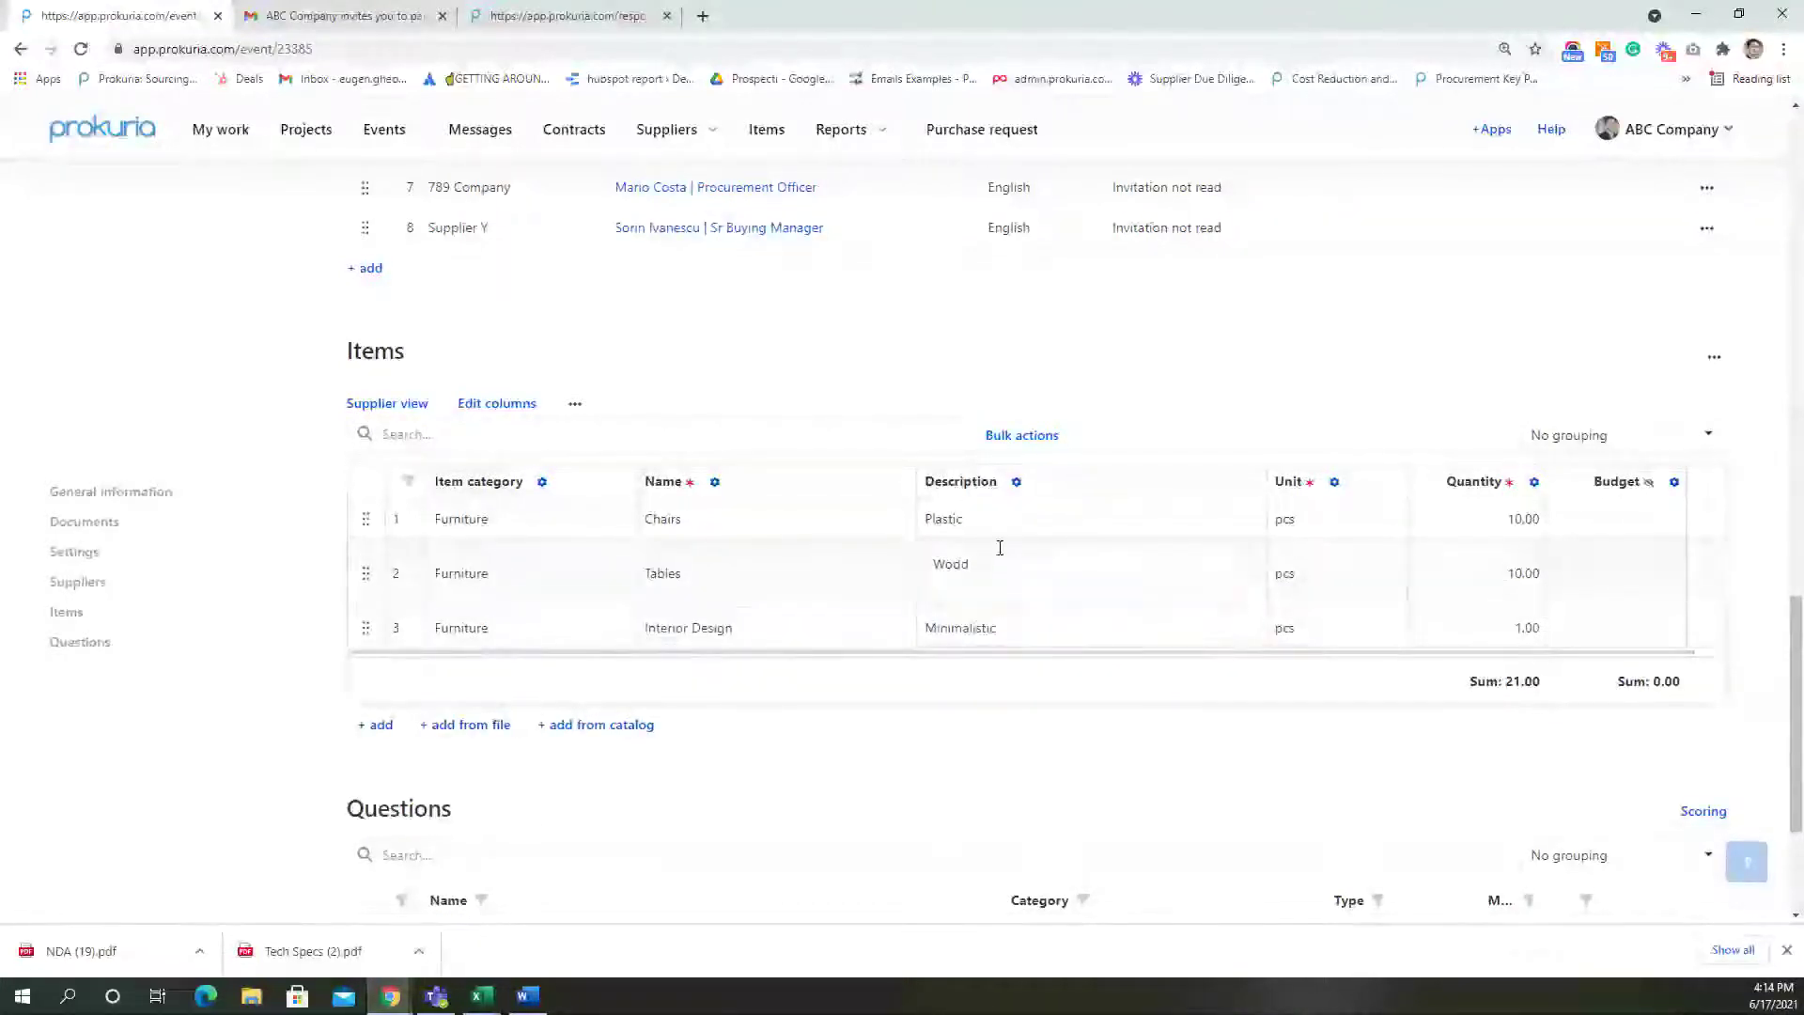
scroll(967, 681, up, 4)
scroll(1040, 689, down, 5)
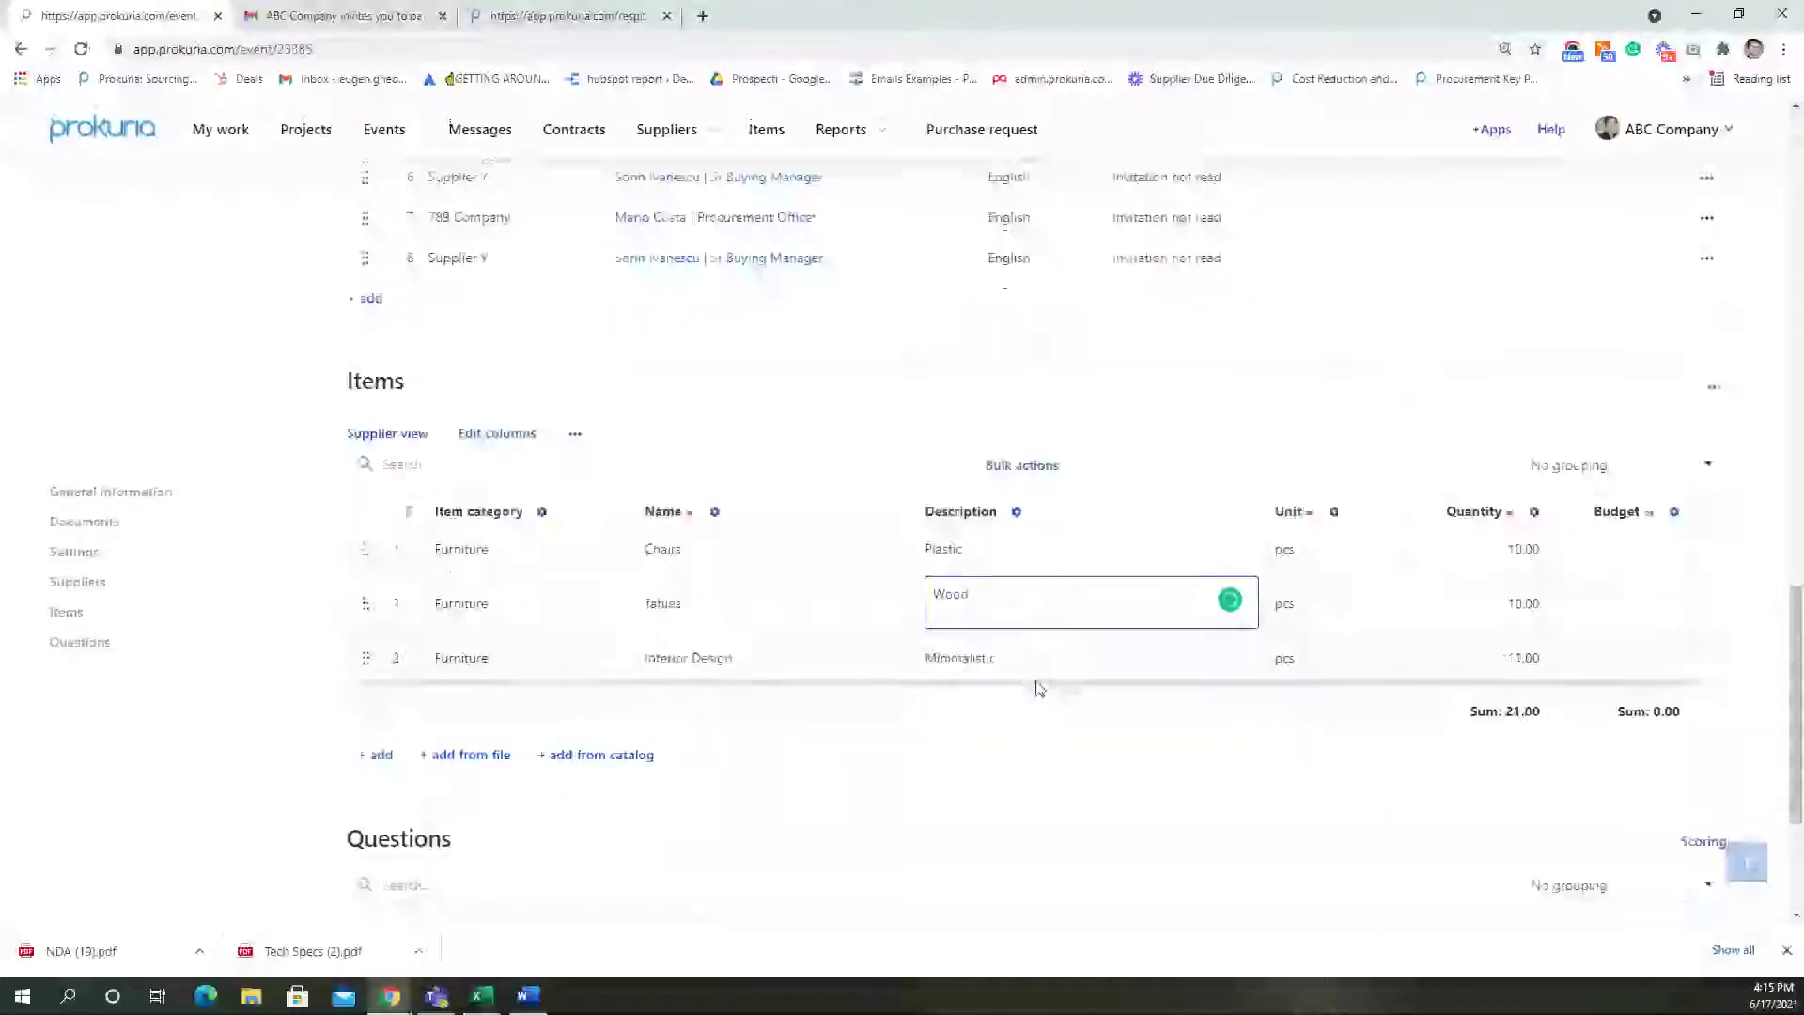
scroll(1033, 699, up, 15)
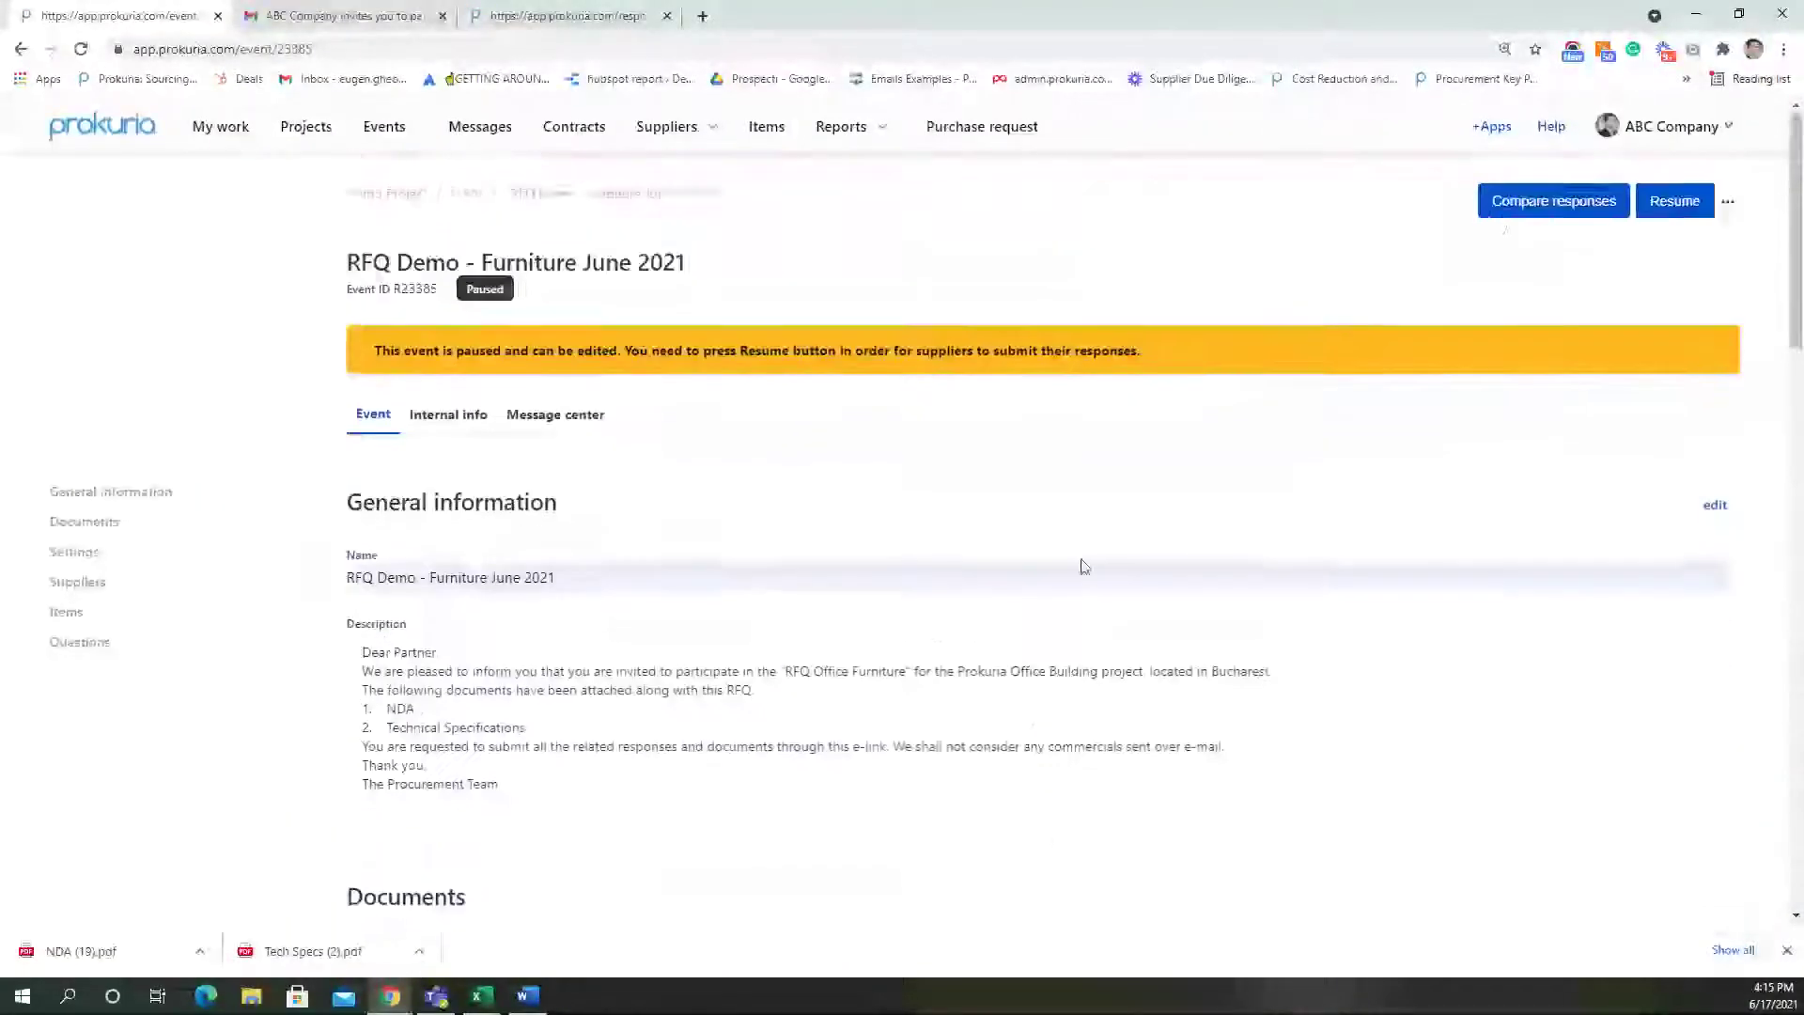
click(1677, 201)
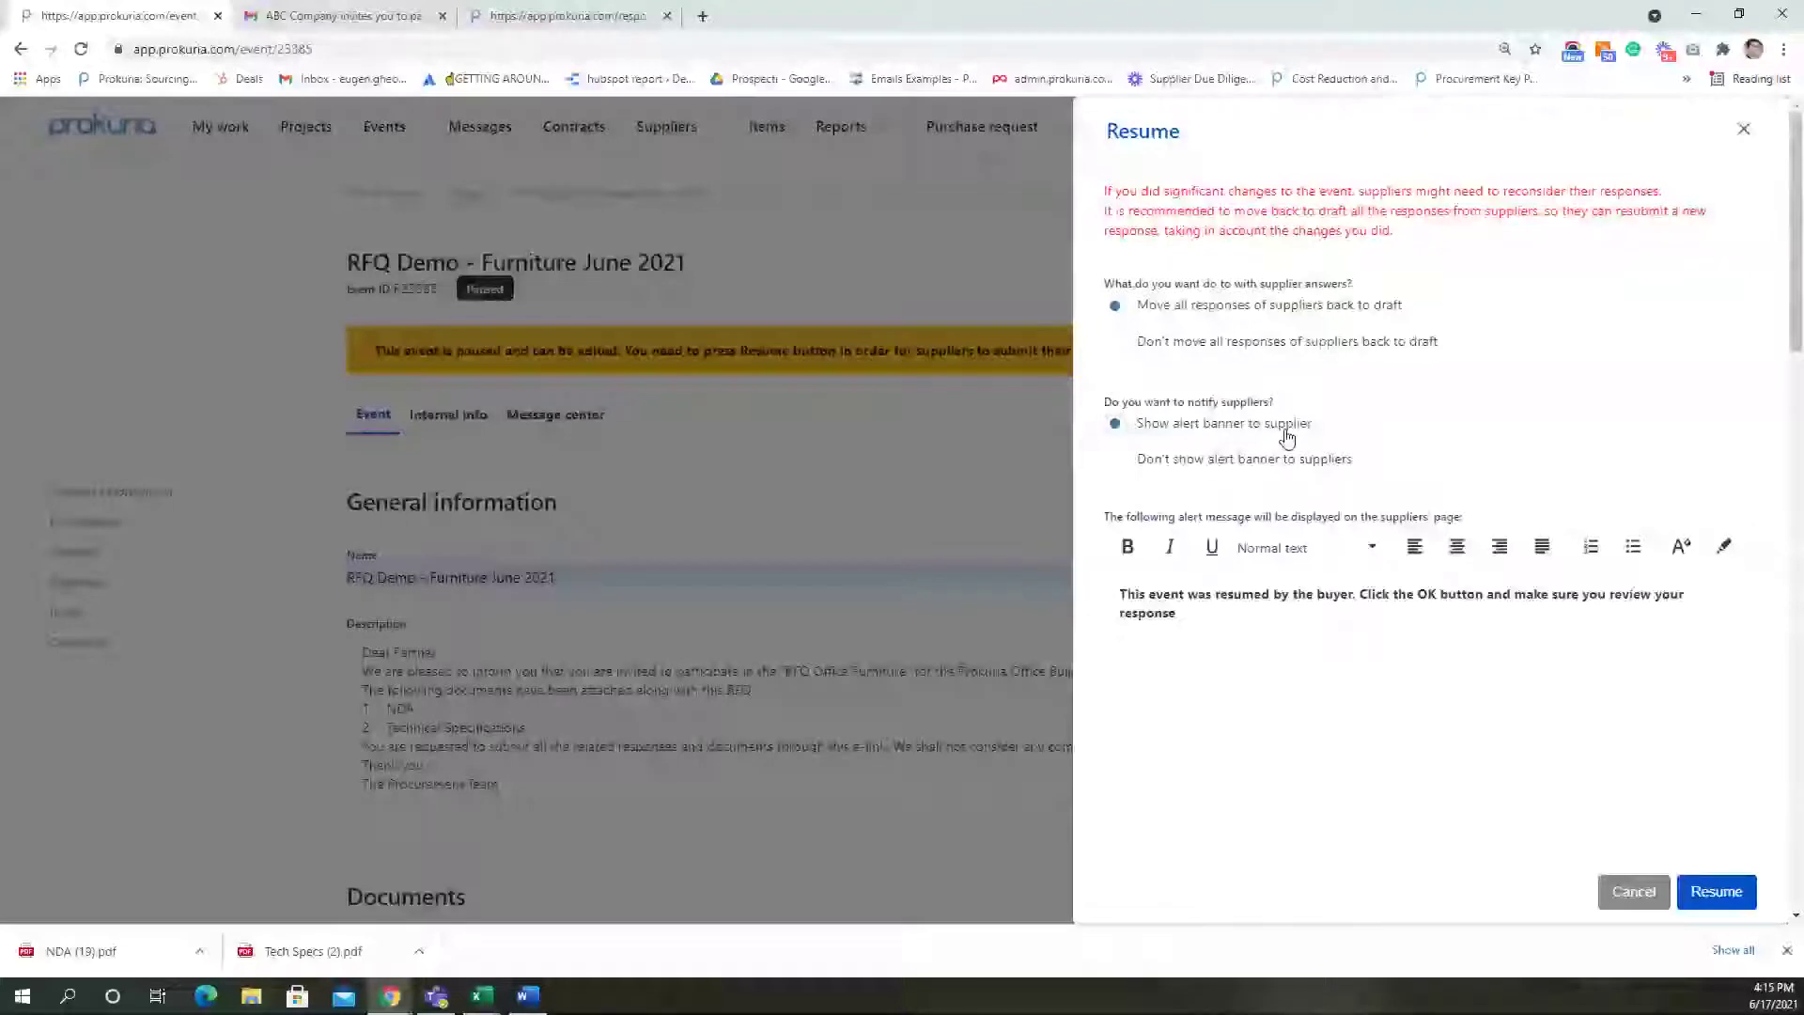
Add a new line to the alert message and resume the event, keeping responses-to-draft and the alert banner
click(1242, 612)
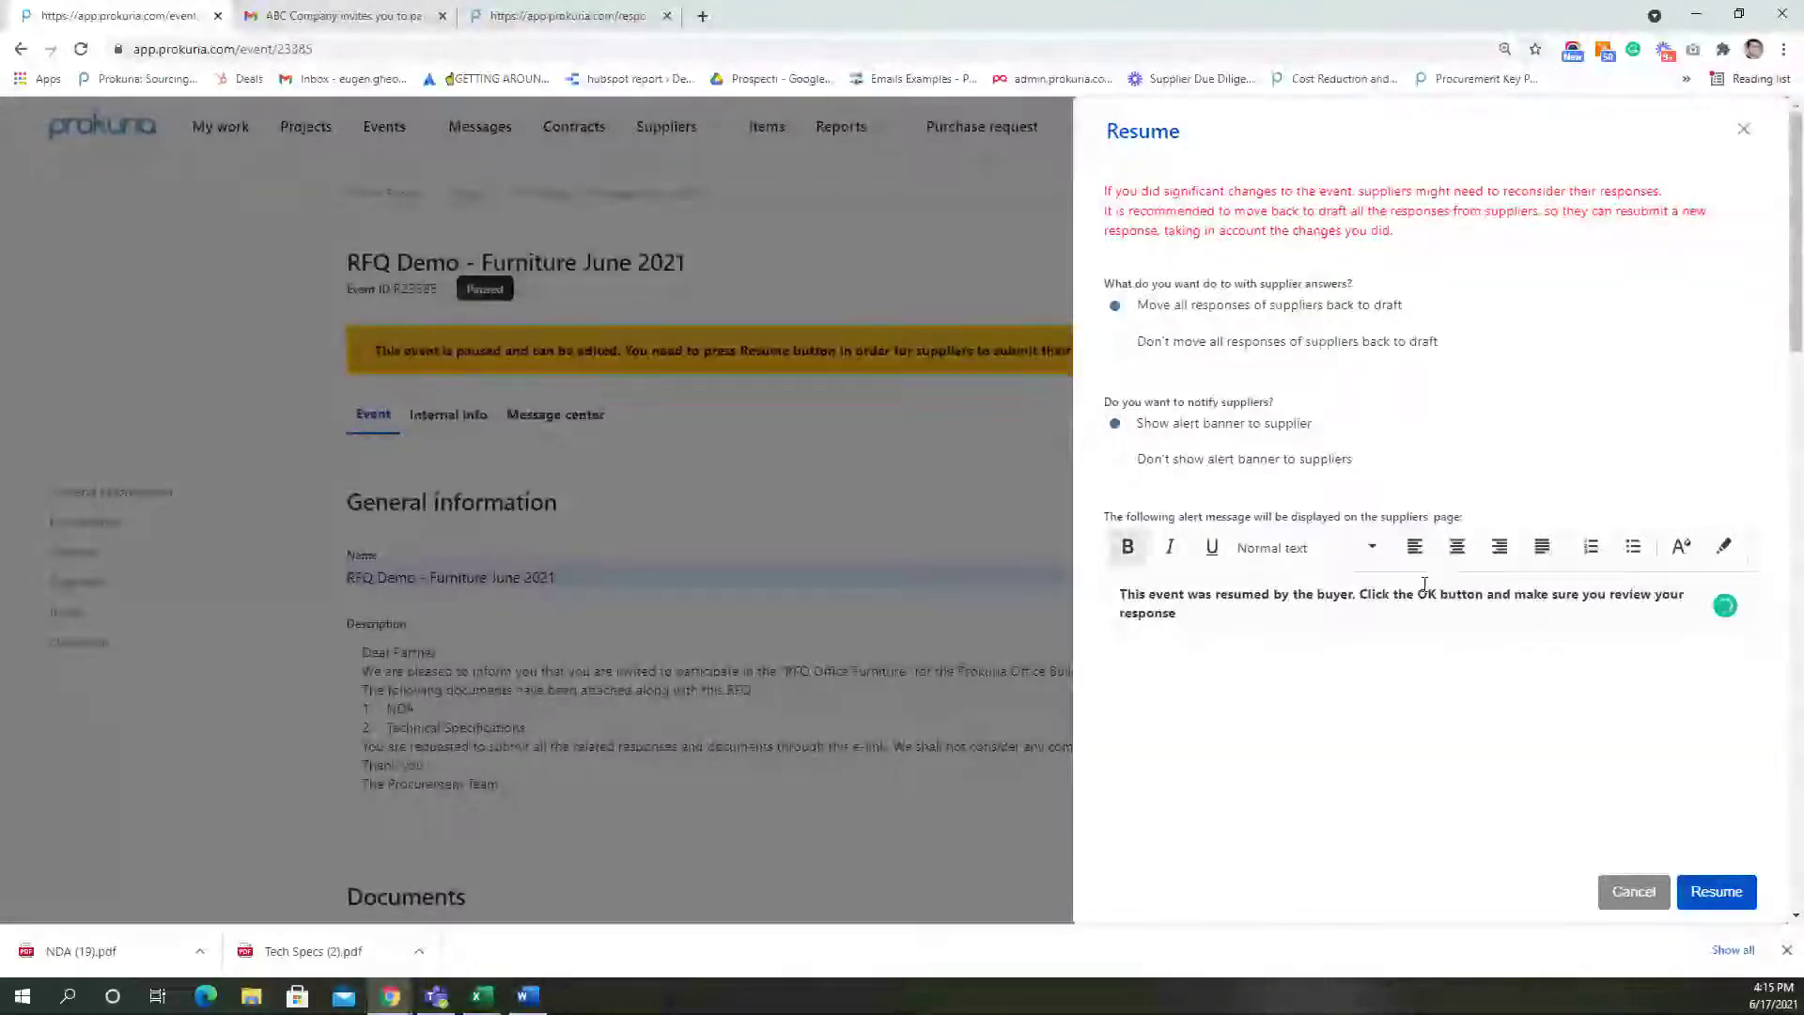
drag(1199, 593, 1358, 615)
click(1358, 615)
key(Return)
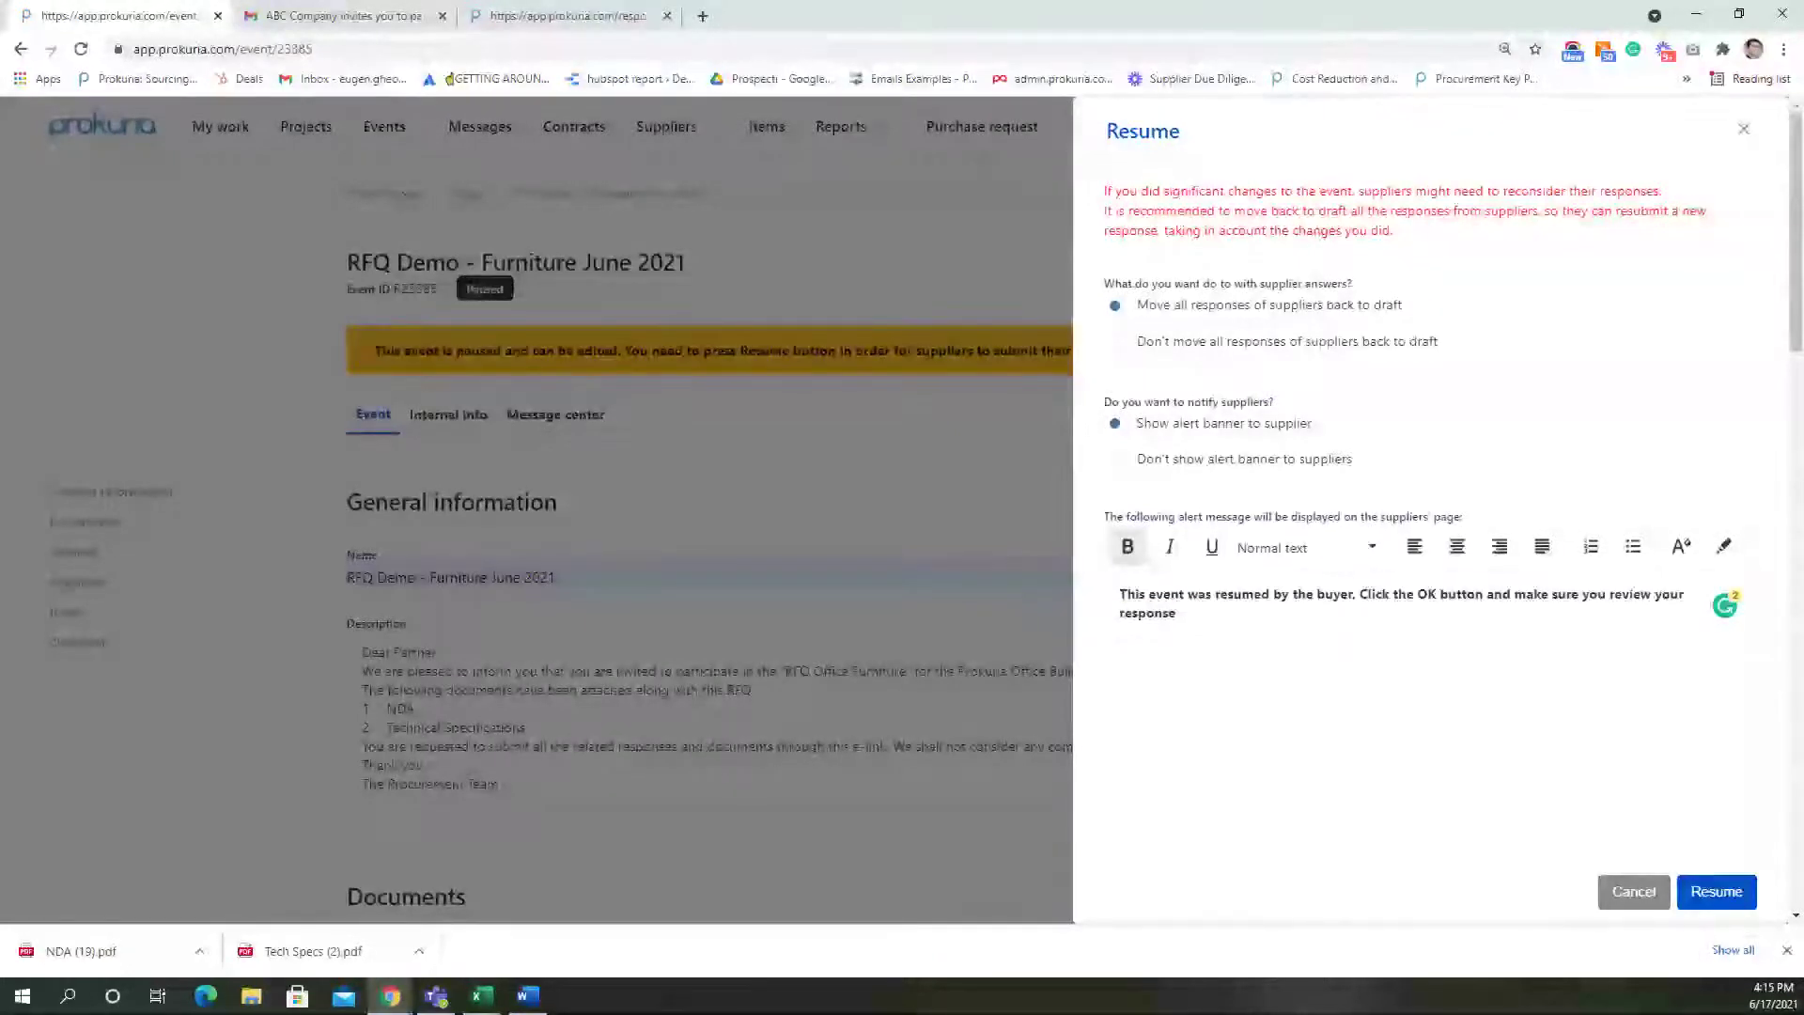
click(1712, 891)
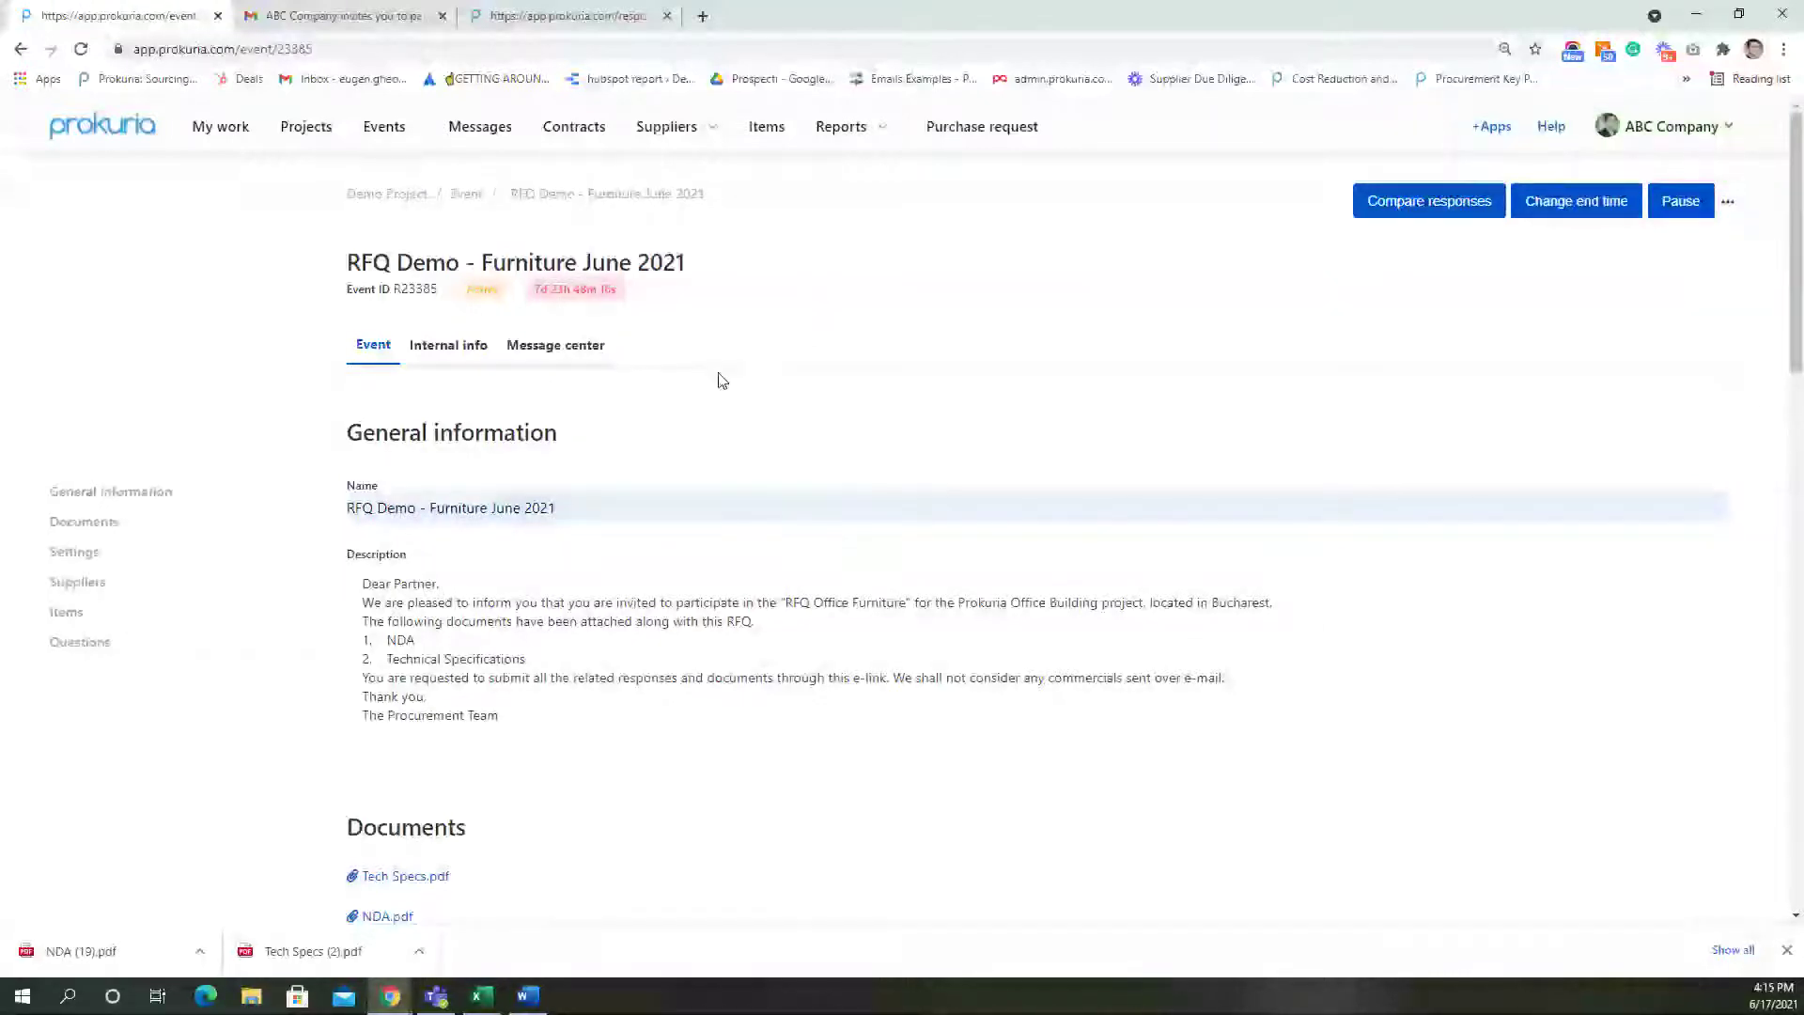
In Message center, start a Clarification message with subject 'Clarification regarding Question no. 5'
click(562, 353)
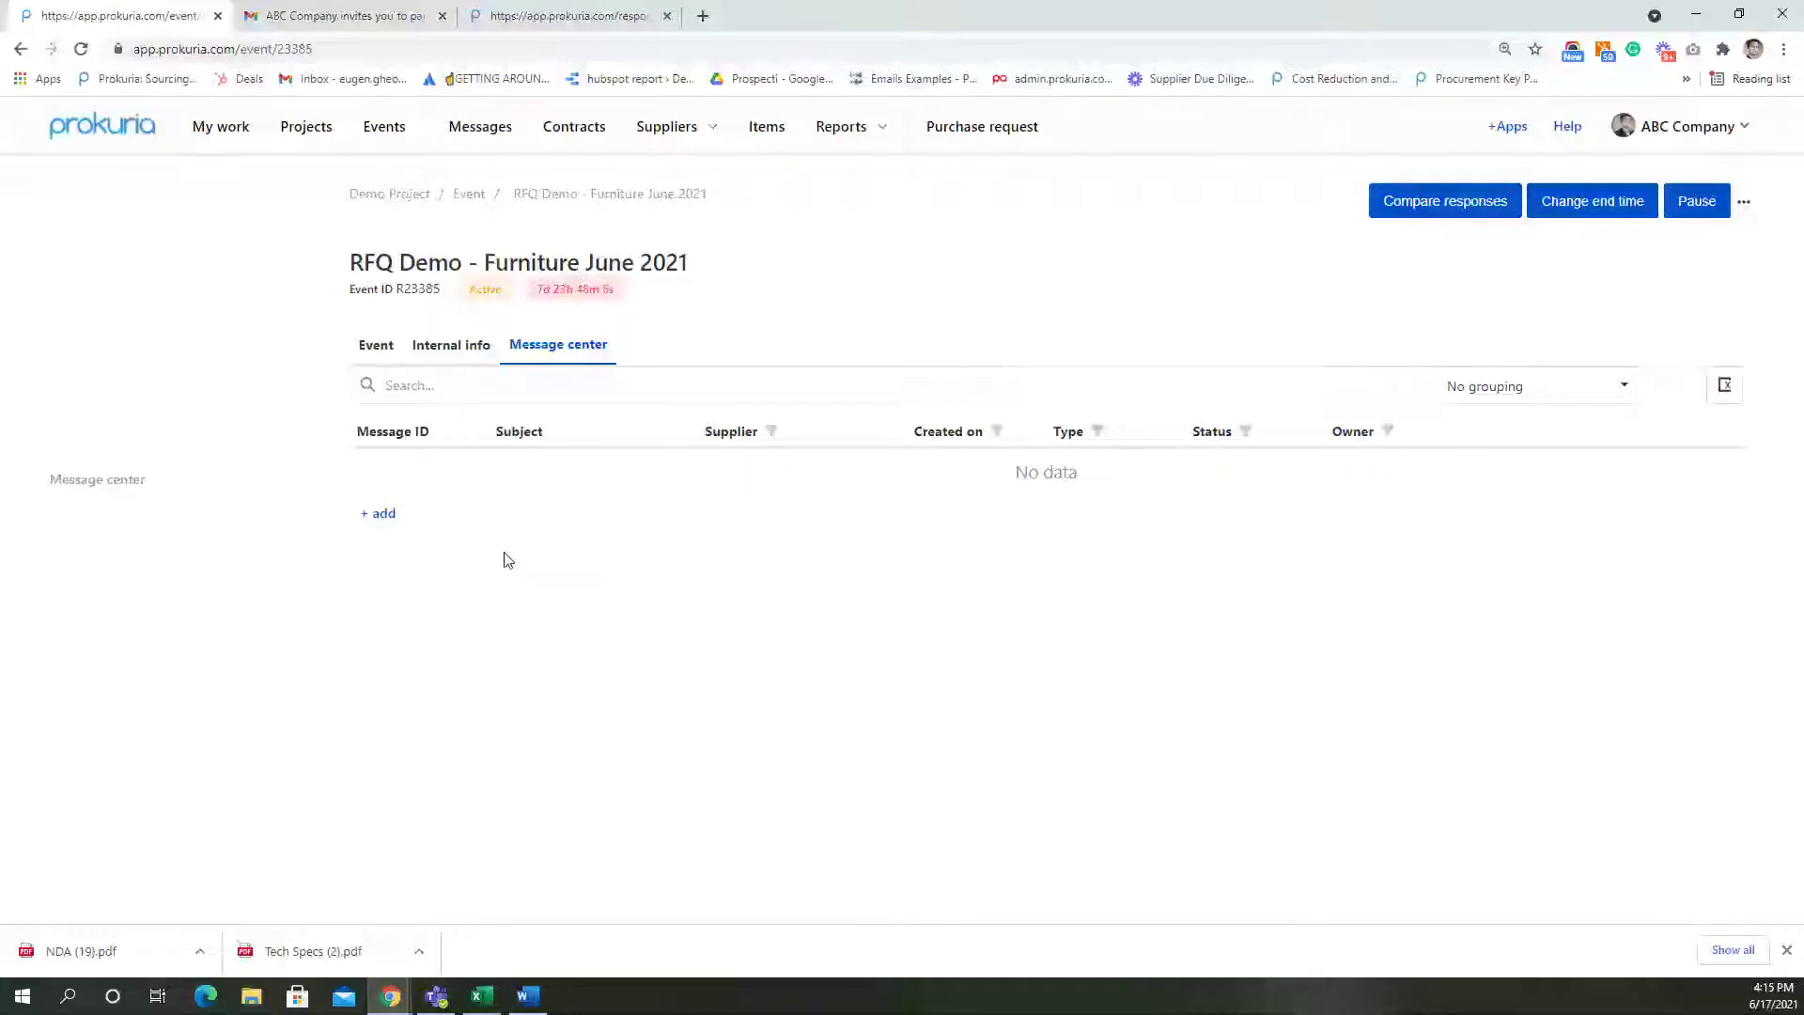
click(384, 519)
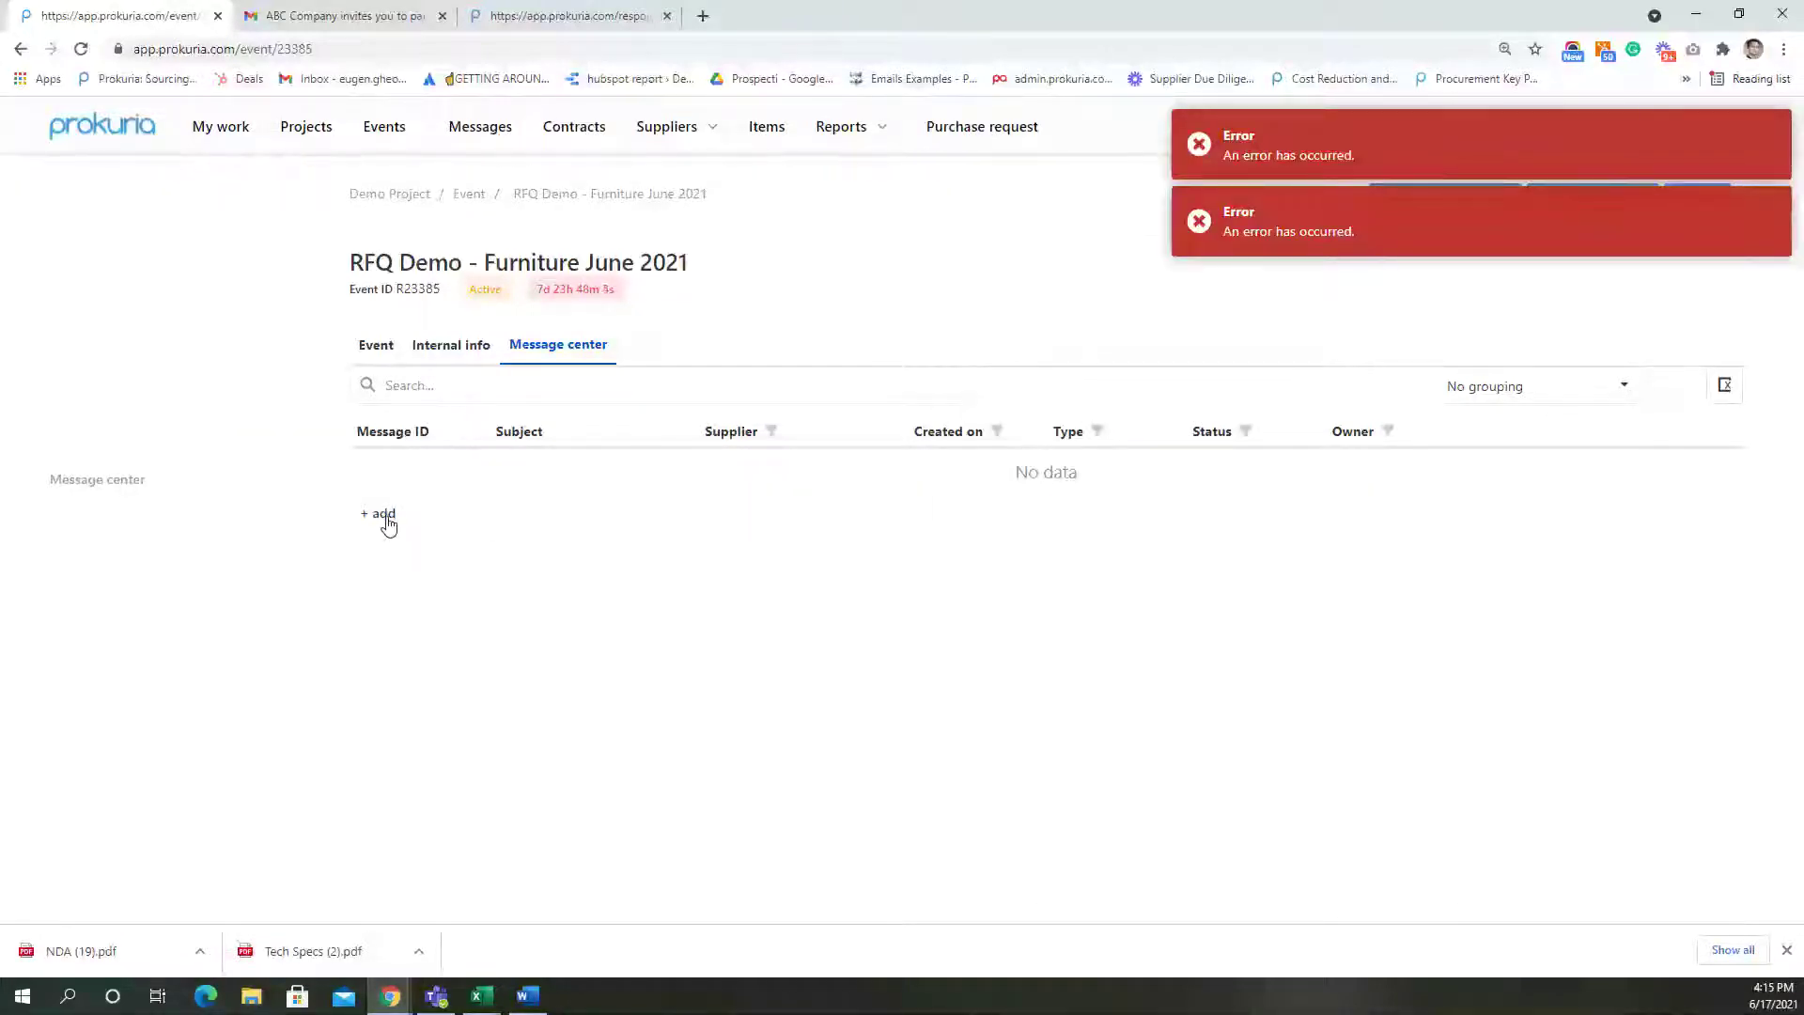
click(386, 518)
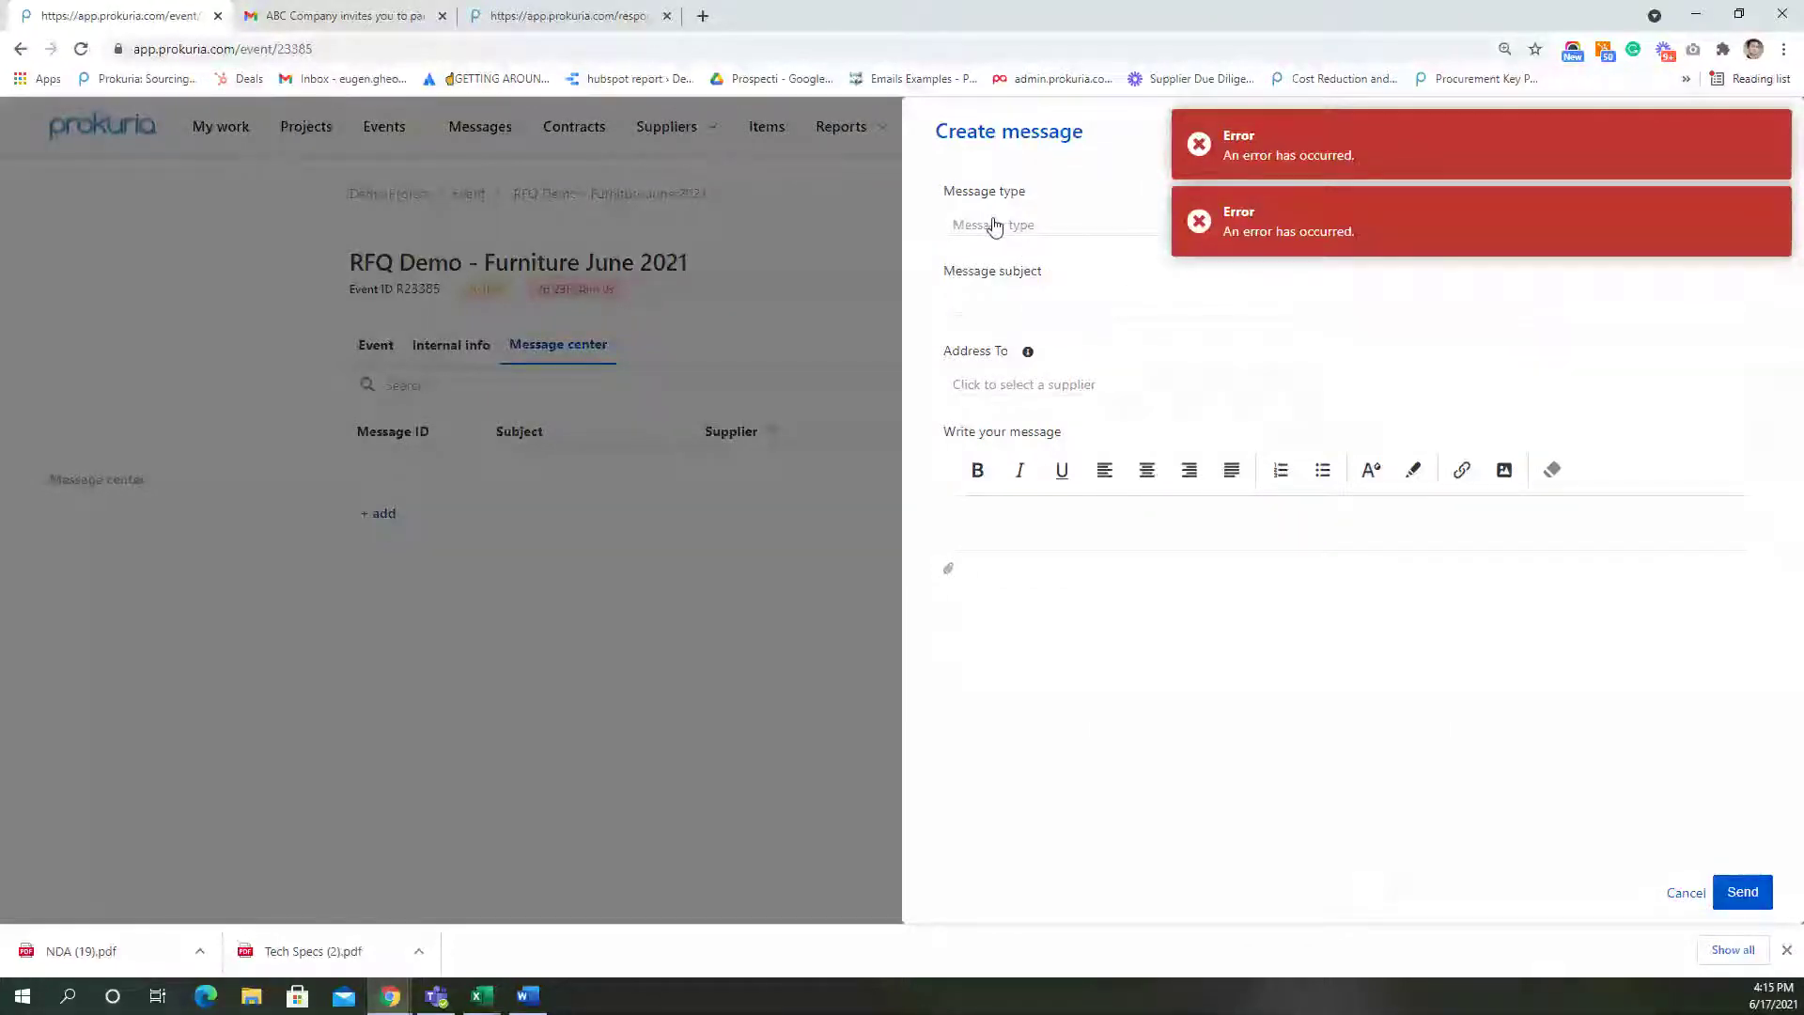
click(1042, 229)
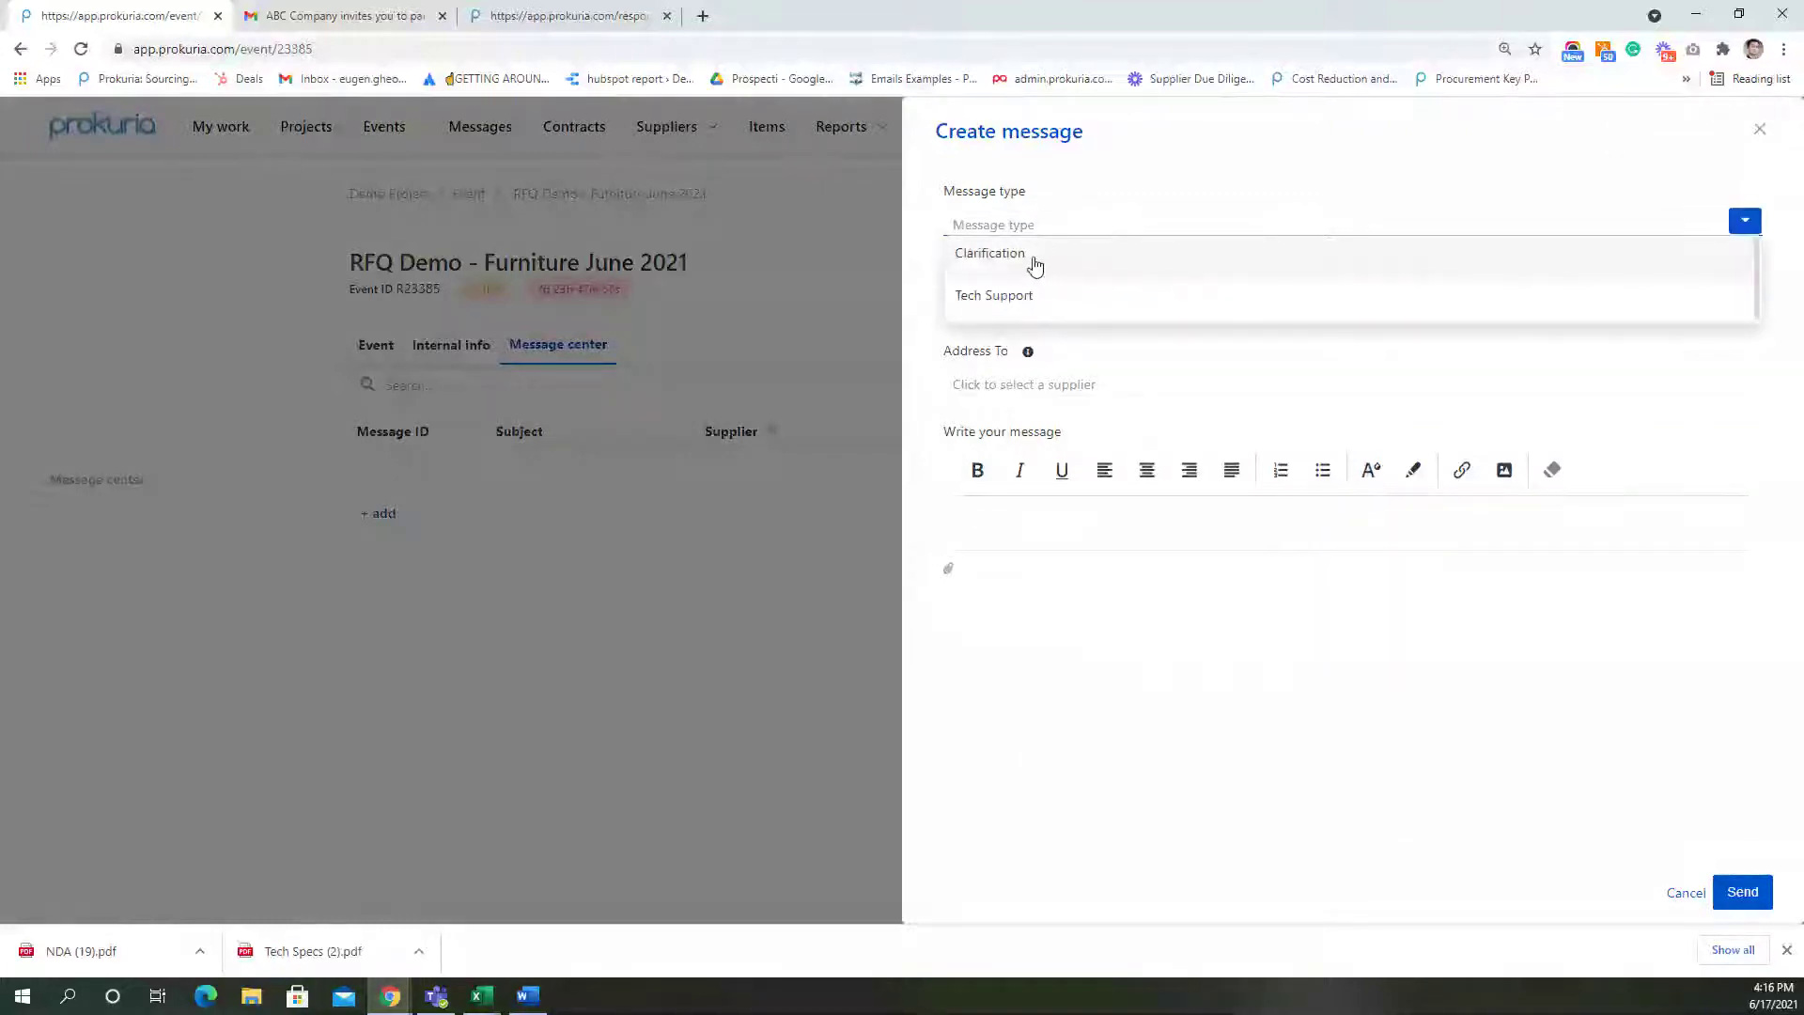
click(1035, 268)
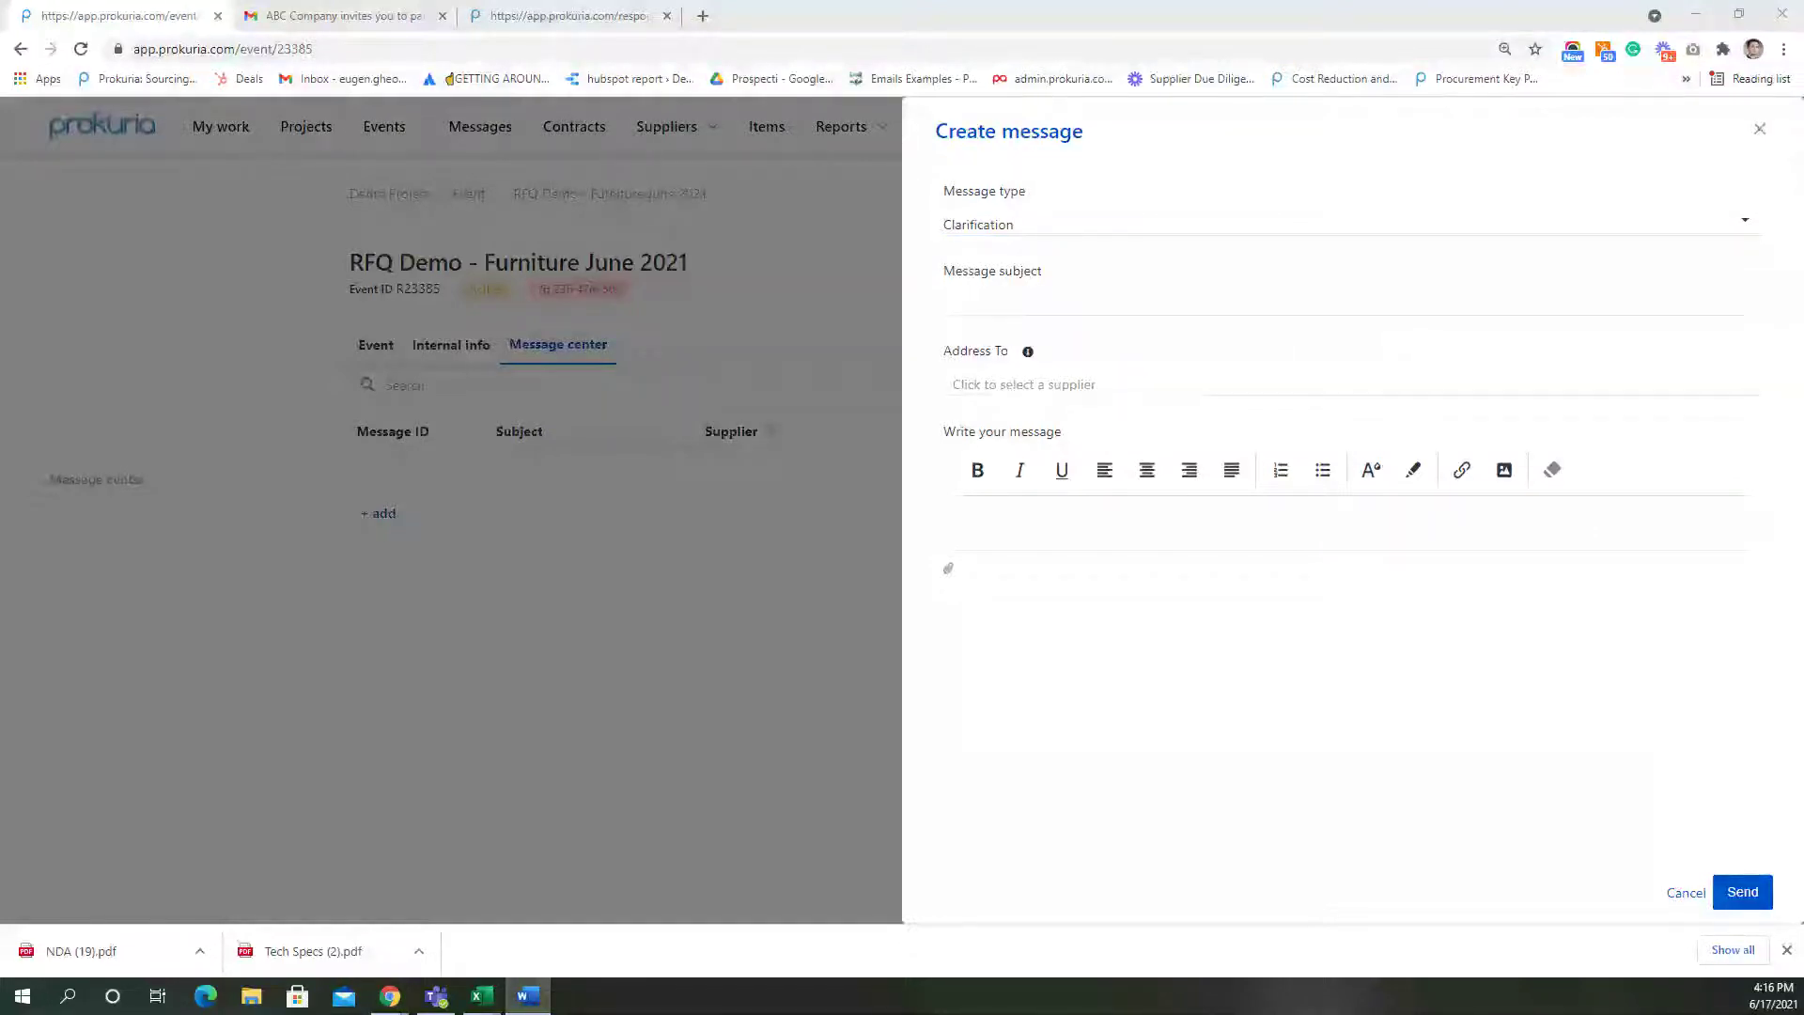
click(967, 291)
text(Clarification regarding Question no. 5)
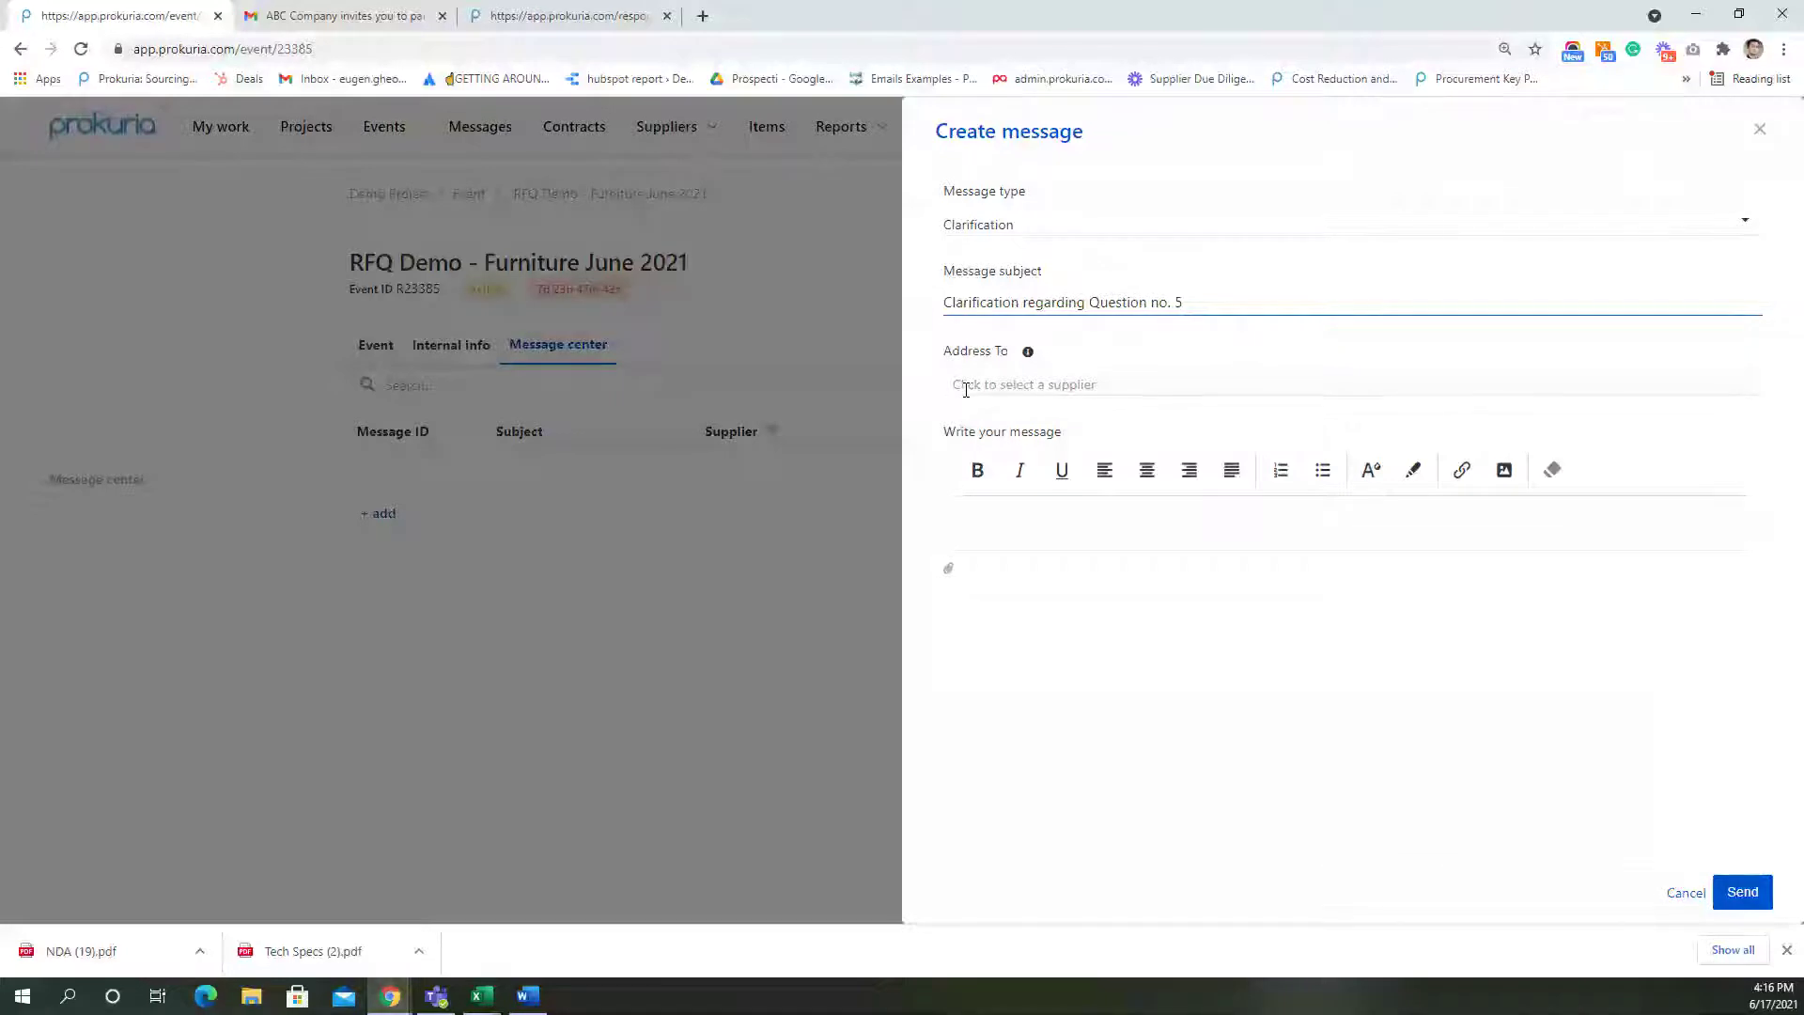
Address it to all suppliers, write 'Please find attached more details', and send it
click(1042, 392)
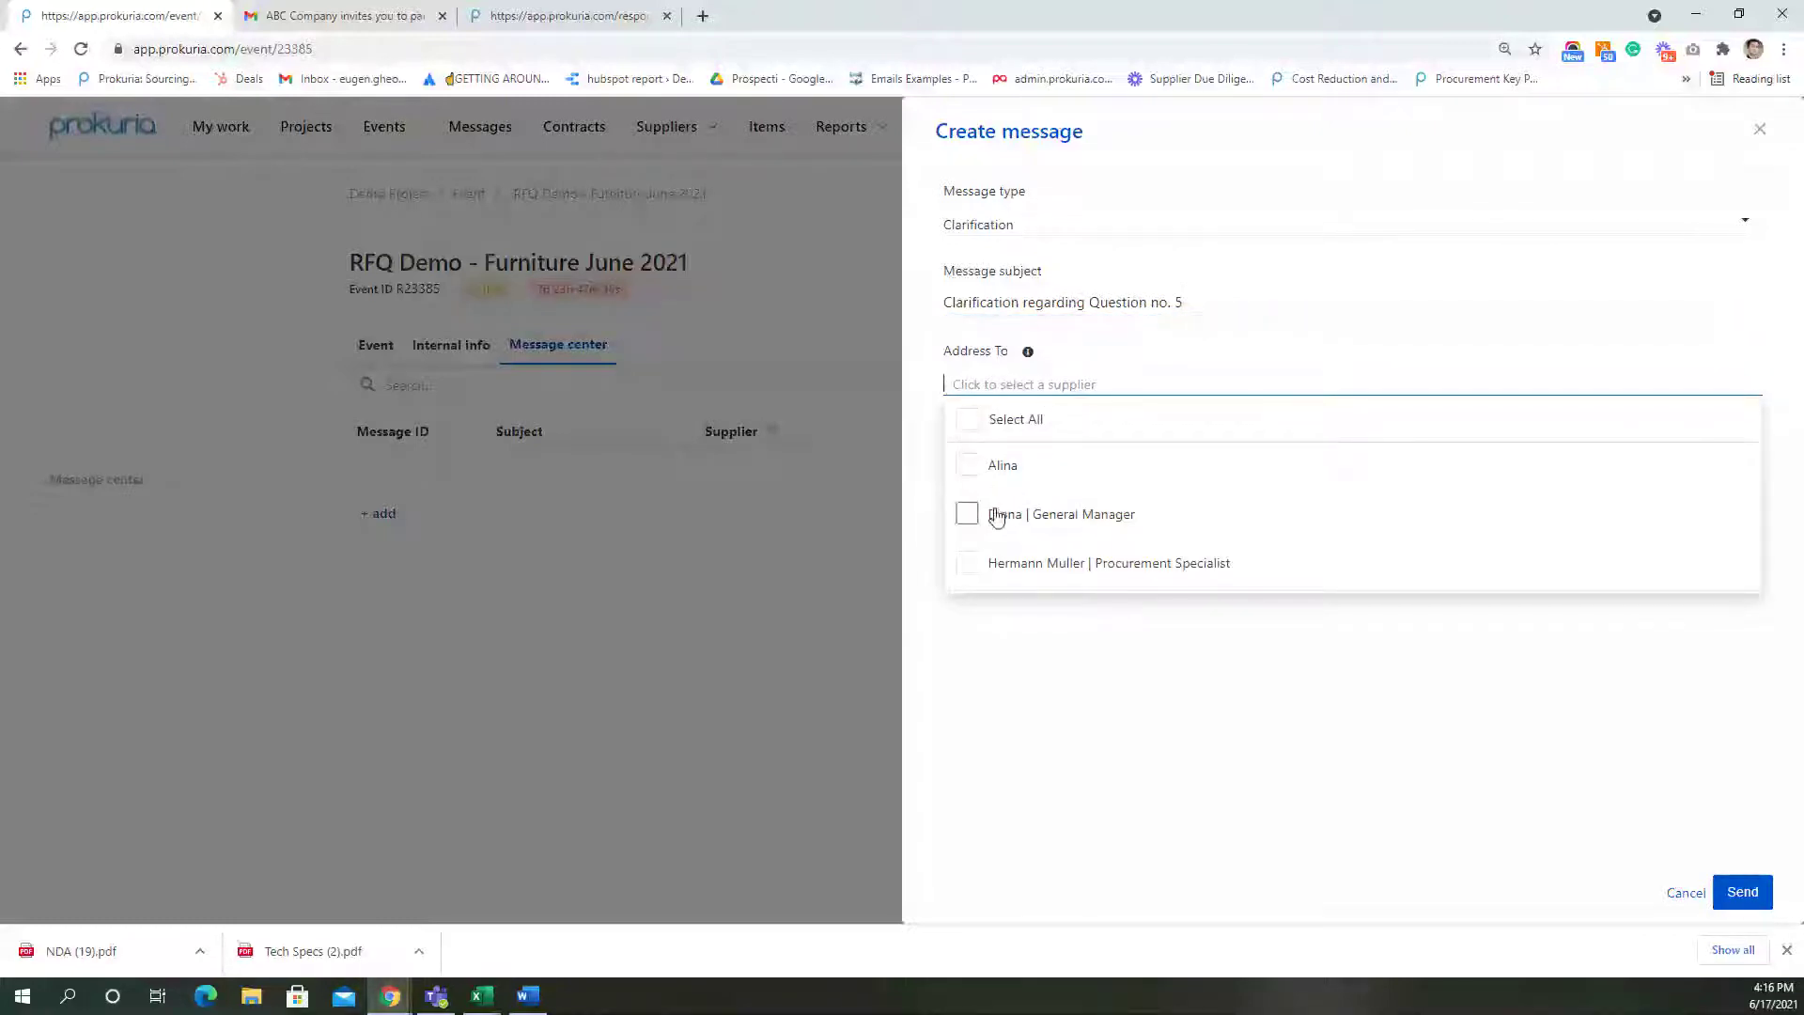
click(969, 420)
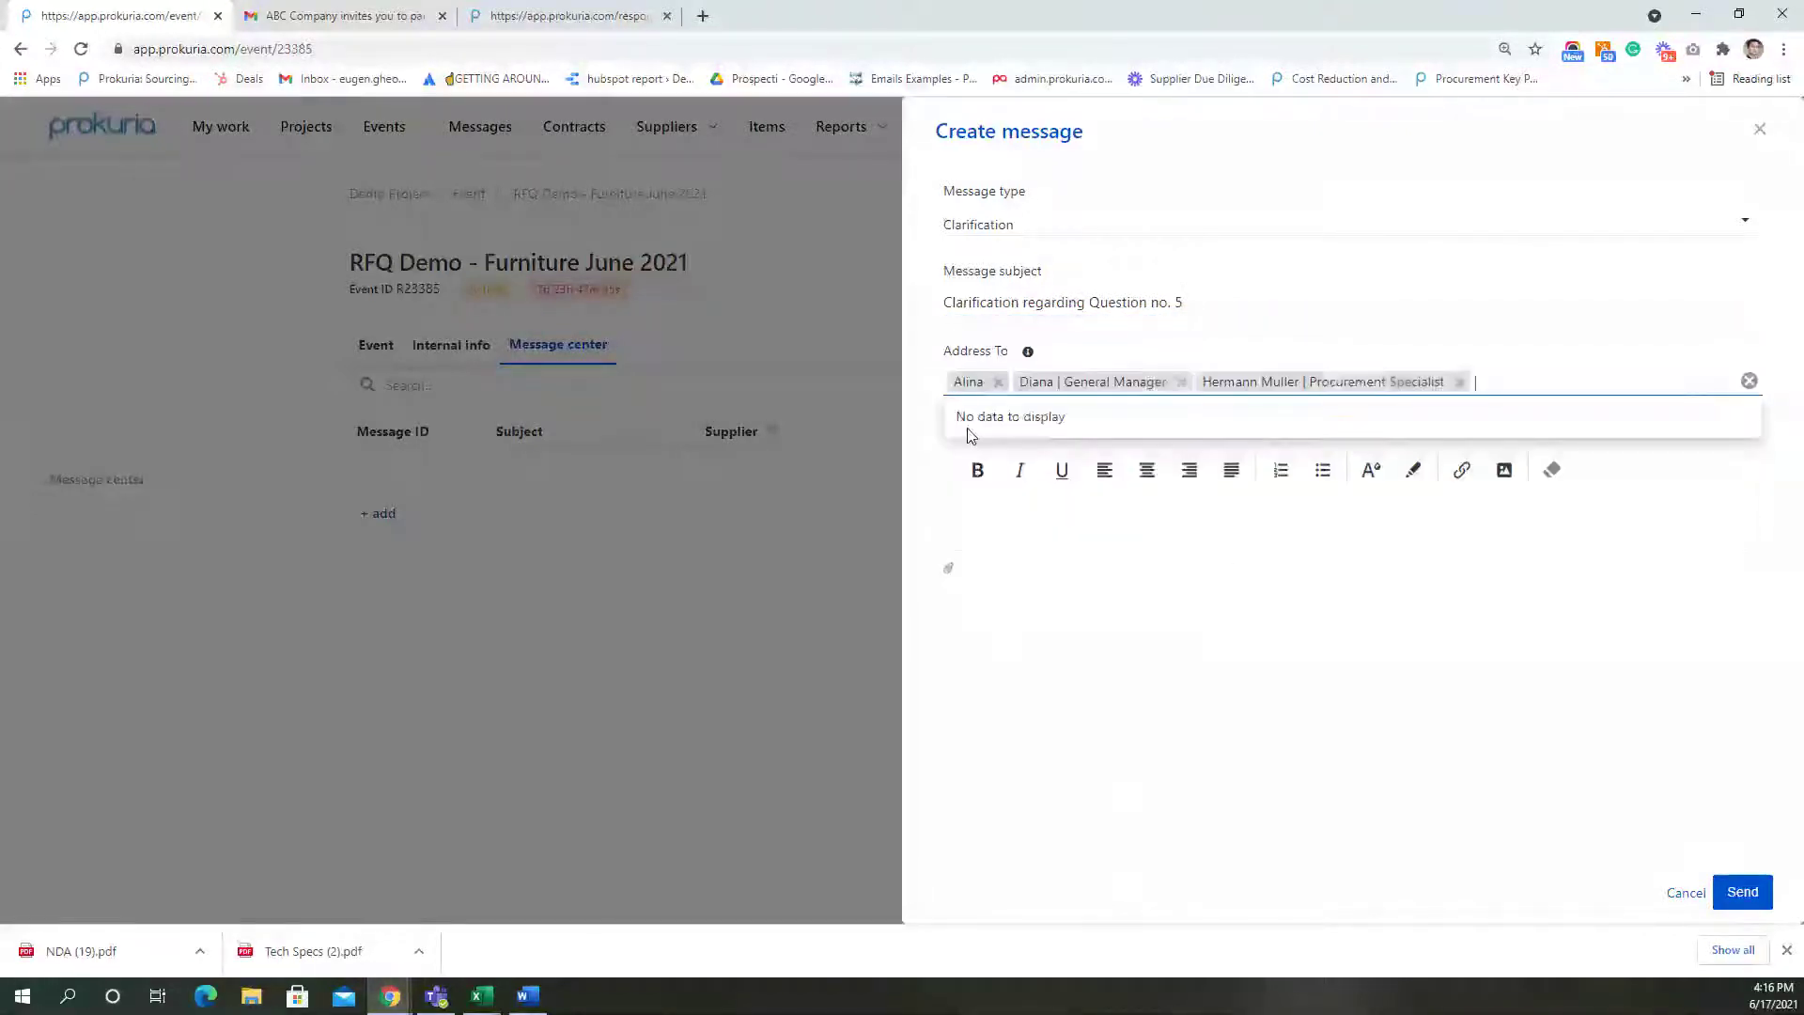
click(1458, 382)
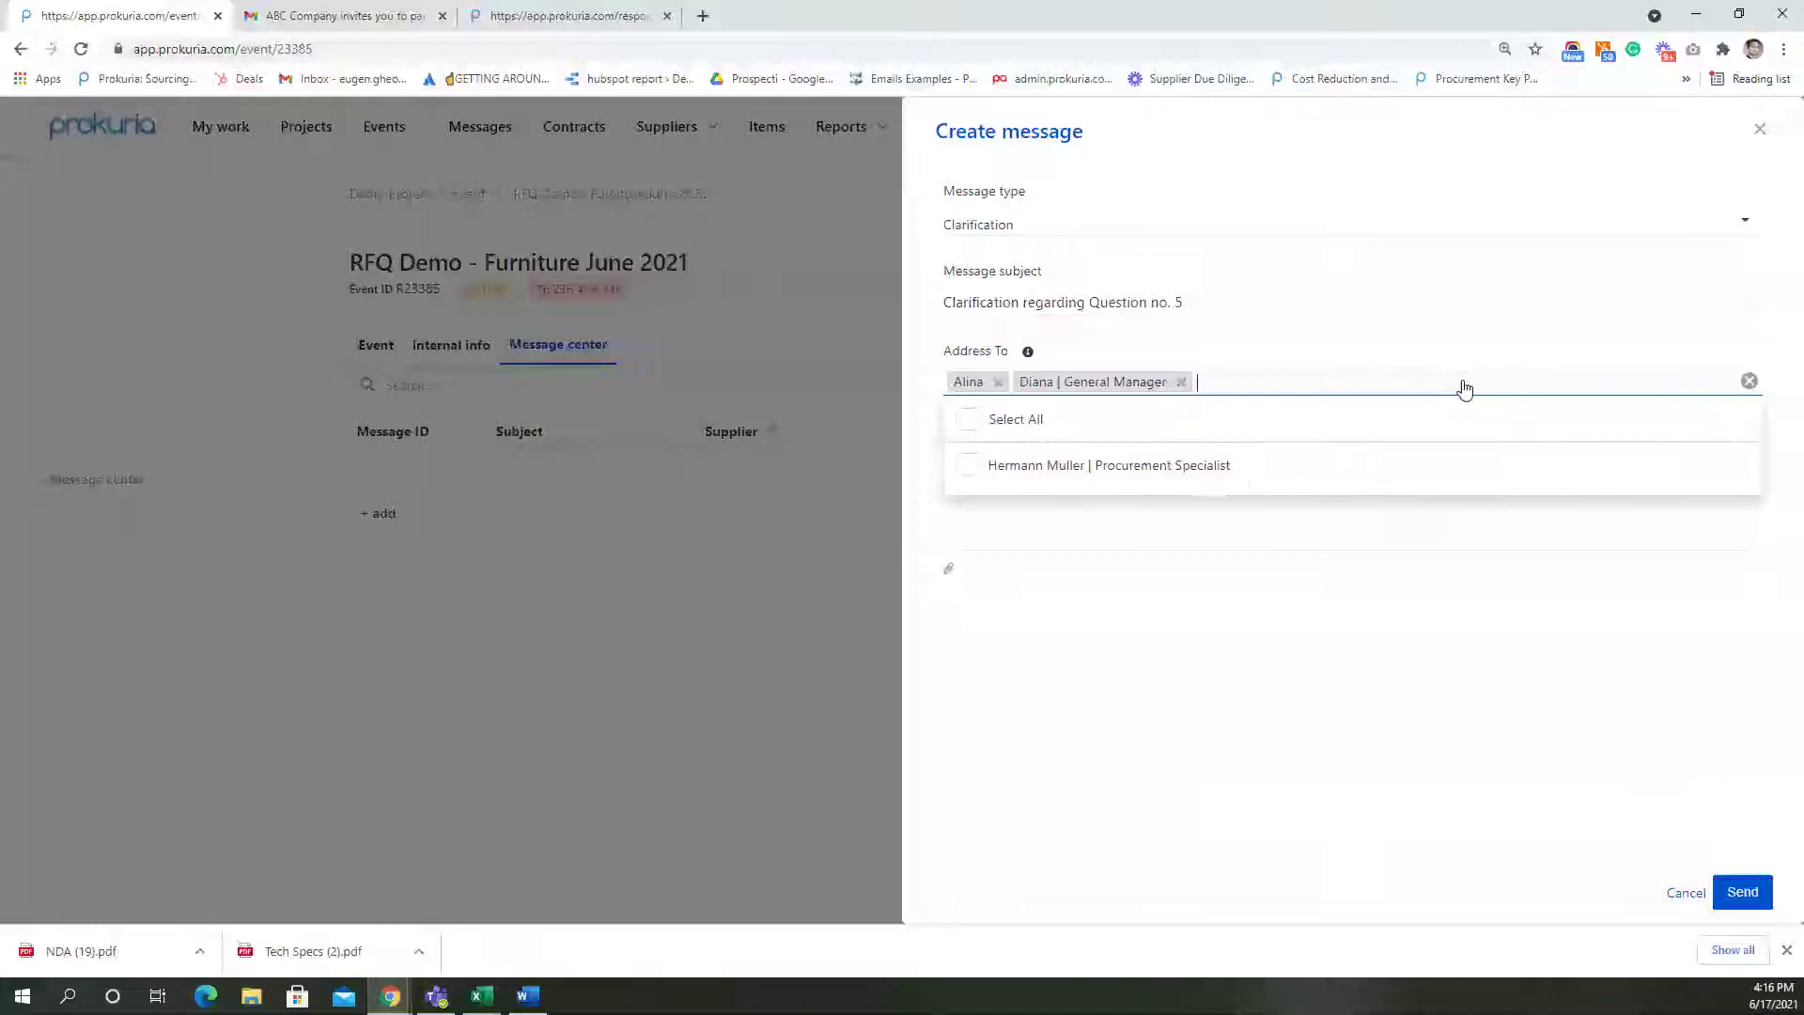
click(969, 432)
click(1197, 646)
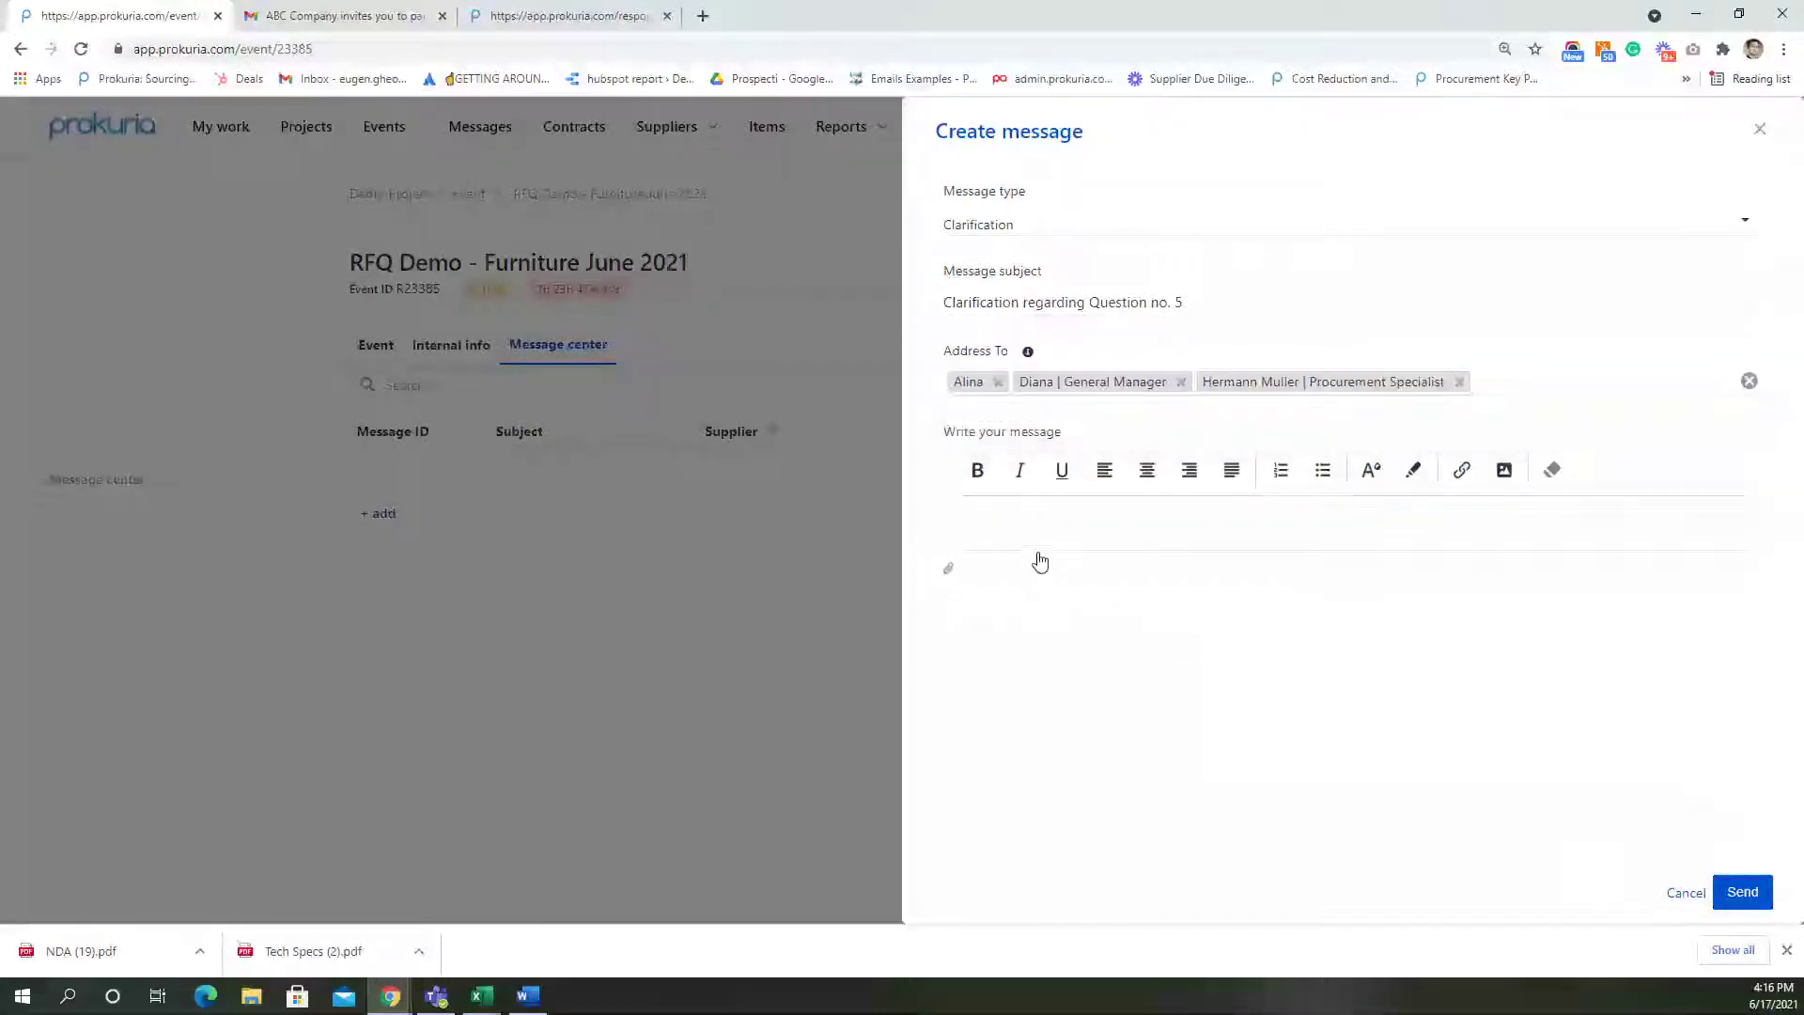
click(1021, 516)
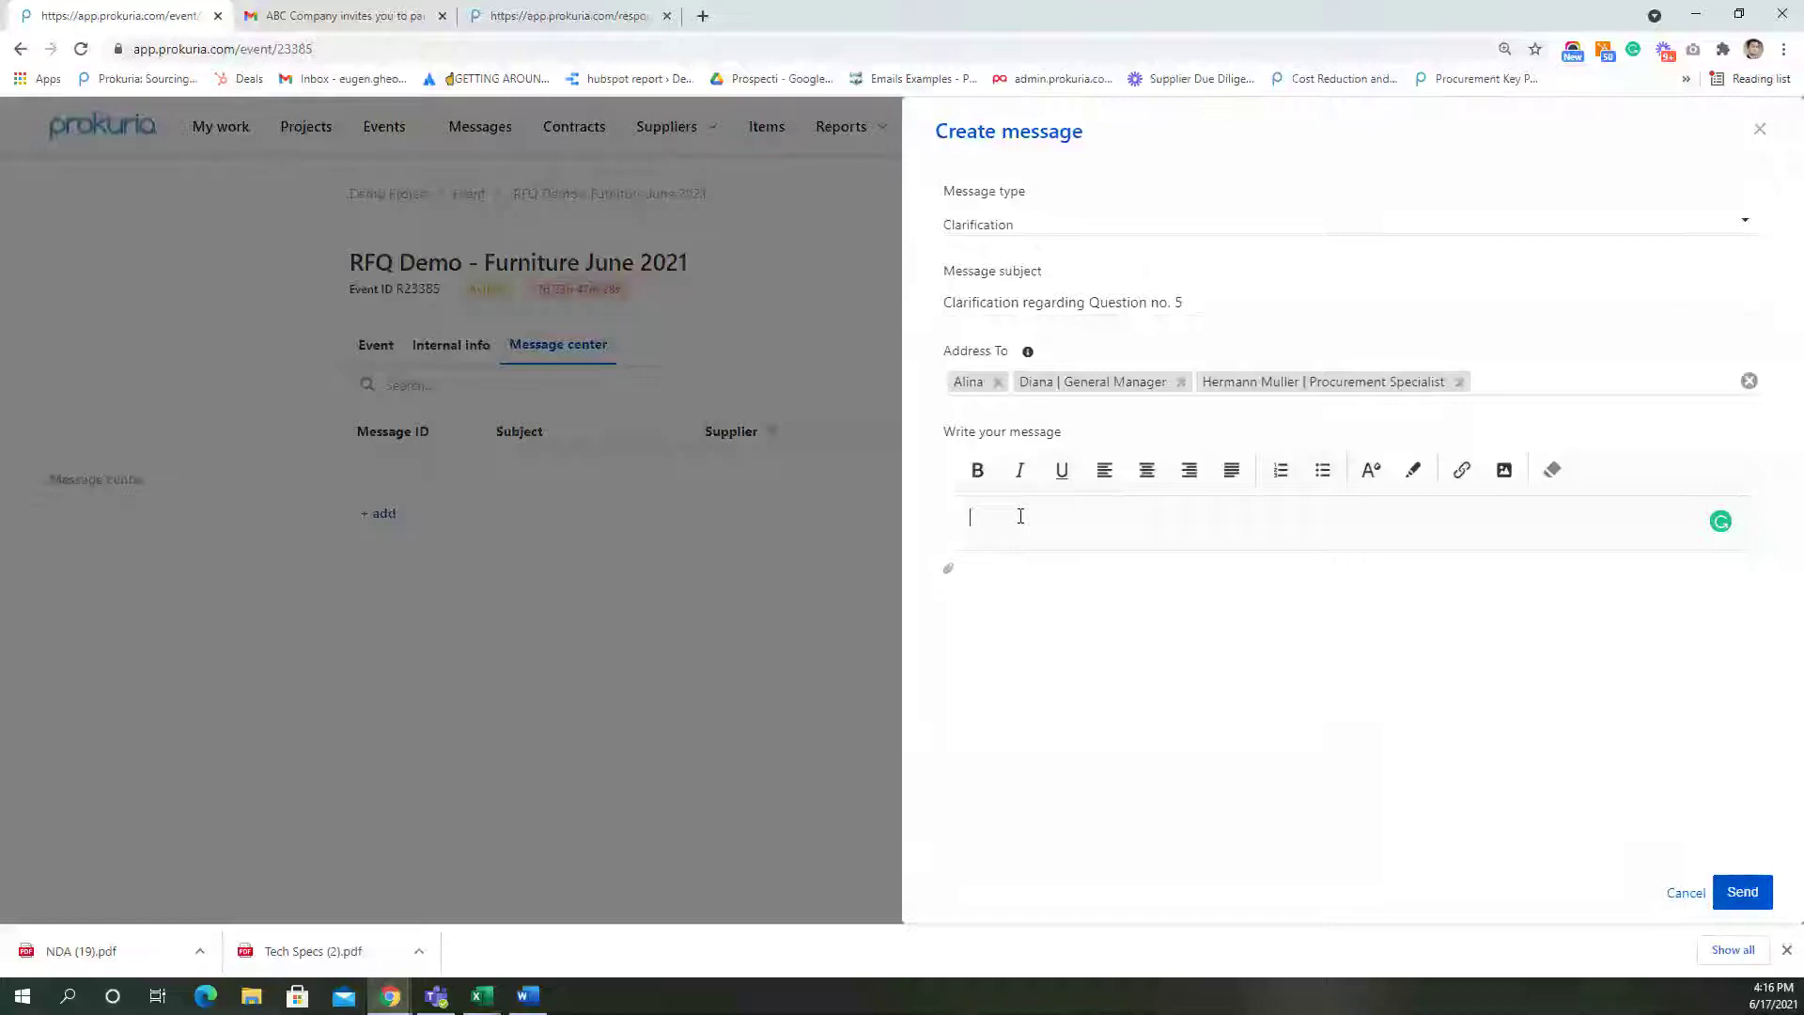
text(Please find attached more details)
click(1738, 890)
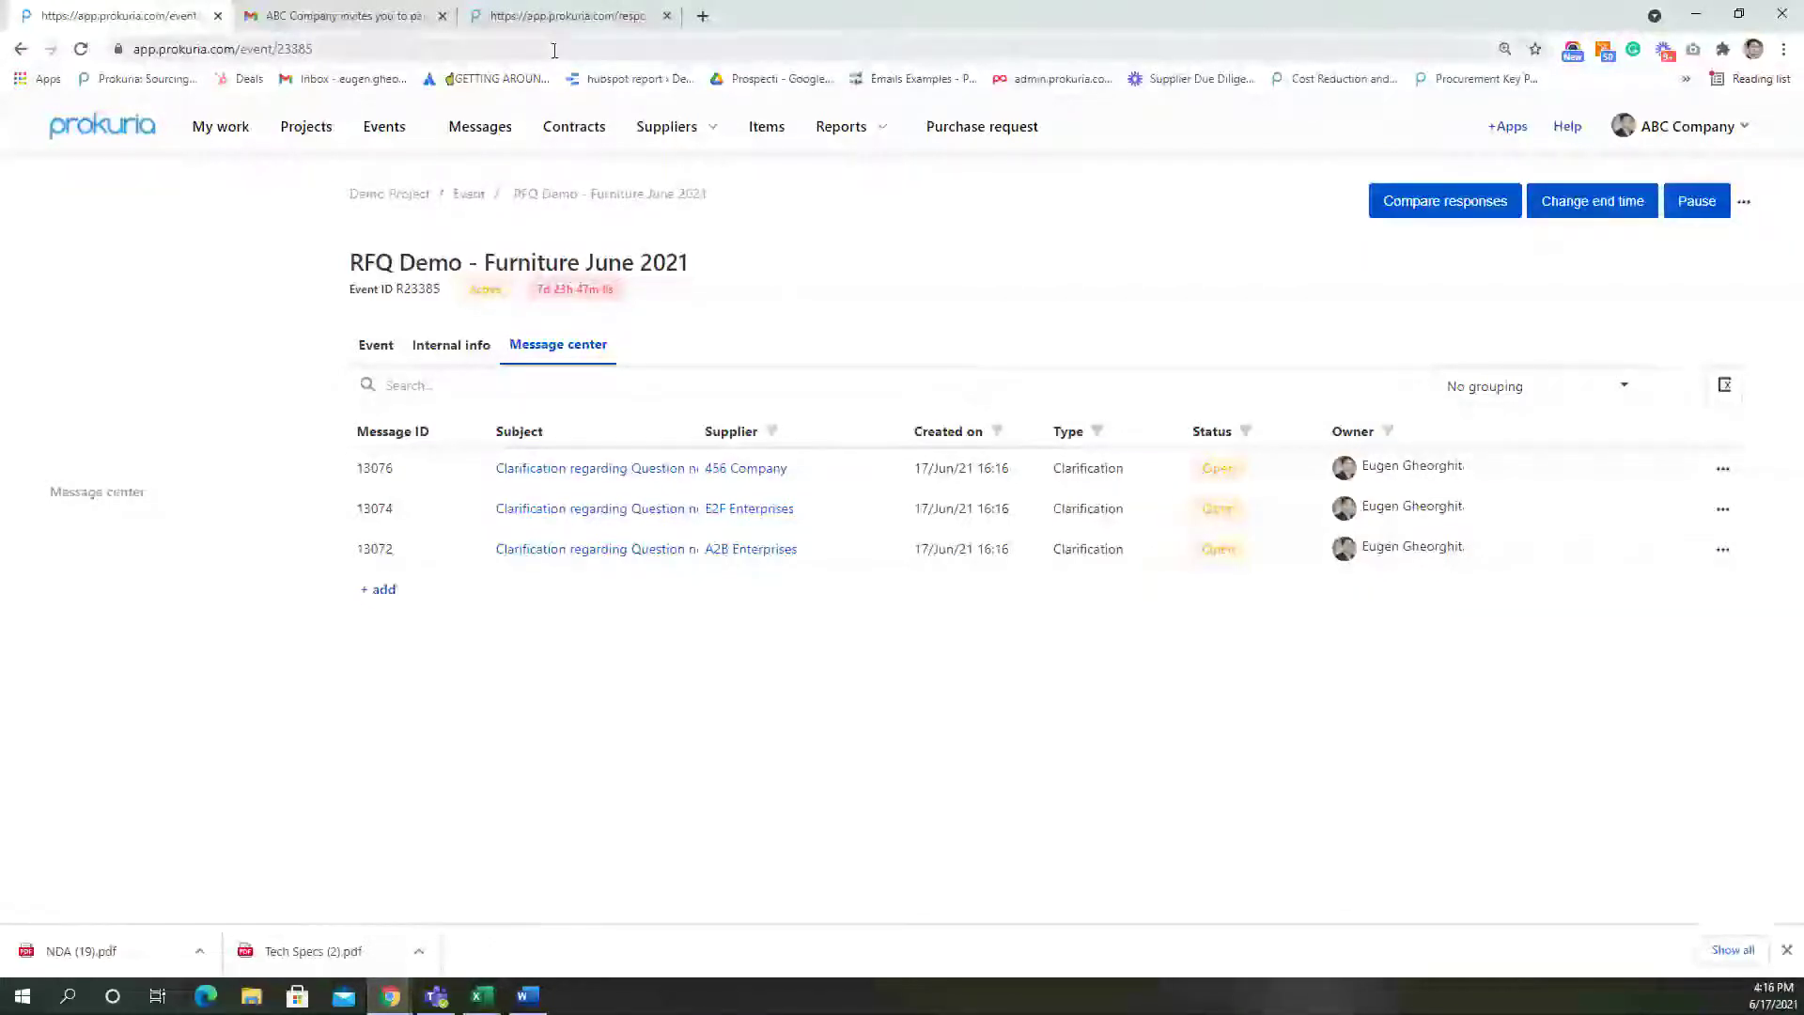
Switch to the supplier's response page and reload it
click(566, 21)
scroll(1498, 350, down, 2)
scroll(1497, 350, up, 2)
click(626, 49)
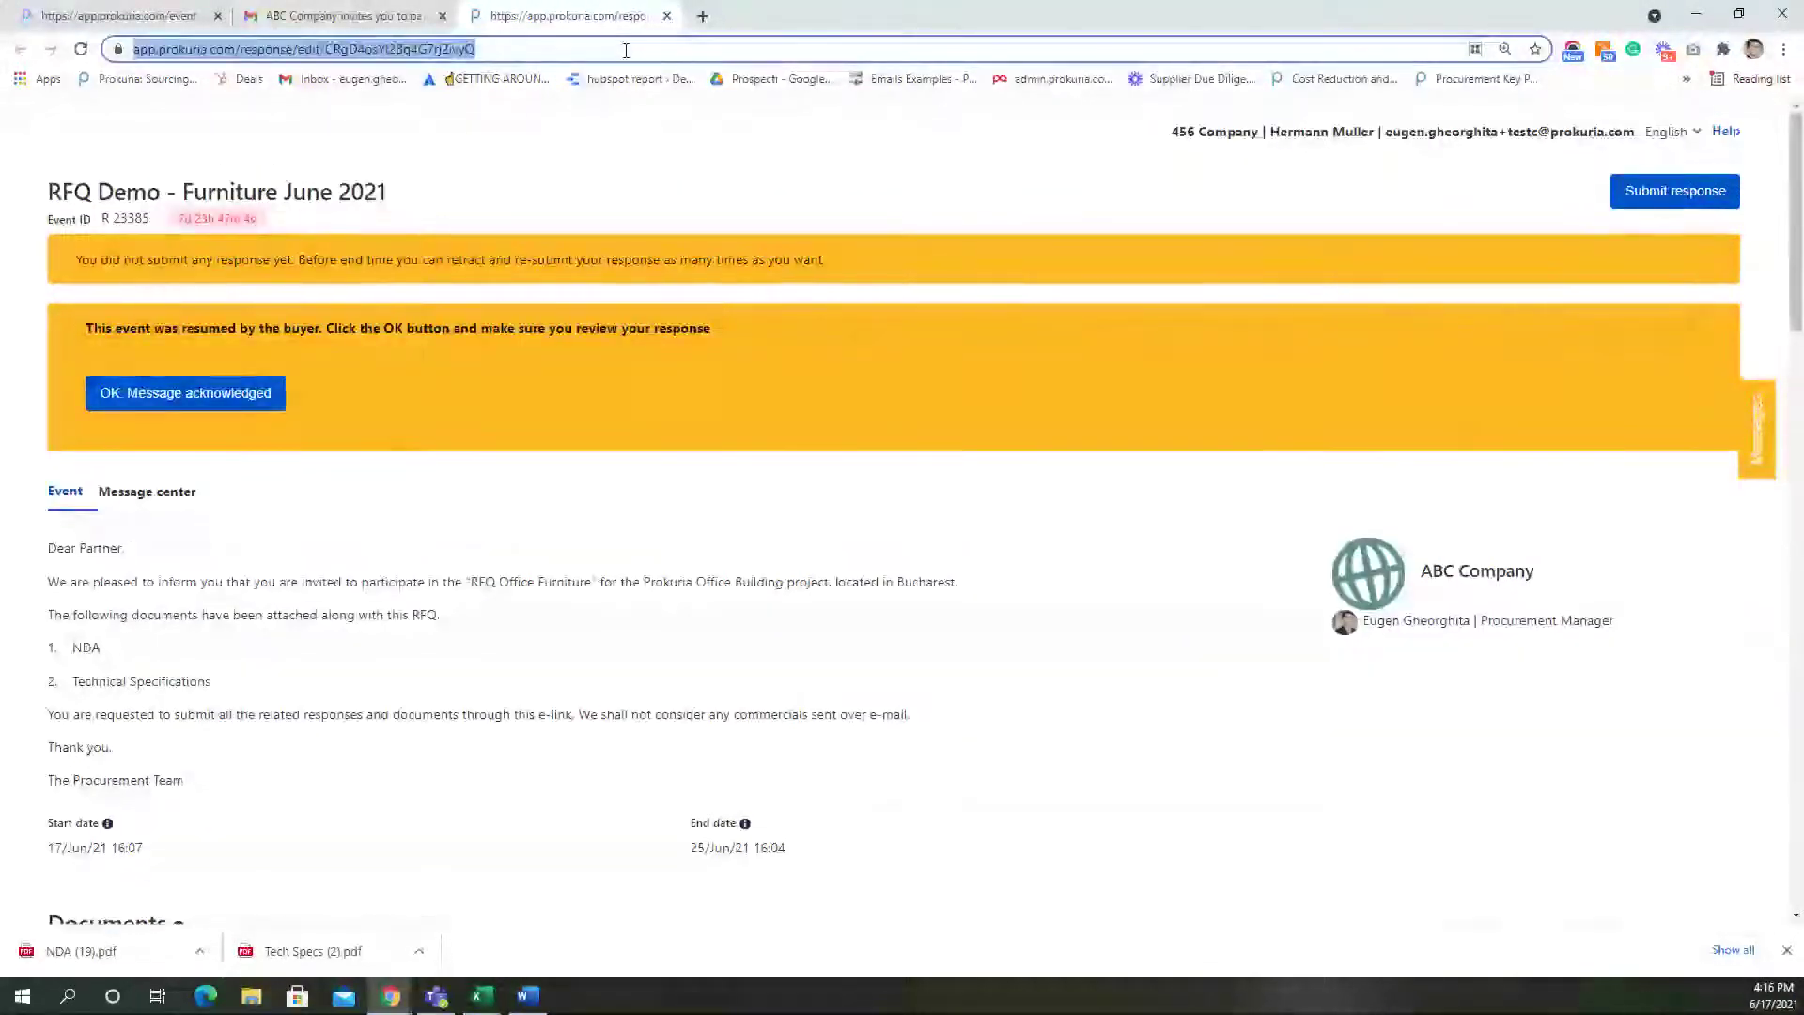
key(Return)
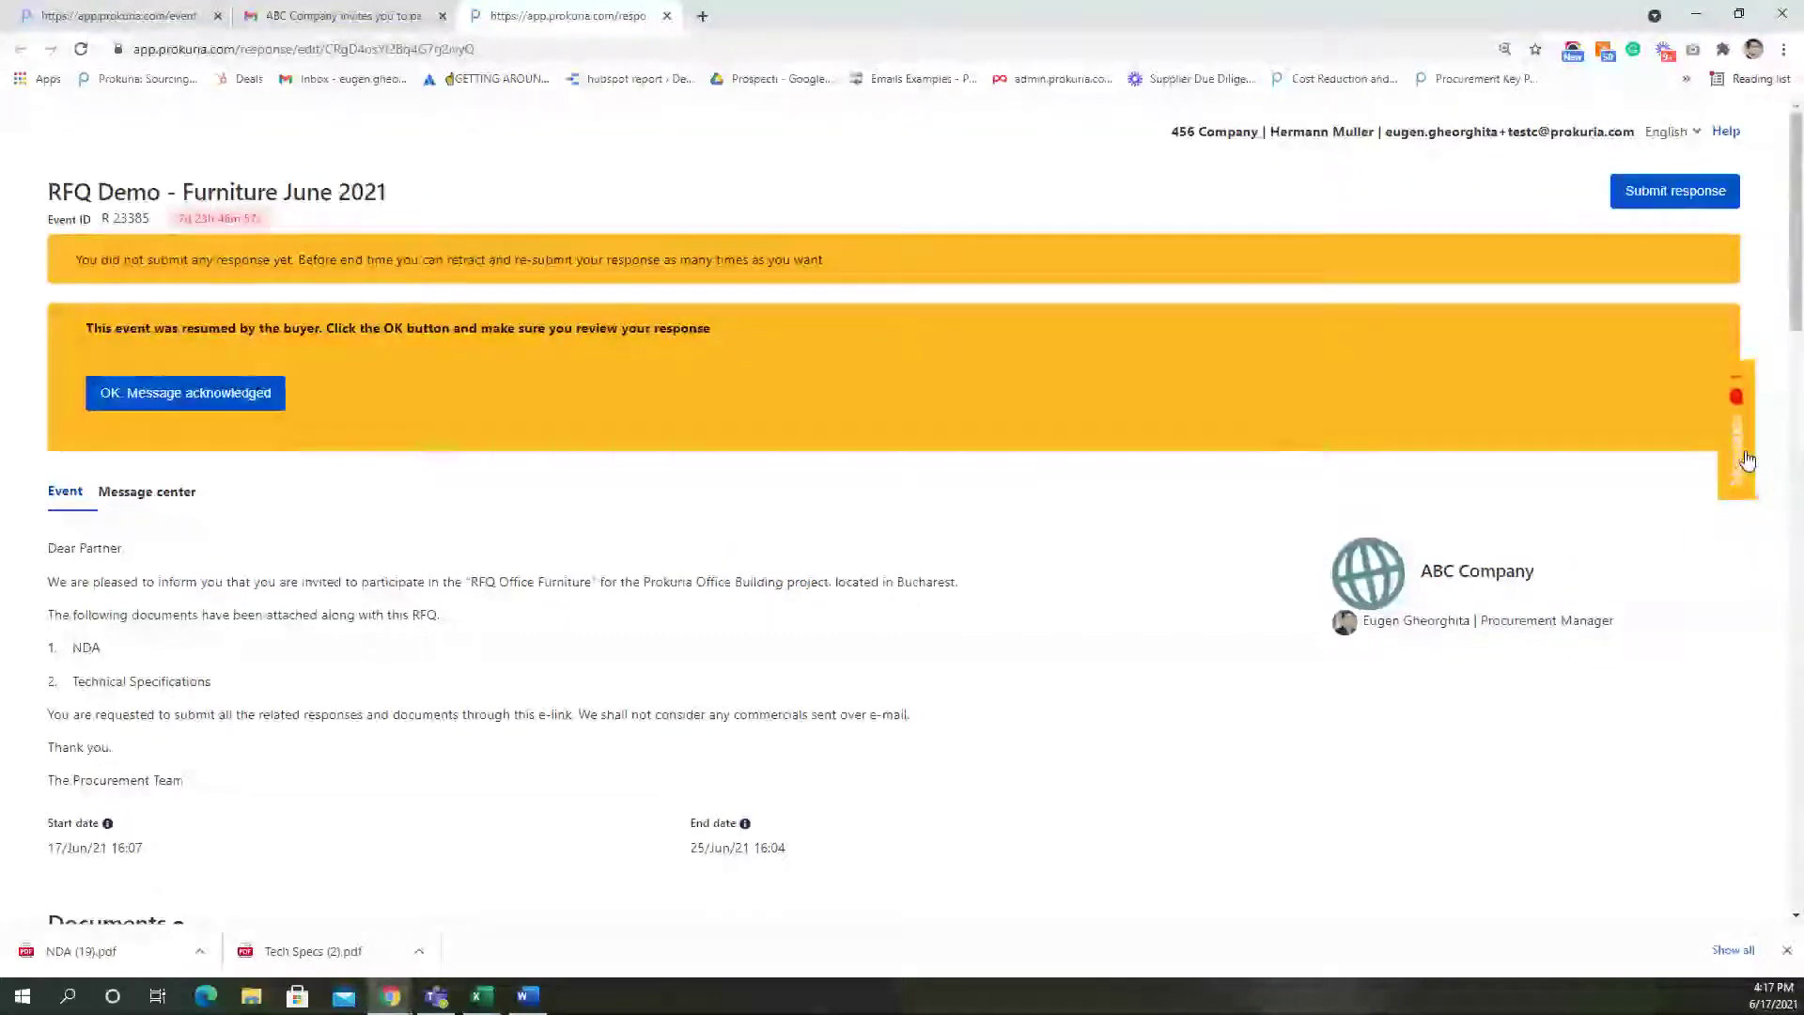
As the supplier, reply 'Great, thank you.' to the Question no. 5 clarification, then close the messages panel
click(173, 504)
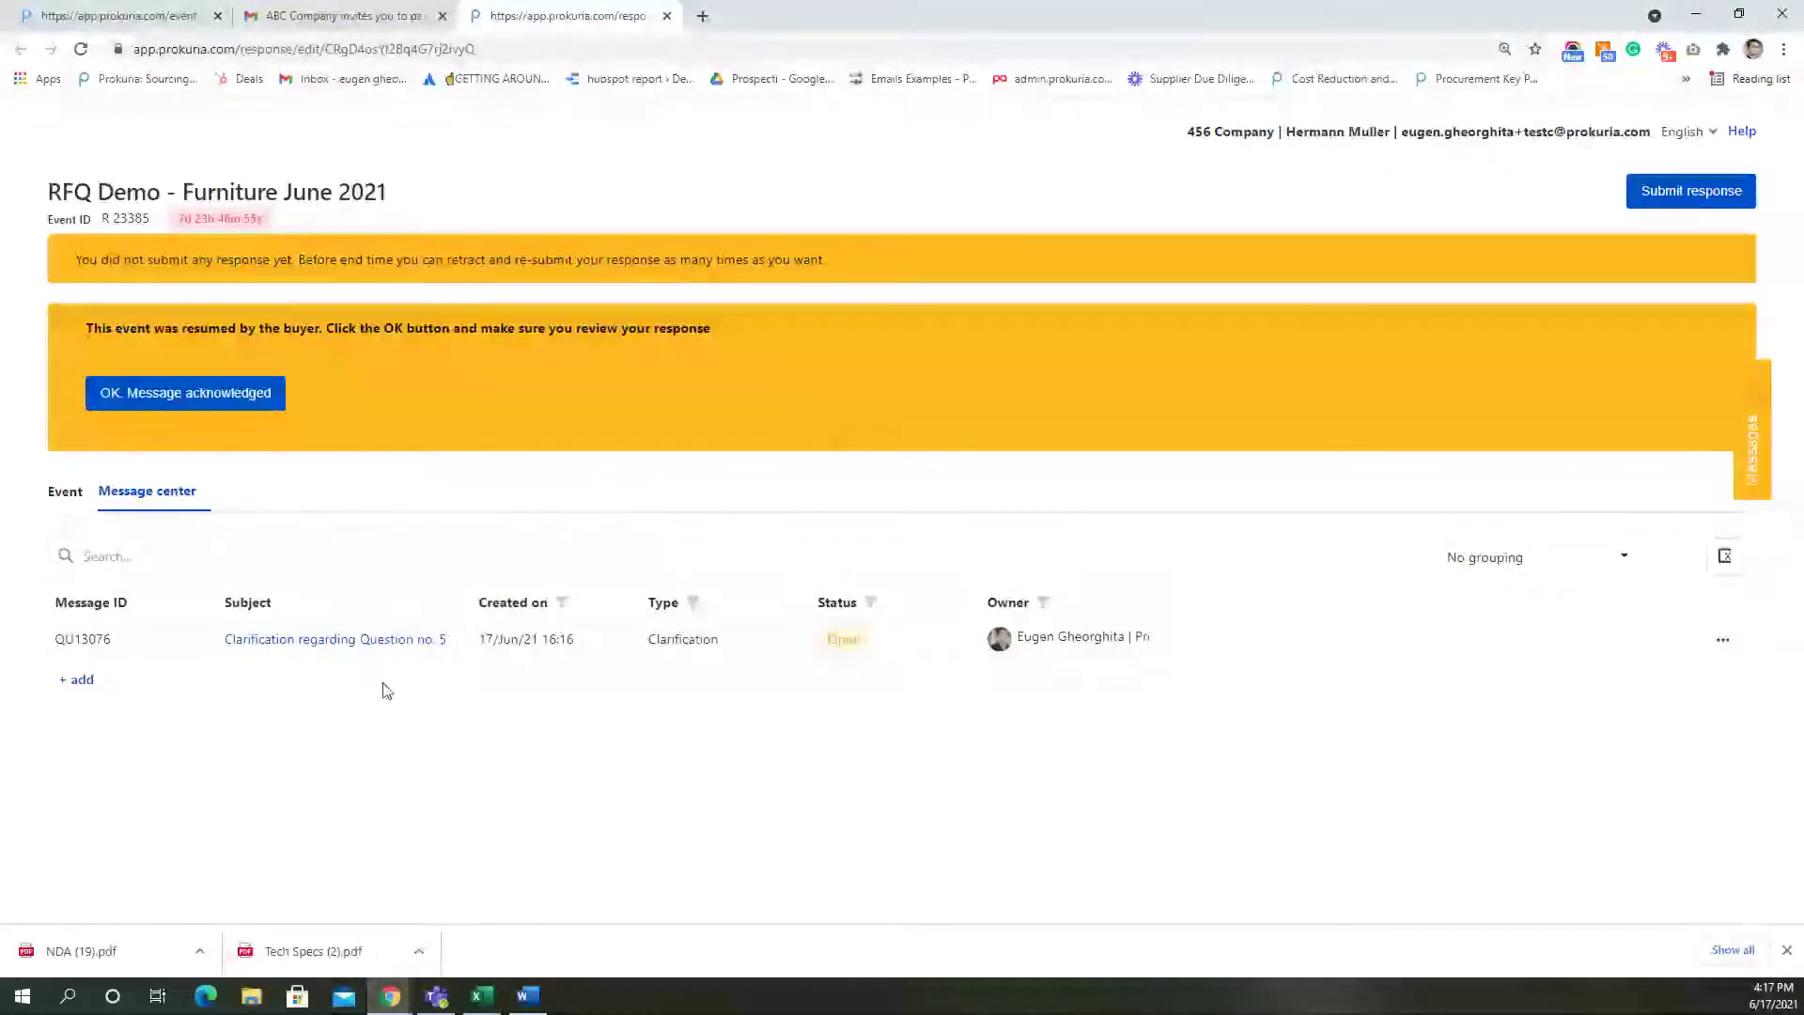
click(279, 639)
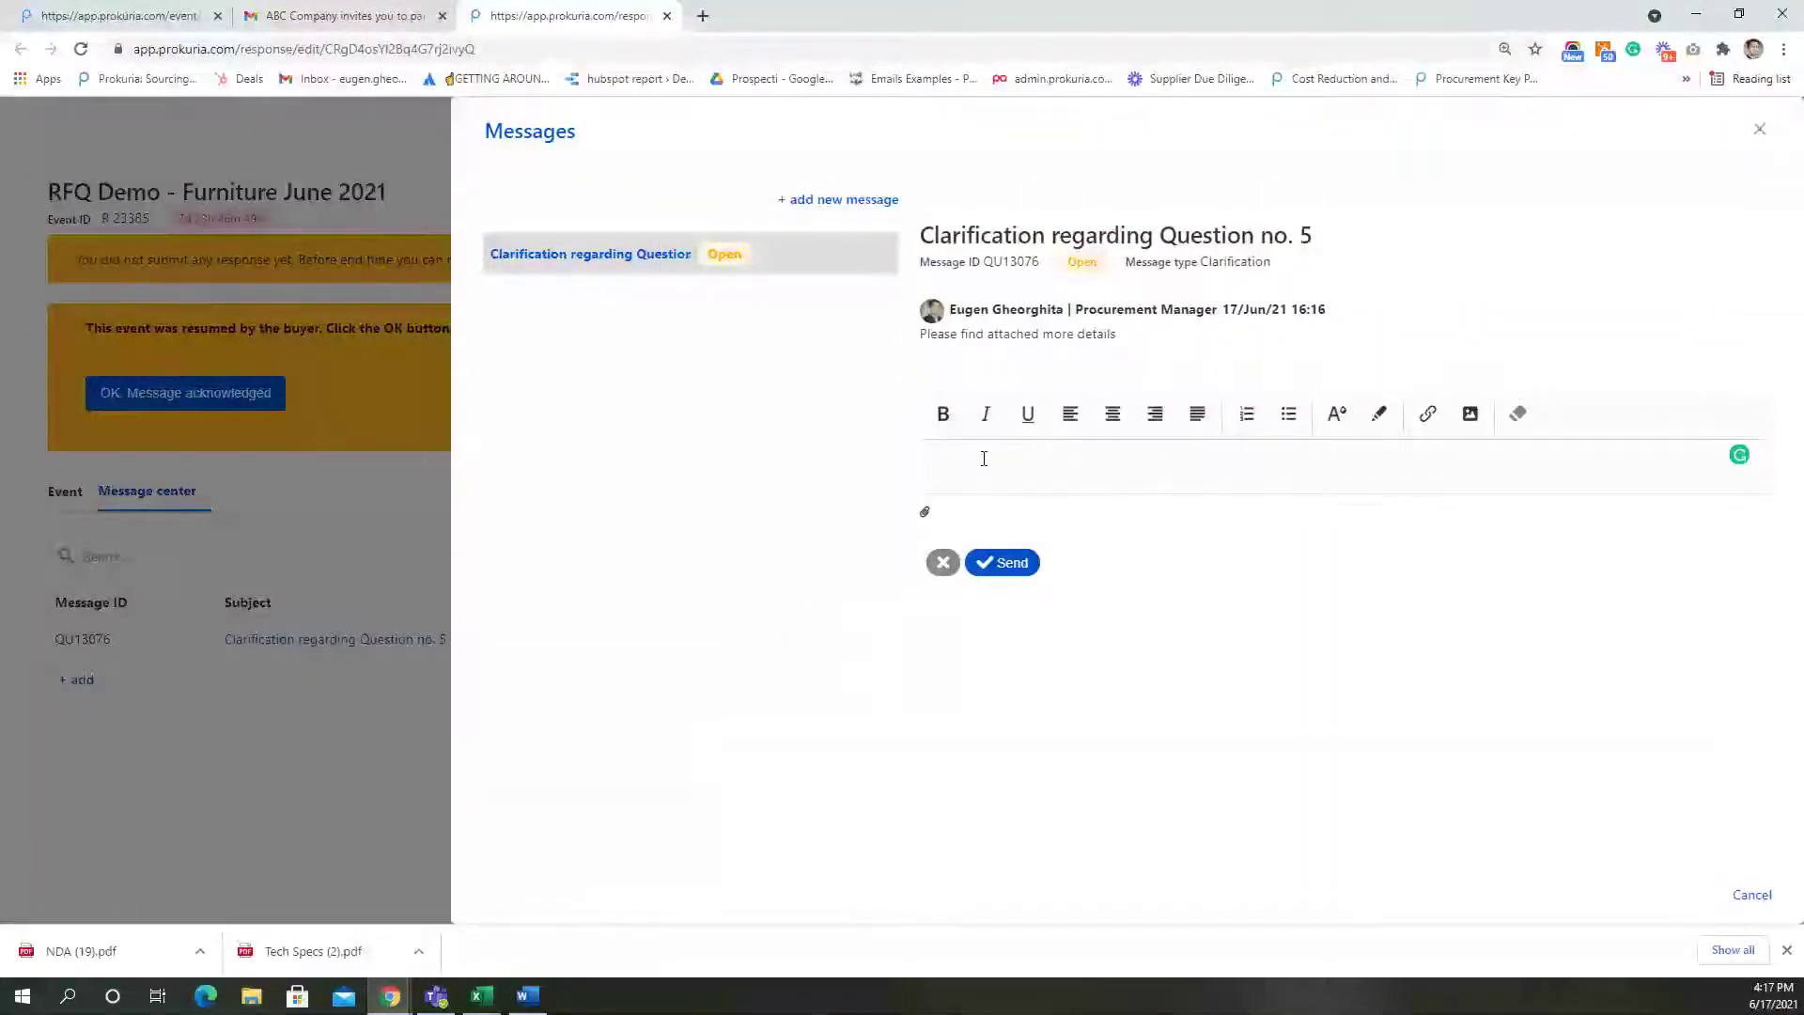
text(reat, thank)
click(987, 561)
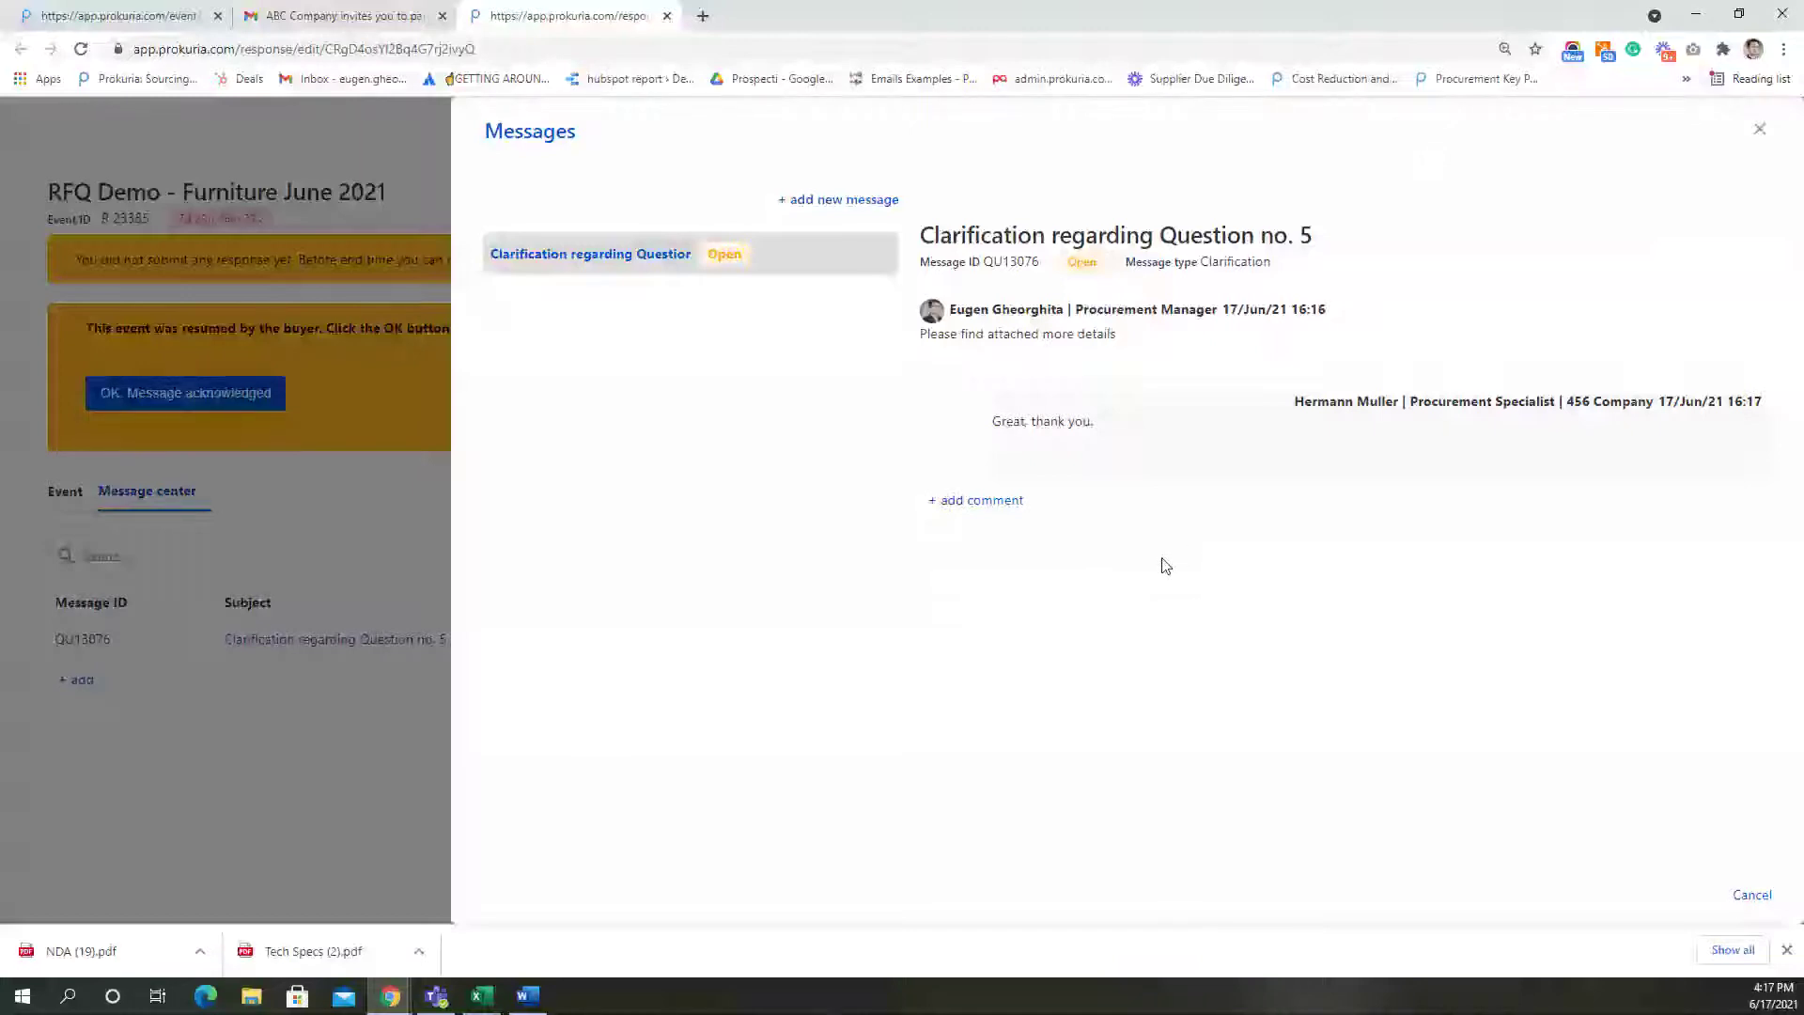
click(1761, 130)
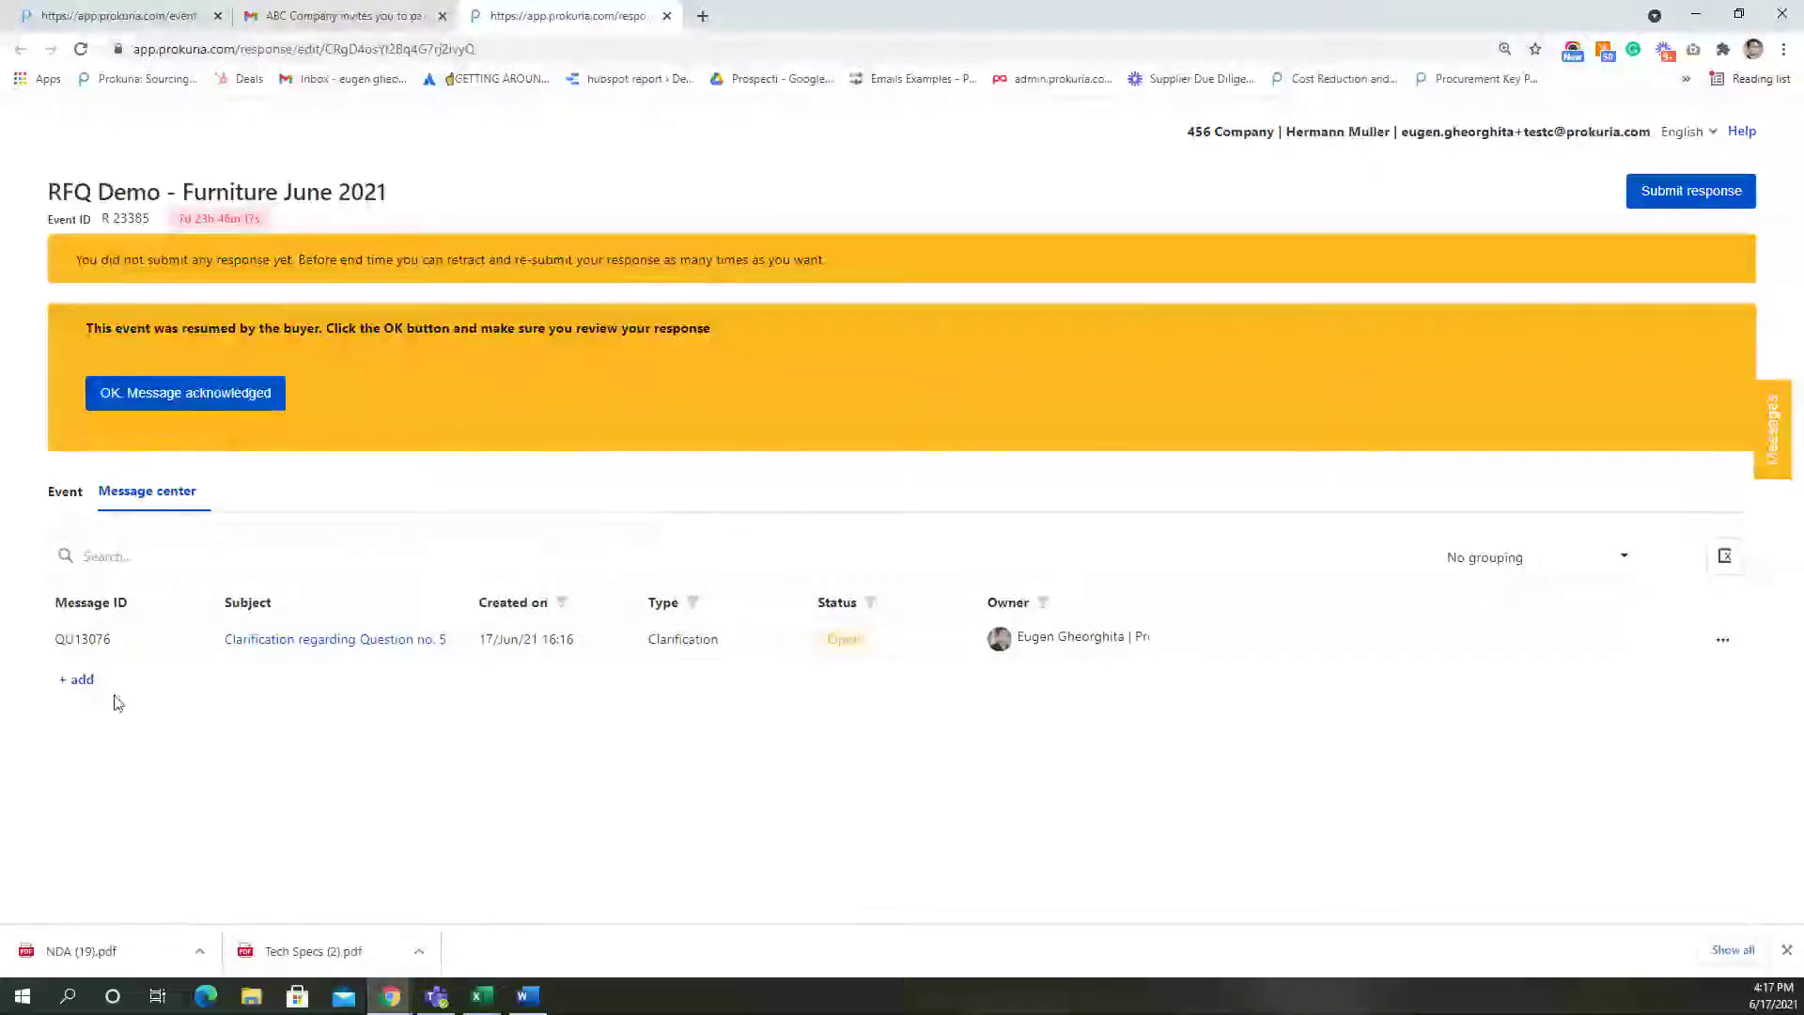
Start and cancel a new supplier message, then close the supplier response tab
click(79, 680)
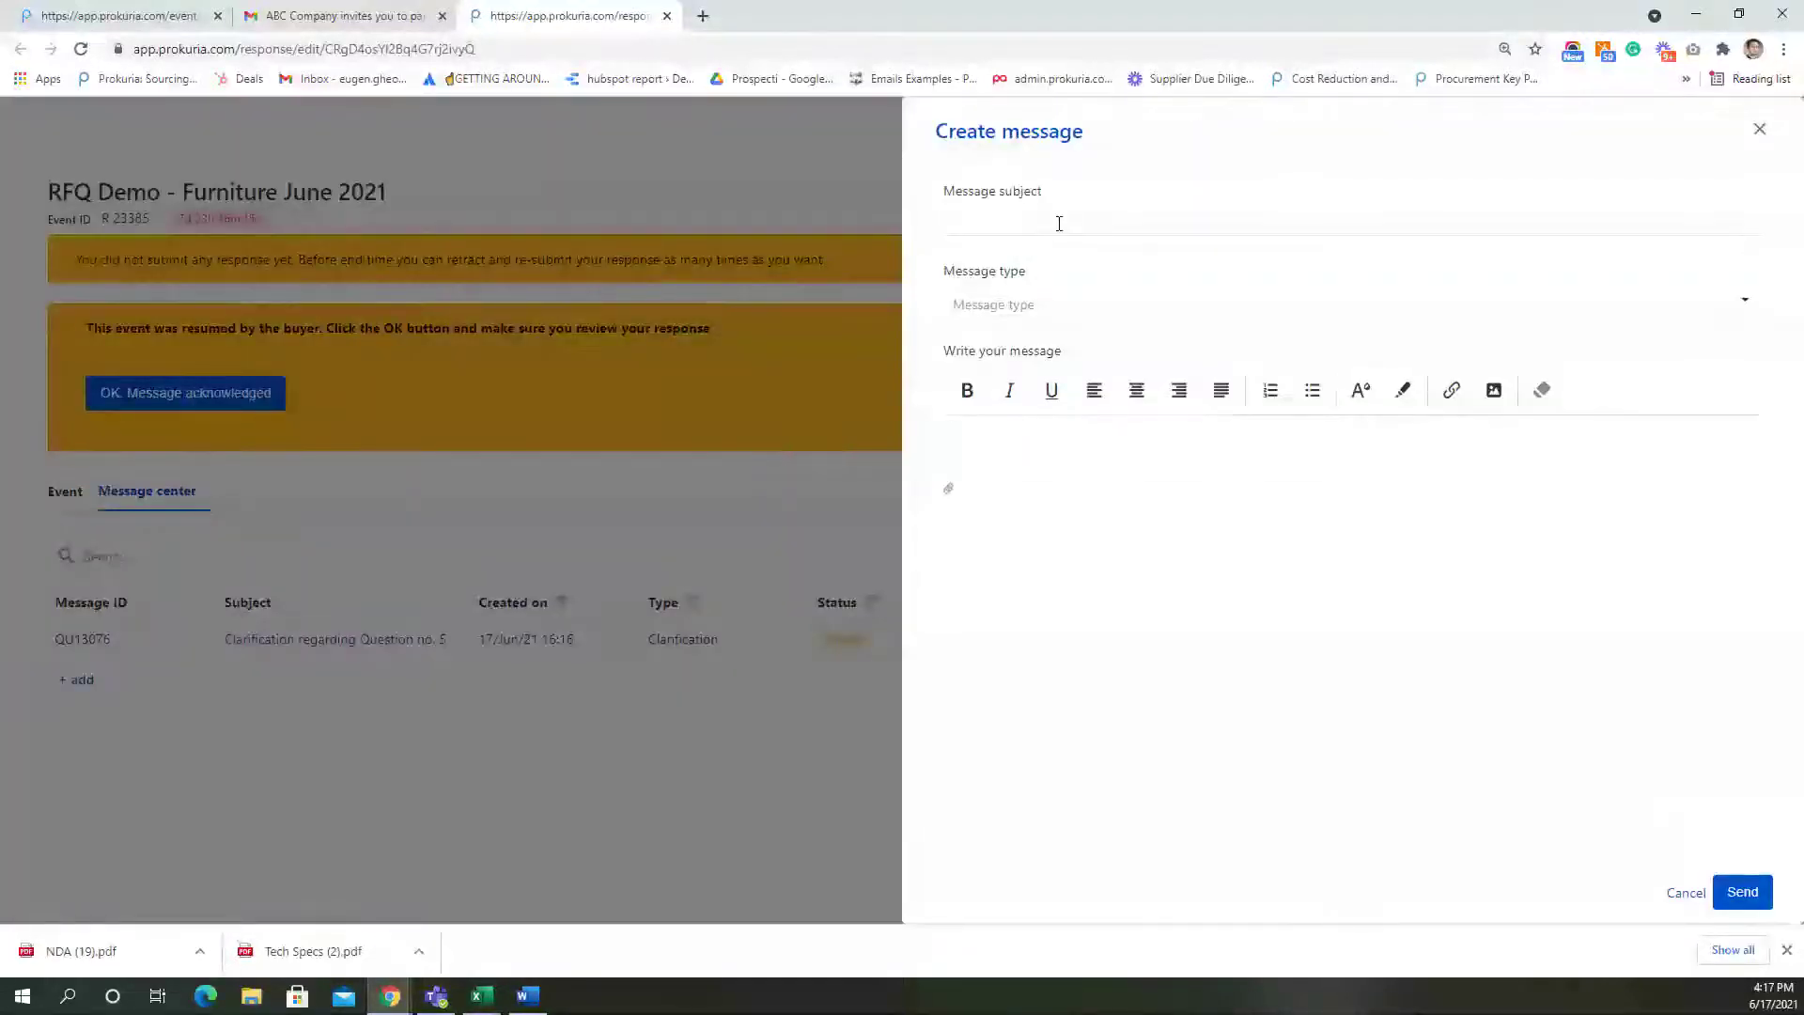
click(1690, 897)
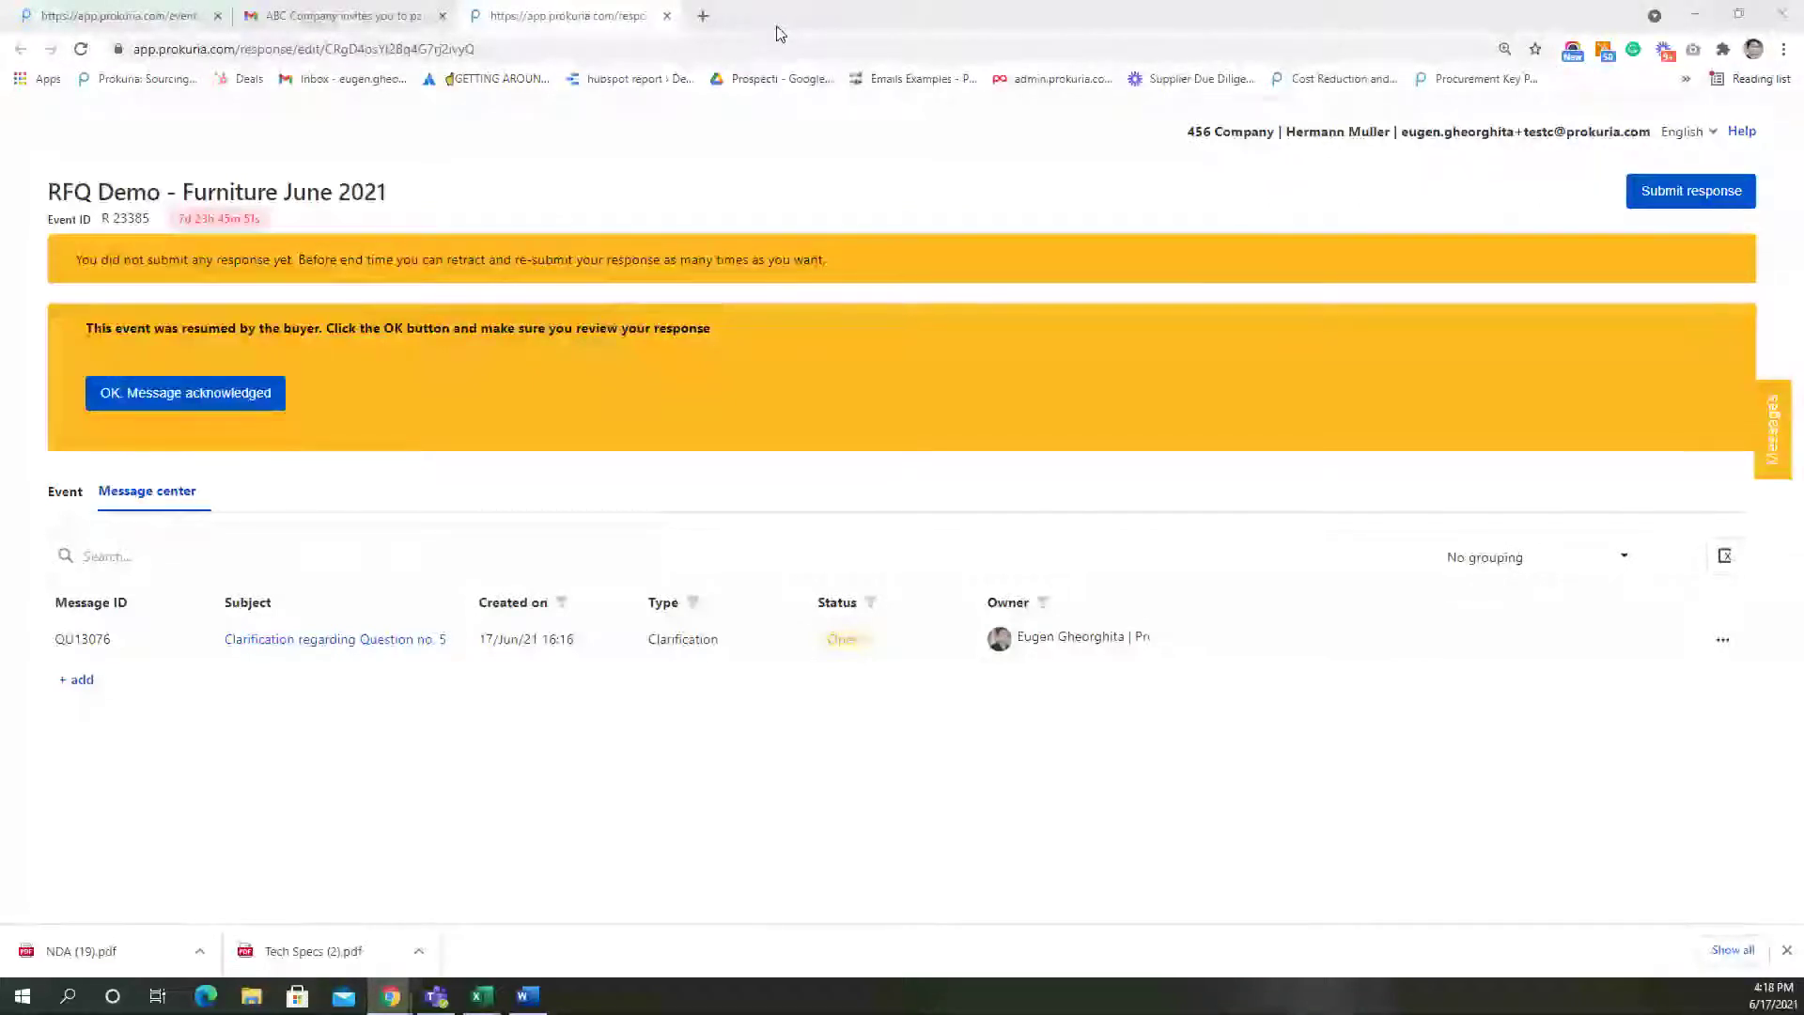
click(666, 16)
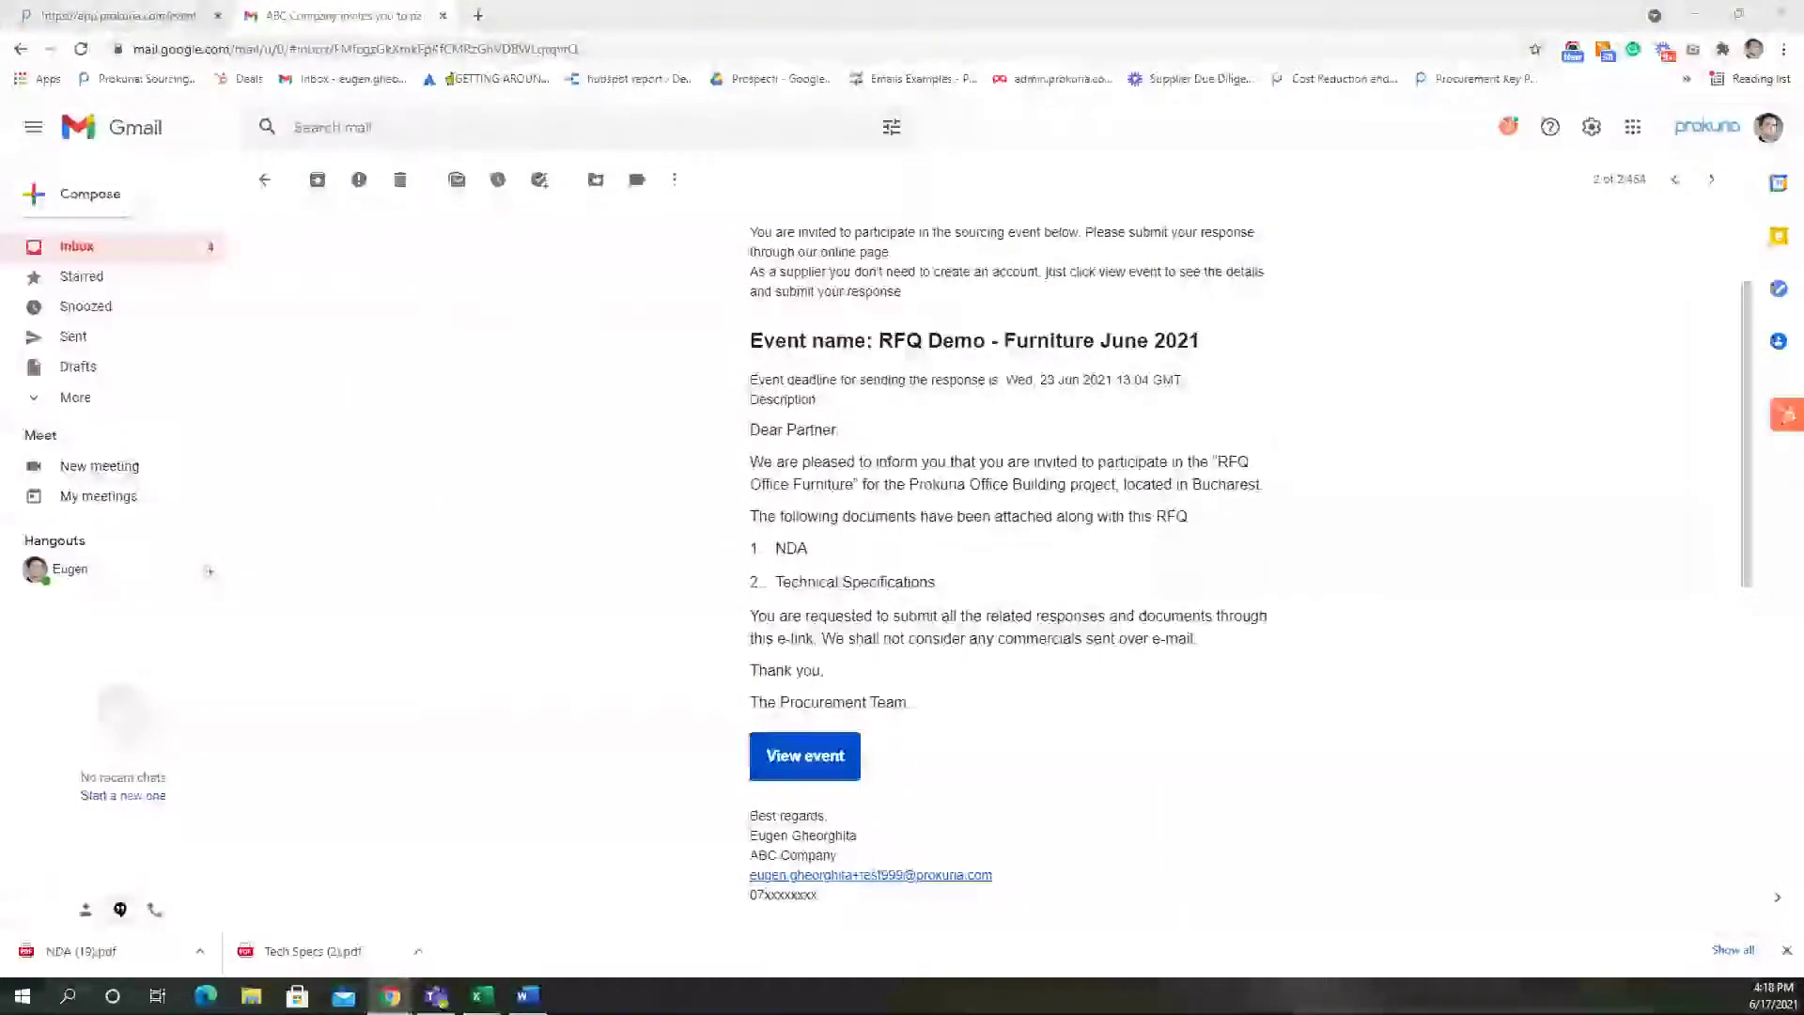
Open the ended Demo RFQ Office furniture event and view its Compare bids table
click(805, 755)
drag(632, 65, 643, 31)
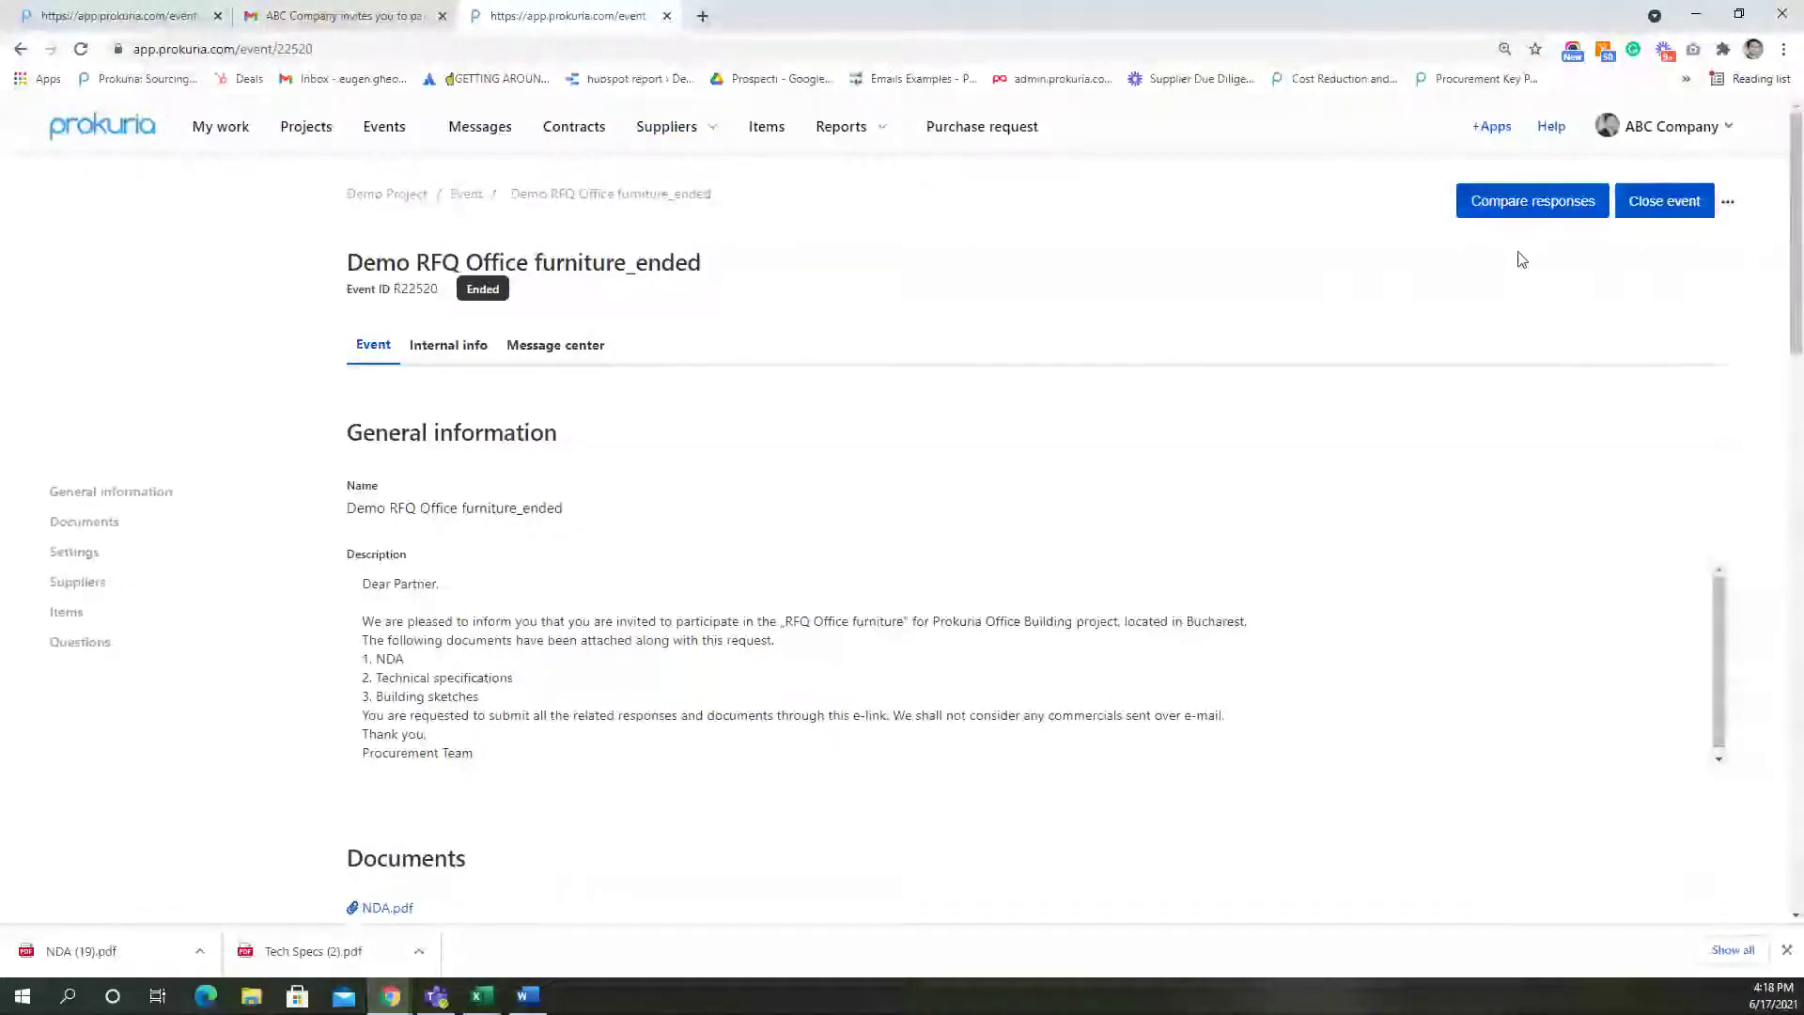
click(1548, 200)
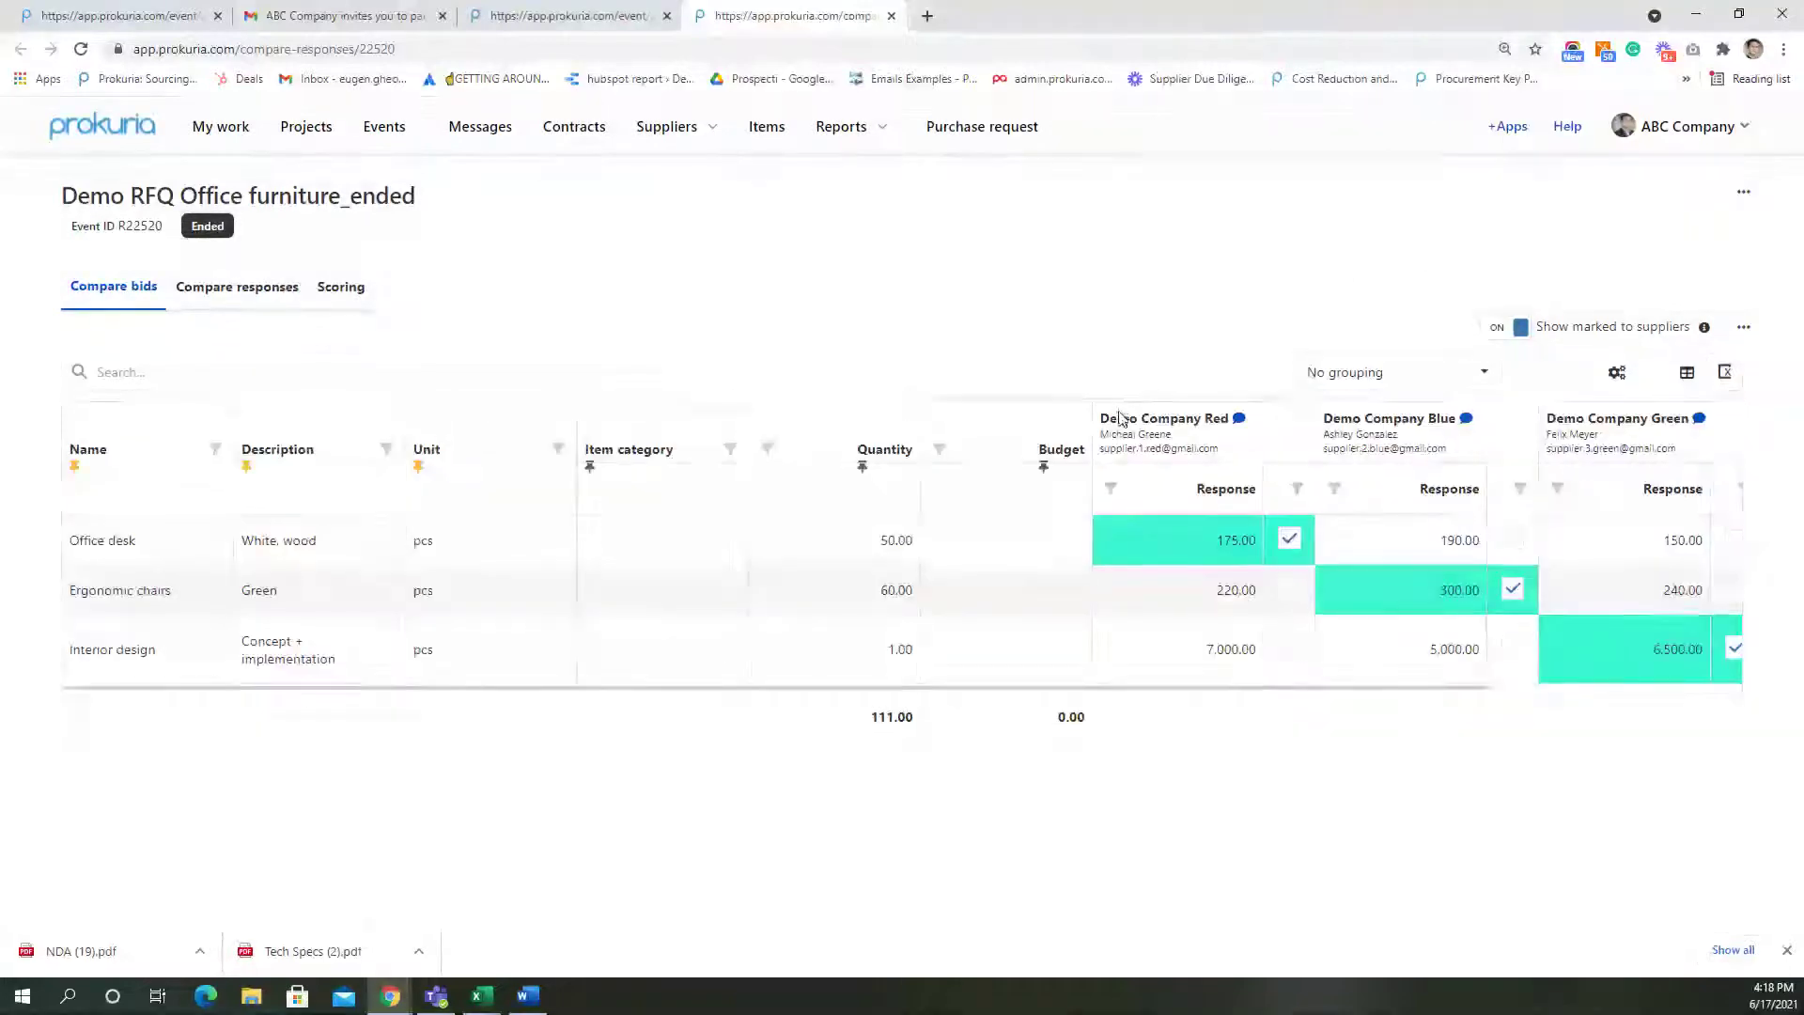
Scroll through the bids table, marking Ergonomic chairs for Demo Company Red at 220.00
drag(978, 686, 1278, 686)
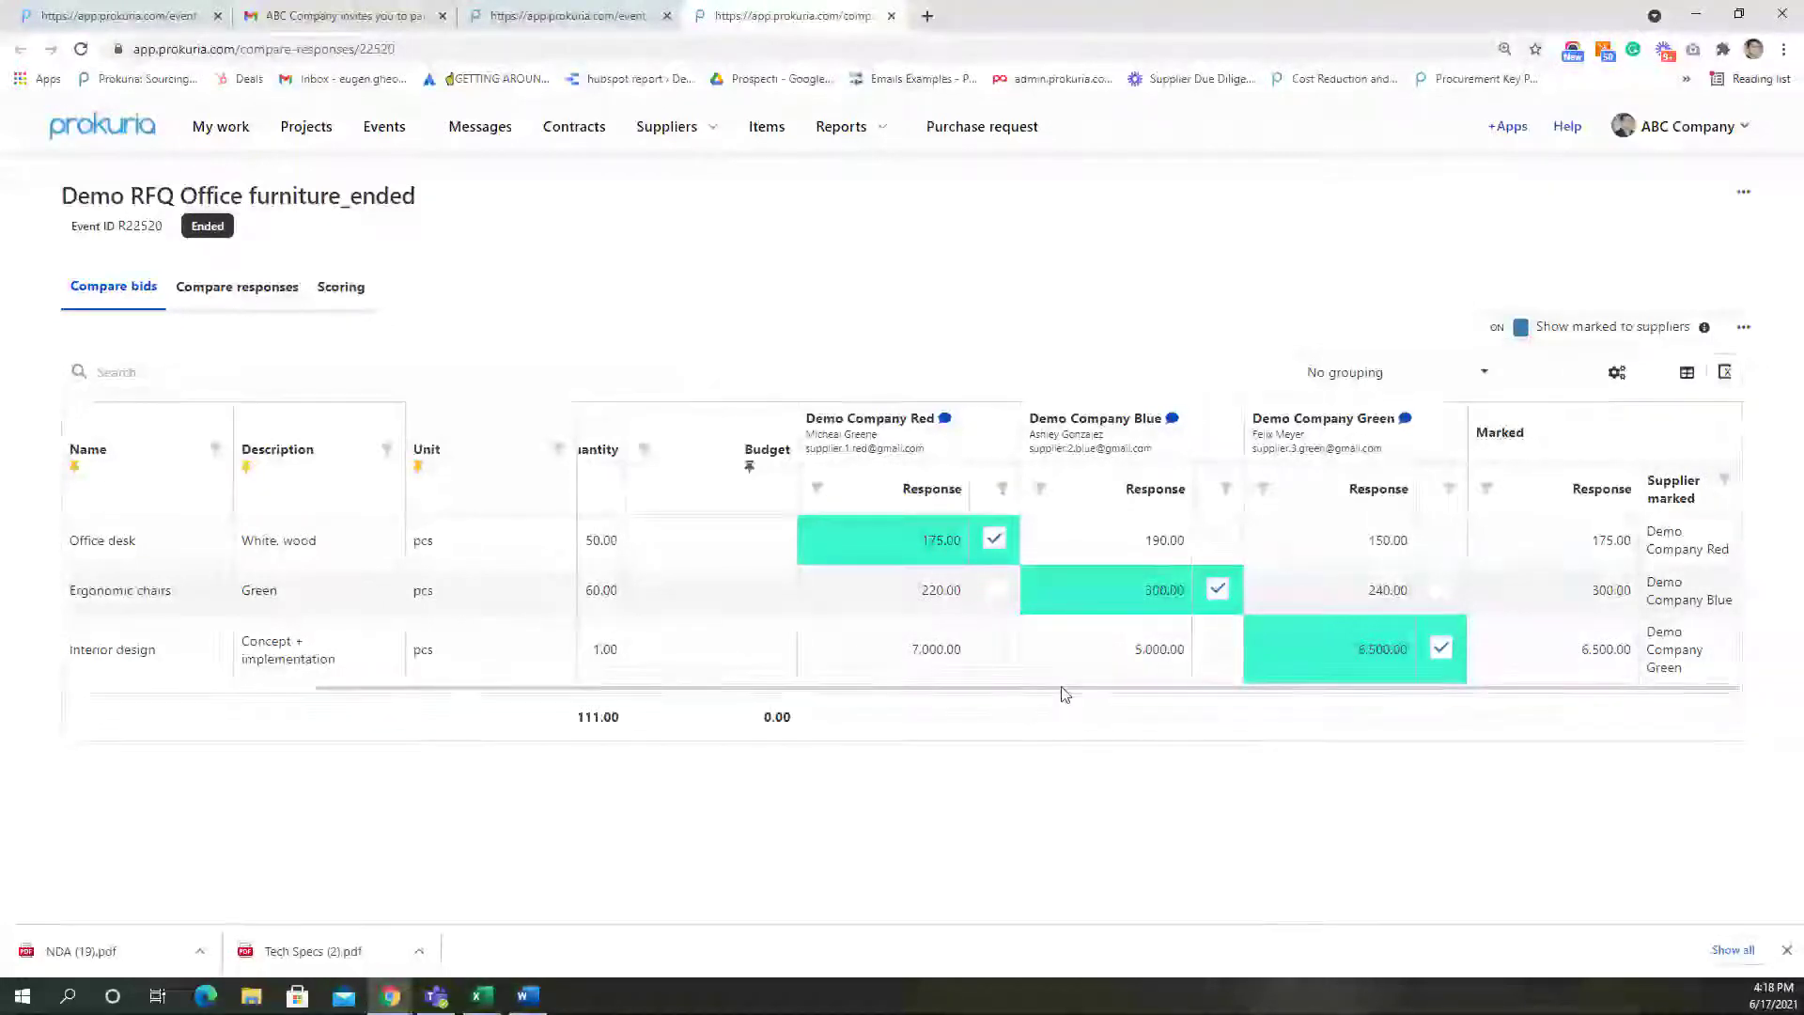
drag(1119, 692, 1067, 696)
click(1082, 590)
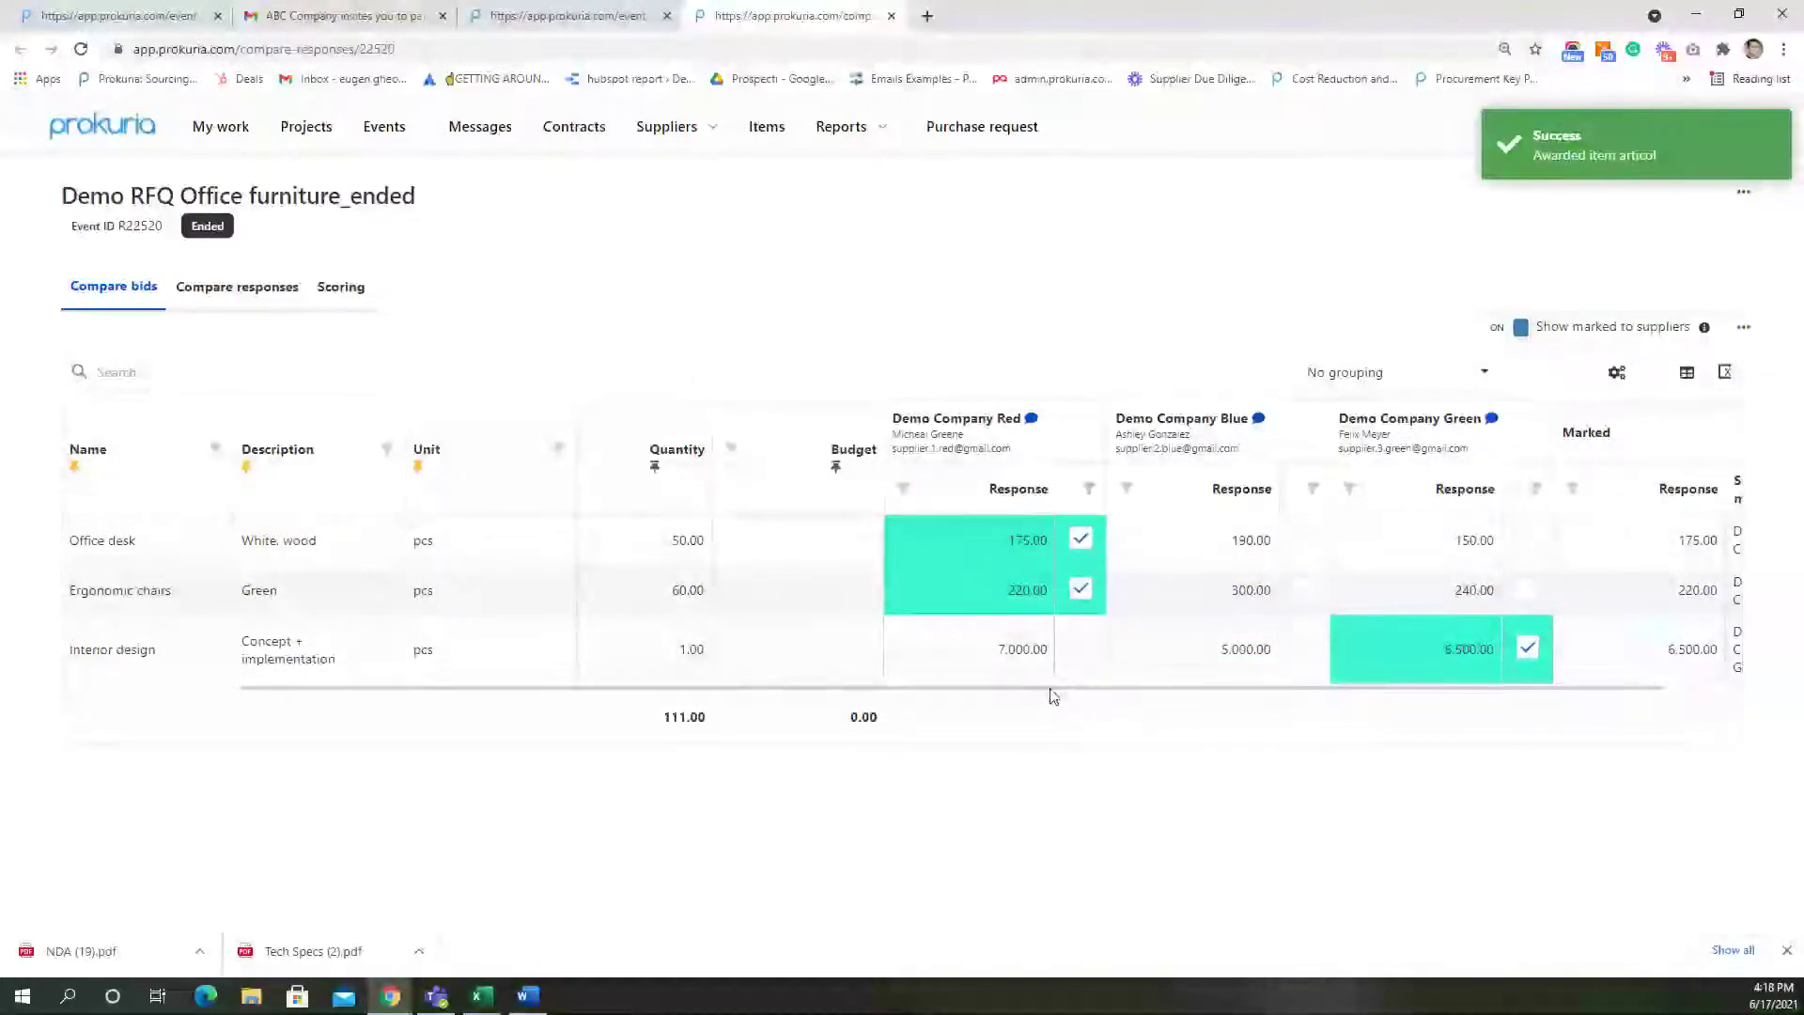
drag(1053, 697, 1237, 689)
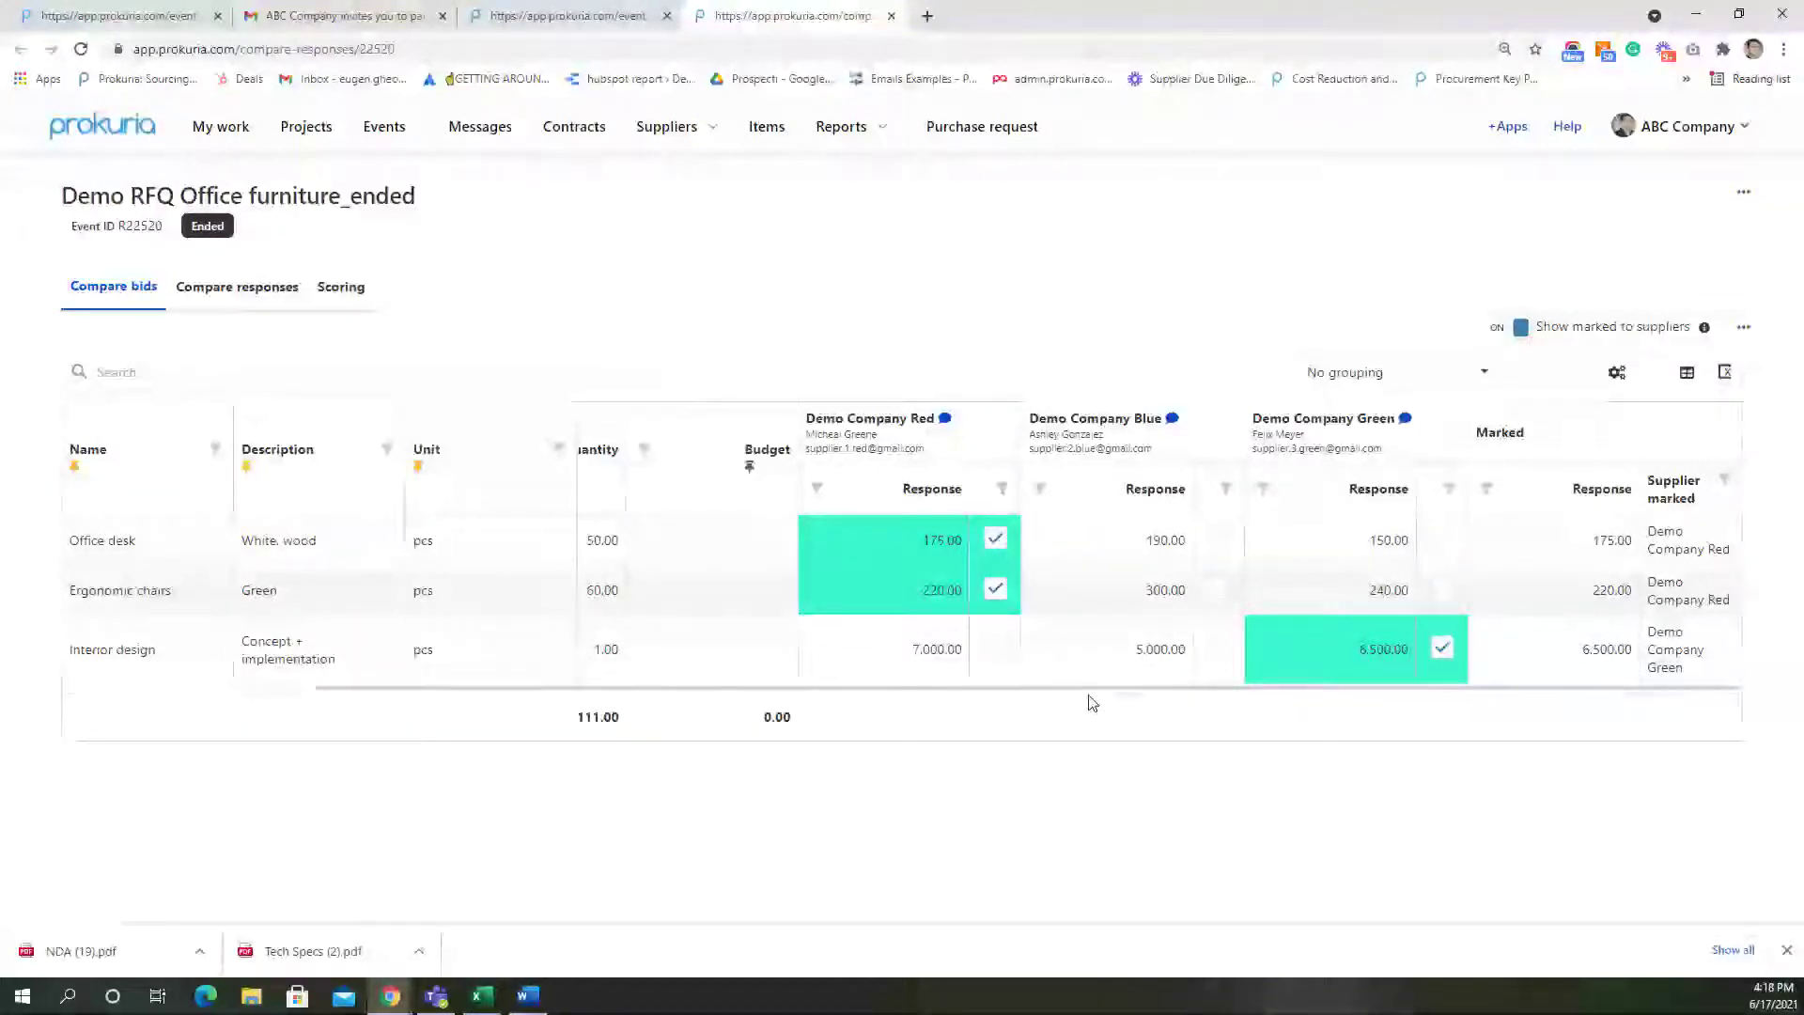
drag(1081, 694, 1243, 698)
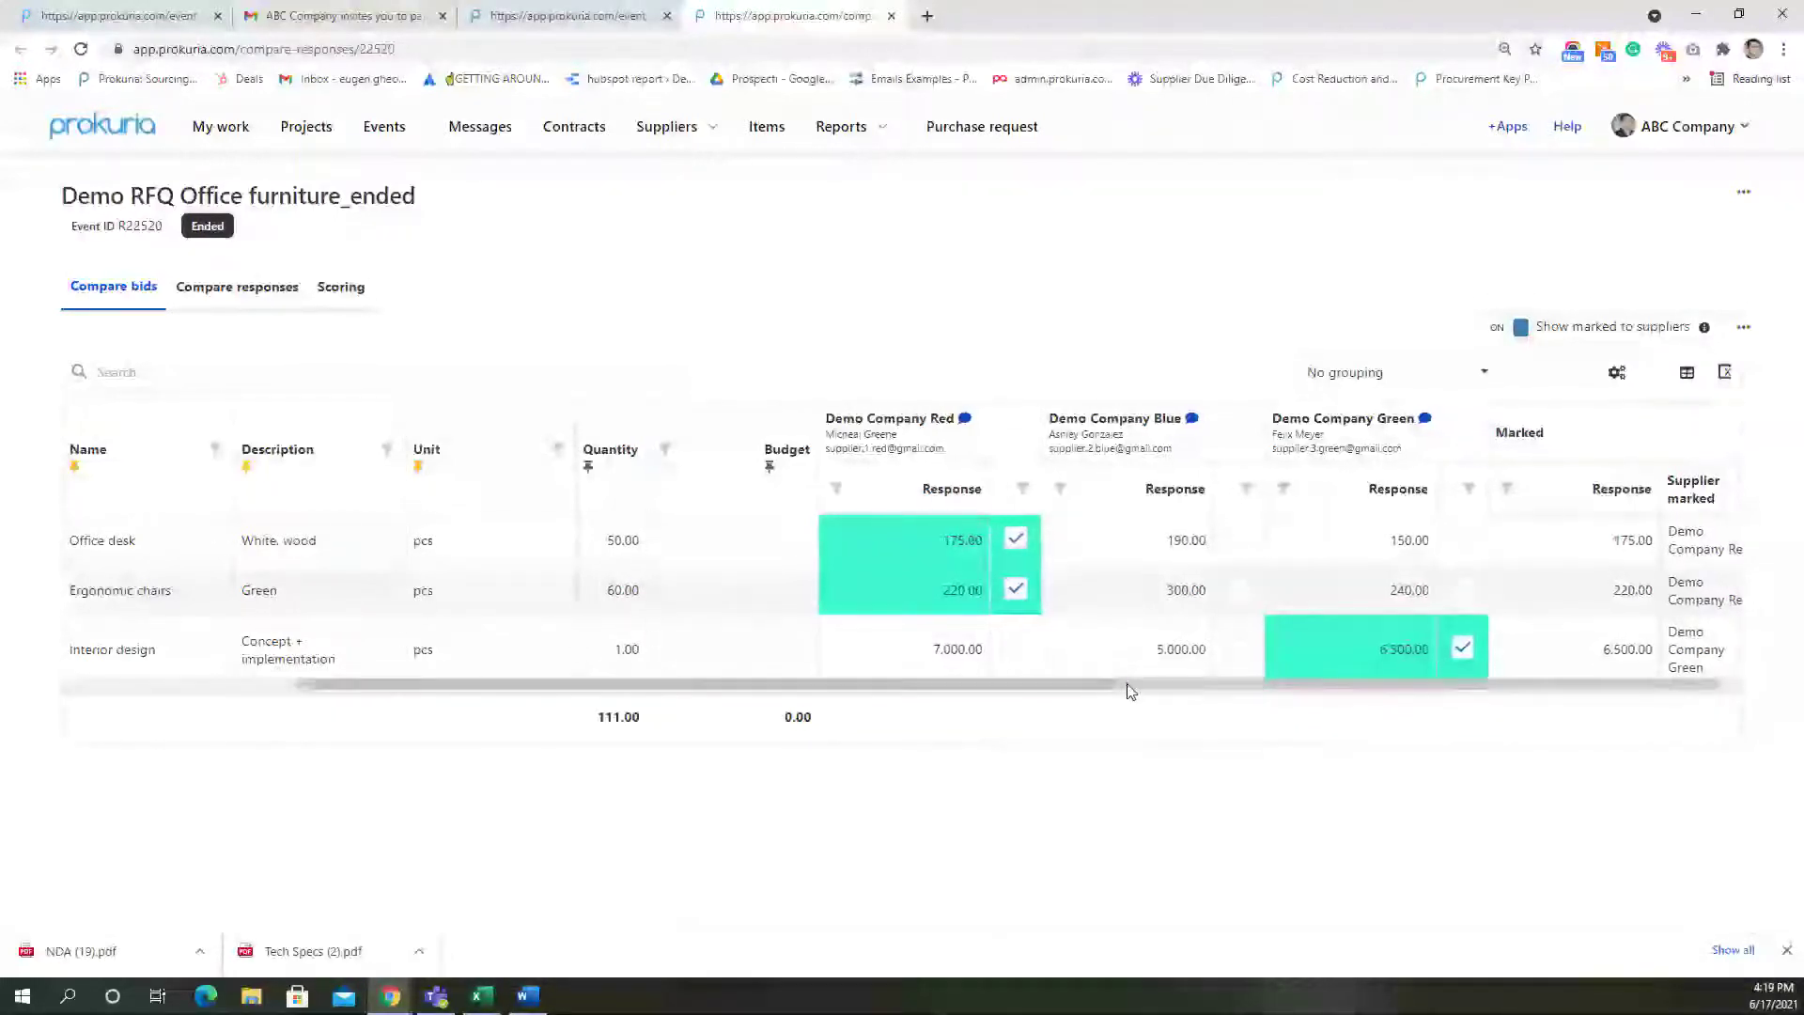
drag(1143, 681, 1200, 705)
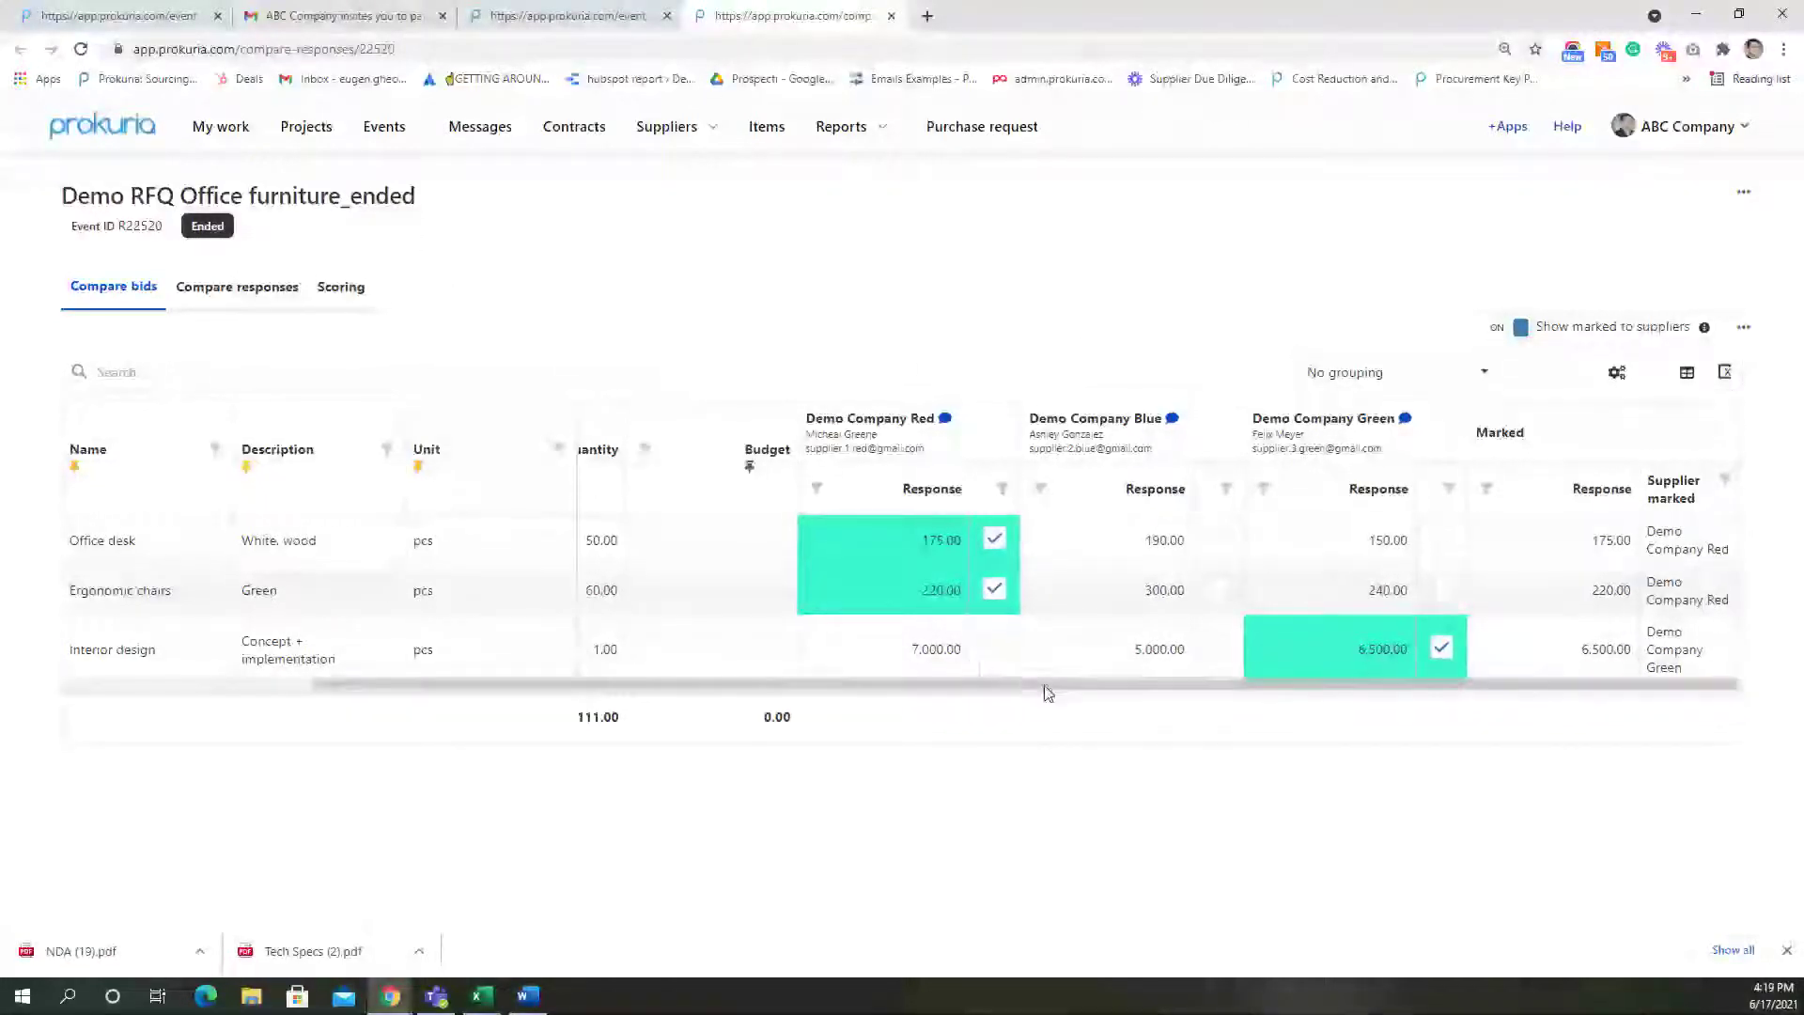
Export the bid comparison to ExportEventBids (3).xlsx, review it in Excel, then close the workbook
click(1727, 374)
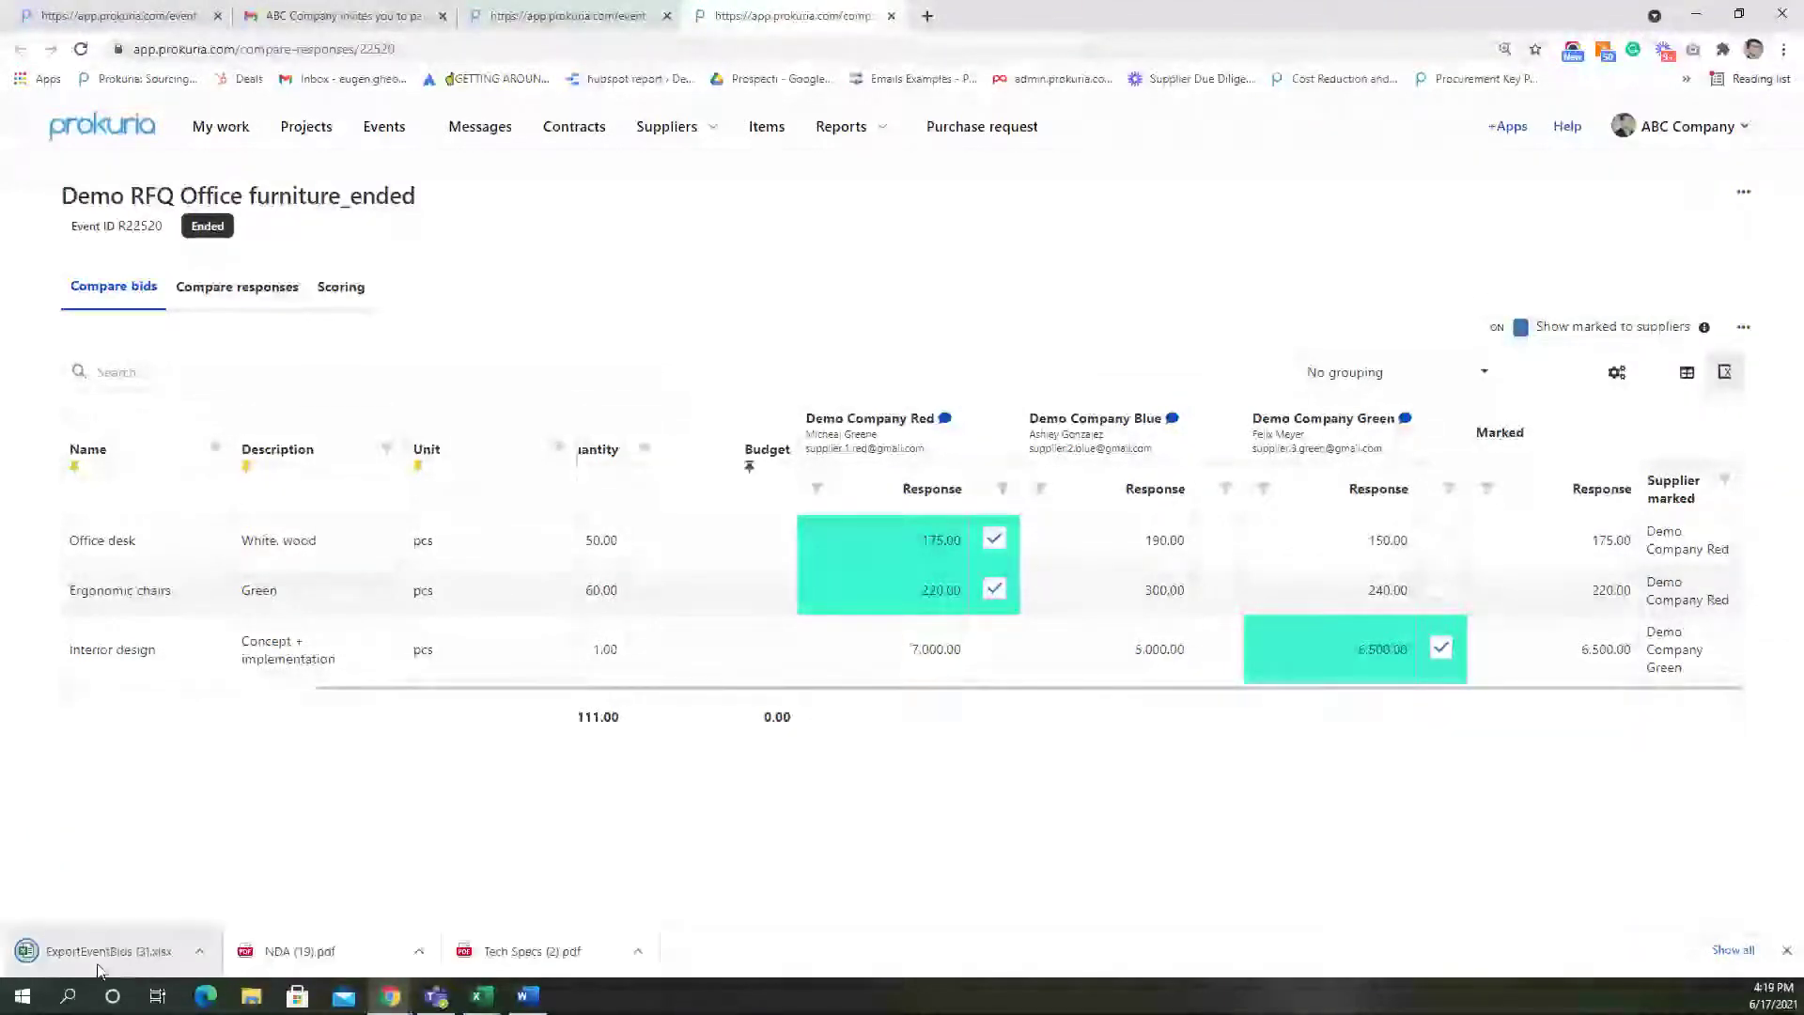
click(170, 945)
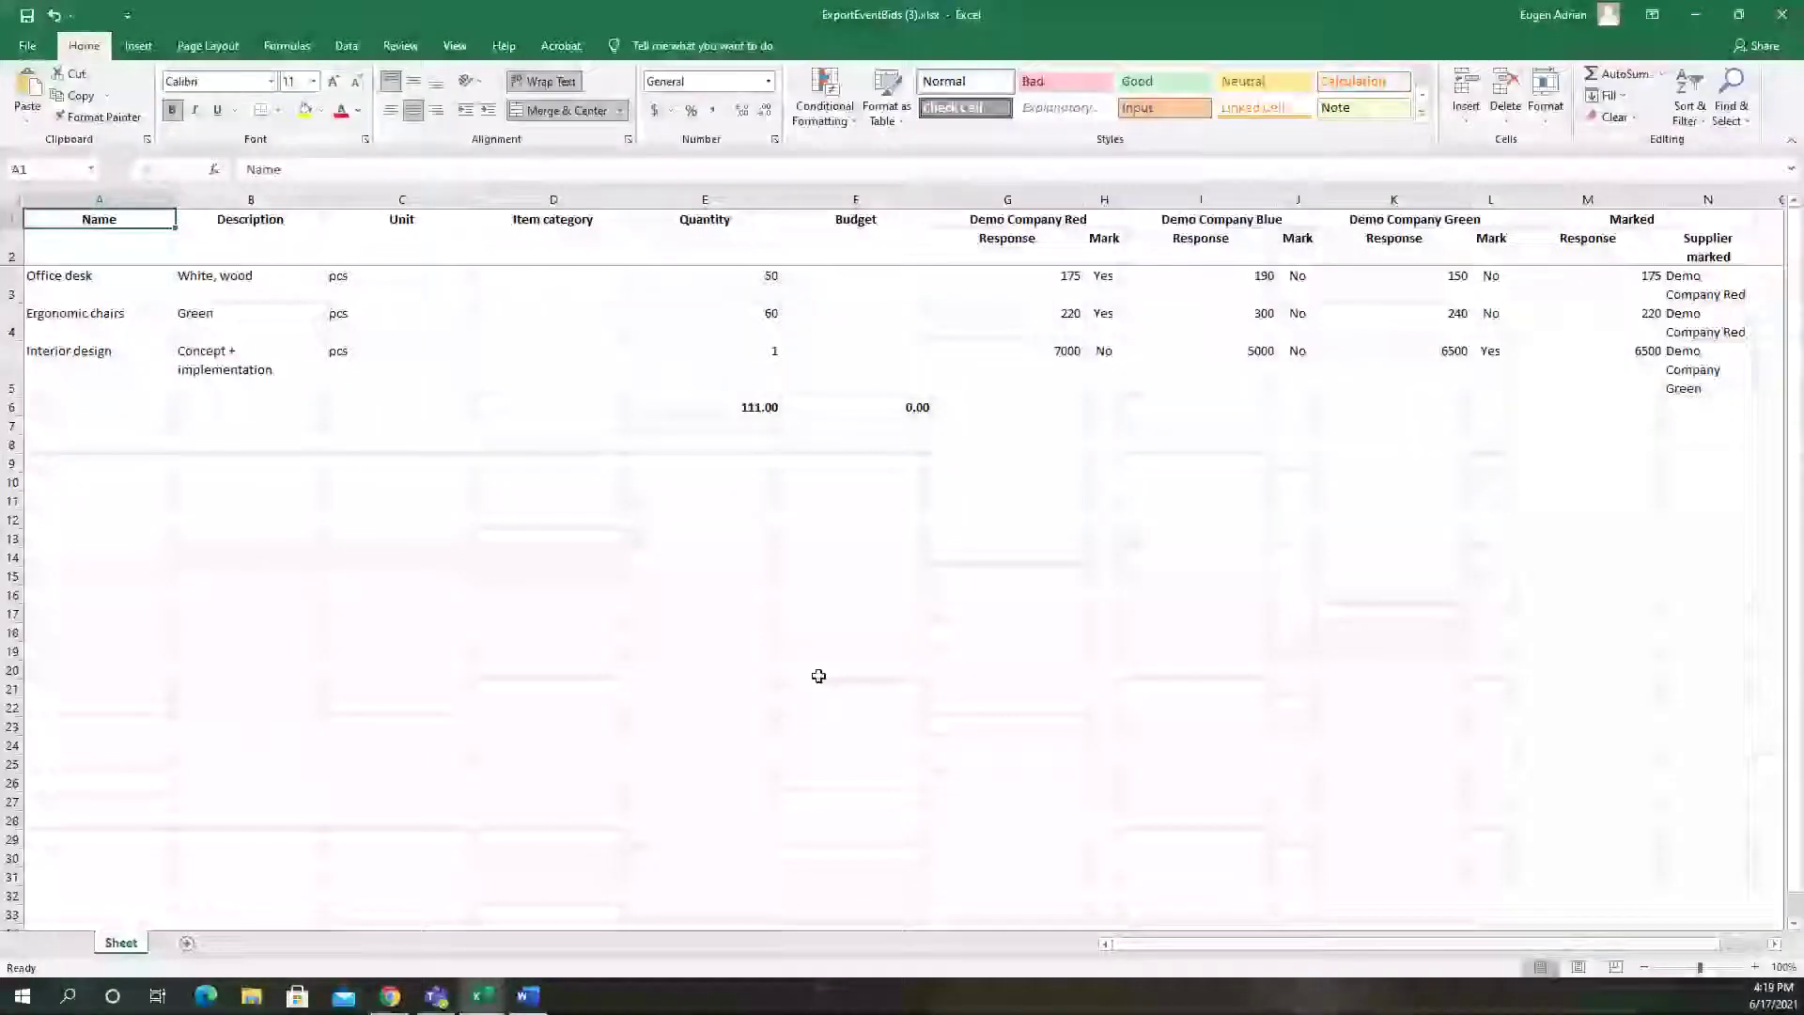
drag(1188, 944, 1223, 944)
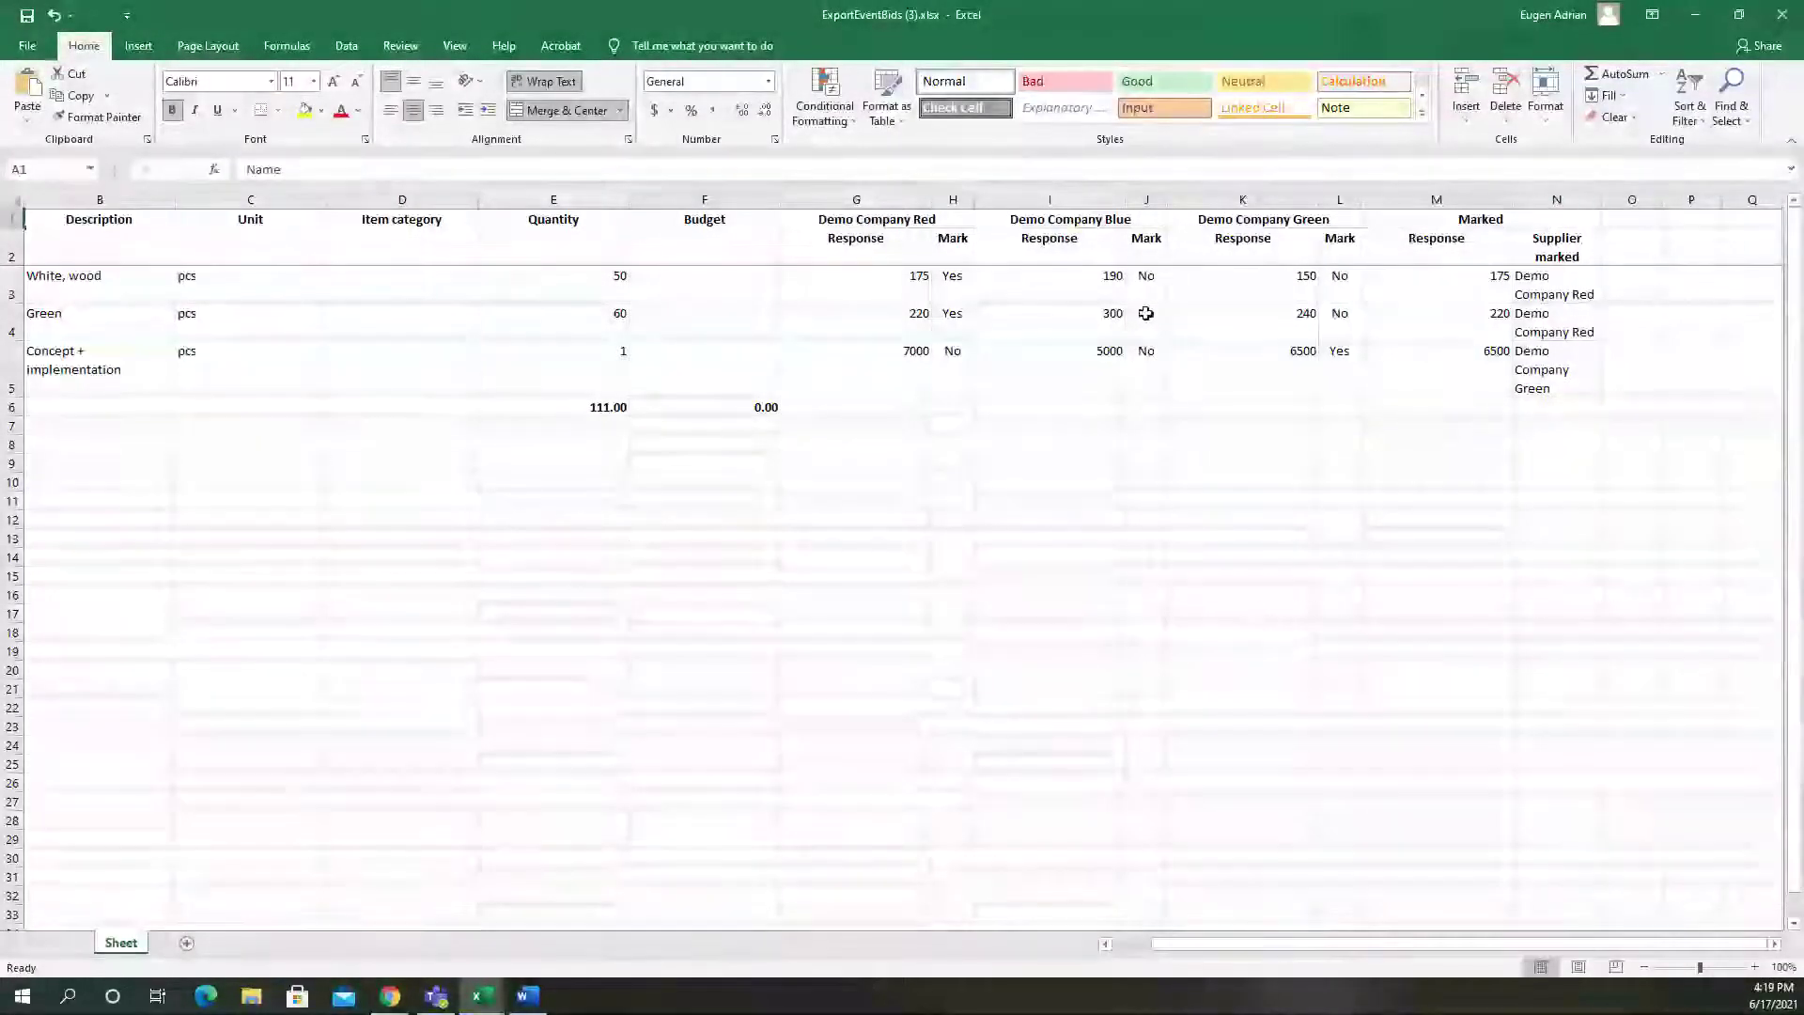
click(1782, 17)
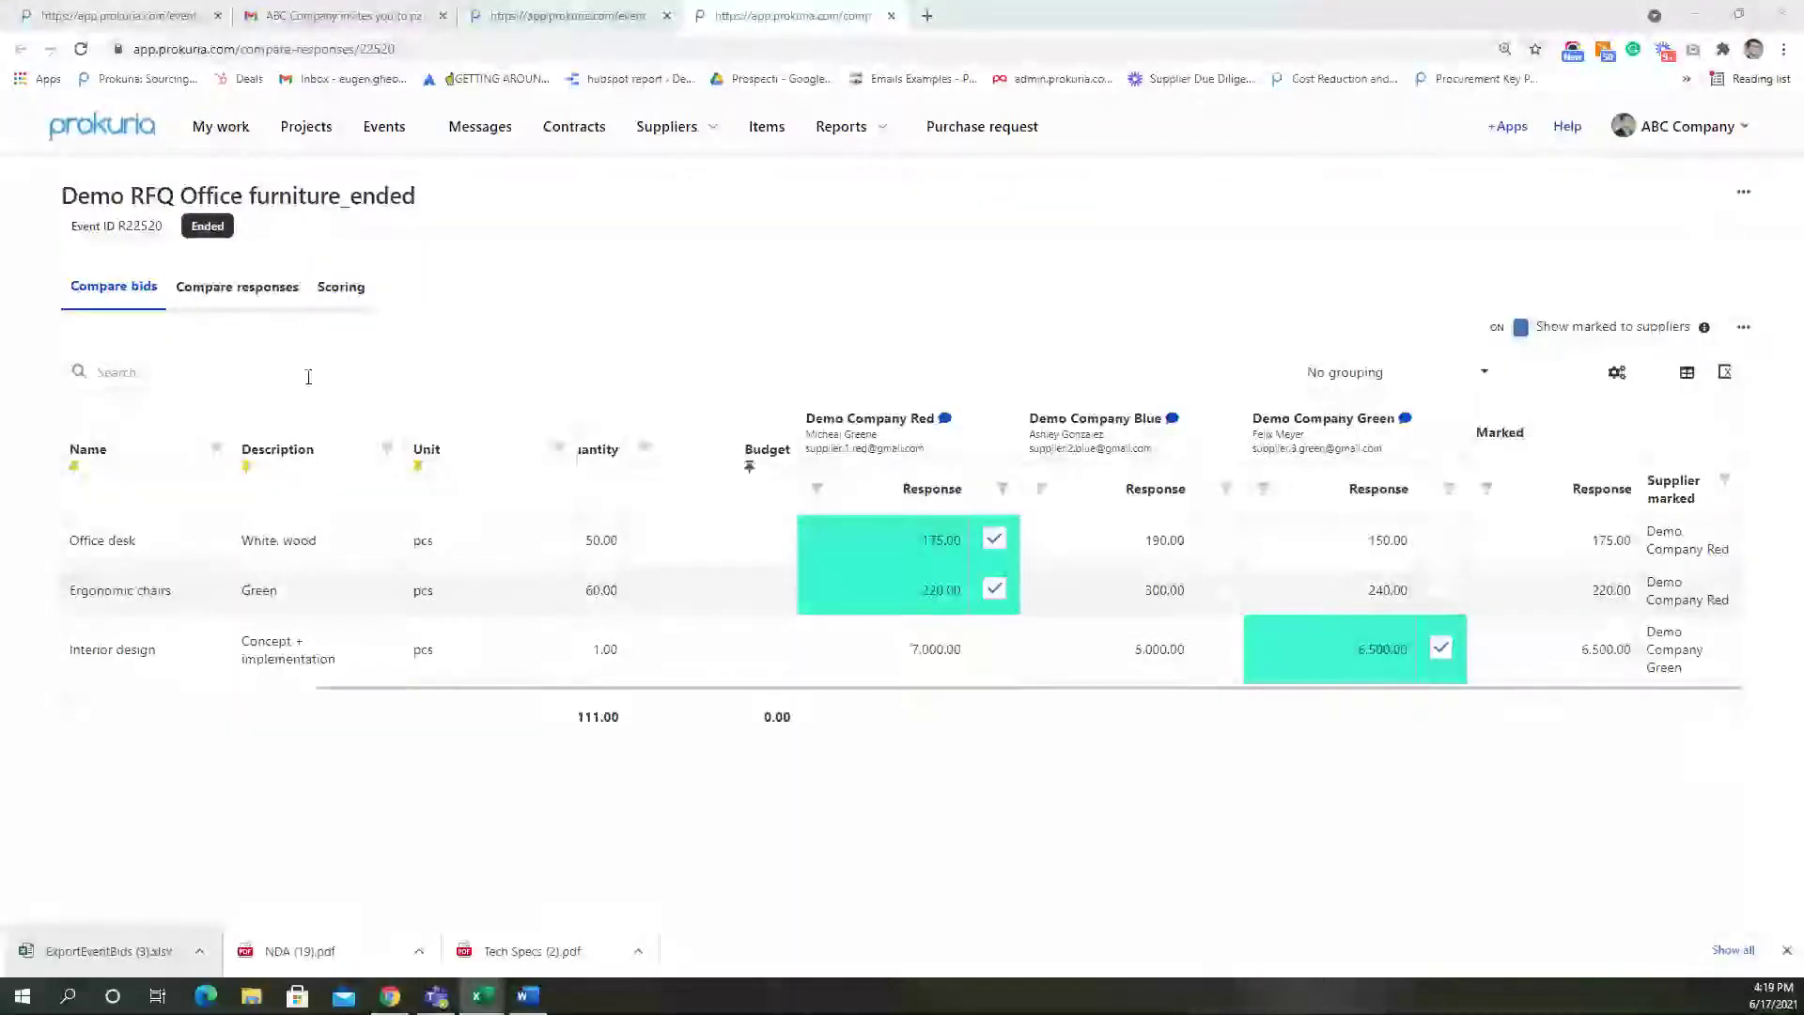
Compare the three suppliers' answers to the 11 questions and export the responses to a spreadsheet
click(237, 287)
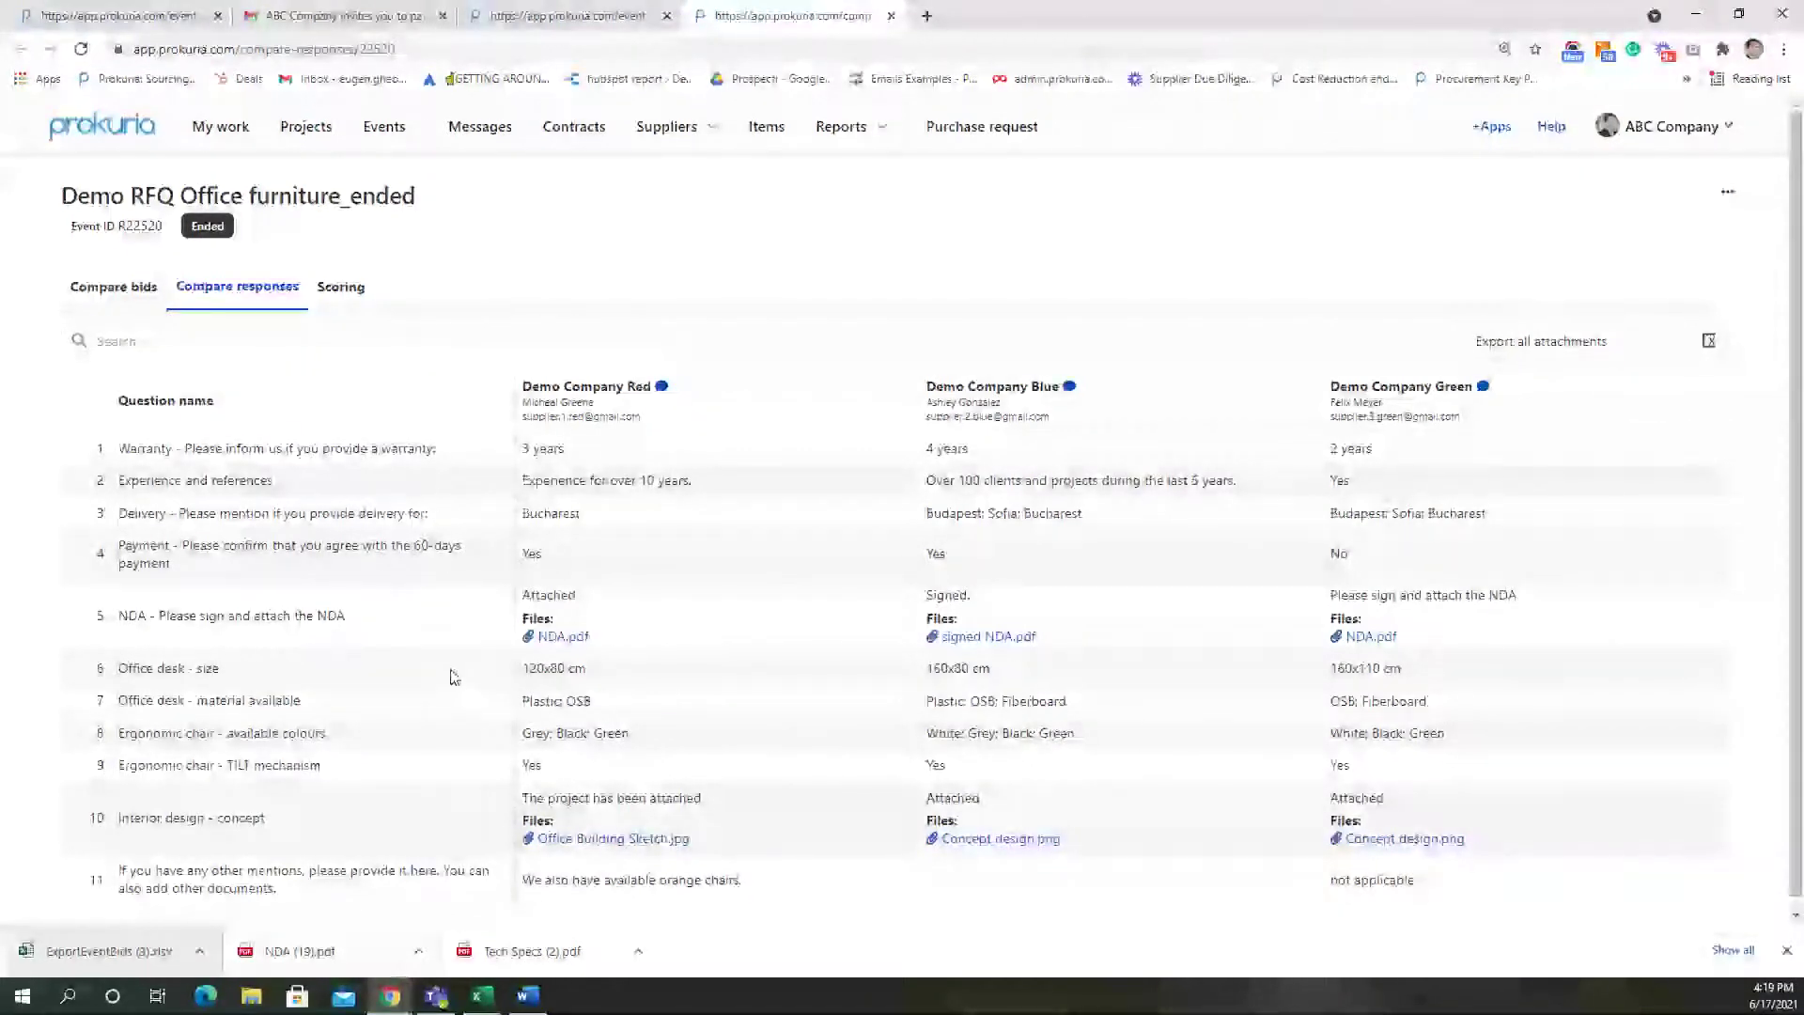
scroll(454, 677, down, 1)
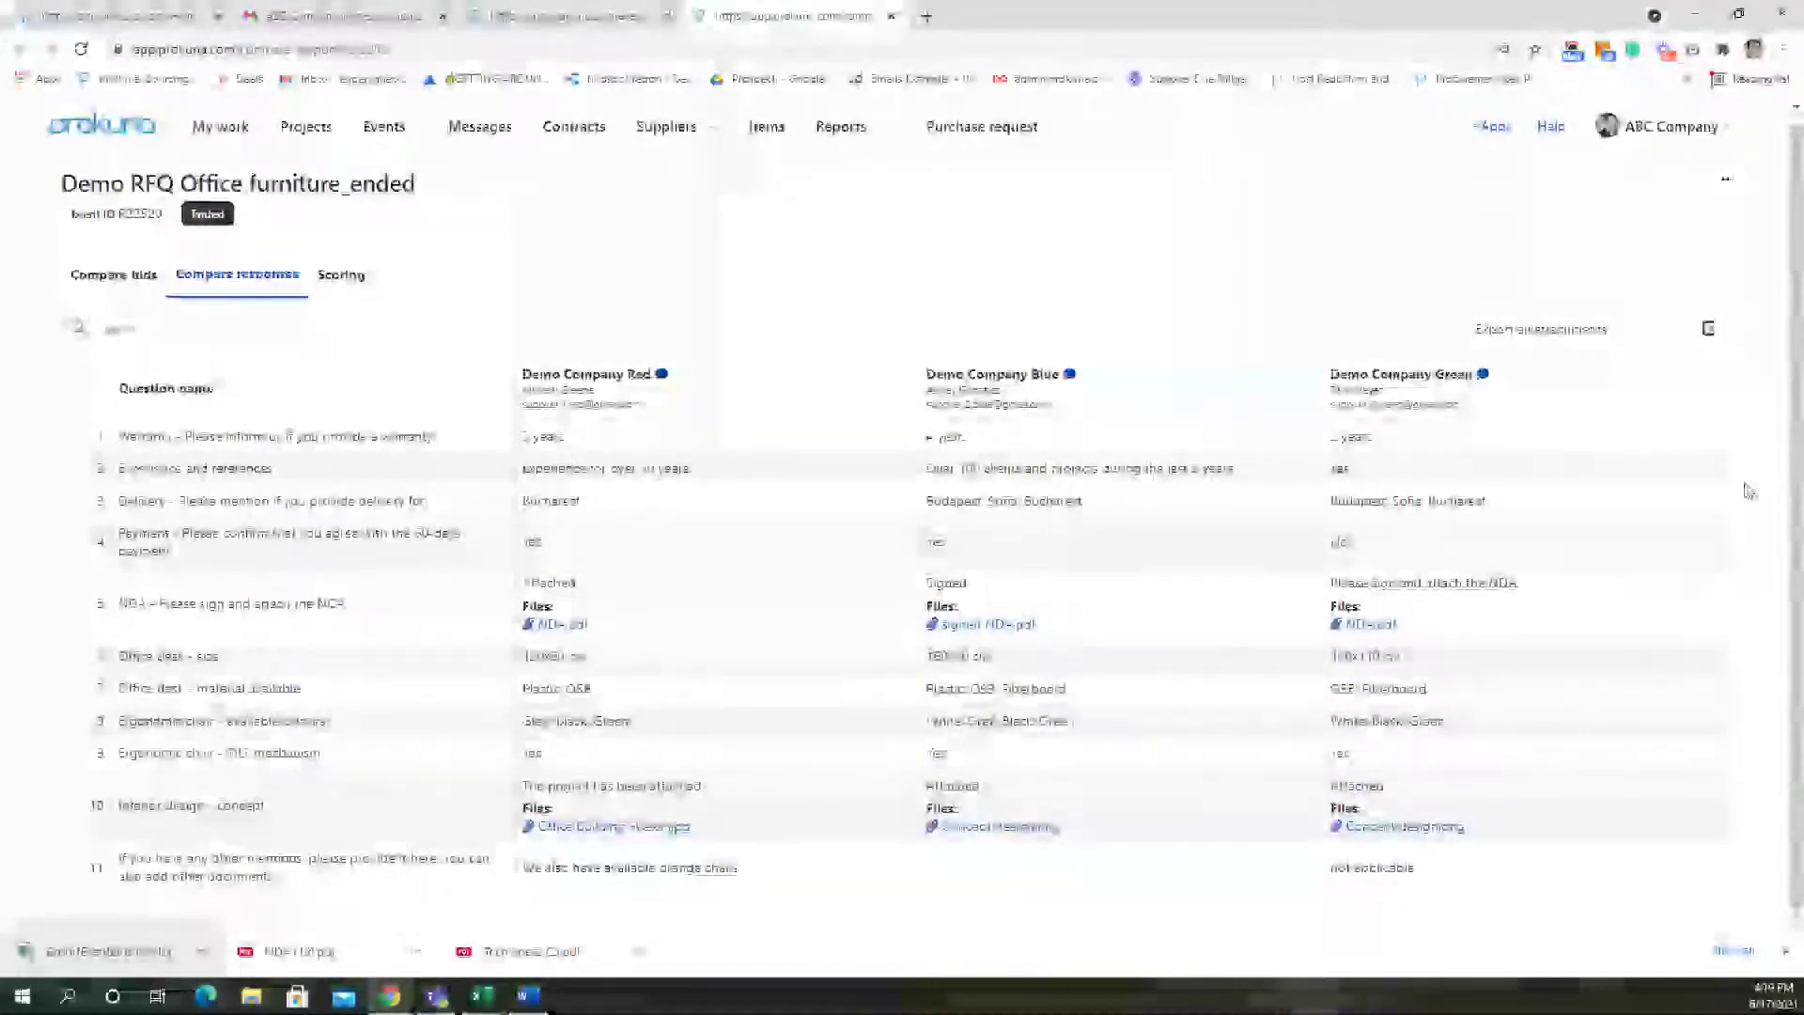
click(1710, 331)
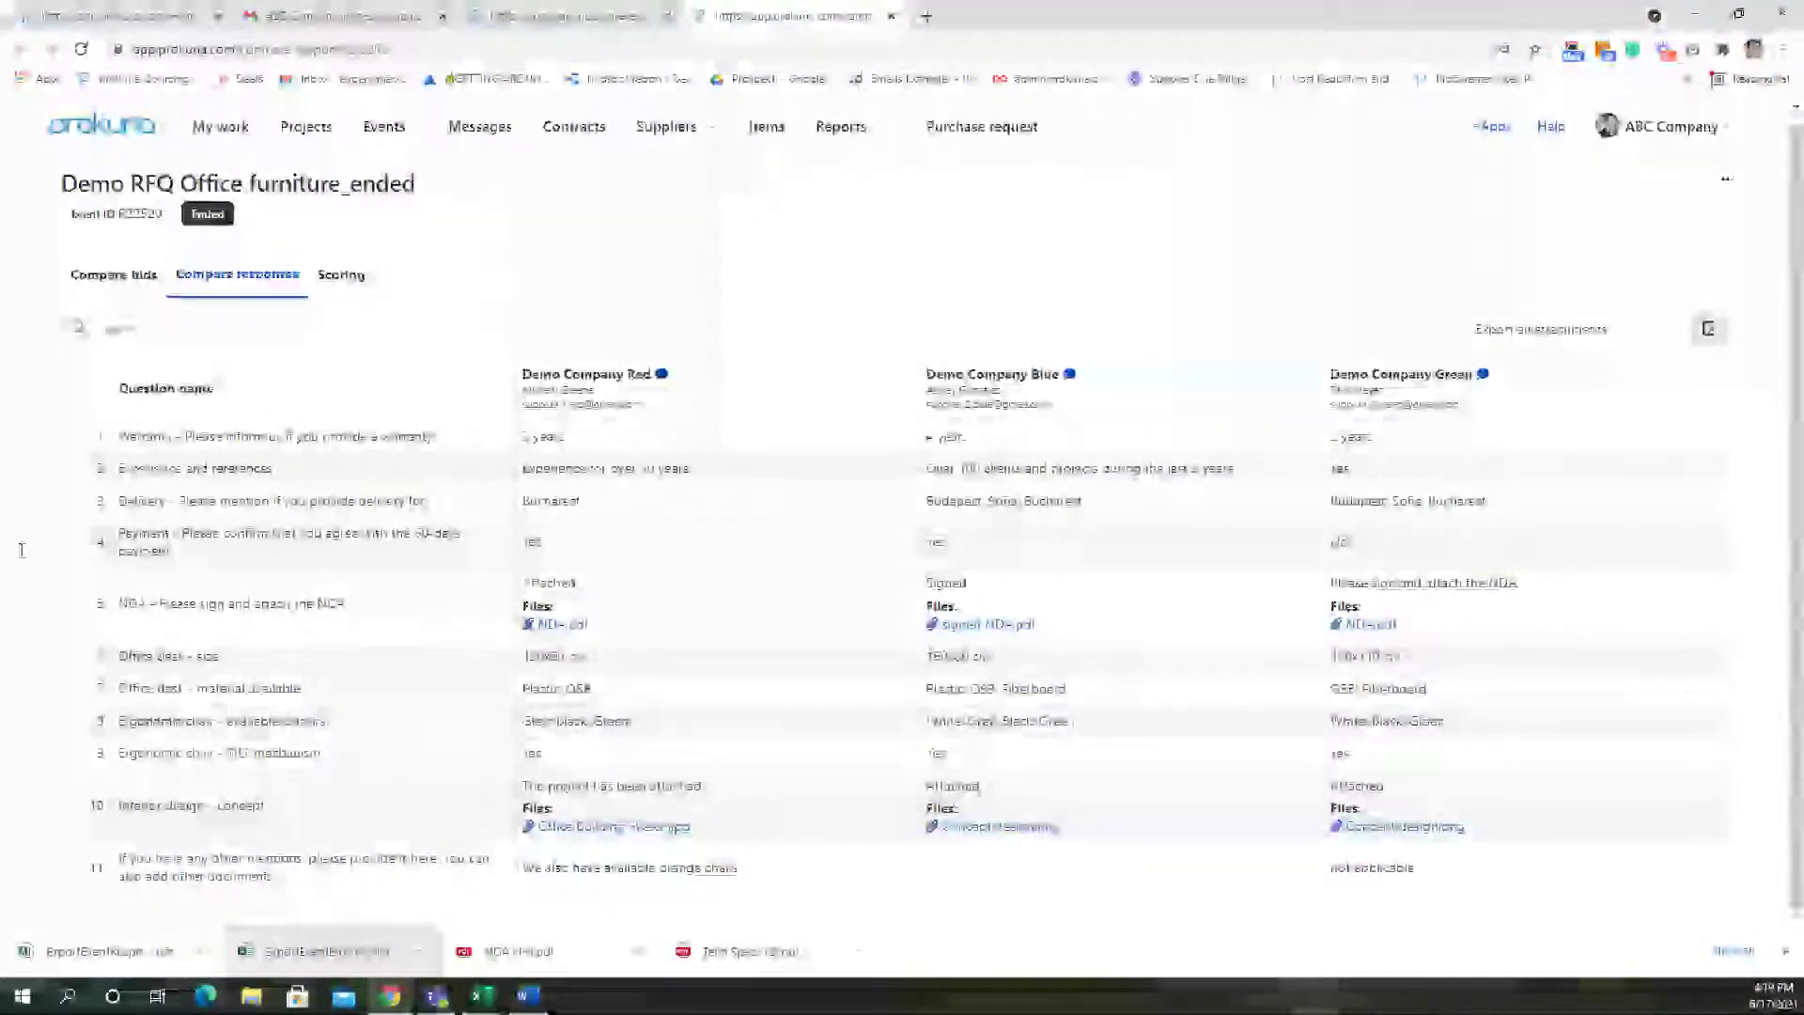
key(alt+Tab)
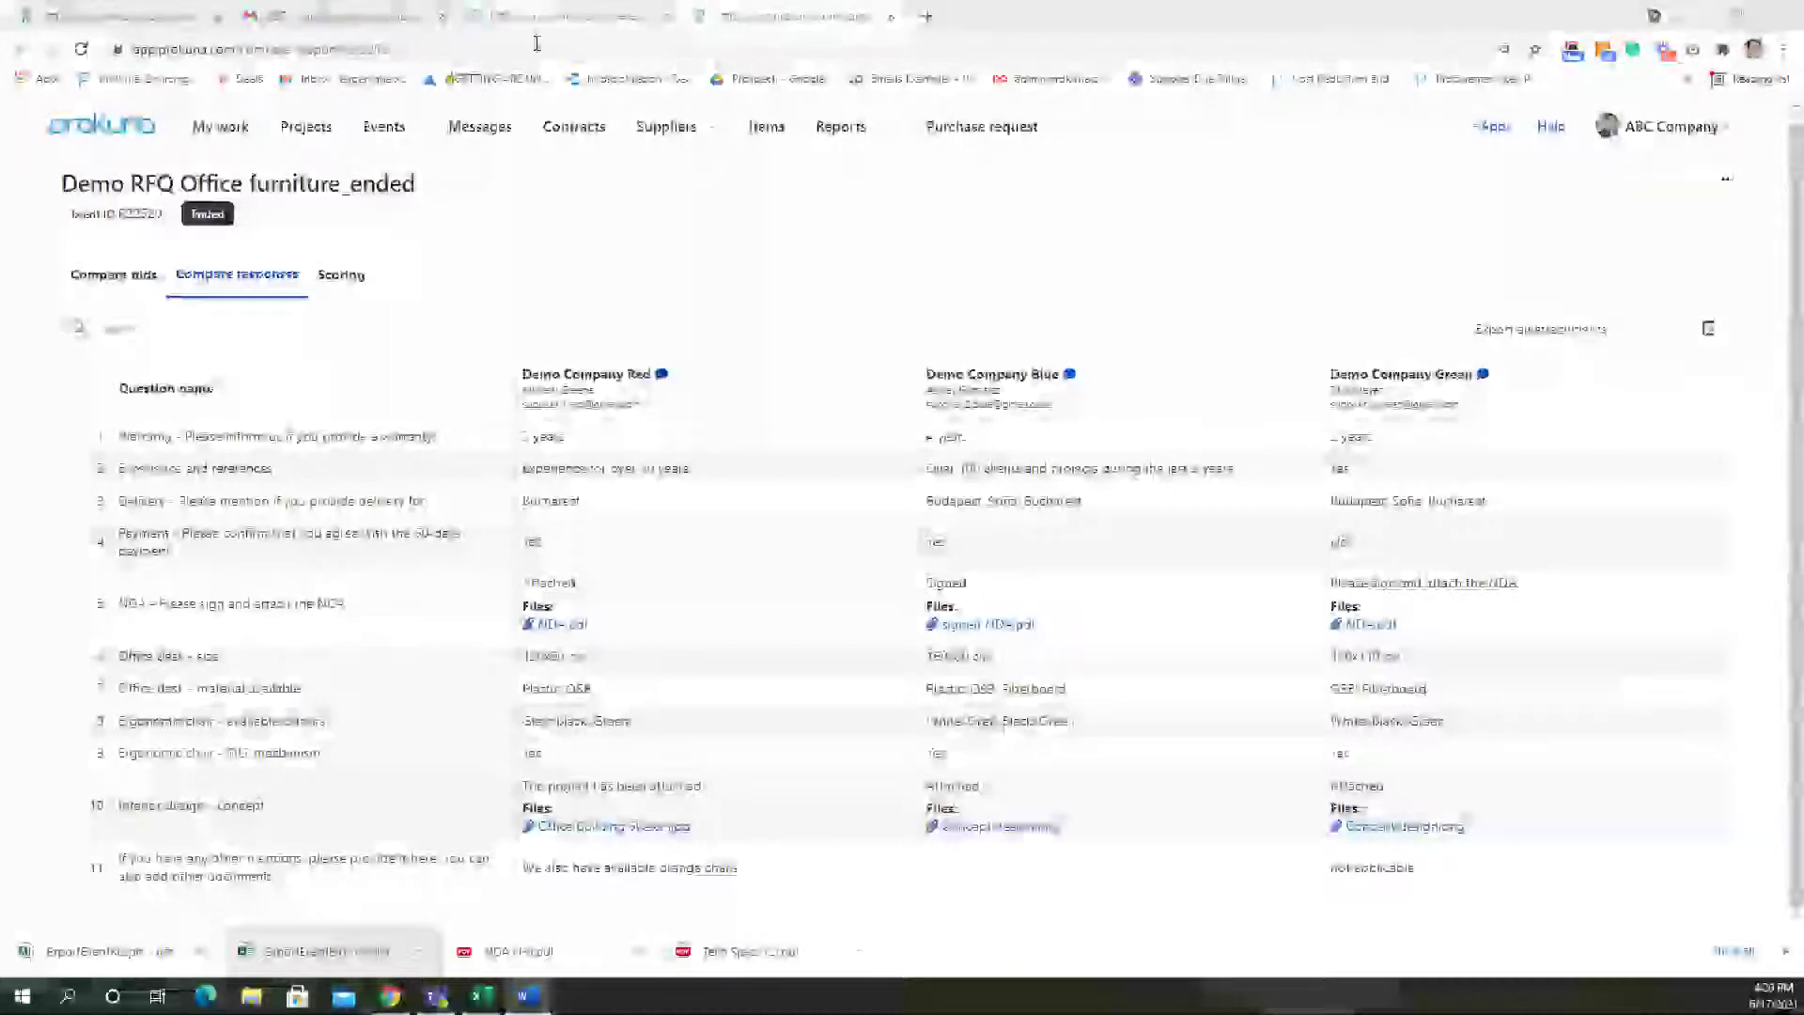
Close the Compare responses tab and return to the Events list
click(893, 18)
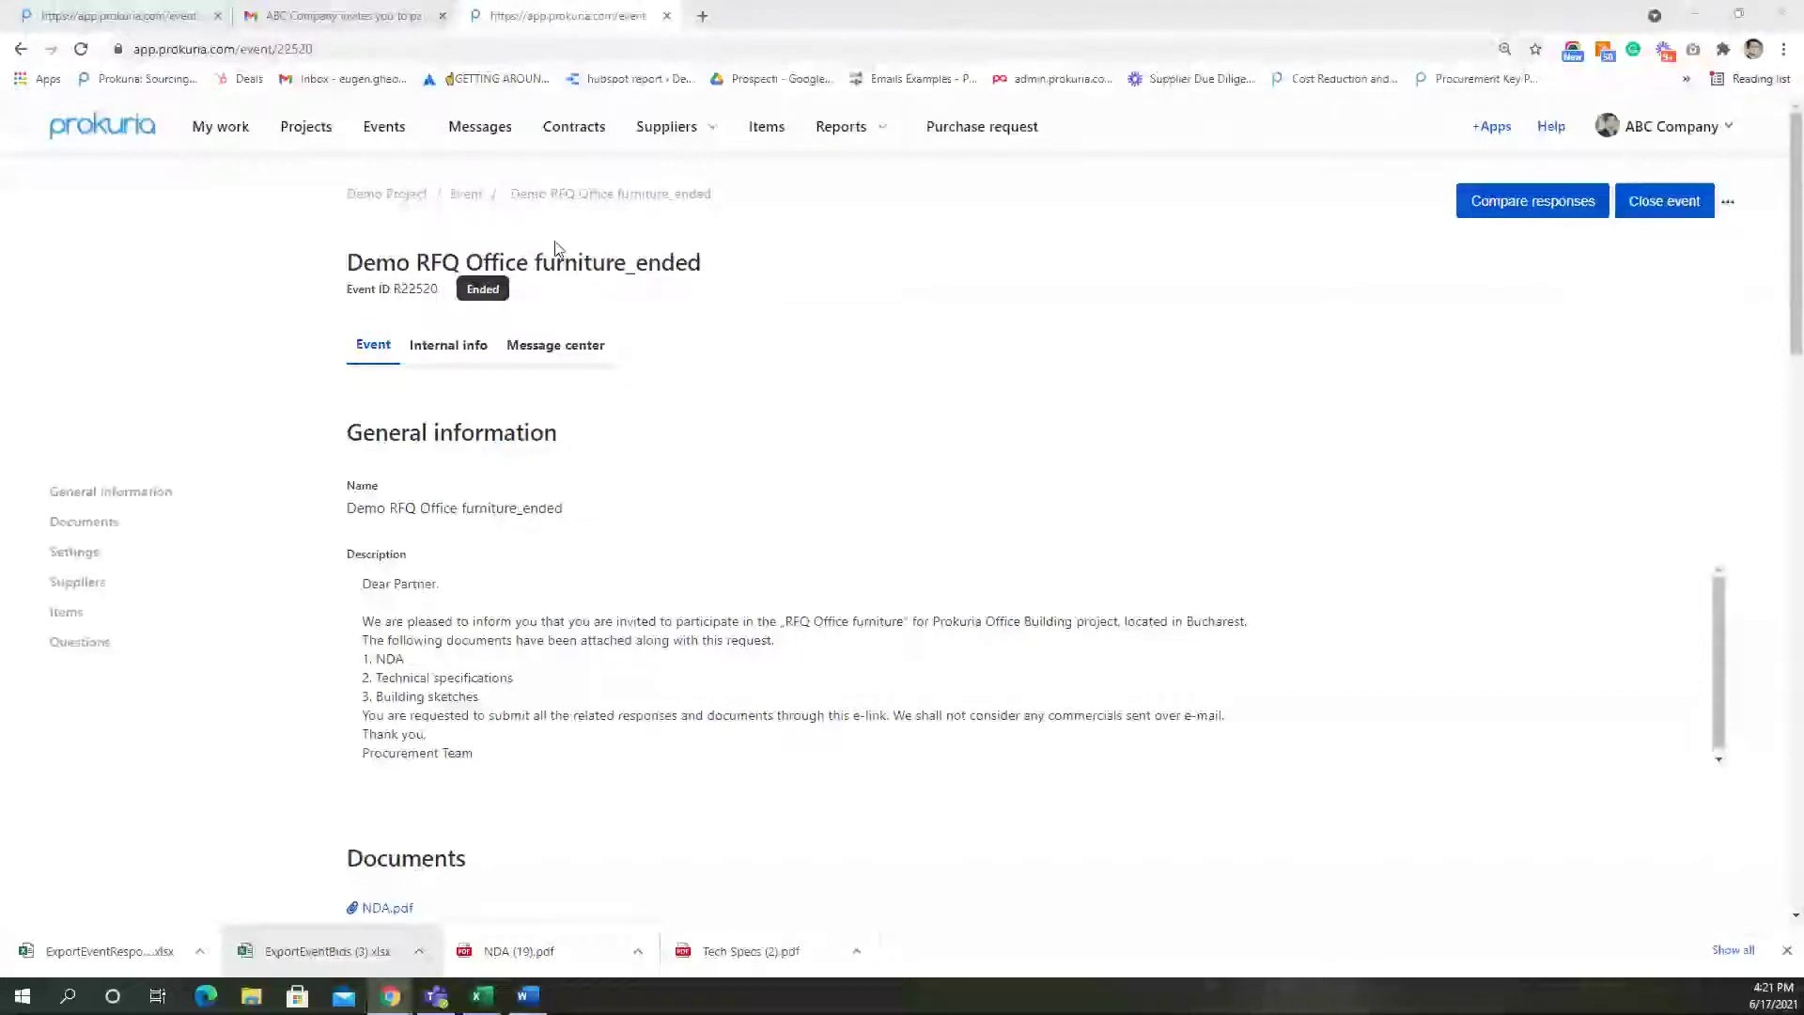
click(407, 146)
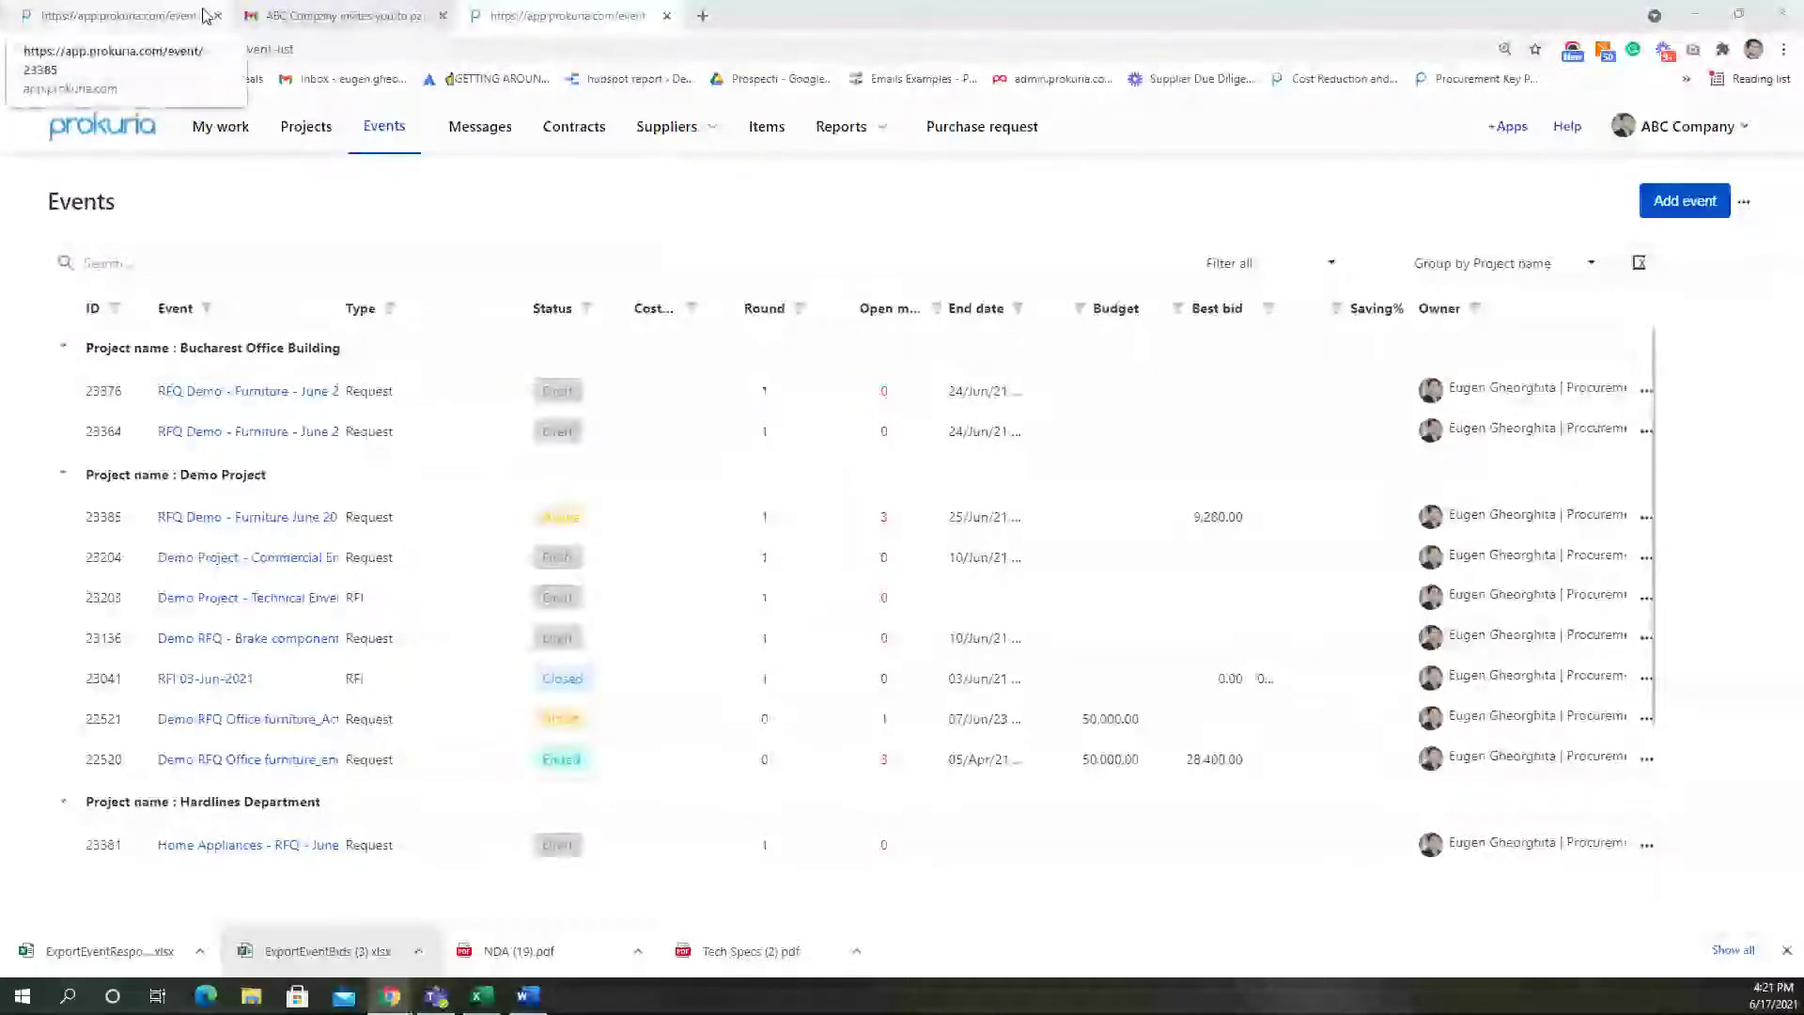
click(136, 125)
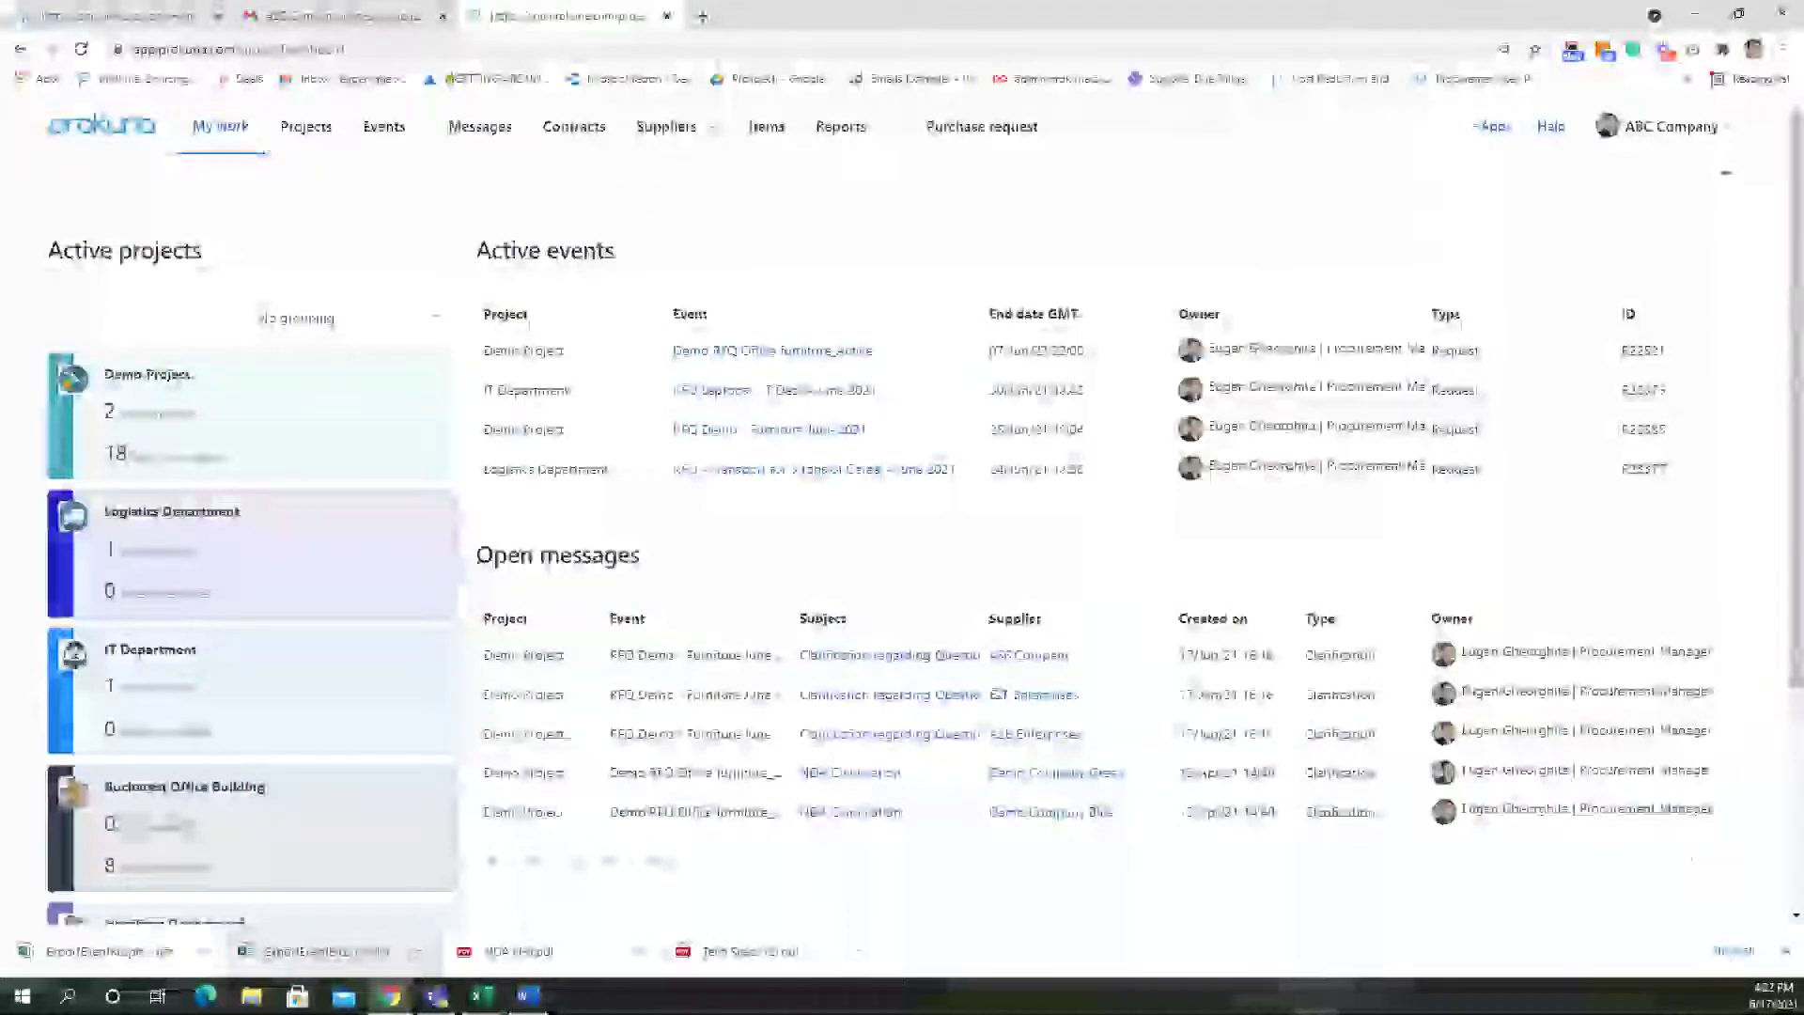
click(385, 128)
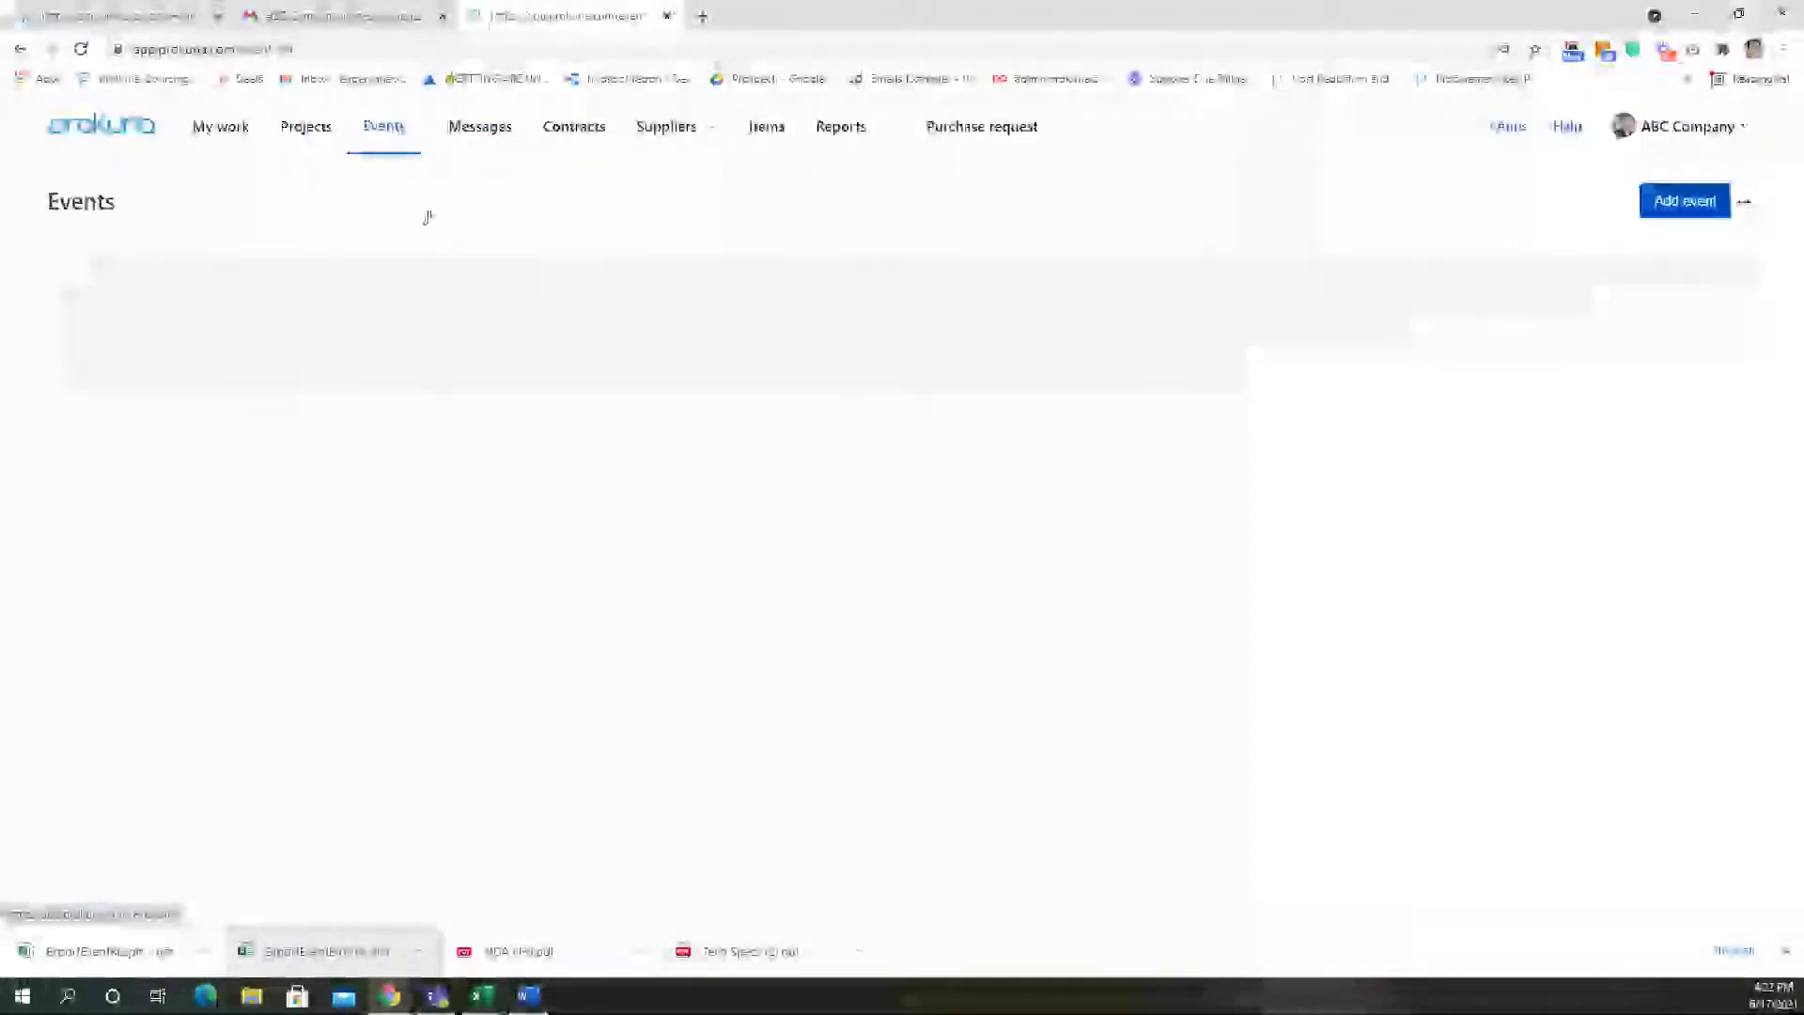
Open the Demo RFQ - Brake components event and scroll to its Items, checking the item list options
click(306, 640)
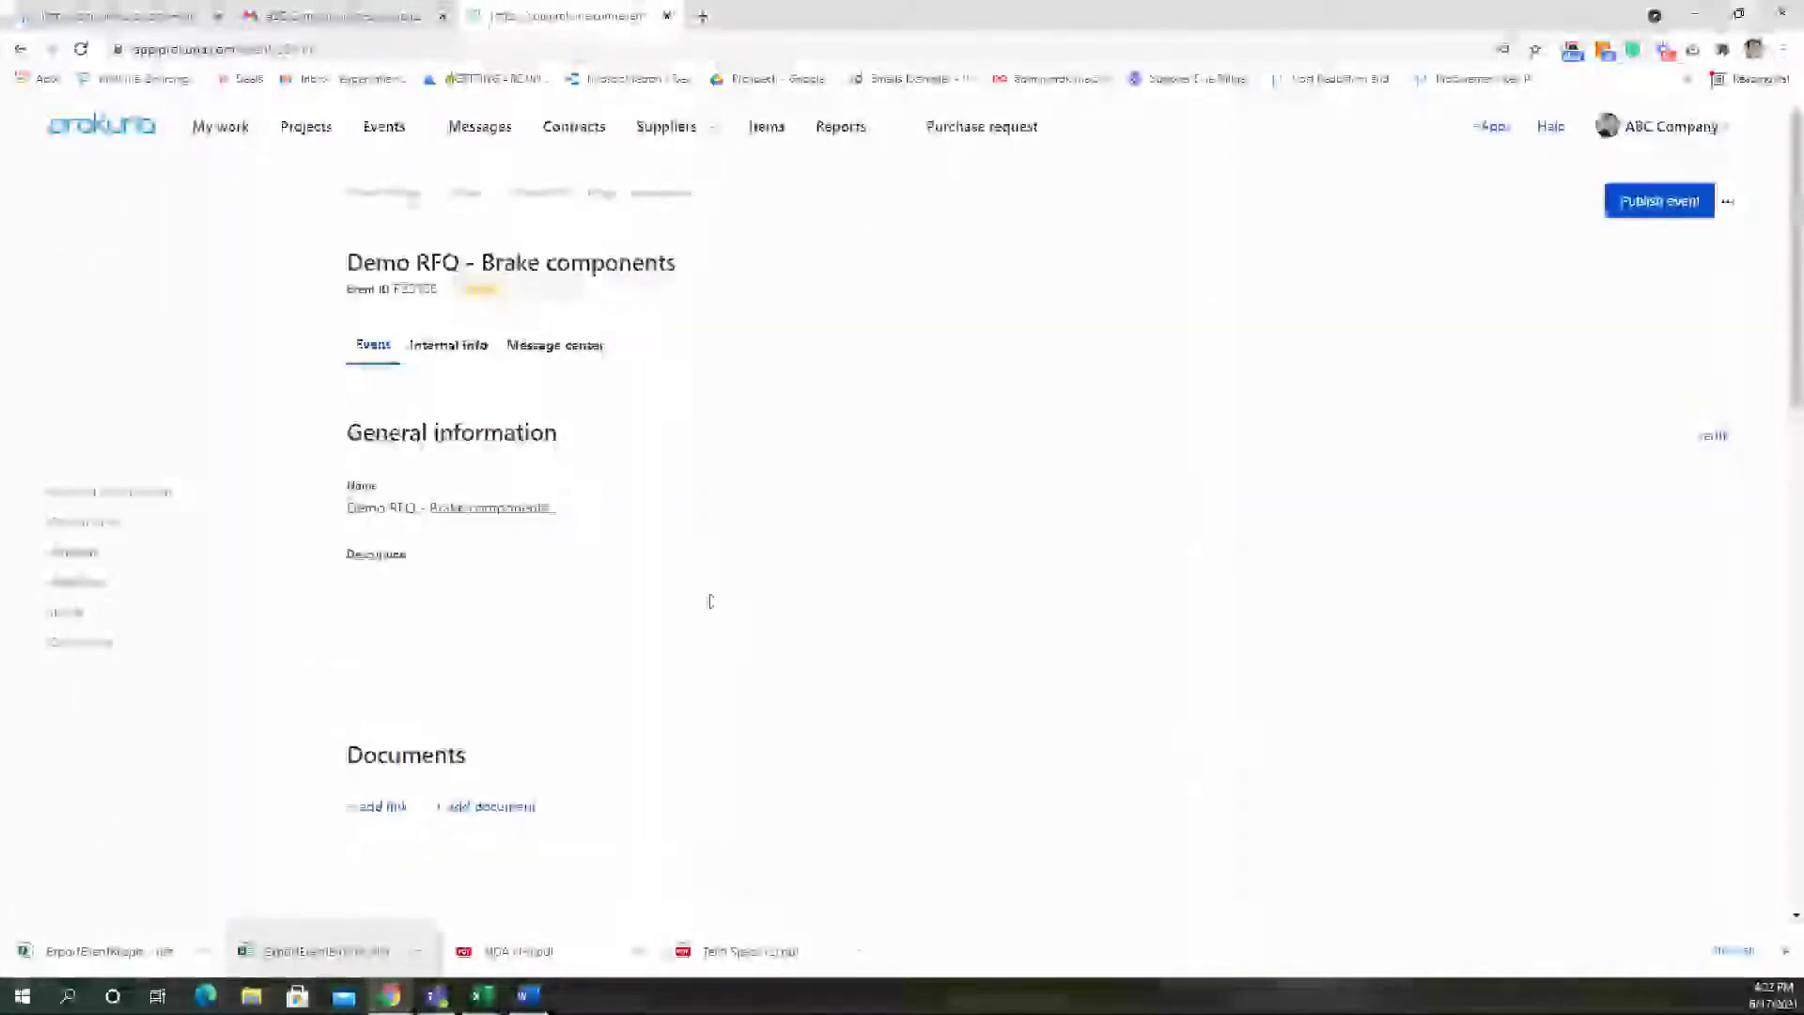
scroll(723, 609, down, 12)
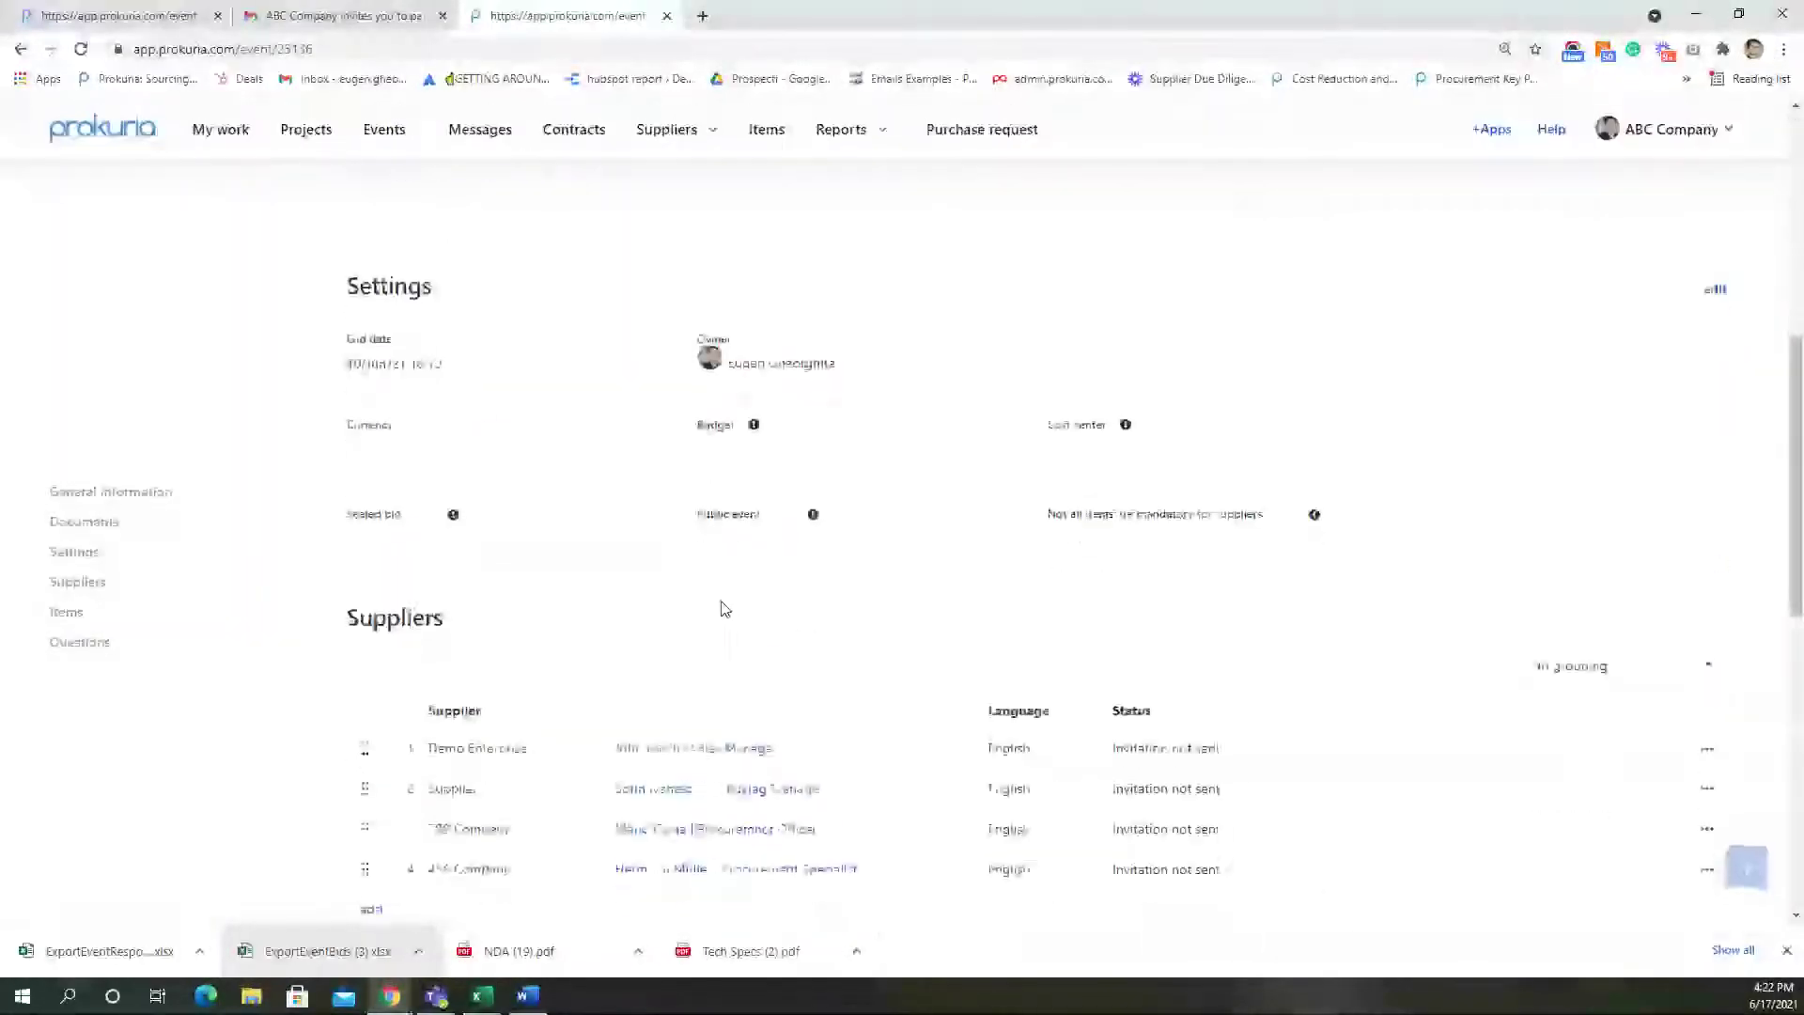
scroll(724, 608, down, 1)
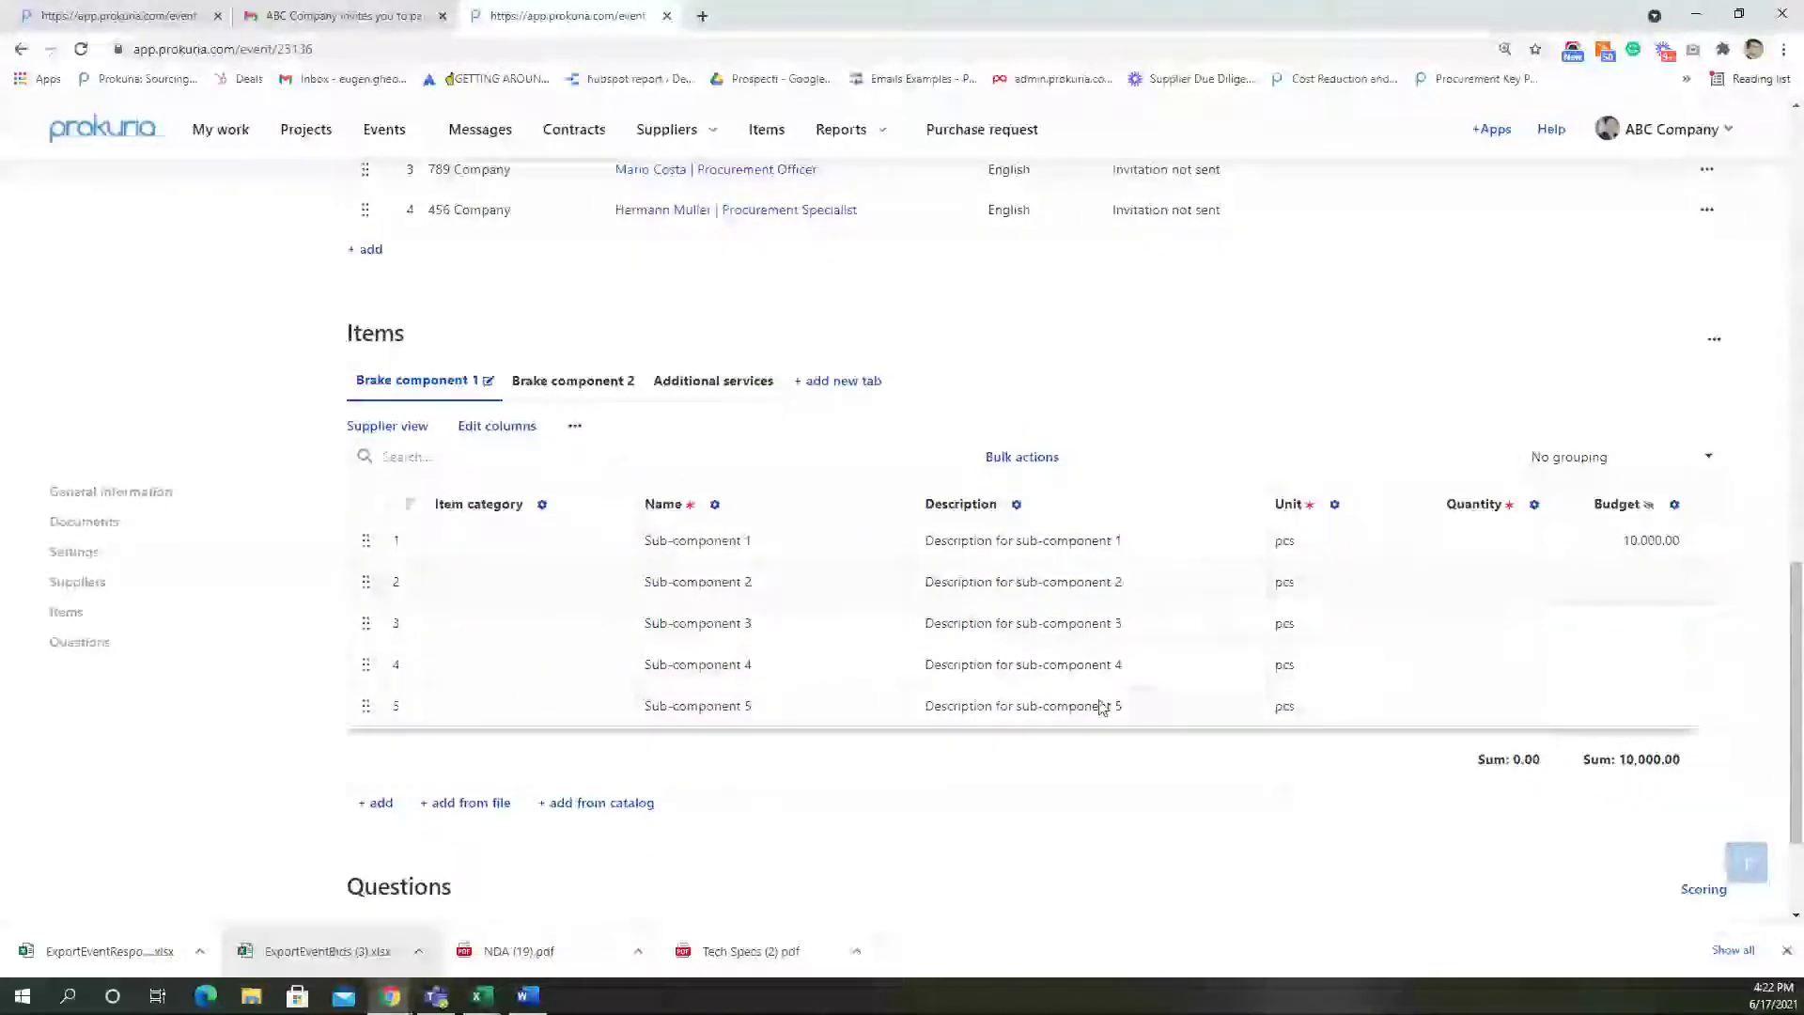
drag(1091, 729, 970, 733)
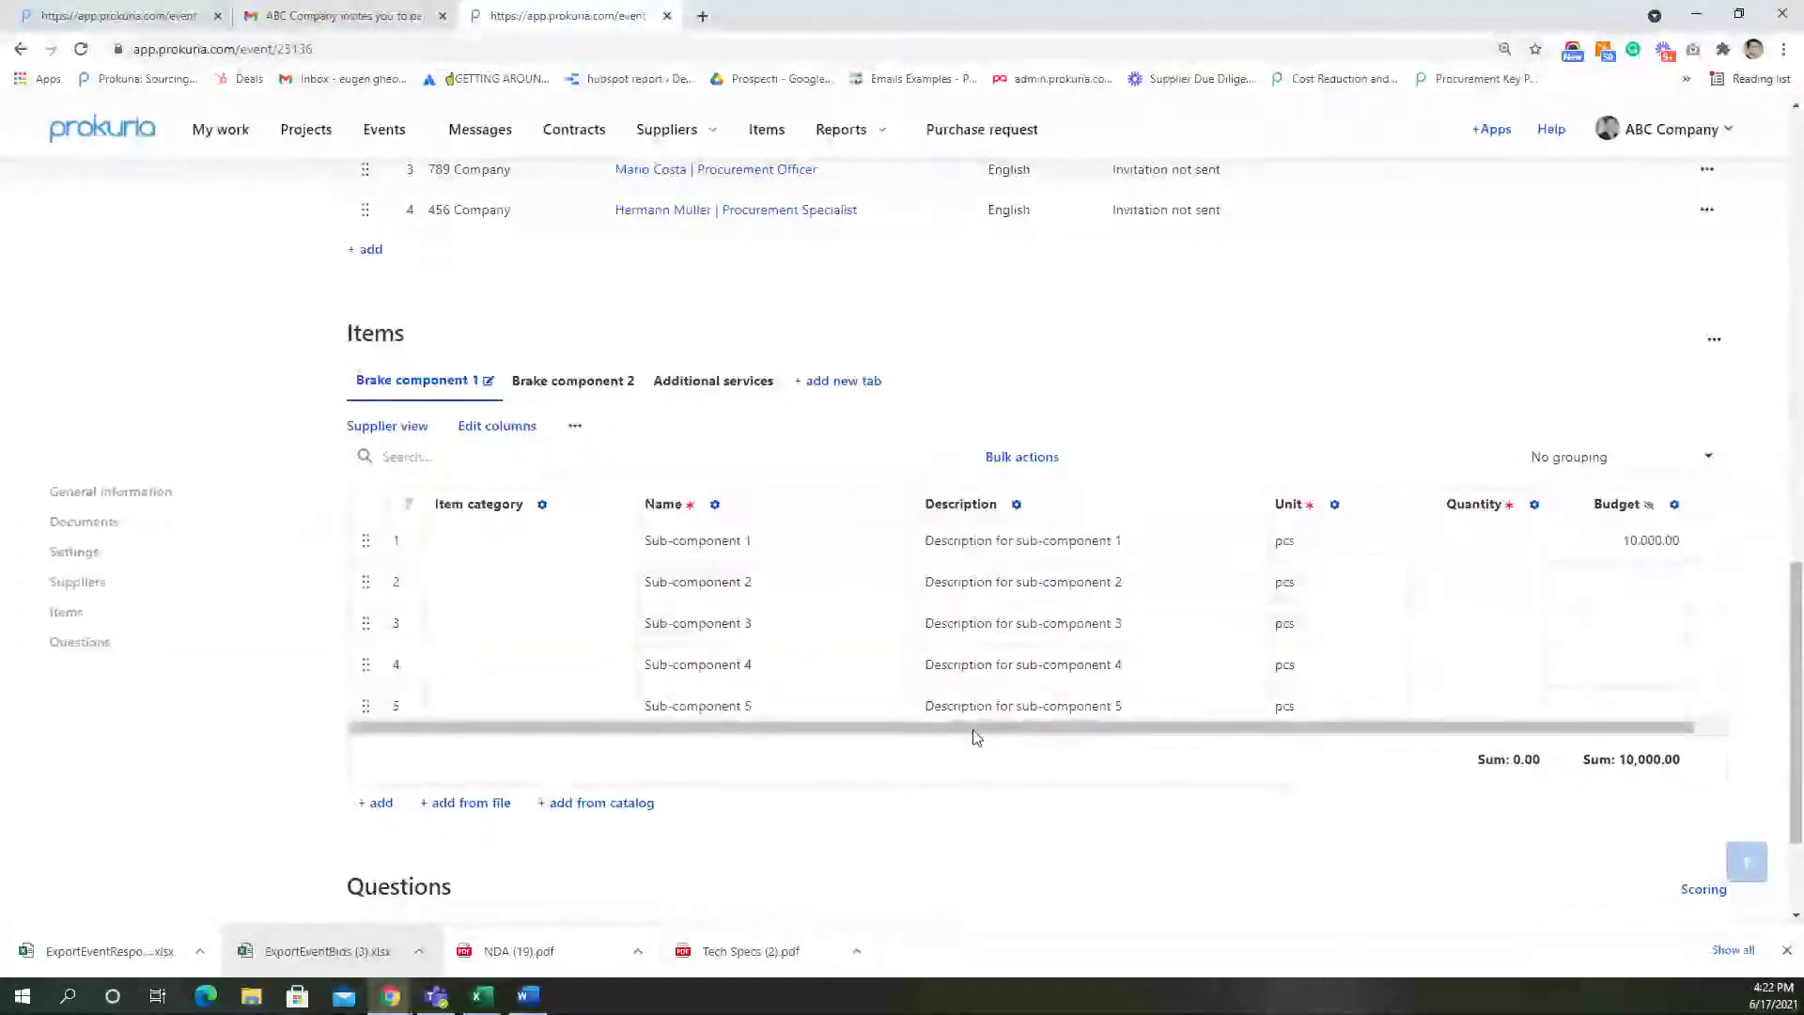
click(575, 429)
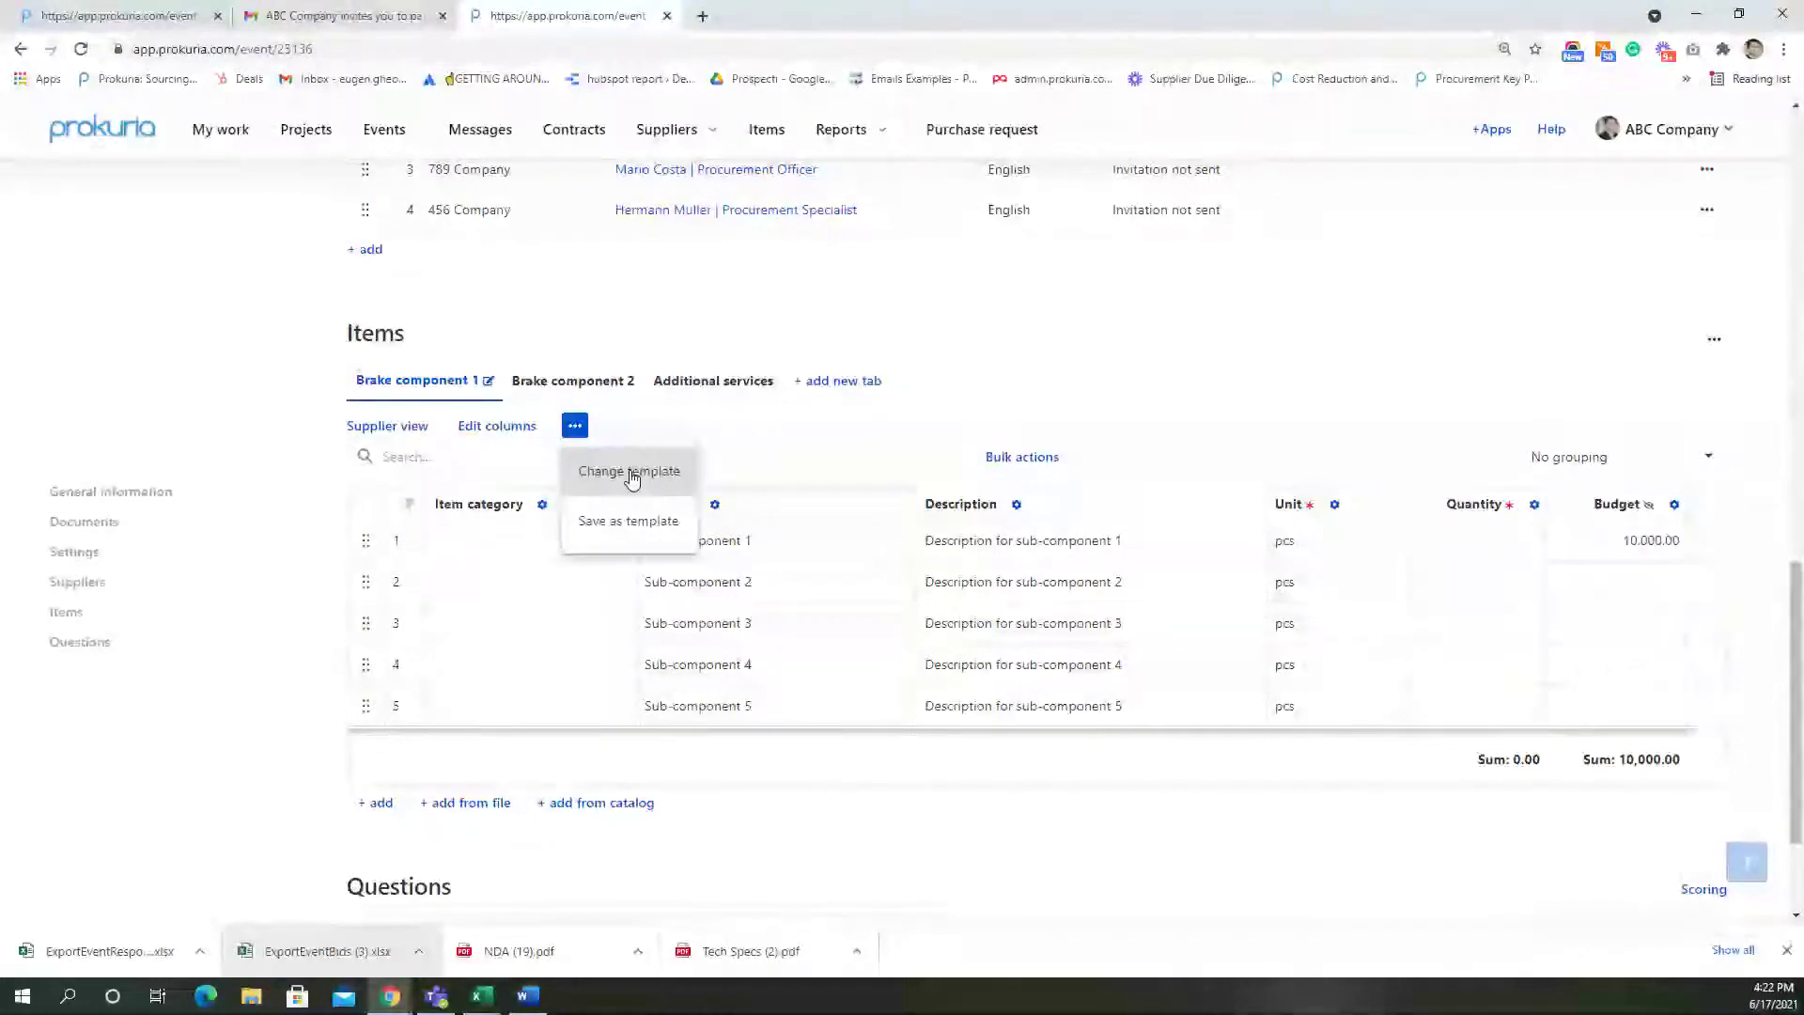
click(742, 425)
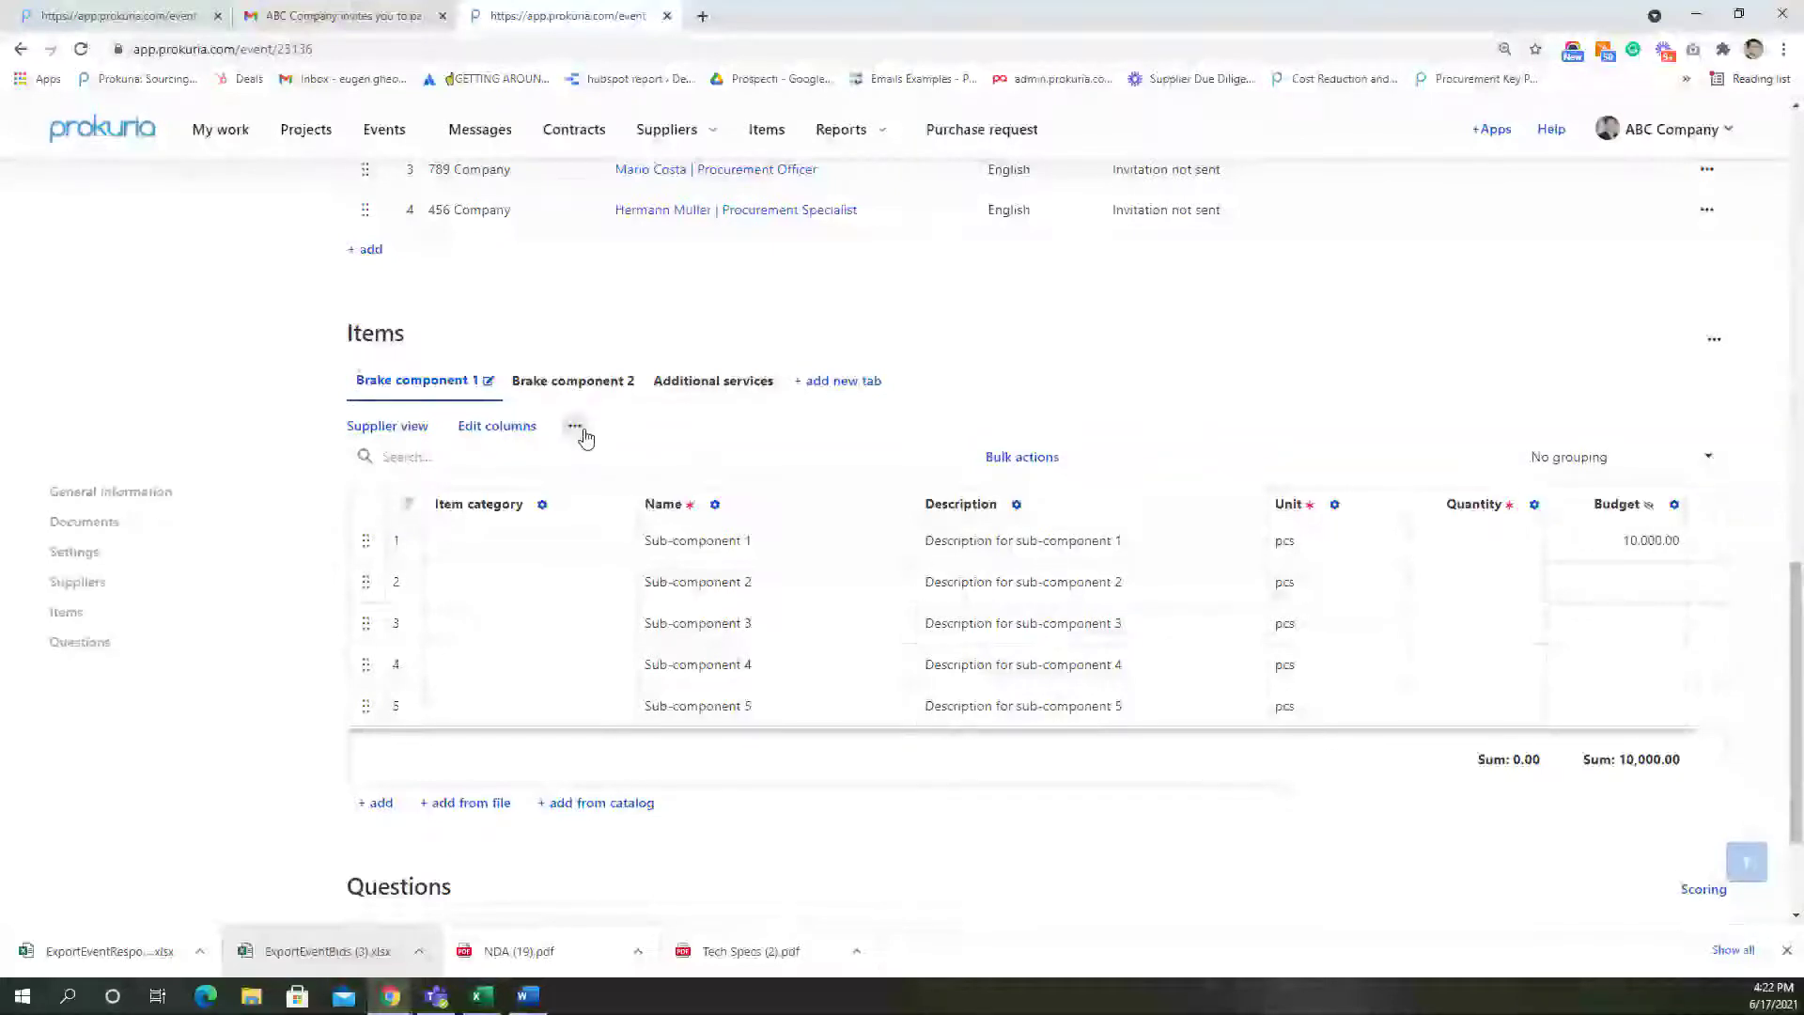
Switch between the Brake component 1 and Brake component 2 item lists, scrolling the items table
click(558, 381)
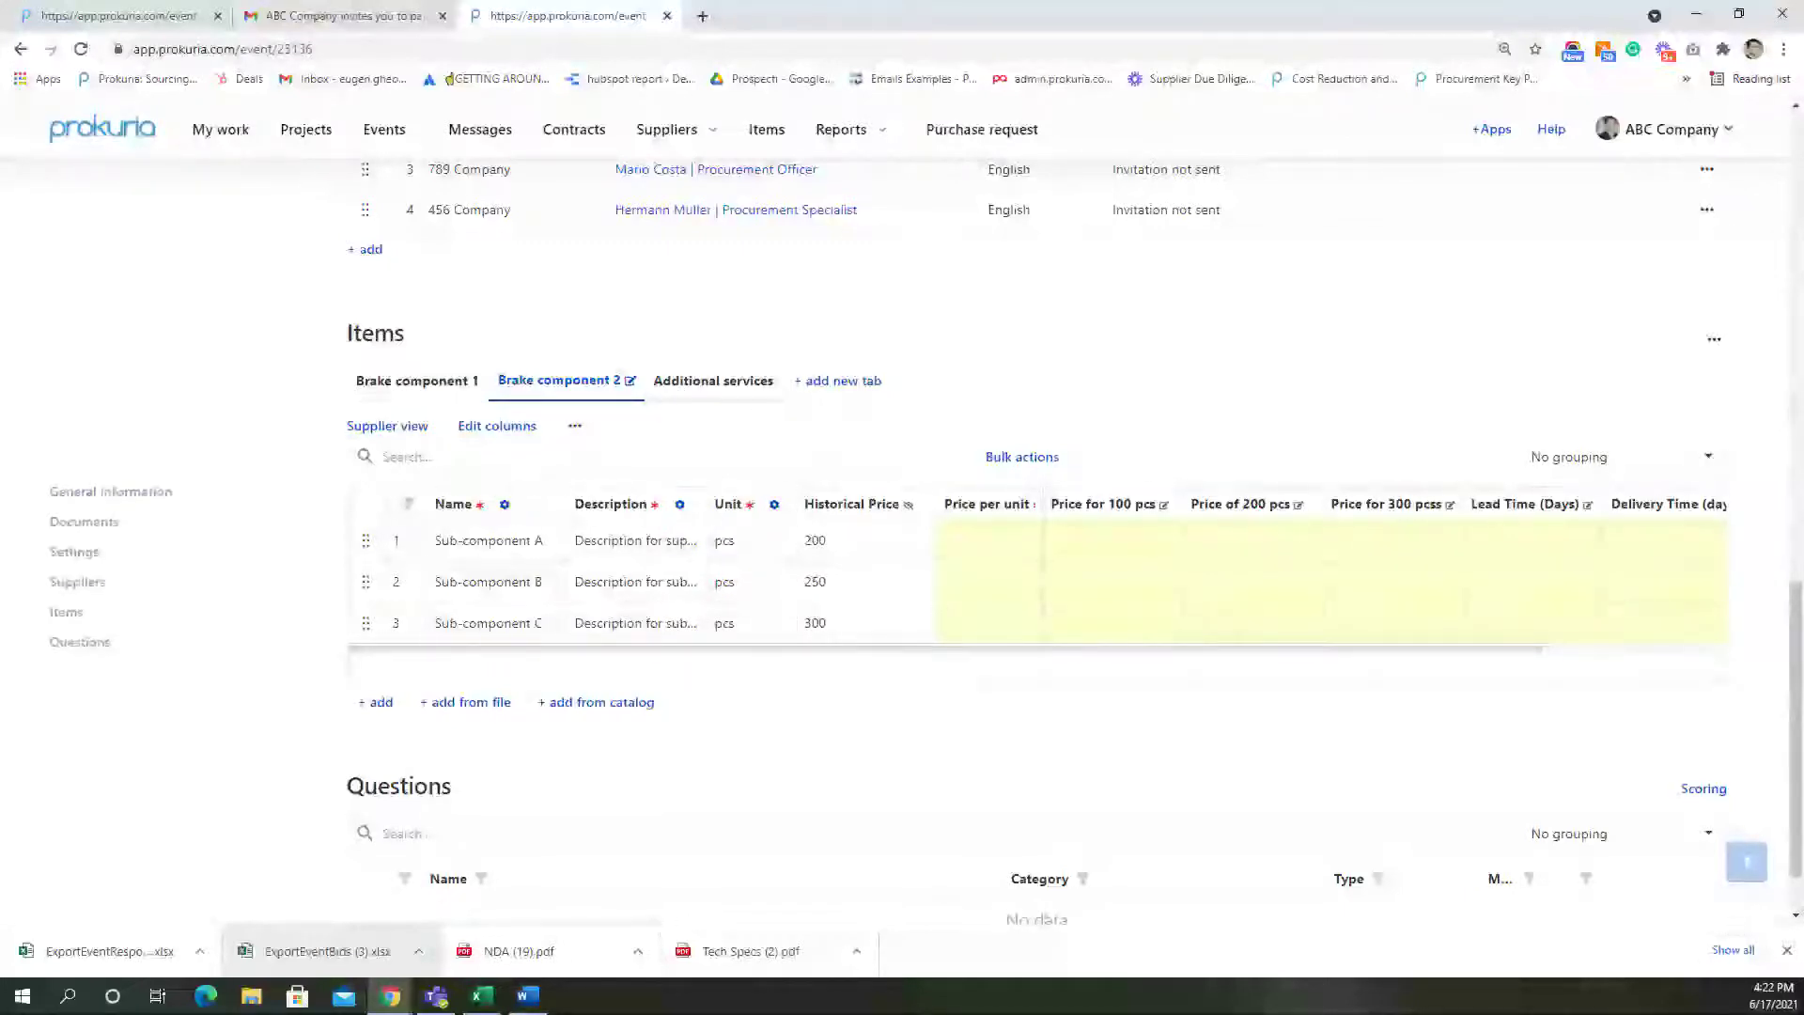
click(456, 394)
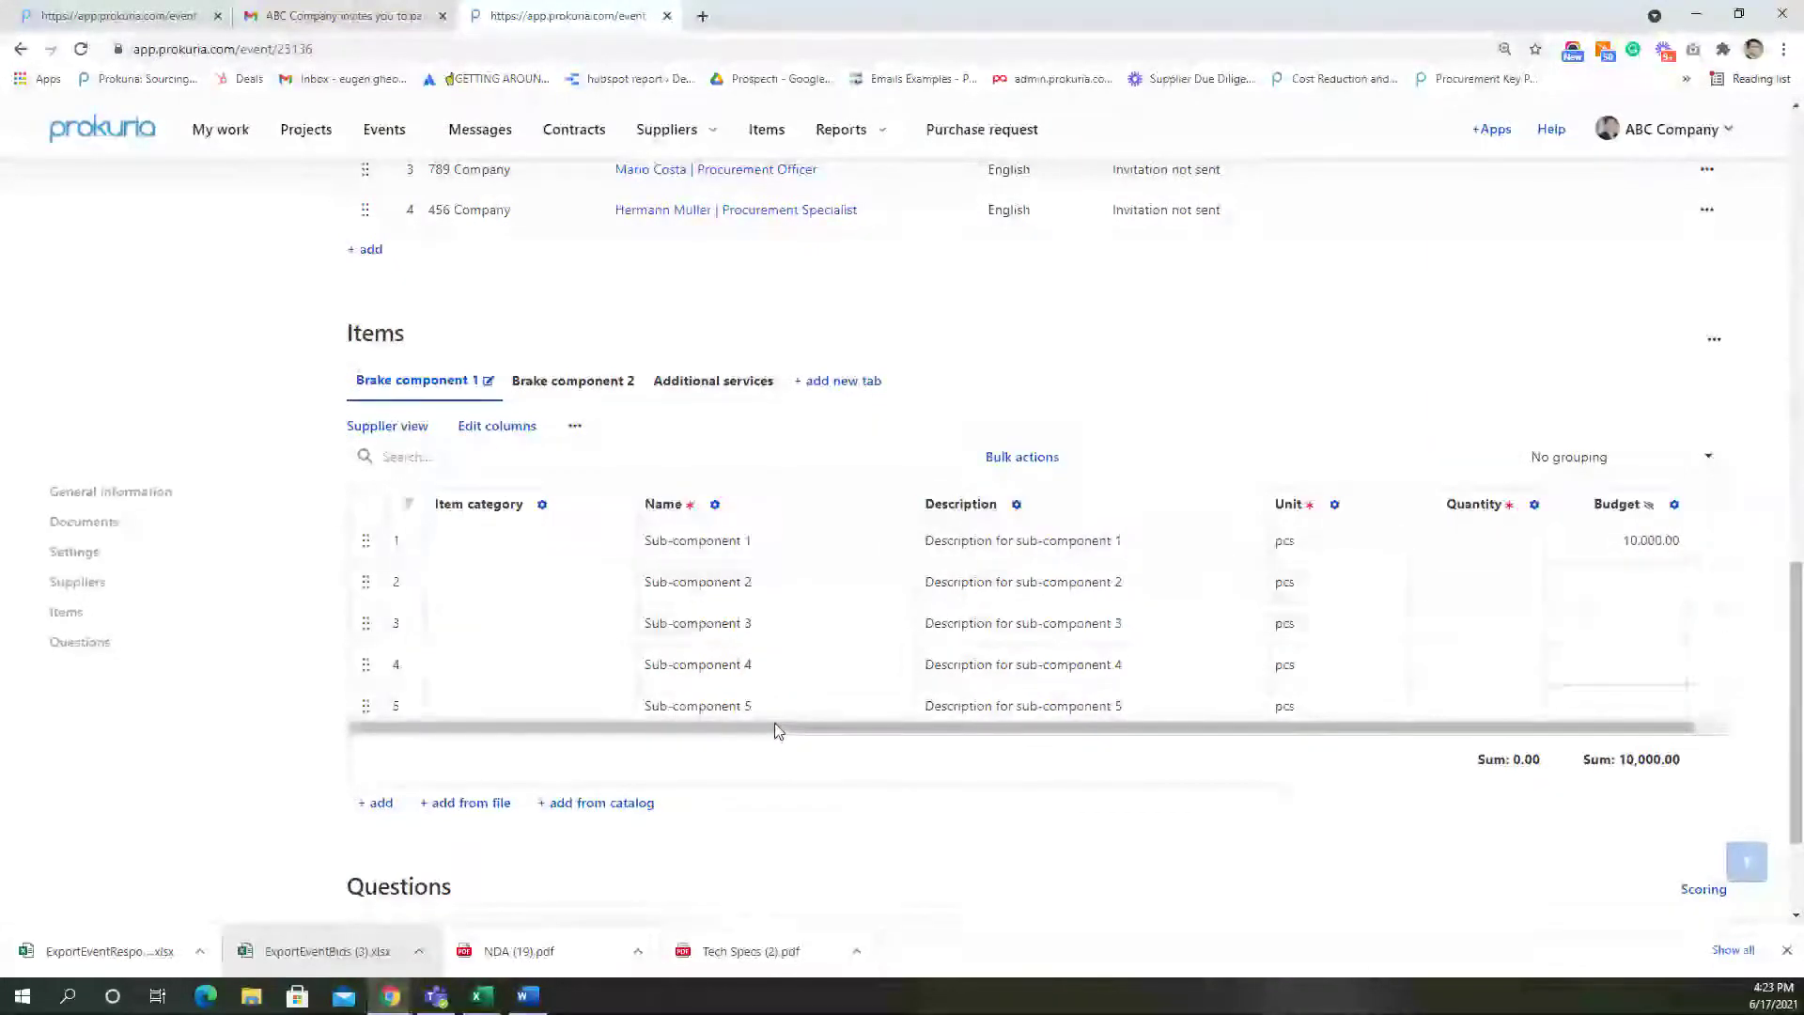
drag(777, 729, 765, 733)
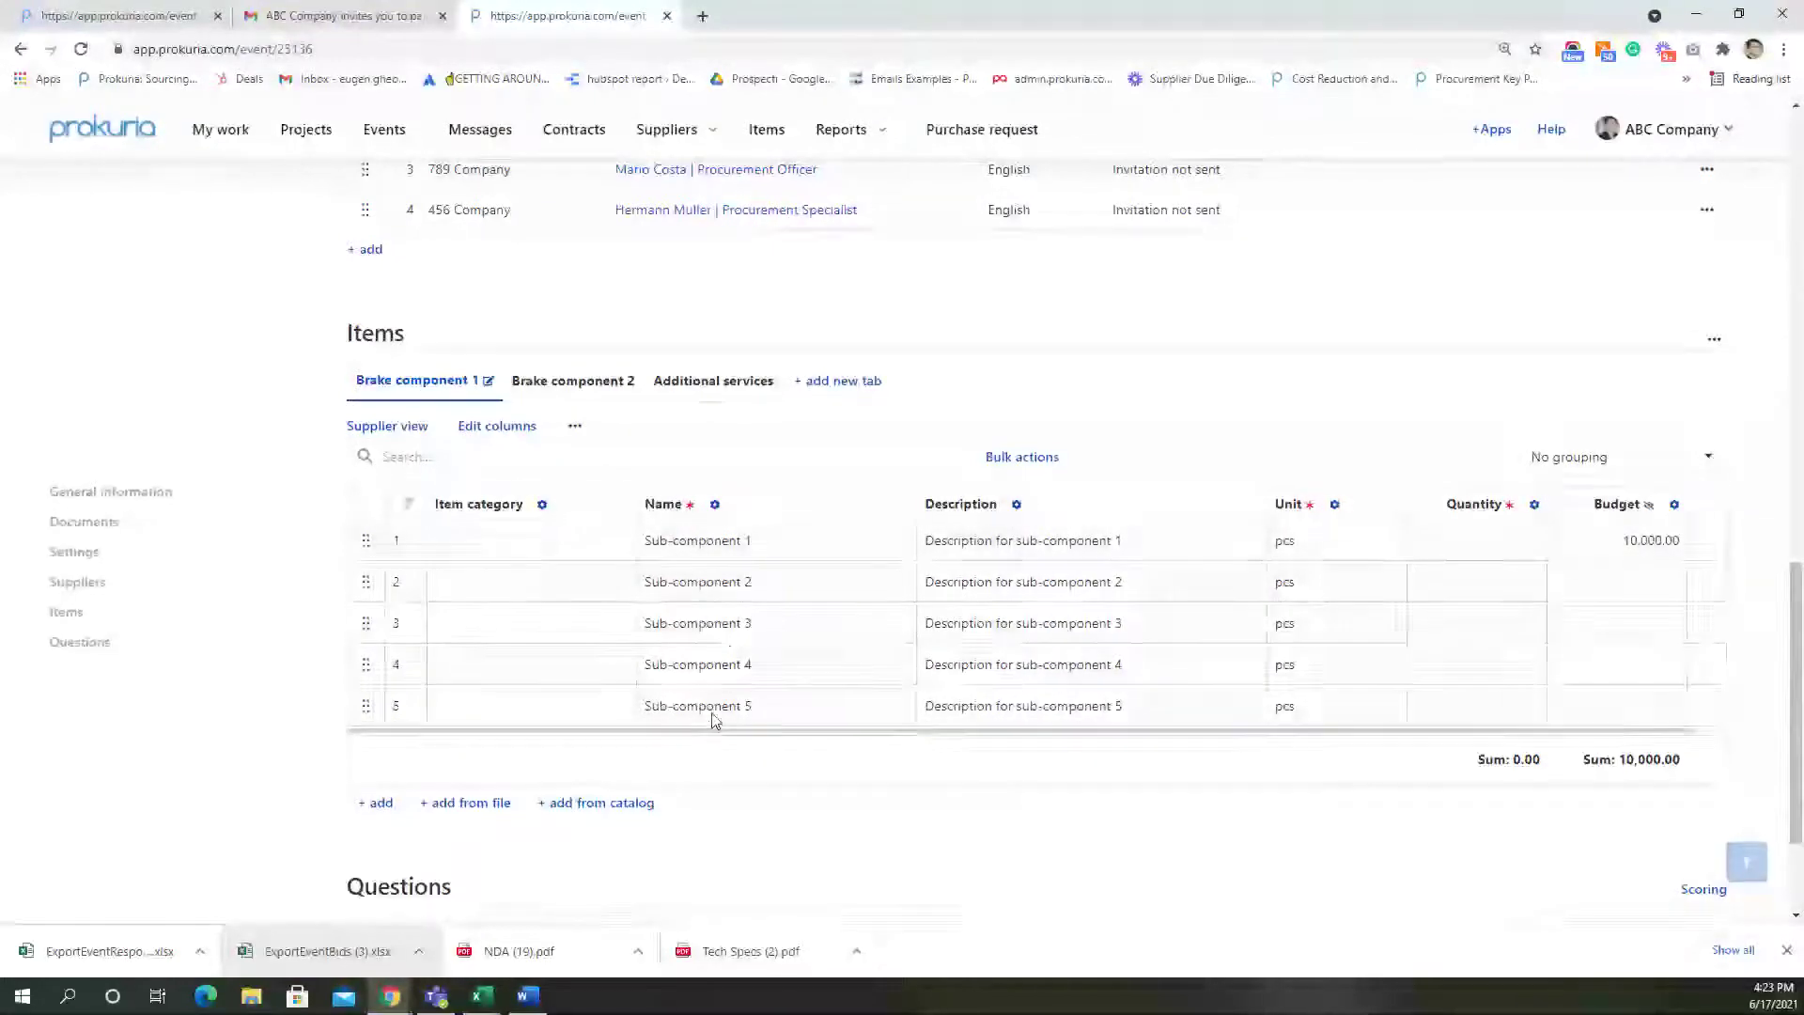
drag(697, 731, 843, 725)
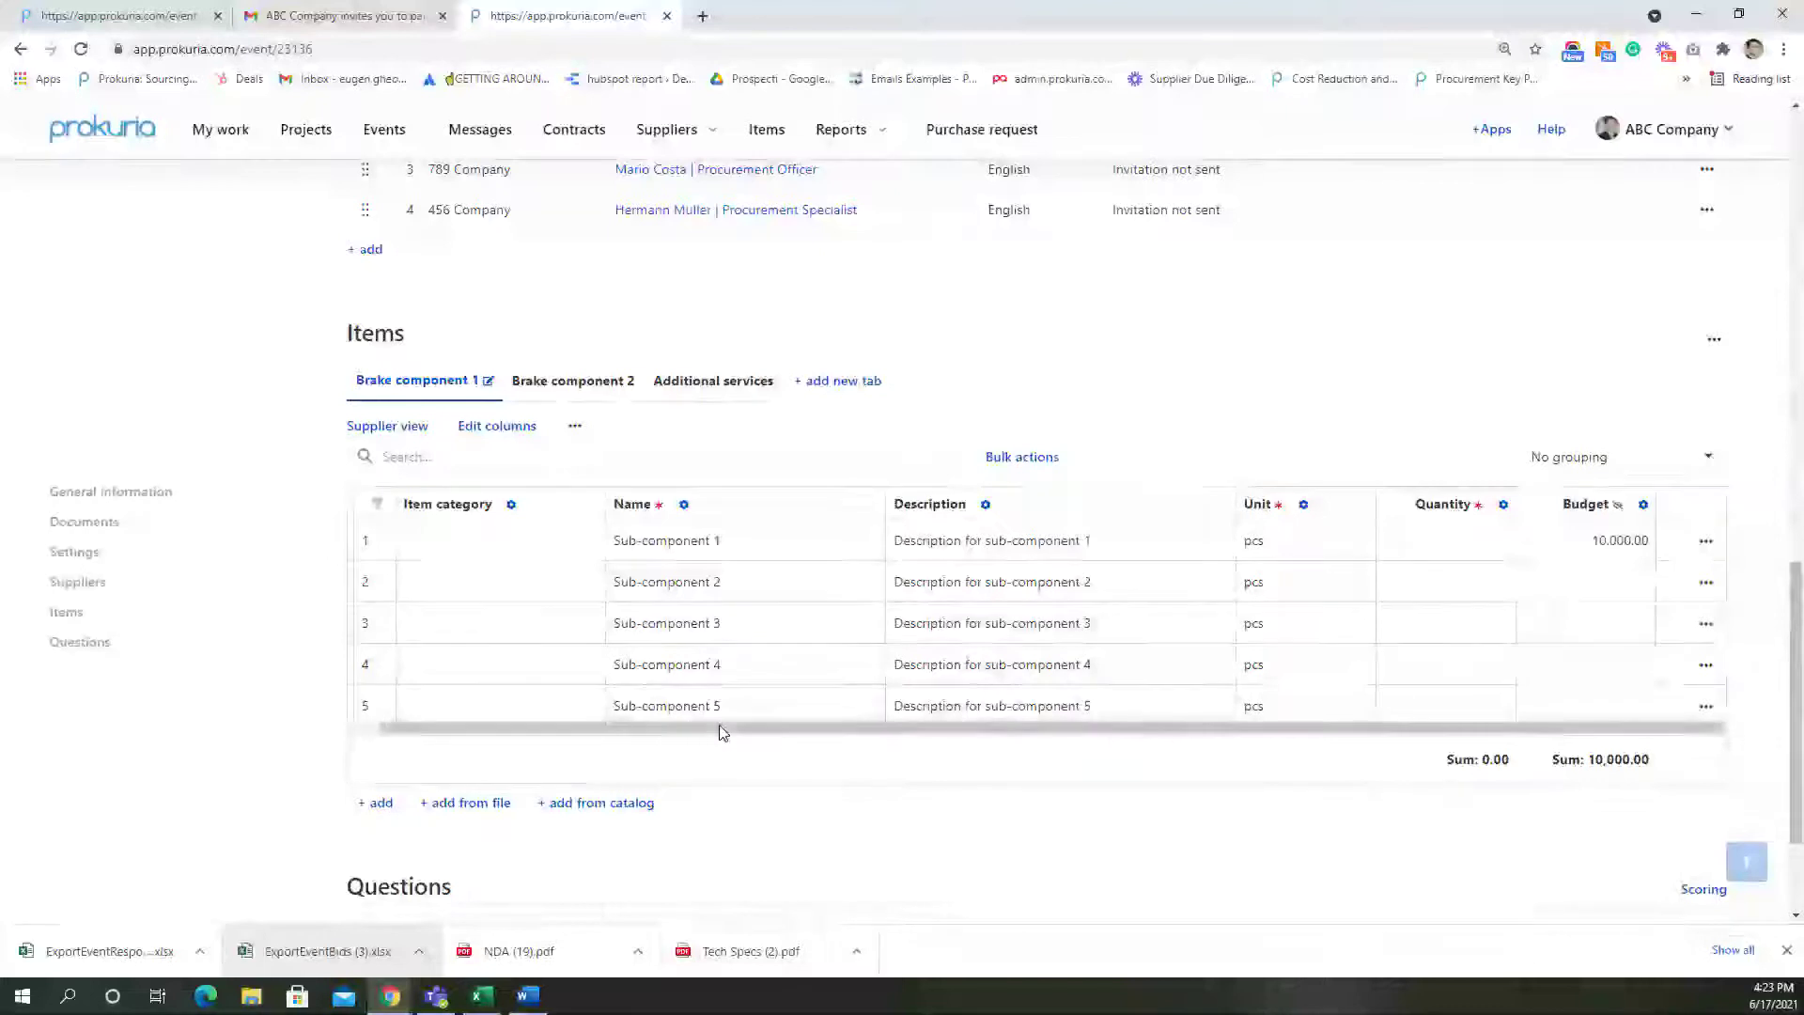
drag(720, 730, 717, 731)
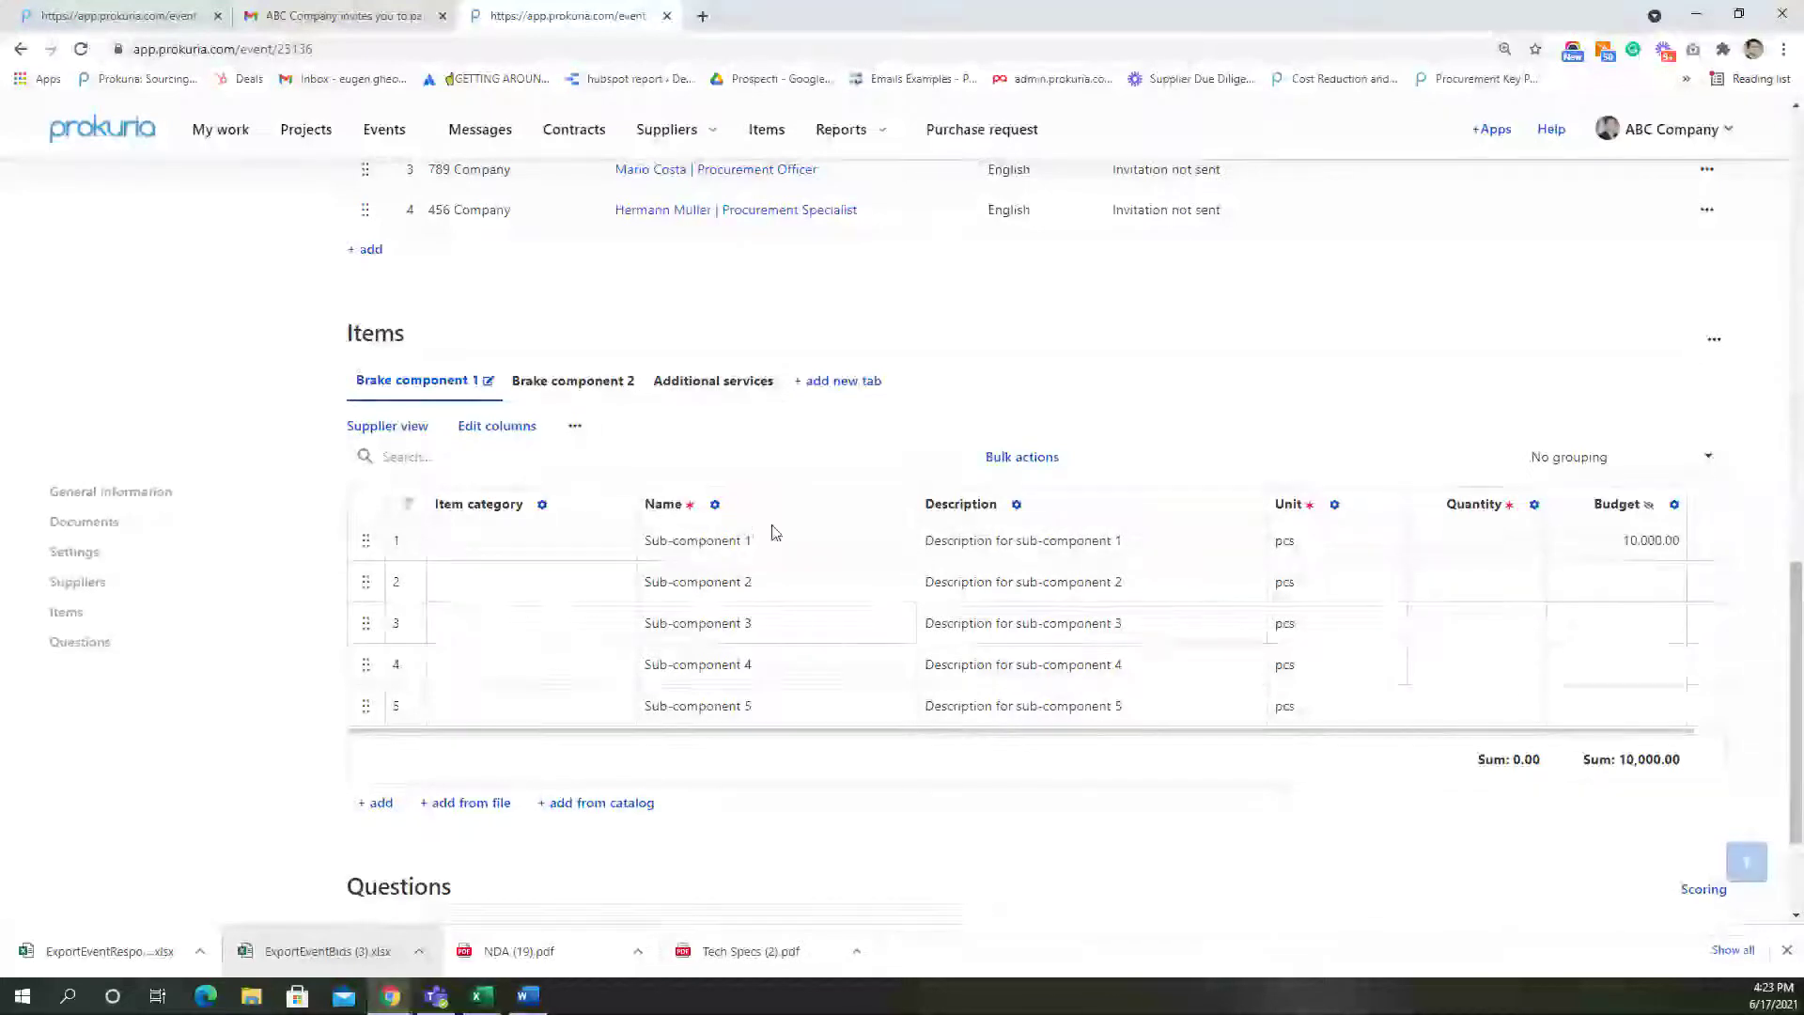
click(587, 388)
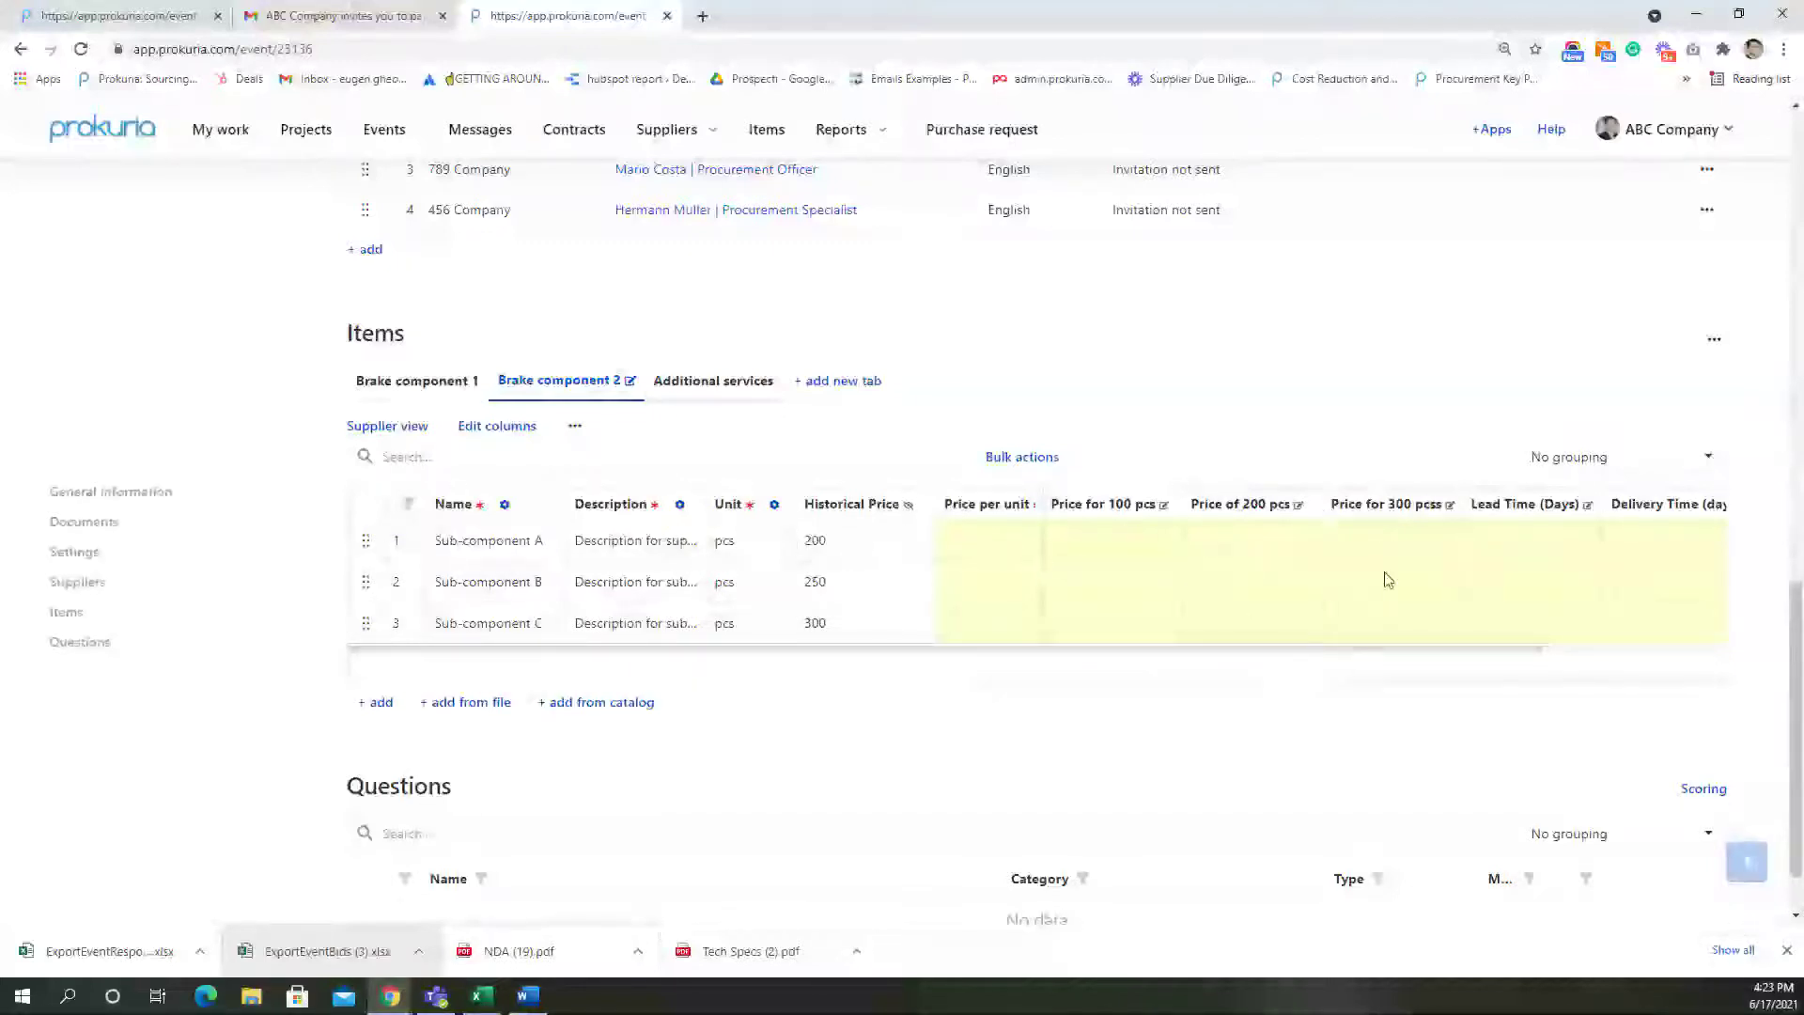
Apply the Automotive Template | Description items template to the Brake component 1 items
click(434, 391)
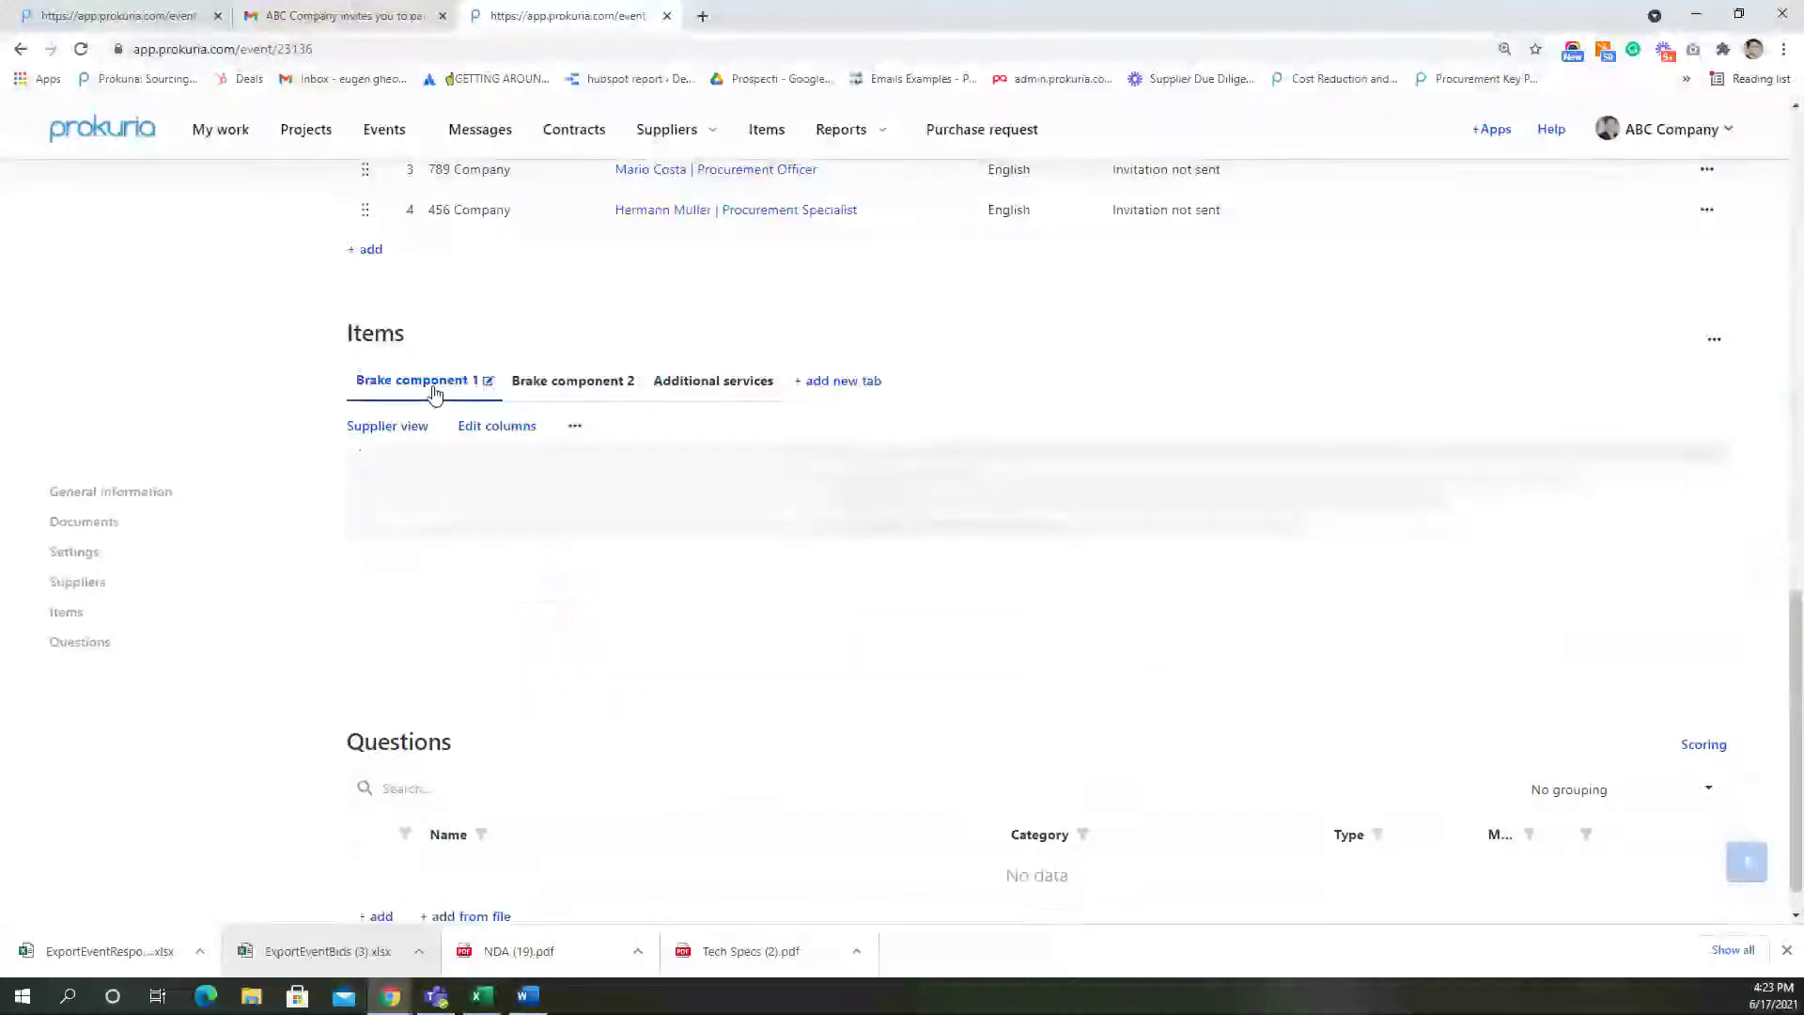
click(575, 428)
click(627, 472)
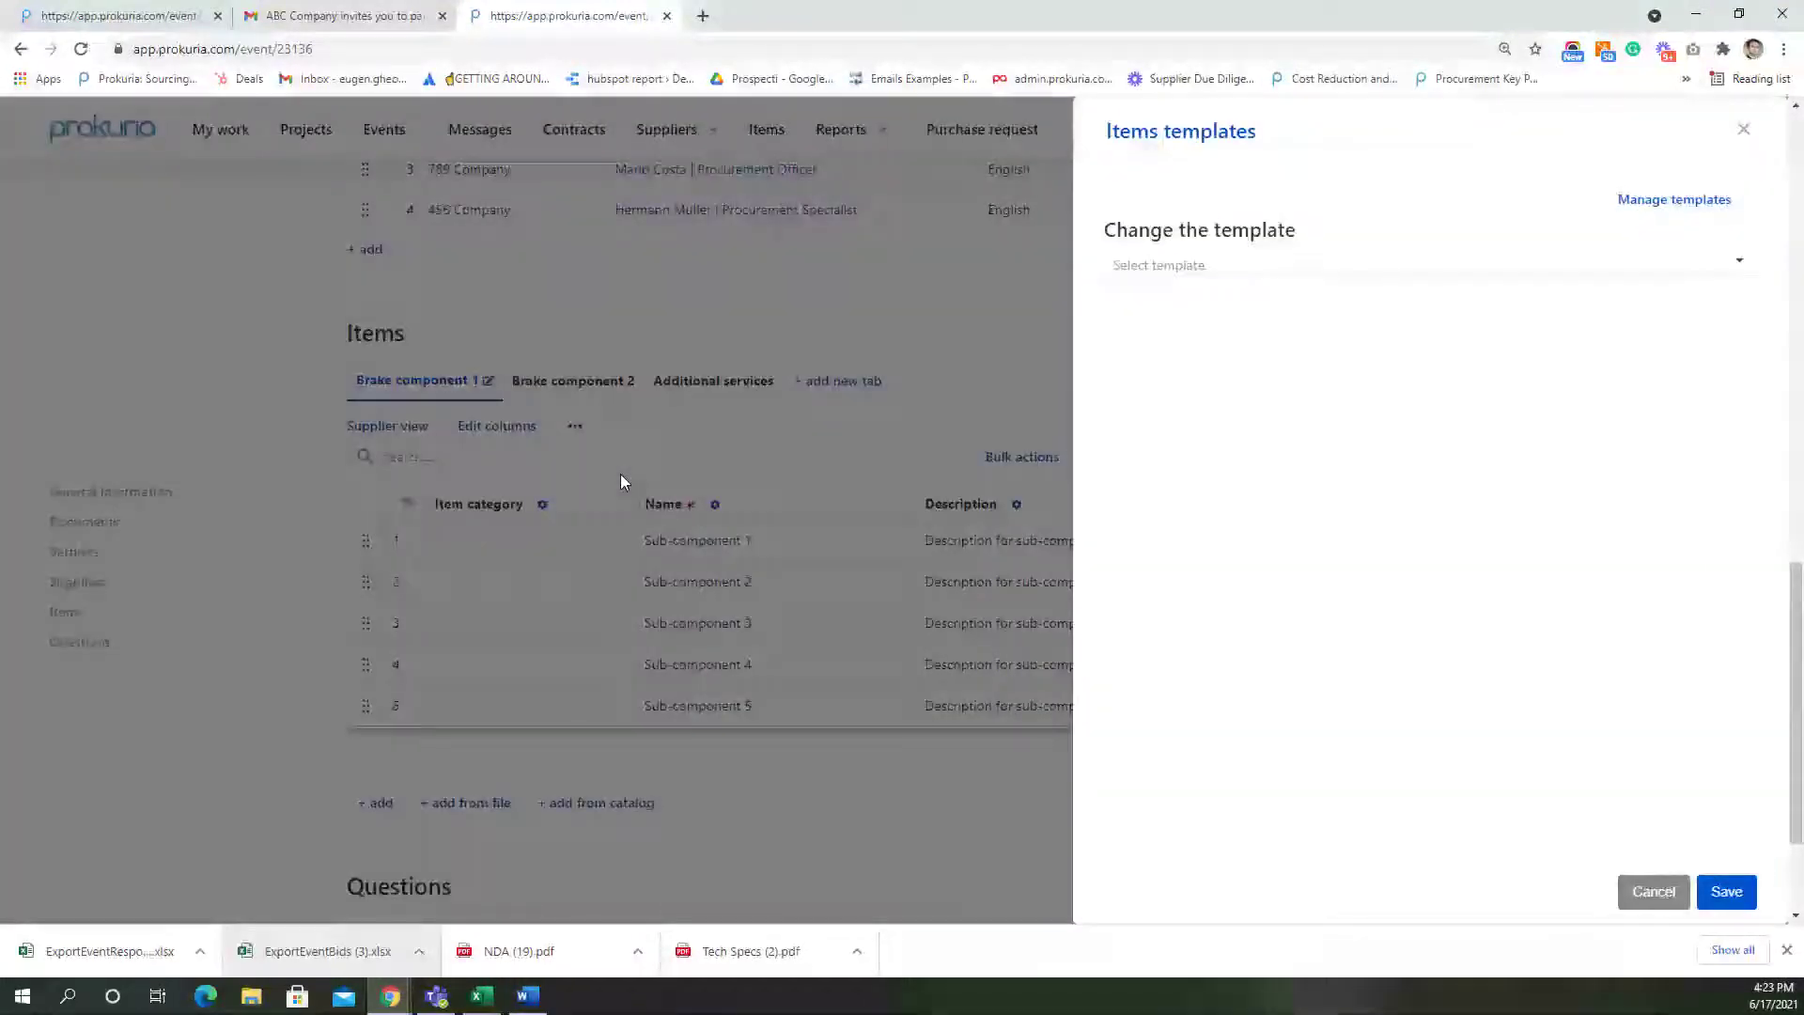
click(1220, 269)
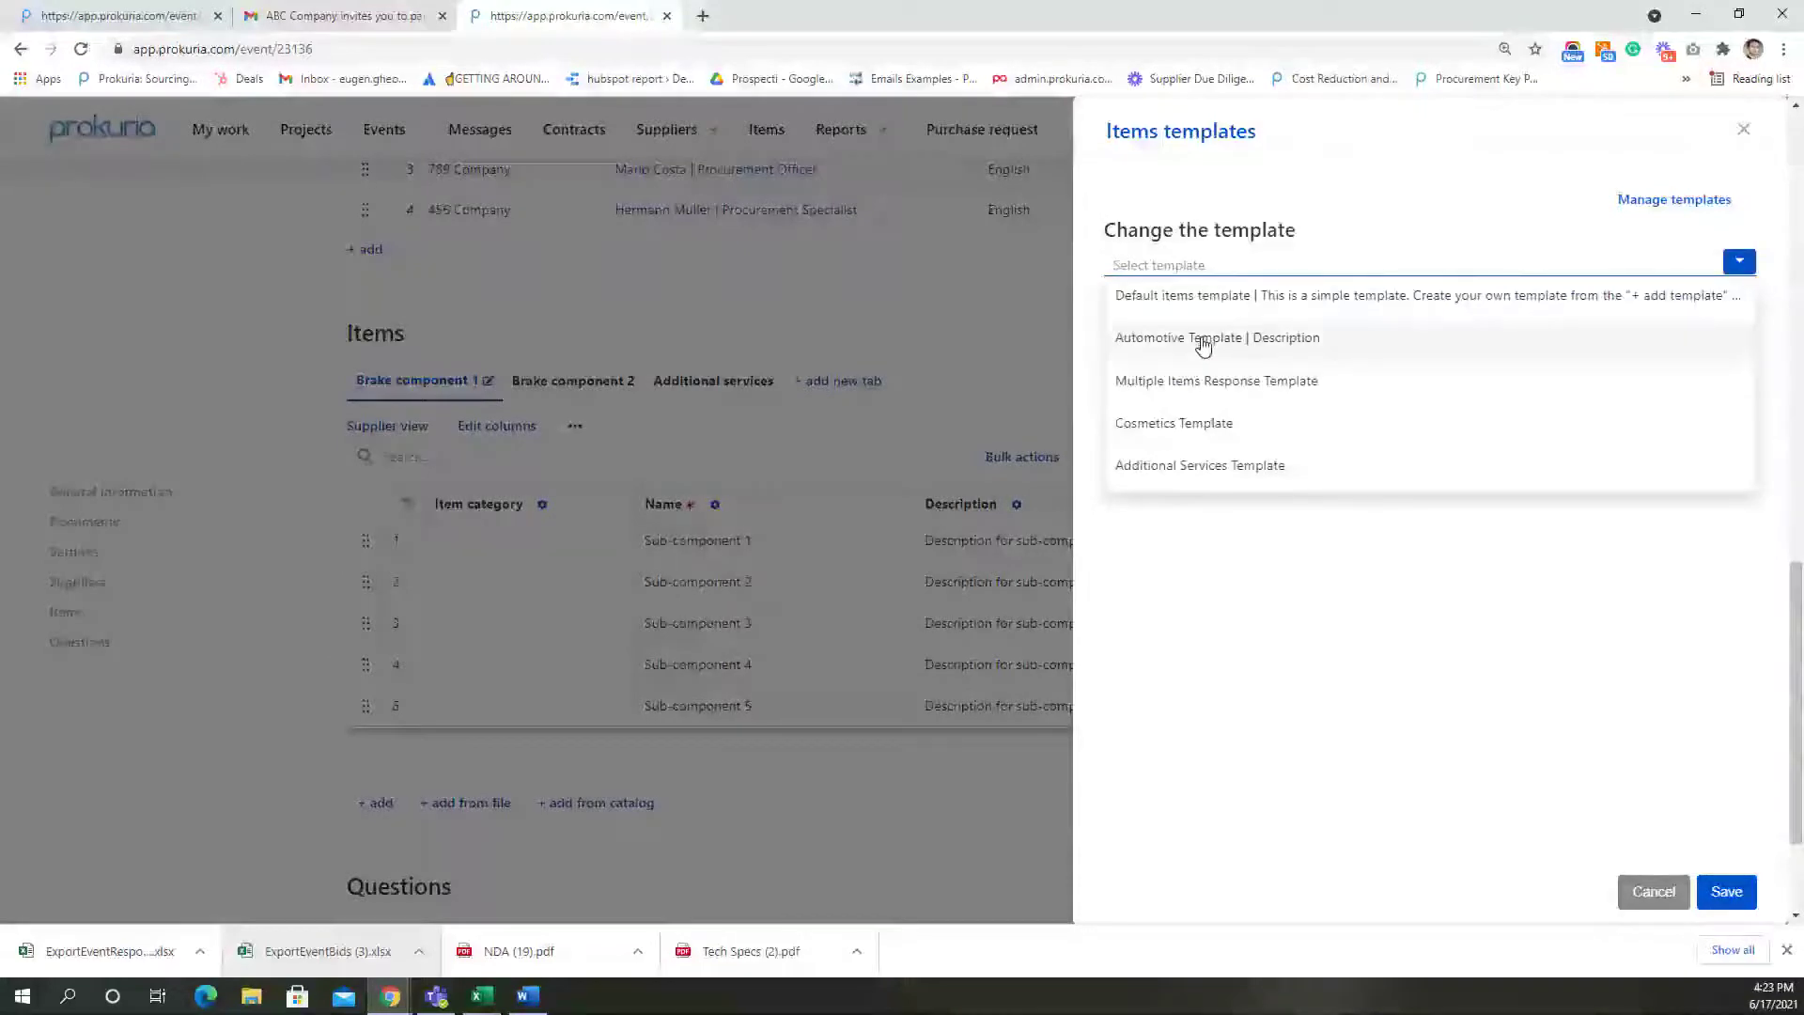
click(1199, 342)
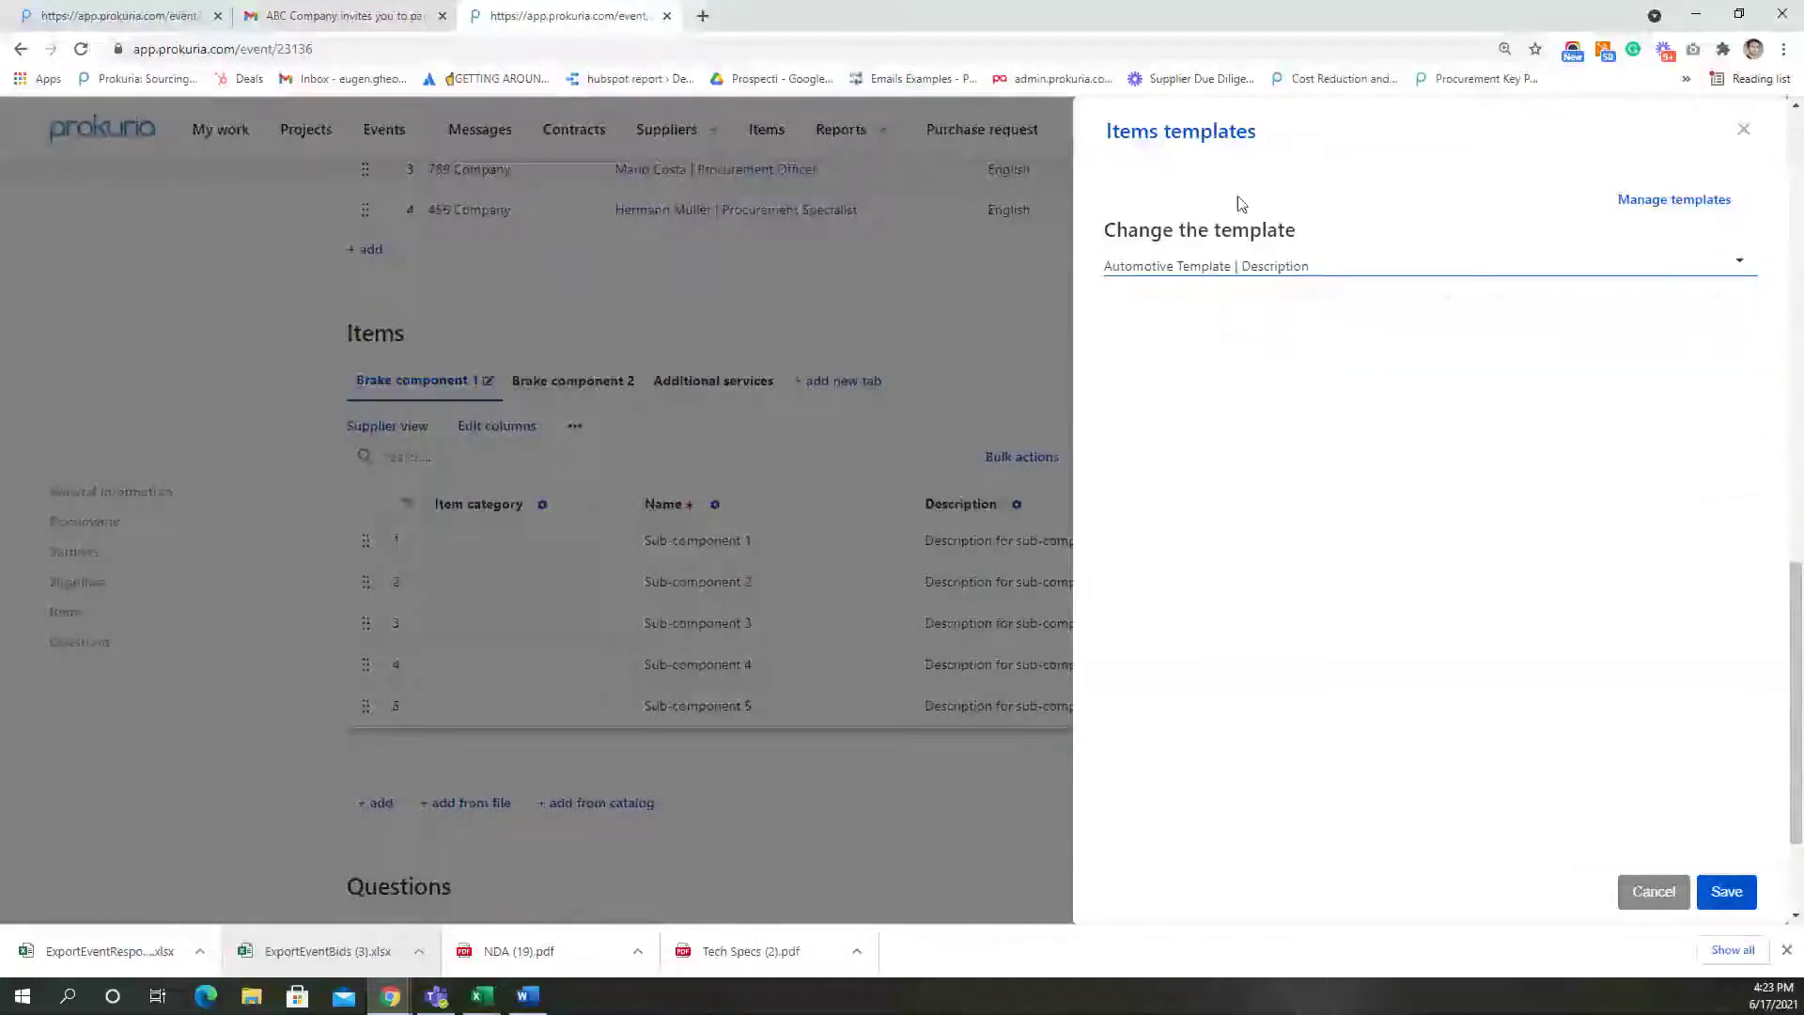
click(1728, 892)
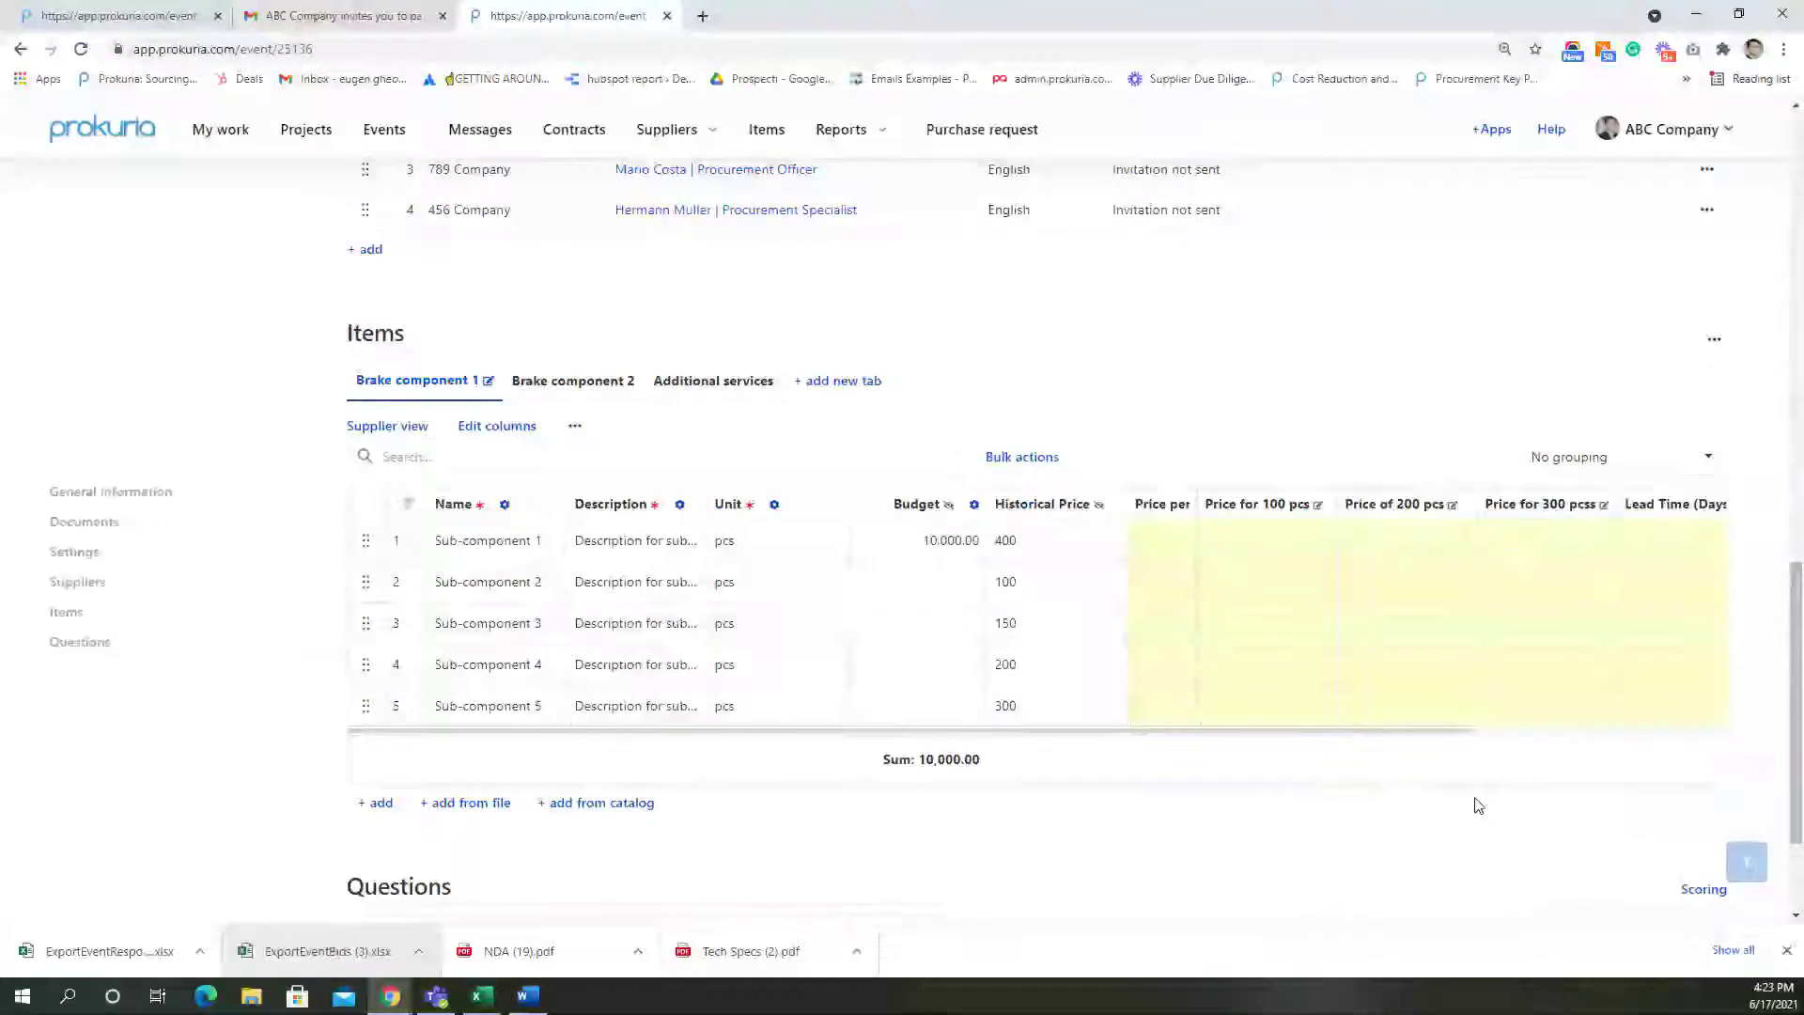
Widen the Price per unit and Delivery Location columns in the items table
drag(1197, 733, 1257, 733)
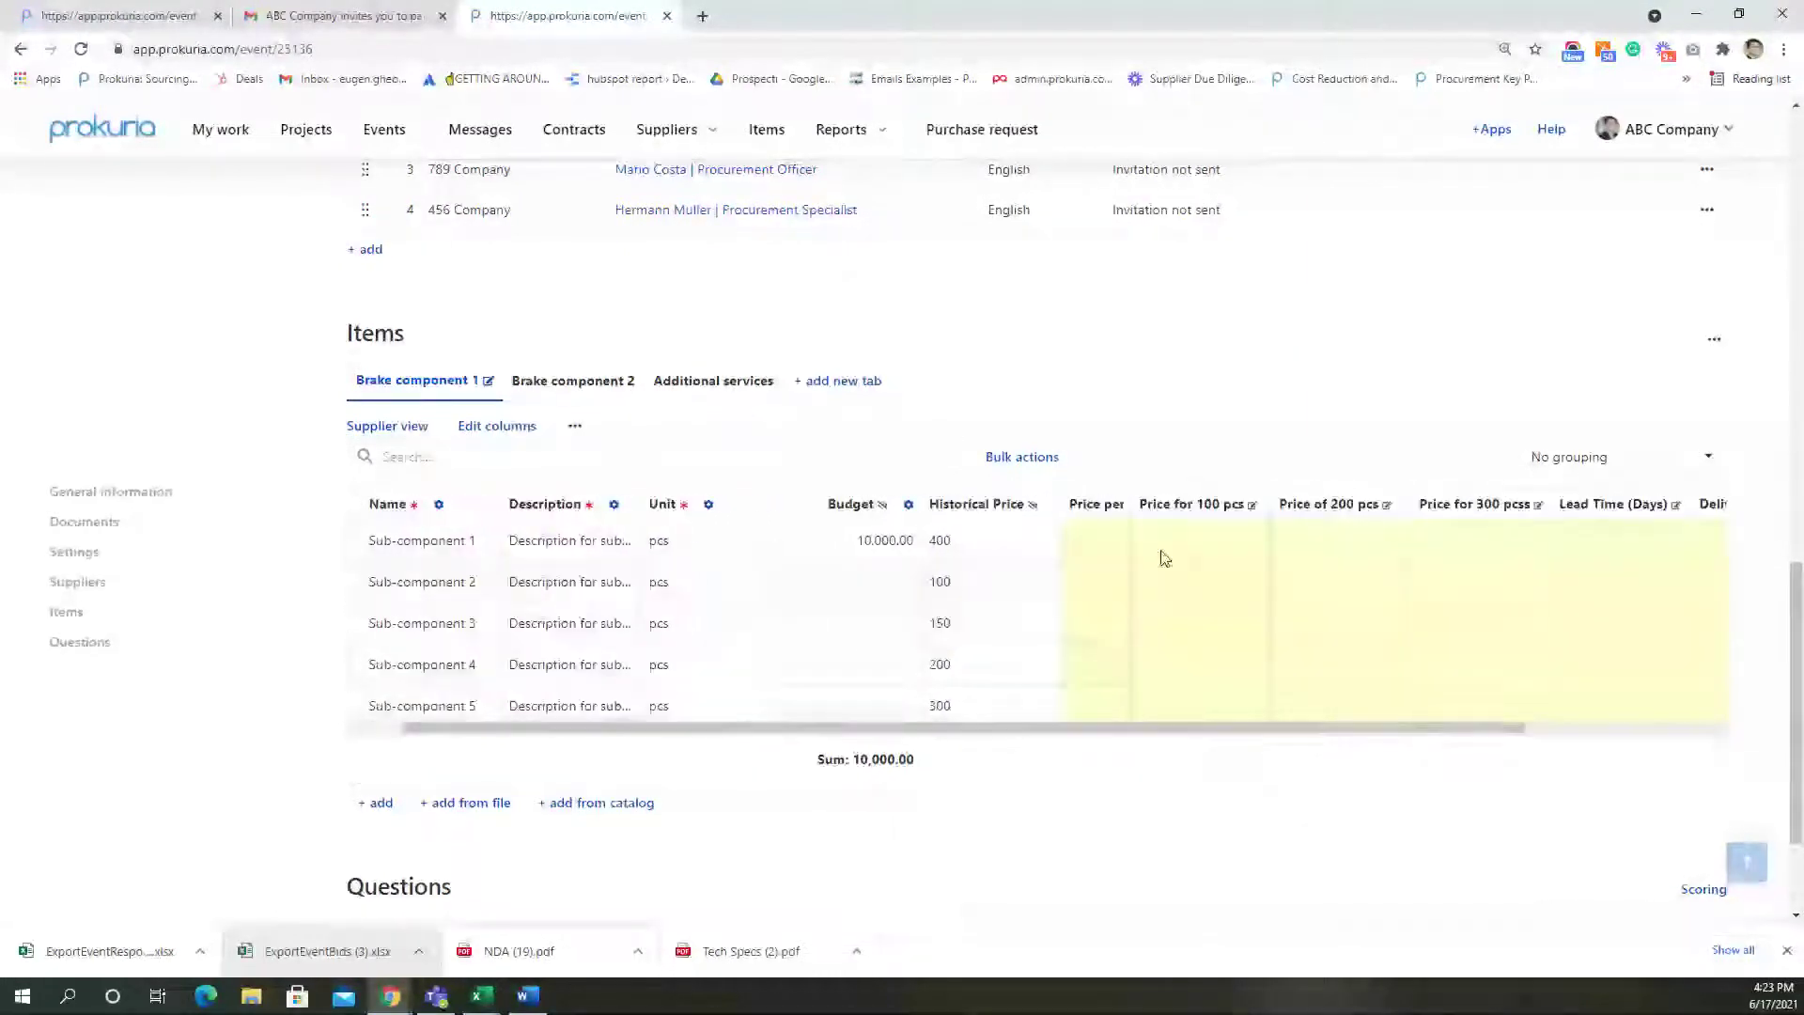
drag(1133, 496, 1195, 496)
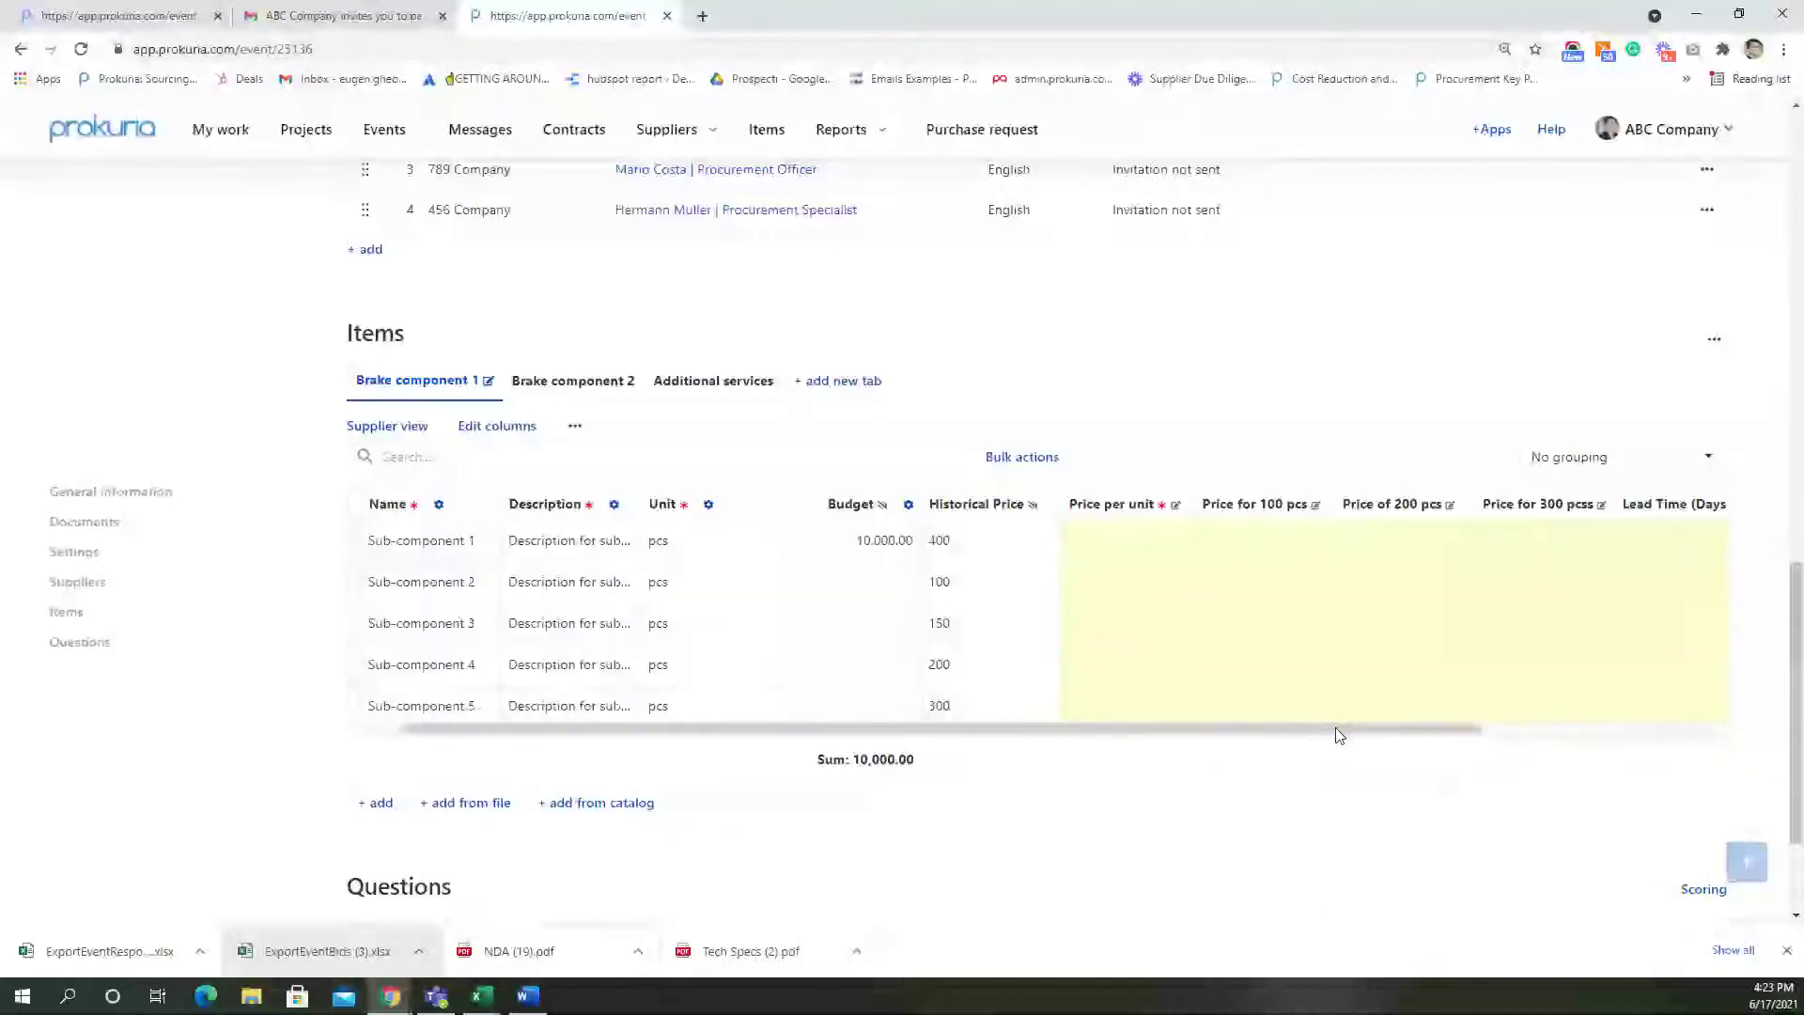
drag(1337, 732, 1591, 722)
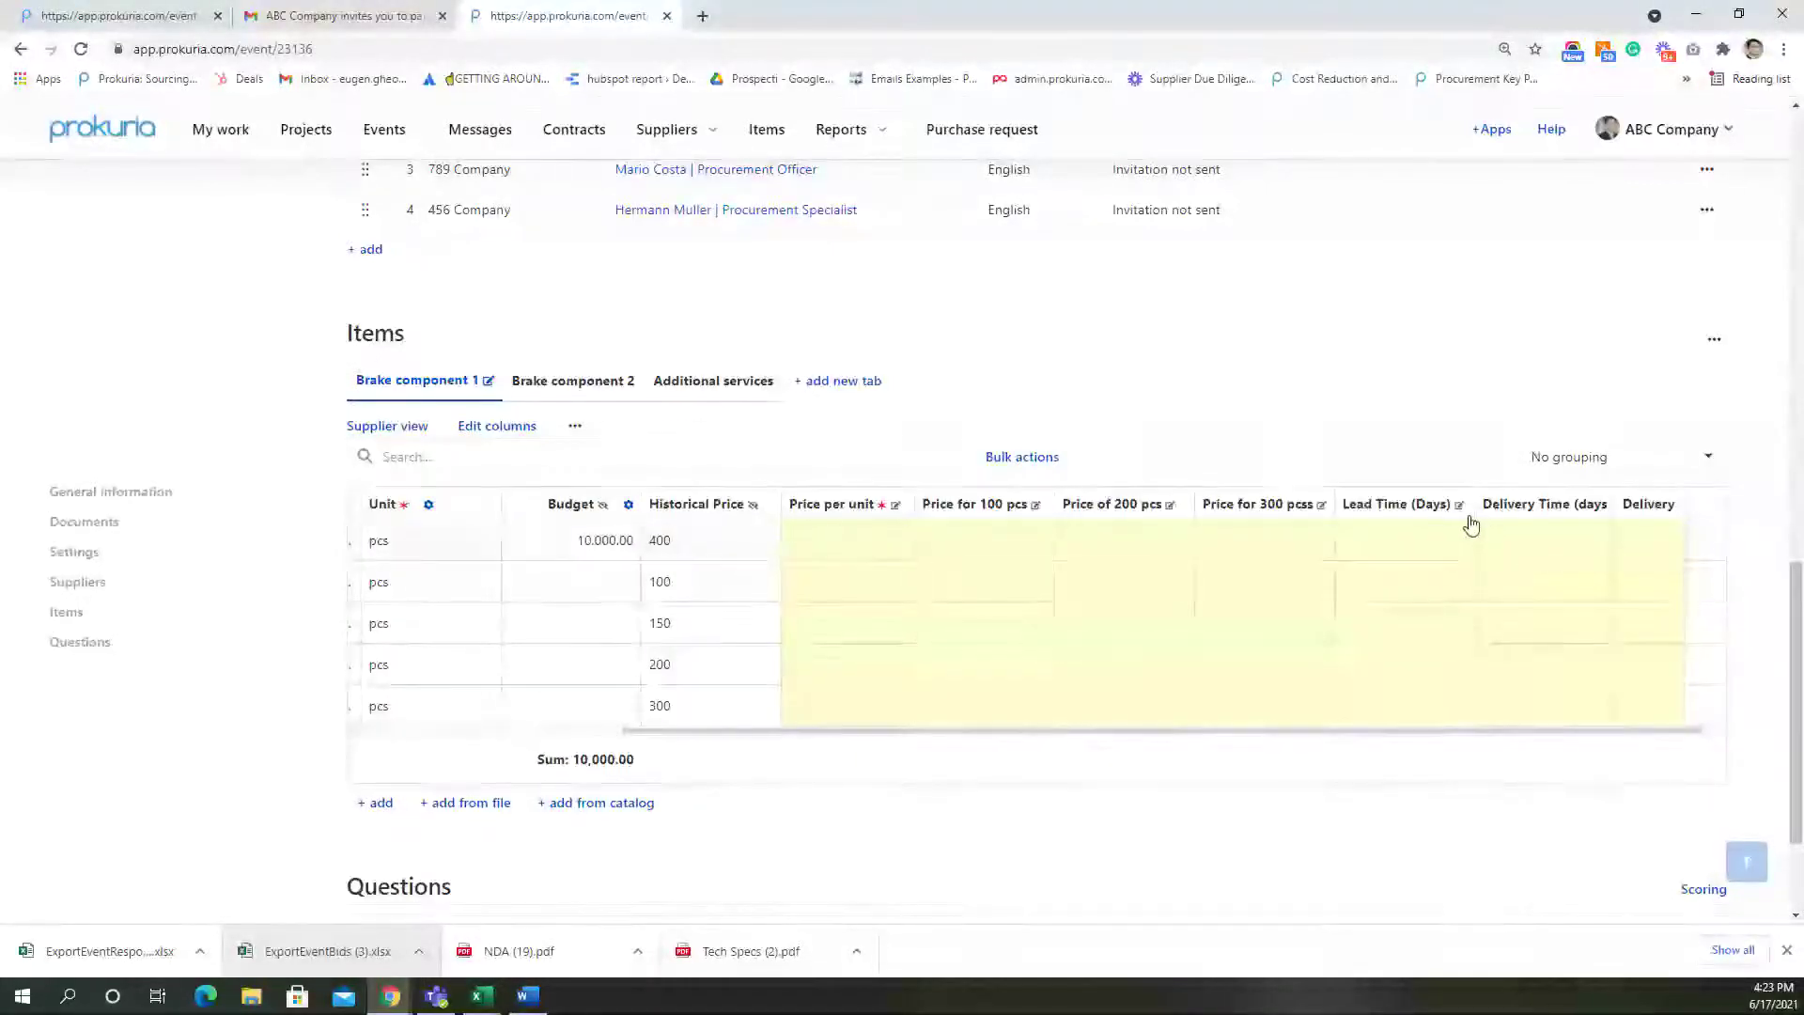
mouse_move(1683, 492)
mouse_down()
mouse_move(1734, 504)
mouse_move(1699, 495)
mouse_up()
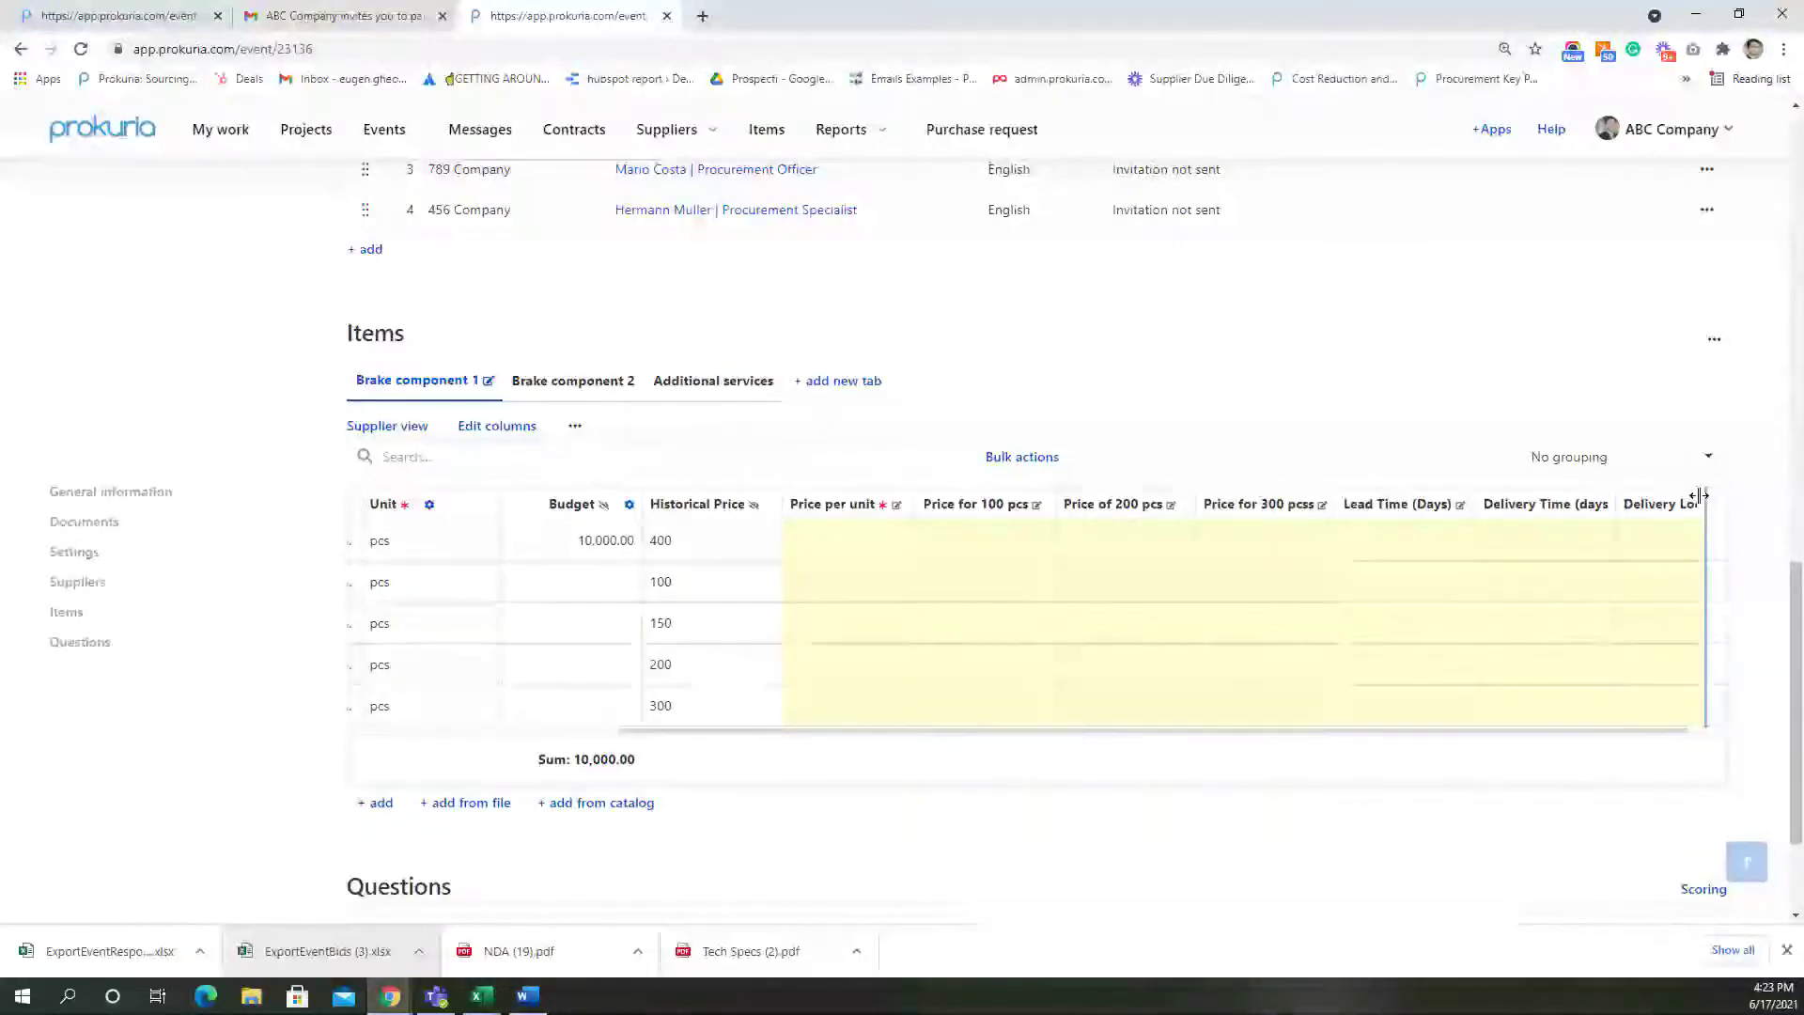
drag(797, 733, 524, 733)
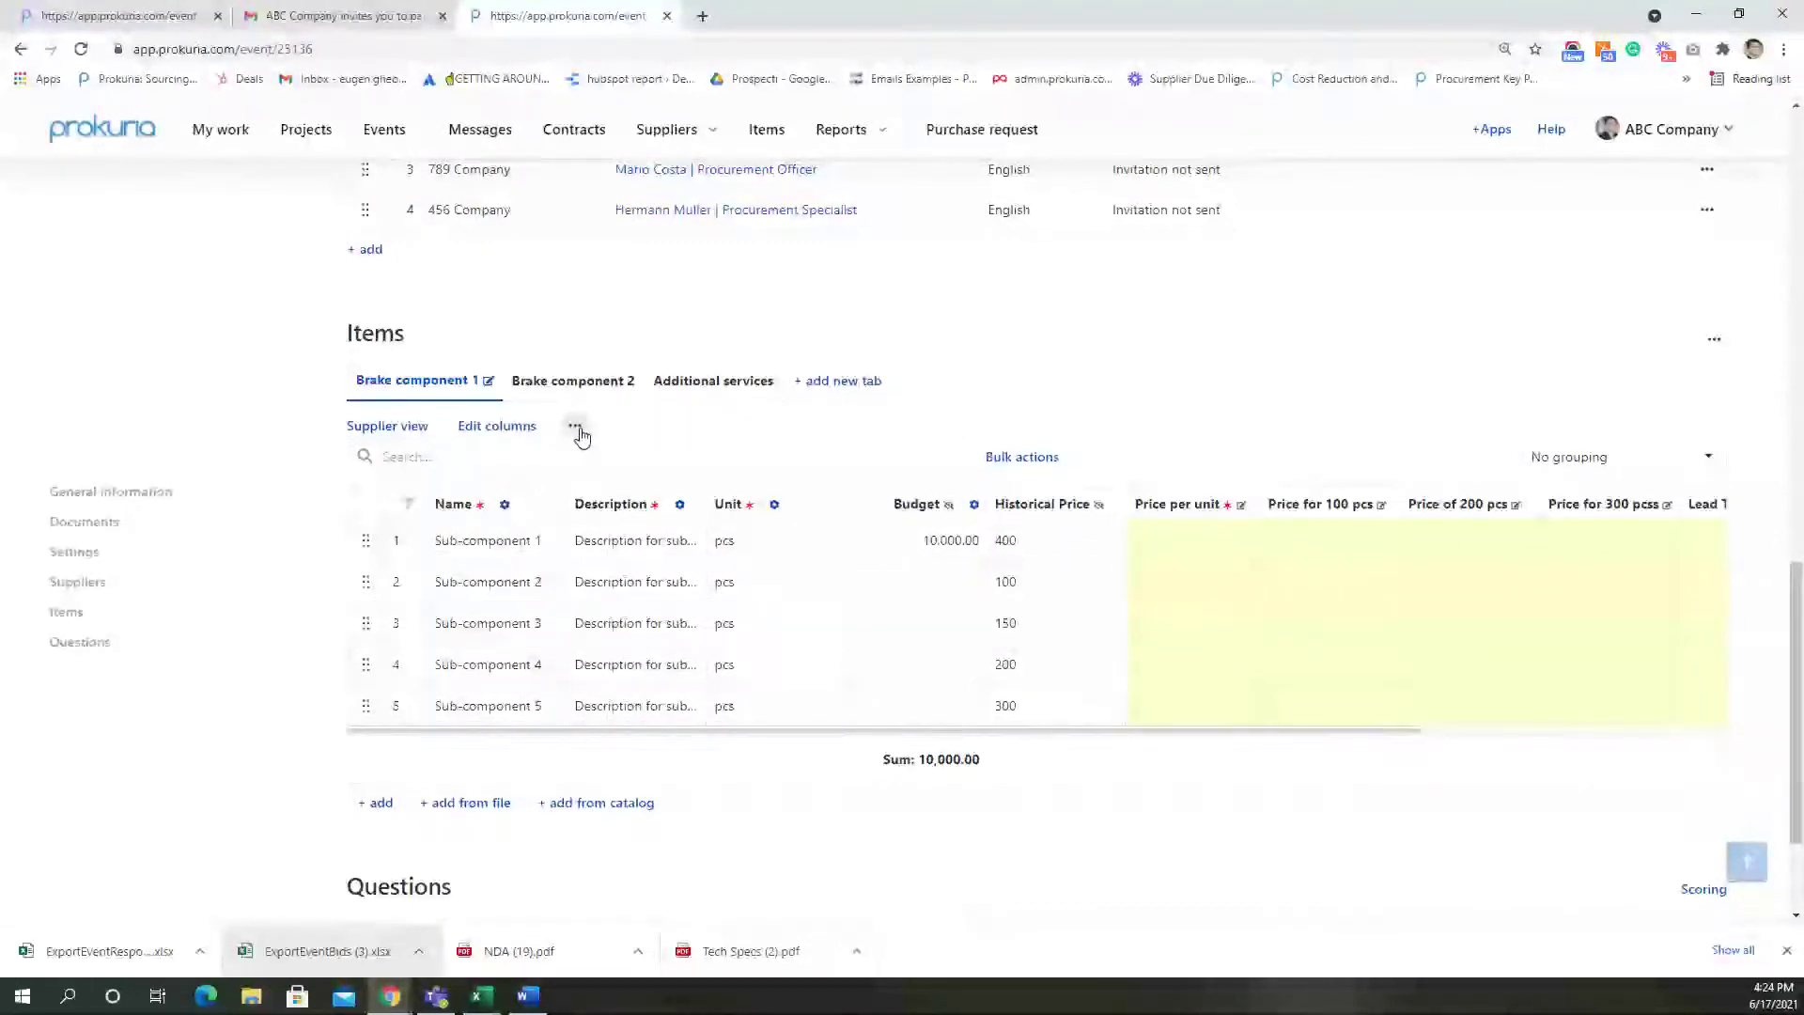
Show the Additional services items and scroll across their Location, Description, Mandatory and Price columns
click(563, 385)
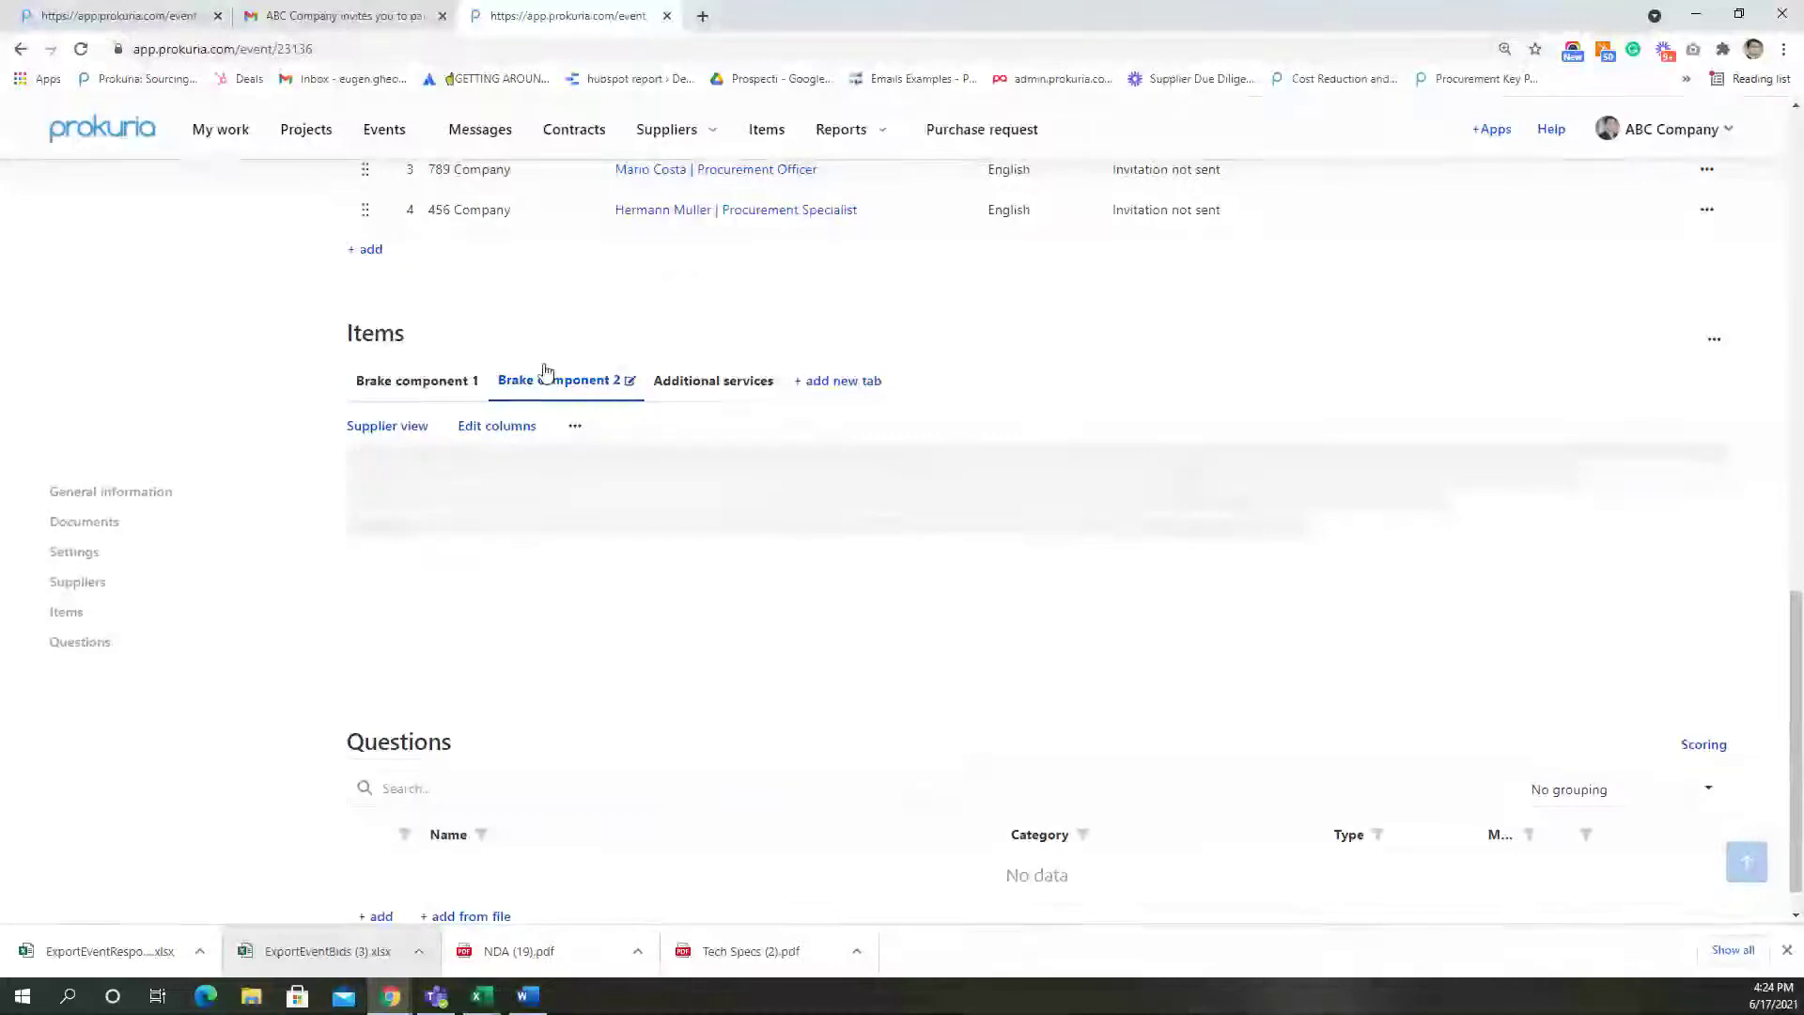
click(738, 387)
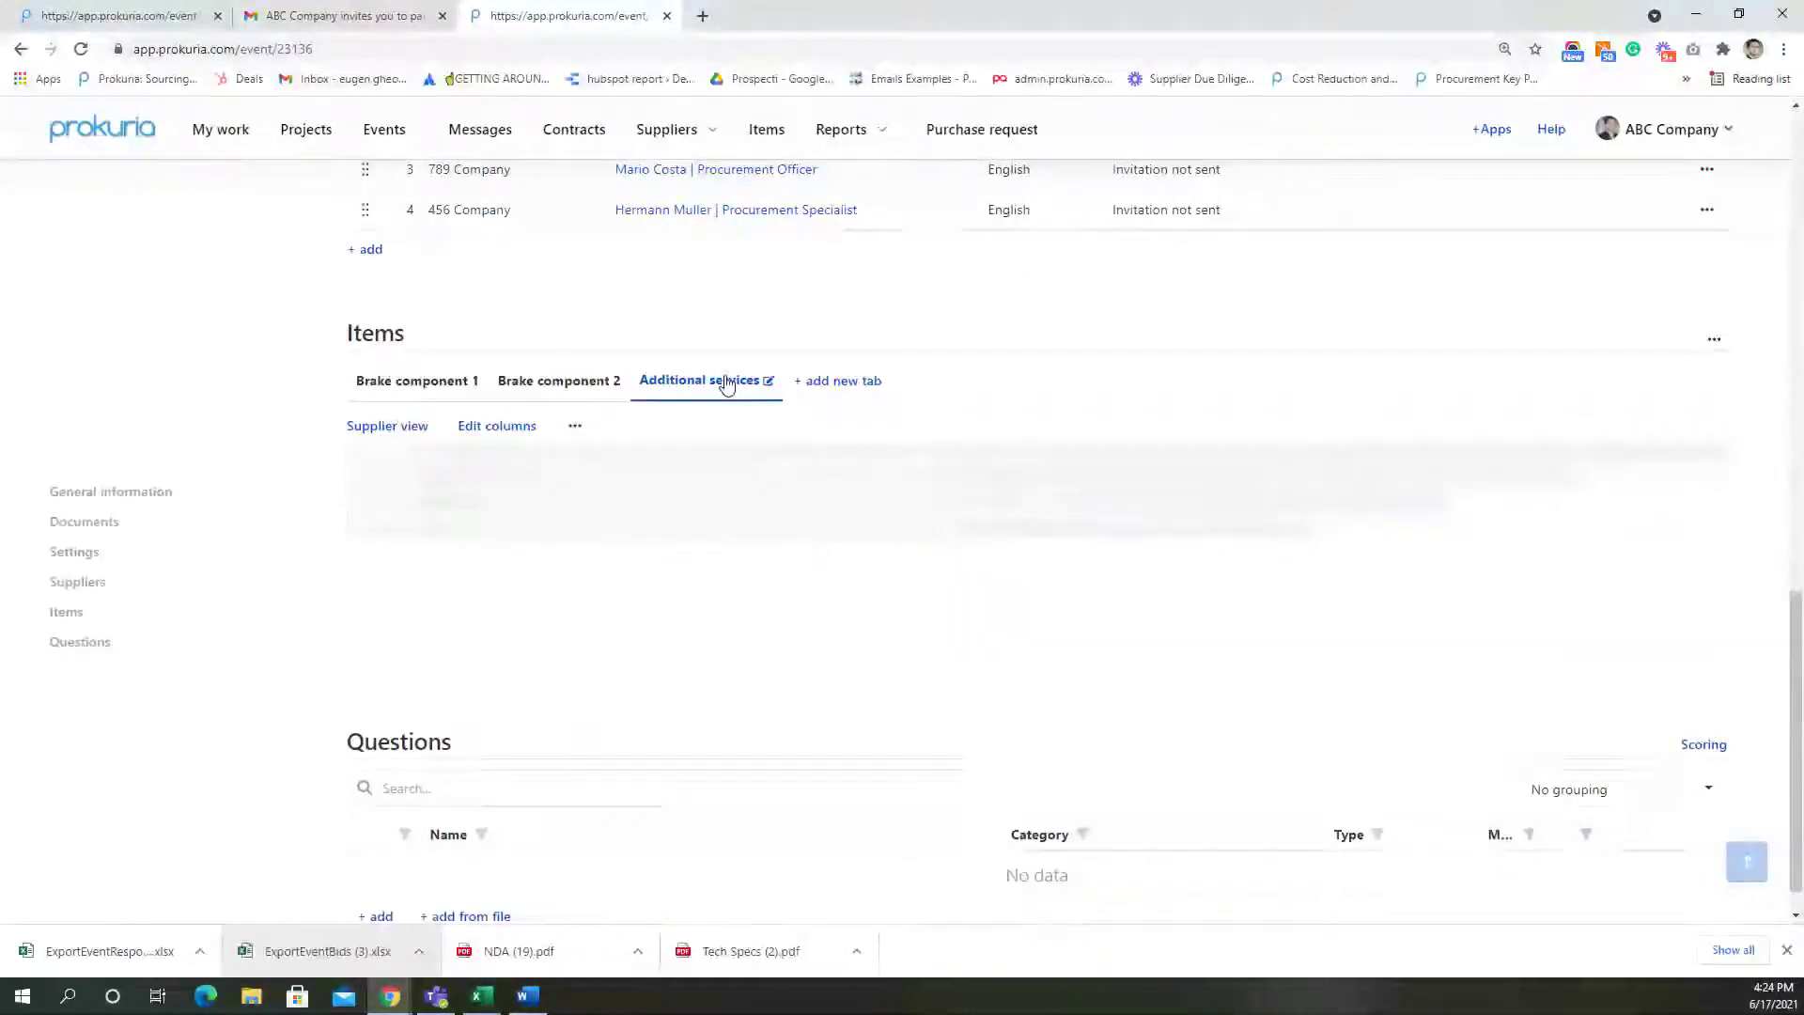
drag(740, 650, 1010, 628)
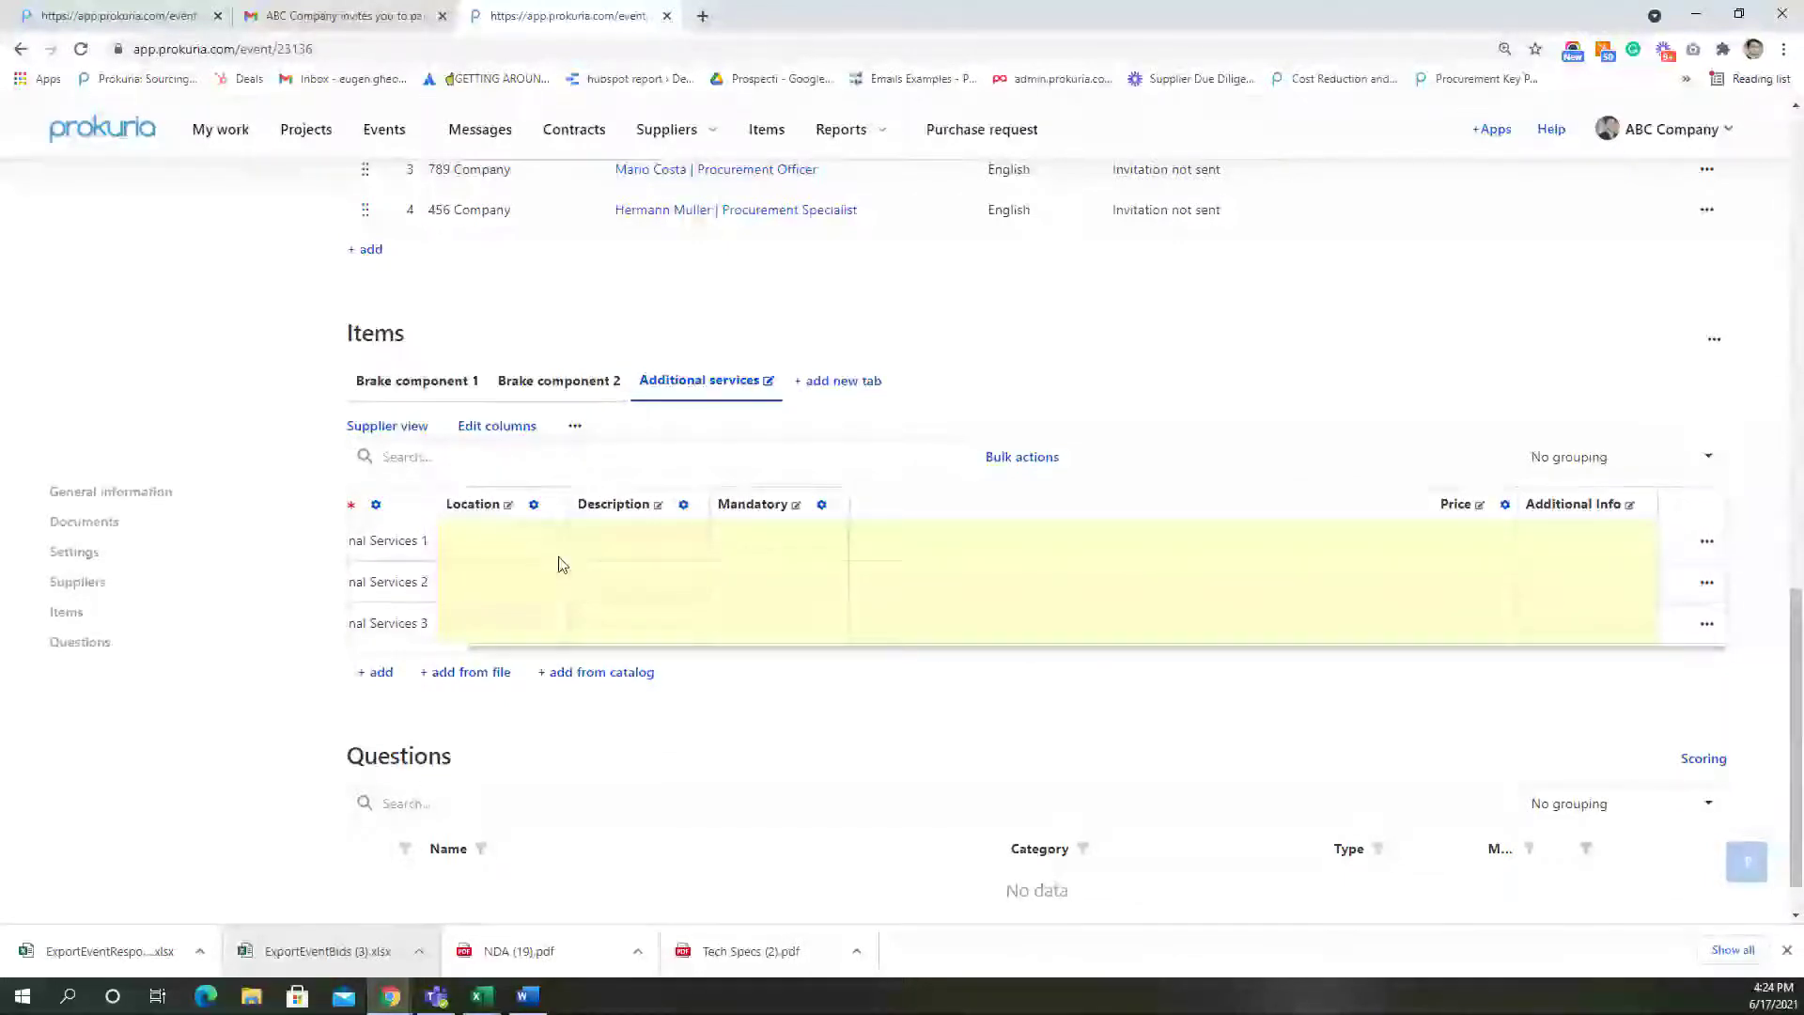
drag(1075, 652, 874, 642)
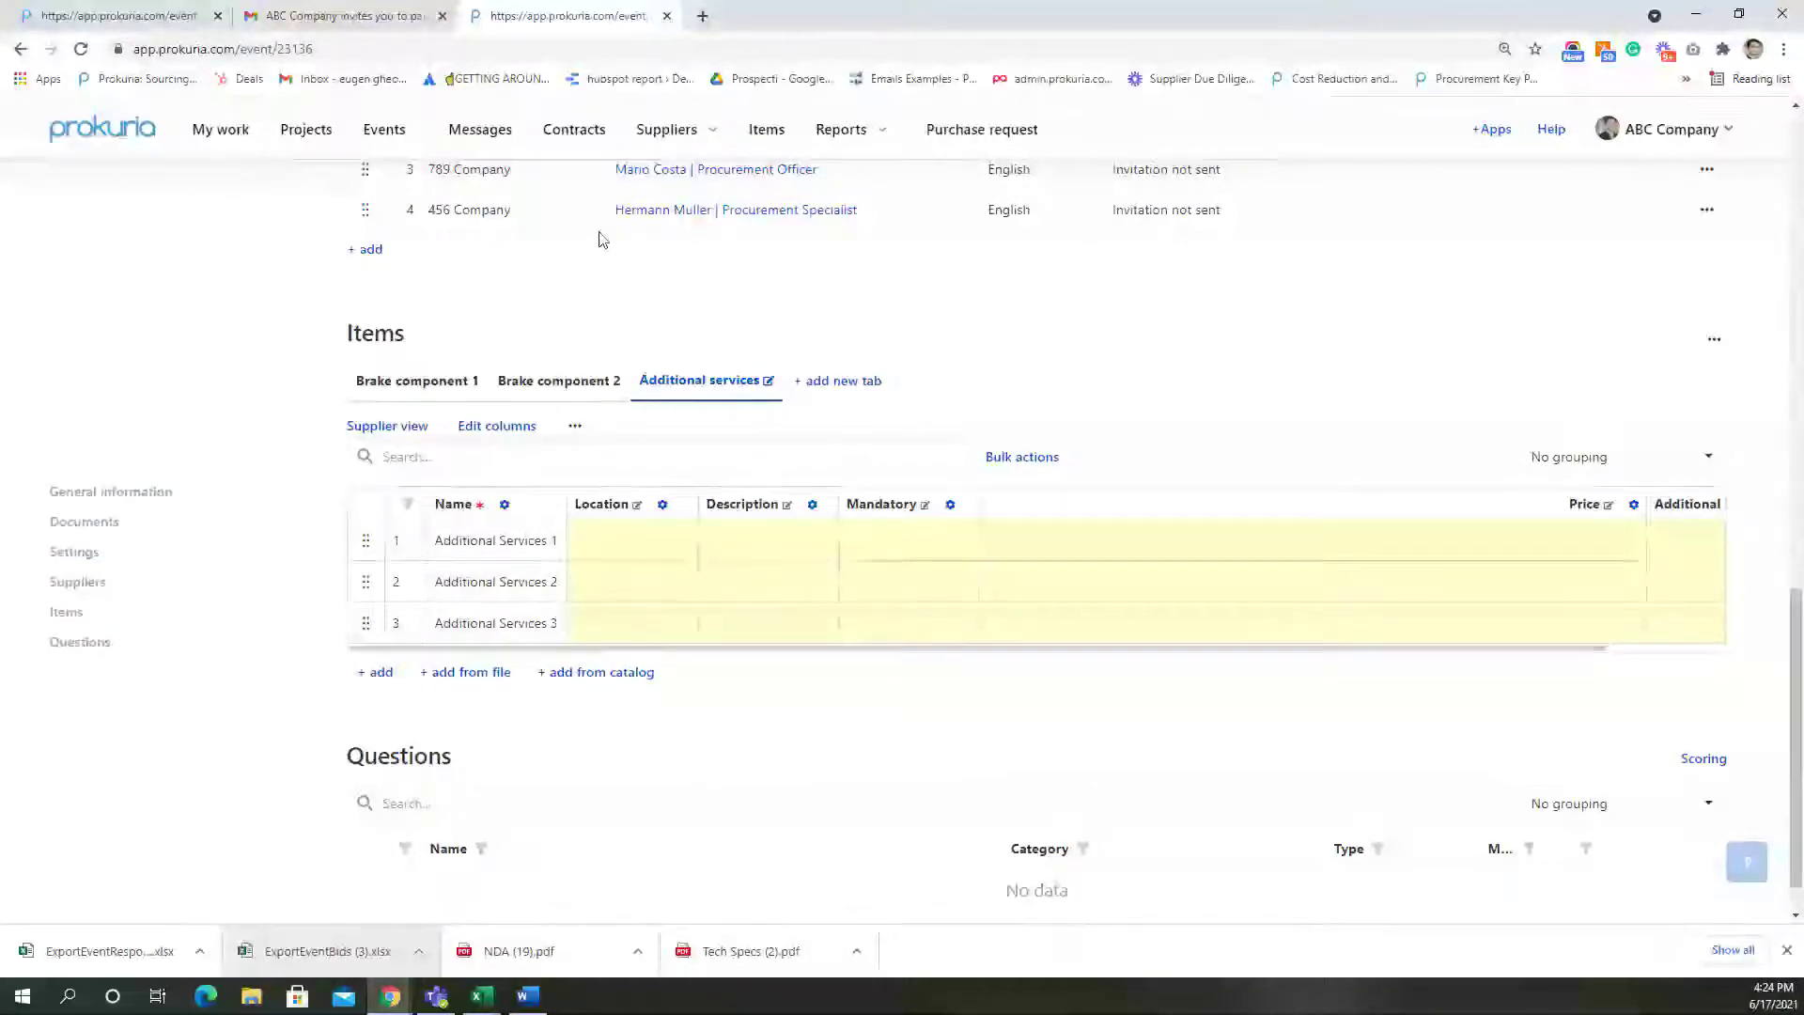
mouse_move(671, 136)
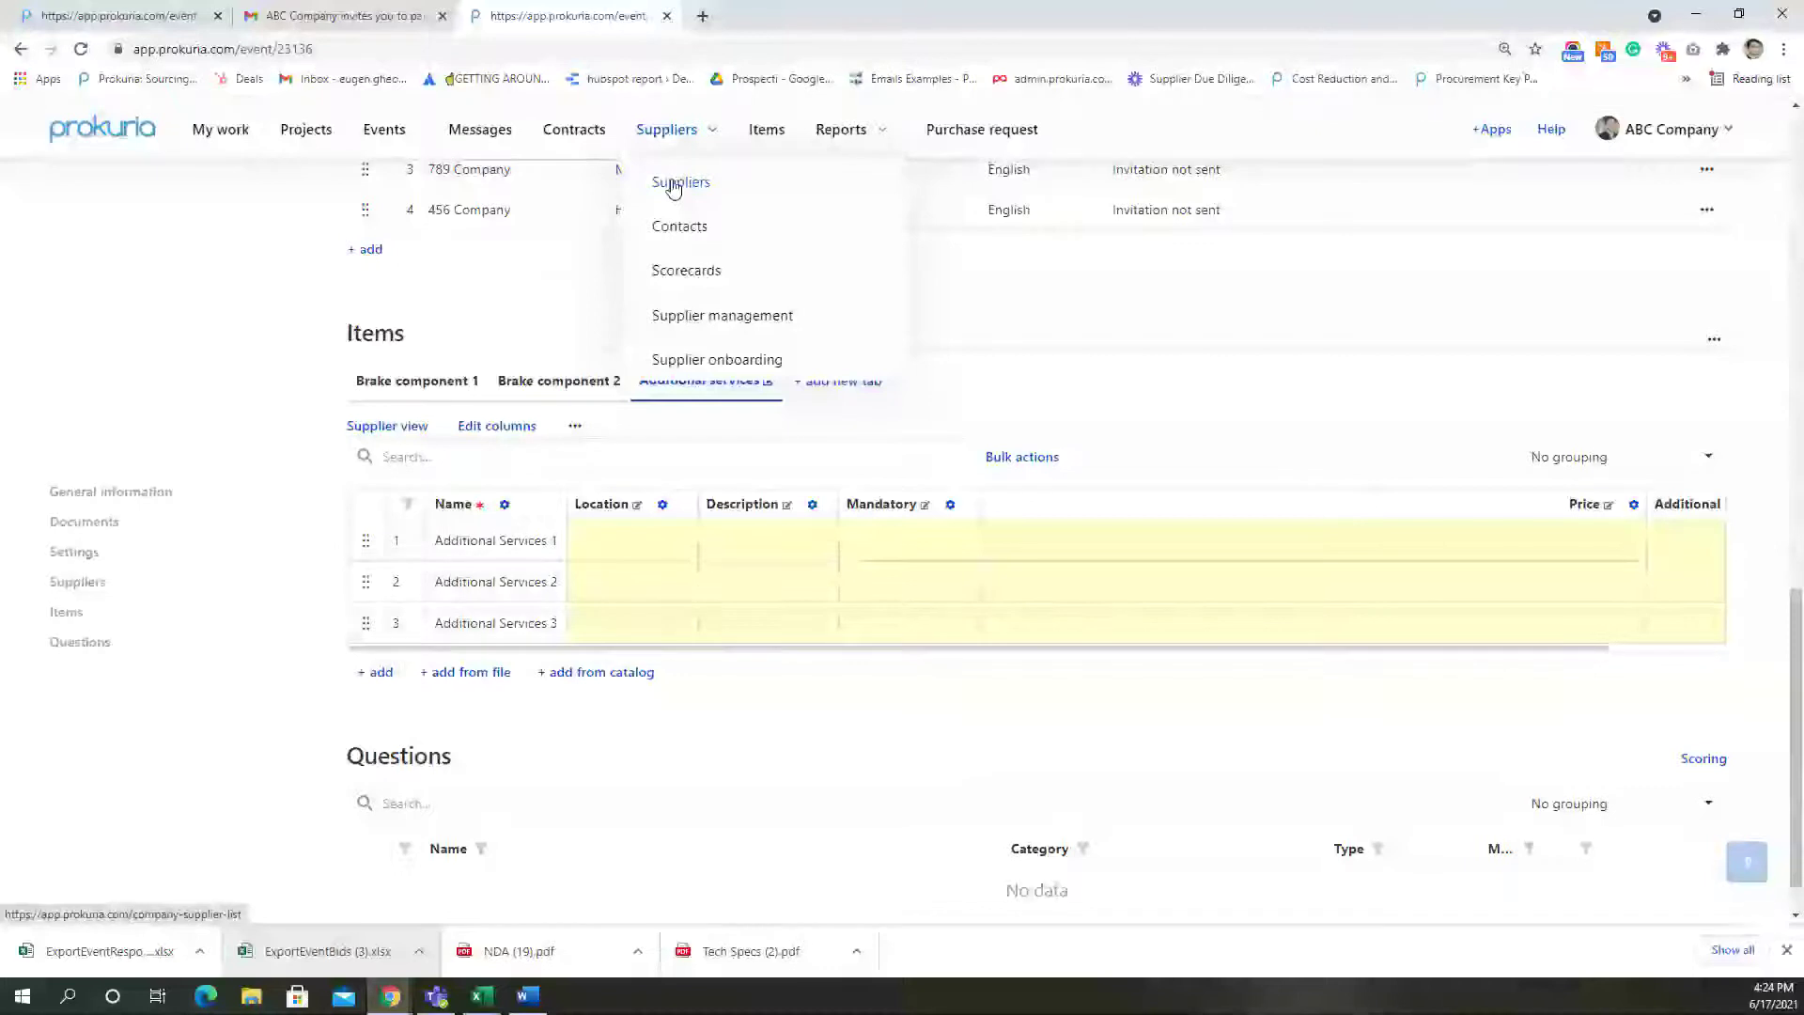
Go to the Suppliers list from the top navigation menu
click(673, 184)
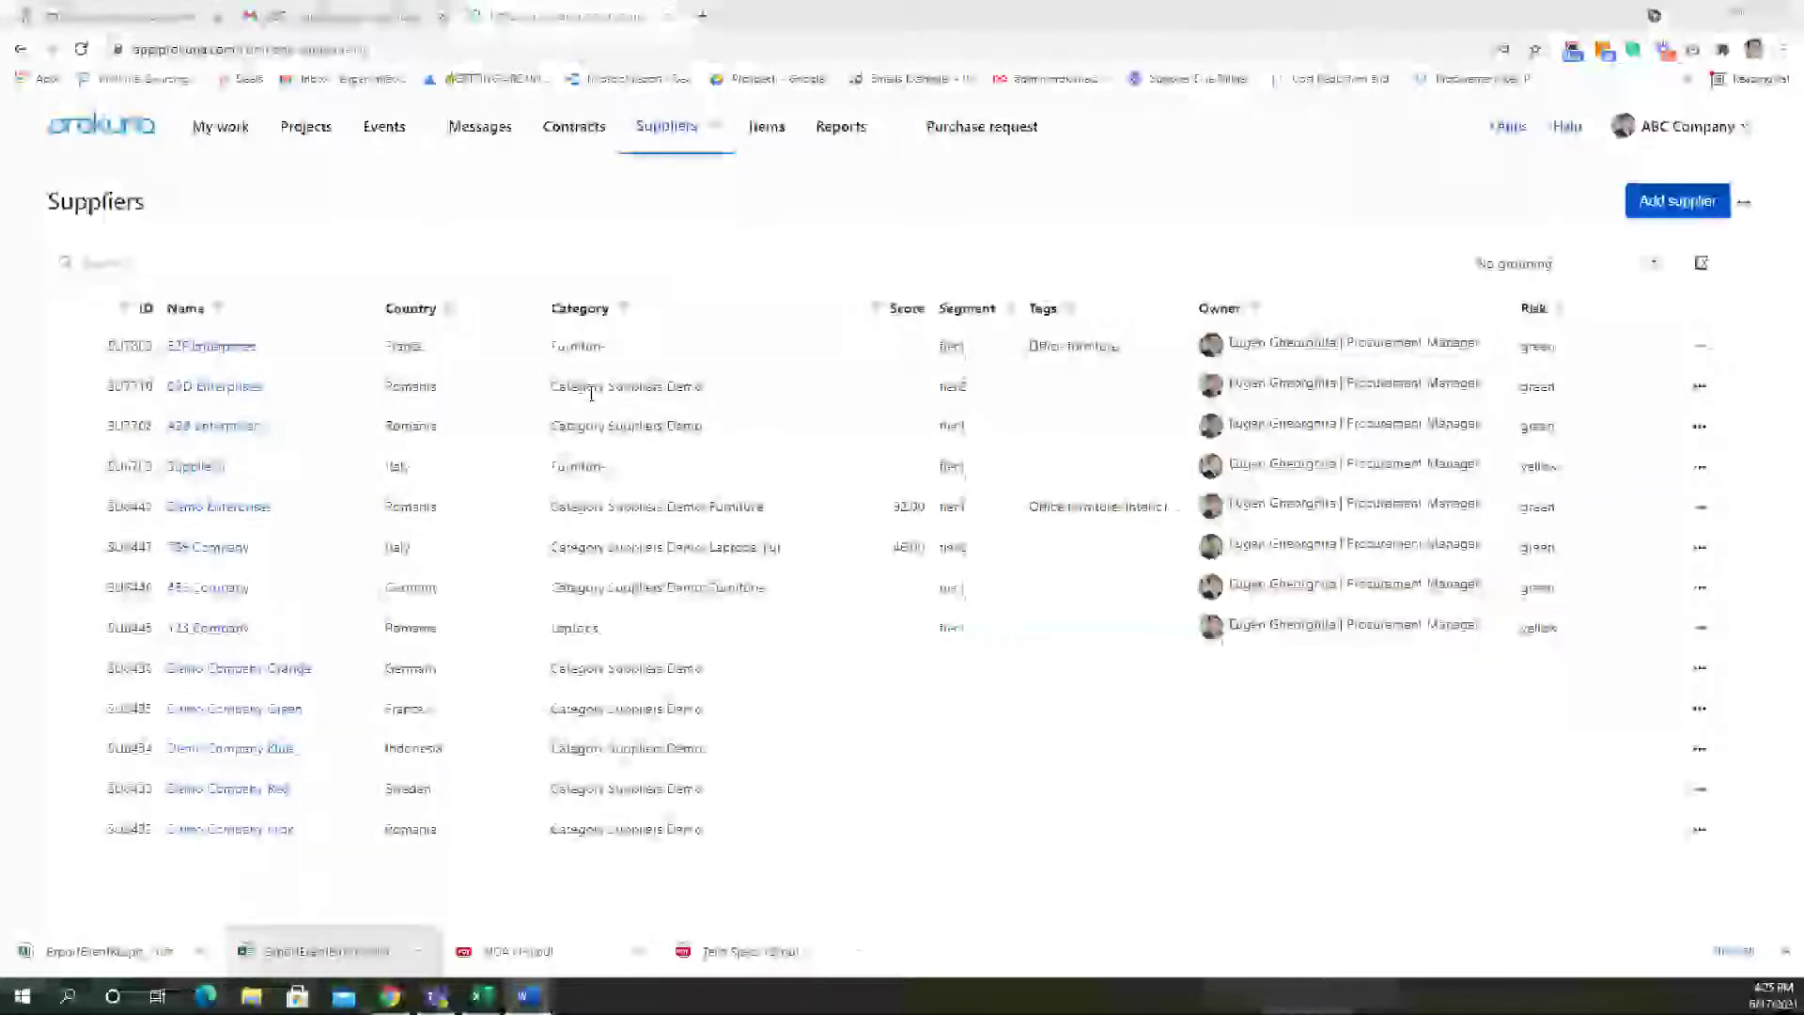
Start a new supplier and replace the placeholder name with 'Company A'
click(1677, 201)
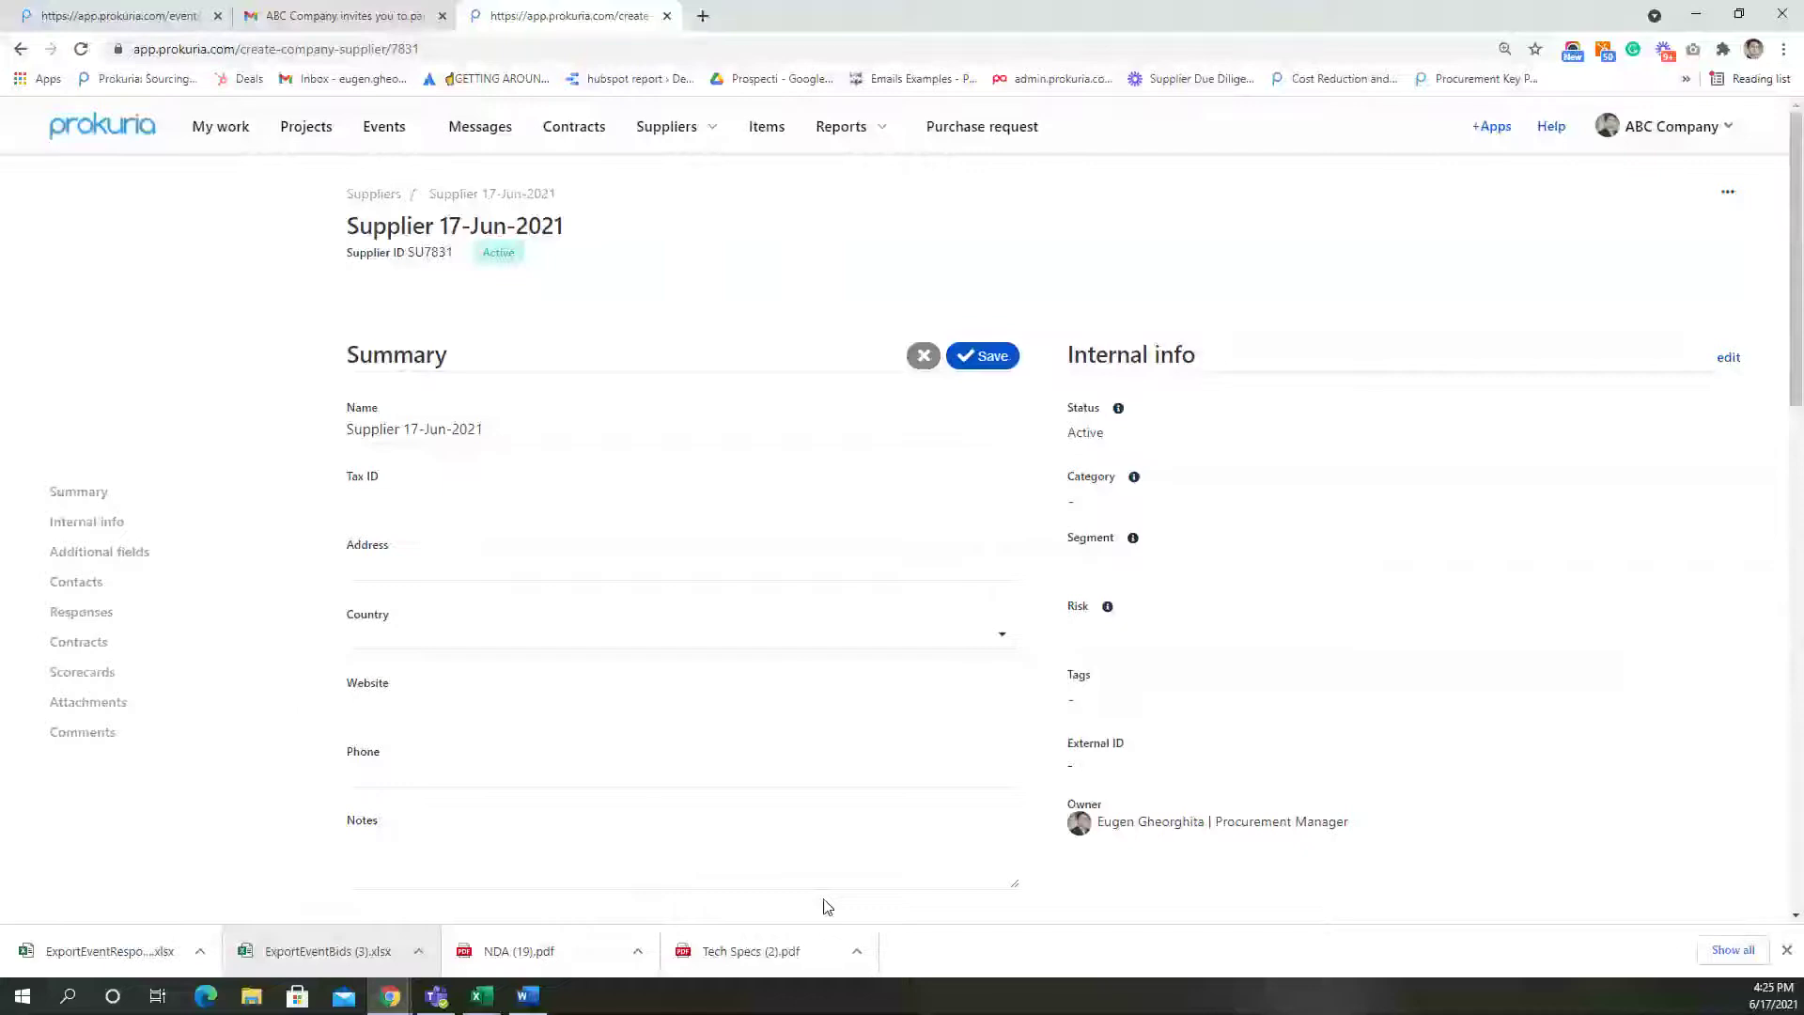
scroll(825, 906, down, 1)
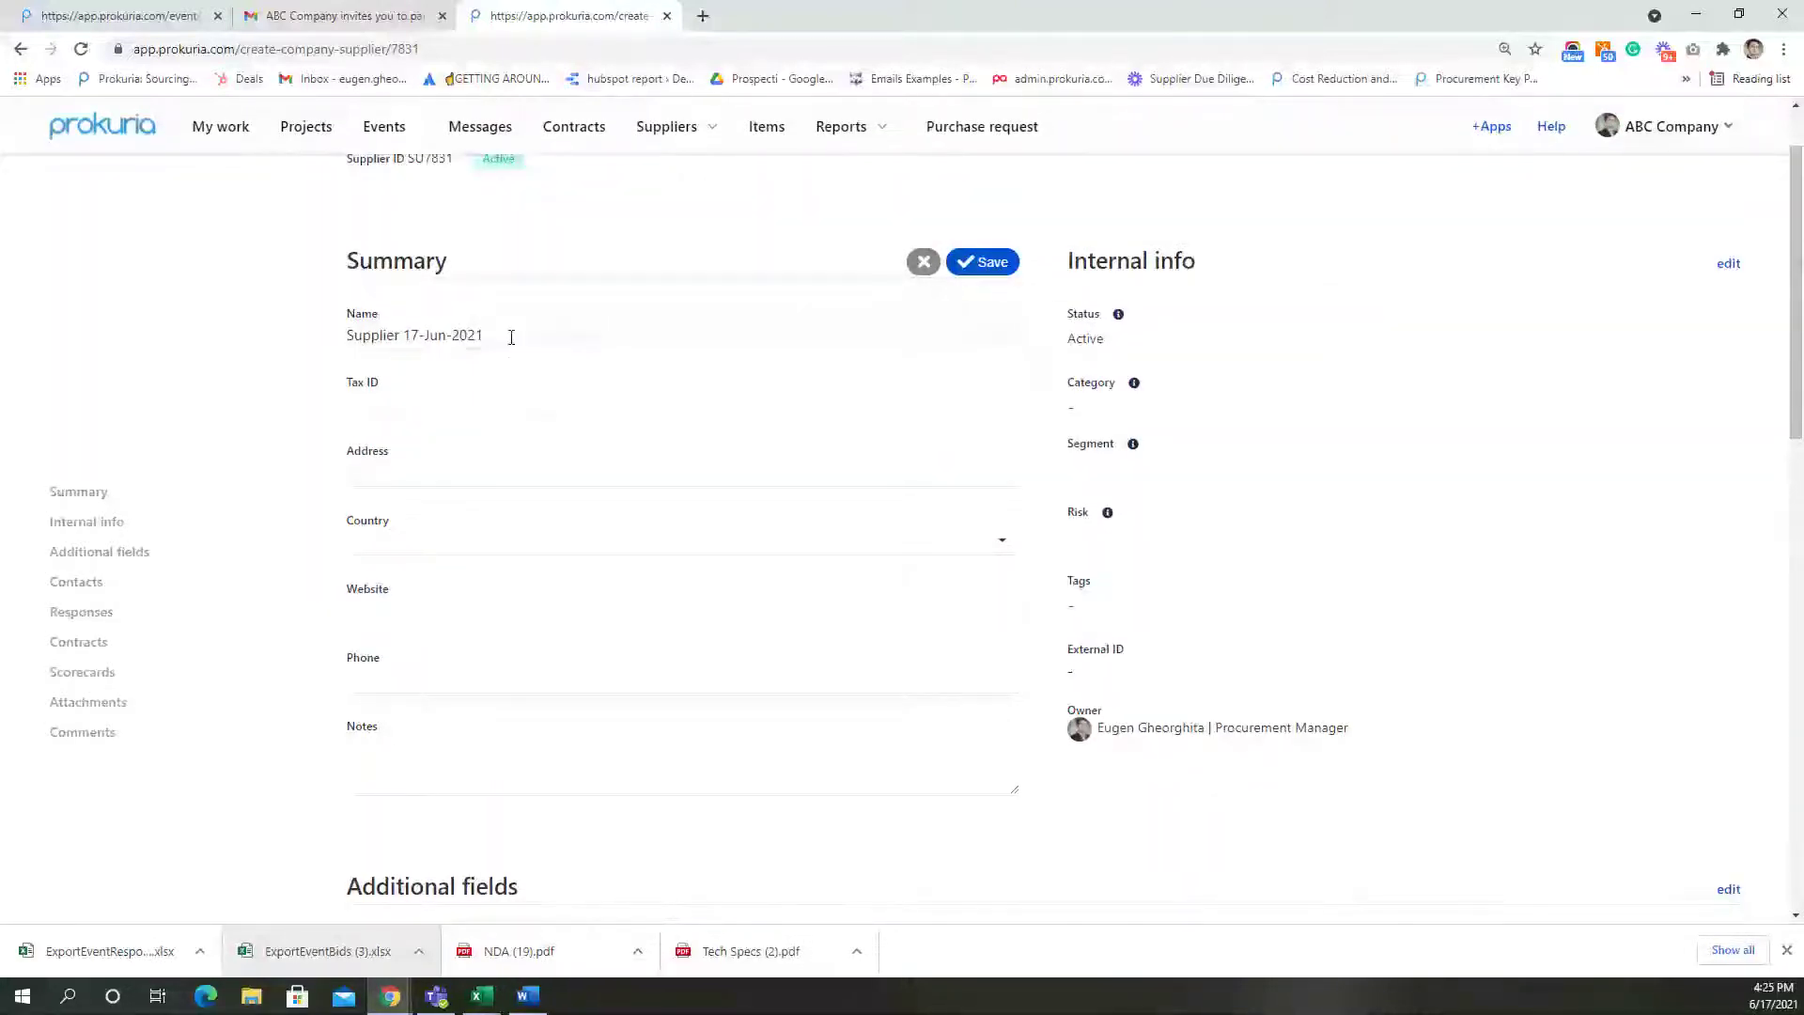
drag(507, 335, 258, 352)
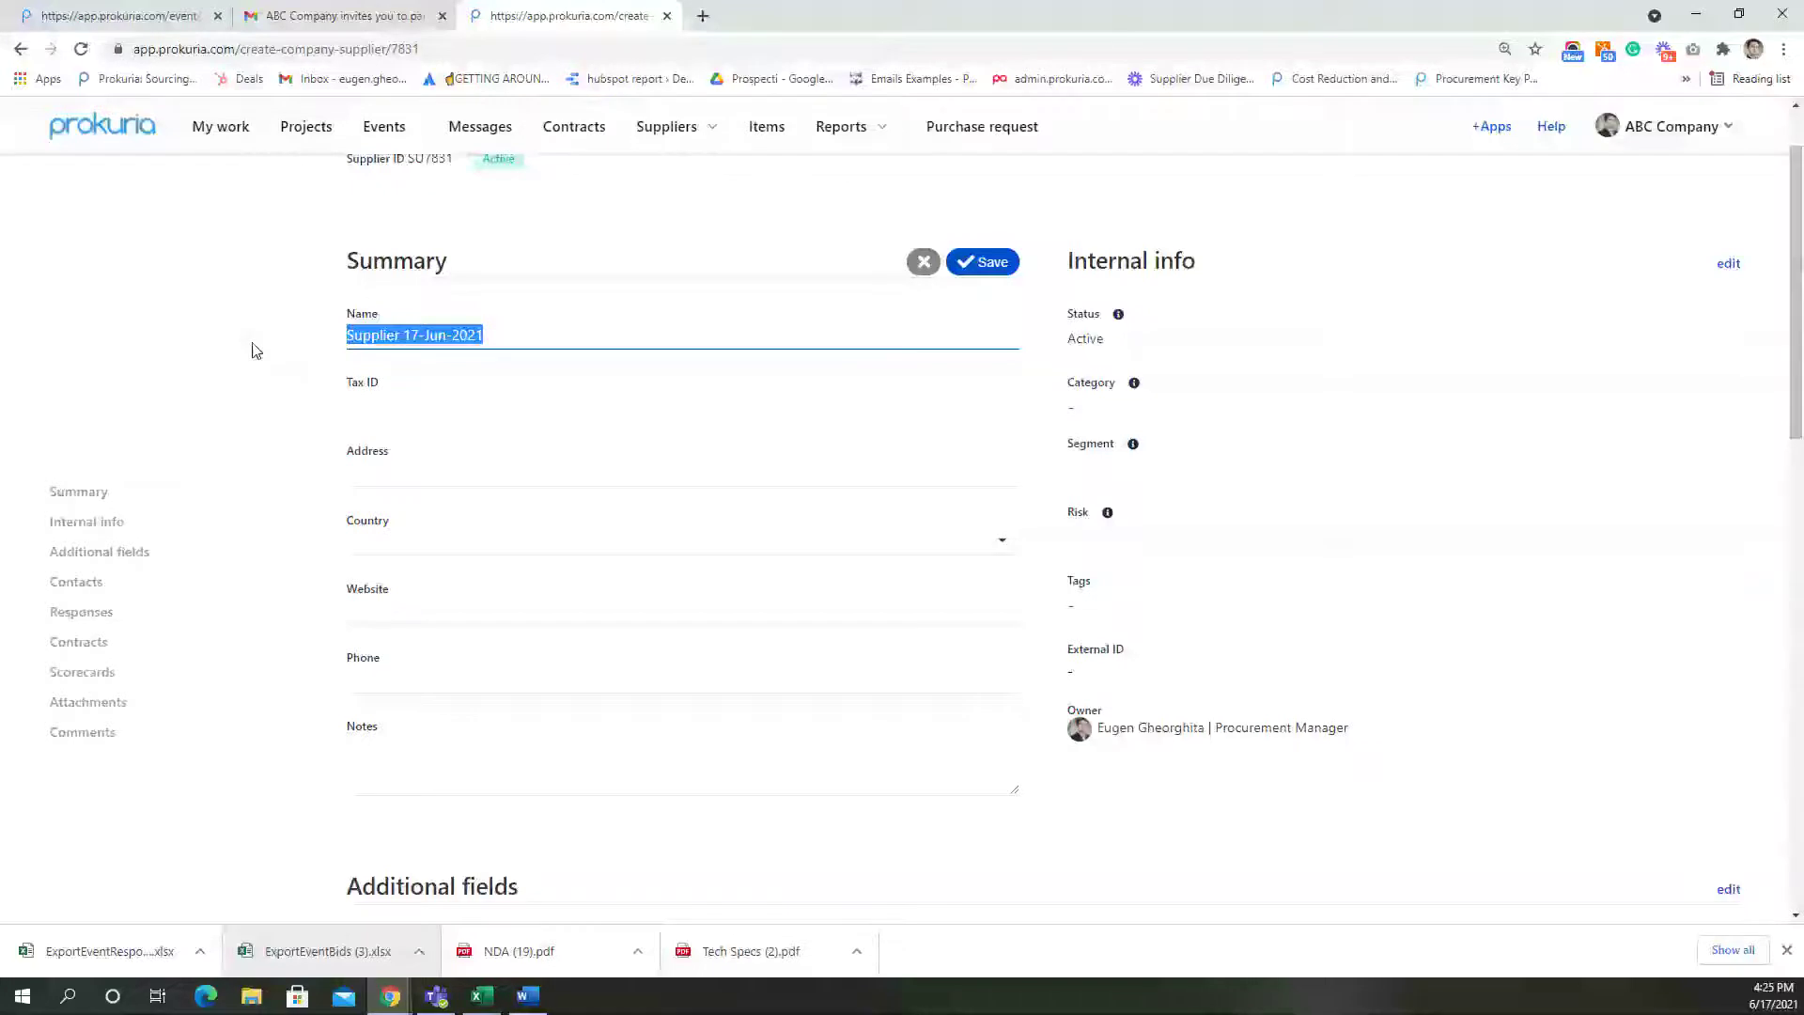
text(Company A)
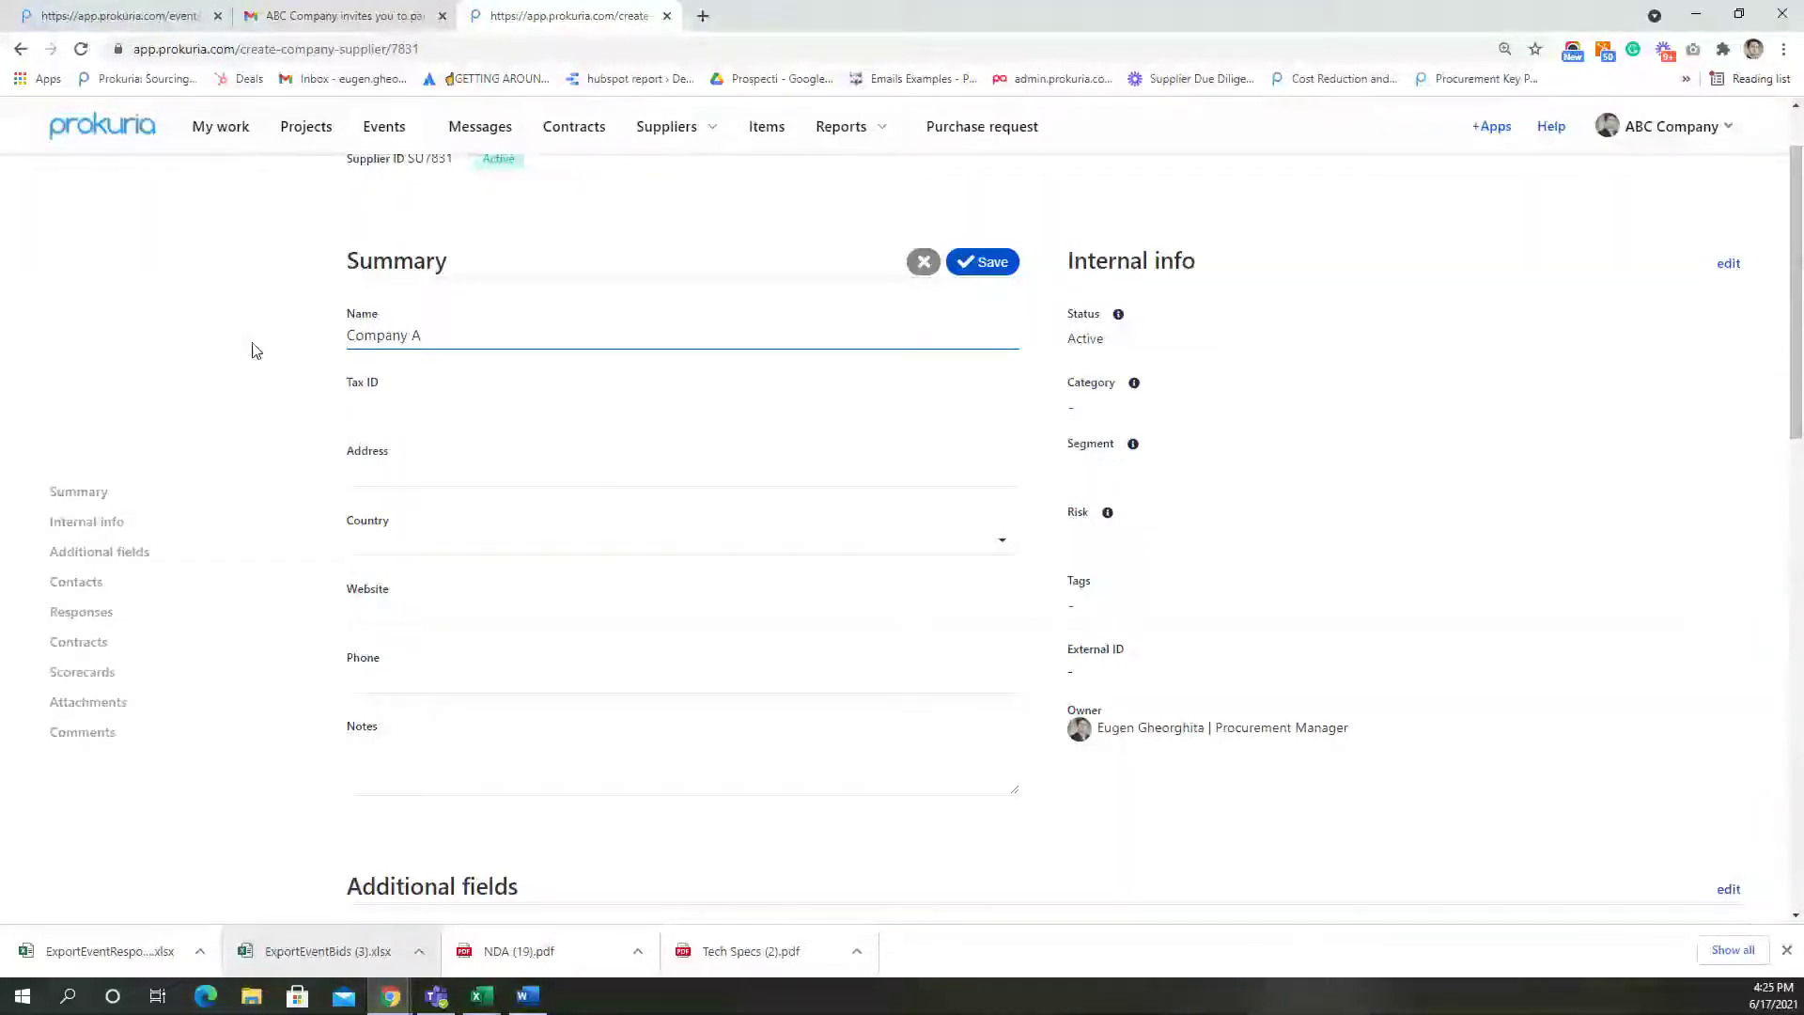
Set the supplier's country to Romania and save the summary
click(403, 537)
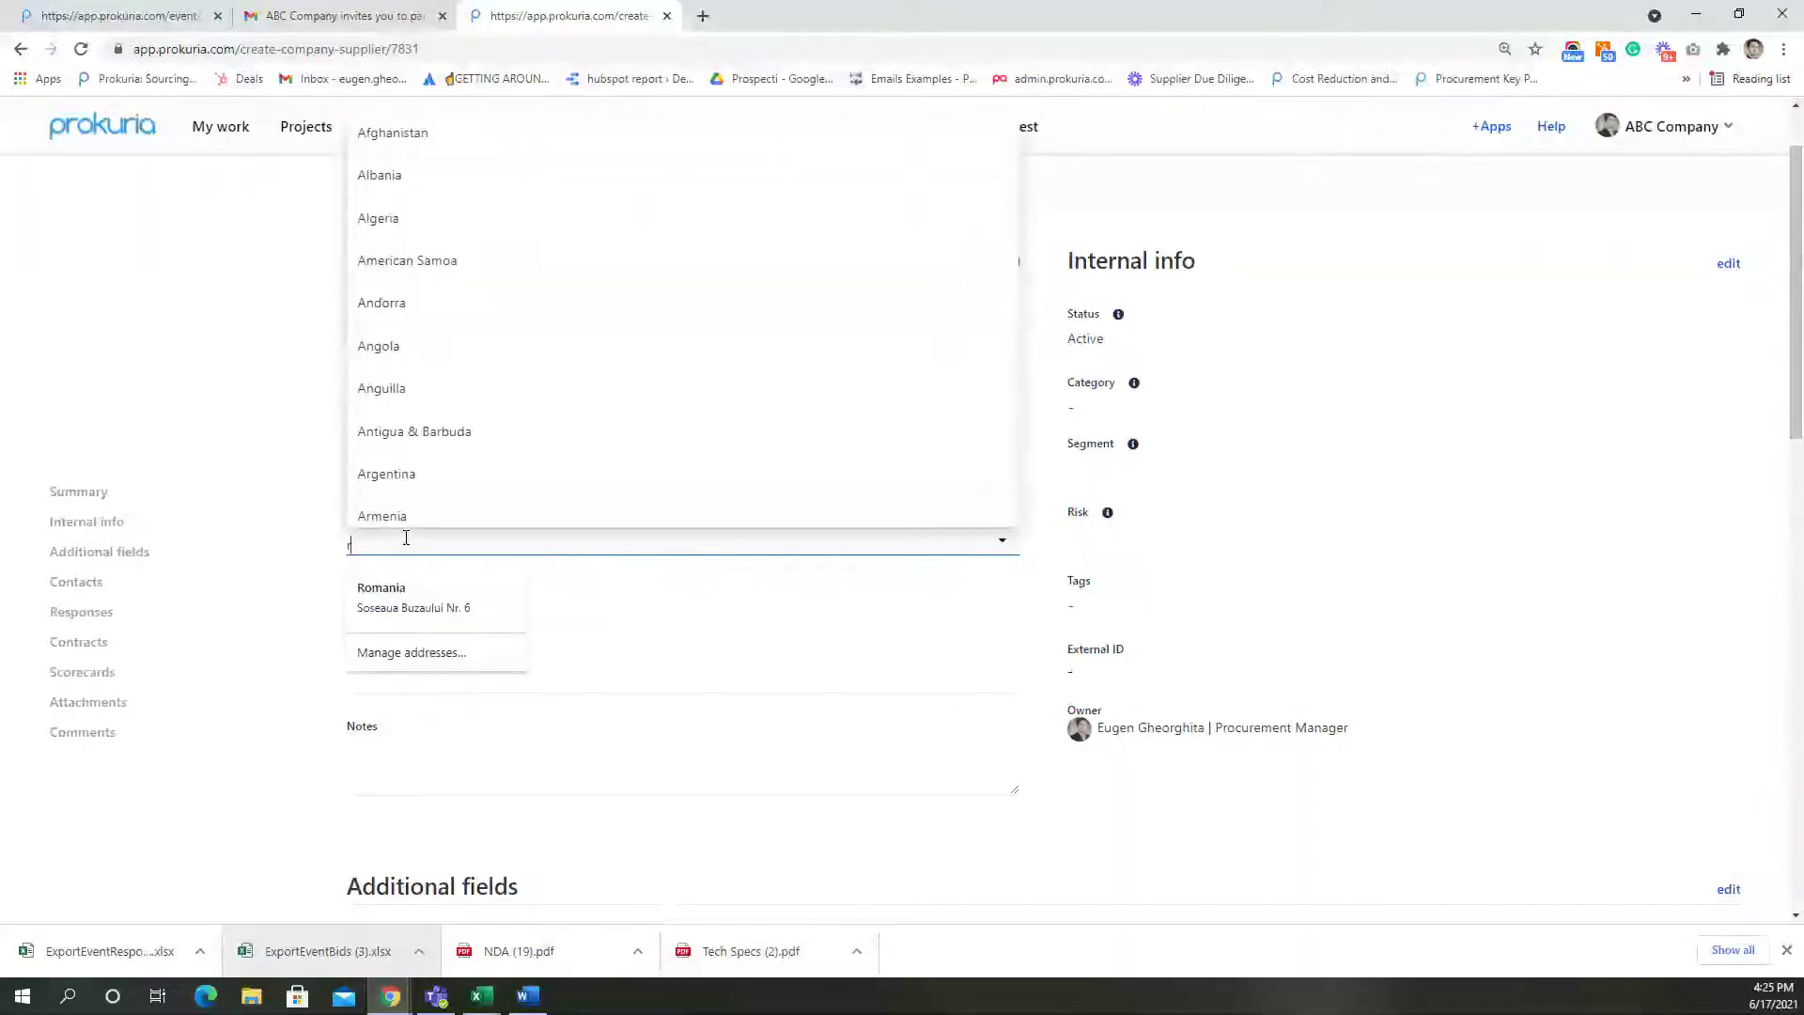
text(roma)
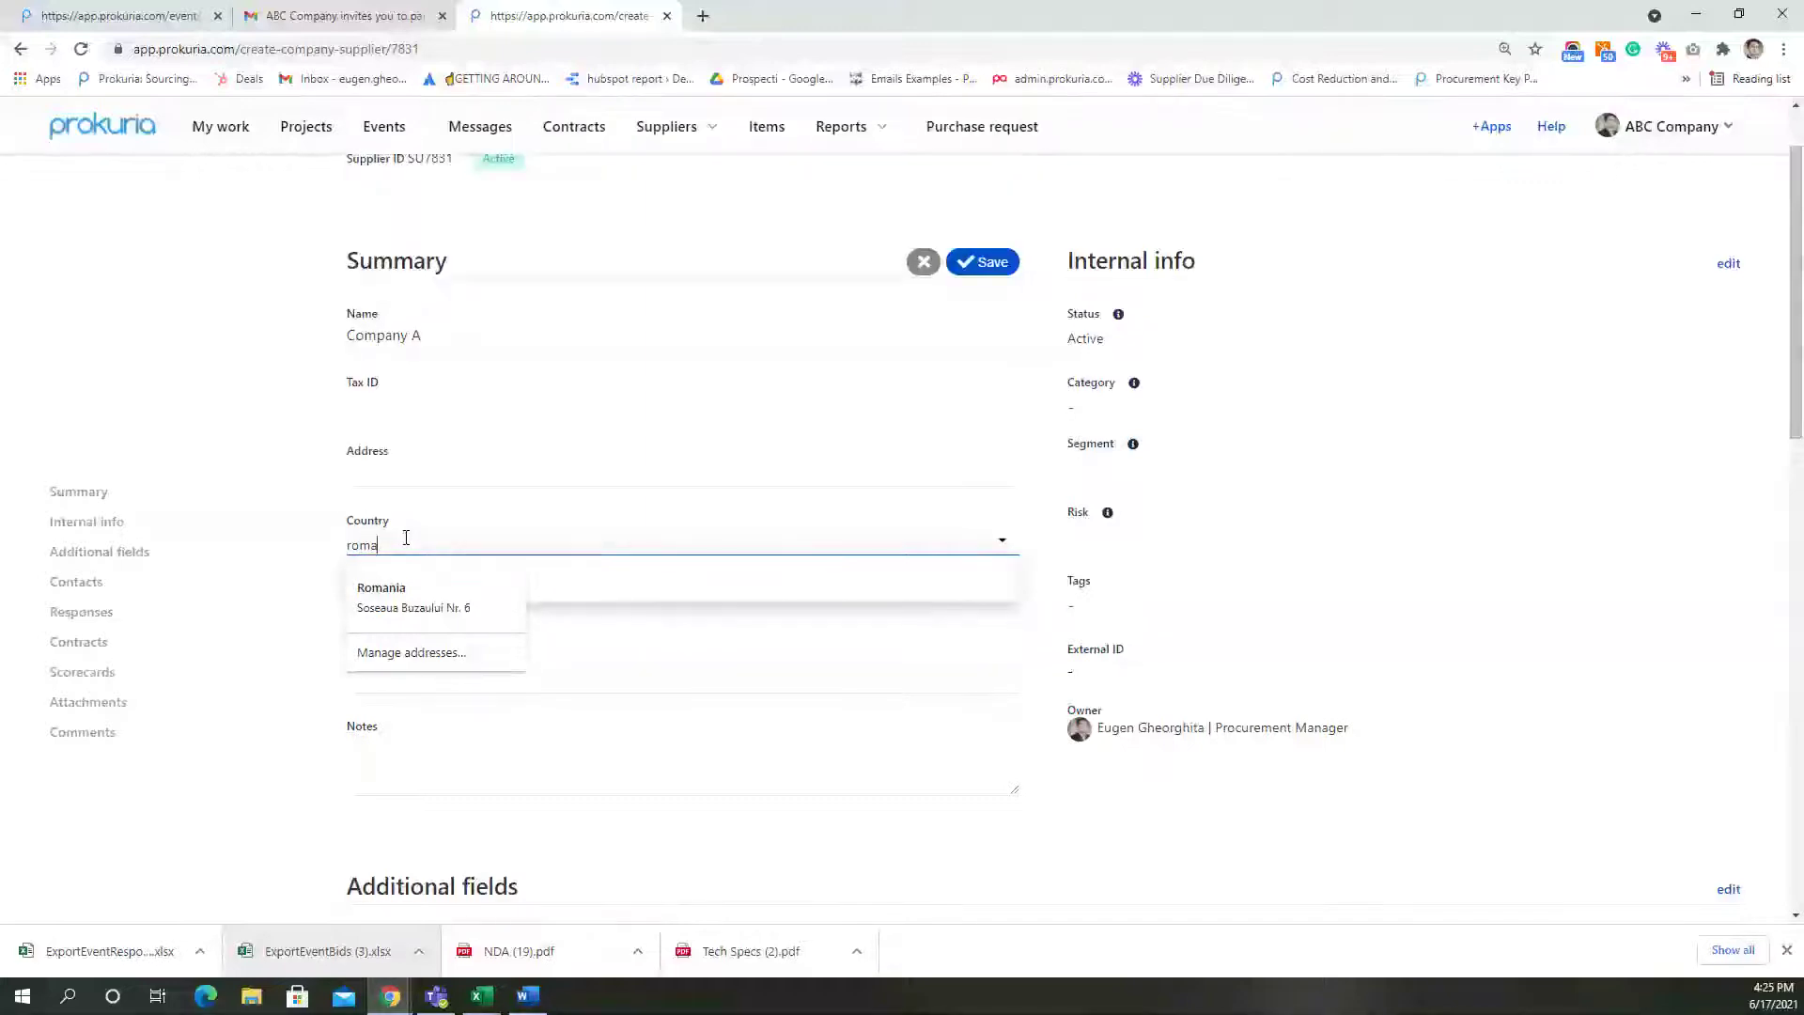
text(nia)
click(596, 589)
click(1017, 768)
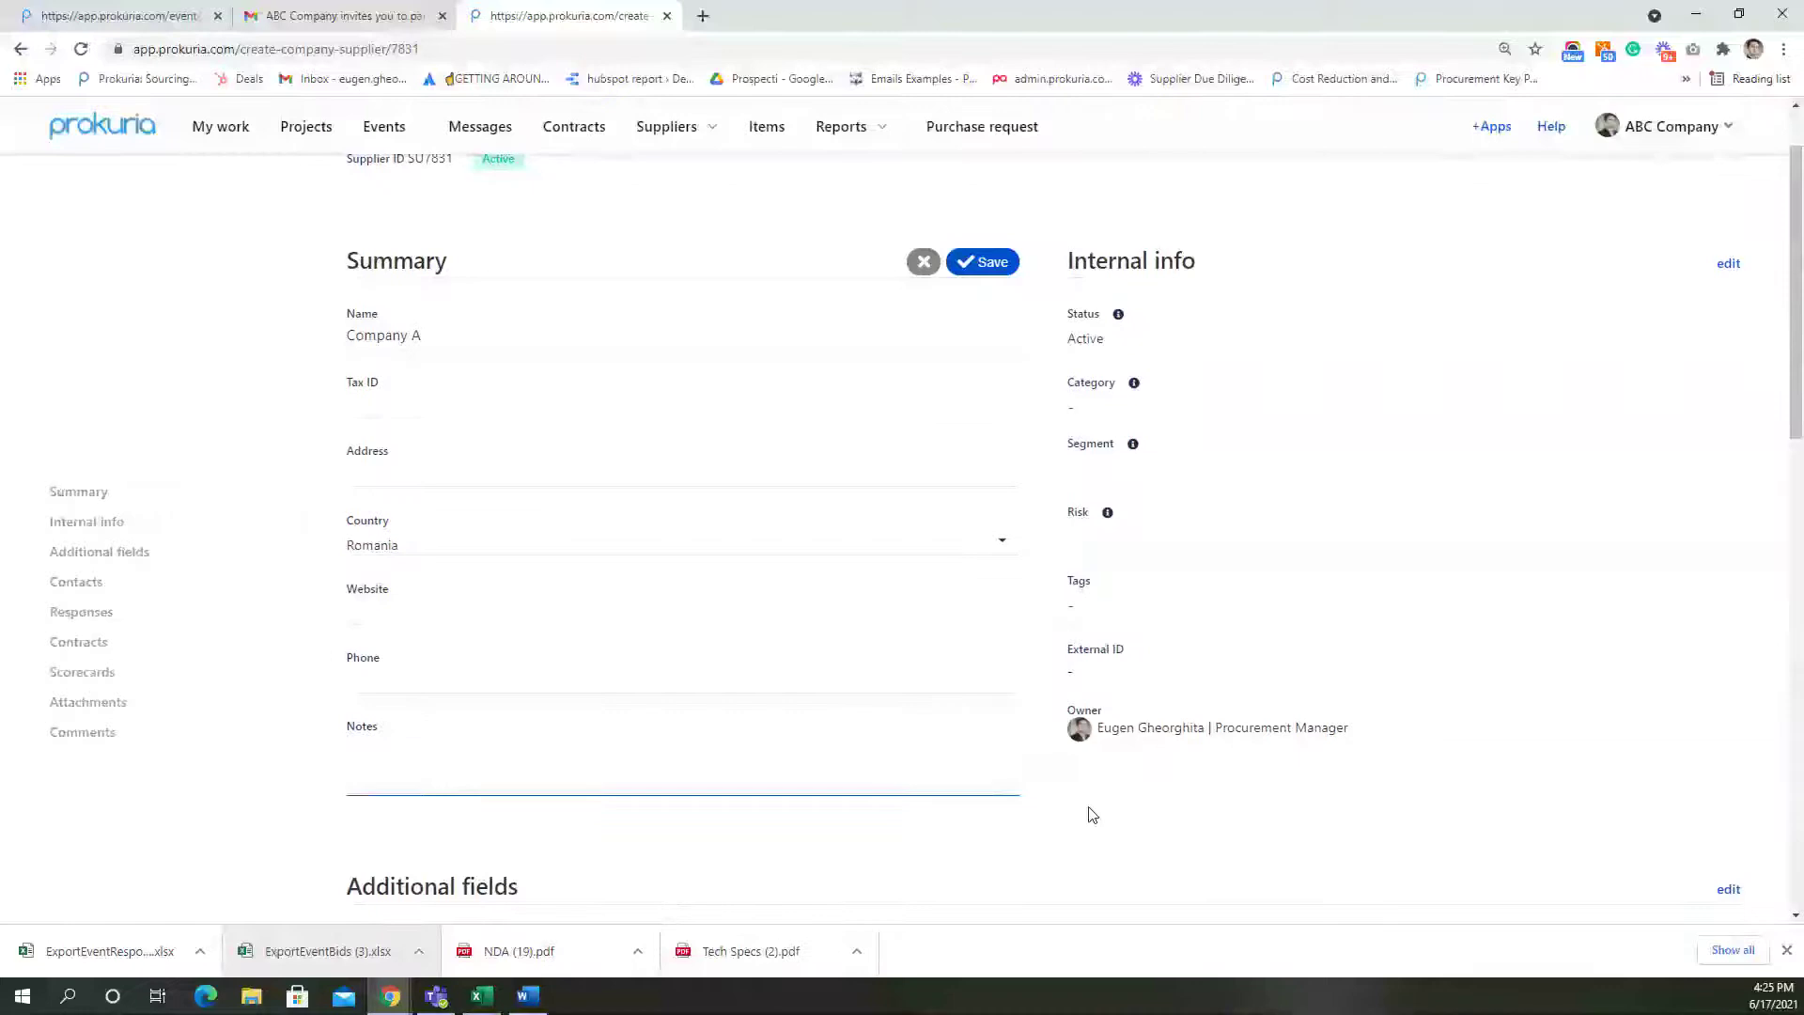
click(969, 266)
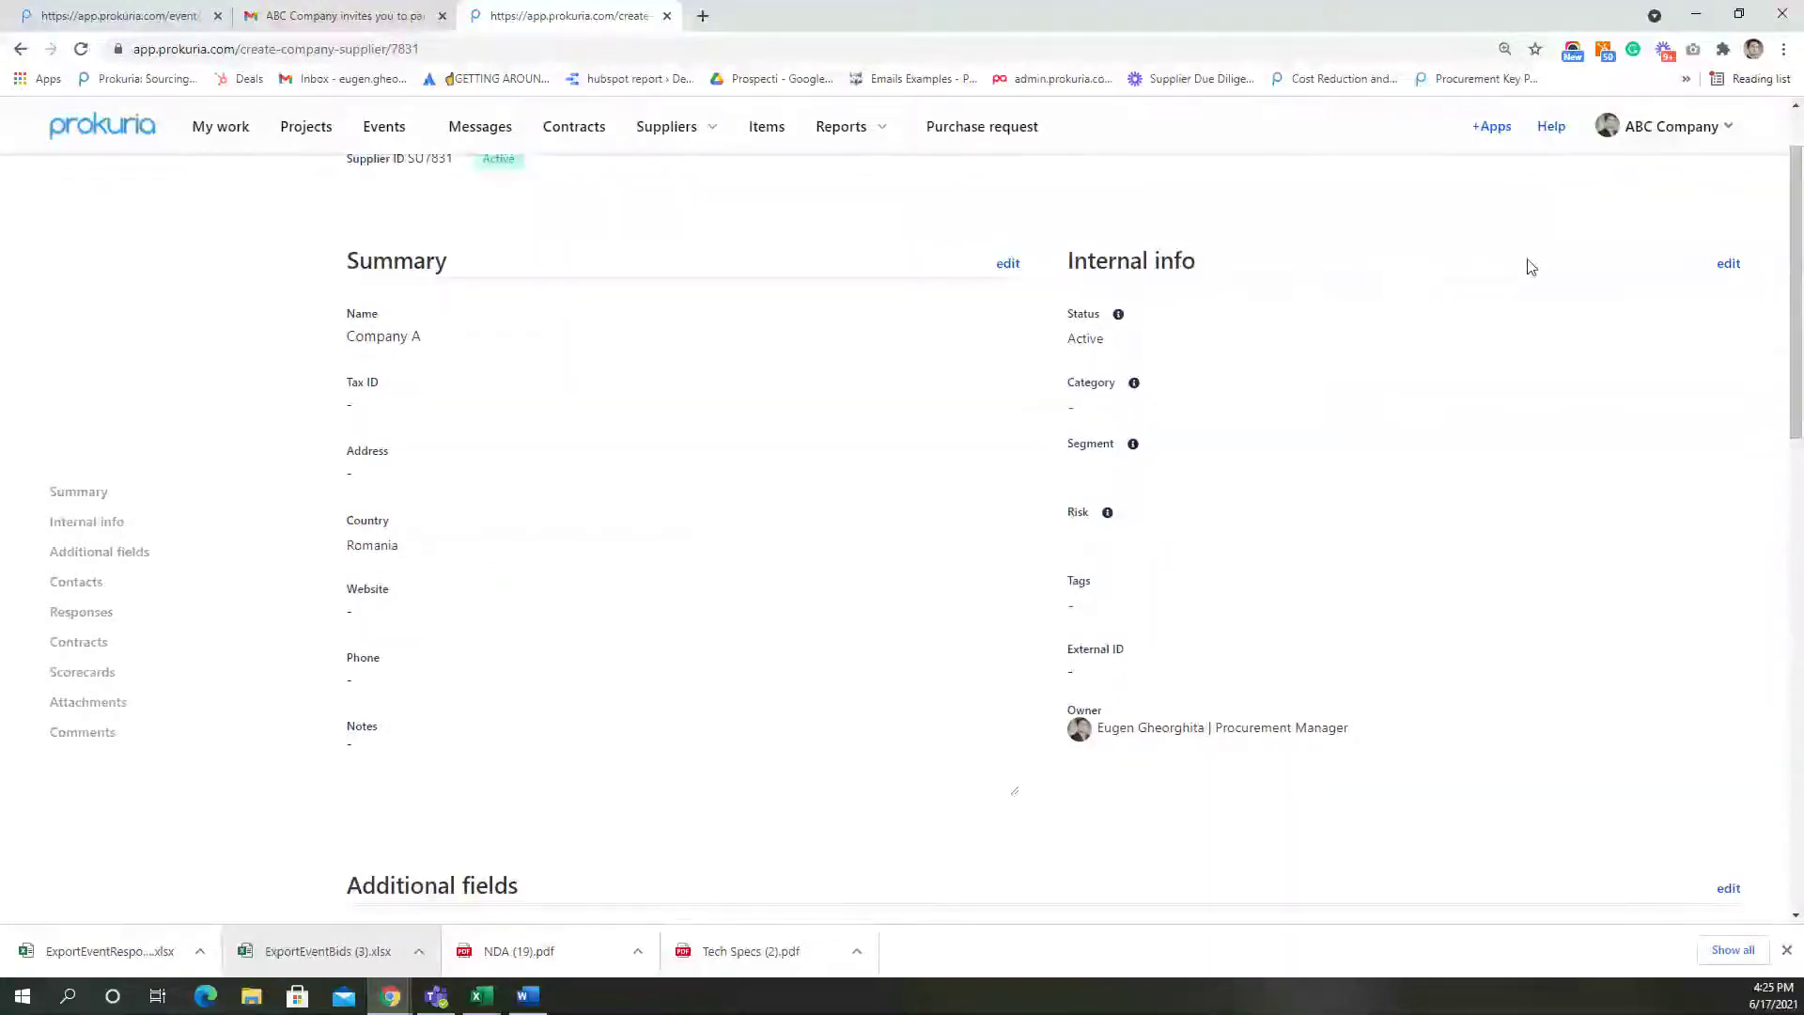
Edit the internal info, keeping status Active and setting category to Furniture
click(1729, 265)
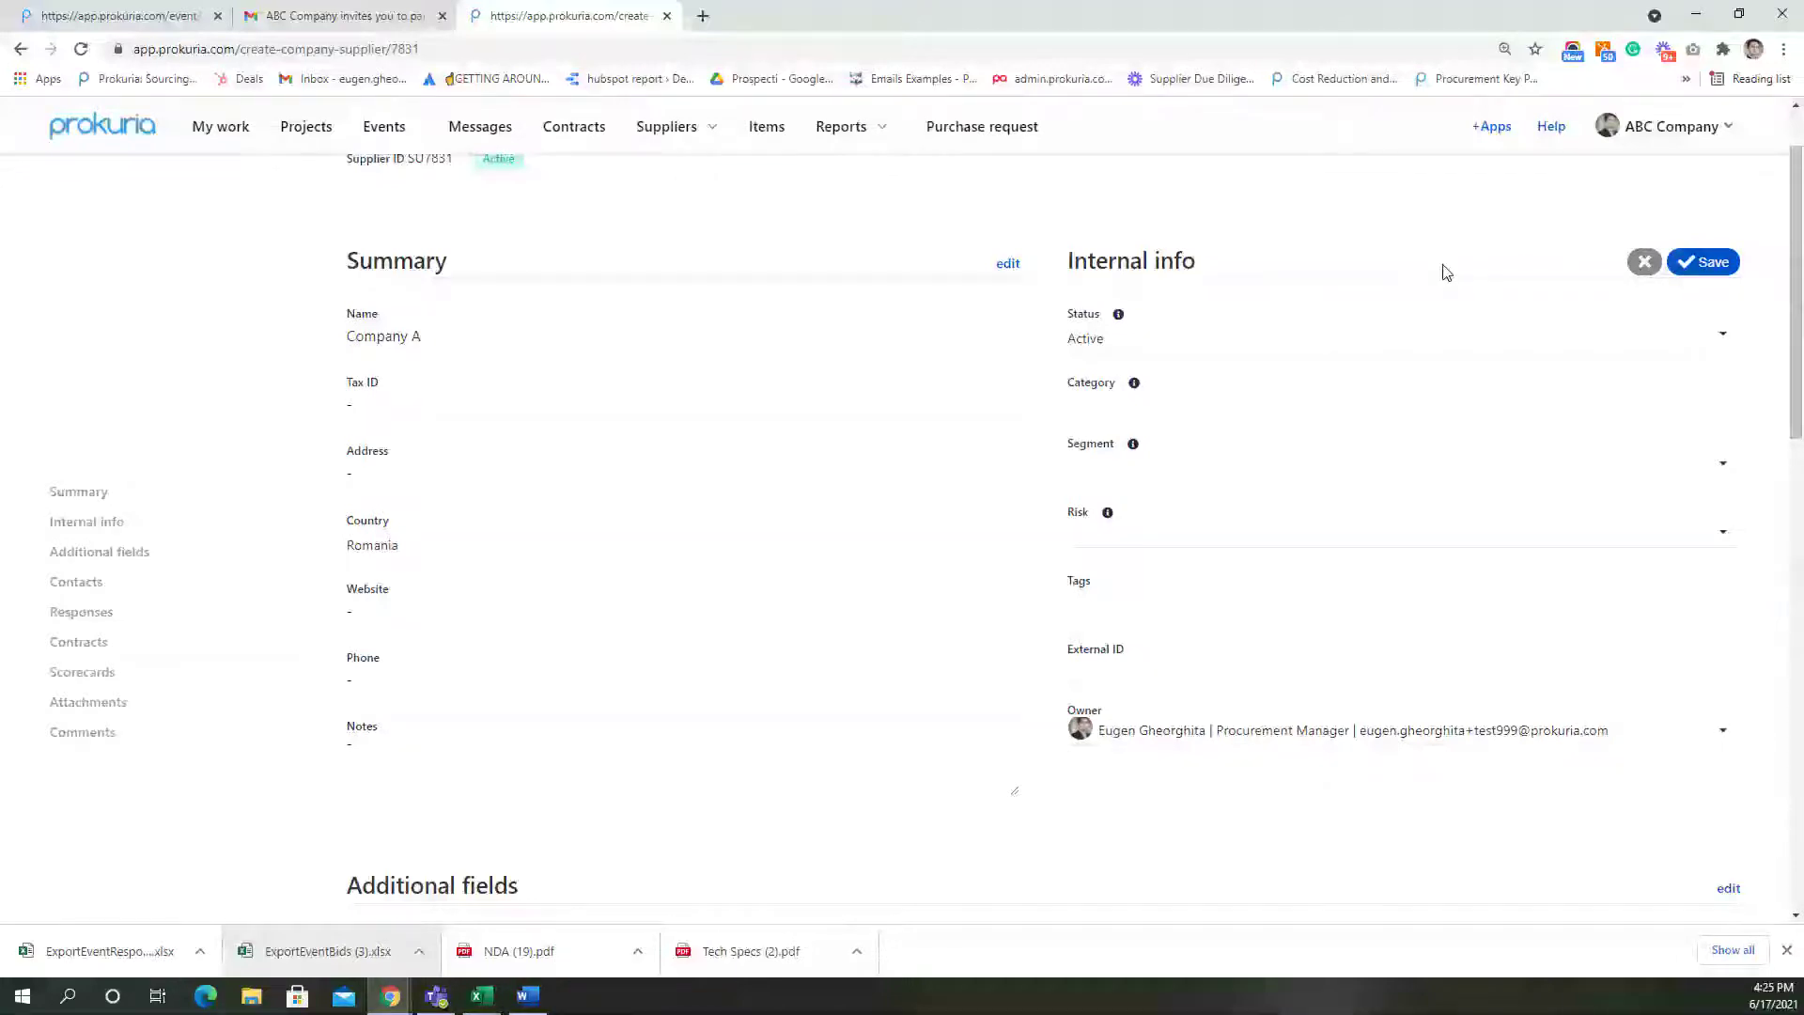
click(1349, 334)
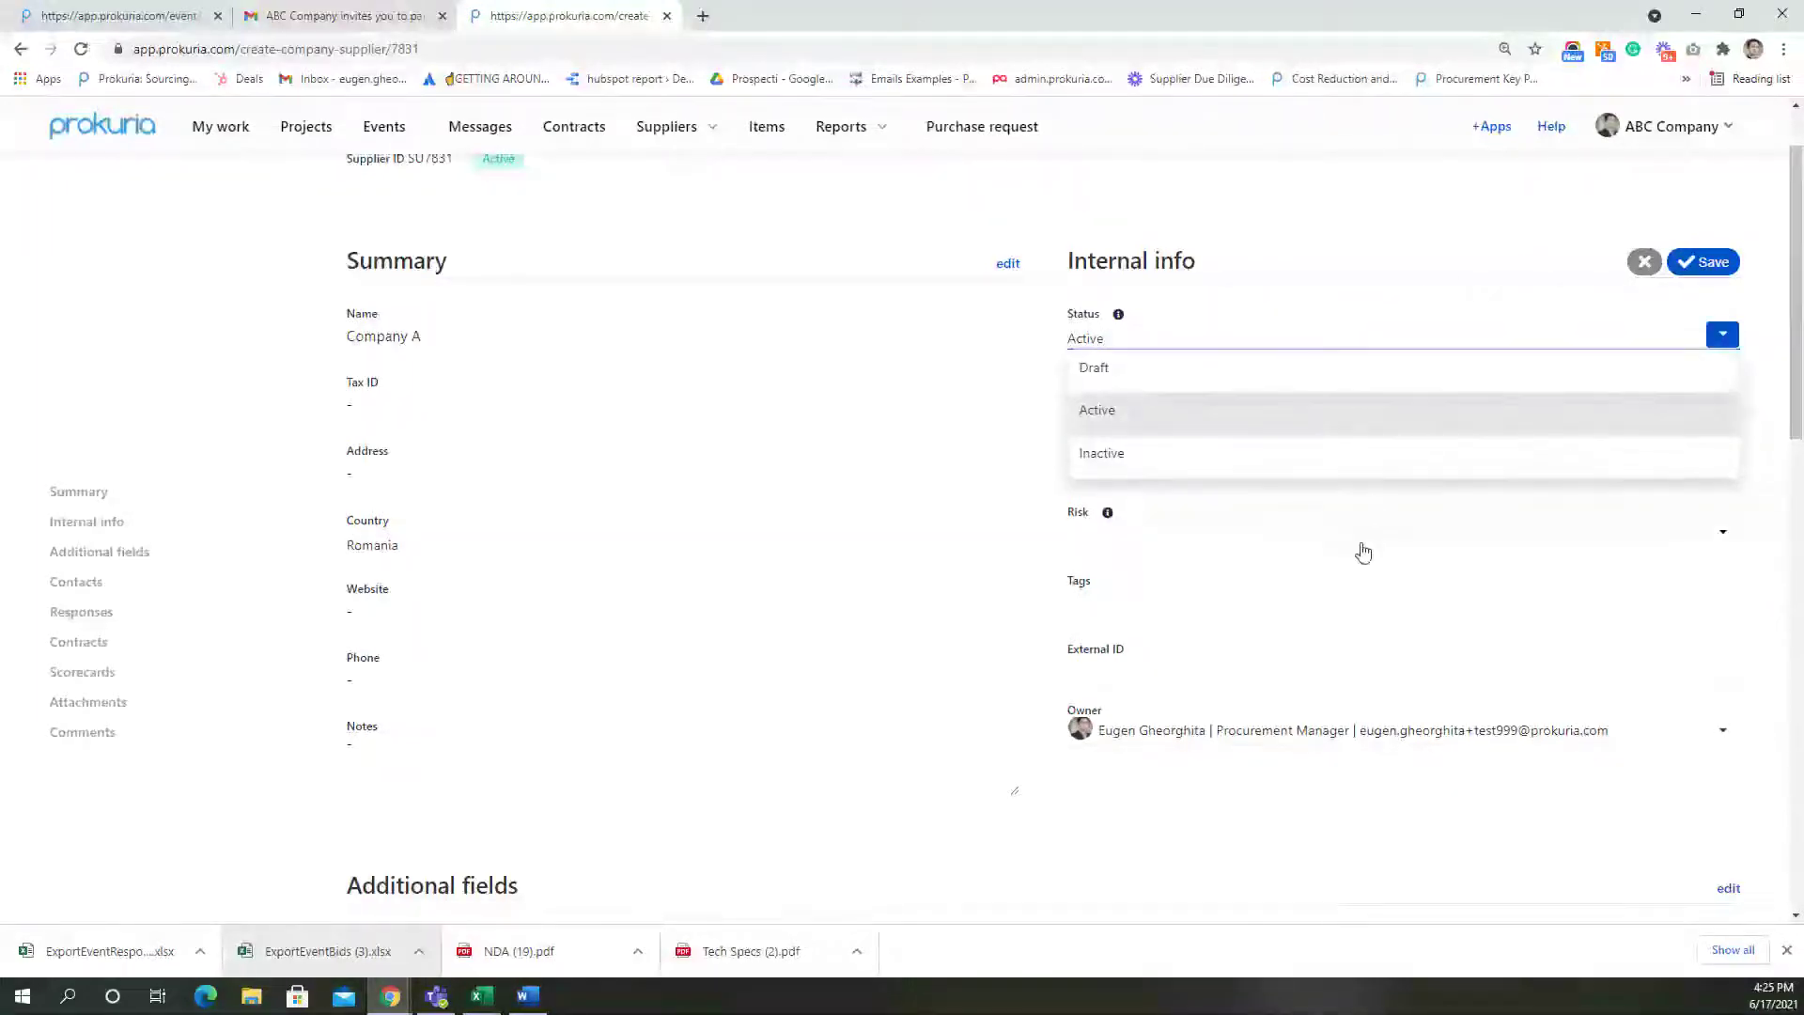
click(1127, 421)
click(1138, 407)
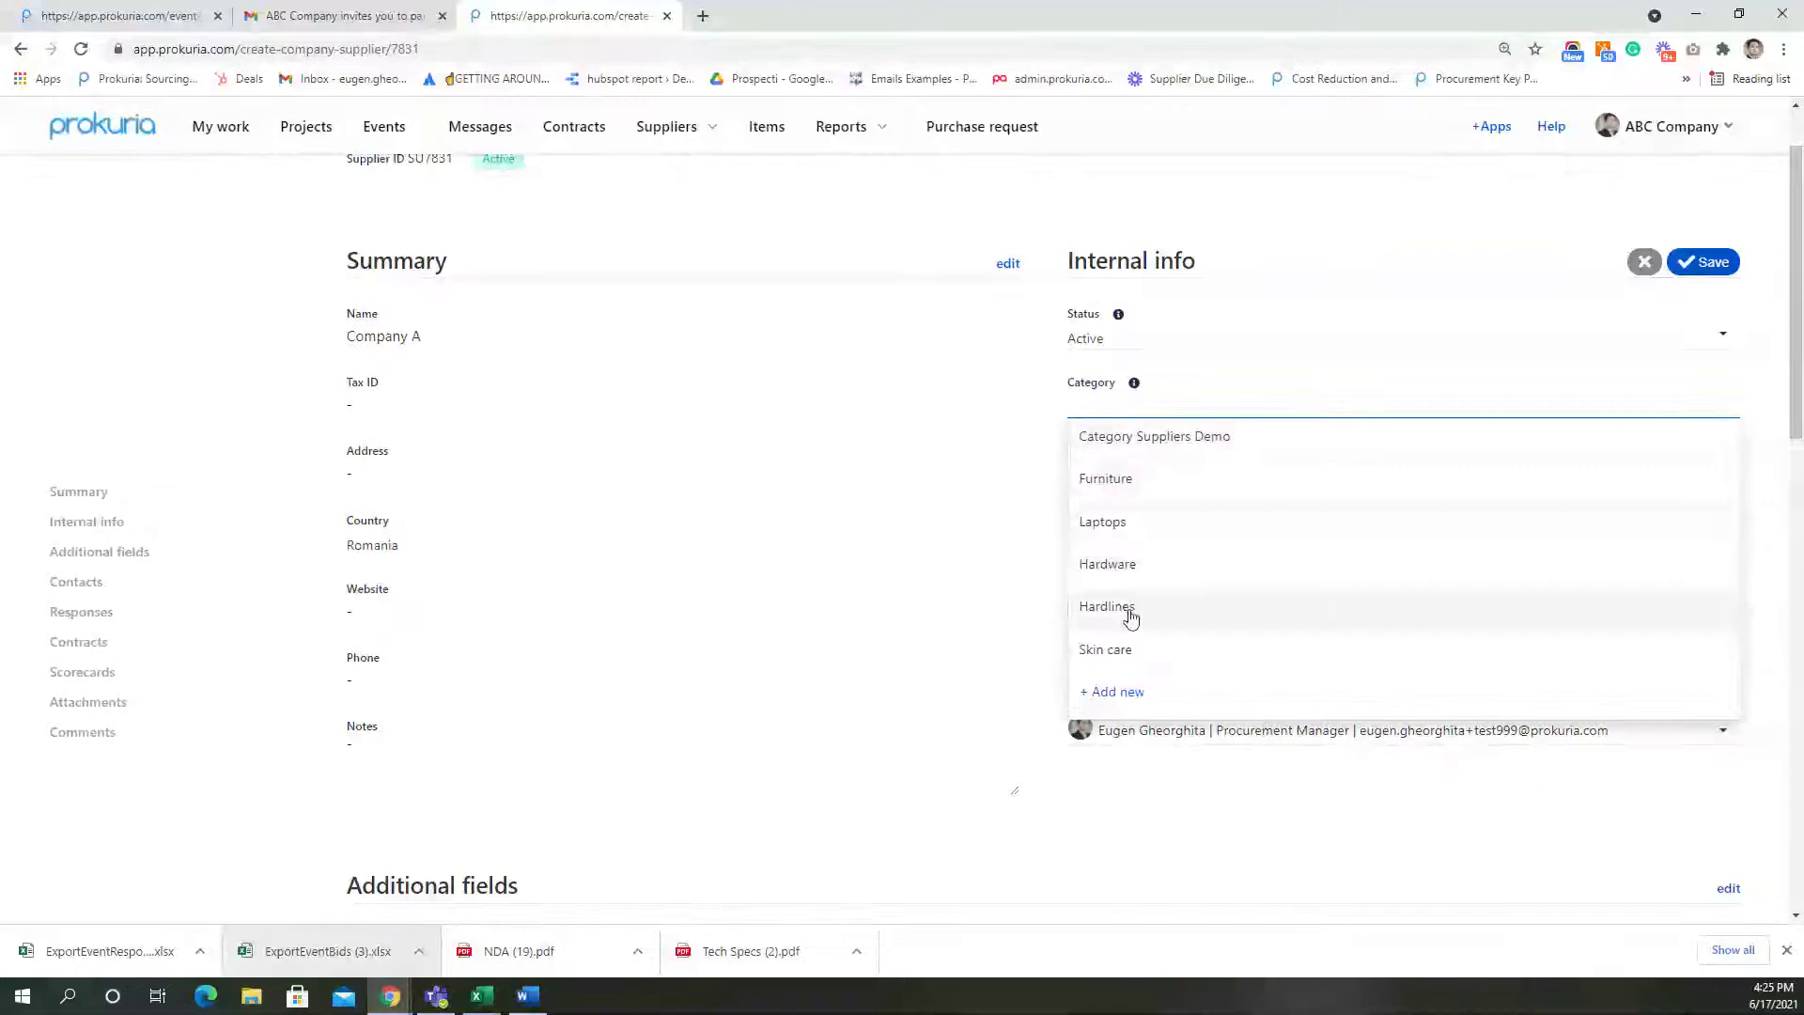
click(1127, 478)
click(1372, 383)
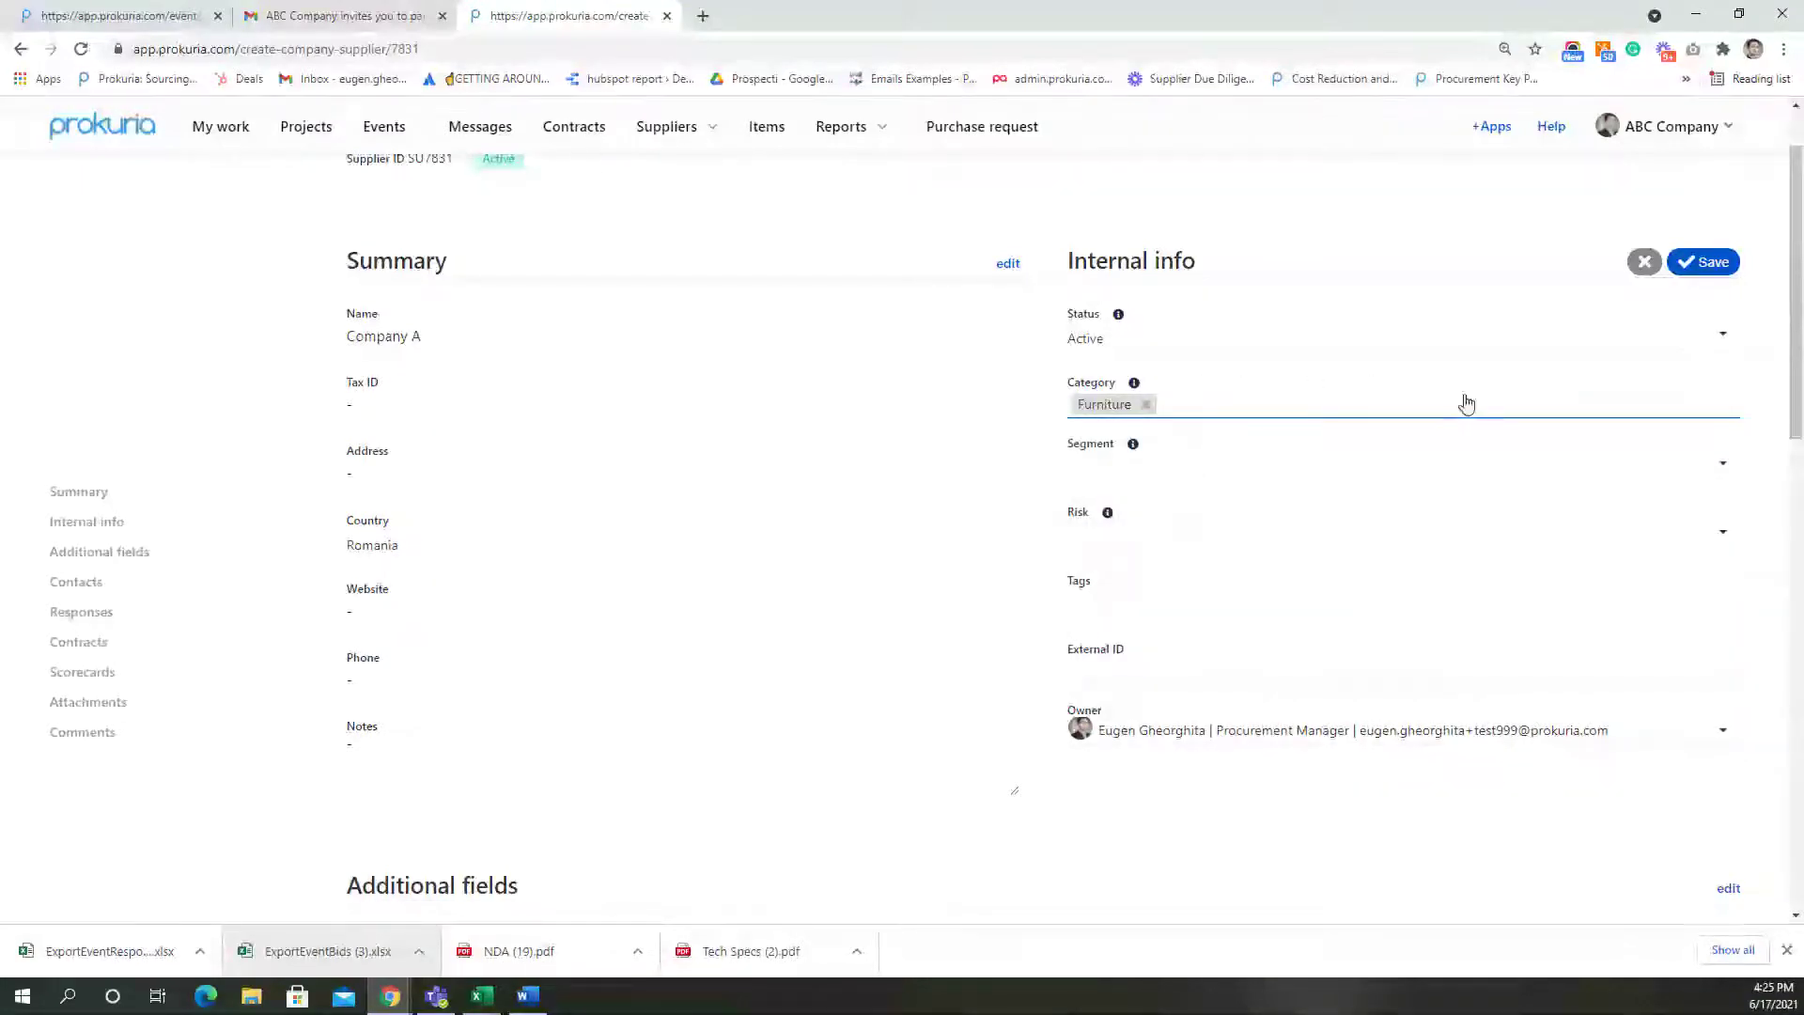
Set segment tier1 and risk green, then save the internal info
click(1184, 470)
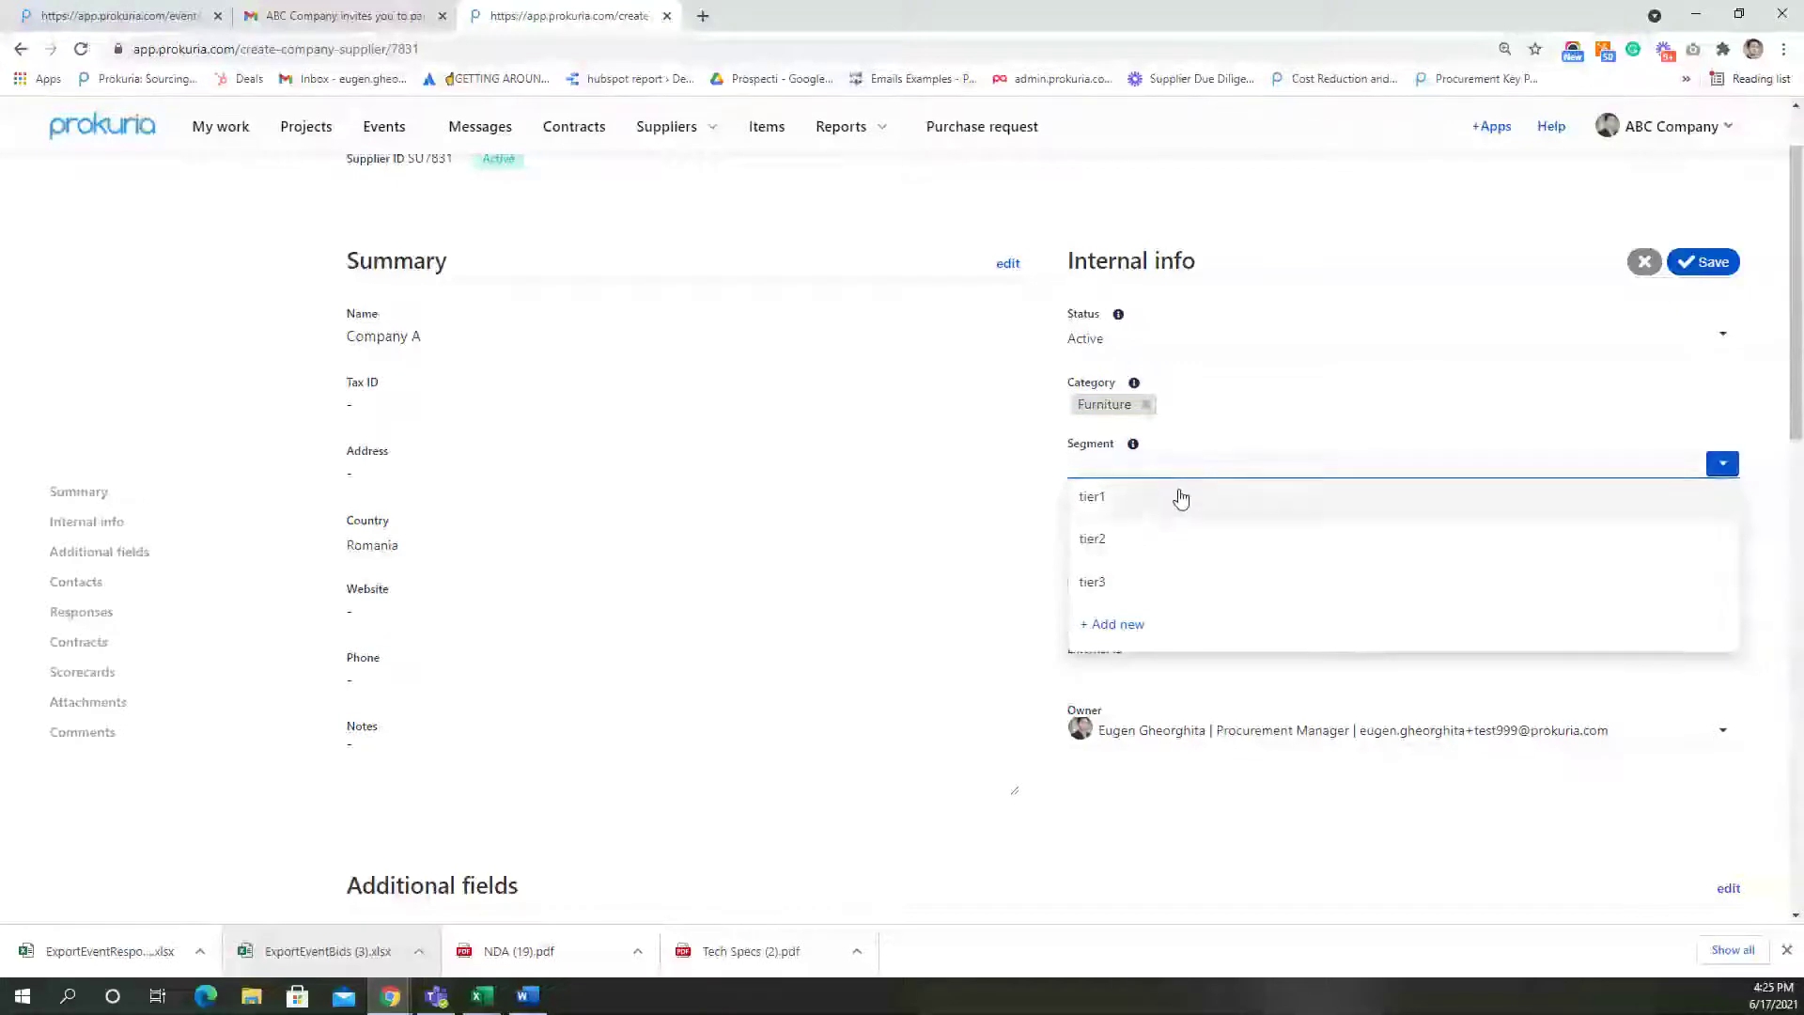
click(1142, 515)
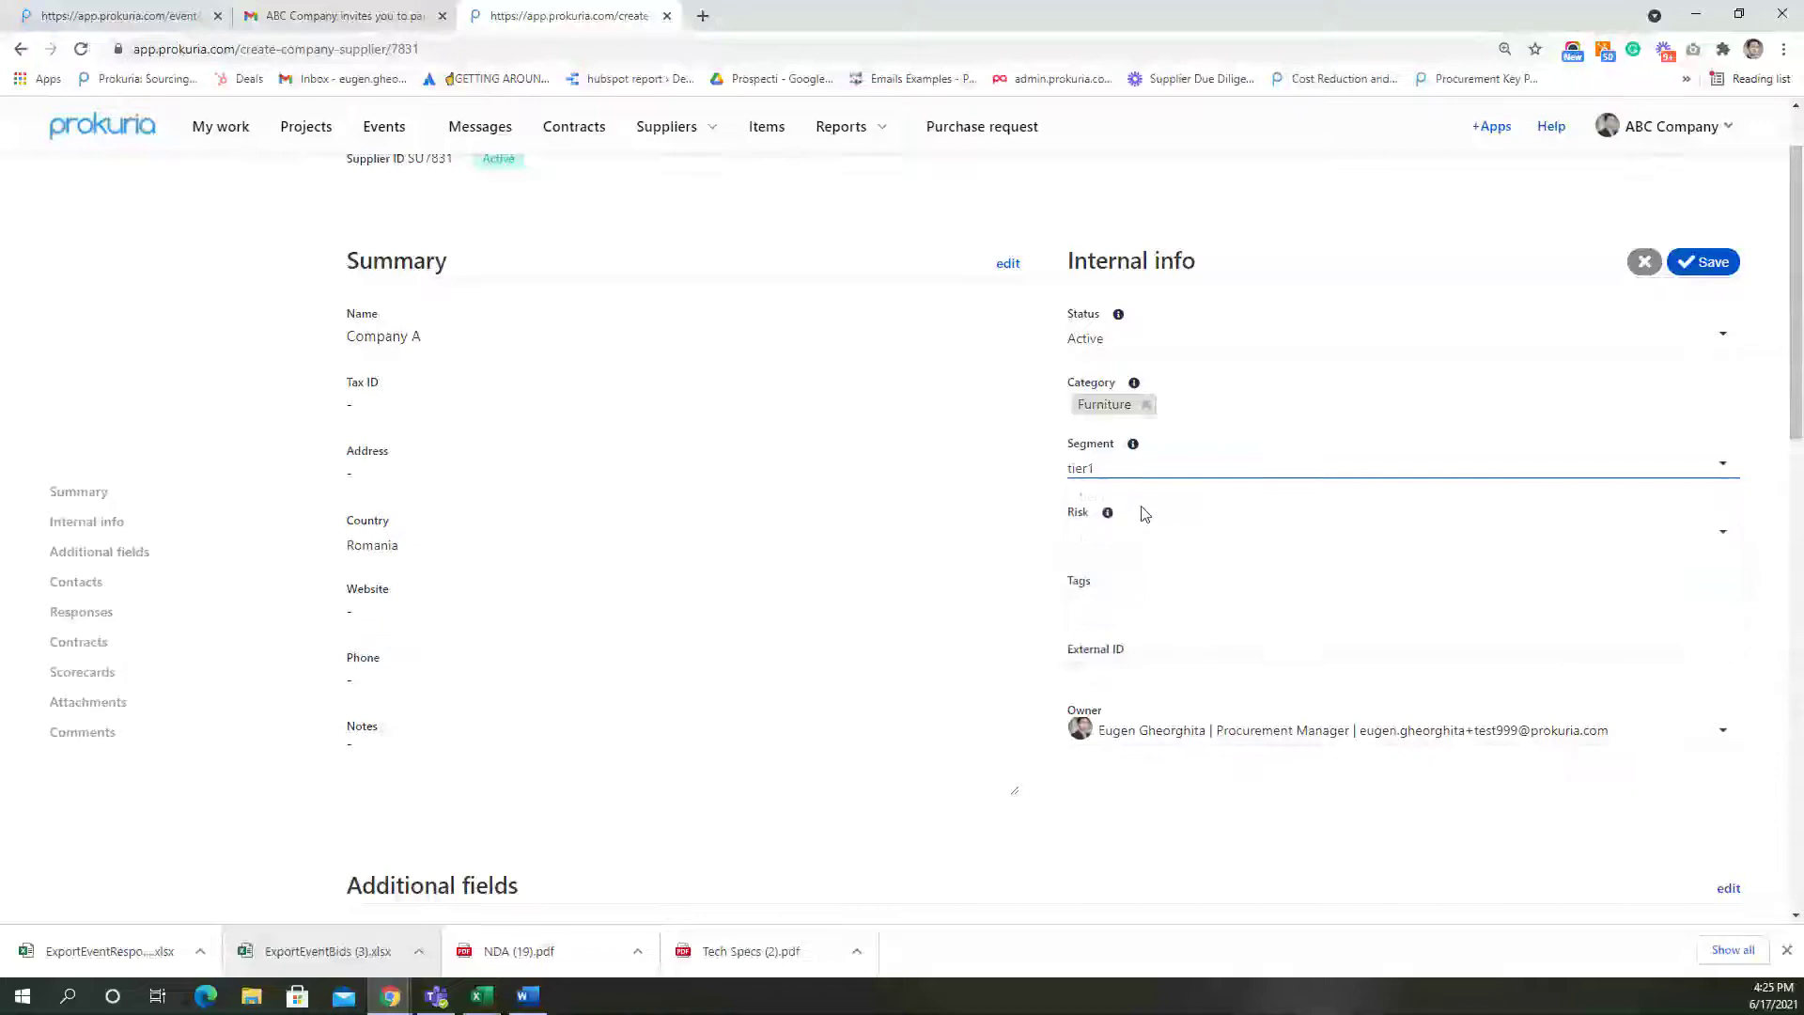
click(1142, 538)
click(1142, 538)
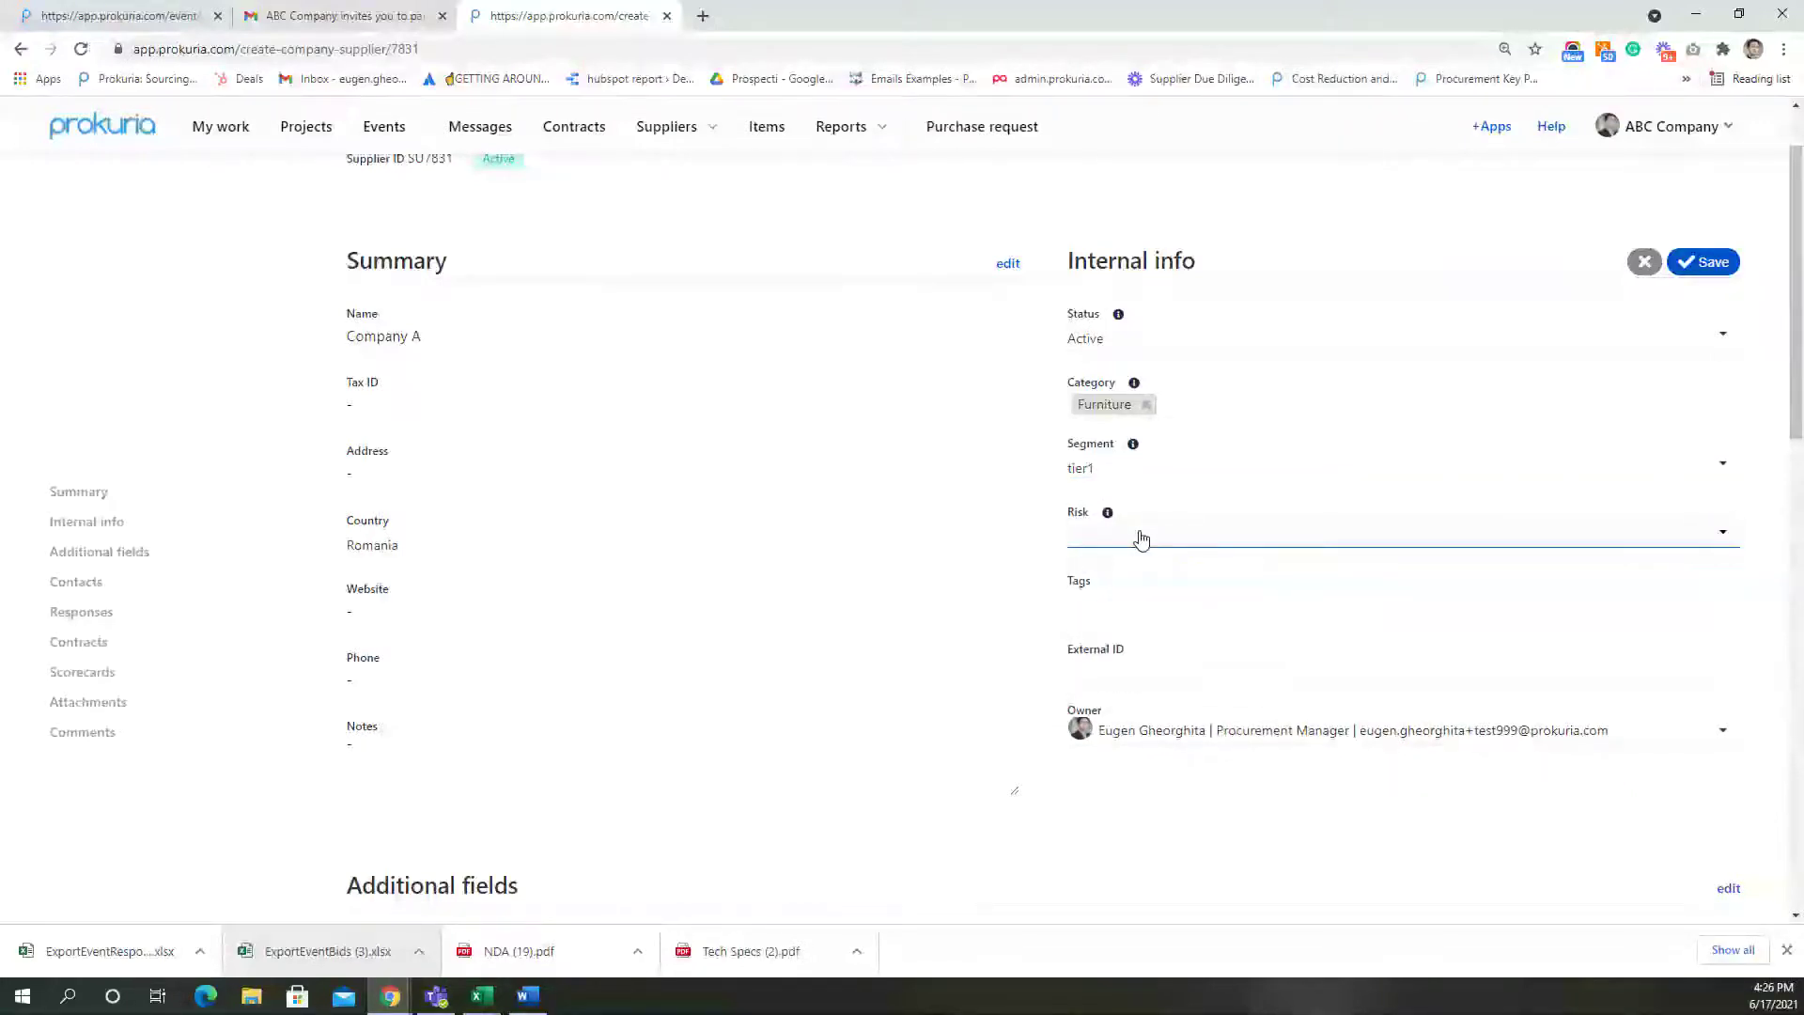
click(1140, 537)
click(1130, 569)
click(1706, 261)
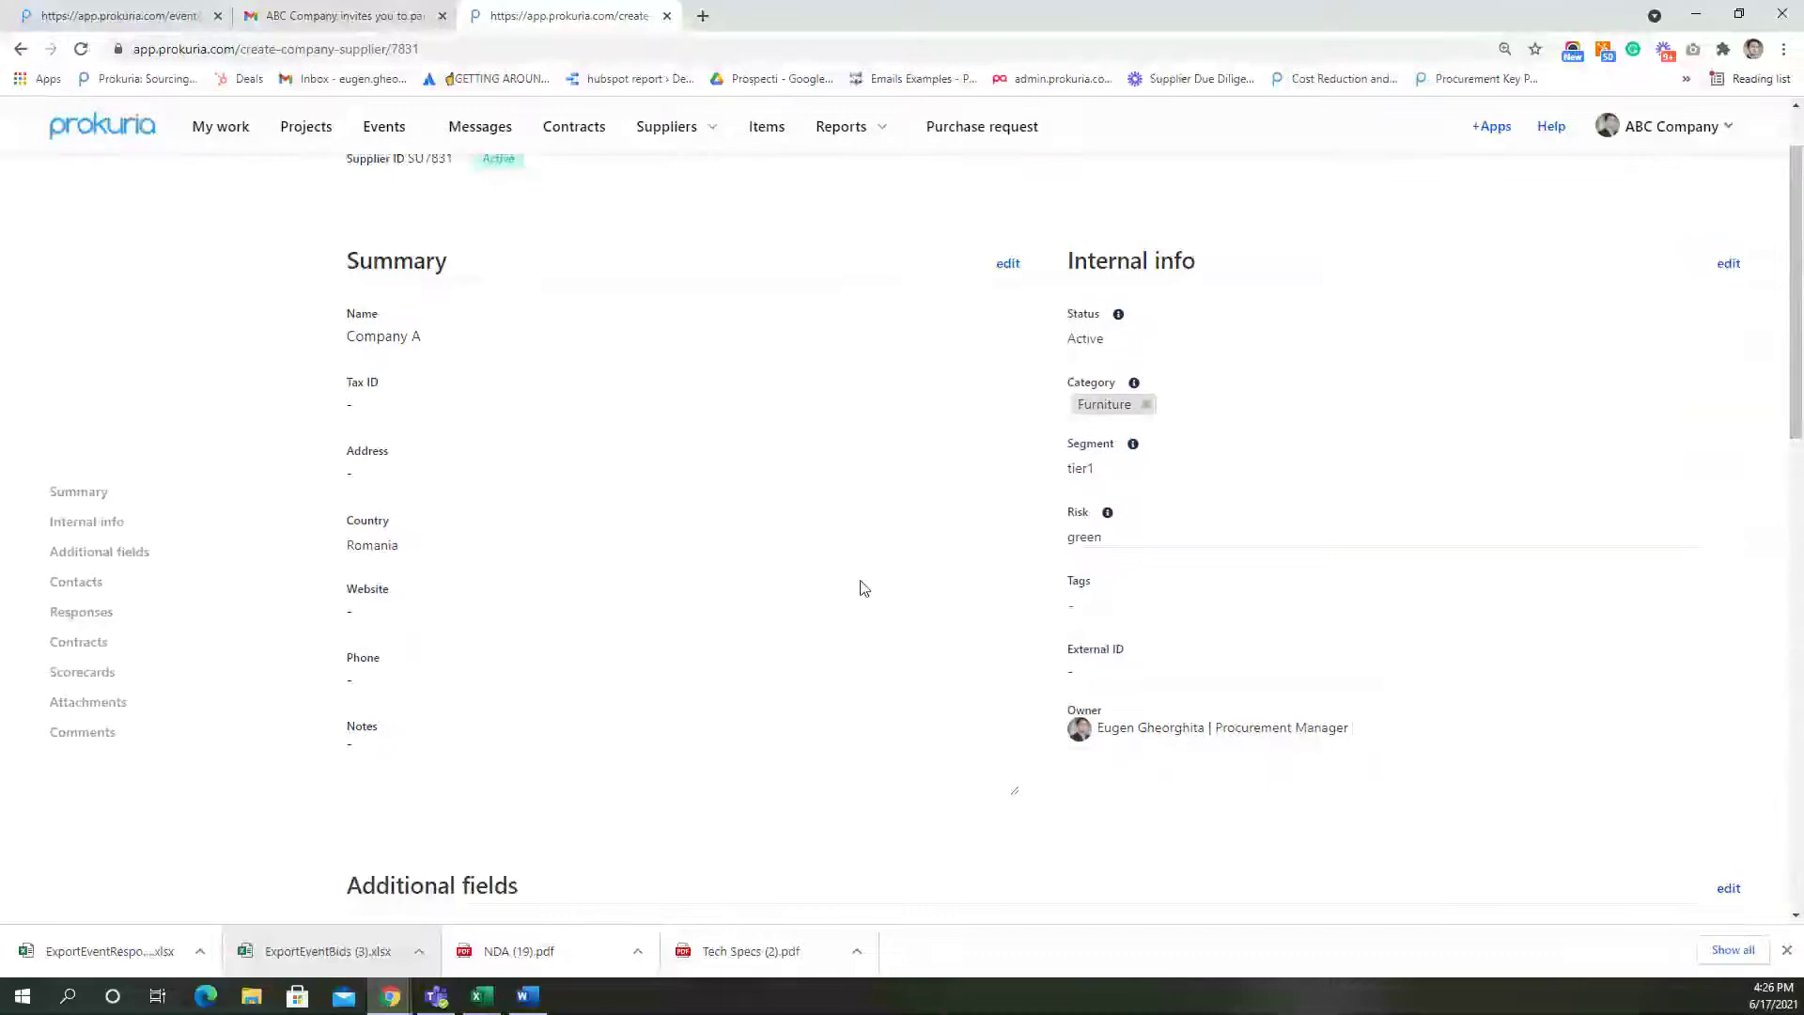
scroll(860, 589, down, 4)
Start a new contact for the supplier and enter the contact's name
scroll(862, 589, down, 4)
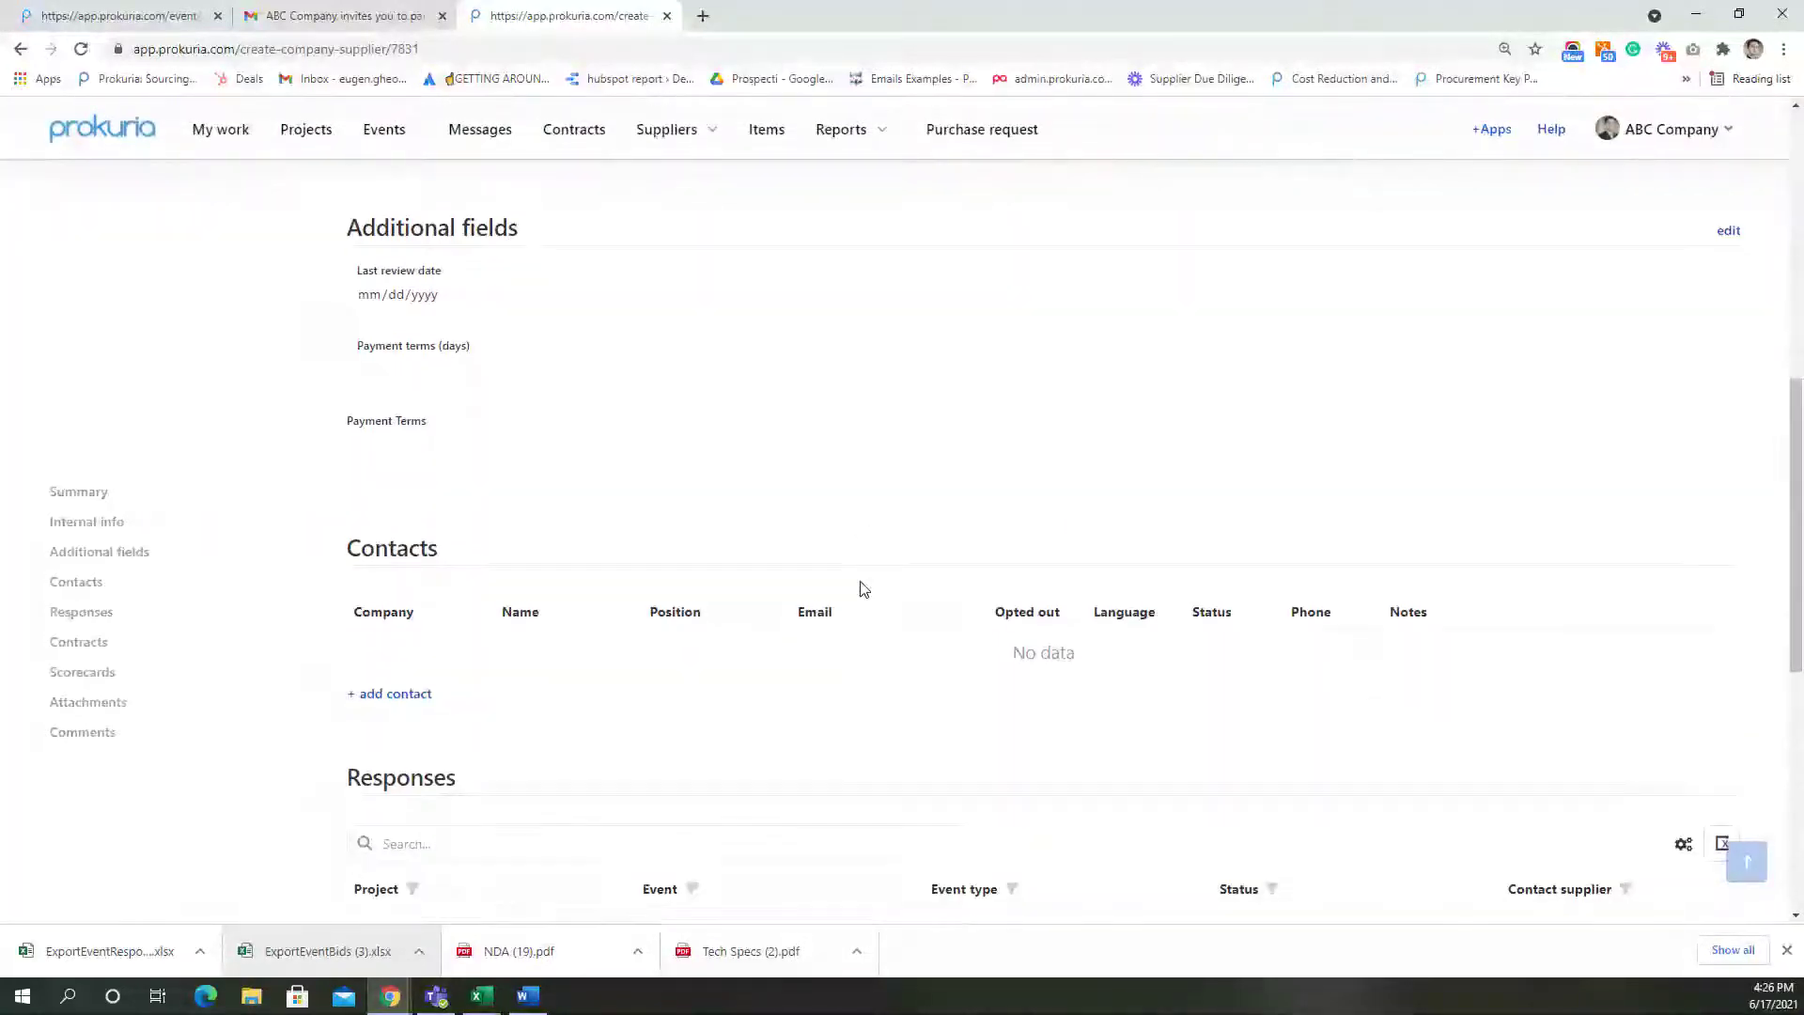
scroll(863, 589, down, 1)
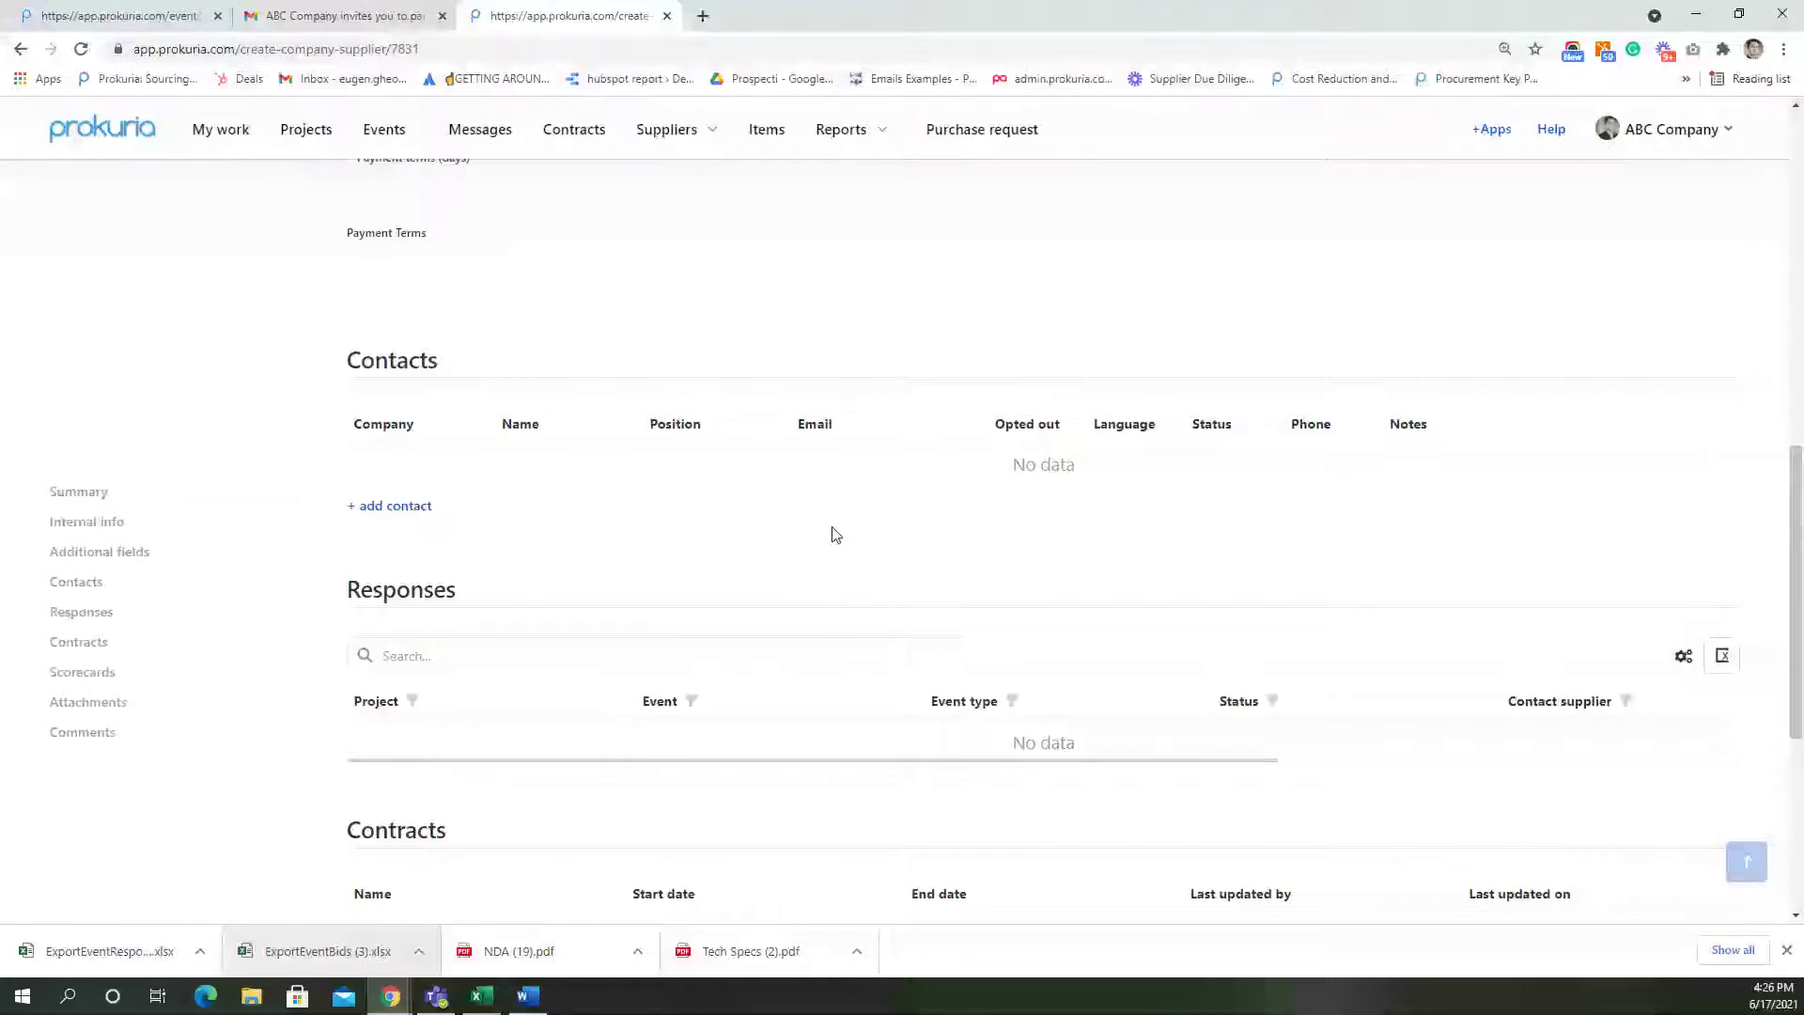
click(388, 507)
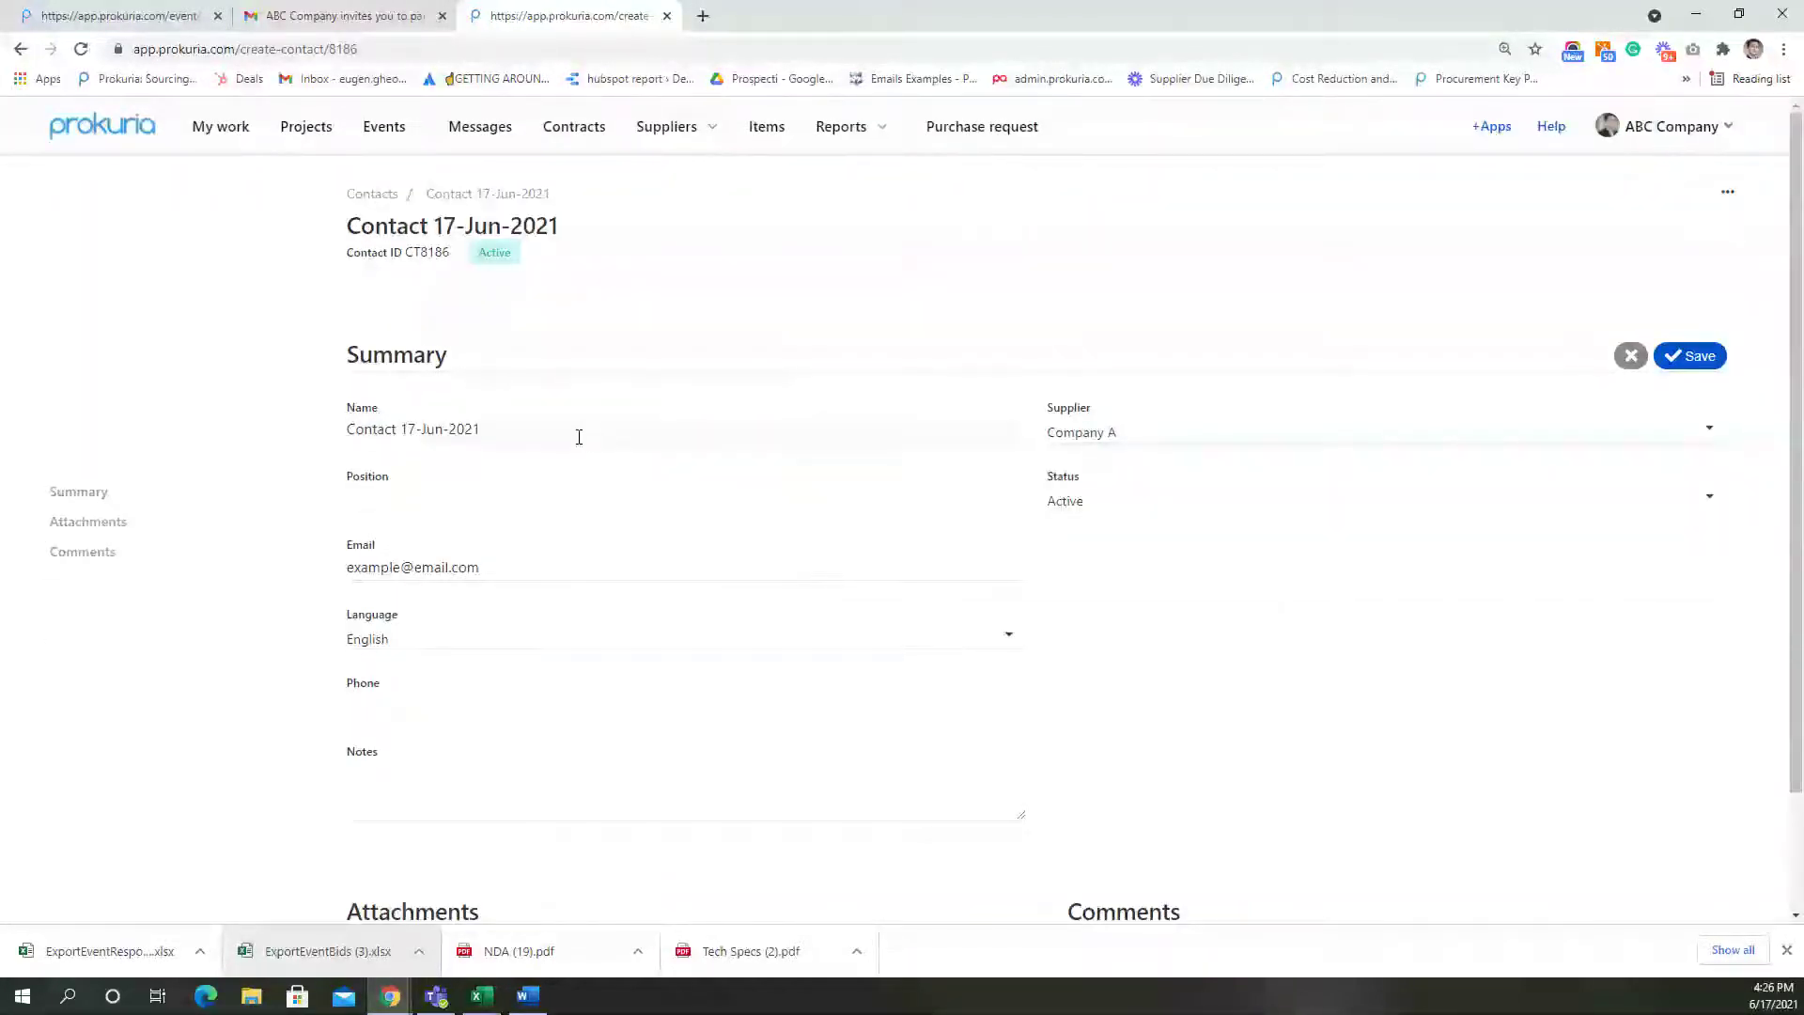
click(579, 437)
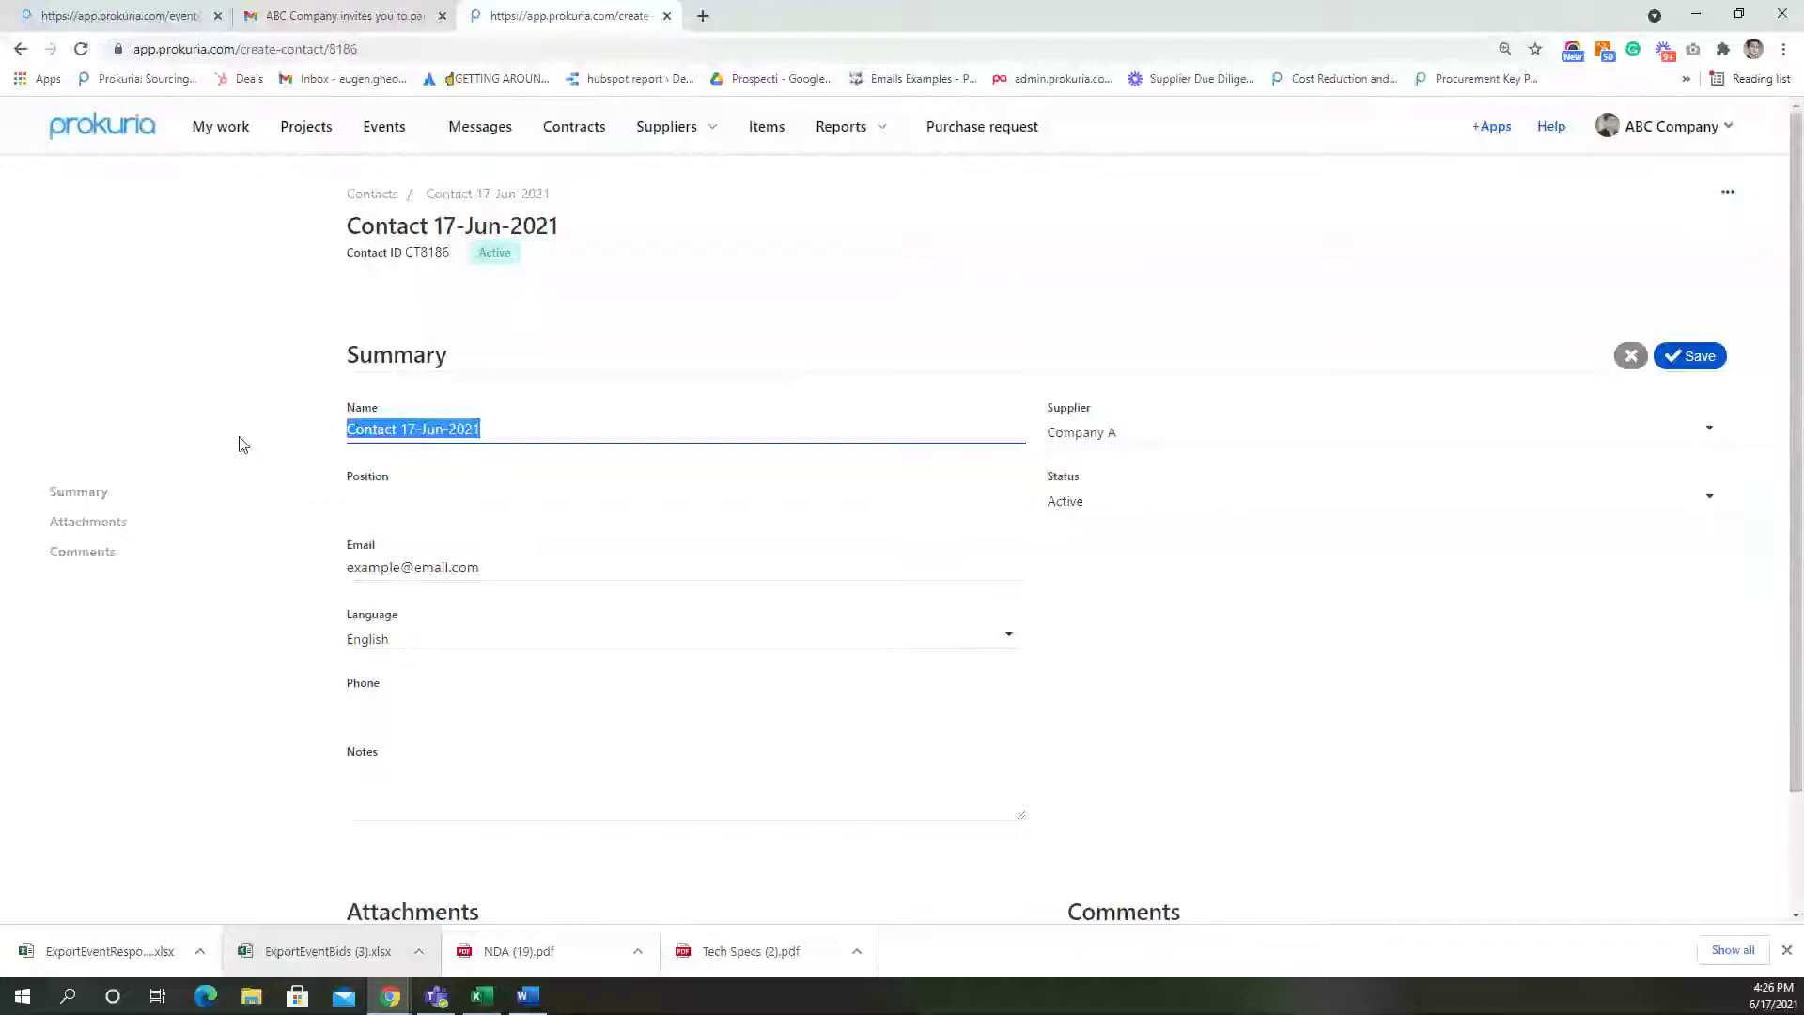
text(Mr. Lennon)
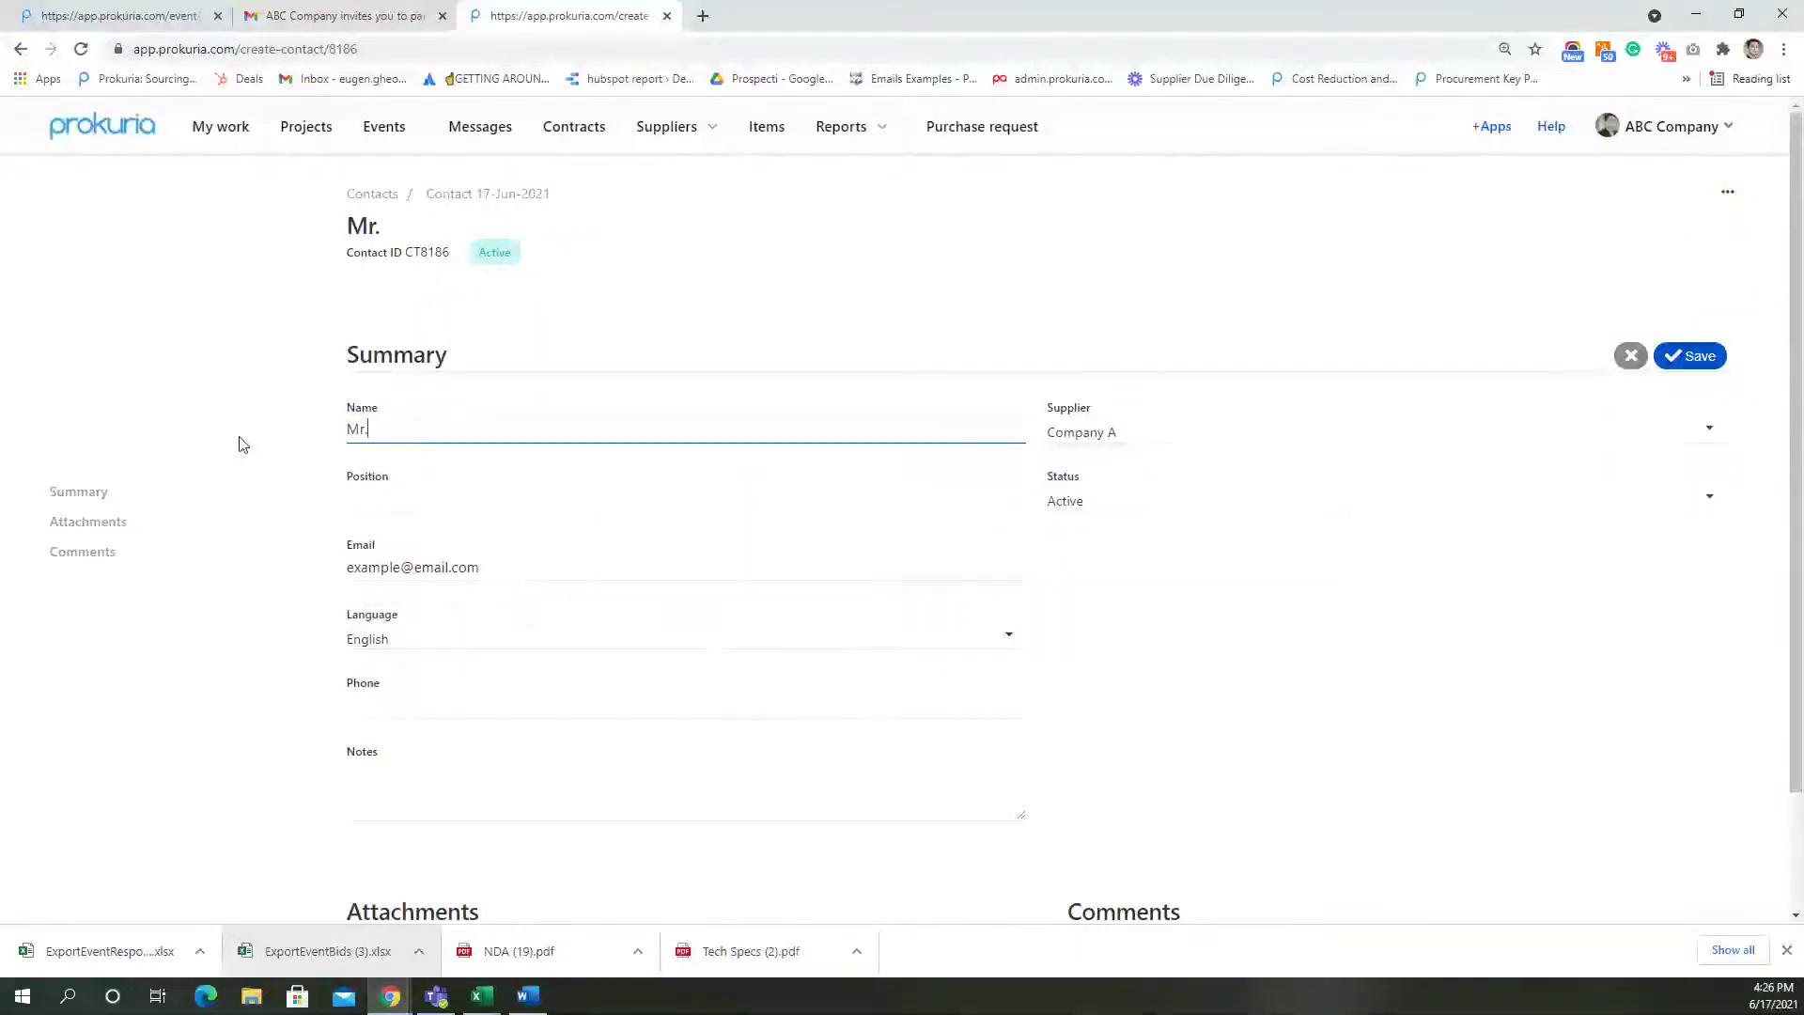
key(Tab)
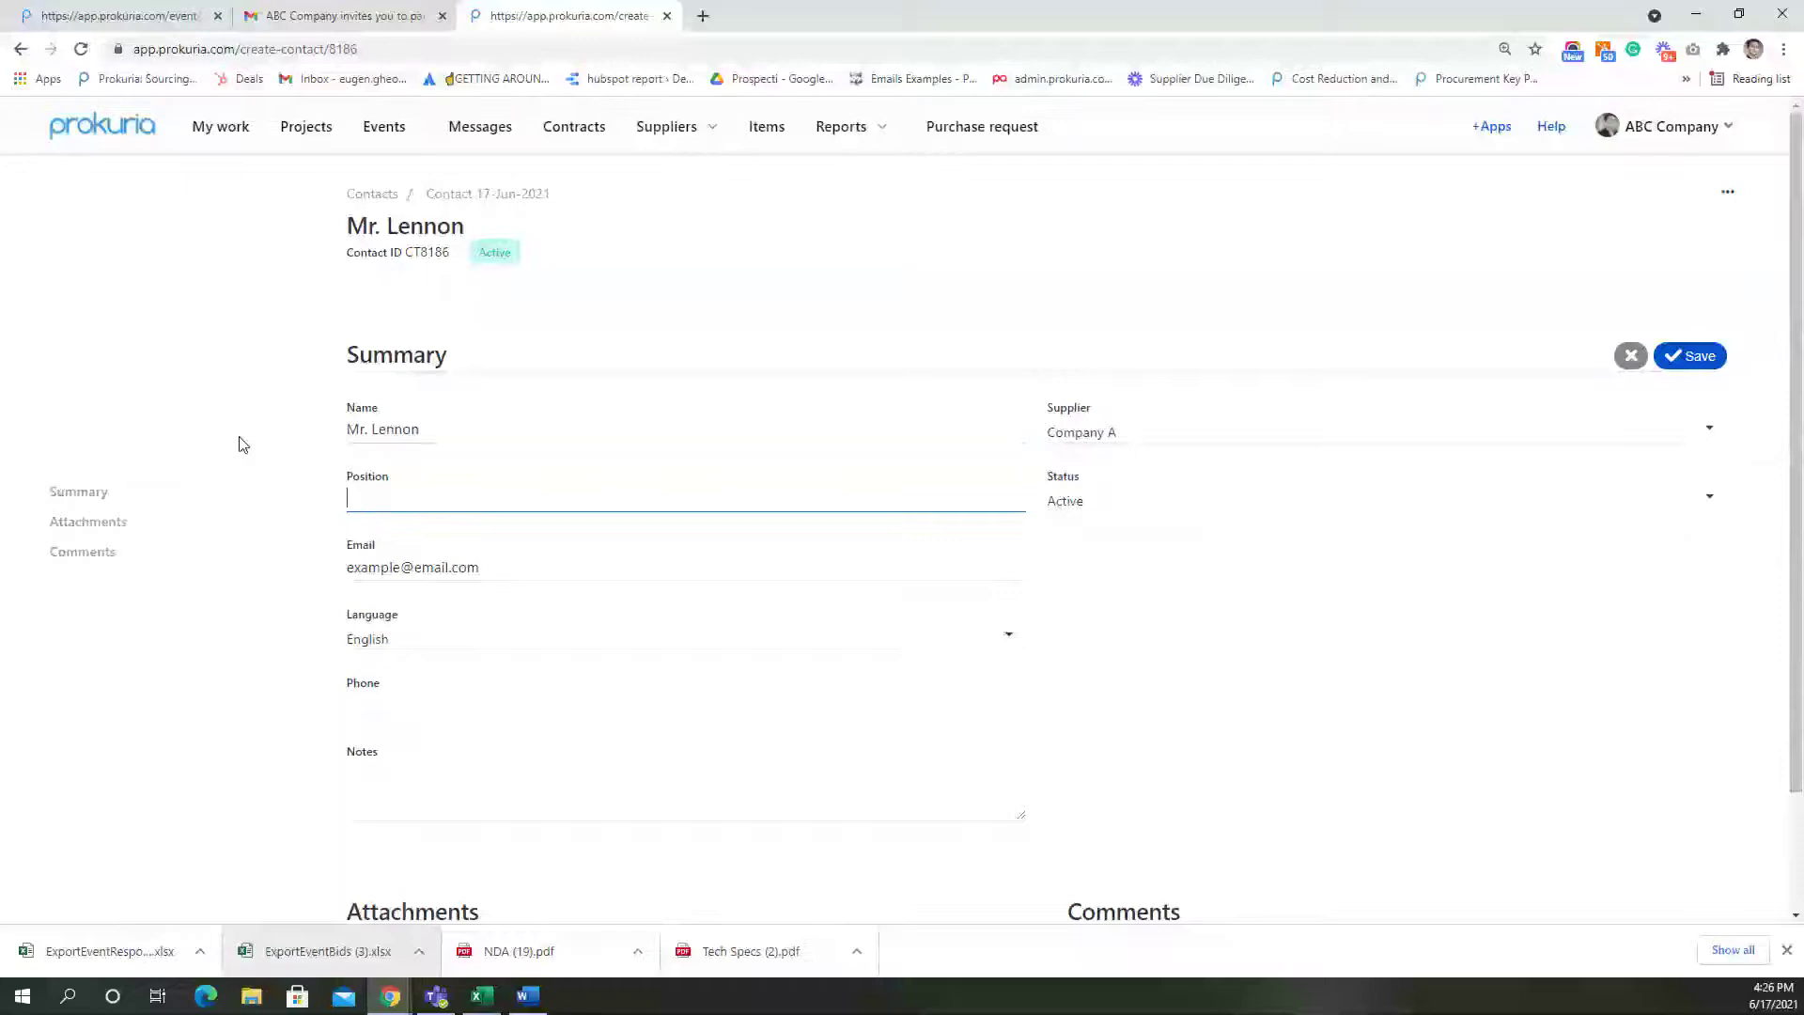
Enter a test e-mail address, assign supplier Company A, and save the contact
key(Tab)
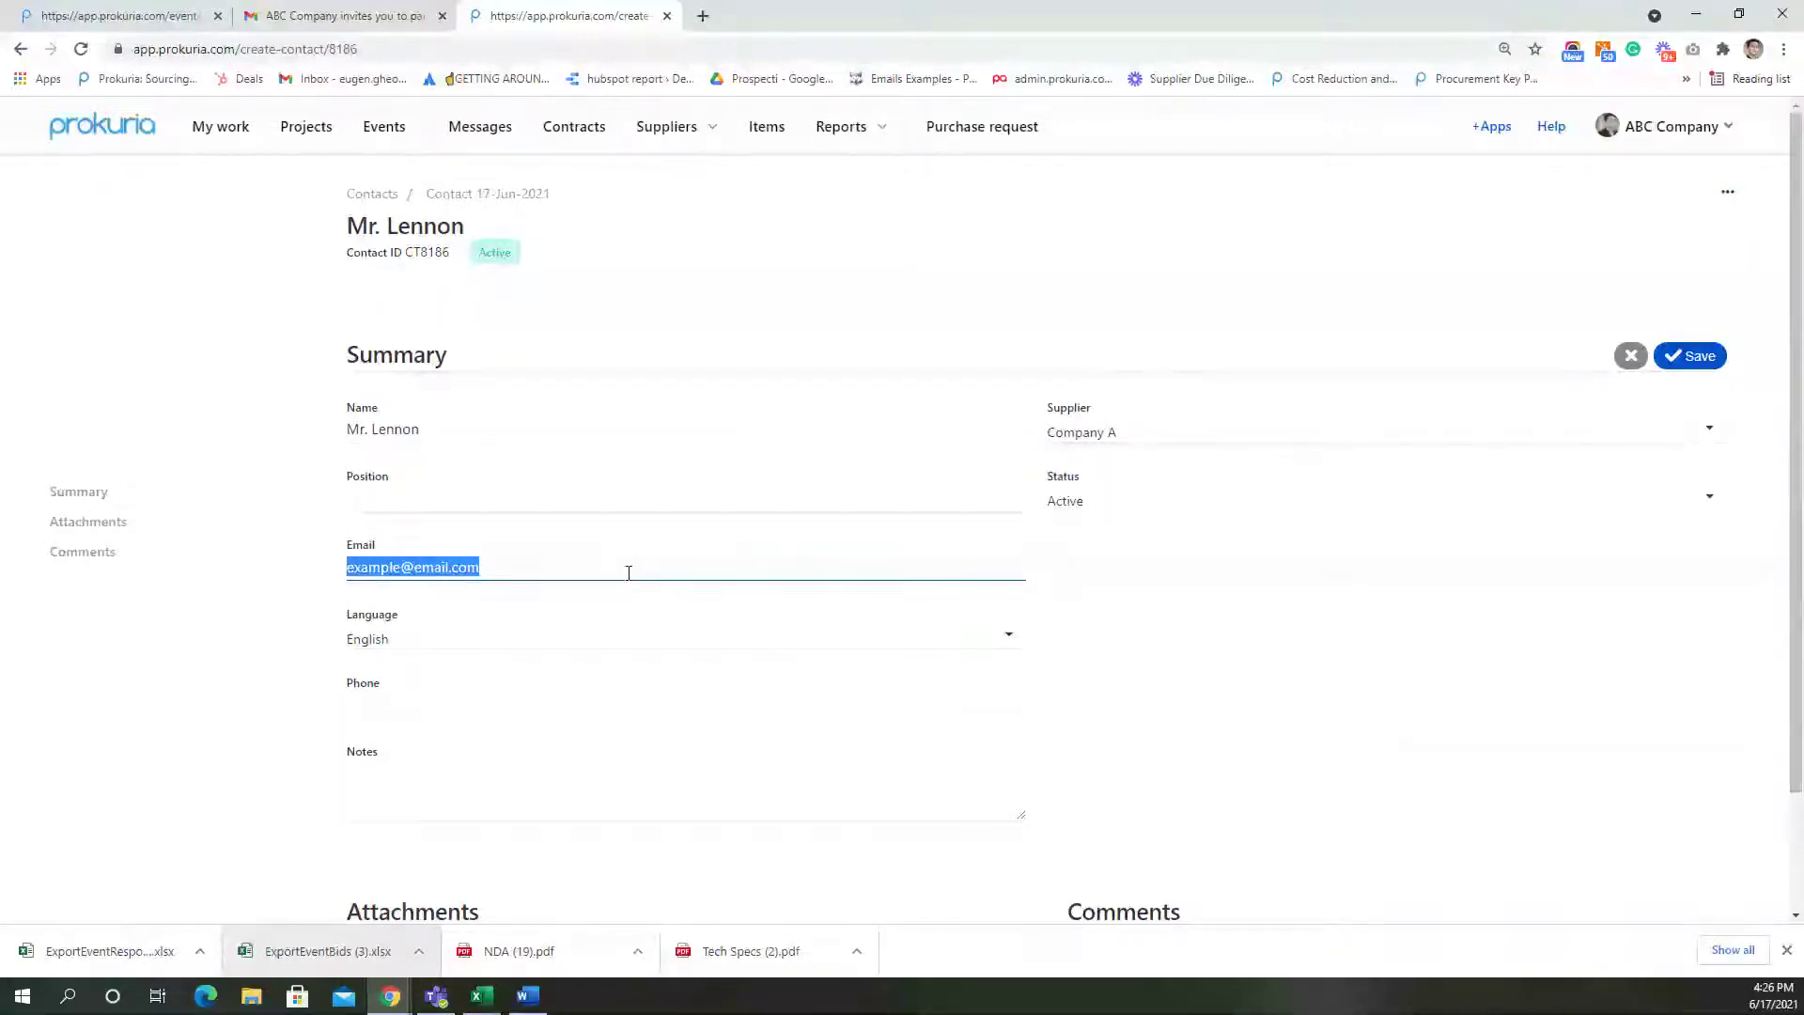
click(900, 611)
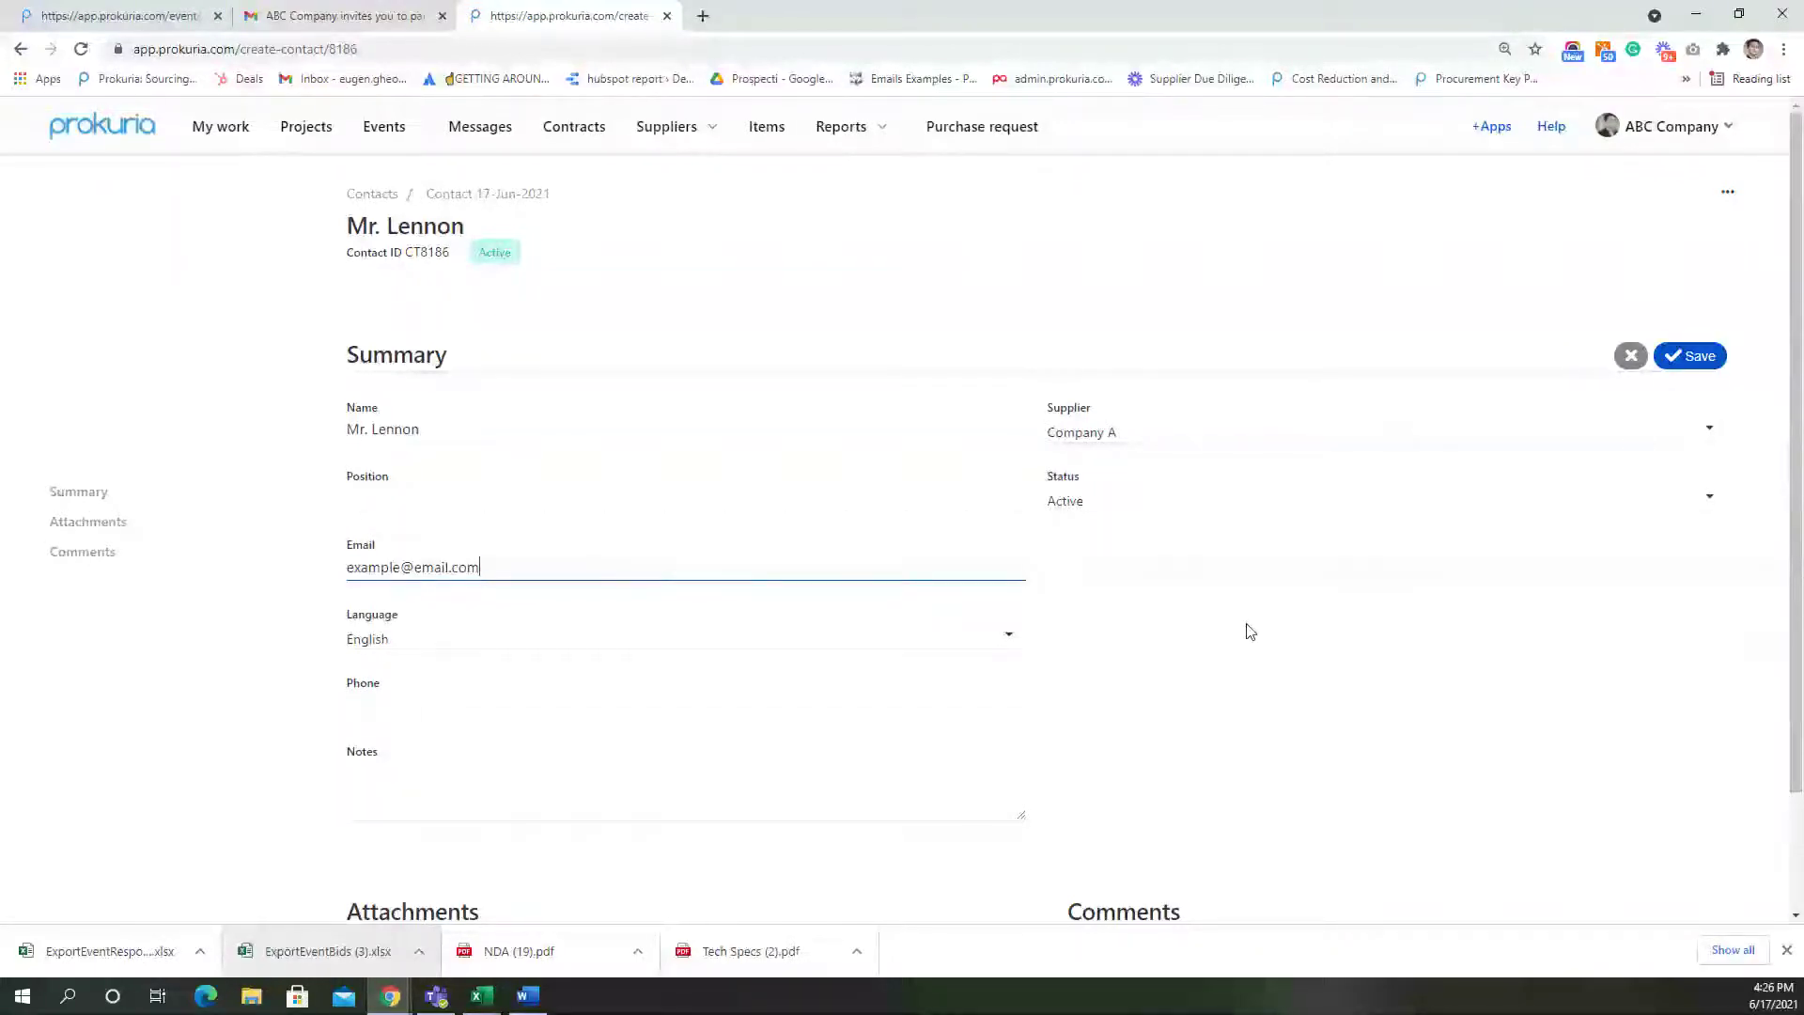
drag(531, 562, 310, 576)
text(test)
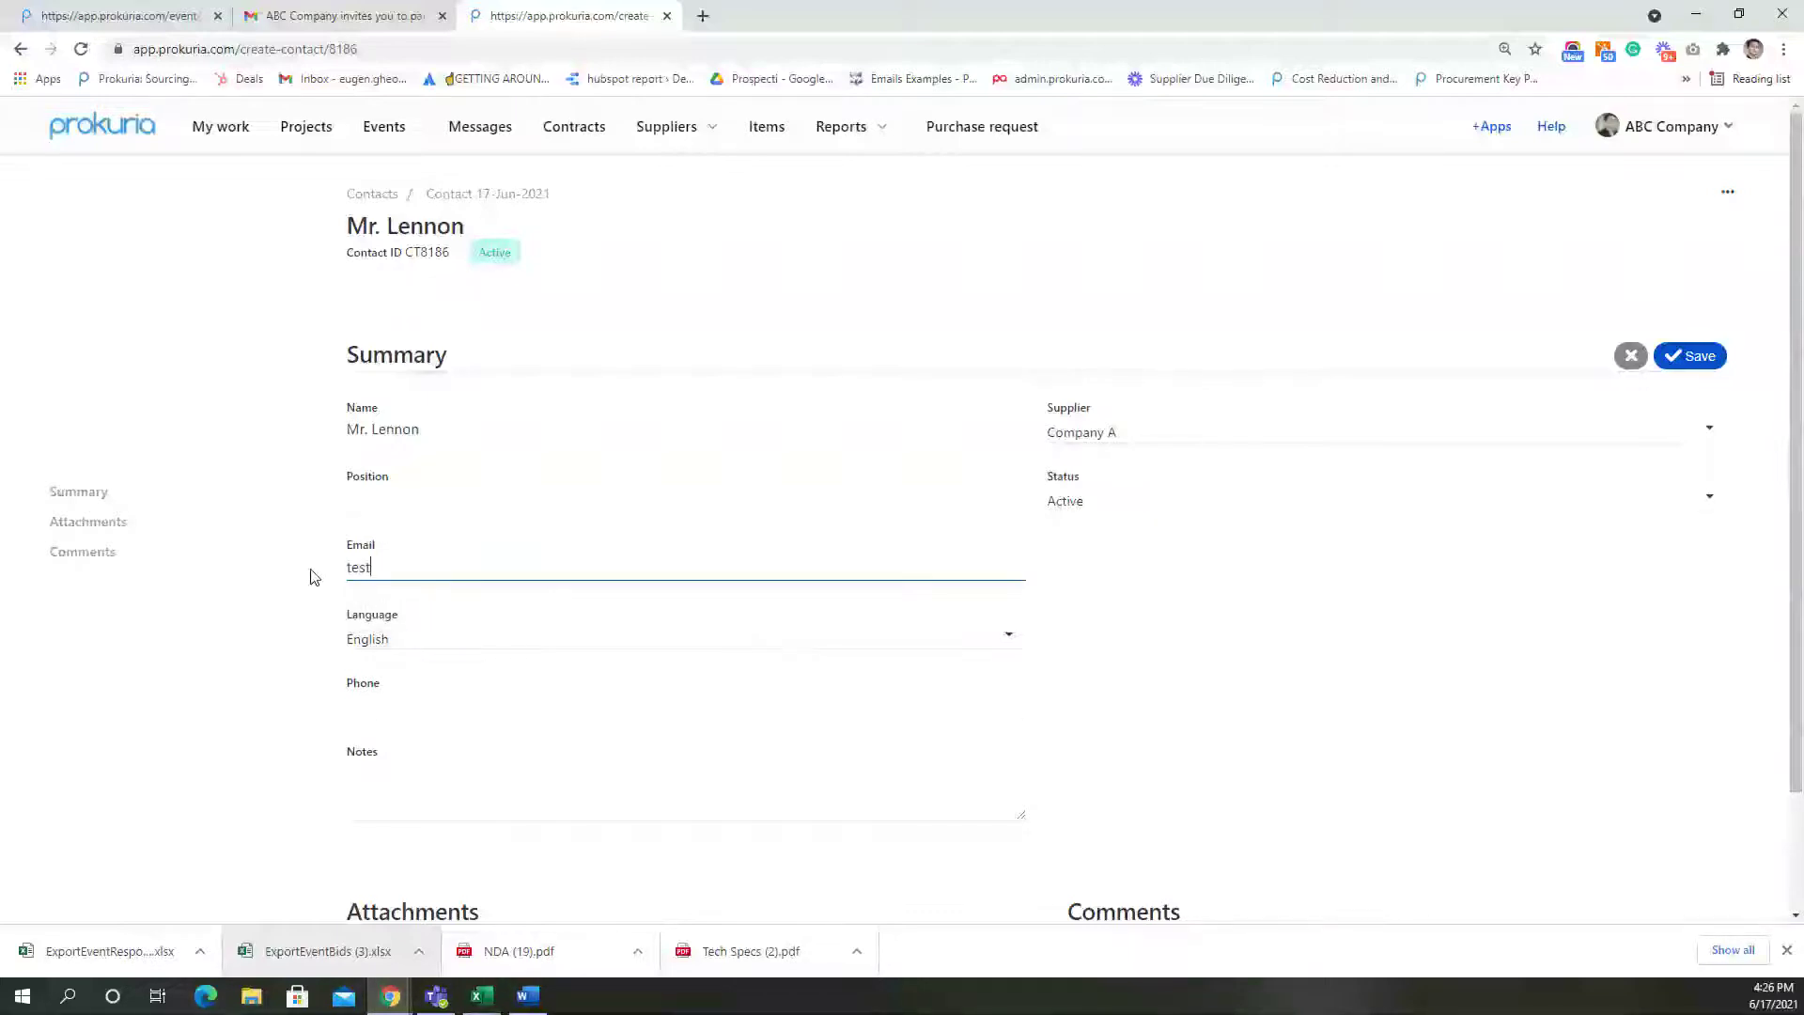
text(@email.com)
click(1522, 430)
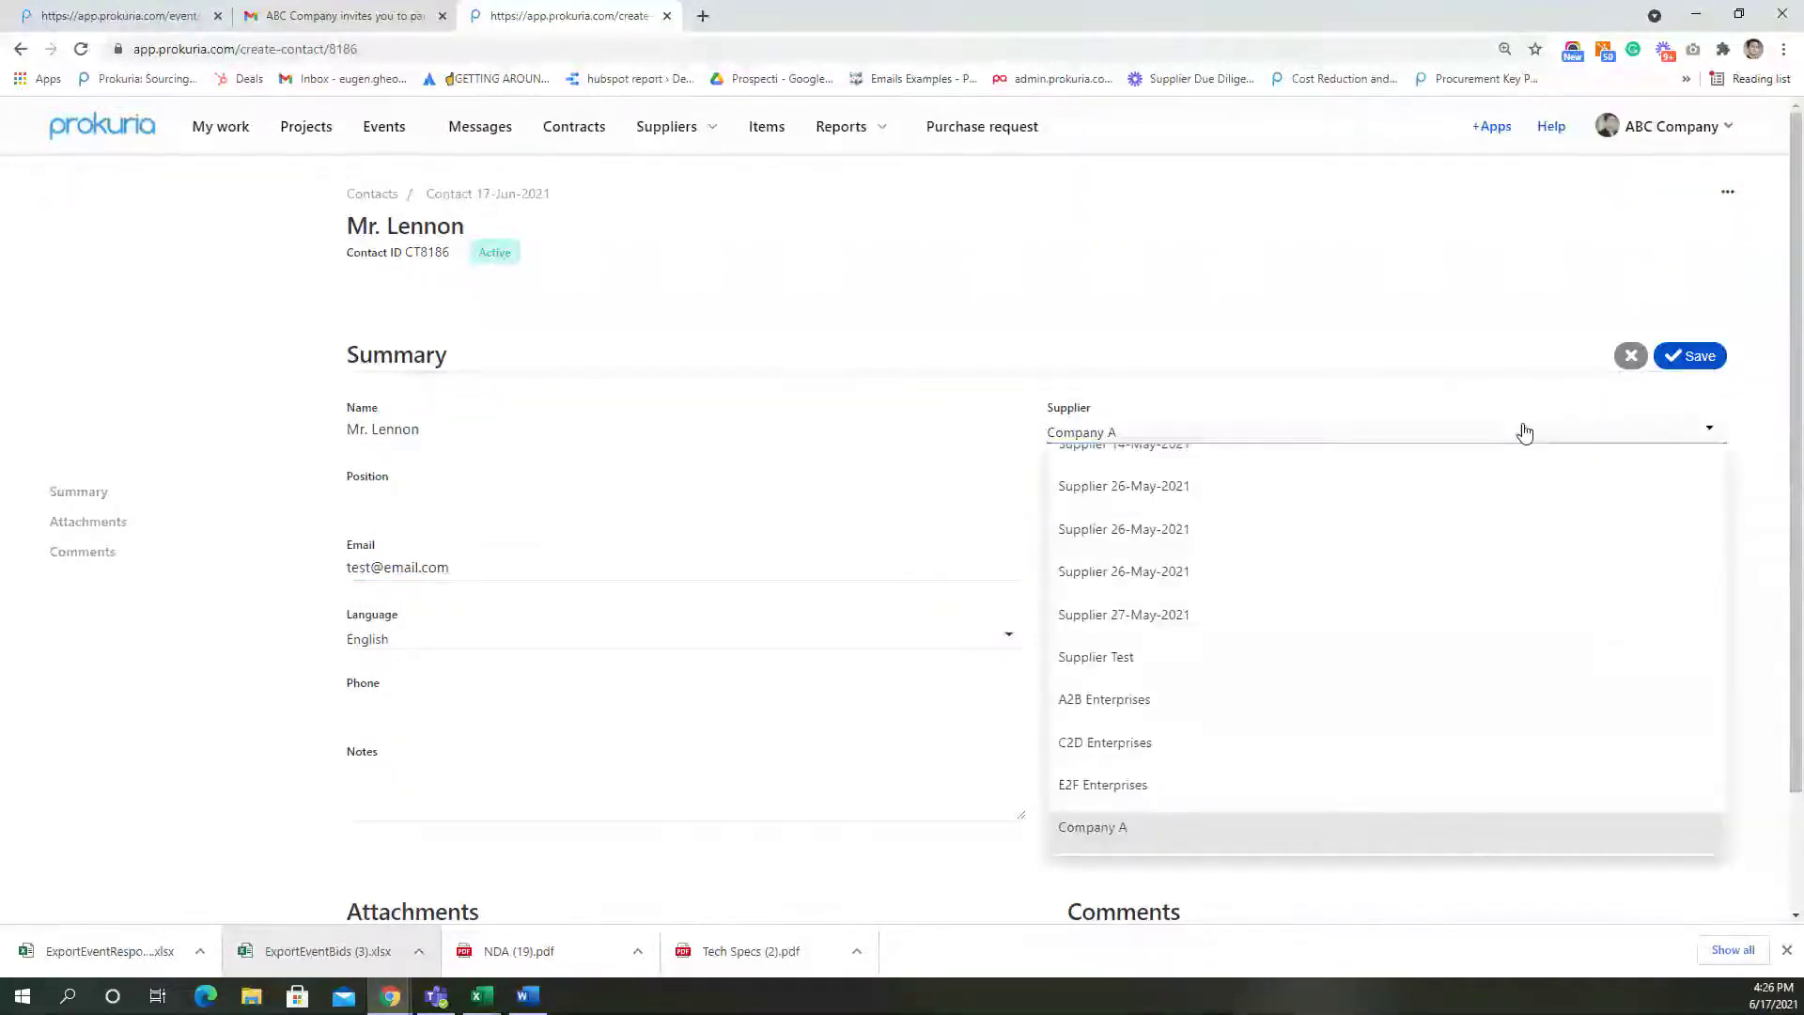
click(1189, 843)
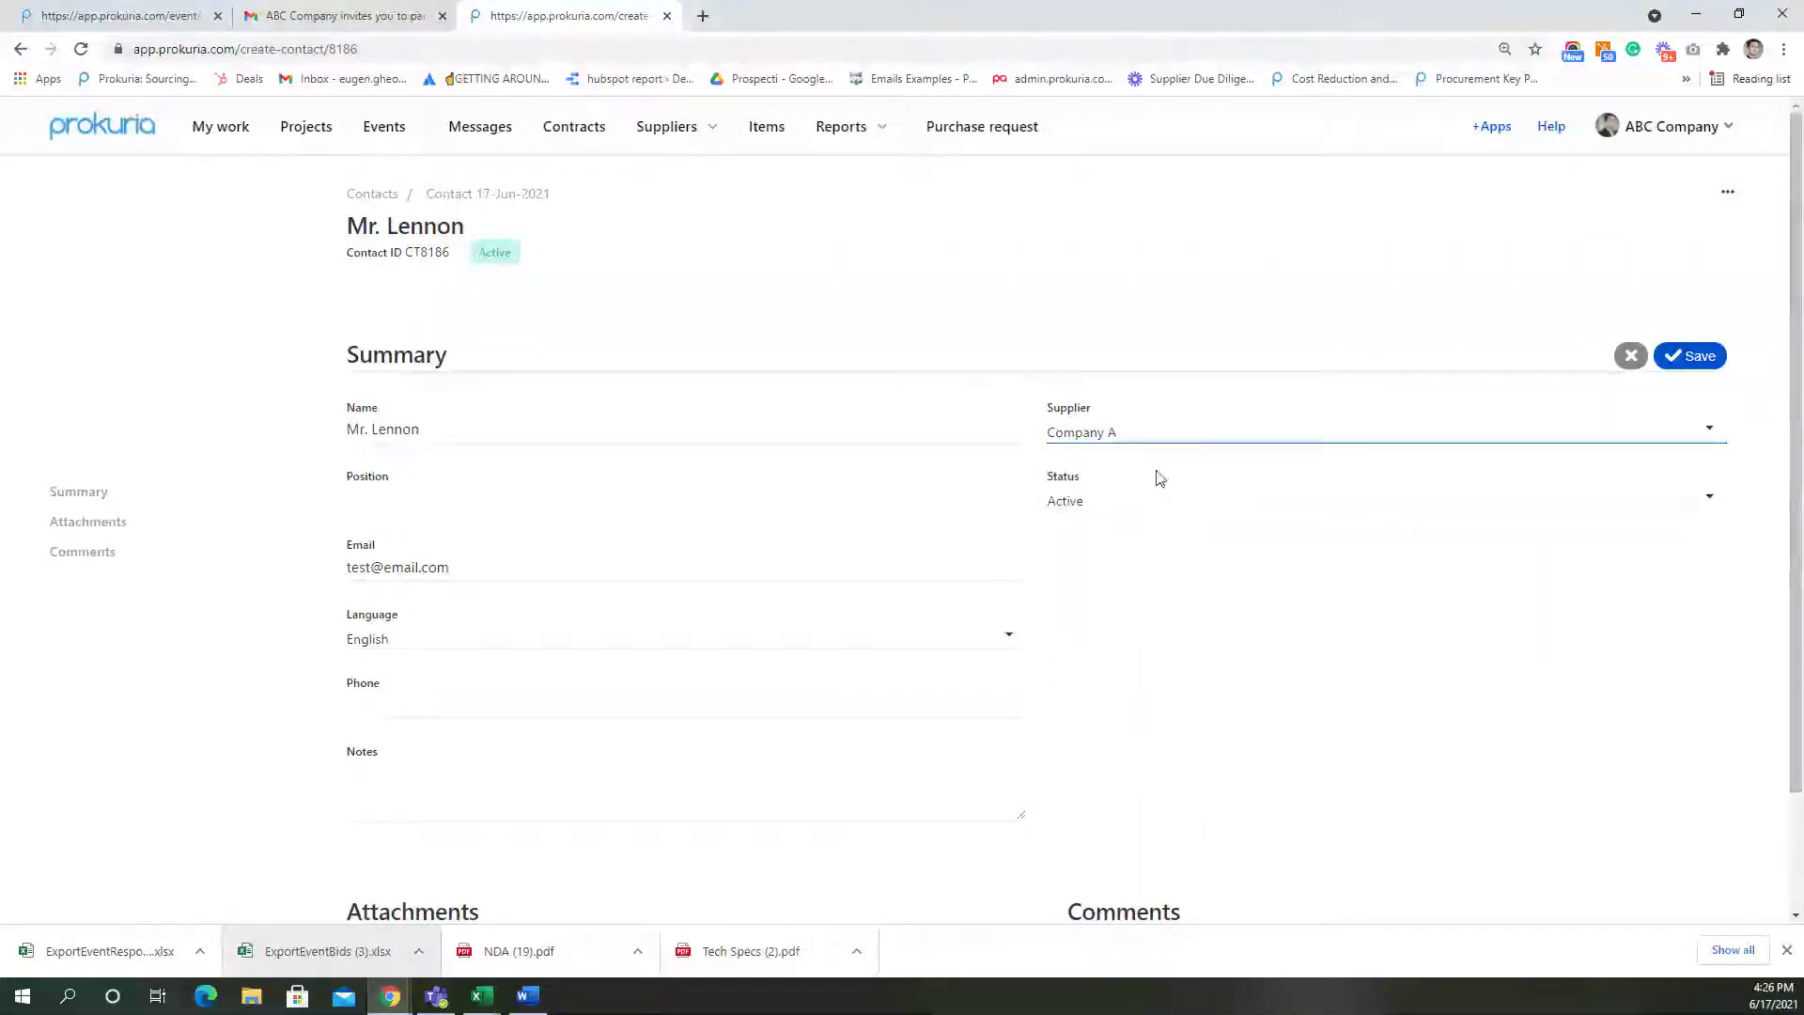
click(1700, 355)
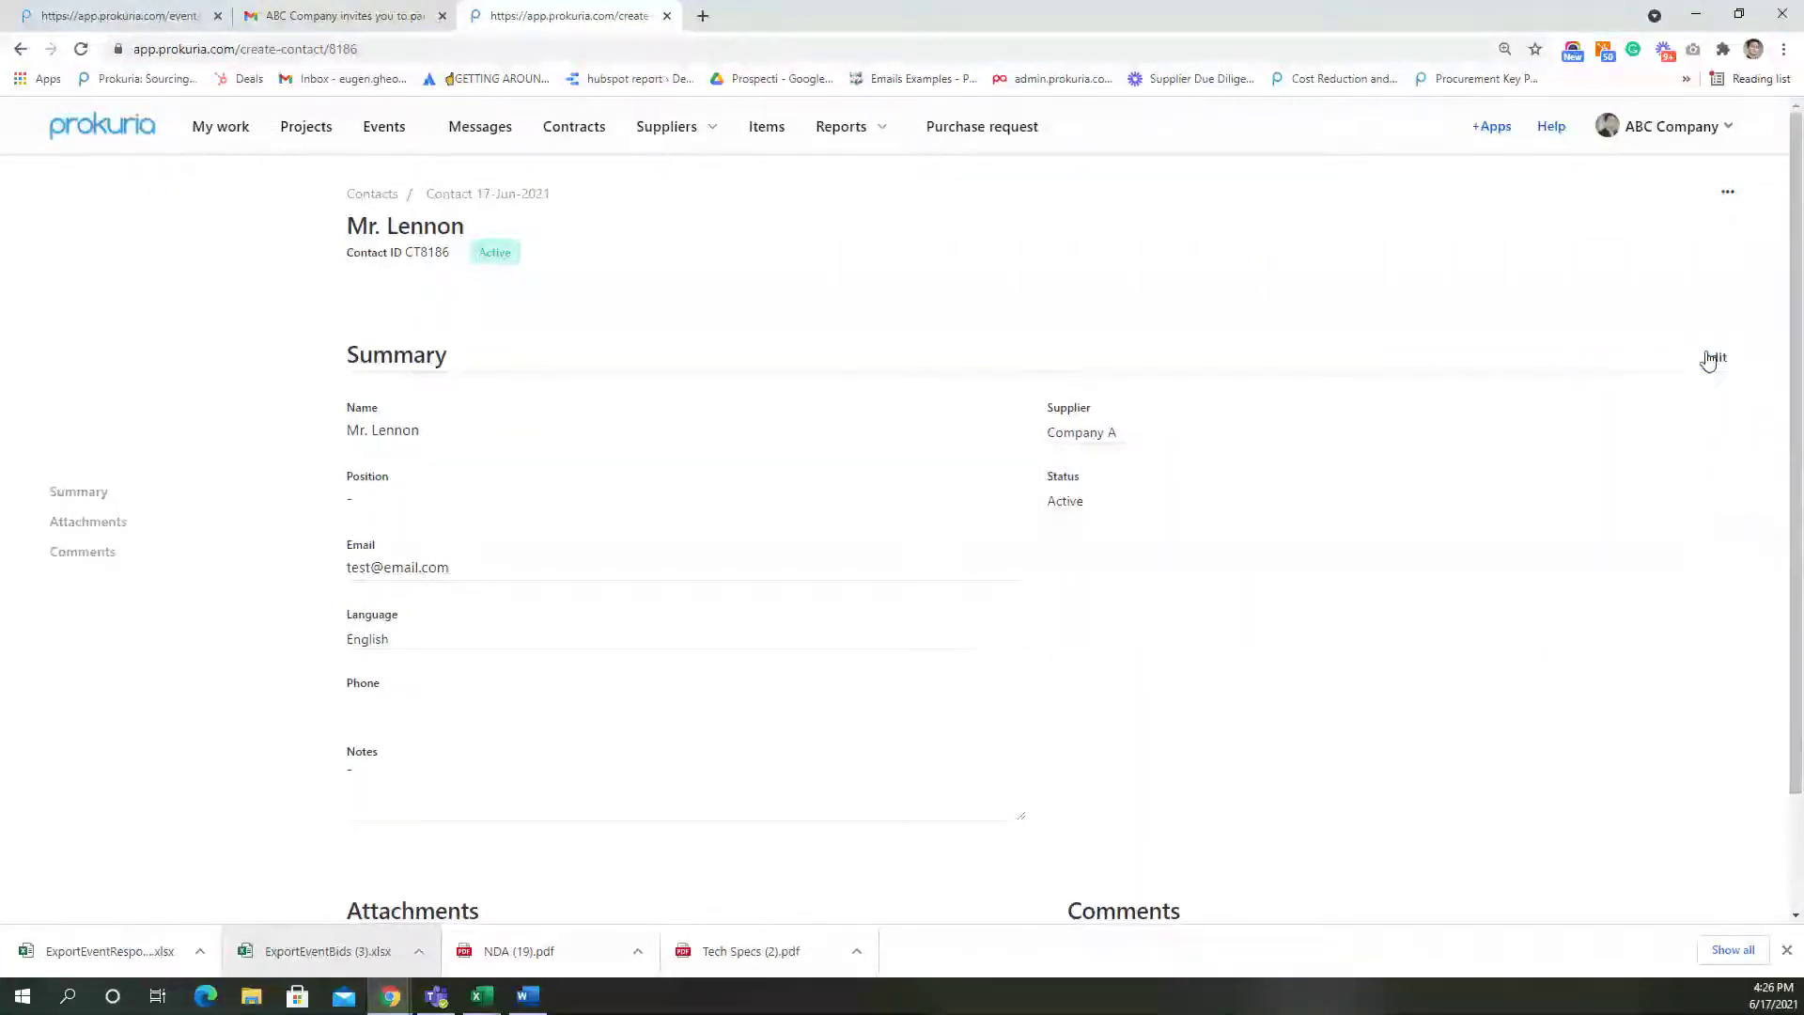
scroll(786, 733, down, 2)
scroll(782, 729, up, 2)
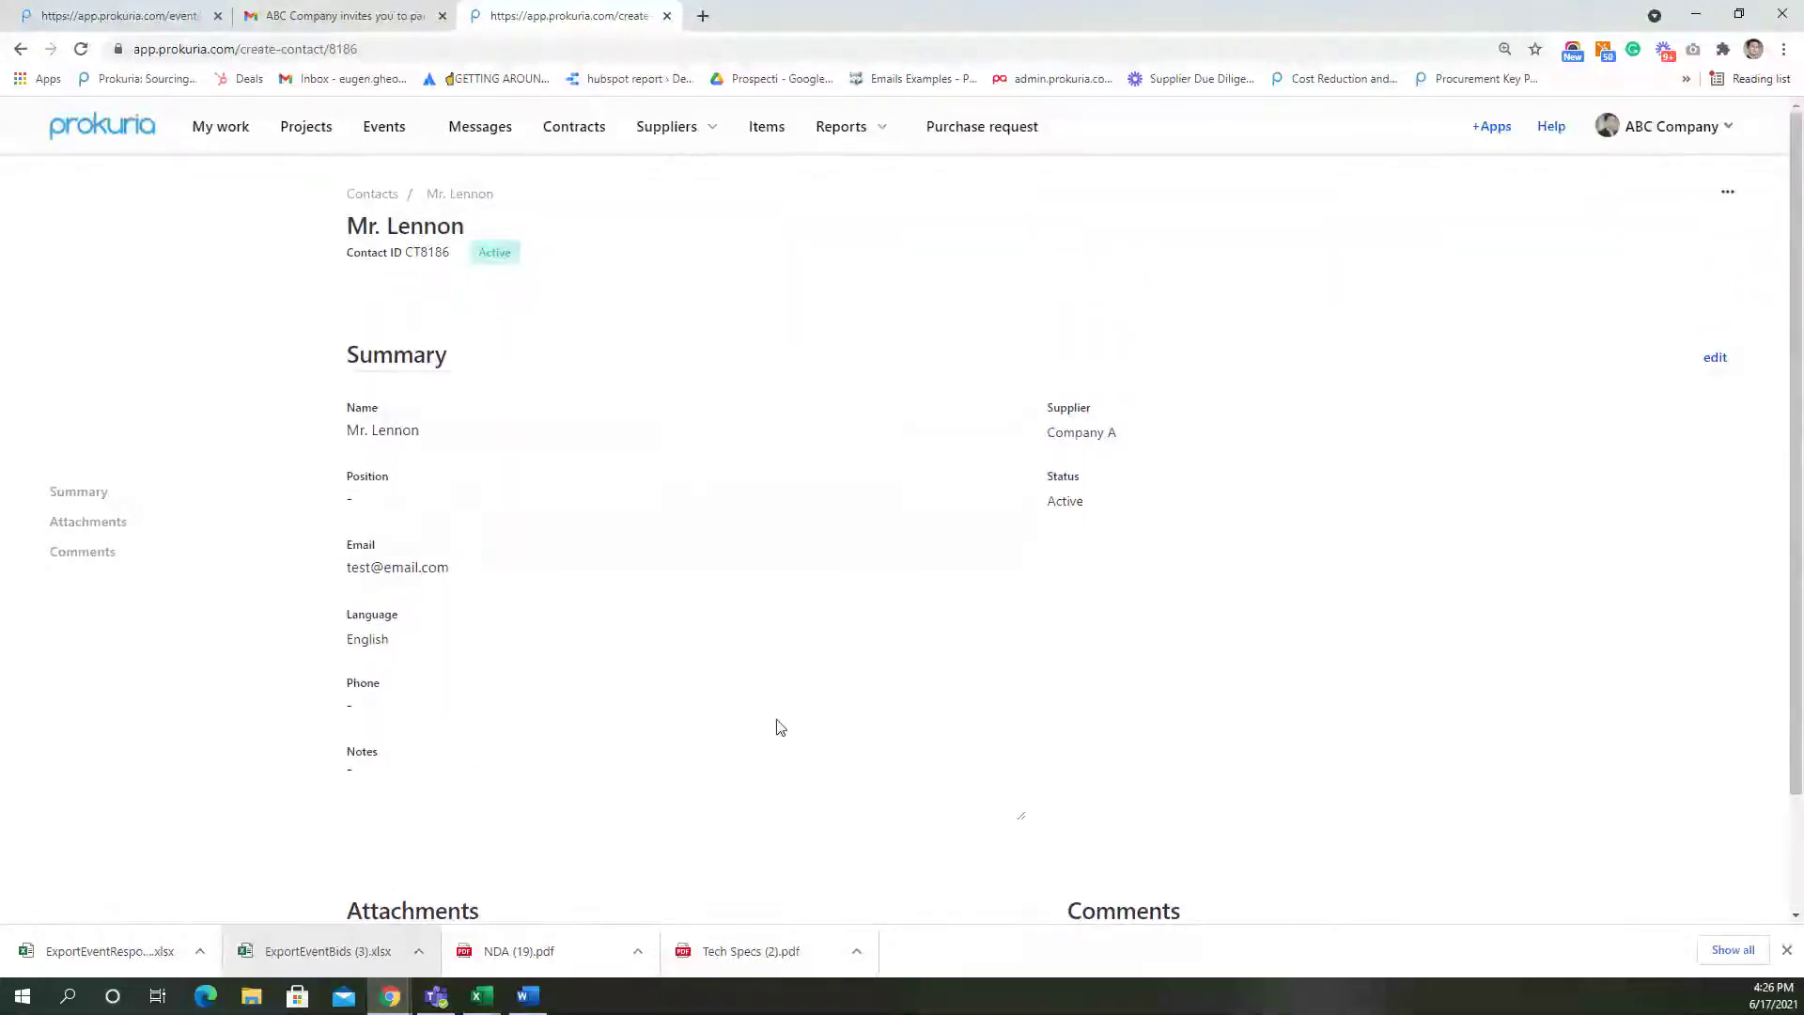
Return to the Suppliers list to check Company A at the top, briefly opening the '...' menu
click(711, 132)
click(692, 187)
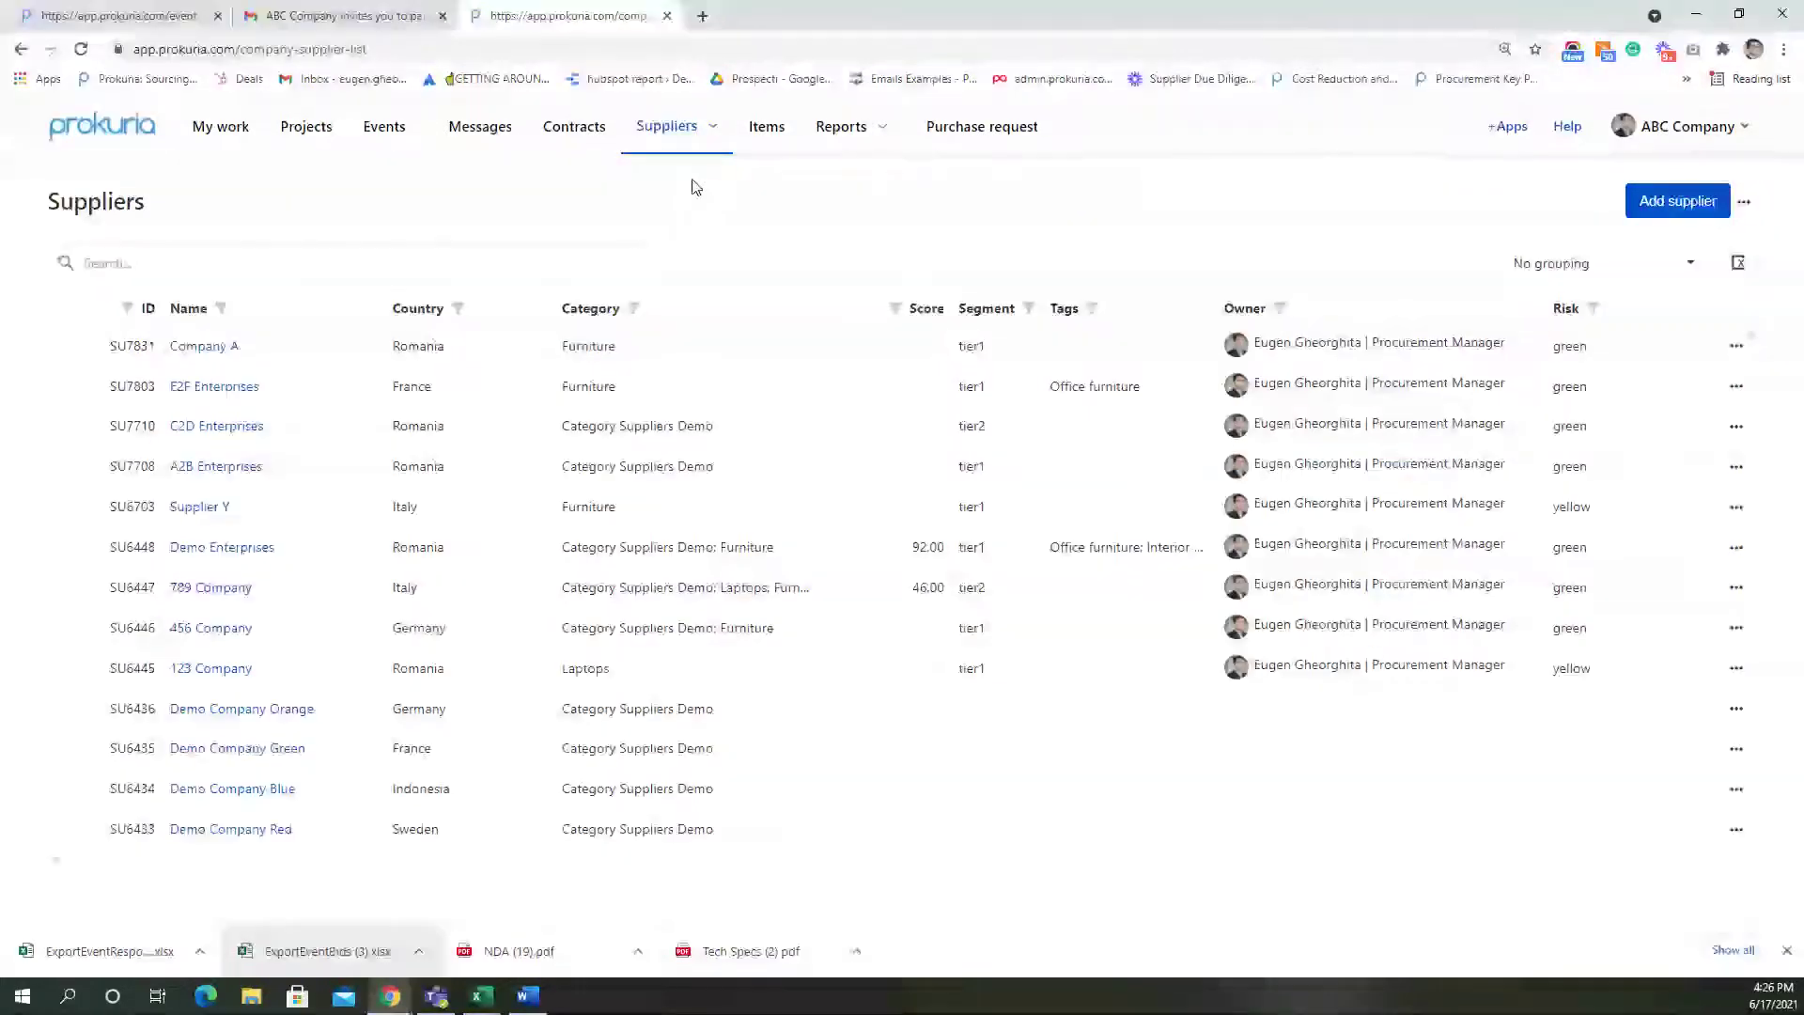
click(1748, 203)
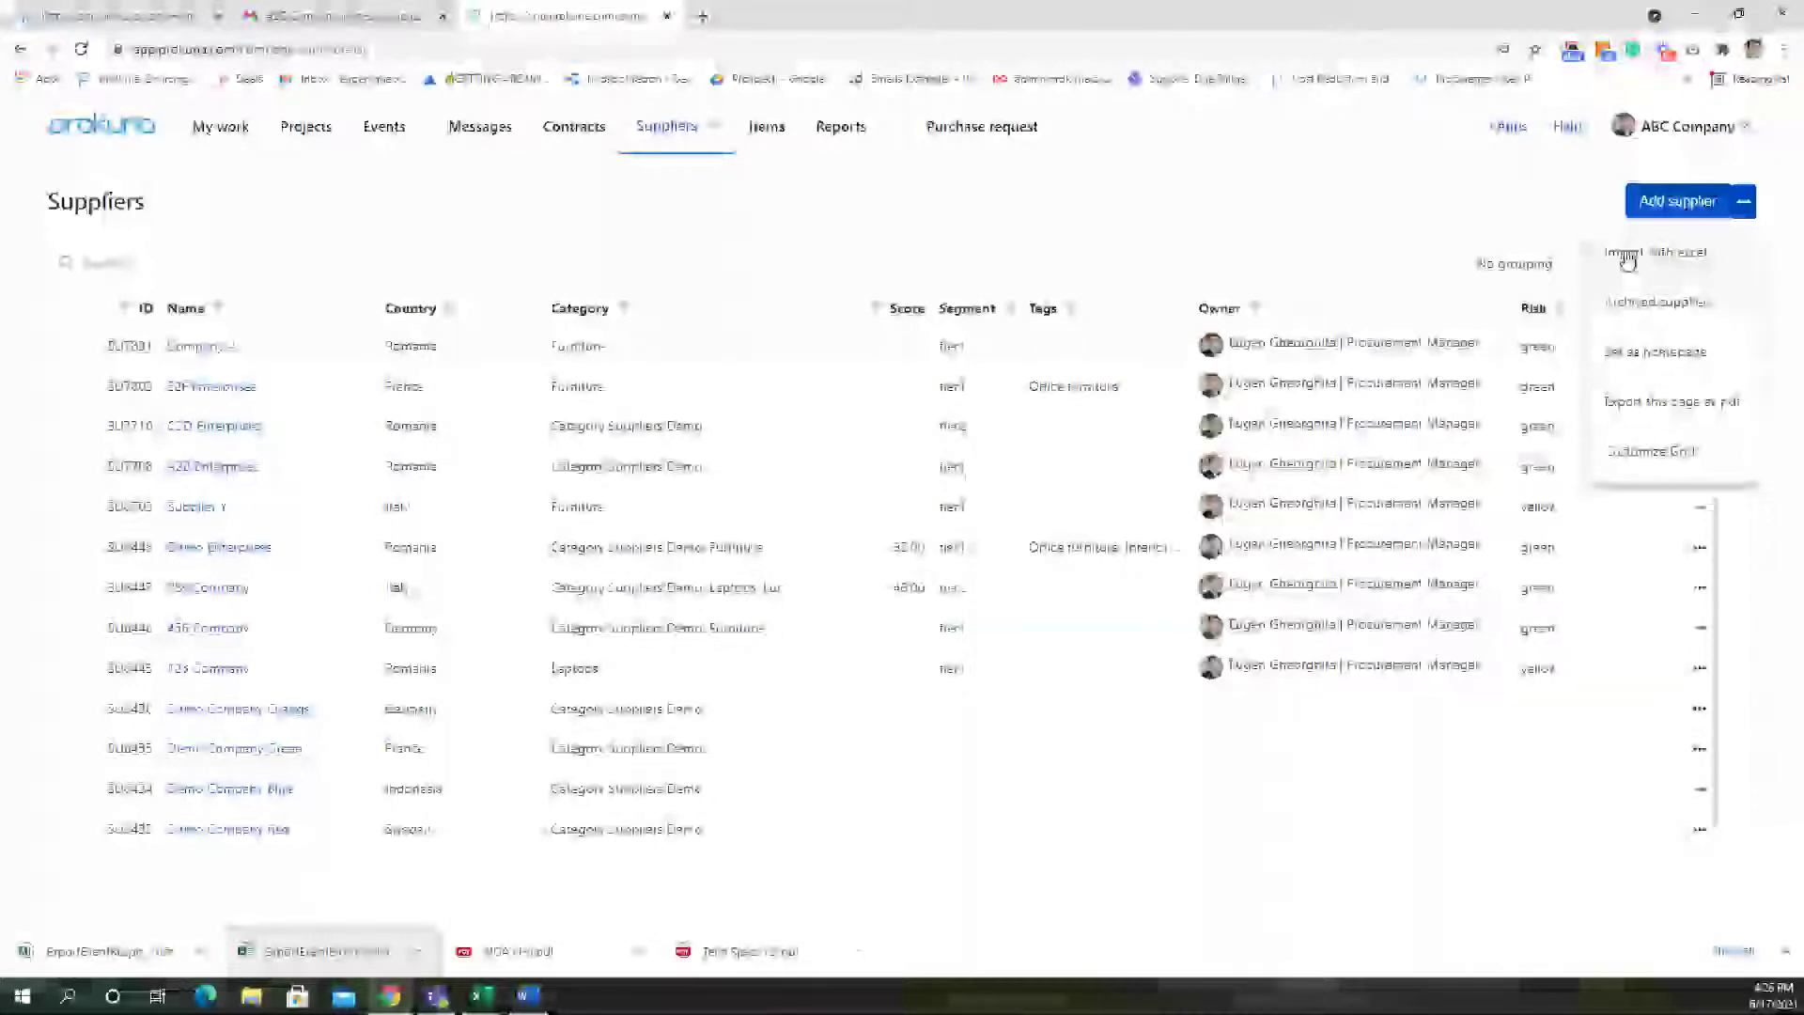
click(1142, 233)
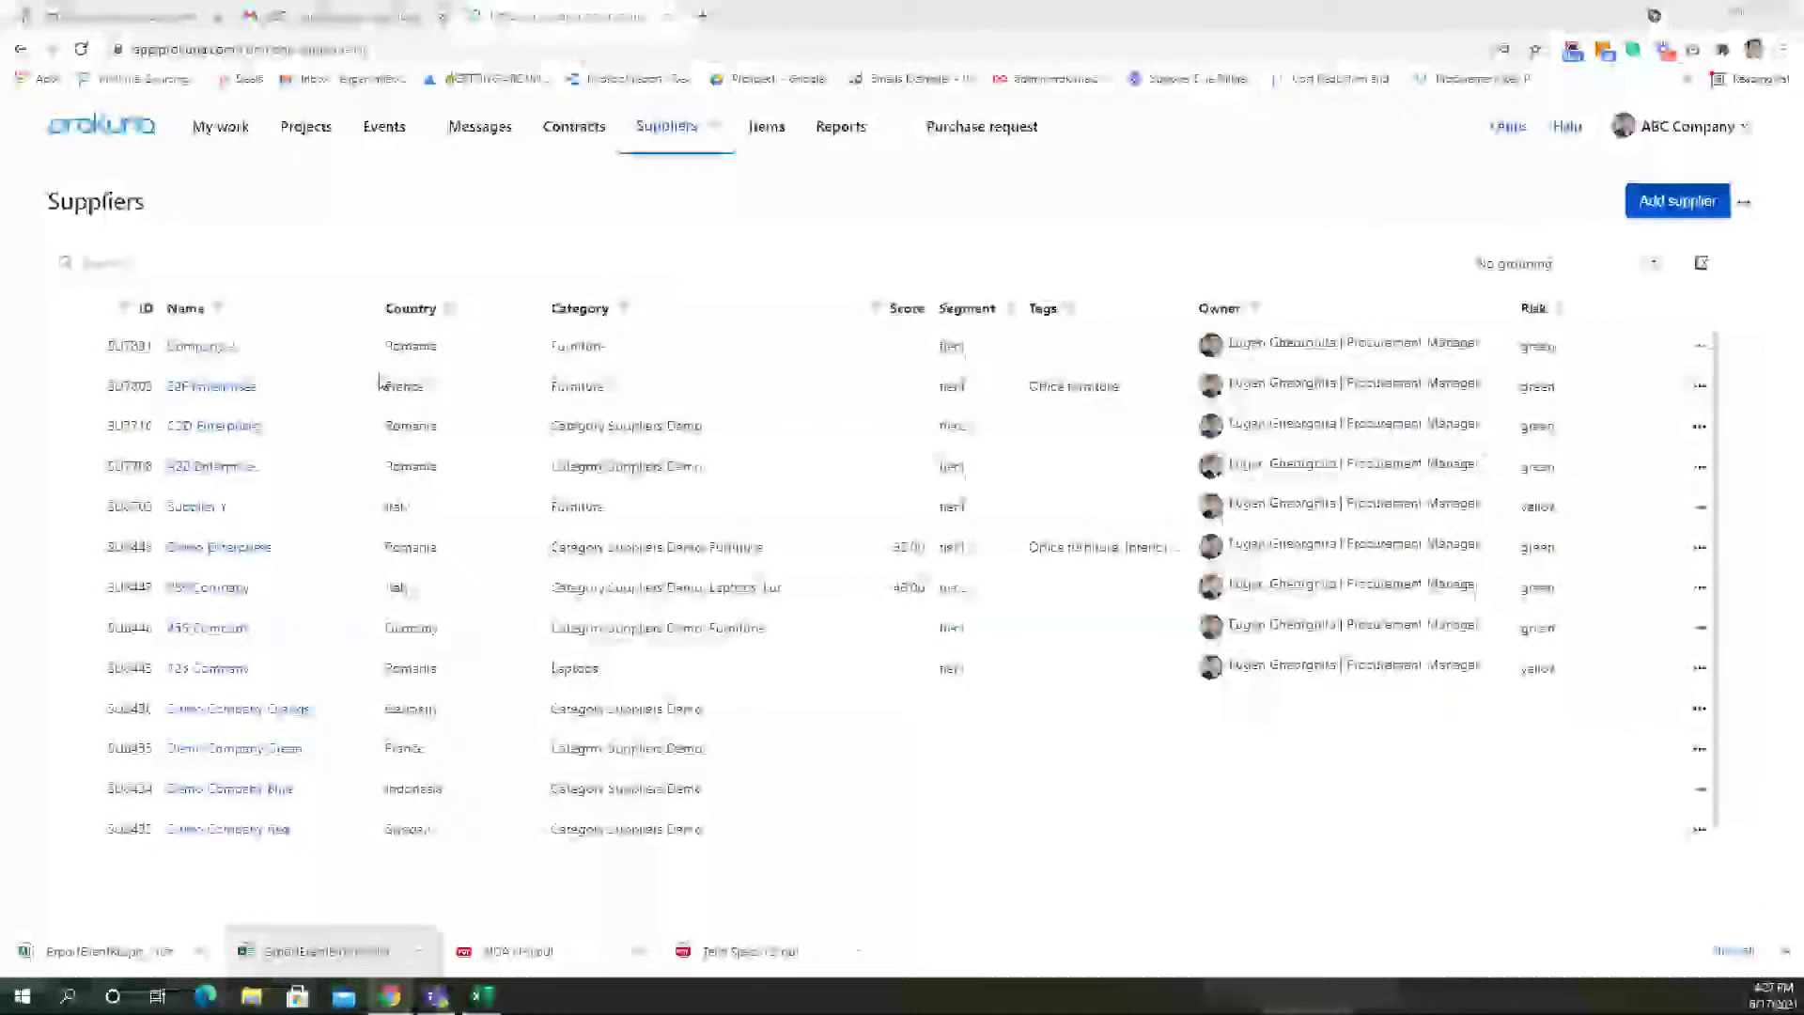
scroll(242, 592, down, 1)
scroll(244, 606, up, 1)
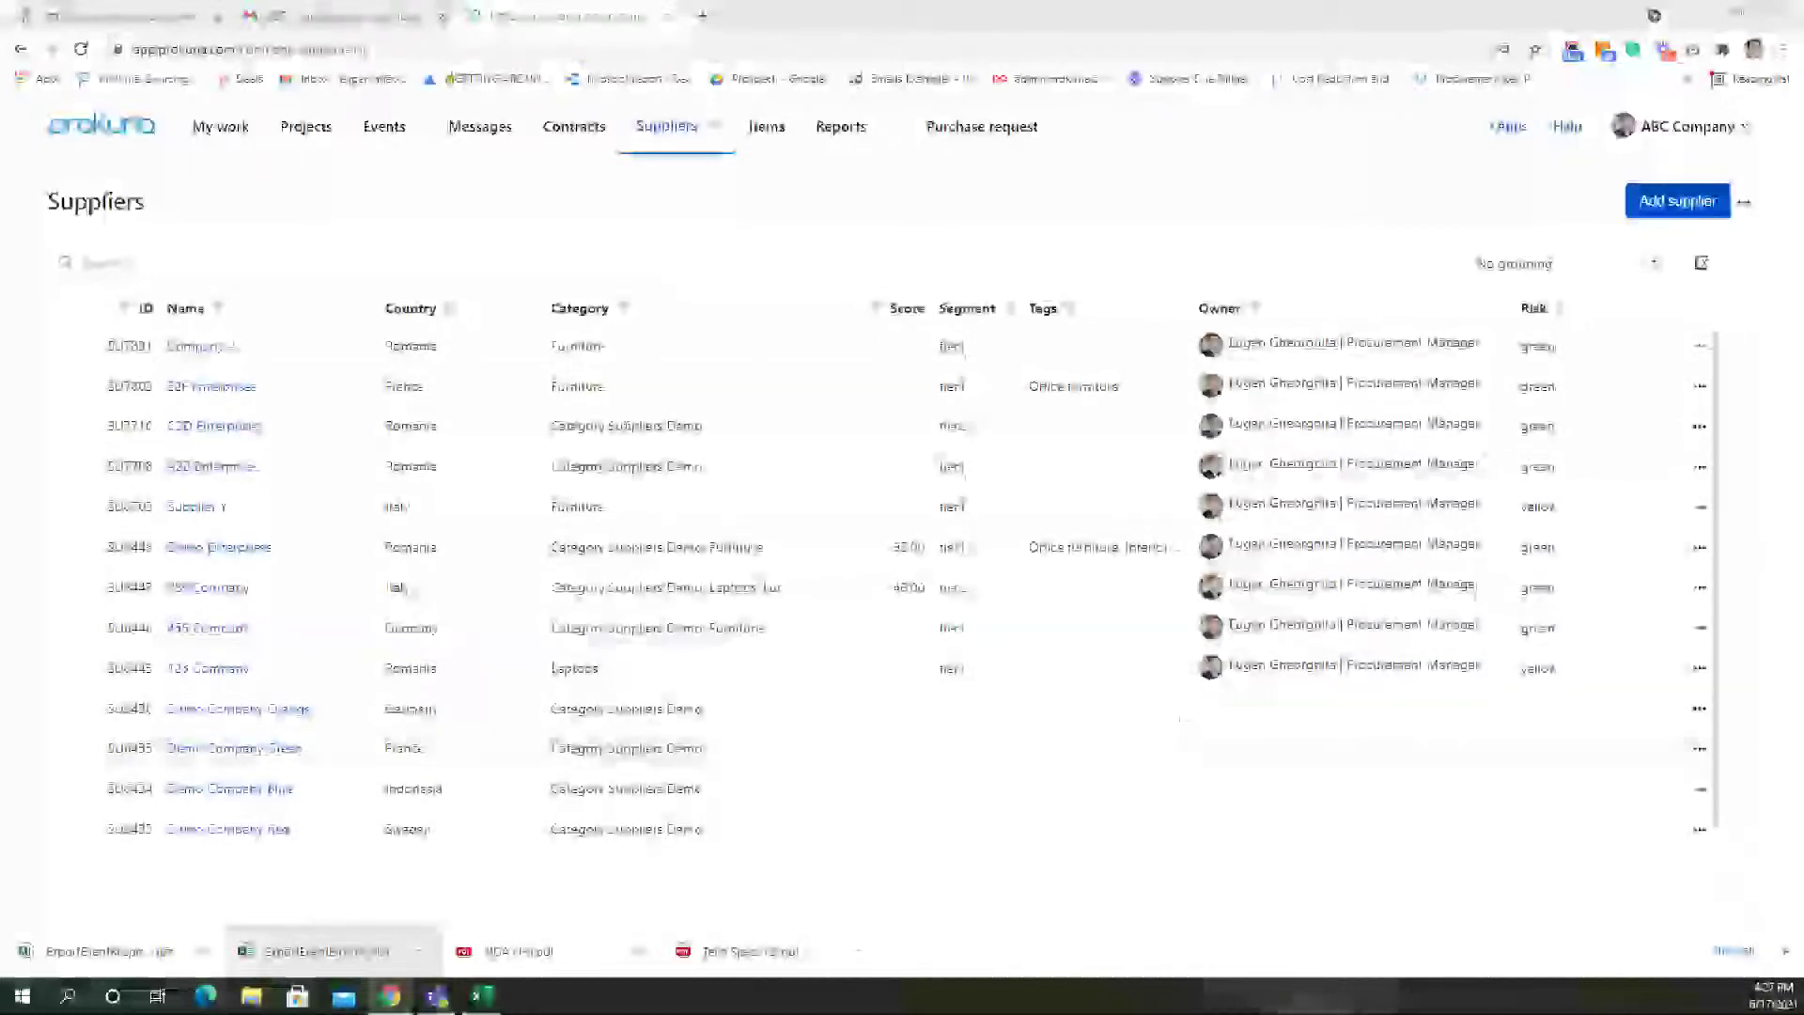
click(624, 310)
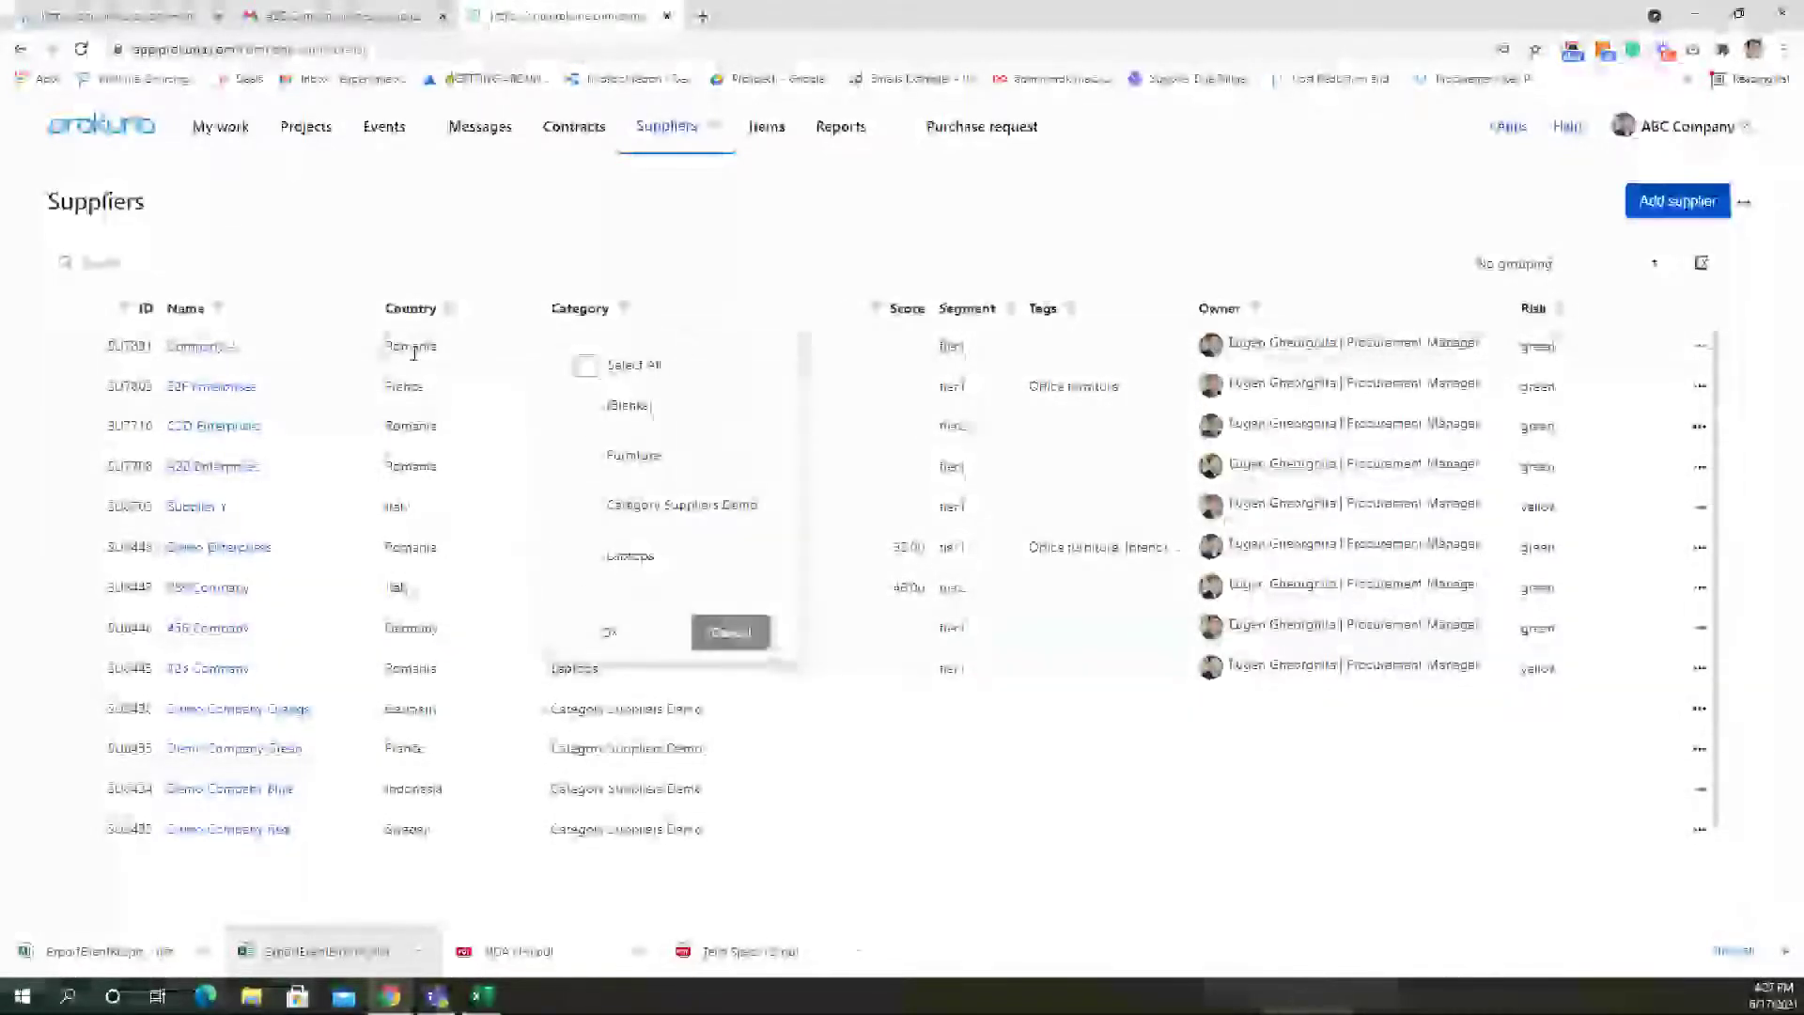
click(49, 441)
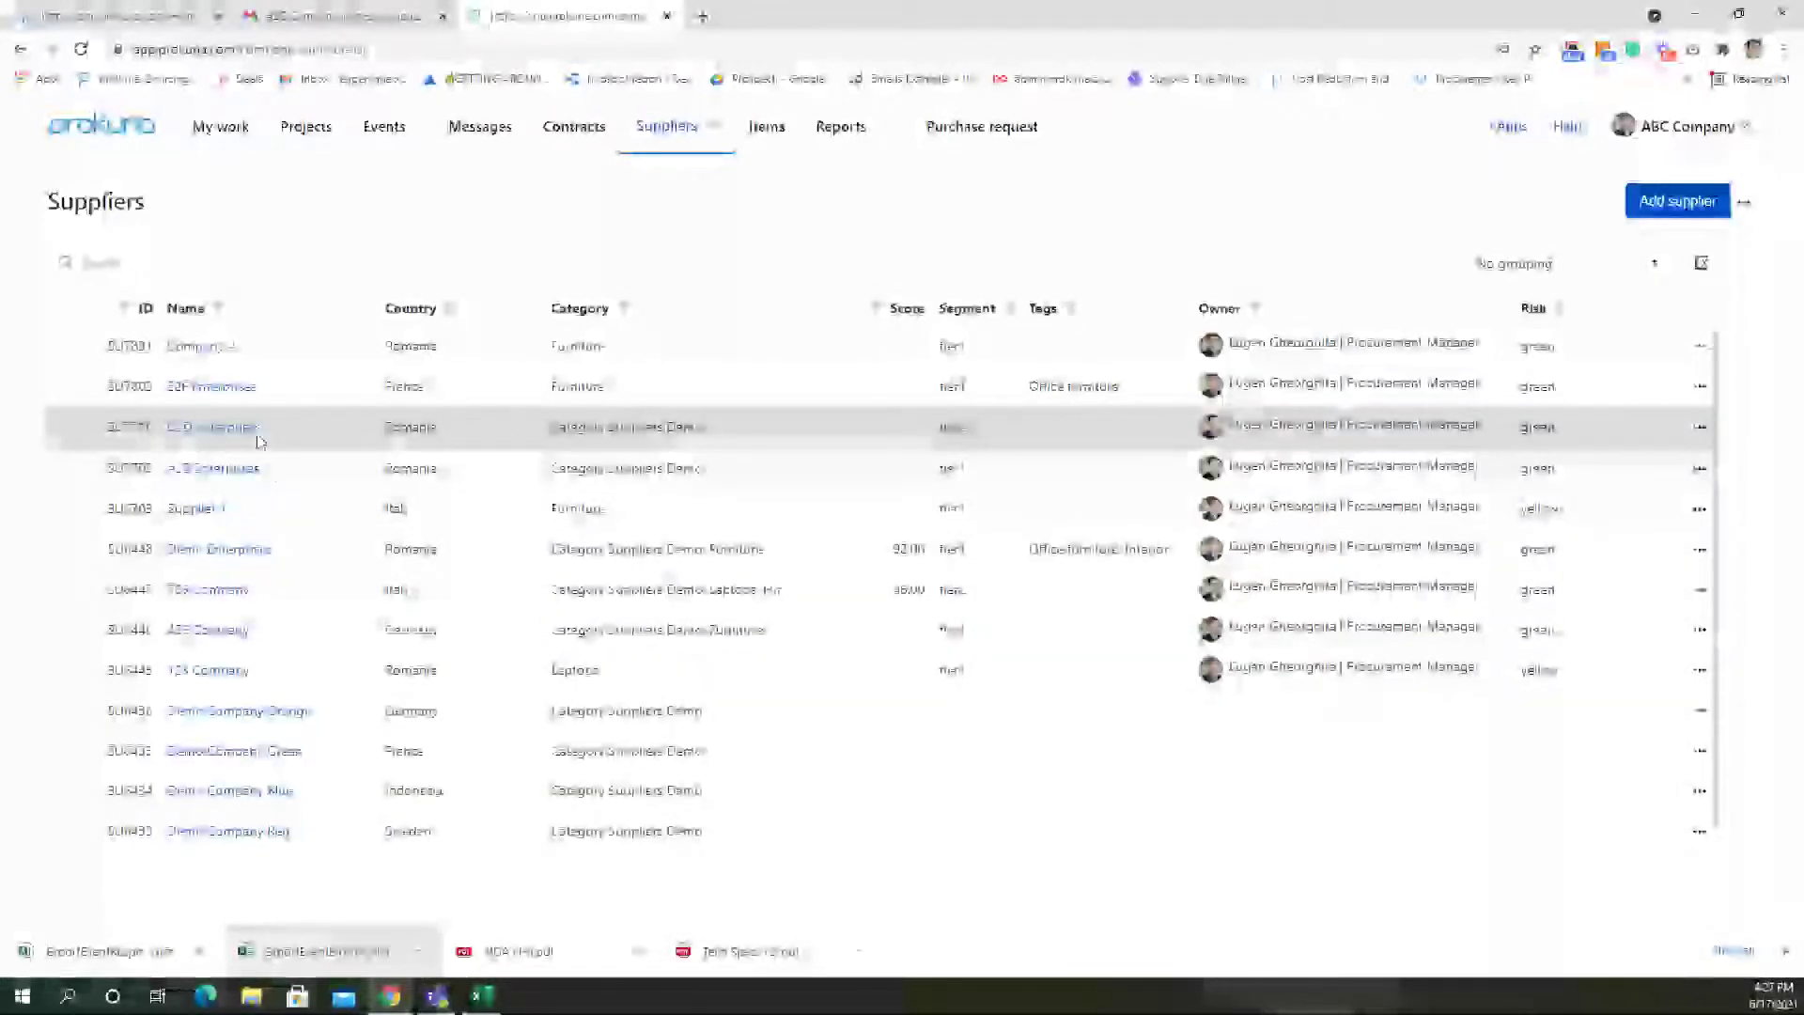
click(1055, 841)
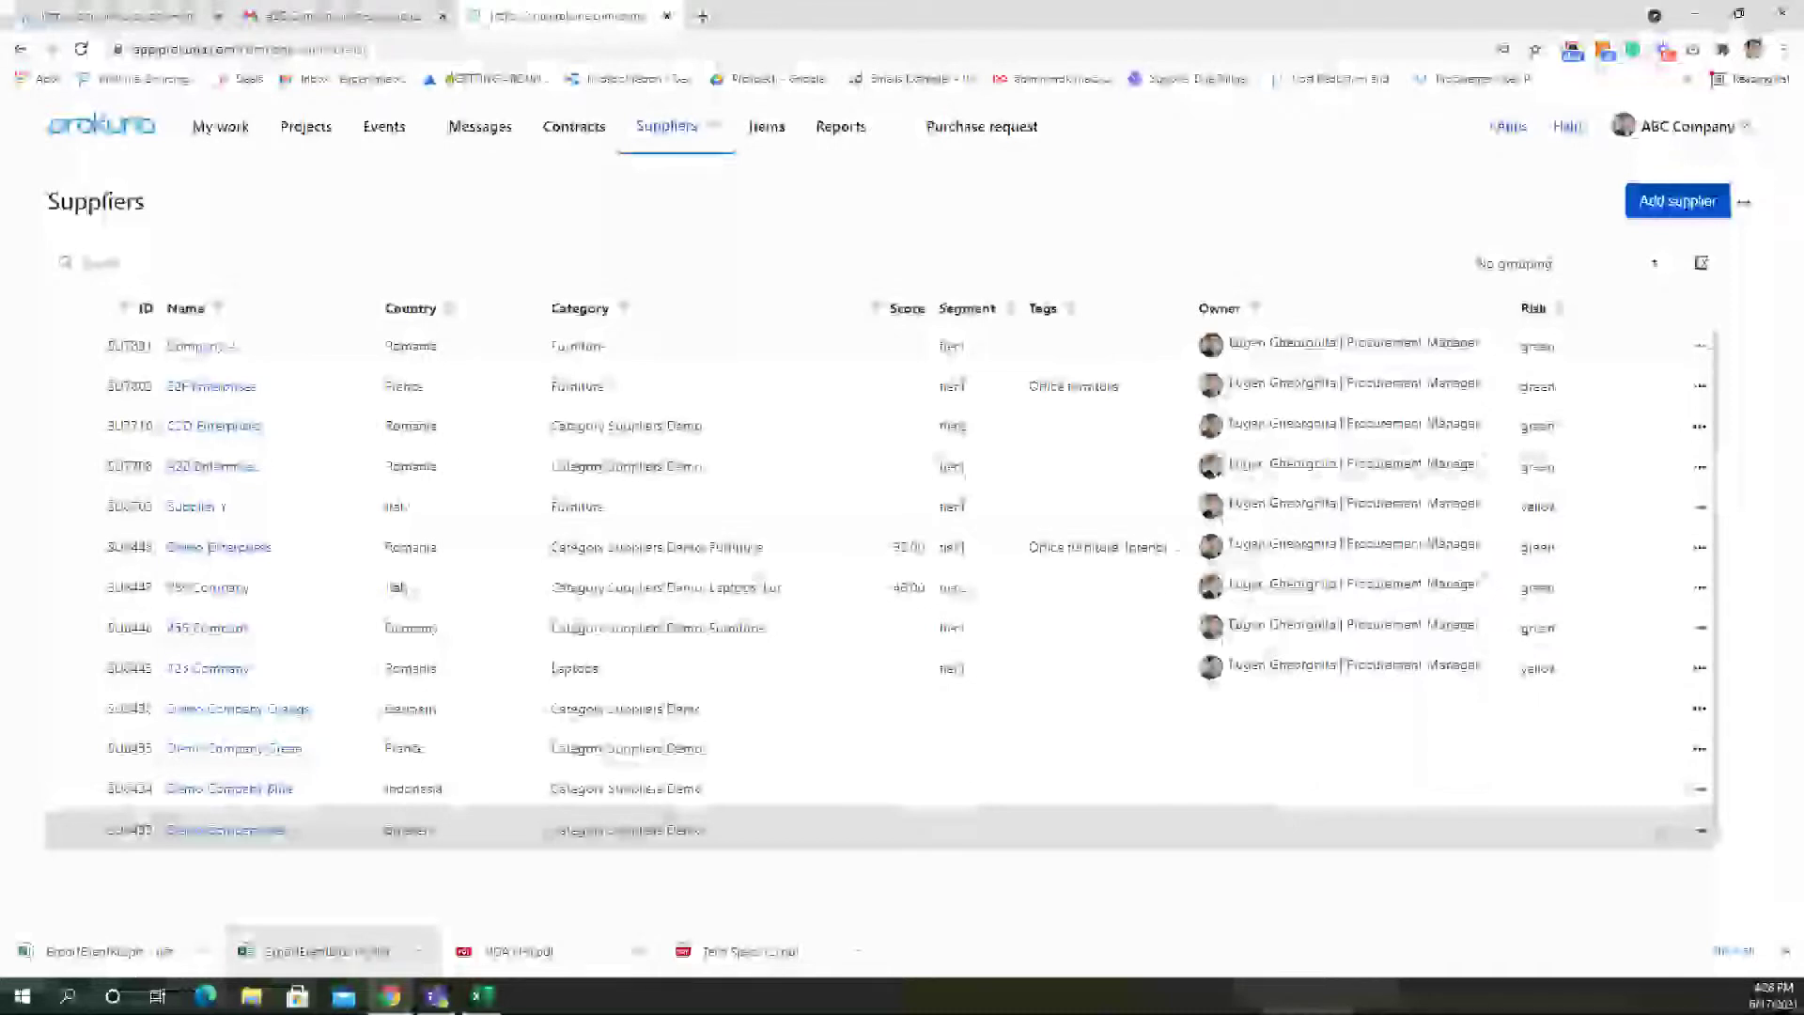
Open the Demo RFQ Office furniture_ended event from Events and show its internal info
click(386, 131)
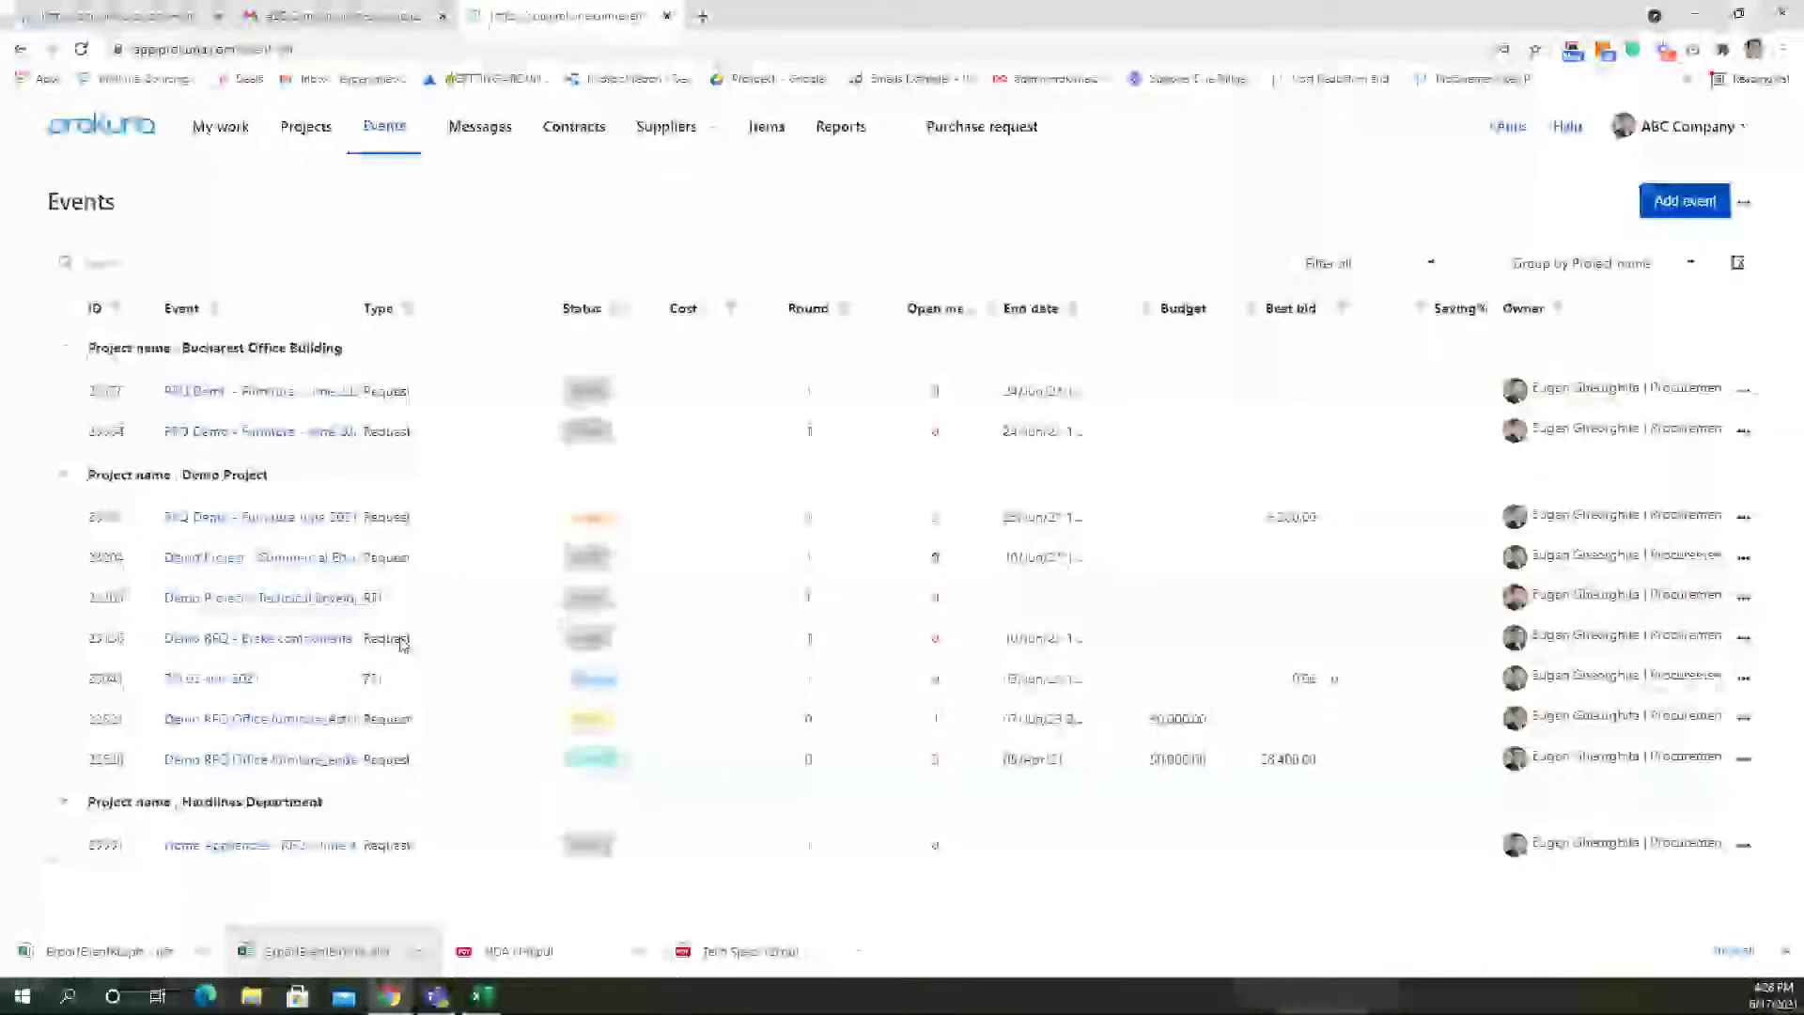
click(285, 759)
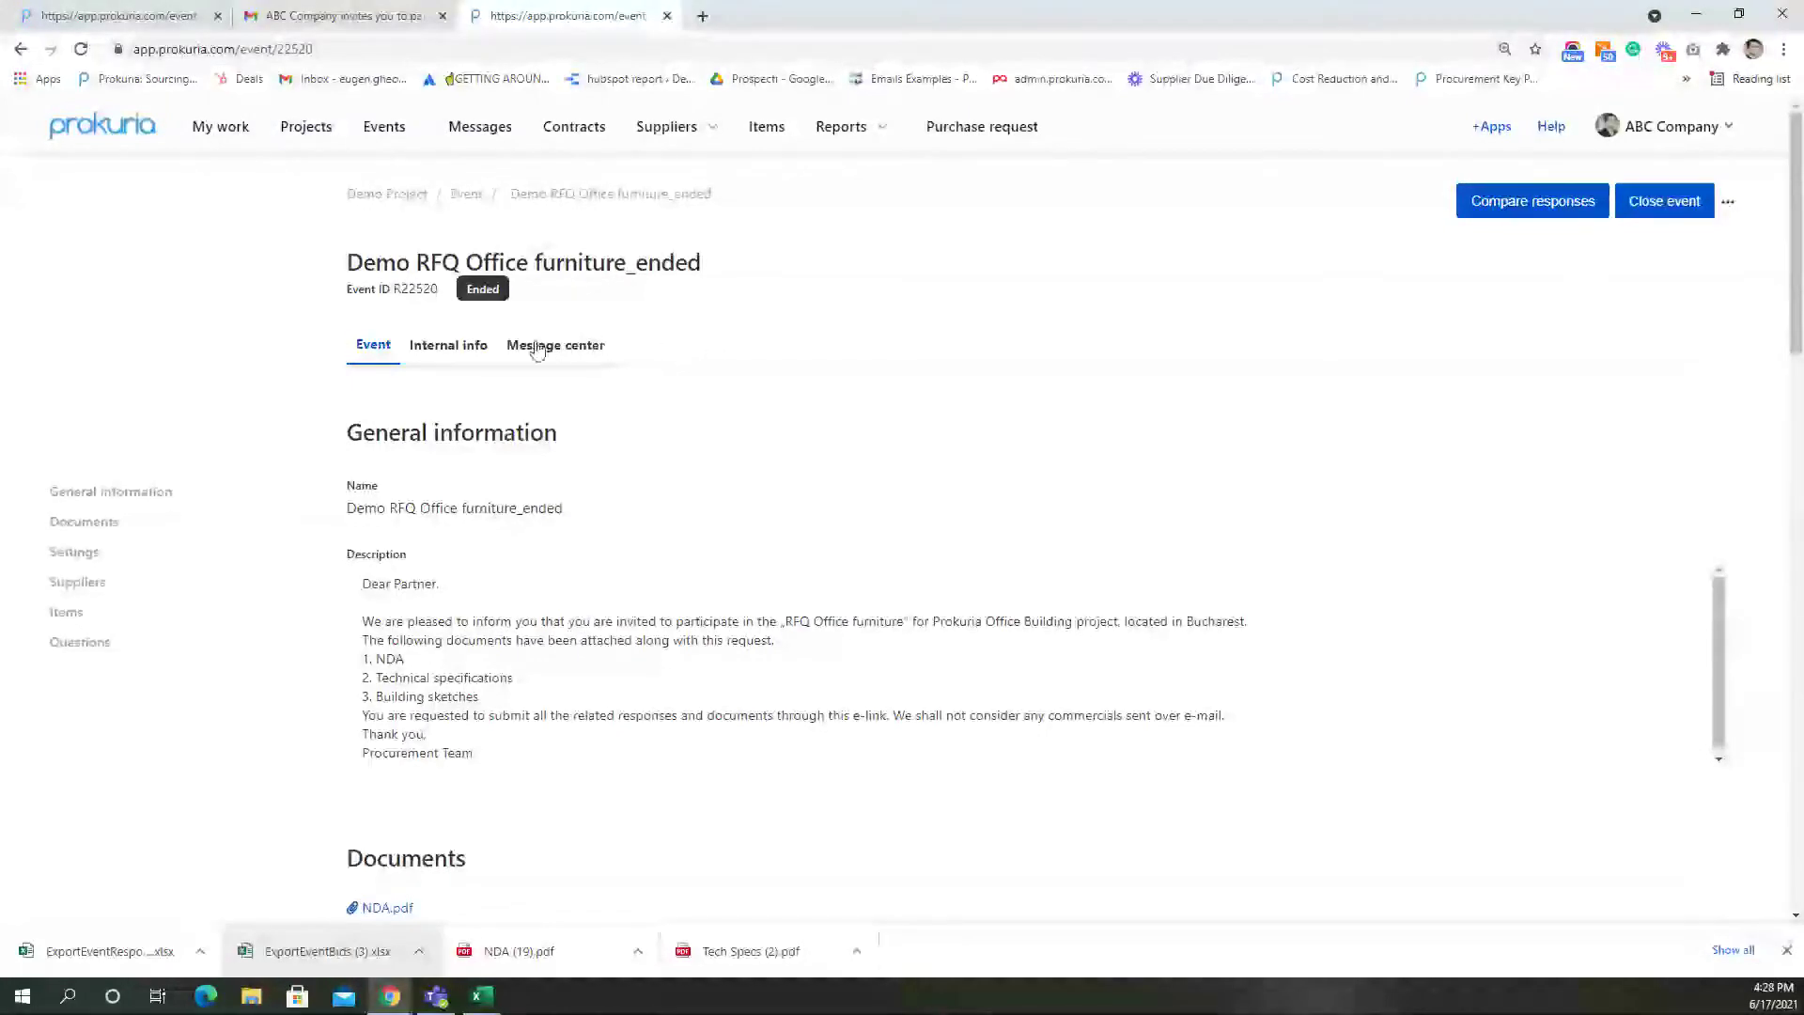
click(453, 356)
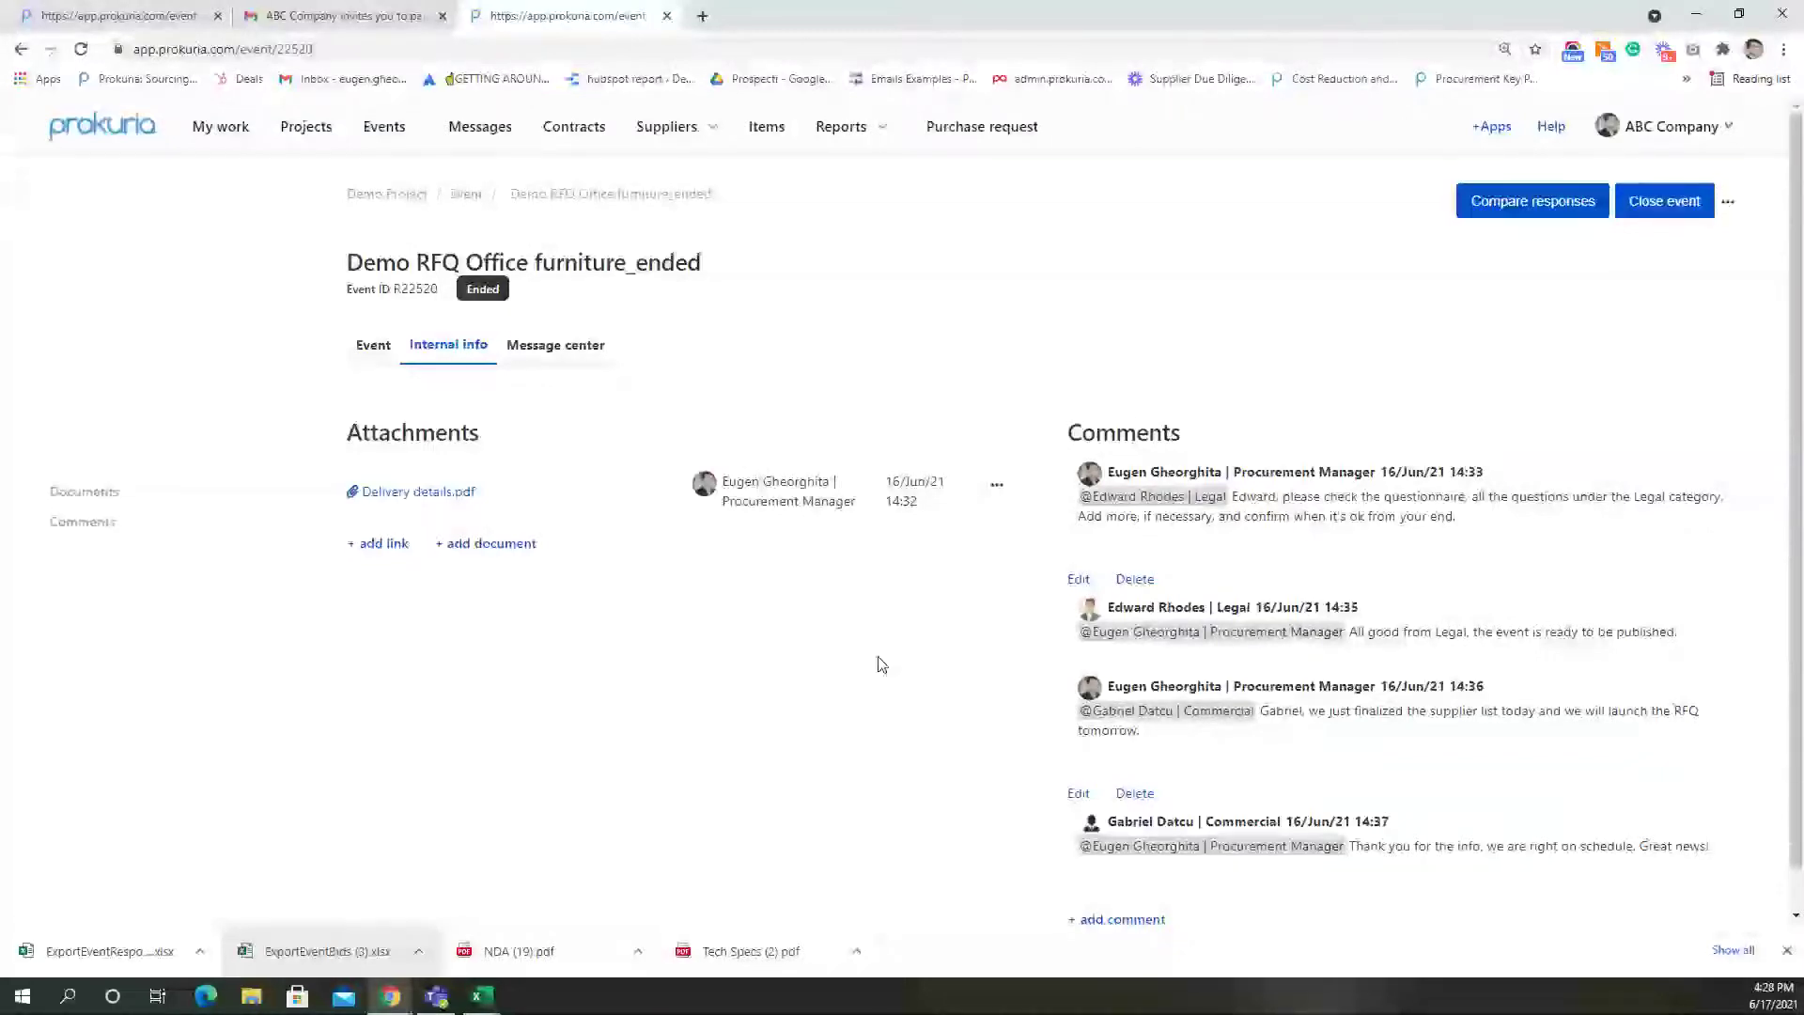
Read the event's internal comments, highlighting the first comment's request and the RFQ launch comment
scroll(883, 666, down, 1)
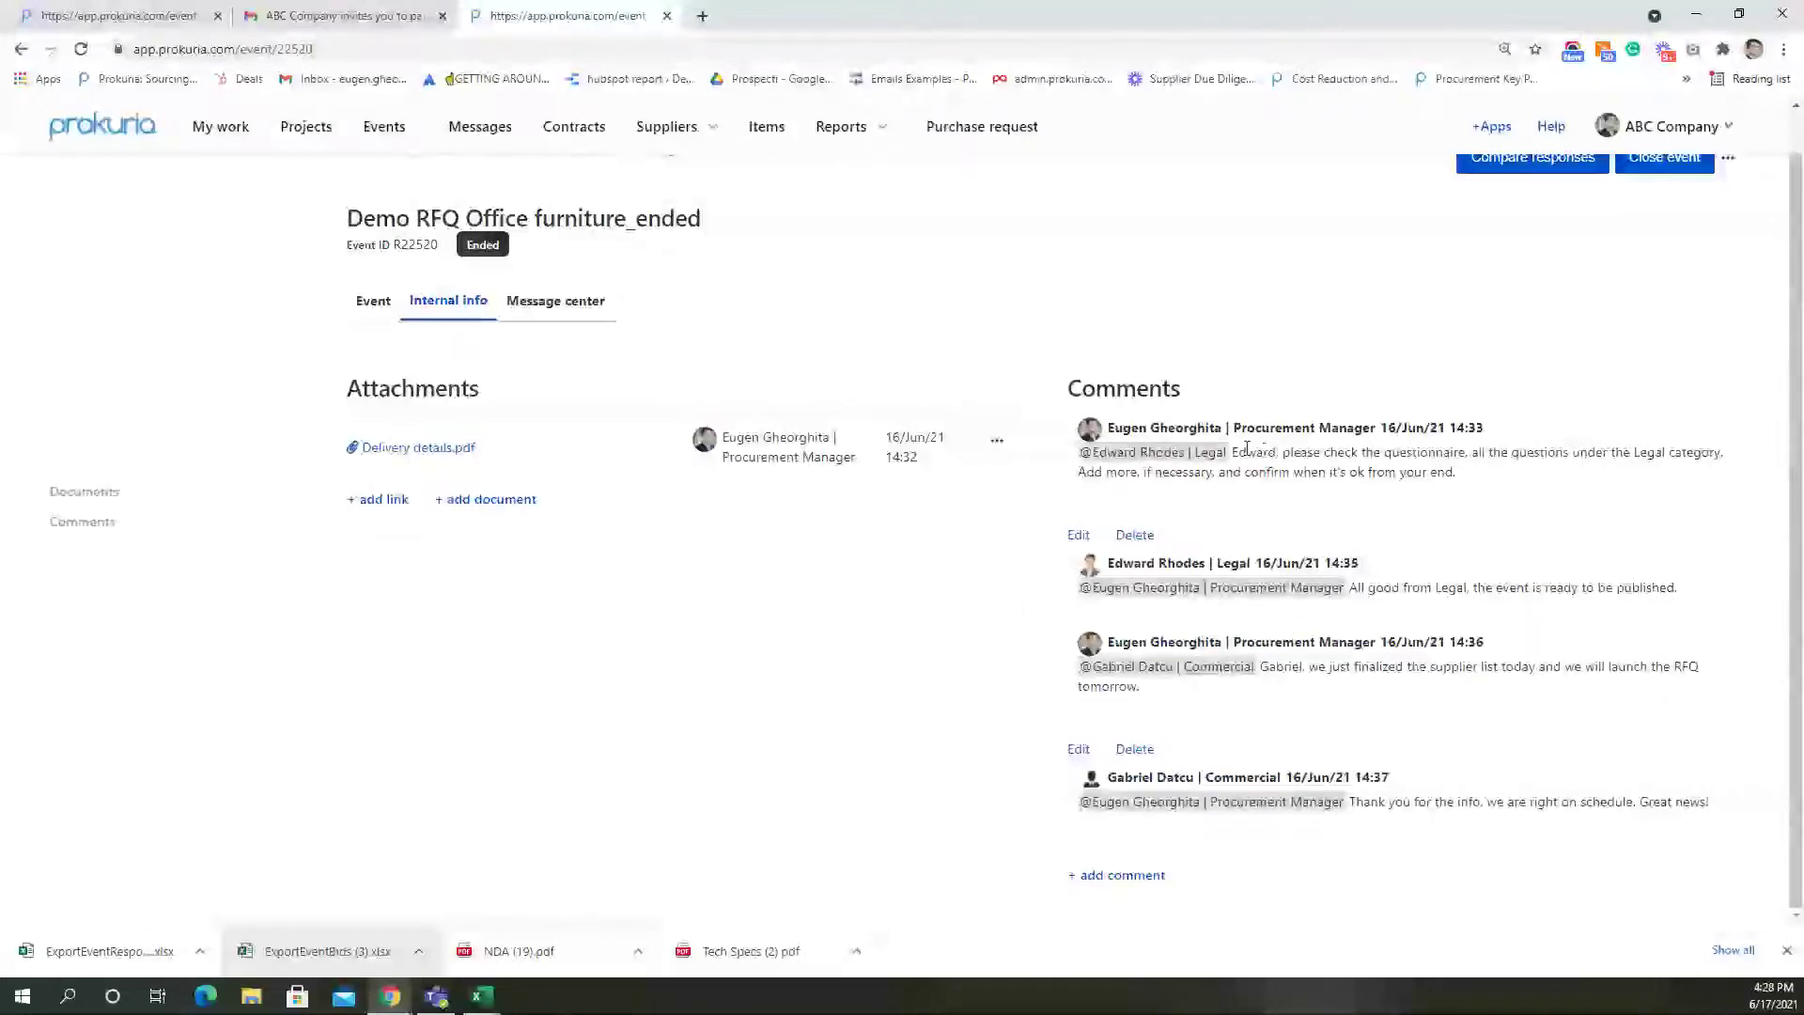
drag(1124, 452, 1542, 475)
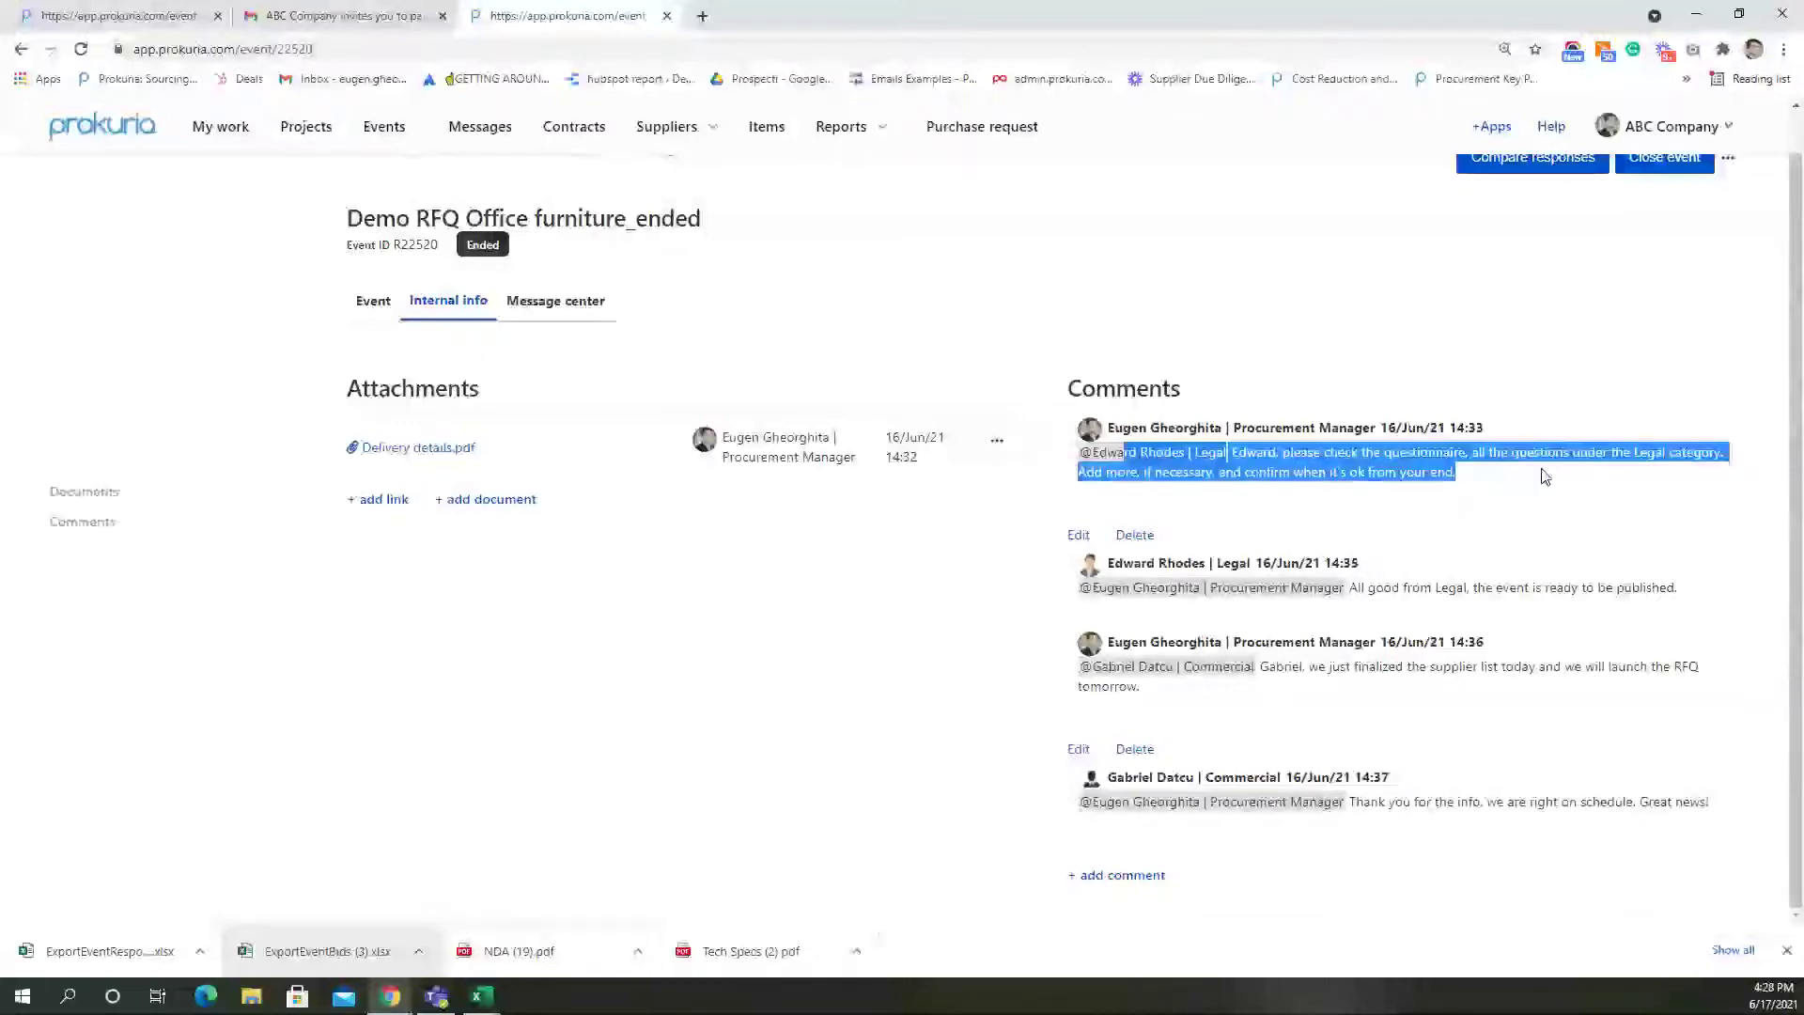
click(1546, 477)
drag(1284, 455, 1474, 472)
click(1475, 474)
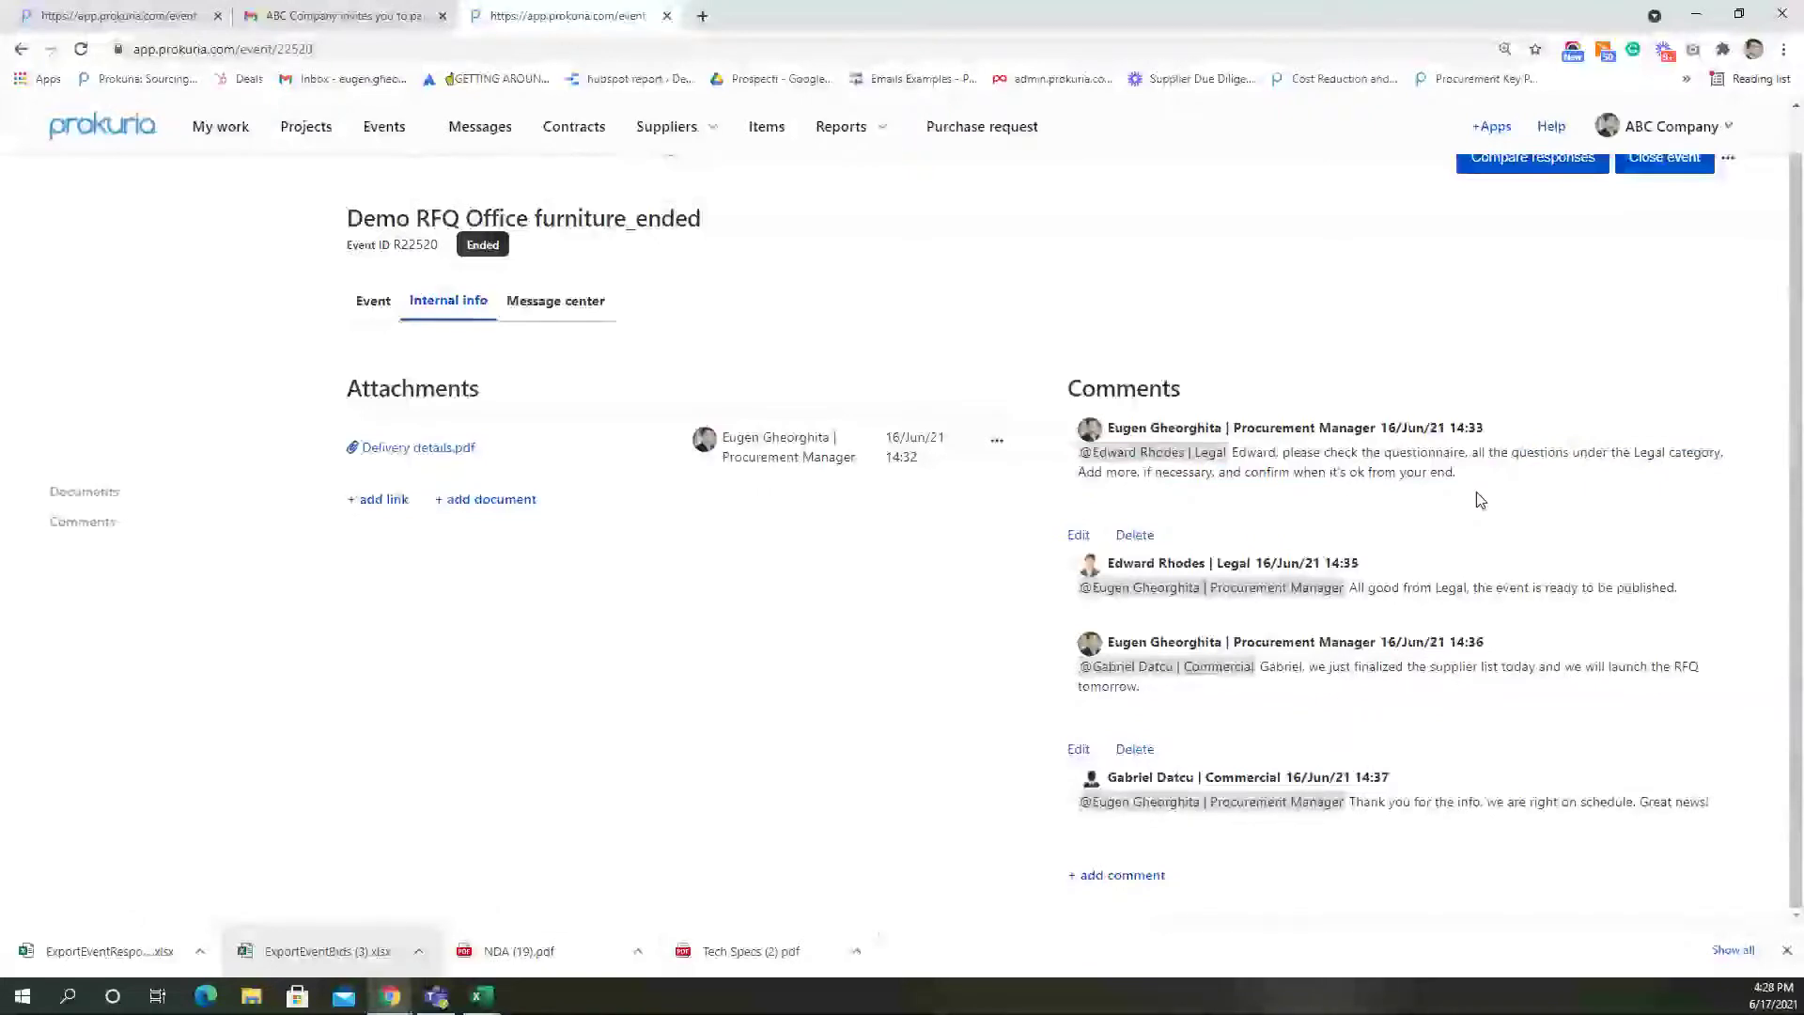
drag(1277, 666, 1492, 692)
click(1498, 693)
scroll(1004, 806, up, 1)
scroll(1023, 725, down, 1)
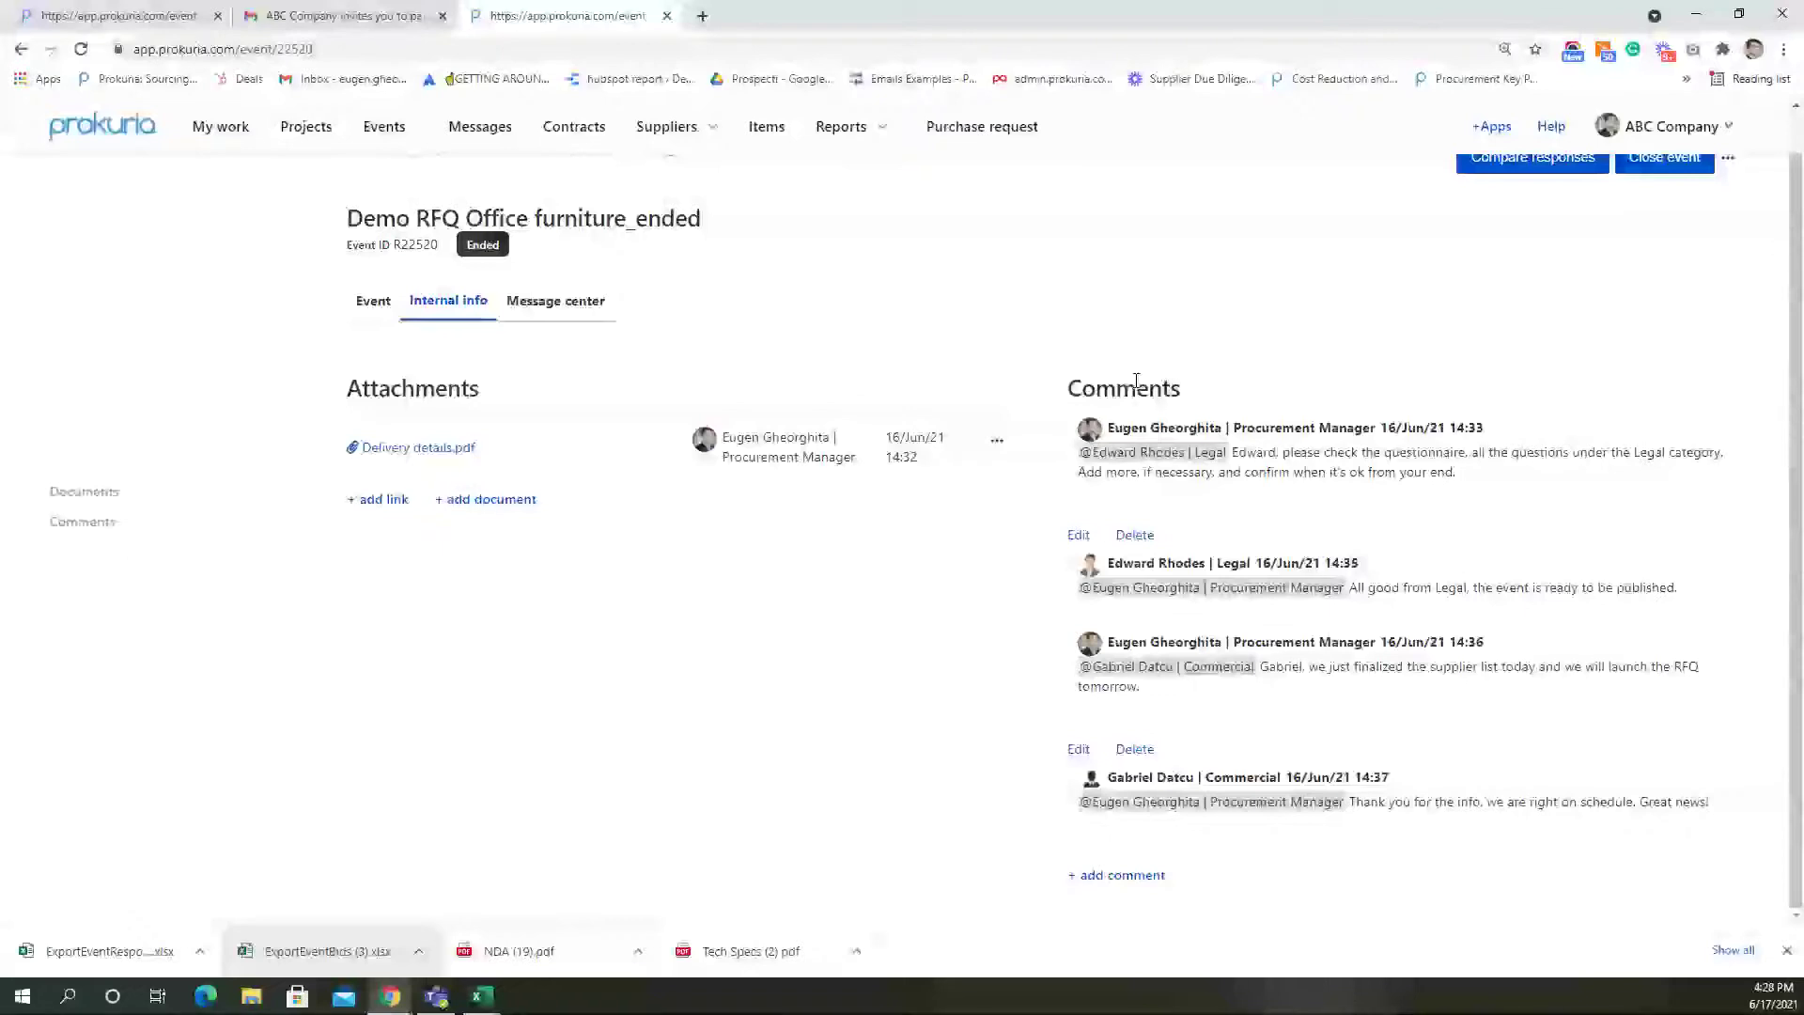